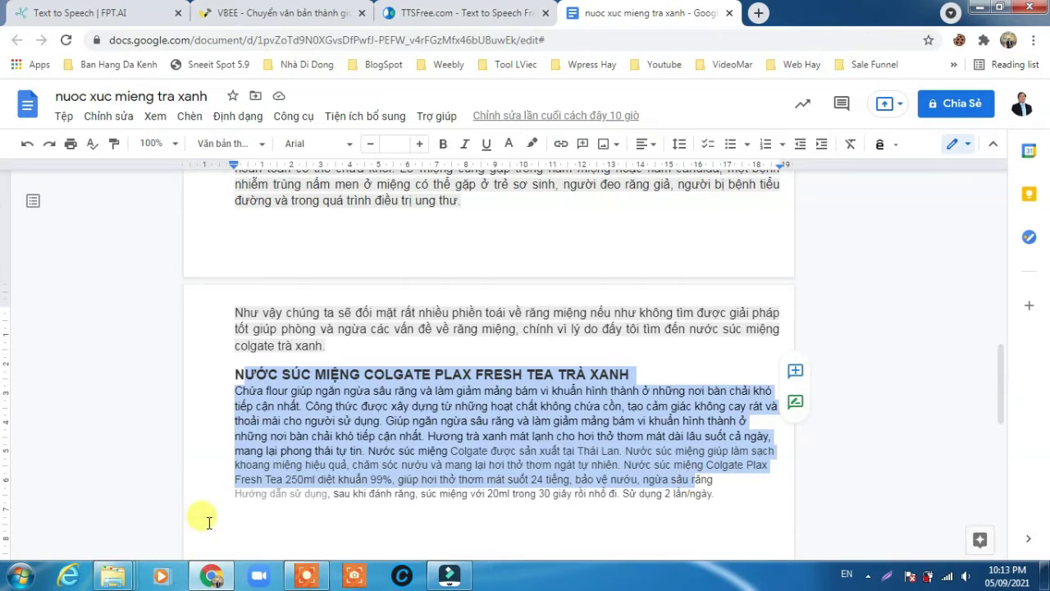
# Step: Open the Nguyen Lieu folder and inspect the narration files doan 2 to doan 6 and the product media
pyautogui.moveTo(112, 574)
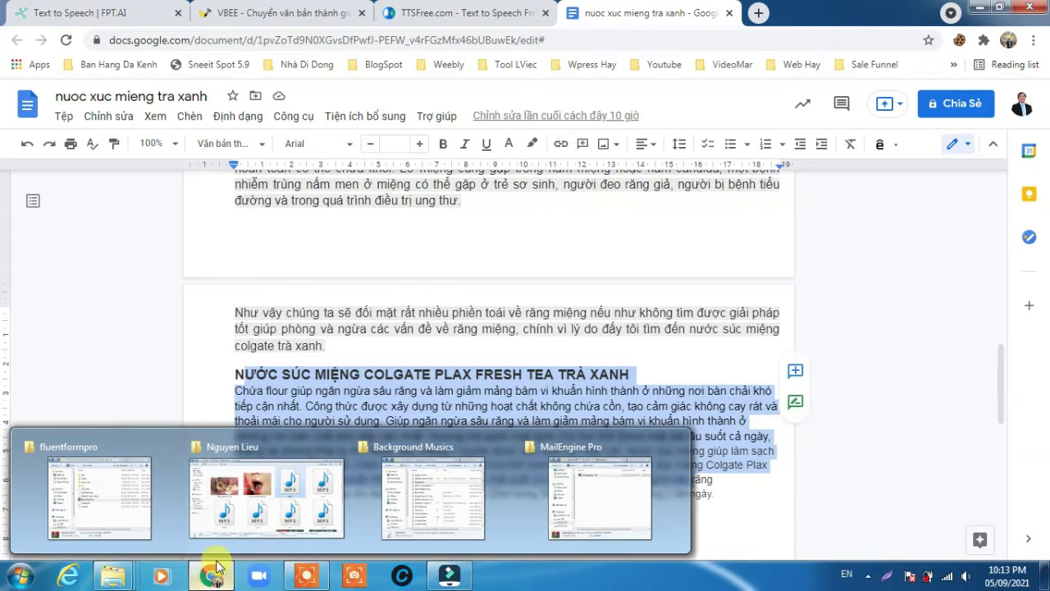
pyautogui.click(289, 501)
pyautogui.click(915, 211)
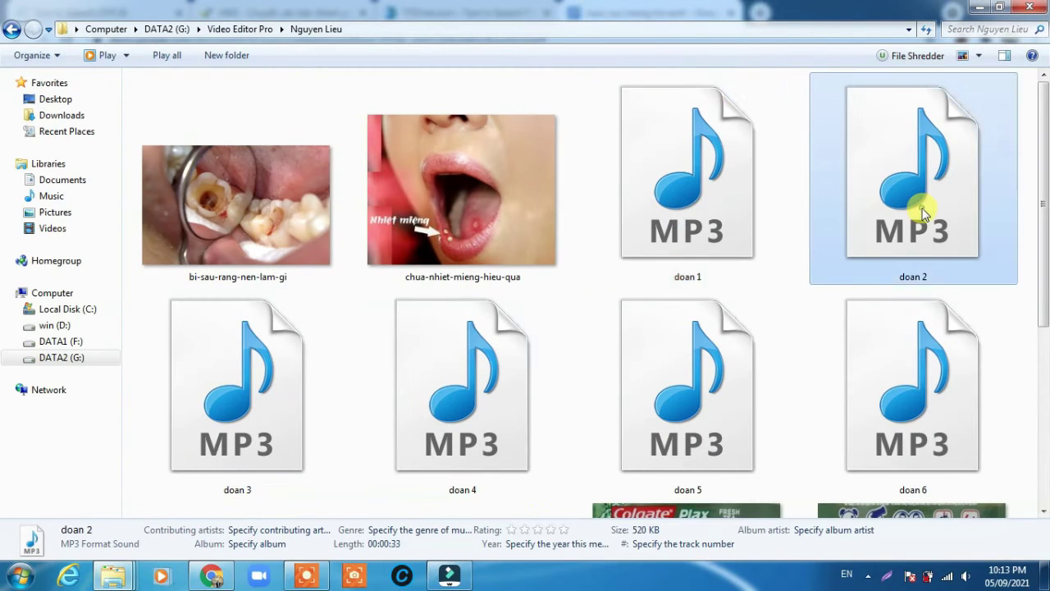
pyautogui.click(276, 420)
pyautogui.click(462, 398)
pyautogui.click(687, 407)
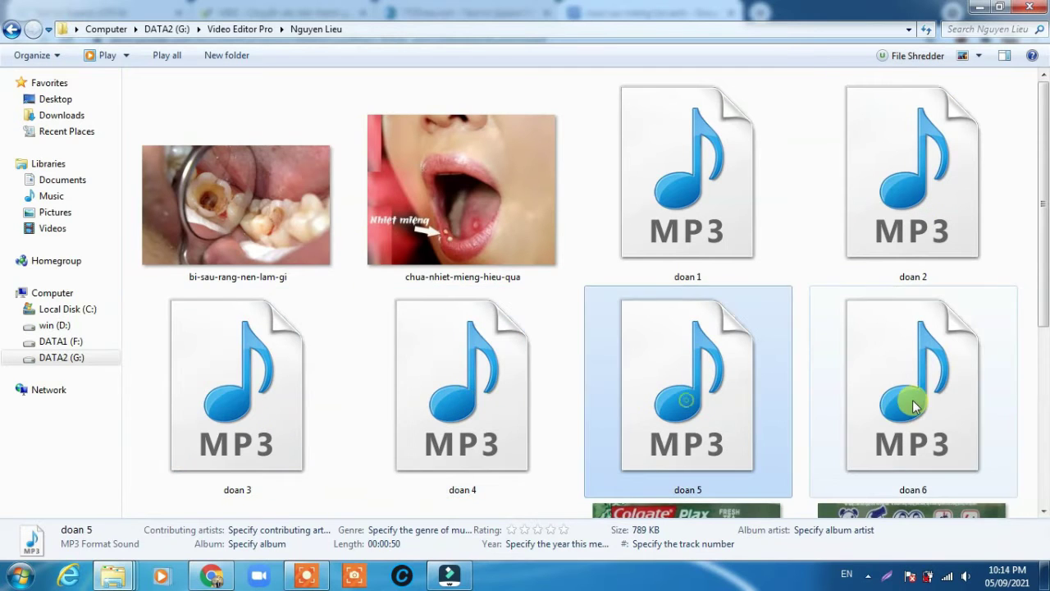
pyautogui.click(903, 399)
pyautogui.scroll(-2, 903, 399)
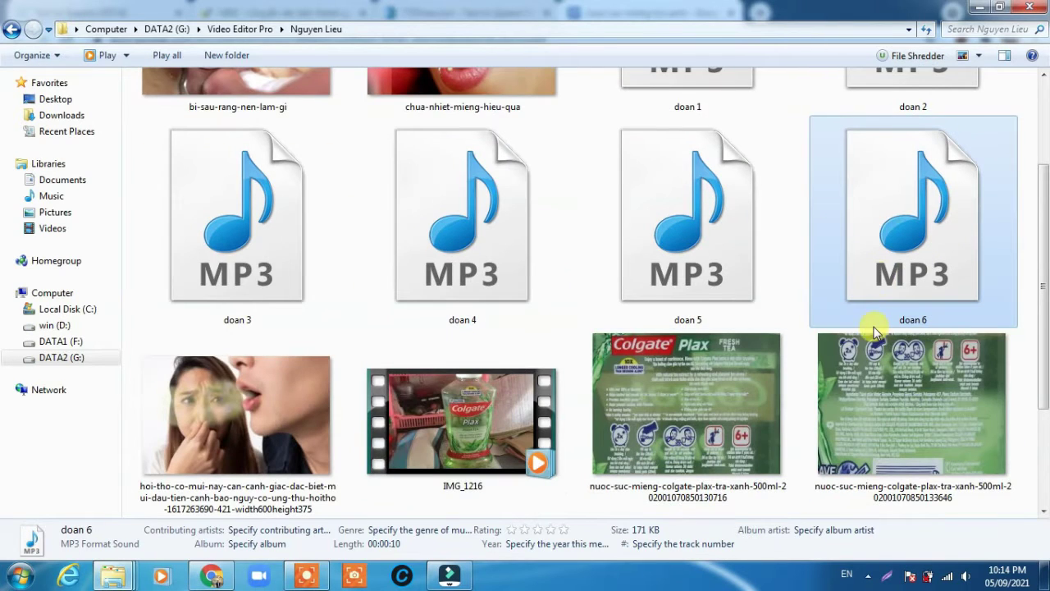
pyautogui.scroll(-2, 829, 336)
pyautogui.scroll(4, 778, 341)
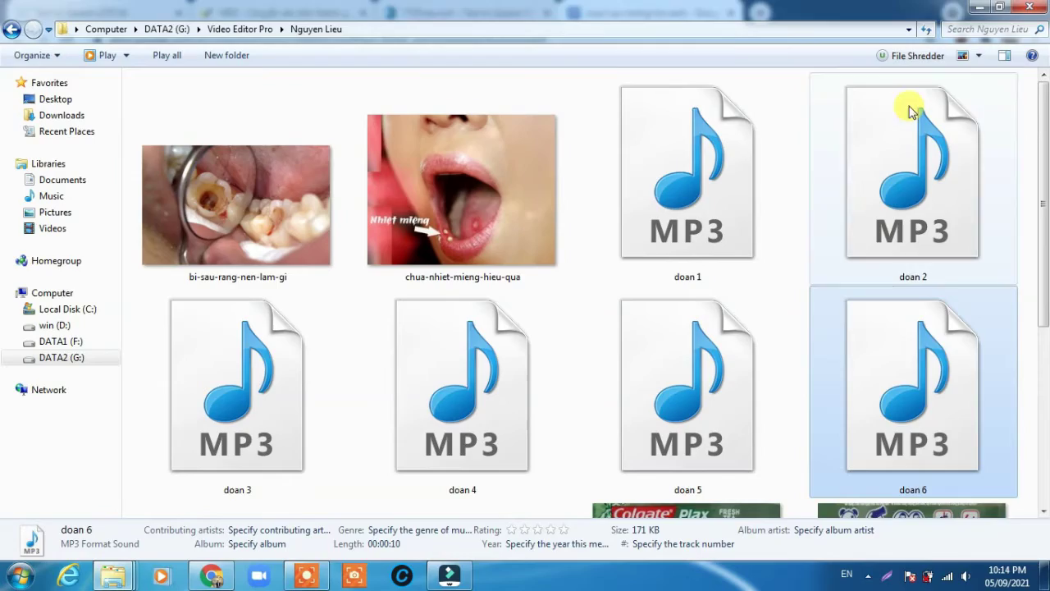
pyautogui.click(979, 6)
# Step: Review the mouthwash script in Google Docs, from the introduction to the Colgate Plax Fresh Tea product section
pyautogui.scroll(15, 572, 375)
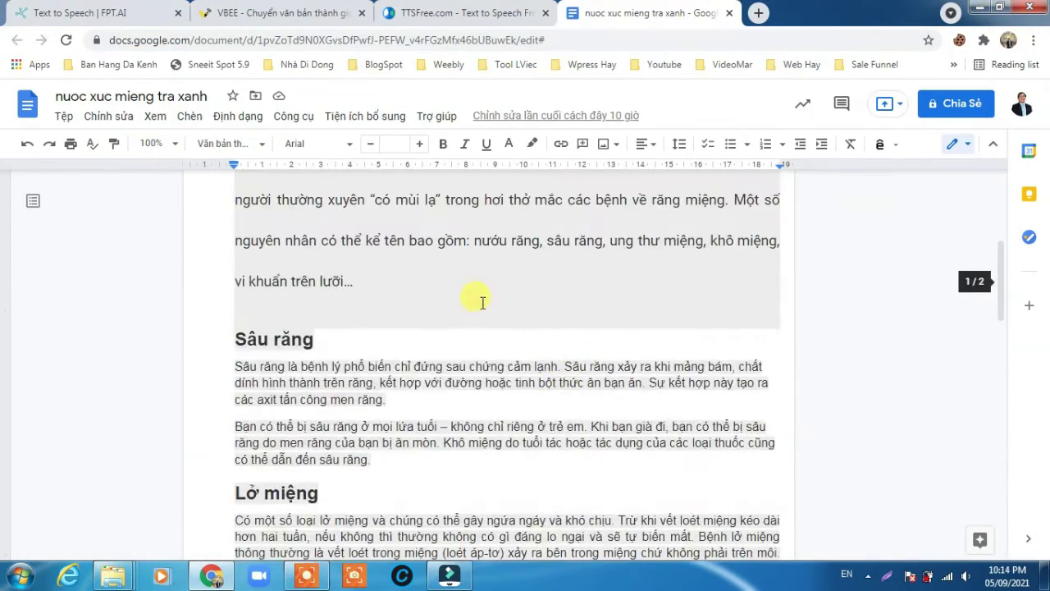
pyautogui.scroll(-4, 412, 427)
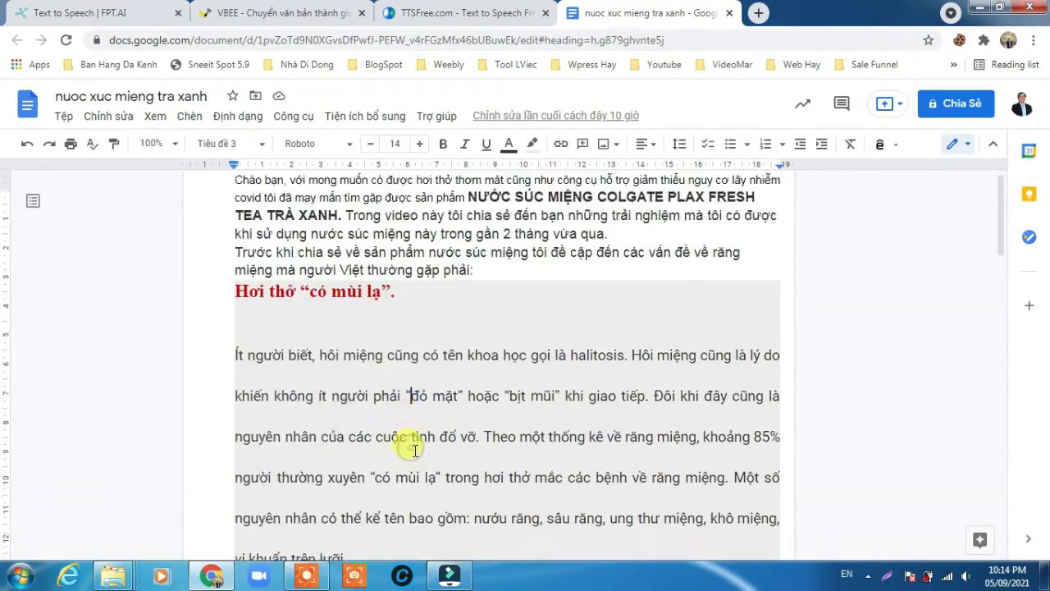
pyautogui.scroll(-10, 412, 394)
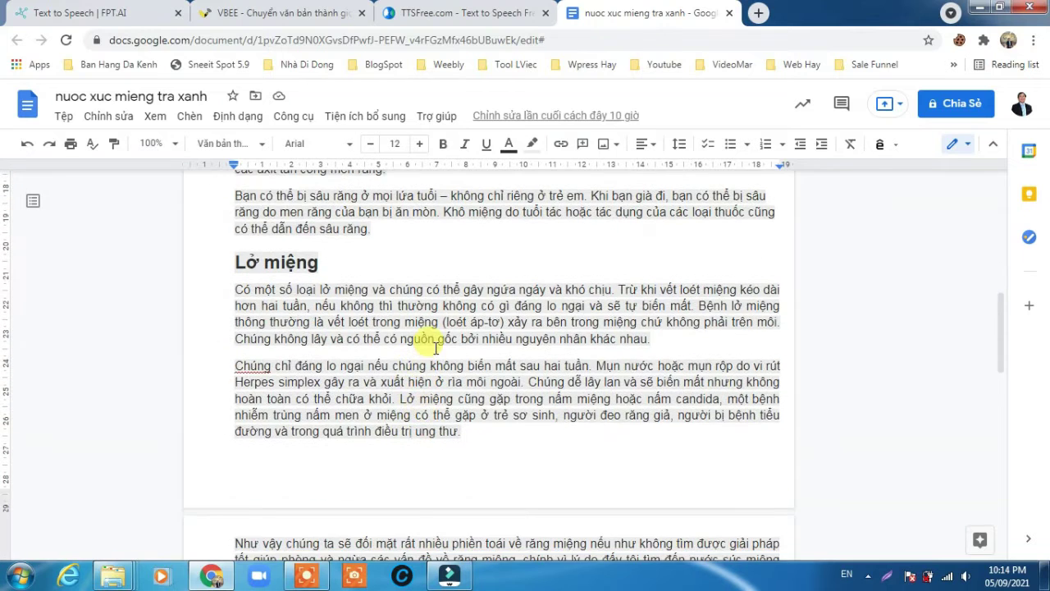
pyautogui.click(427, 354)
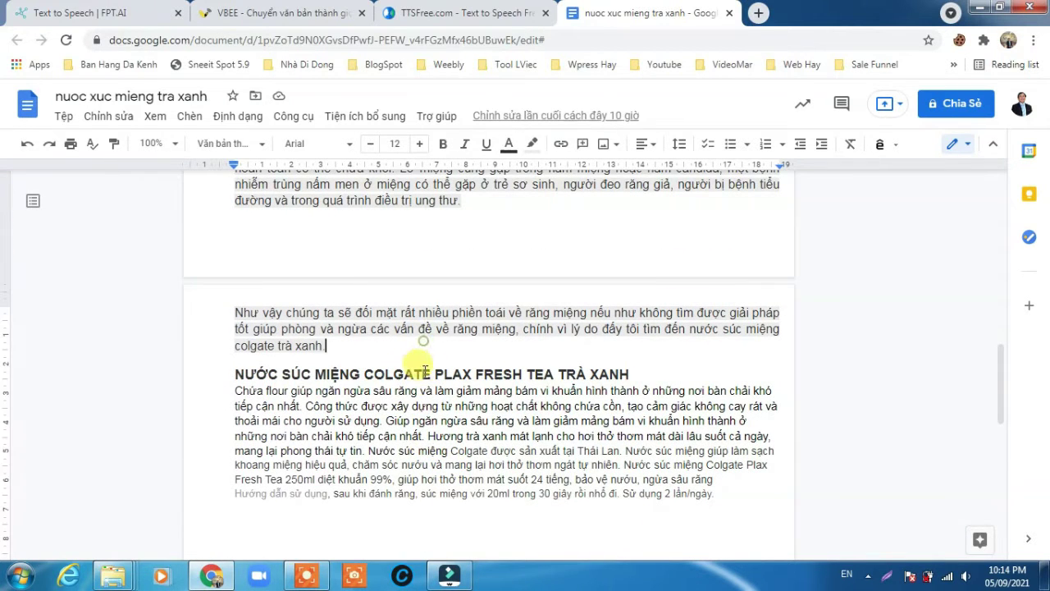
pyautogui.click(362, 406)
pyautogui.keyDown('shift'); pyautogui.click(543, 494); pyautogui.keyUp('shift')
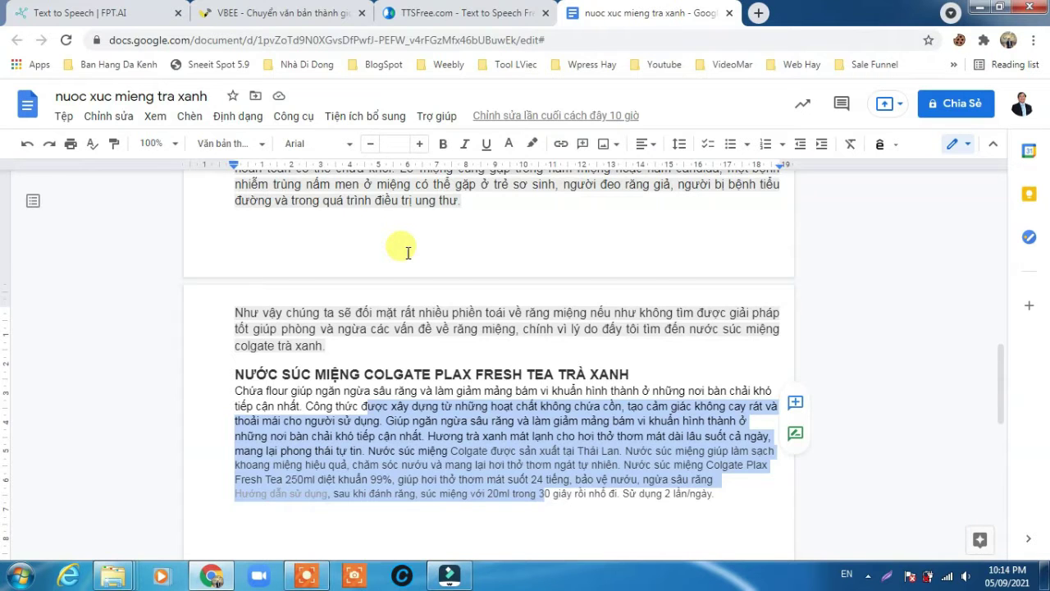
# Step: Look over the TTSFree, FPT.AI and VBEE websites, including FPT.AI's product list and TTSFree's main heading
pyautogui.click(492, 12)
pyautogui.scroll(5, 402, 205)
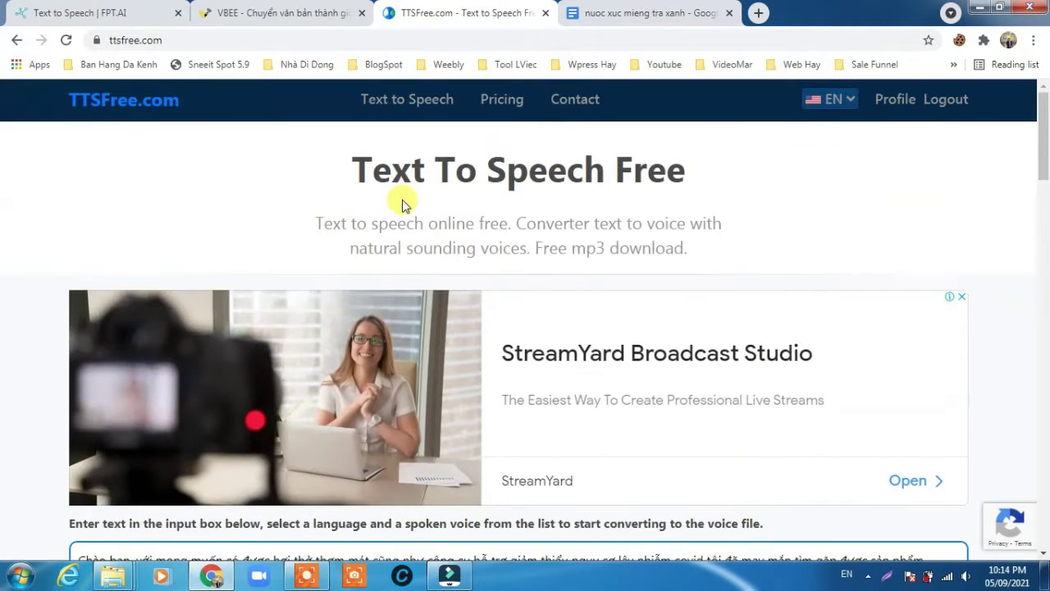
pyautogui.moveTo(350, 169); pyautogui.dragTo(609, 169)
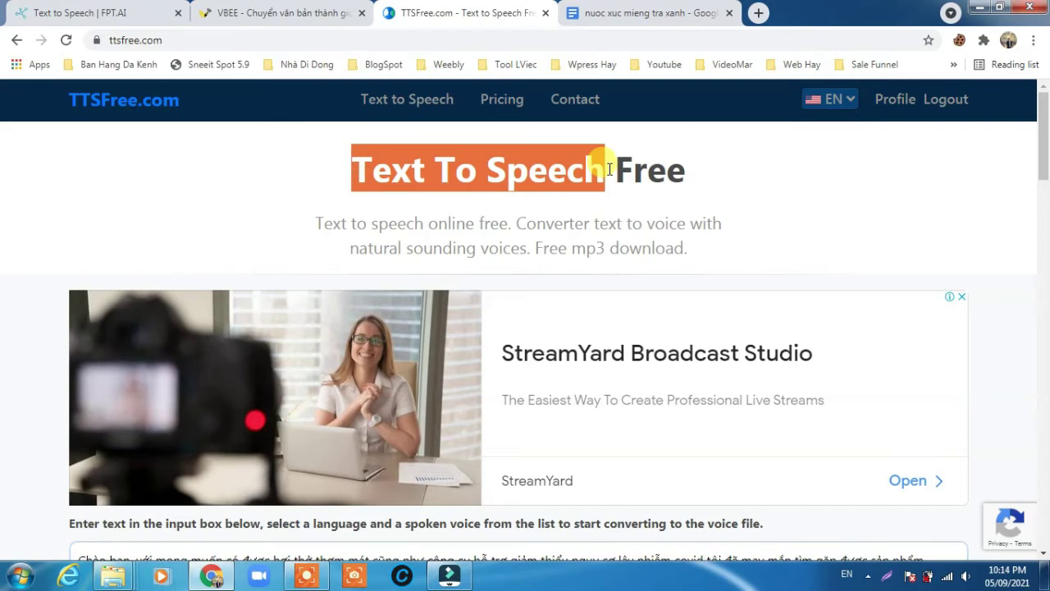
pyautogui.click(141, 16)
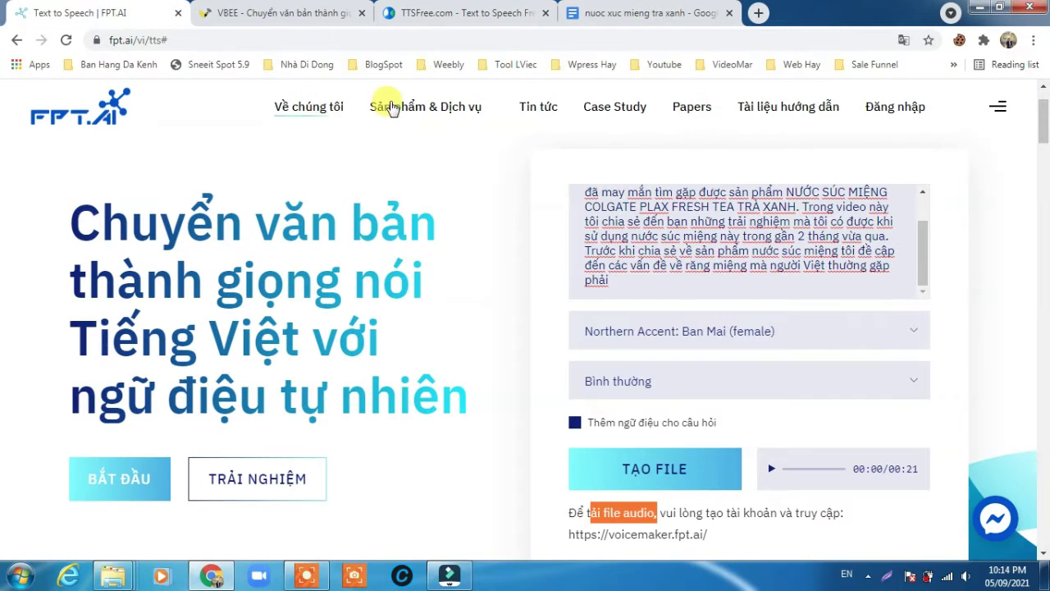
pyautogui.moveTo(413, 105)
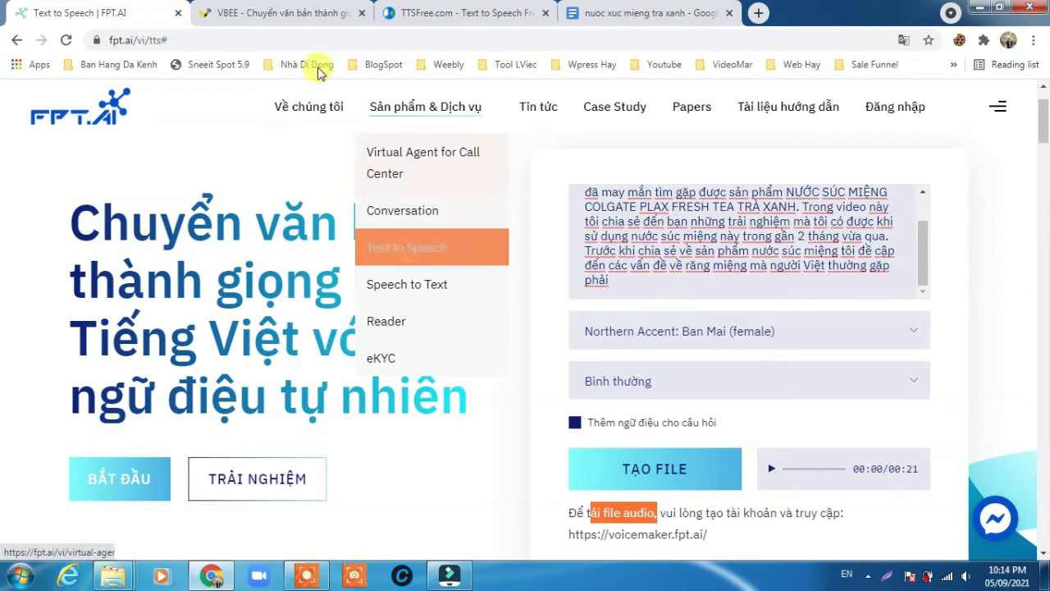
pyautogui.click(285, 20)
pyautogui.click(406, 14)
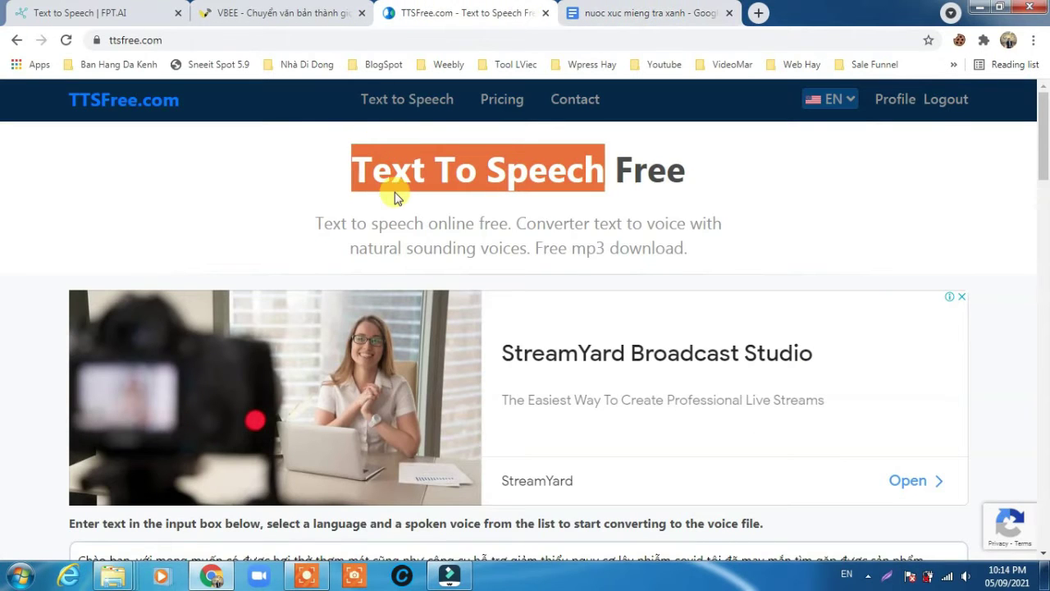
pyautogui.click(387, 168)
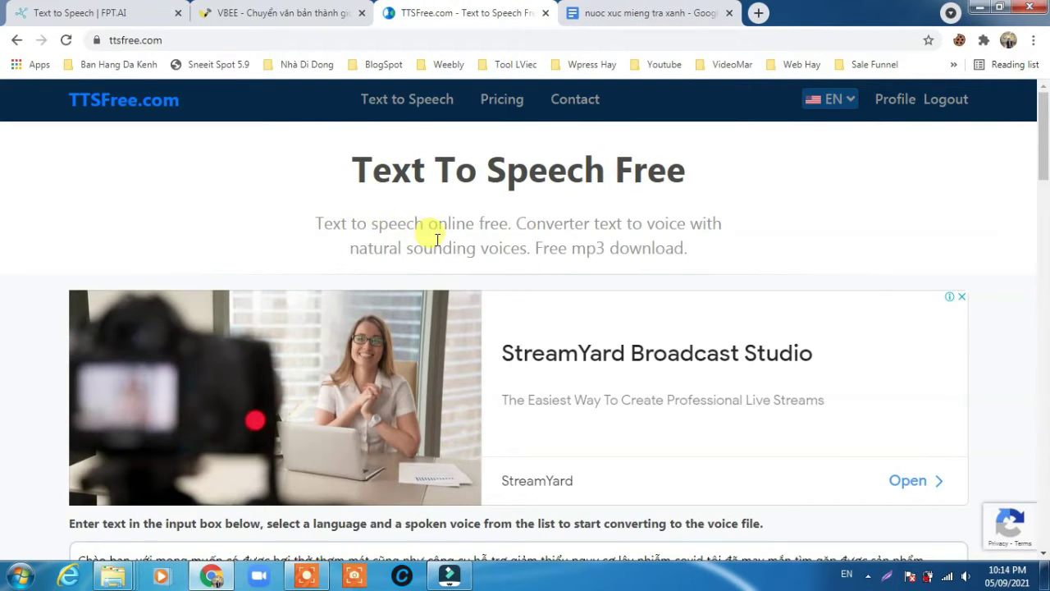
pyautogui.moveTo(361, 177); pyautogui.dragTo(611, 172)
# Step: Open the Google home page in a new browser tab
pyautogui.click(759, 13)
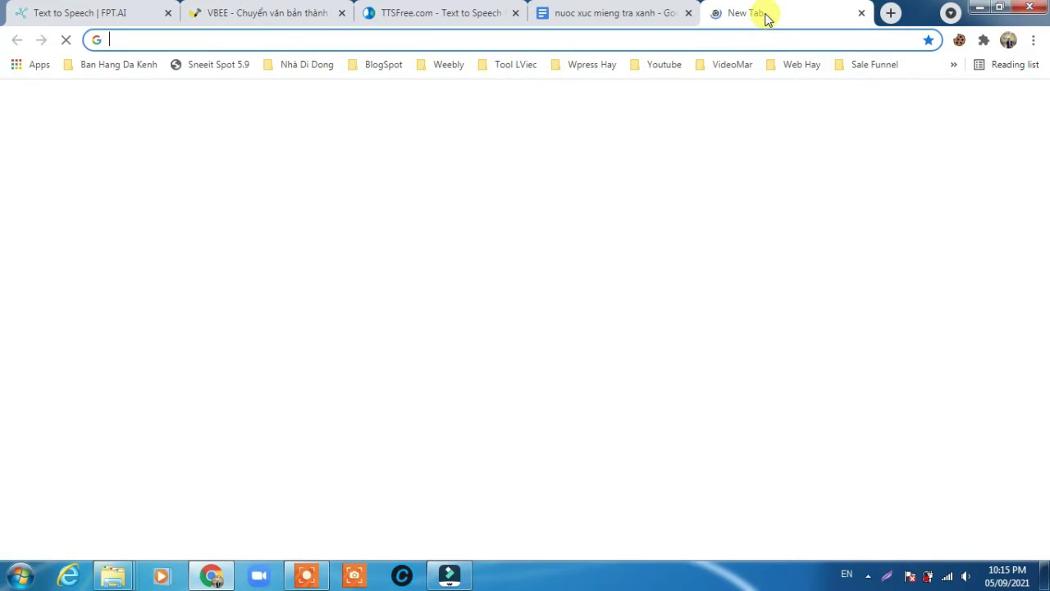
pyautogui.write('go')
pyautogui.press('Return')
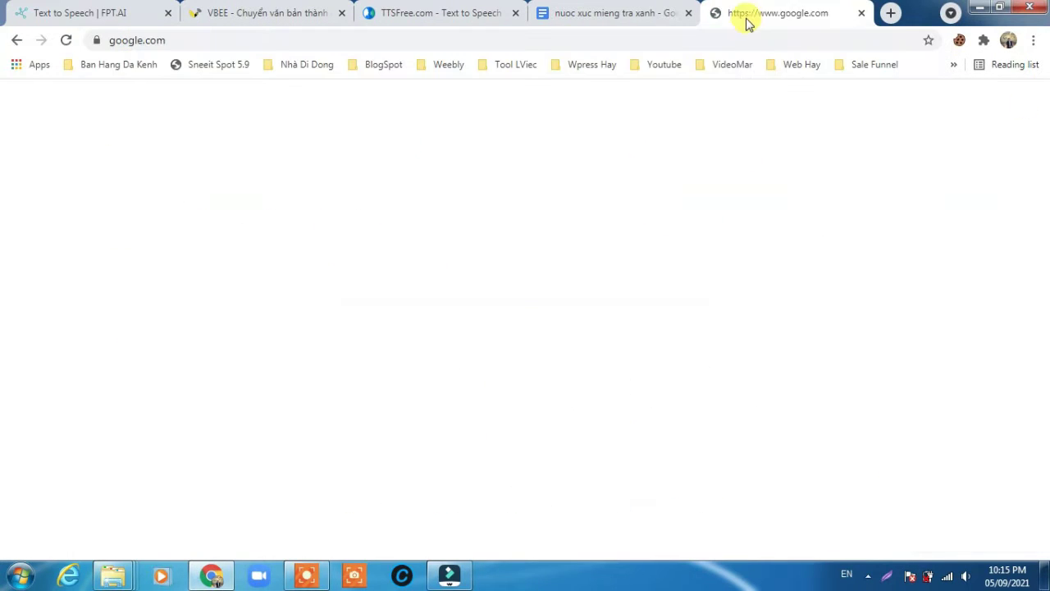
# Step: Search Google for "Text To Speech Free", copied from the TTSFree heading, and look through the results
pyautogui.click(423, 13)
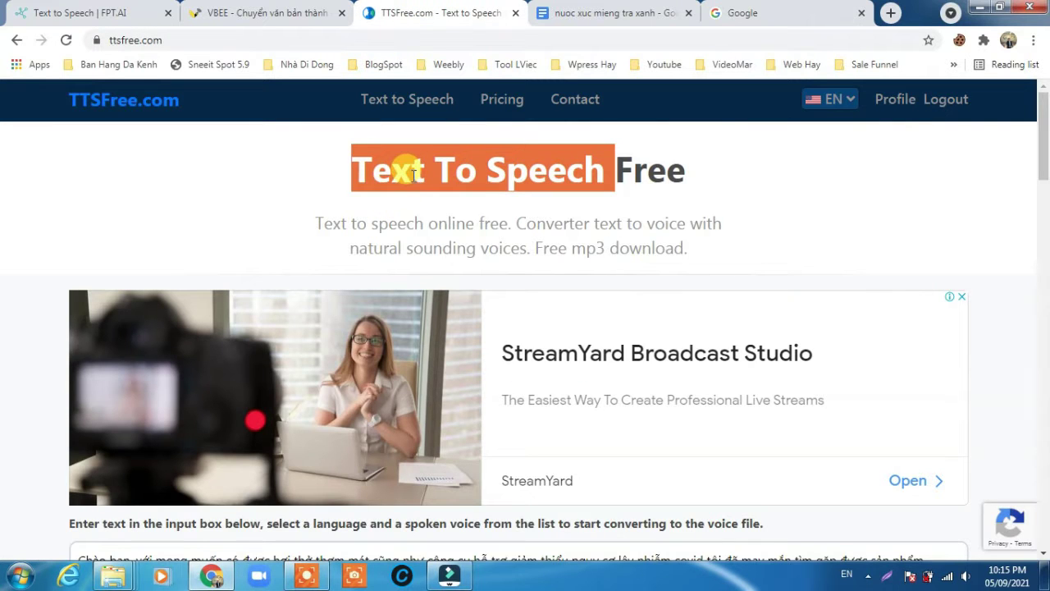
pyautogui.moveTo(702, 171); pyautogui.dragTo(360, 166)
pyautogui.hotkey('ctrl', 'c')
pyautogui.click(771, 13)
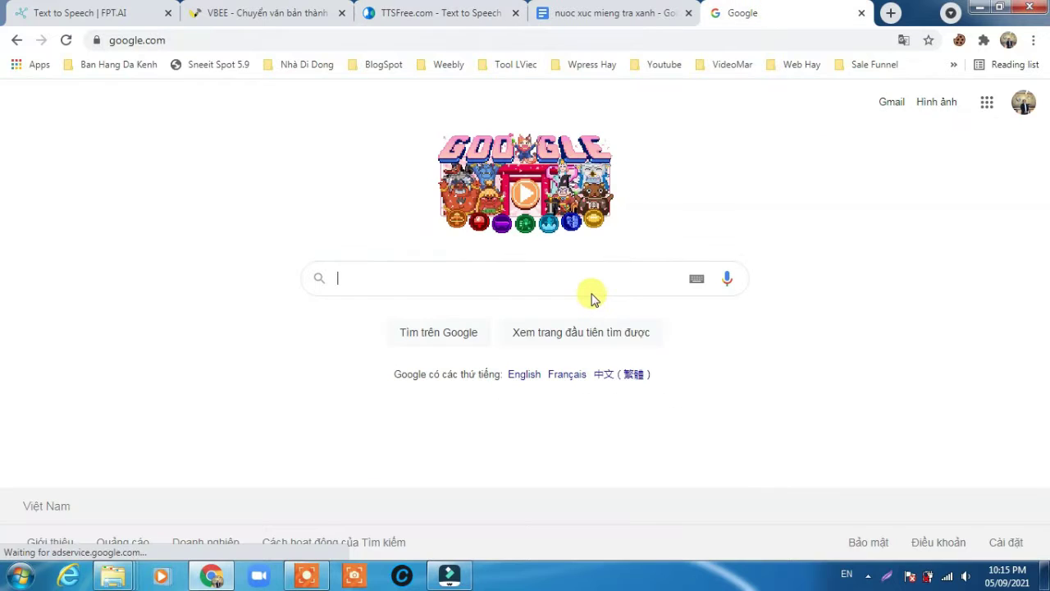
pyautogui.hotkey('ctrl', 'v')
pyautogui.press('Return')
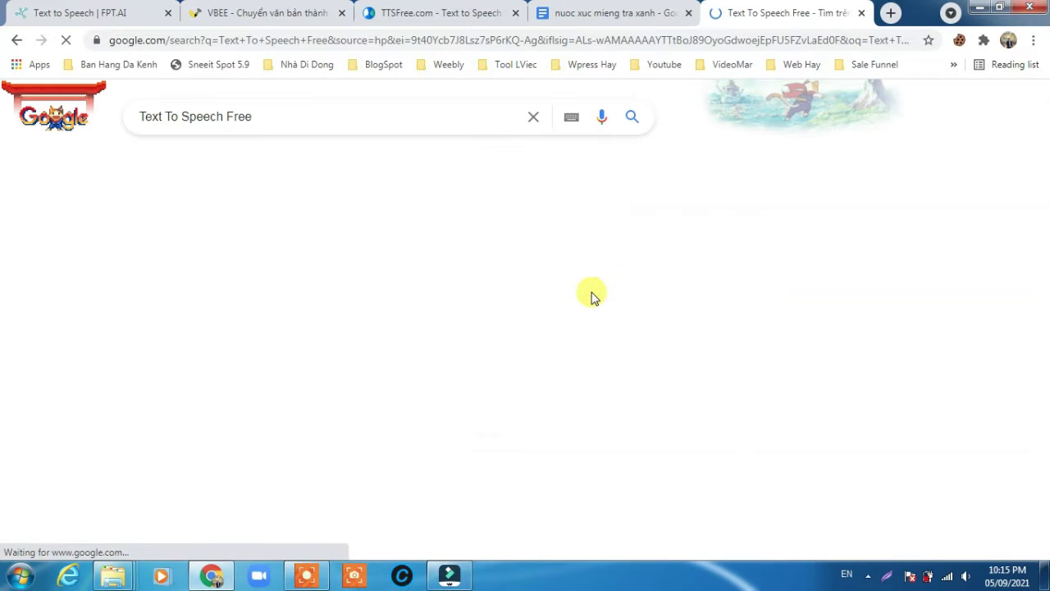
pyautogui.scroll(-4, 496, 361)
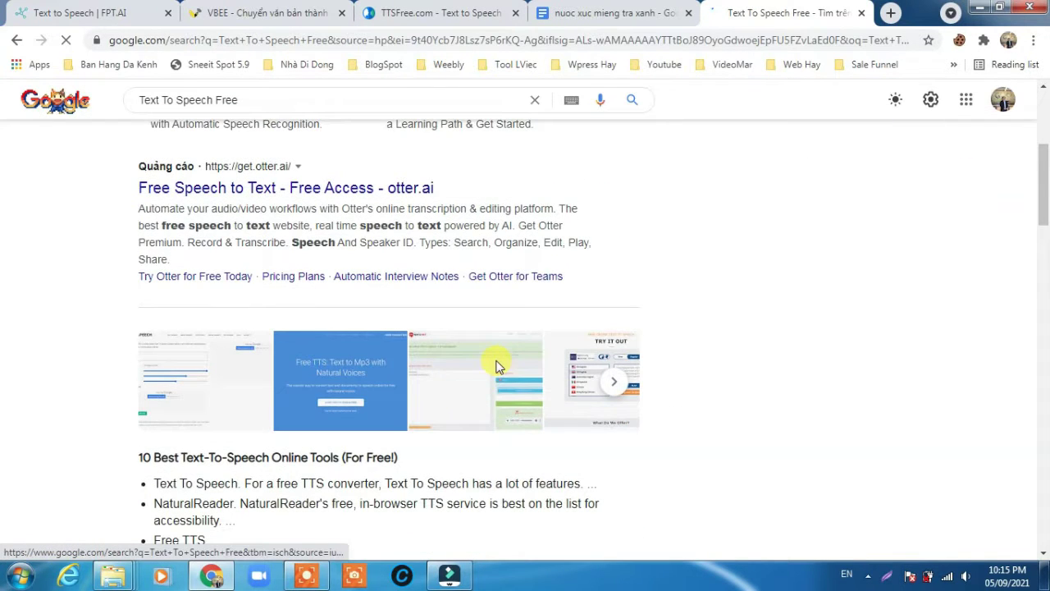
pyautogui.scroll(-4, 497, 365)
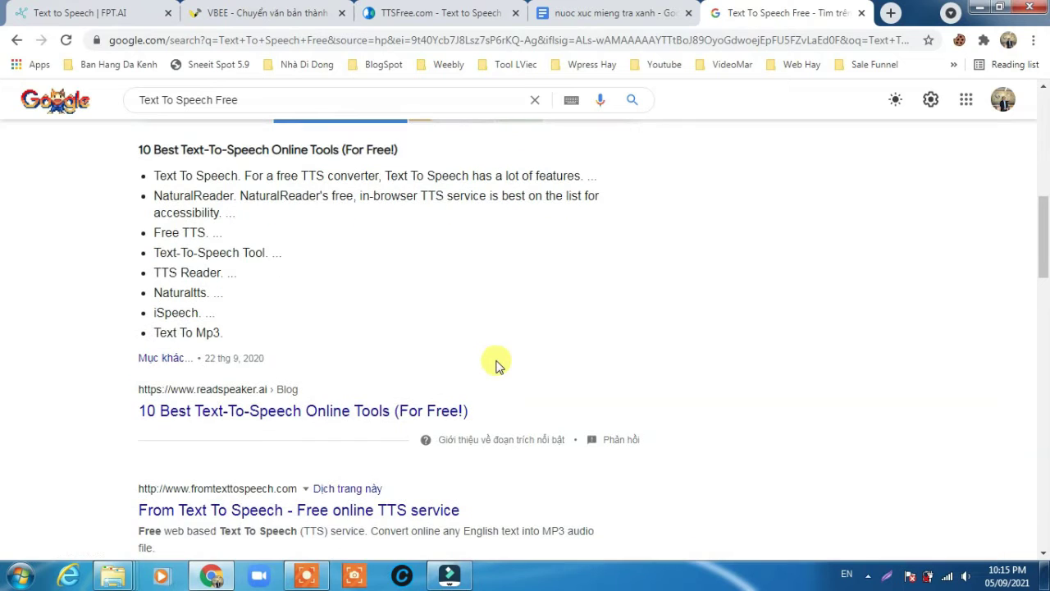
pyautogui.scroll(-2, 496, 365)
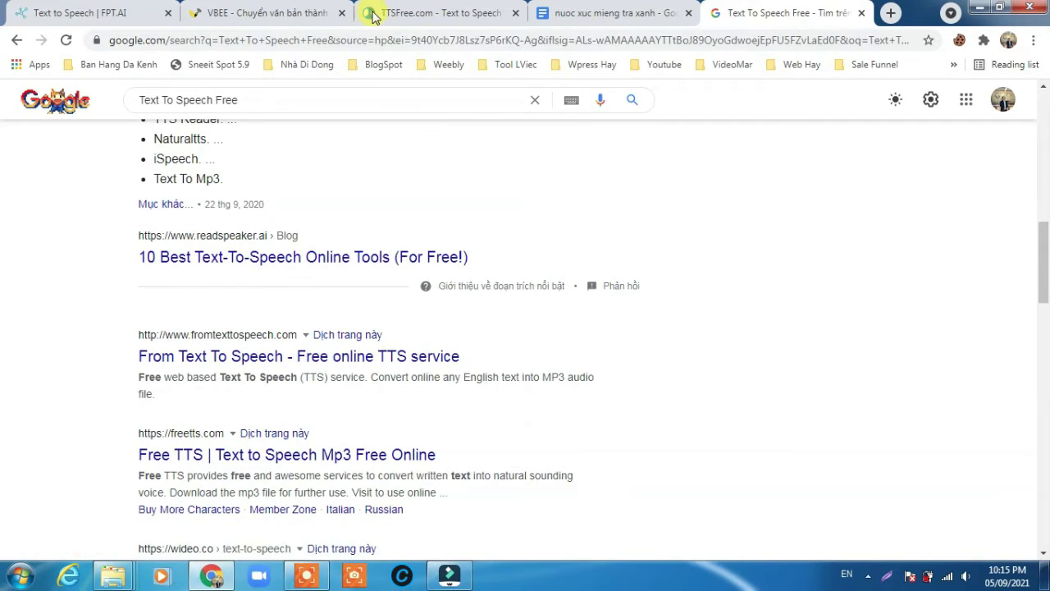
# Step: Revisit the FPT.AI and VBEE converter pages to compare their text-to-speech options
pyautogui.click(275, 10)
pyautogui.click(90, 12)
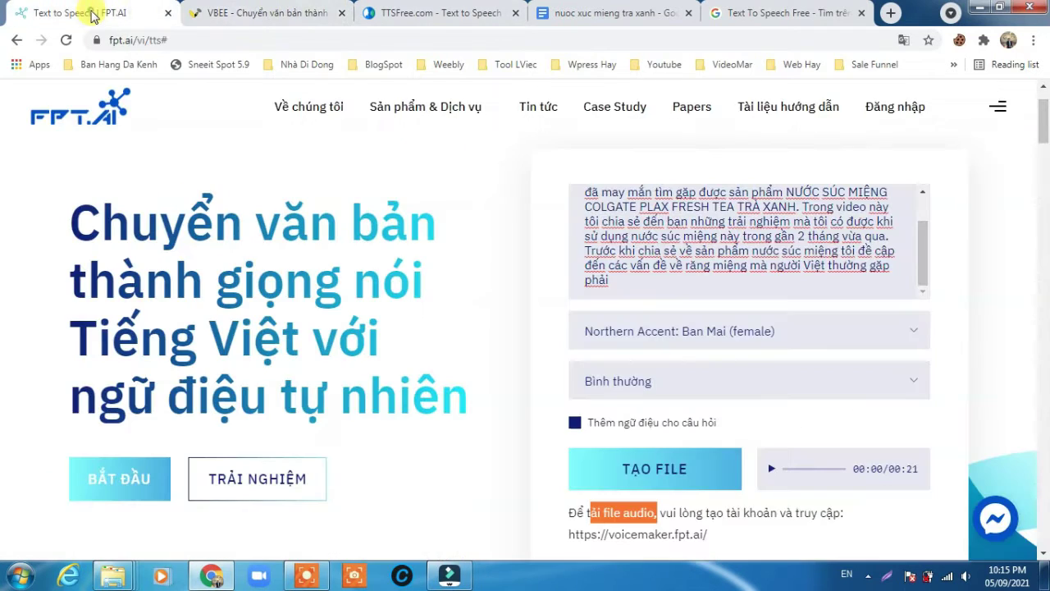
pyautogui.click(246, 12)
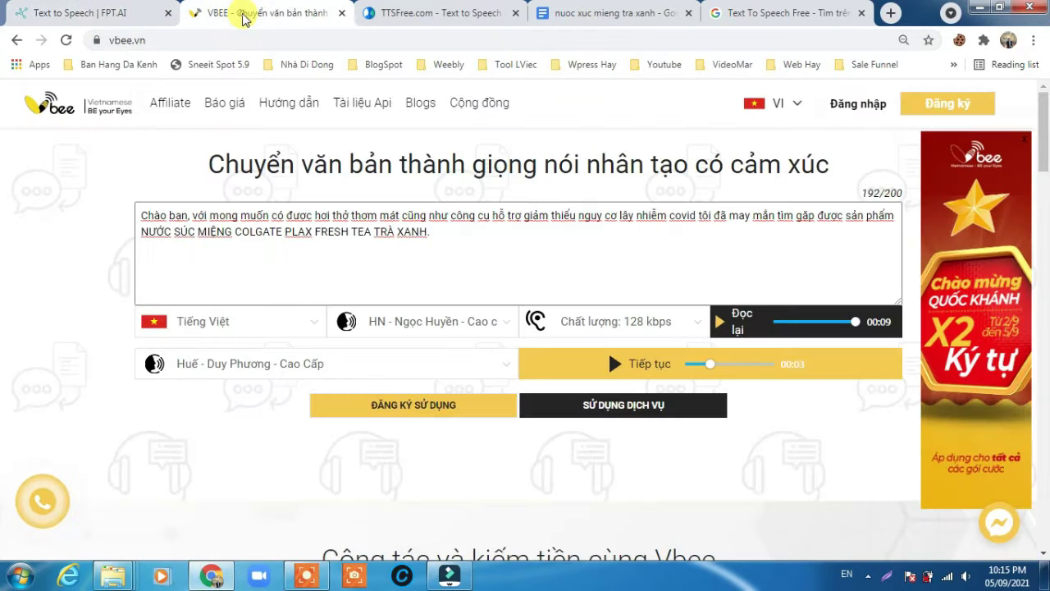
# Step: Return to TTSFree and highlight the script from "mát cũng như công cụ" to "nước súc miệng" in the input text
pyautogui.click(444, 13)
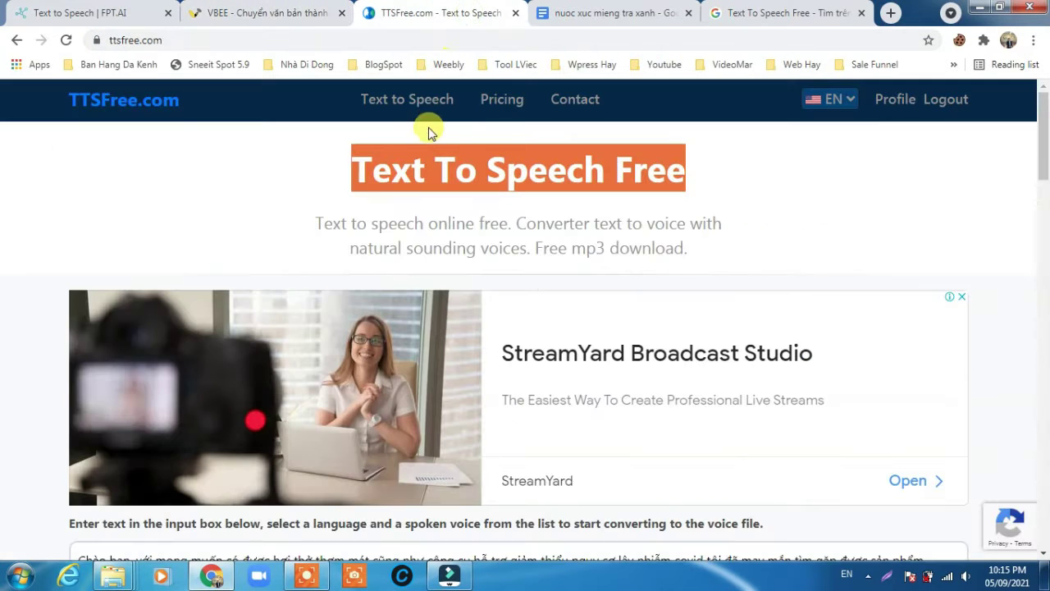
pyautogui.scroll(-2, 670, 383)
pyautogui.scroll(-2, 673, 414)
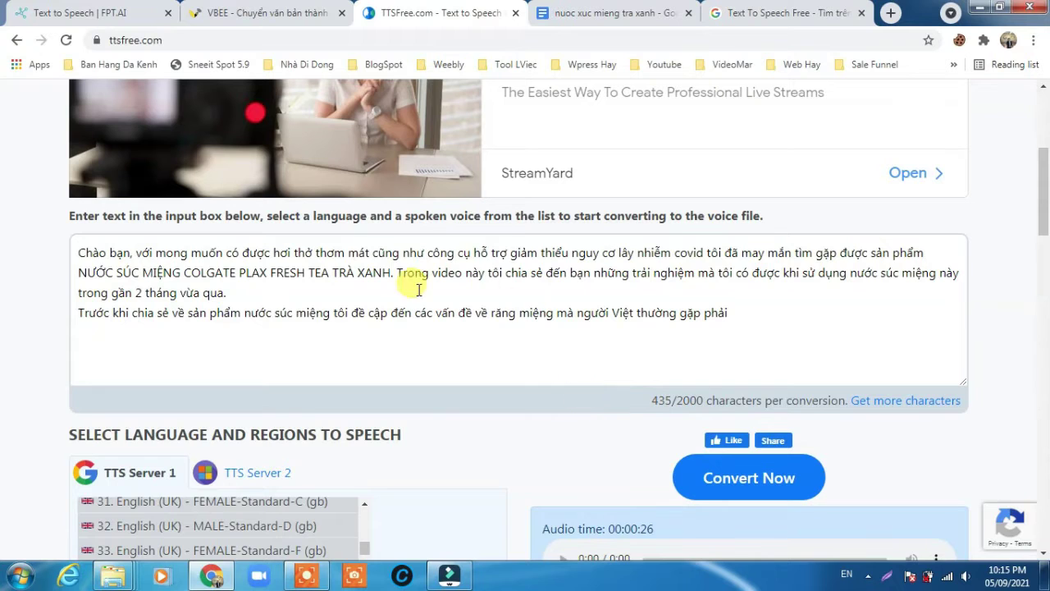
pyautogui.click(358, 253)
pyautogui.hotkey('ctrl', 'shift', 'End')
pyautogui.keyDown('shift'); pyautogui.click(261, 253); pyautogui.keyUp('shift')
pyautogui.keyDown('shift'); pyautogui.click(347, 314); pyautogui.keyUp('shift')
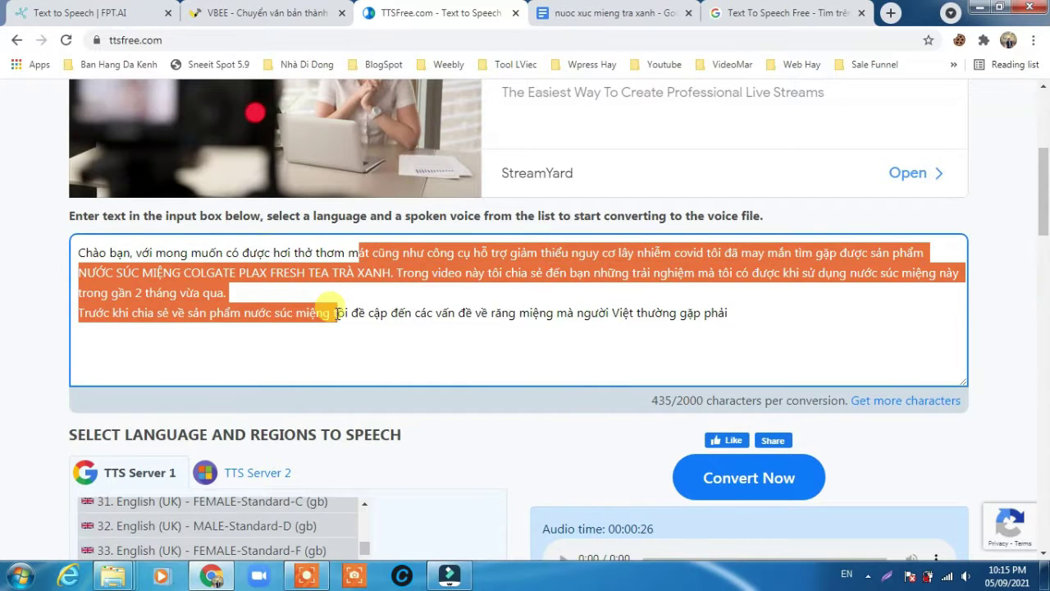
# Step: Examine TTSFree's voice list, Voice Pitch and voice speed settings, and the option to save the converted MP3
pyautogui.scroll(-3, 382, 389)
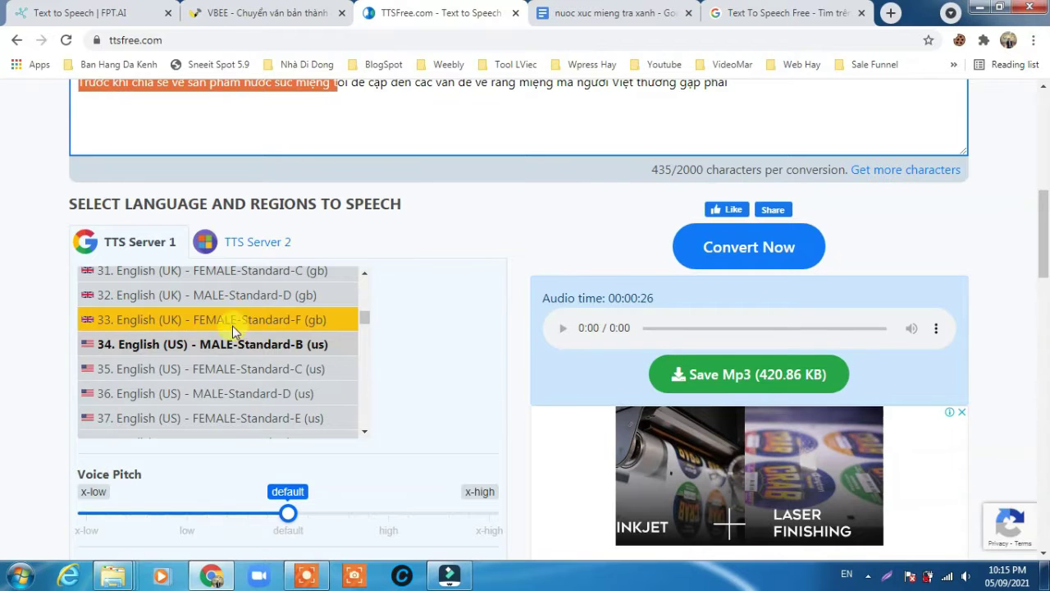
pyautogui.scroll(-3, 209, 328)
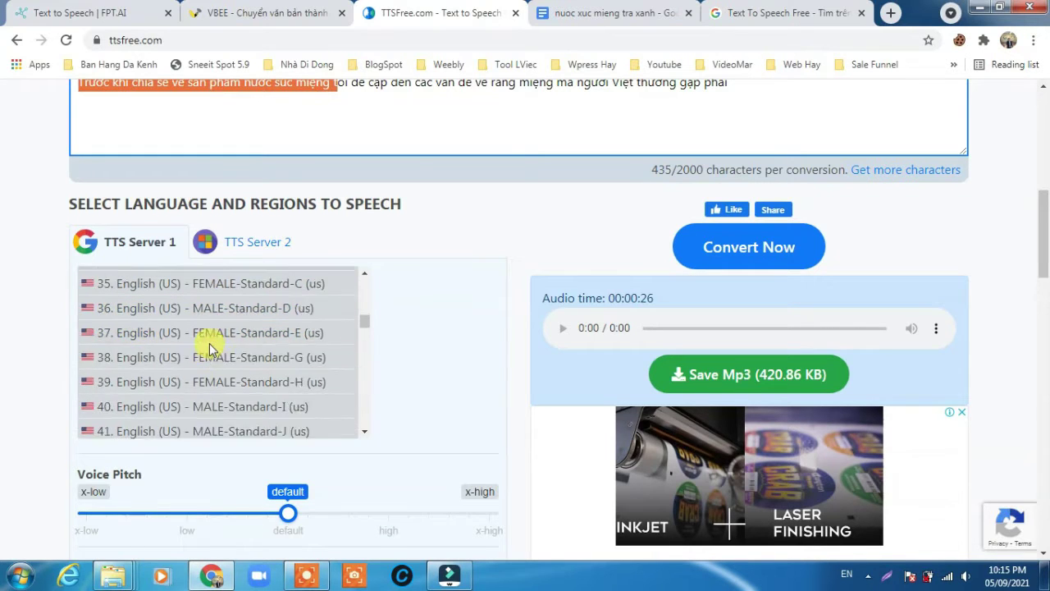
pyautogui.scroll(-2, 277, 469)
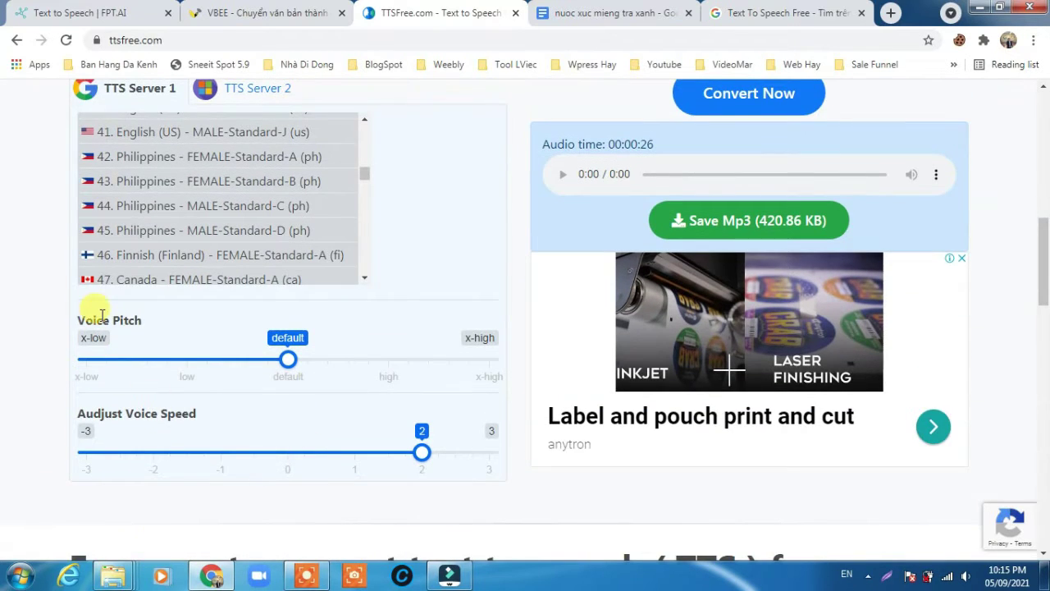
pyautogui.moveTo(111, 320); pyautogui.dragTo(169, 329)
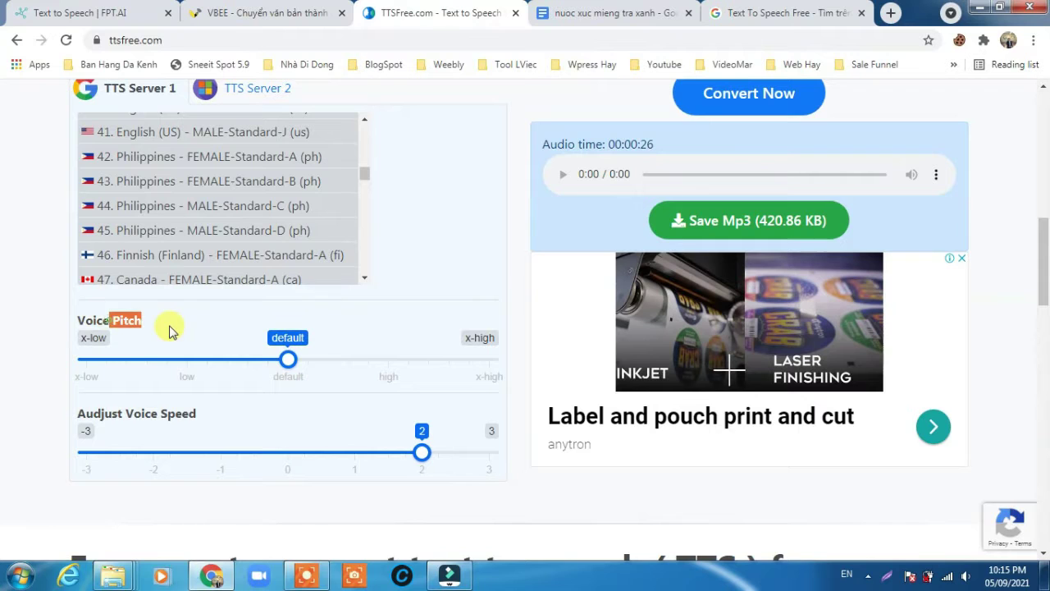
pyautogui.doubleClick(176, 417)
pyautogui.scroll(3, 574, 353)
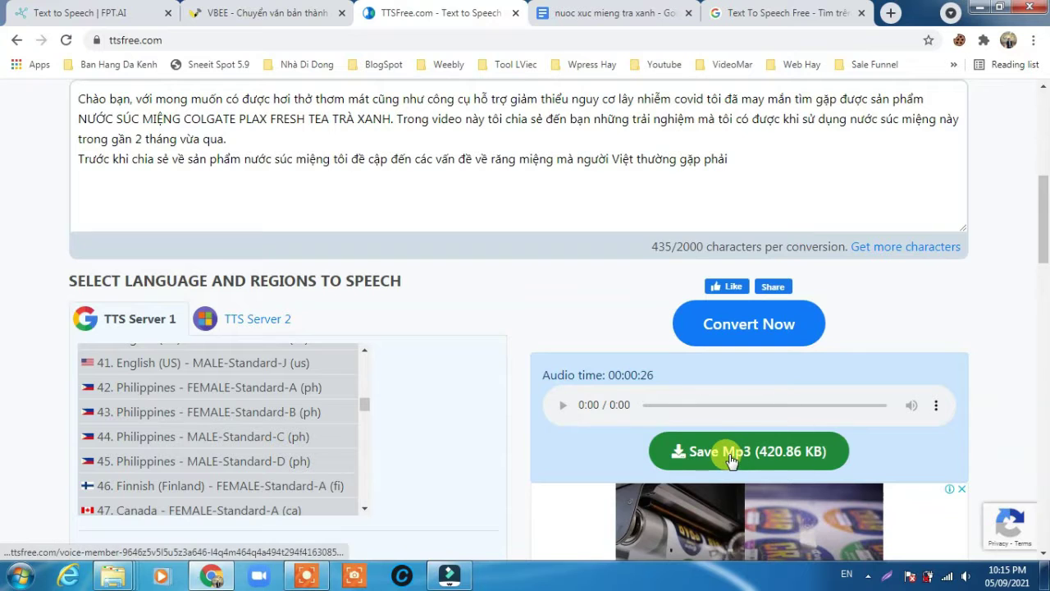
pyautogui.scroll(2, 605, 368)
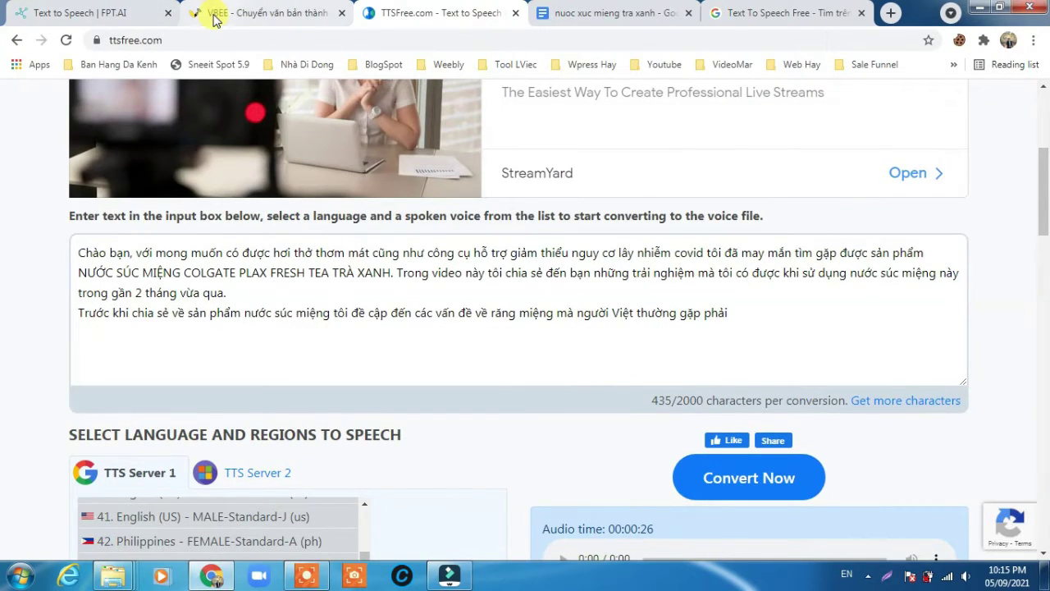
# Step: Highlight the sample script in the VBEE text box, and in the FPT.AI converter's text box
pyautogui.click(246, 13)
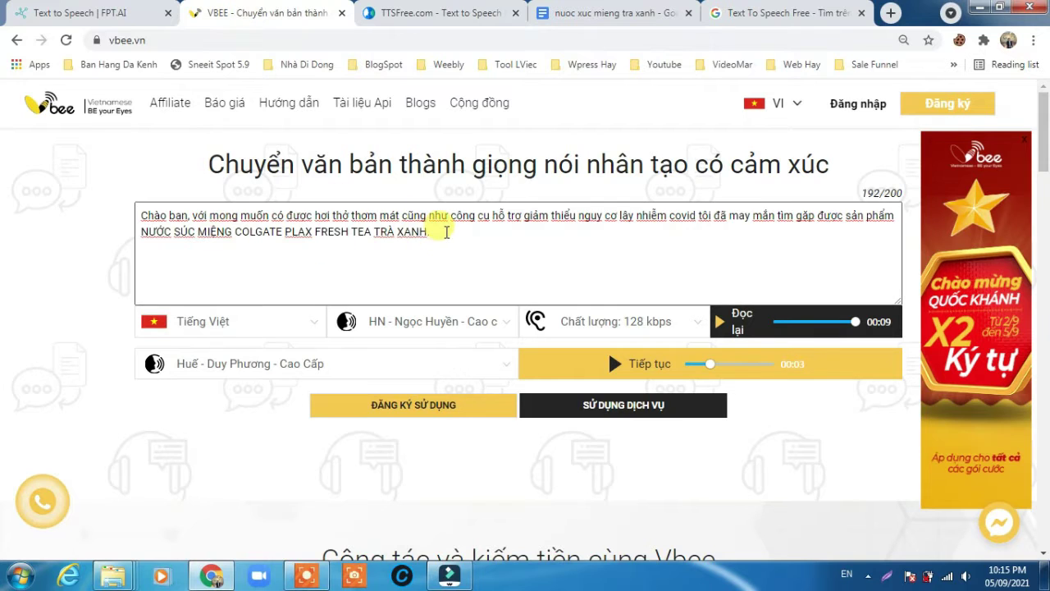
pyautogui.moveTo(447, 232); pyautogui.dragTo(136, 209)
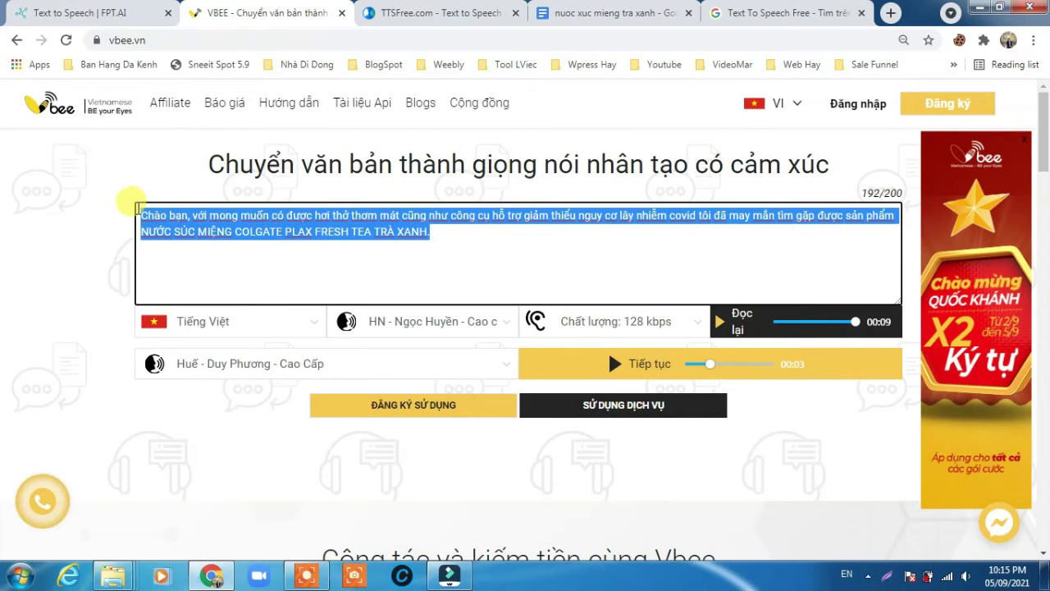
pyautogui.click(129, 16)
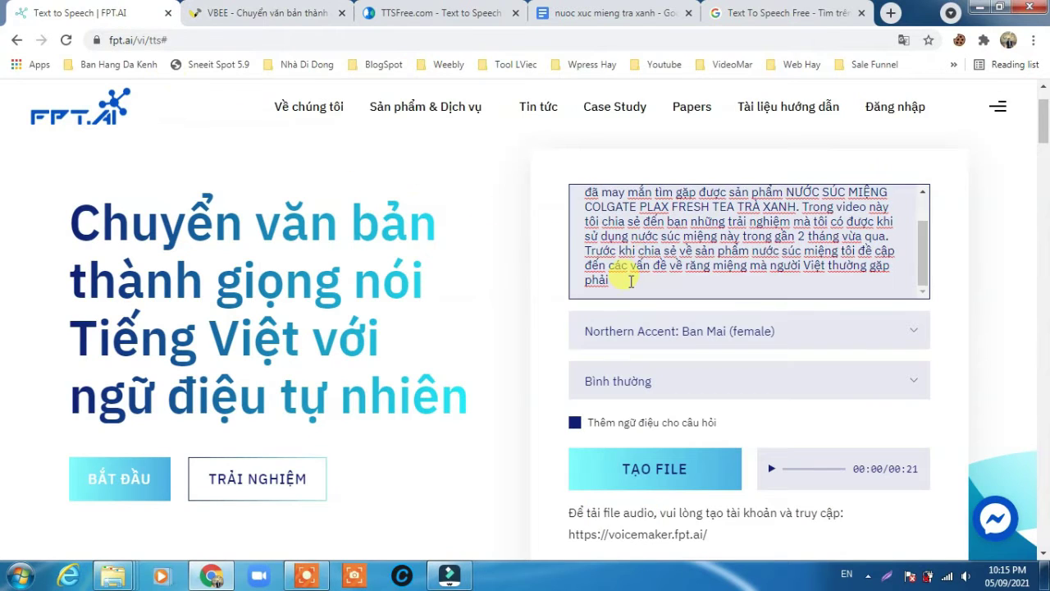
pyautogui.moveTo(630, 282); pyautogui.dragTo(570, 187)
# Step: Revisit TTSFree and the "nuoc xuc mieng tra xanh" document, placing the cursor after "colgate trà xanh." to clear the selection
pyautogui.click(435, 14)
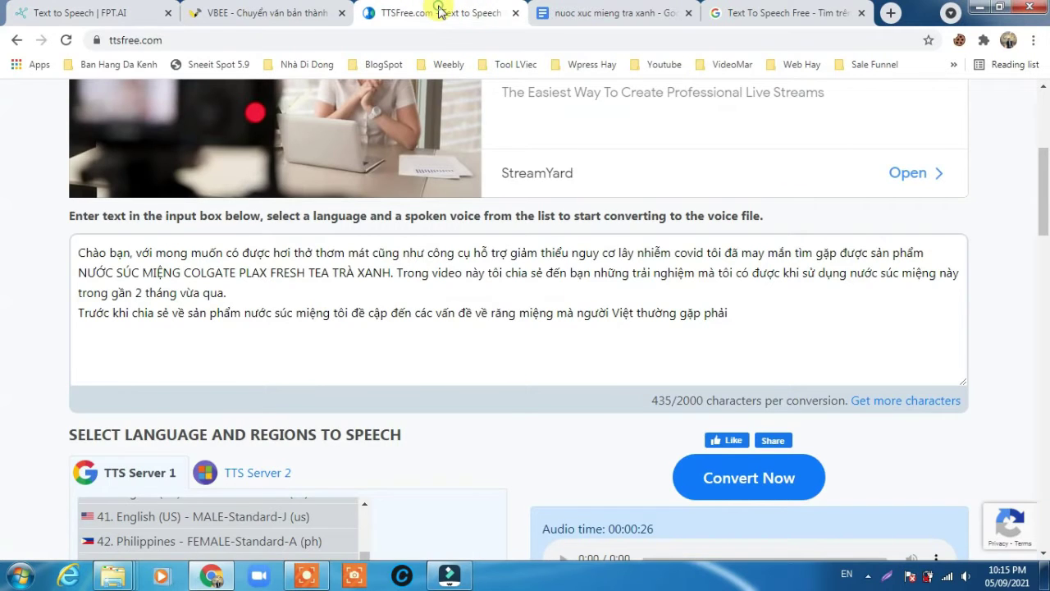
pyautogui.click(586, 13)
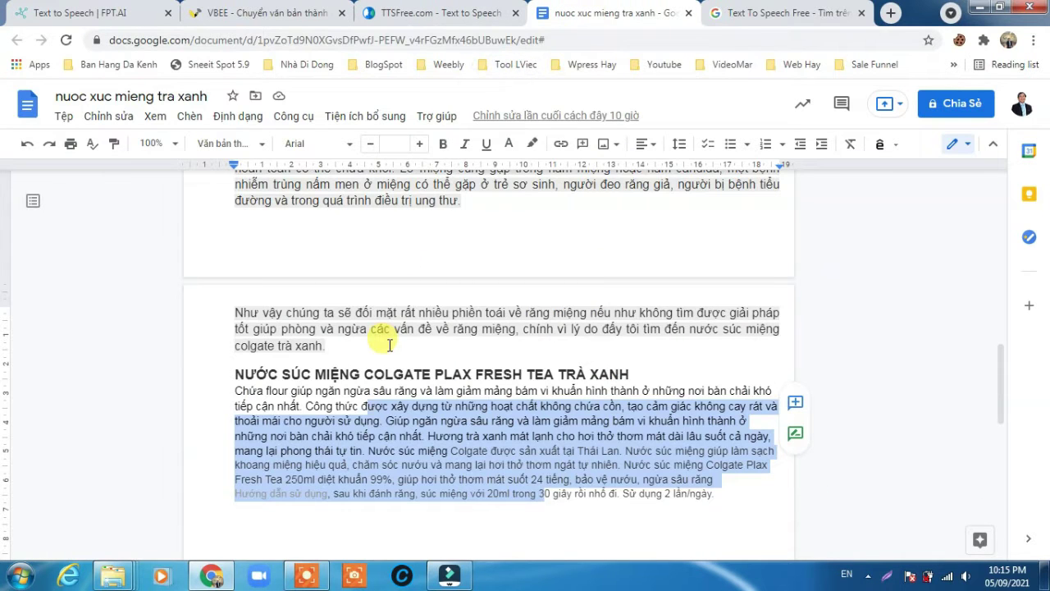
pyautogui.click(381, 358)
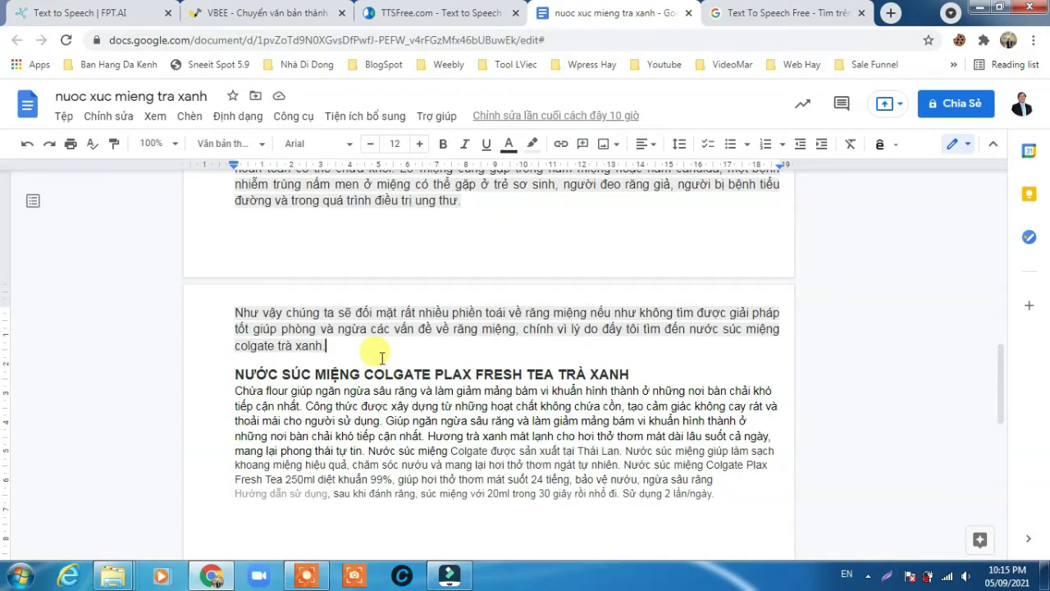
# Step: Return to the Google results and highlight the search phrase "Text To Speech Free"
pyautogui.click(809, 12)
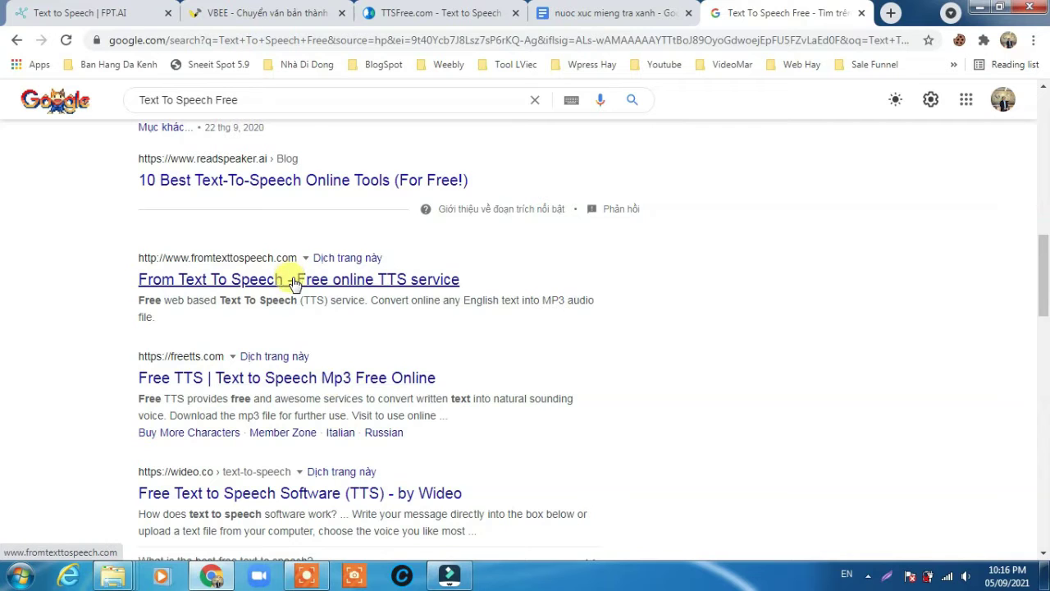
pyautogui.scroll(10, 294, 281)
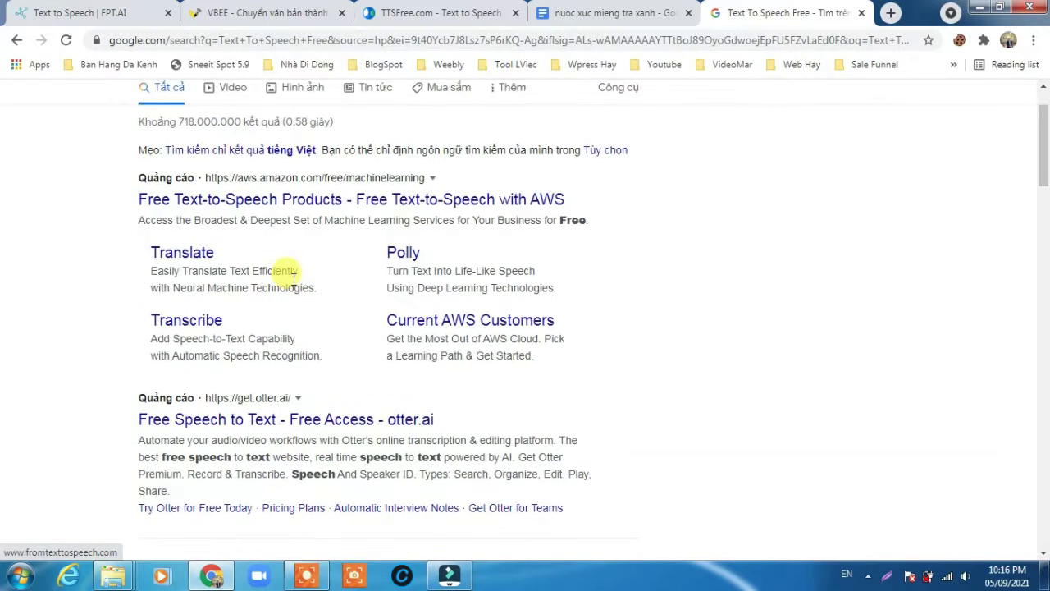
pyautogui.moveTo(270, 117); pyautogui.dragTo(131, 117)
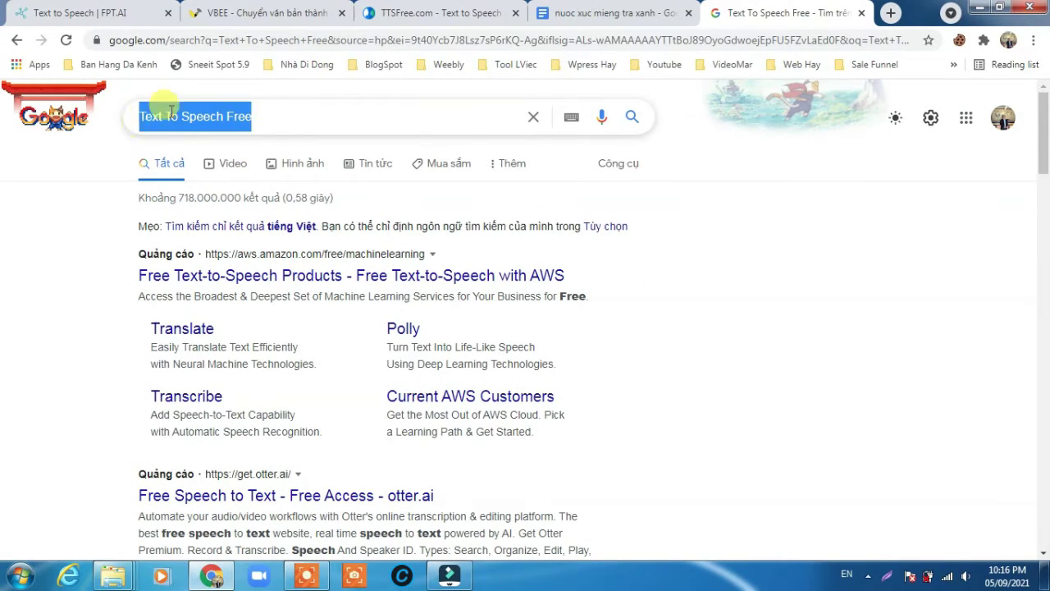
# Step: Revisit the TTSFree page and highlight the character counter below the input text
pyautogui.click(441, 13)
pyautogui.scroll(4, 429, 215)
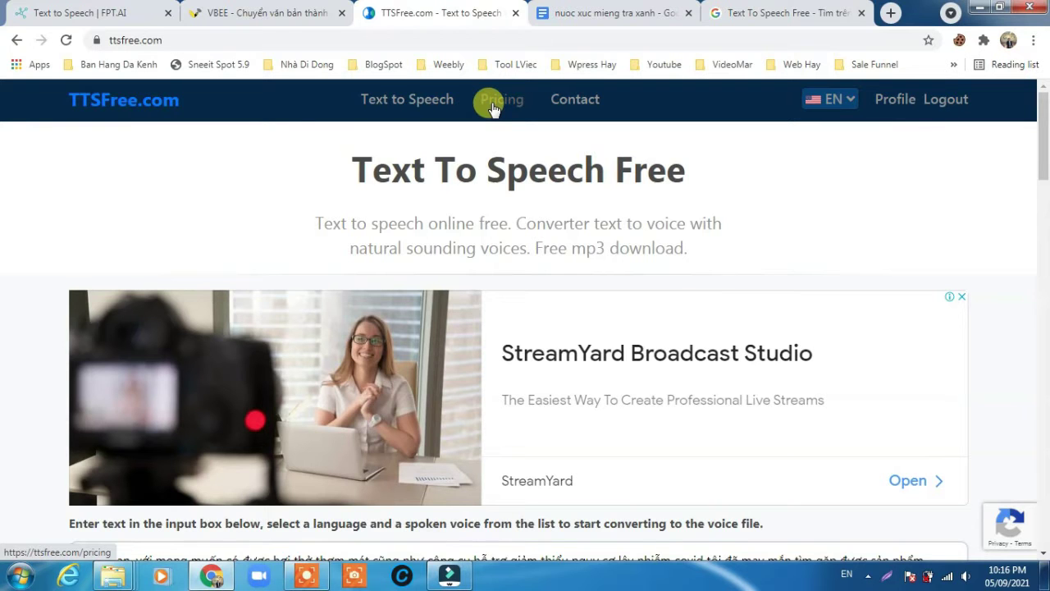
pyautogui.scroll(-5, 493, 293)
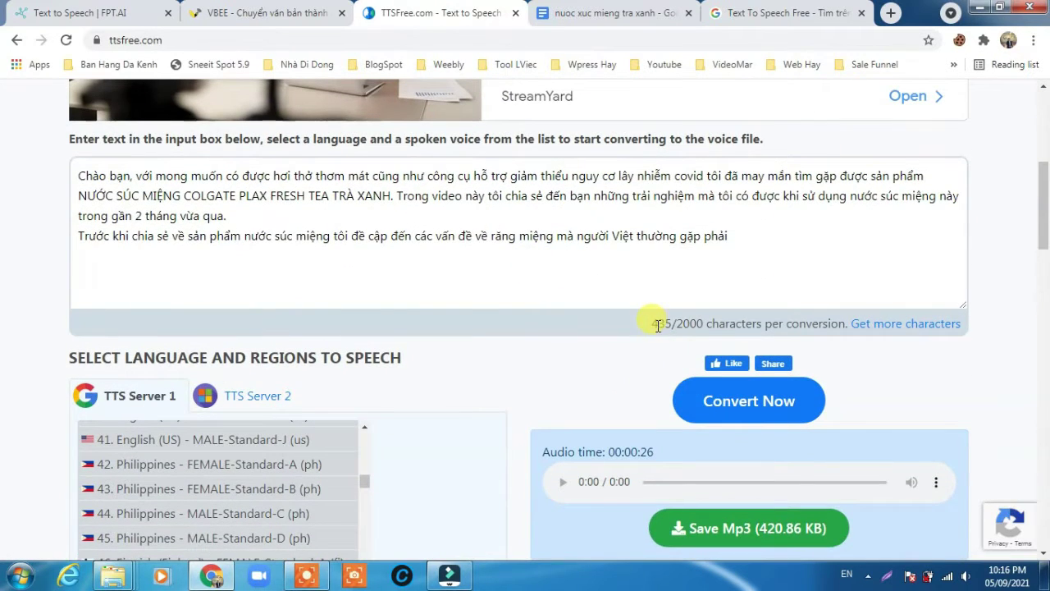
pyautogui.moveTo(658, 325); pyautogui.dragTo(706, 326)
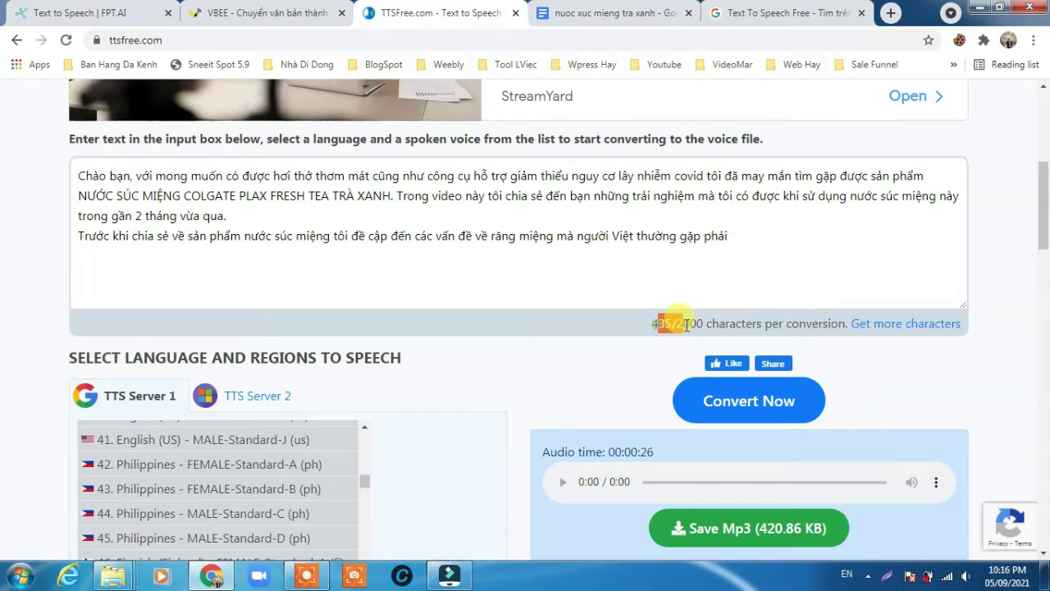
# Step: Check the Voice Pitch and voice speed settings, and browse the TTS Server 1 voices down to the Vietnamese entries
pyautogui.scroll(-4, 276, 336)
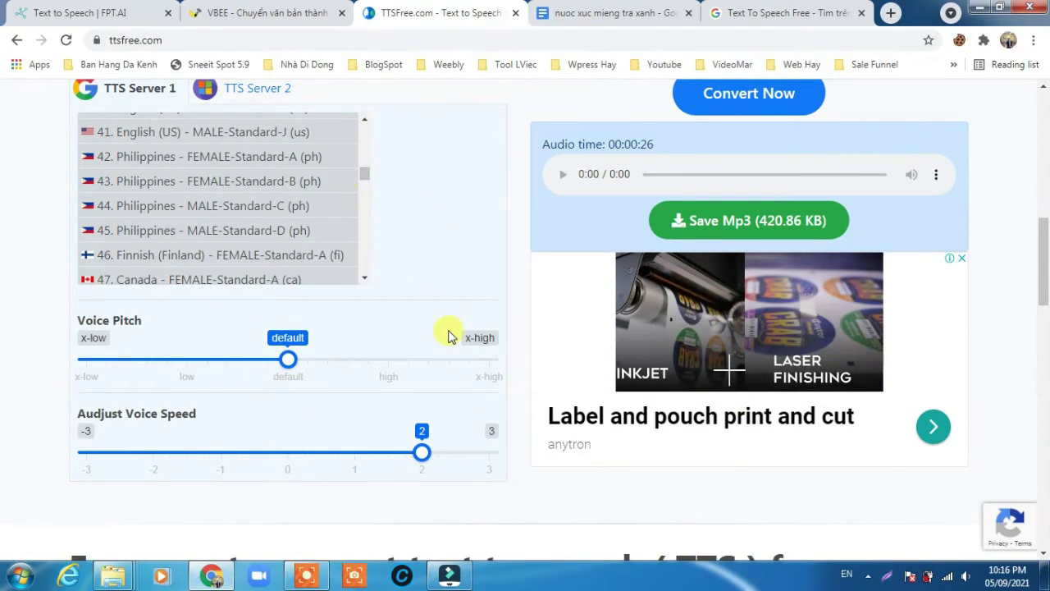
pyautogui.scroll(3, 448, 335)
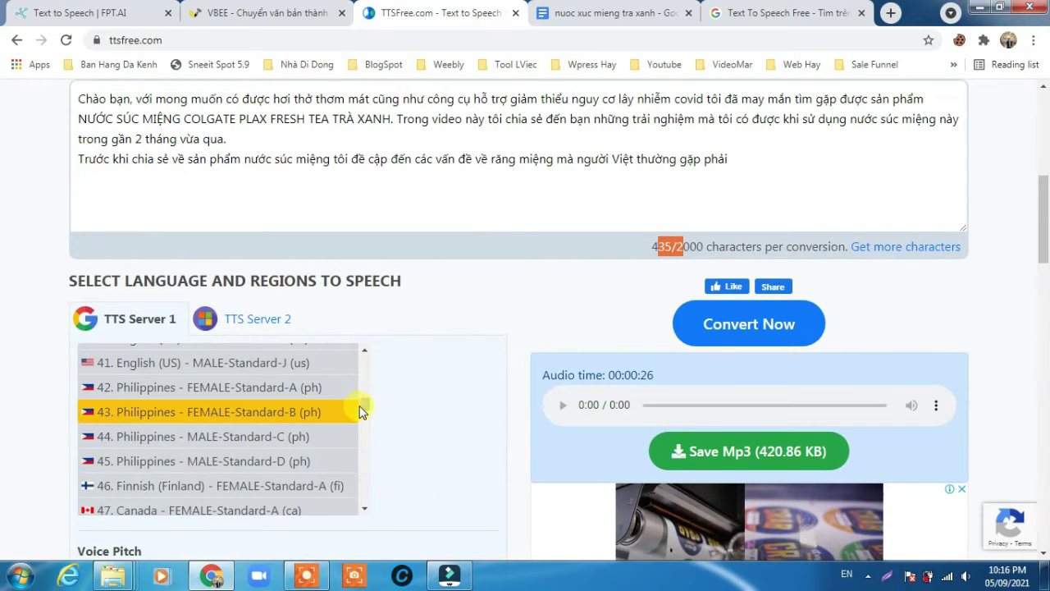
pyautogui.moveTo(369, 406); pyautogui.dragTo(365, 508)
pyautogui.click(257, 474)
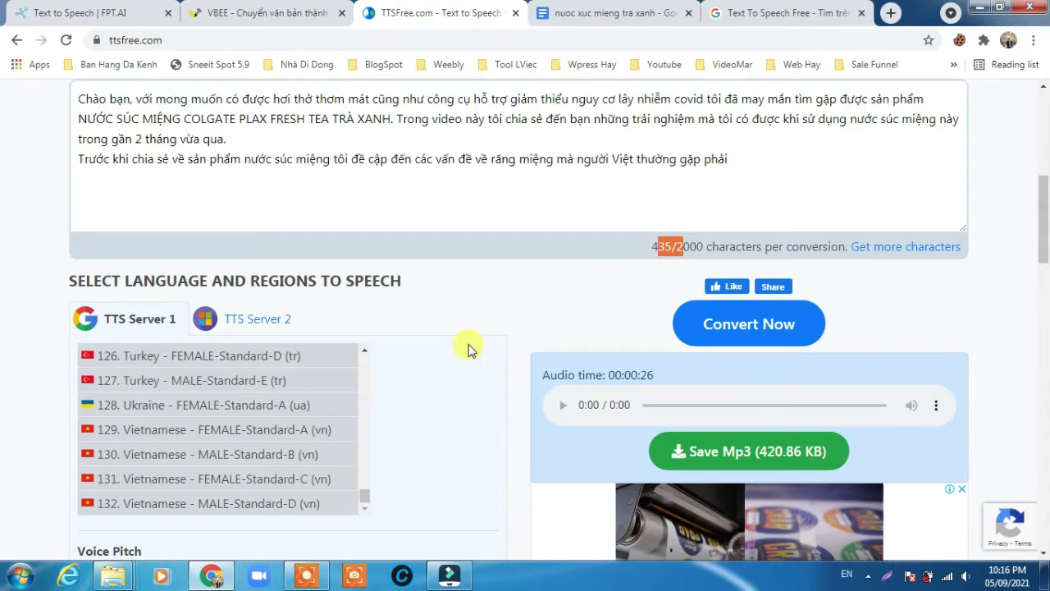
# Step: Look over TTSFree's heading and site links, the TTS Server 1 voices back up to the Australian entries, and the pitch and speed settings
pyautogui.scroll(5, 476, 298)
pyautogui.scroll(1, 478, 295)
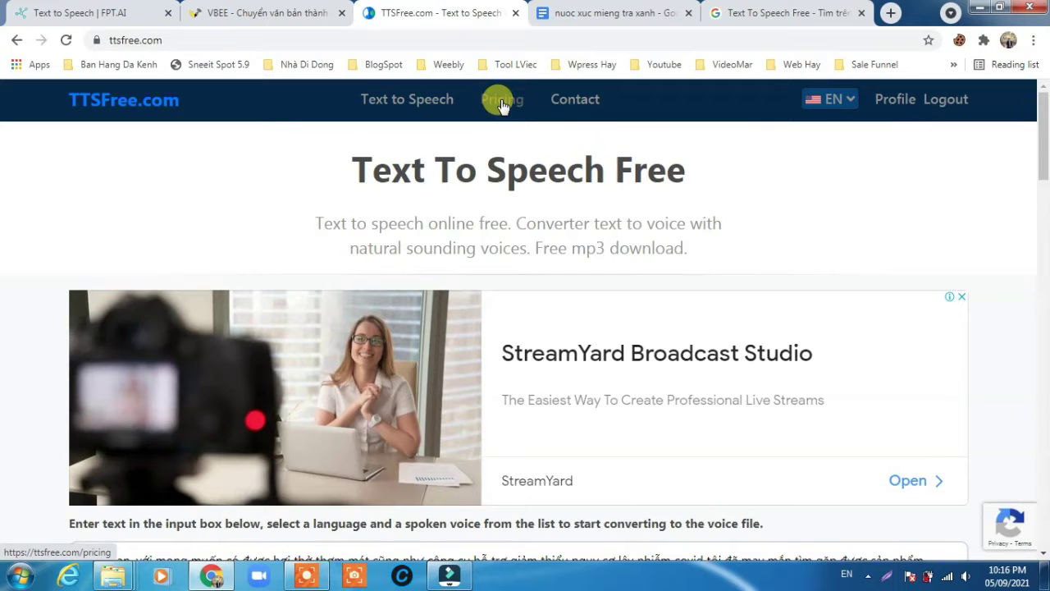
pyautogui.scroll(-5, 352, 413)
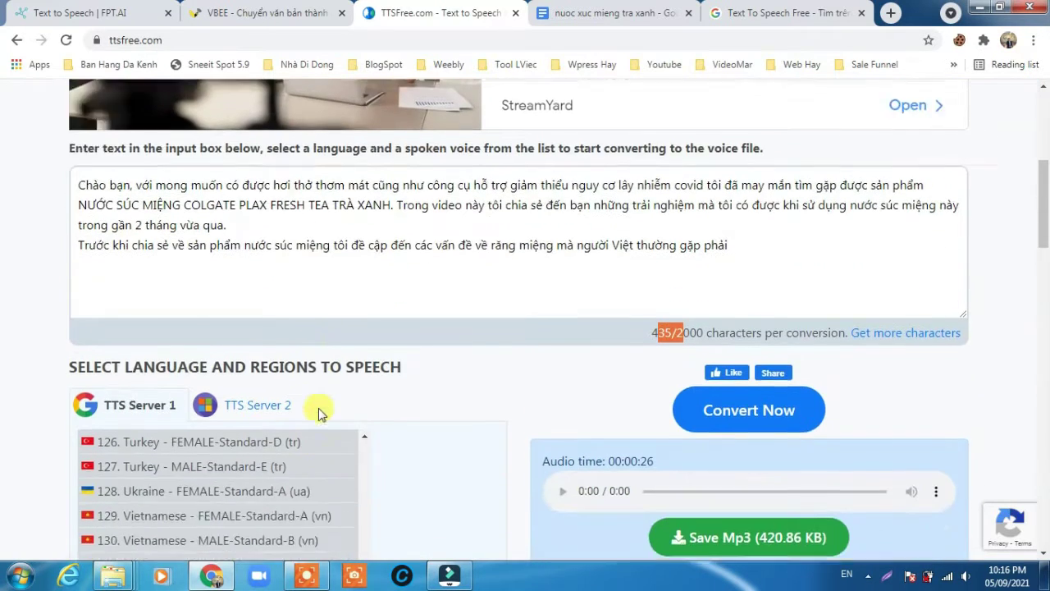
pyautogui.scroll(-1, 320, 413)
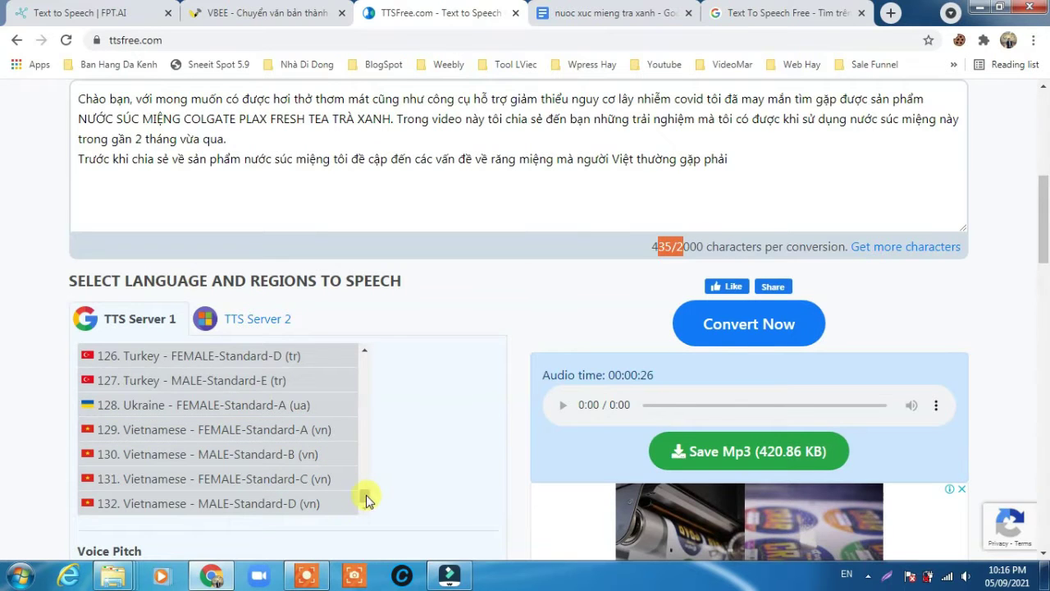
pyautogui.moveTo(365, 495); pyautogui.dragTo(363, 383)
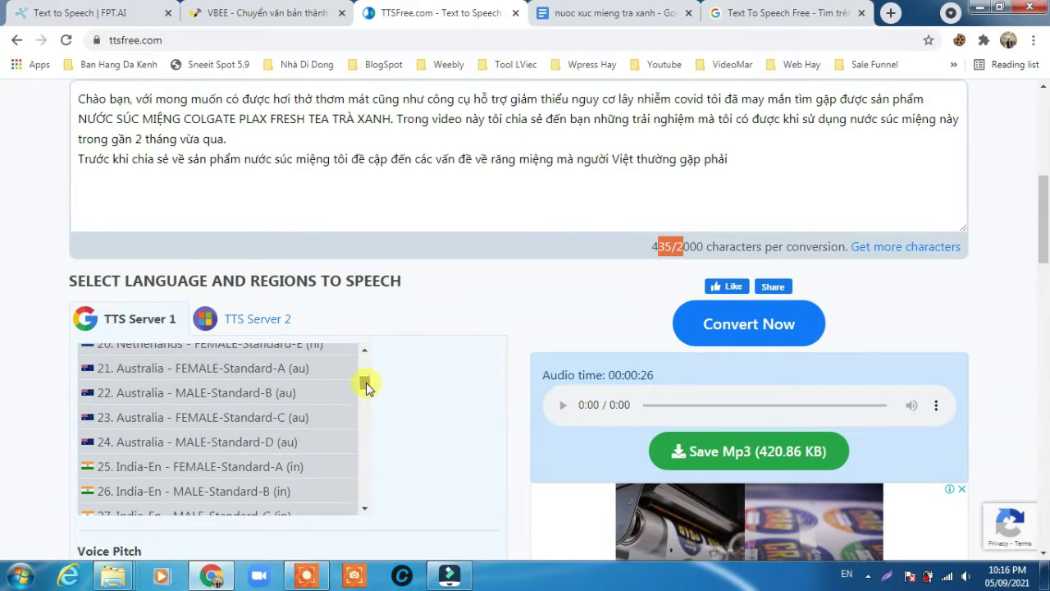
pyautogui.scroll(-4, 375, 452)
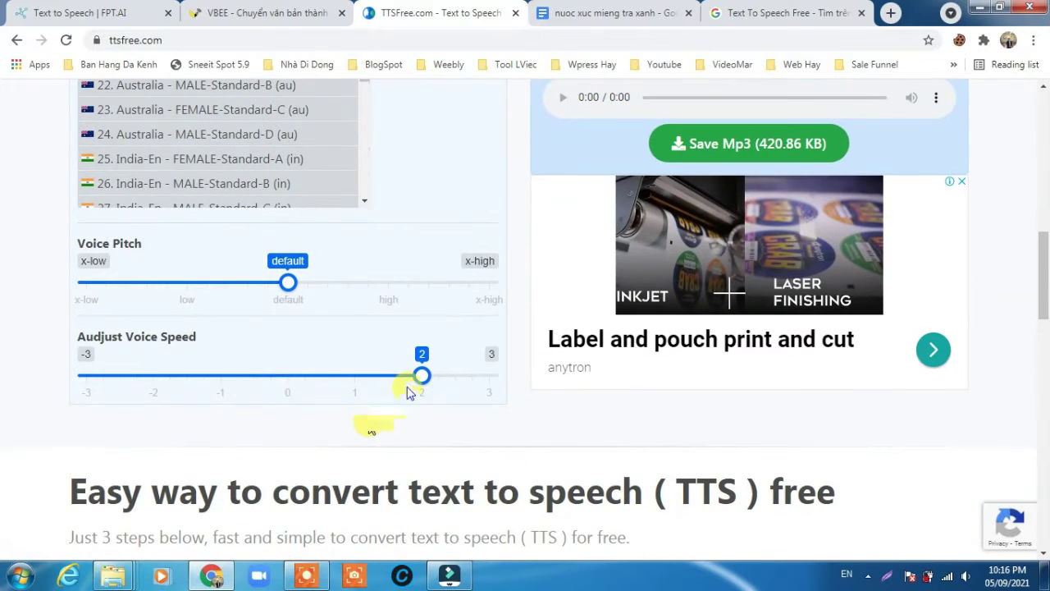
pyautogui.scroll(4, 481, 241)
pyautogui.scroll(-2, 426, 310)
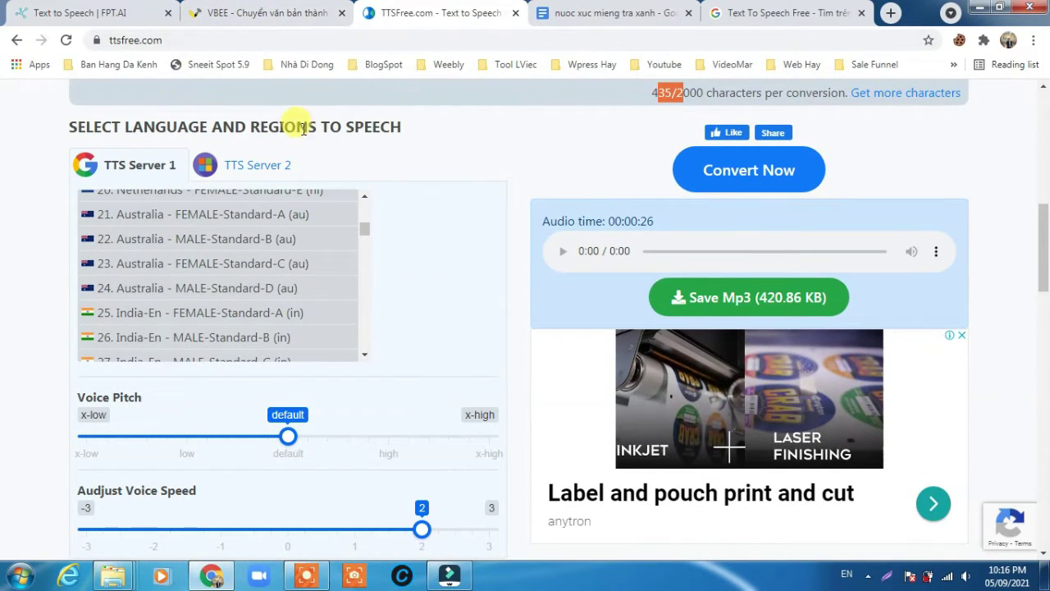
# Step: Compare the FPT.AI and VBEE converter pages with TTSFree, returning to TTSFree's script input area
pyautogui.click(82, 13)
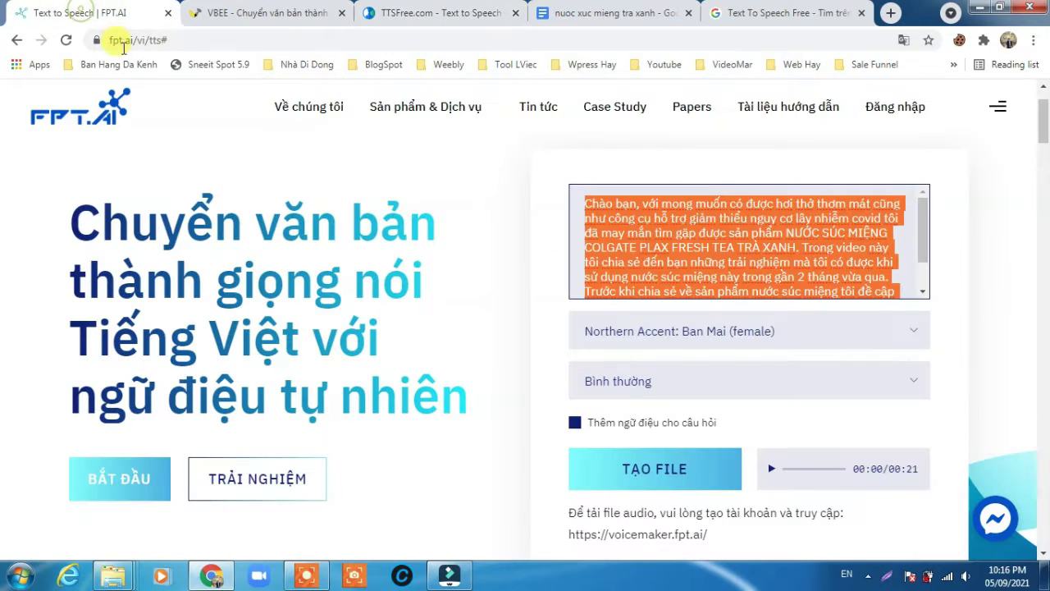
pyautogui.click(240, 13)
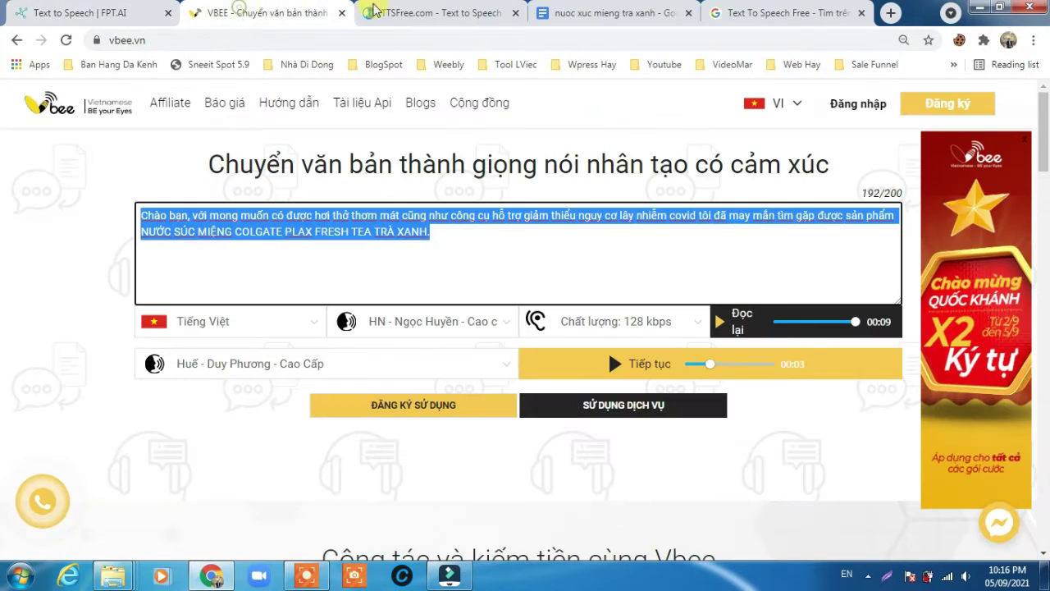
pyautogui.click(408, 13)
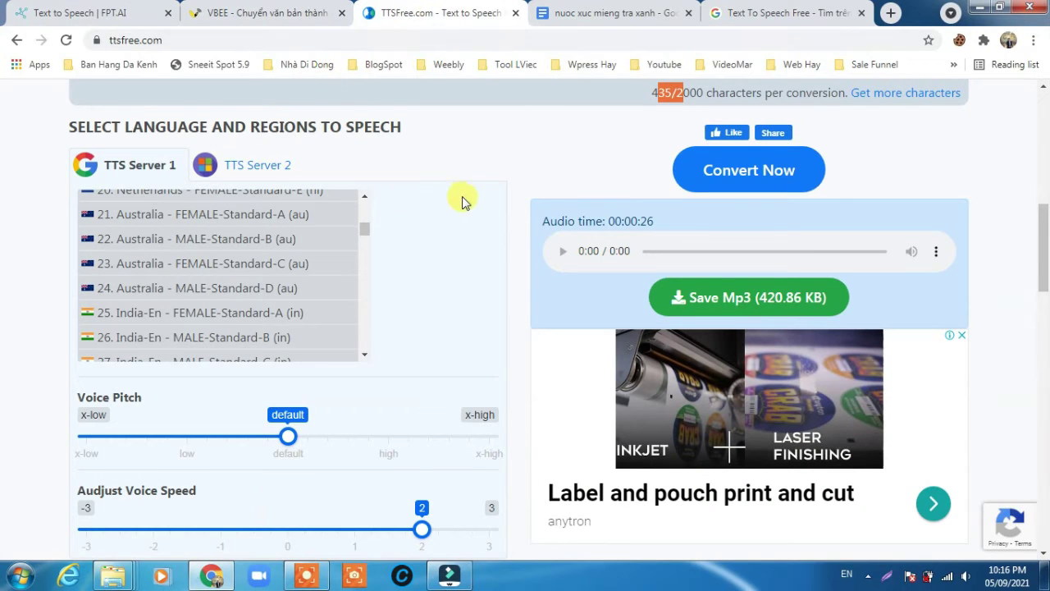
pyautogui.scroll(4, 461, 201)
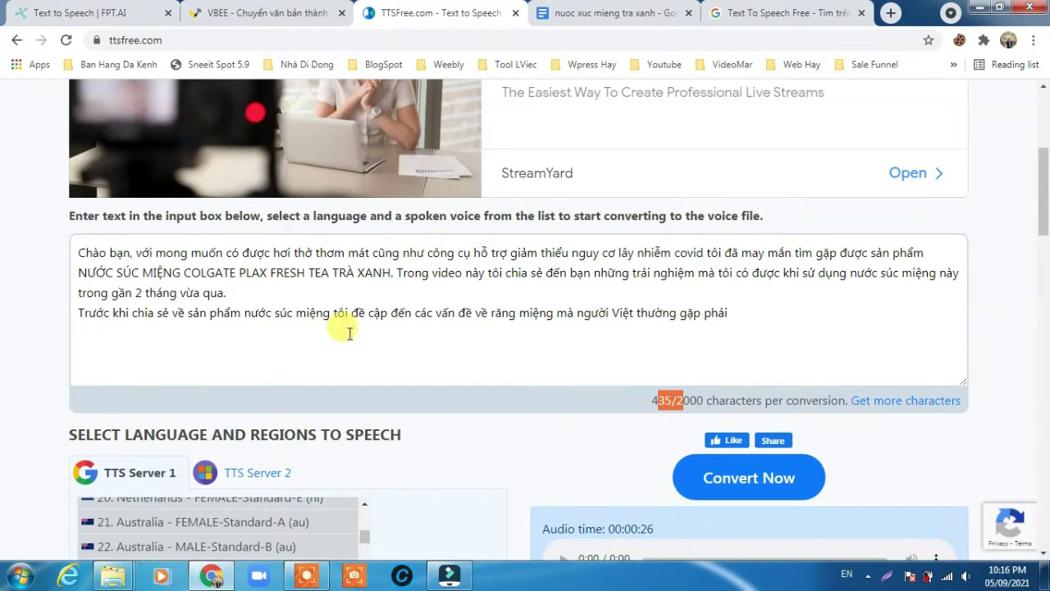
pyautogui.scroll(4, 344, 307)
pyautogui.scroll(-4, 328, 315)
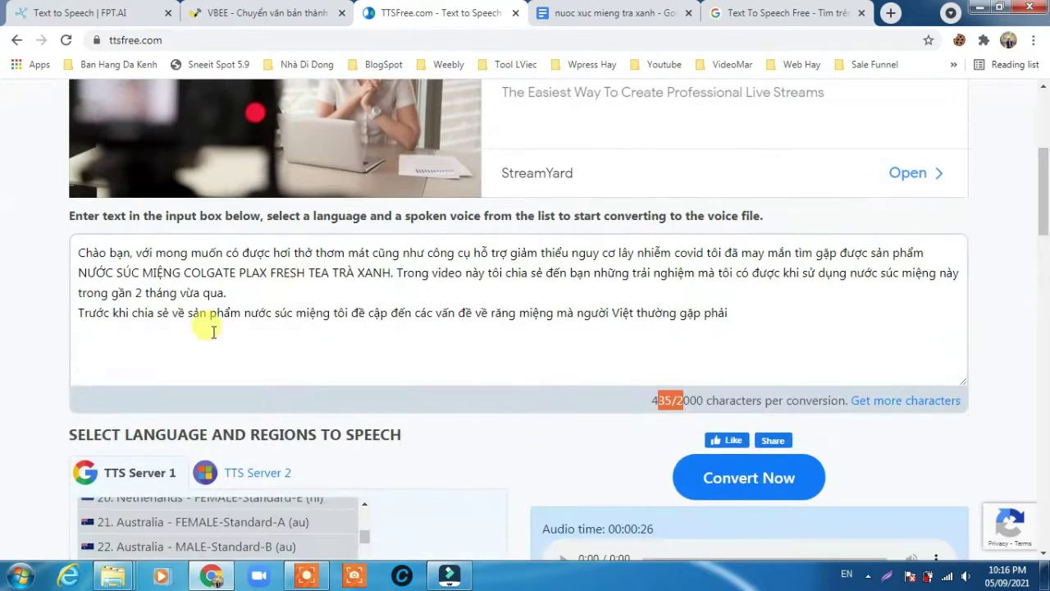
# Step: Highlight the script in TTSFree's input text through "thường gặp phải", and clear the selection
pyautogui.moveTo(87, 257); pyautogui.dragTo(624, 305)
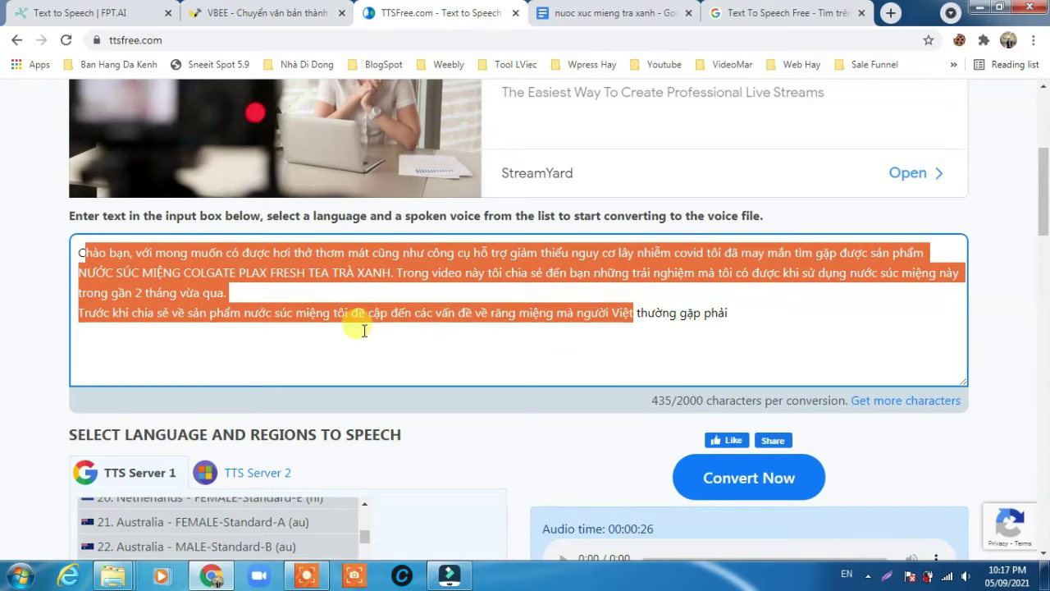
pyautogui.scroll(-3, 364, 329)
pyautogui.scroll(2, 199, 347)
pyautogui.scroll(3, 181, 164)
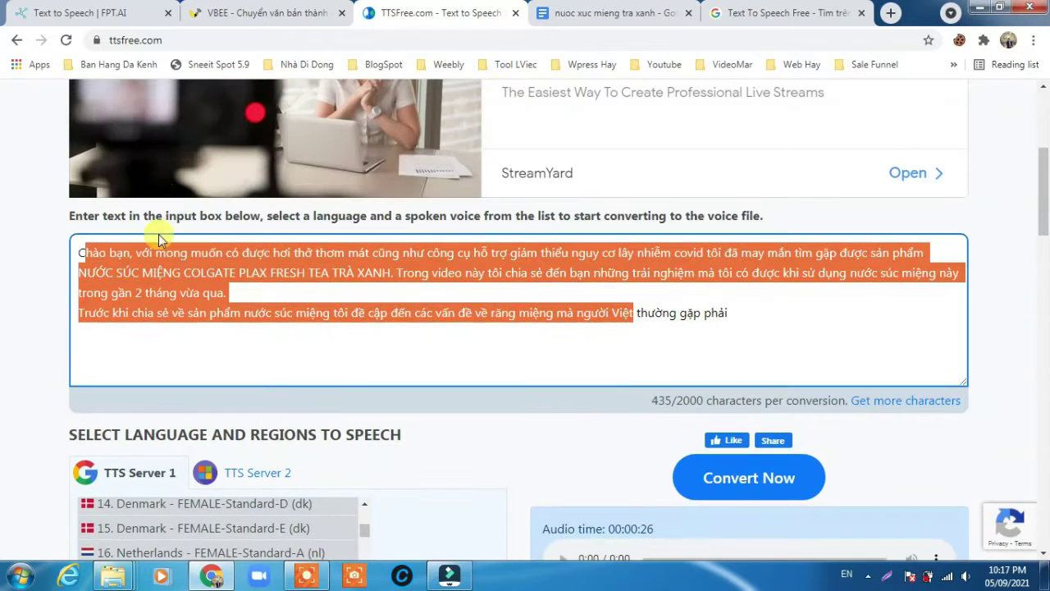
pyautogui.click(142, 271)
pyautogui.moveTo(88, 255); pyautogui.dragTo(707, 338)
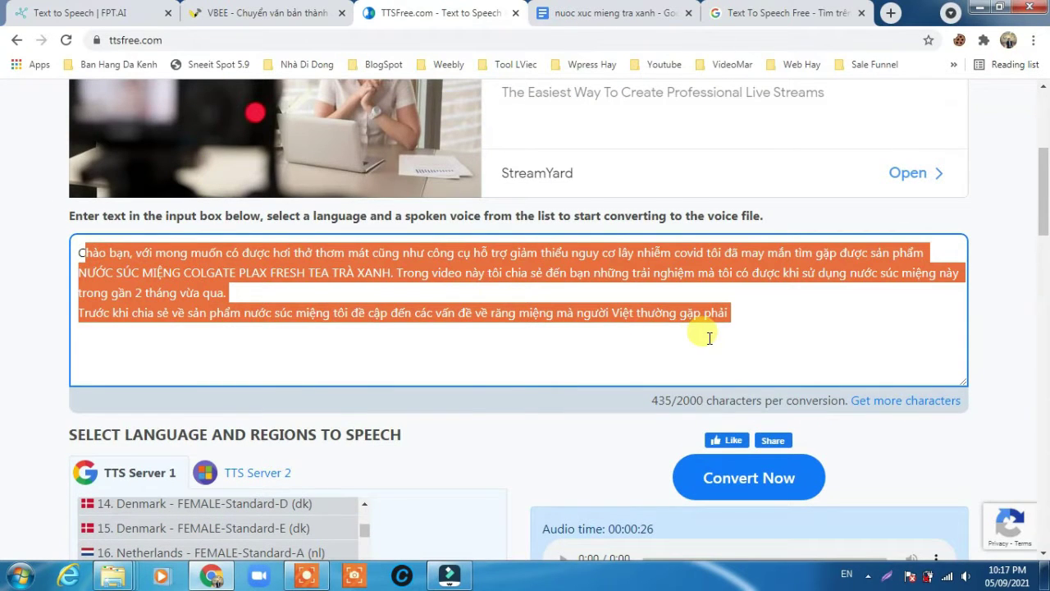
pyautogui.click(320, 272)
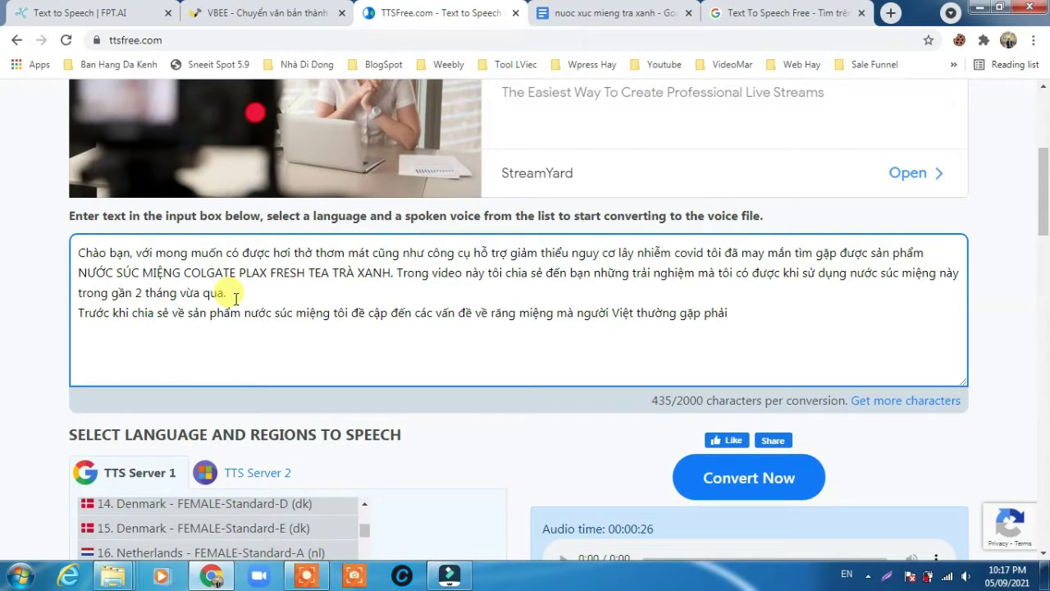
# Step: Switch TTSFree's voice list to TTS Server 2 and point out the option to save the MP3
pyautogui.scroll(-4, 236, 299)
pyautogui.click(217, 168)
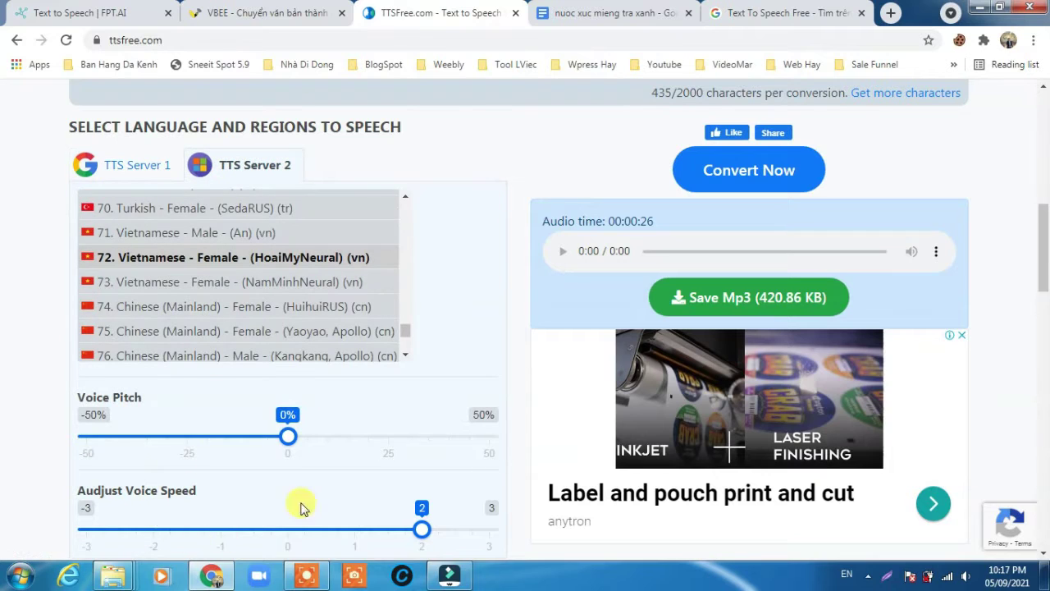
pyautogui.click(680, 295)
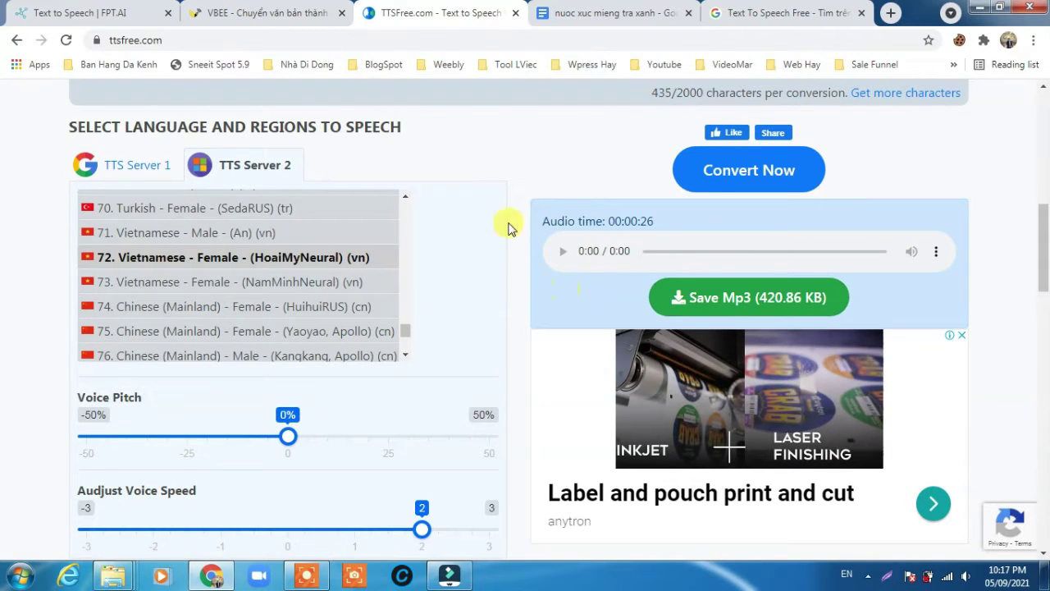
# Step: Show the VBEE and FPT.AI converters once more and return to TTSFree's voice settings
pyautogui.click(259, 10)
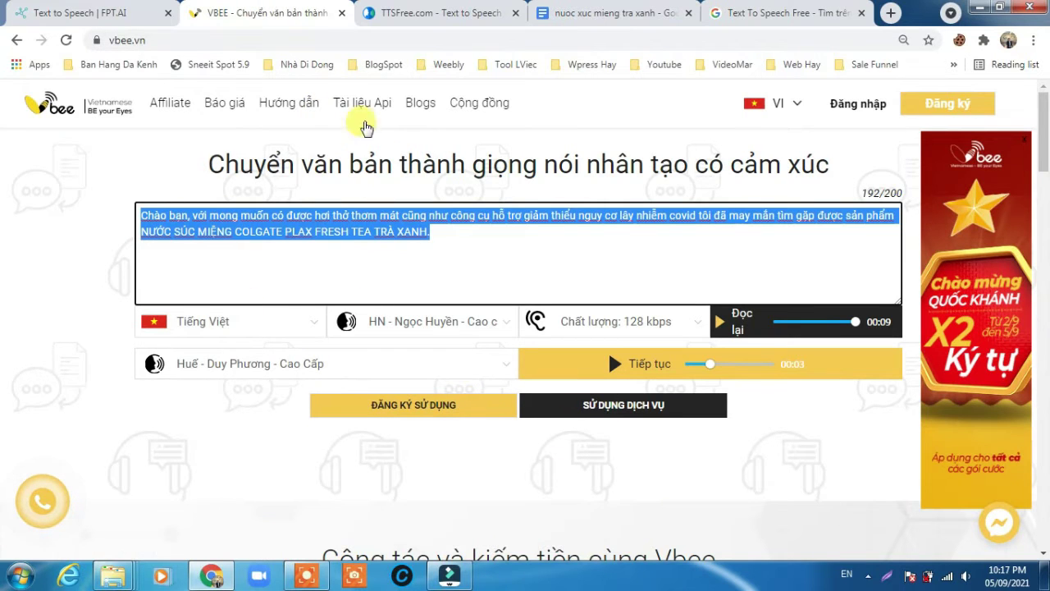
pyautogui.click(82, 12)
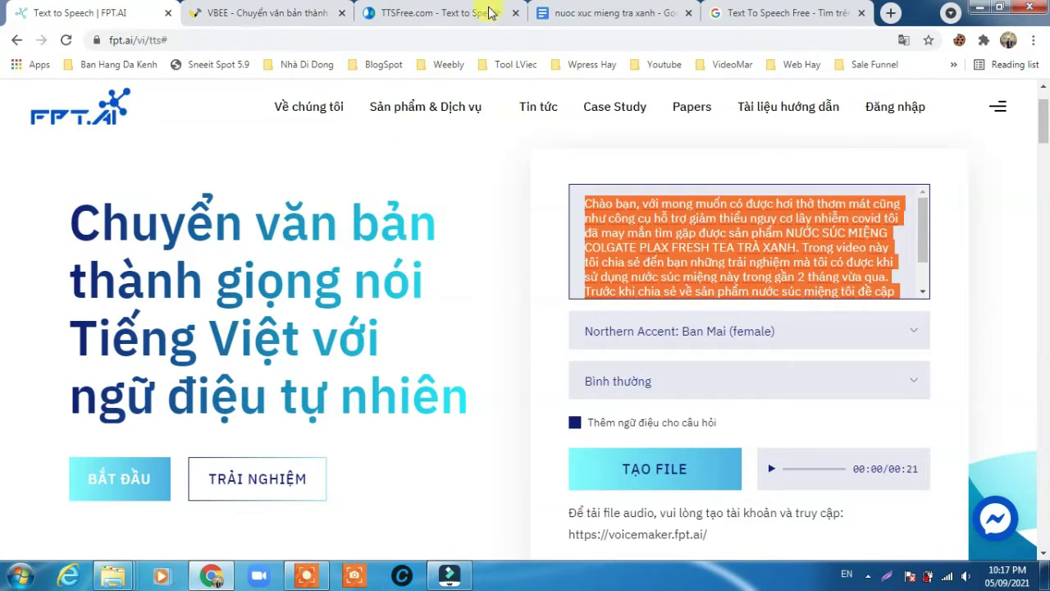
pyautogui.click(443, 12)
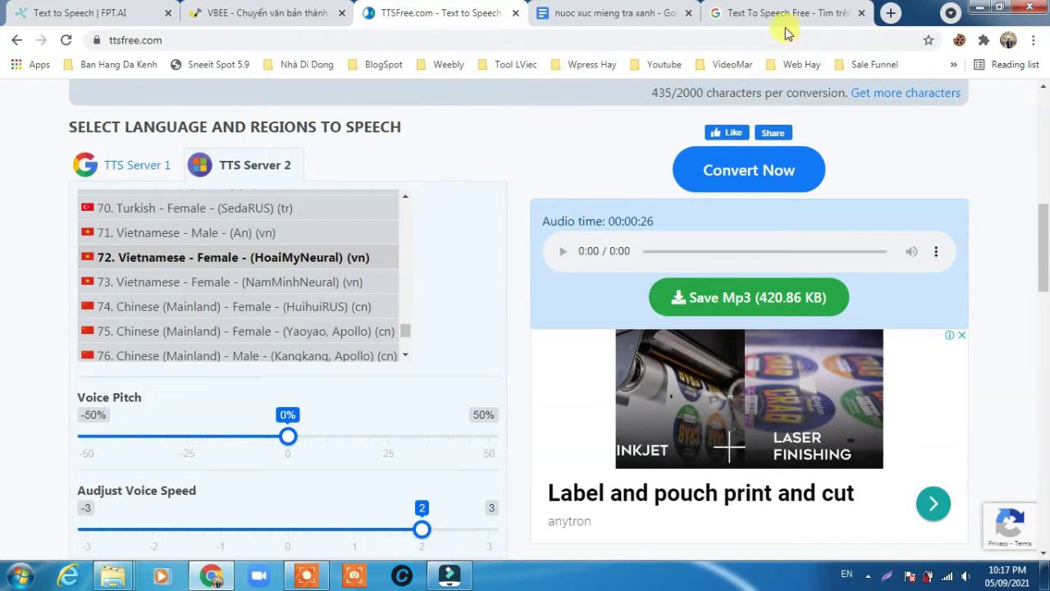
# Step: Return to the mouthwash script document and highlight its introduction from "với mong muốn" through the start of the second paragraph
pyautogui.click(565, 10)
pyautogui.scroll(15, 302, 406)
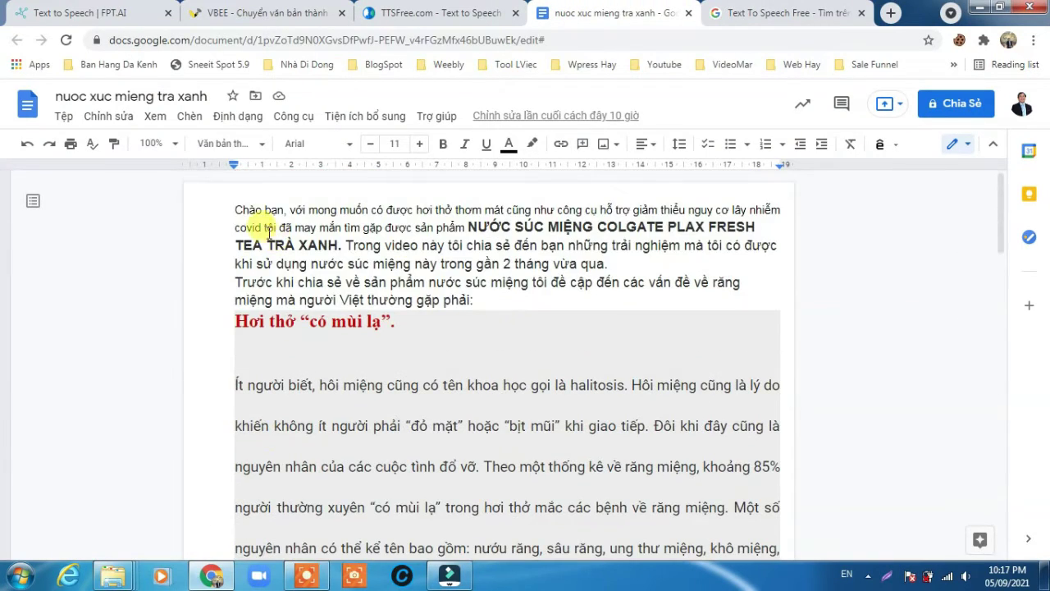
pyautogui.moveTo(254, 210); pyautogui.dragTo(441, 398)
pyautogui.click(435, 338)
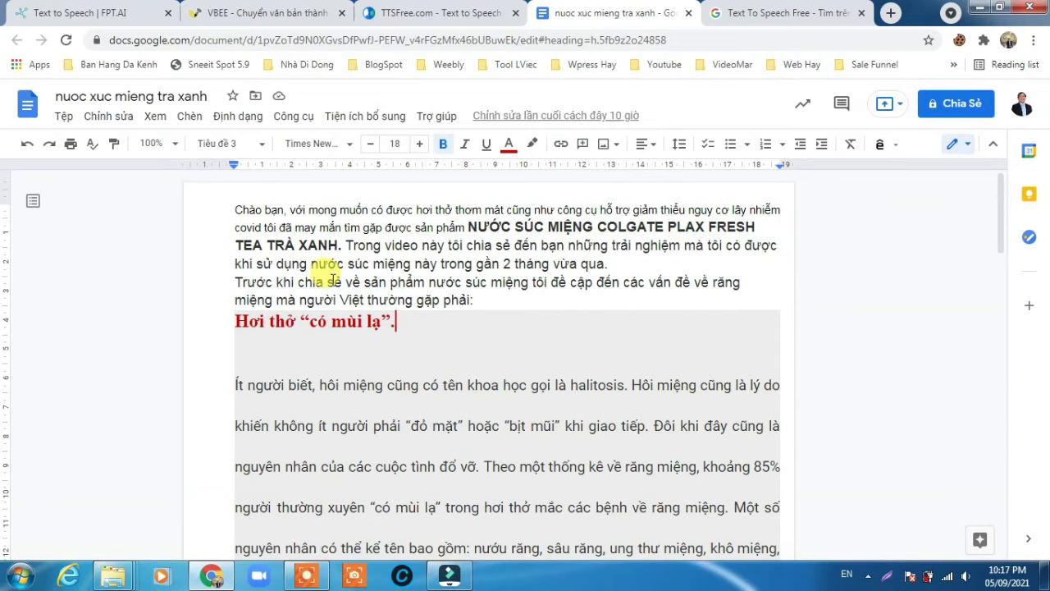
pyautogui.moveTo(288, 210); pyautogui.dragTo(397, 281)
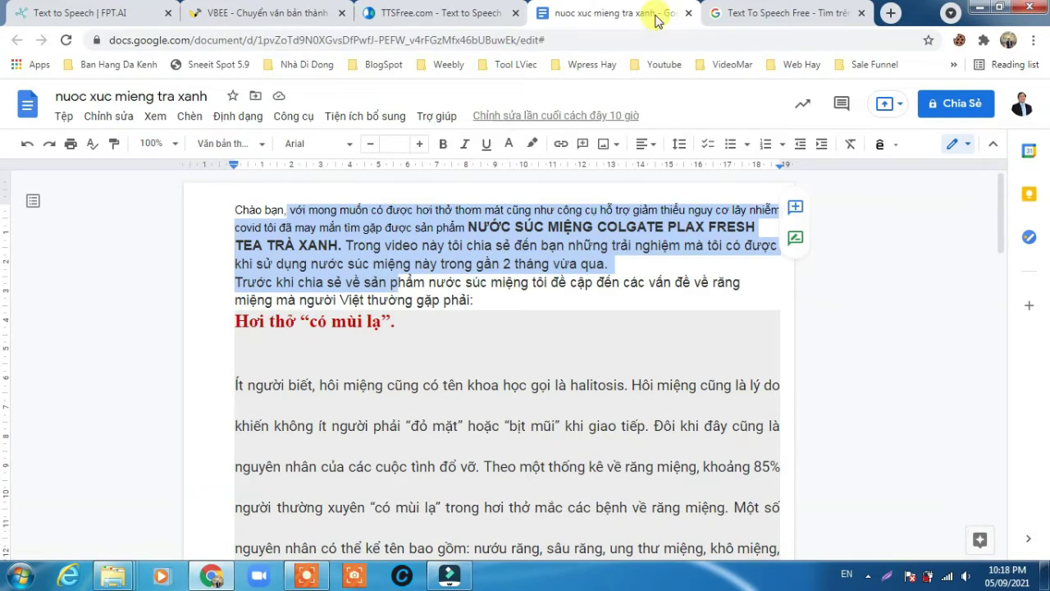
# Step: Review TTSFree's voice settings, script input and page introduction, and compare them with the VBEE converter
pyautogui.click(472, 12)
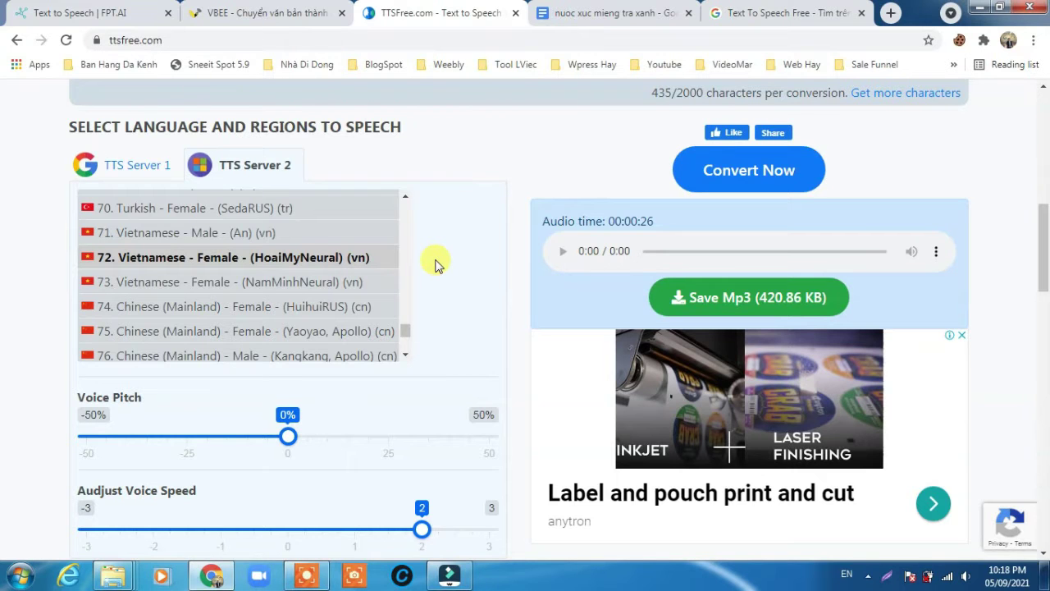
pyautogui.scroll(2, 298, 175)
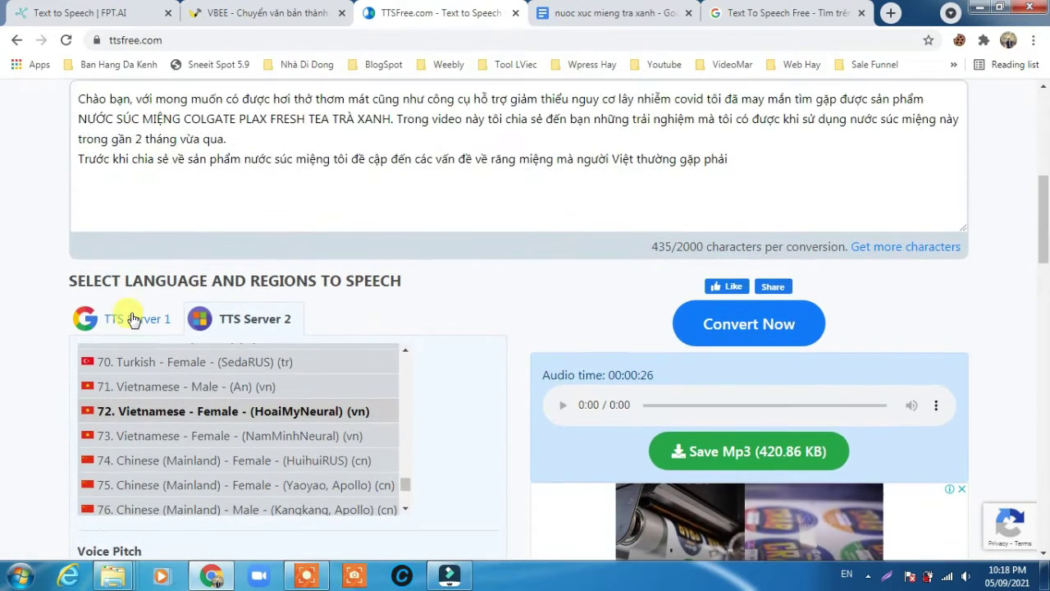
pyautogui.moveTo(142, 283); pyautogui.dragTo(312, 283)
pyautogui.scroll(6, 389, 152)
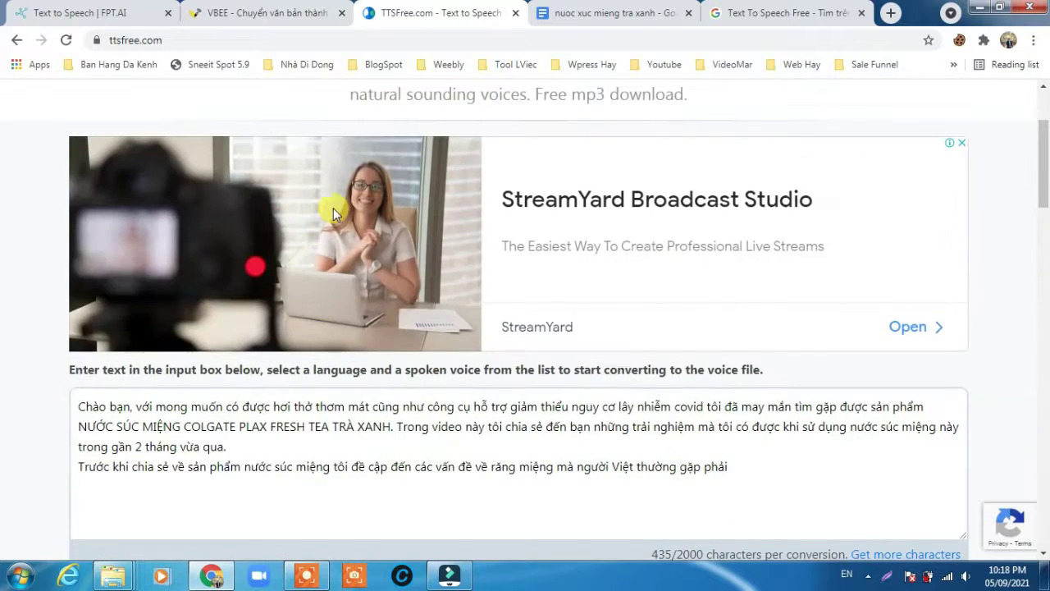
pyautogui.moveTo(370, 168); pyautogui.dragTo(616, 167)
pyautogui.click(305, 12)
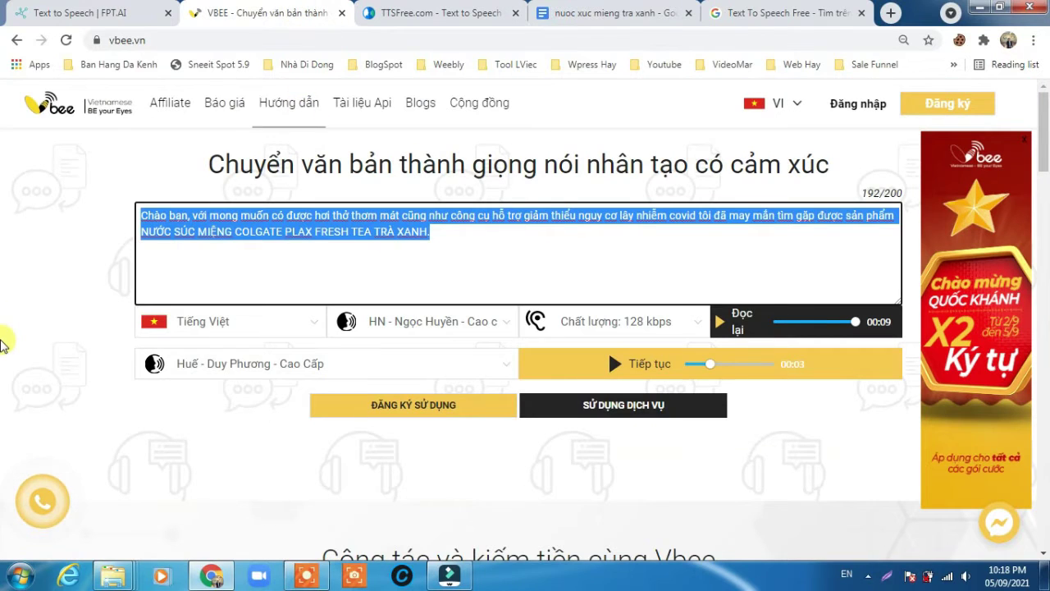
# Step: Reopen the script document, highlight the introduction through the red heading about "có mùi lạ", and clear the selection
pyautogui.click(599, 12)
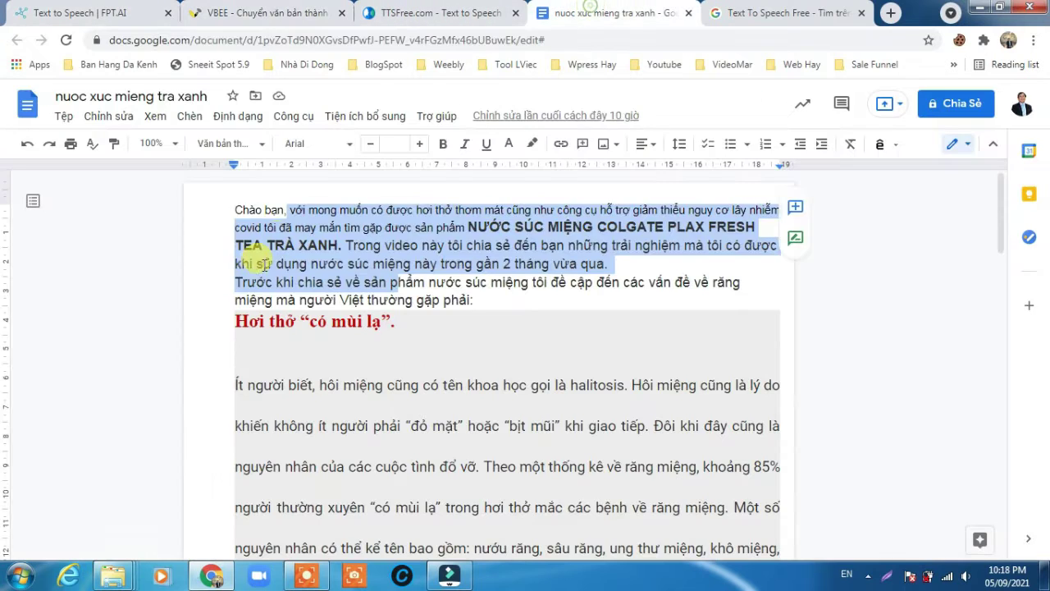
pyautogui.click(257, 263)
pyautogui.moveTo(238, 207); pyautogui.dragTo(560, 342)
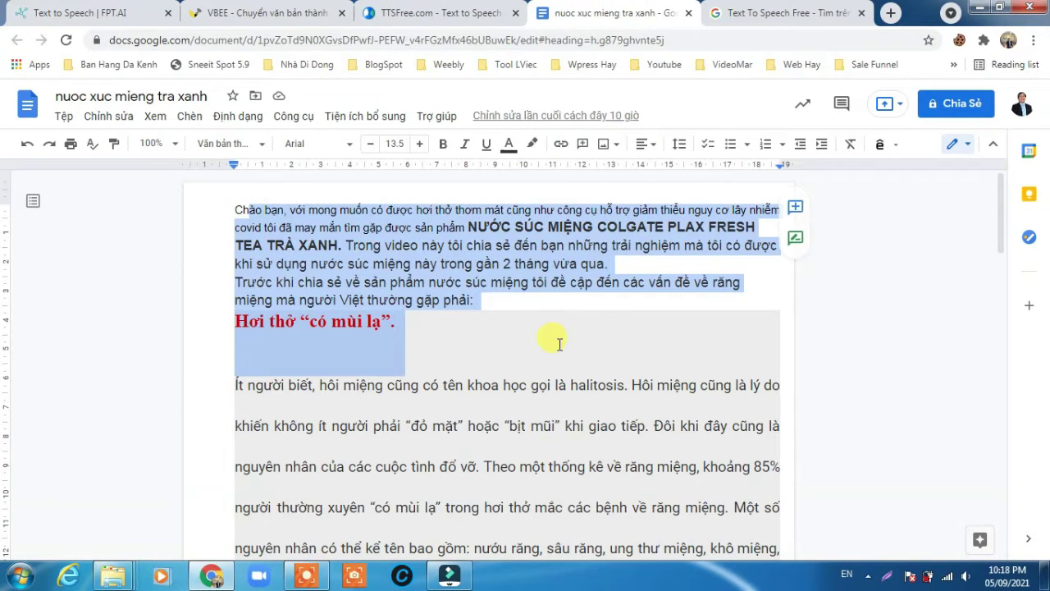
pyautogui.click(491, 325)
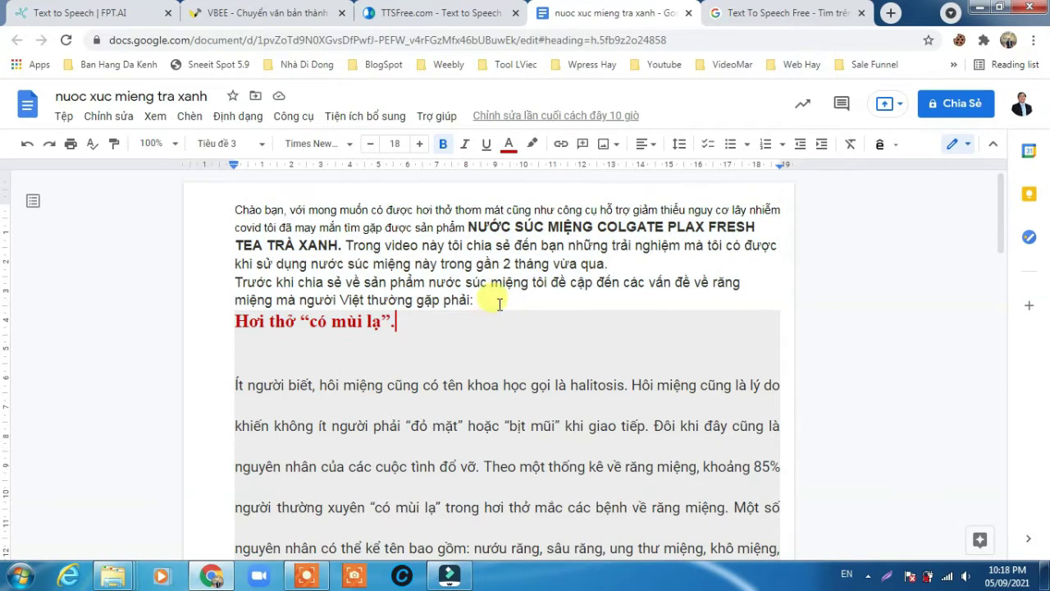
# Step: Highlight TTSFree's page title and switch its voice list to TTS Server 1
pyautogui.click(441, 9)
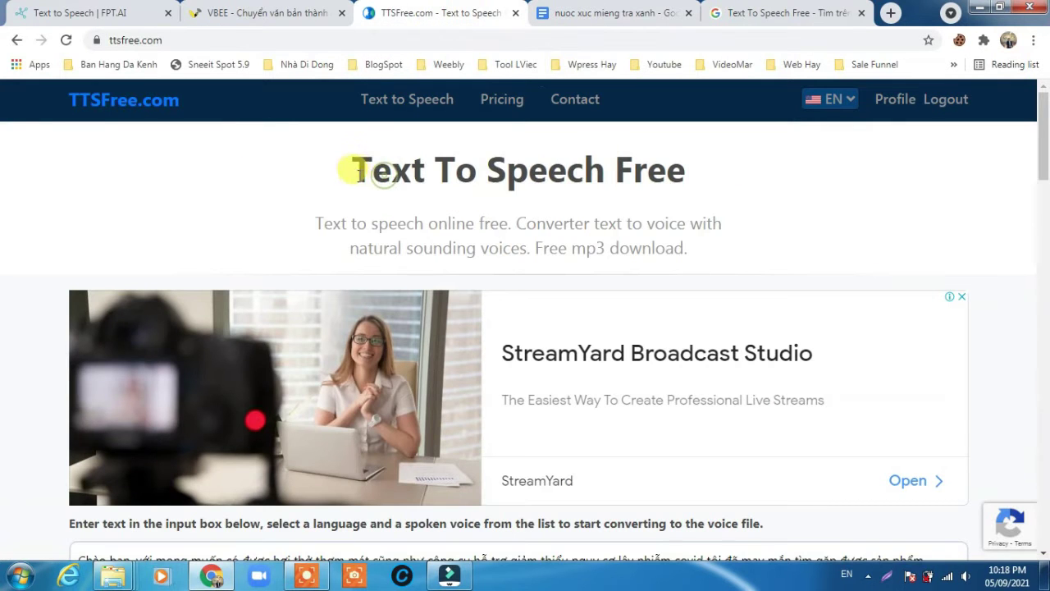
pyautogui.moveTo(352, 169); pyautogui.dragTo(700, 183)
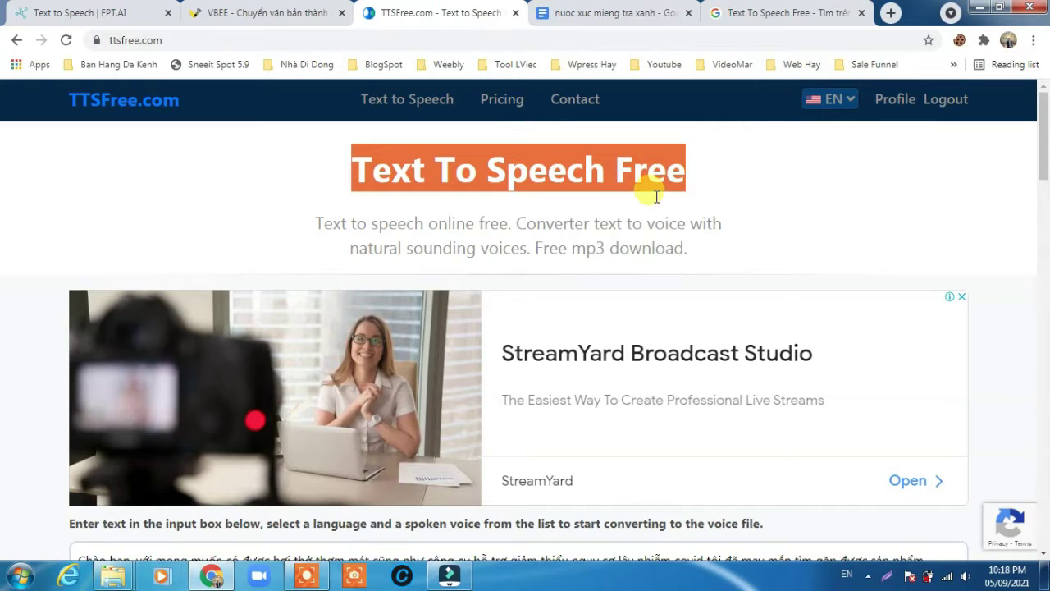
pyautogui.scroll(-2, 417, 380)
pyautogui.scroll(-5, 417, 380)
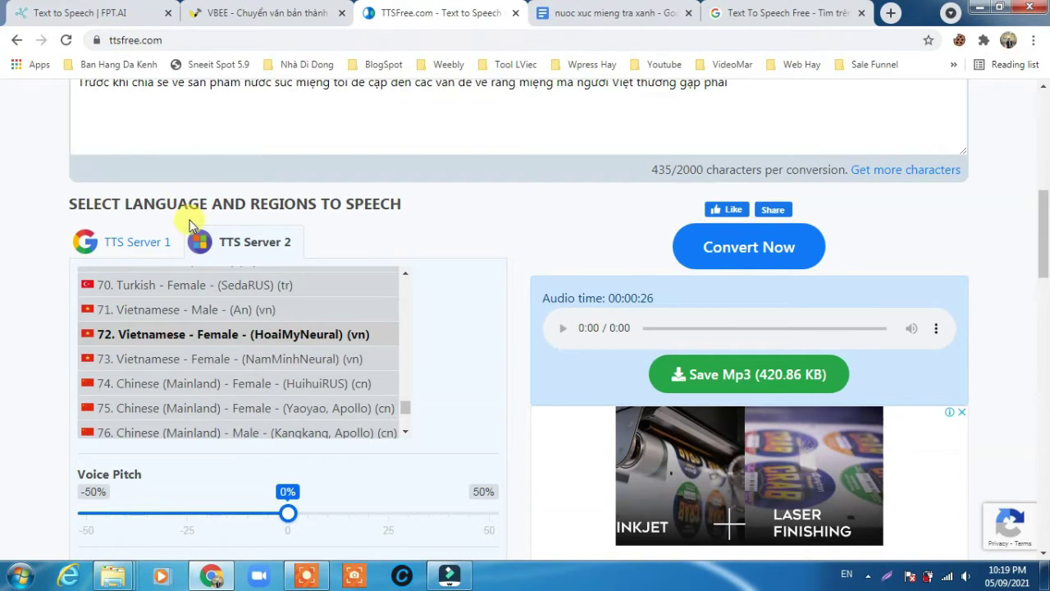
pyautogui.click(135, 244)
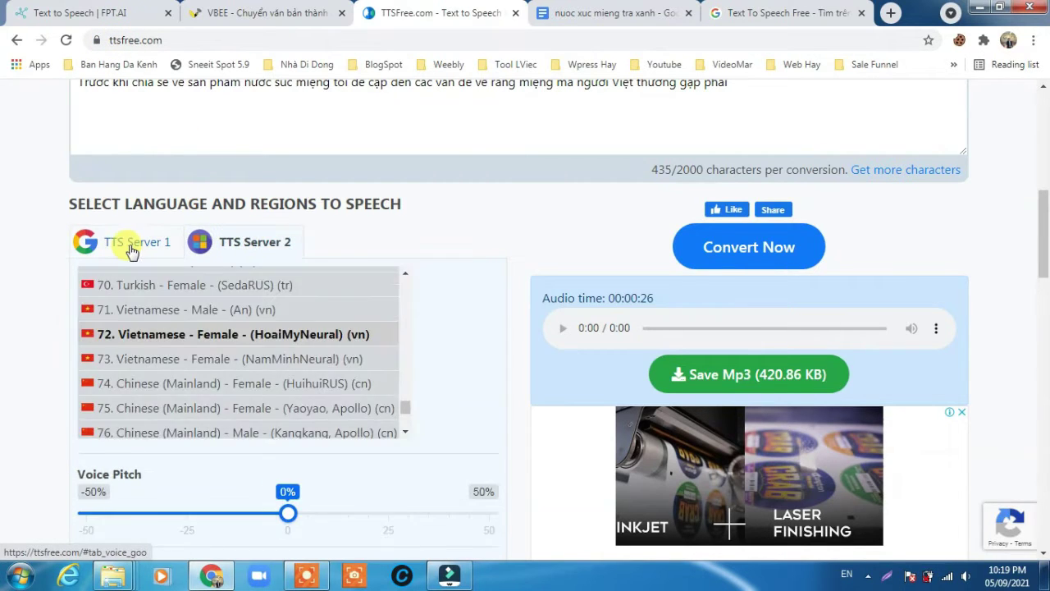
pyautogui.click(134, 242)
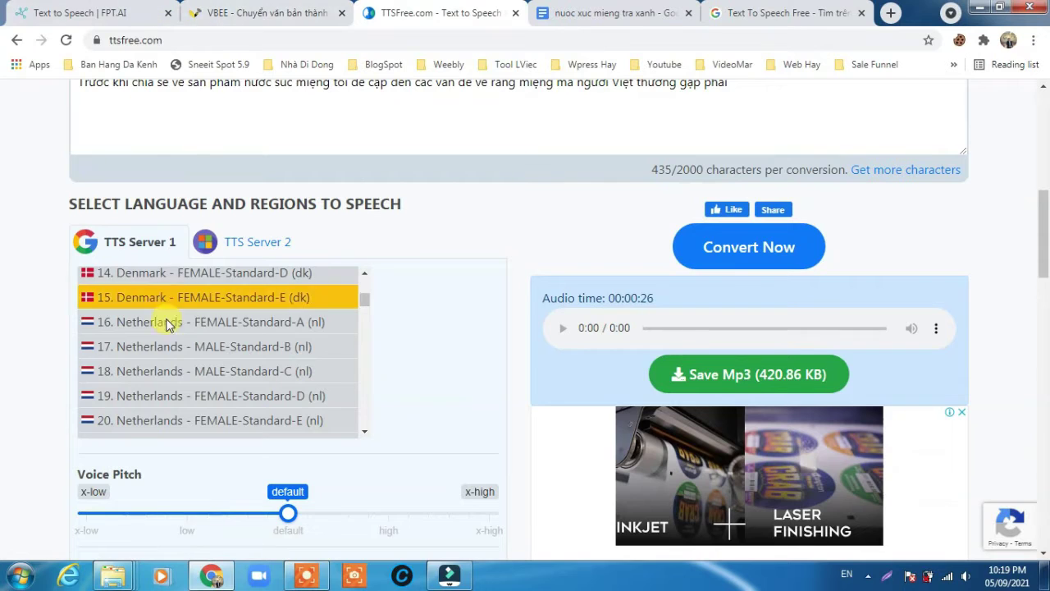
pyautogui.click(253, 248)
pyautogui.click(133, 241)
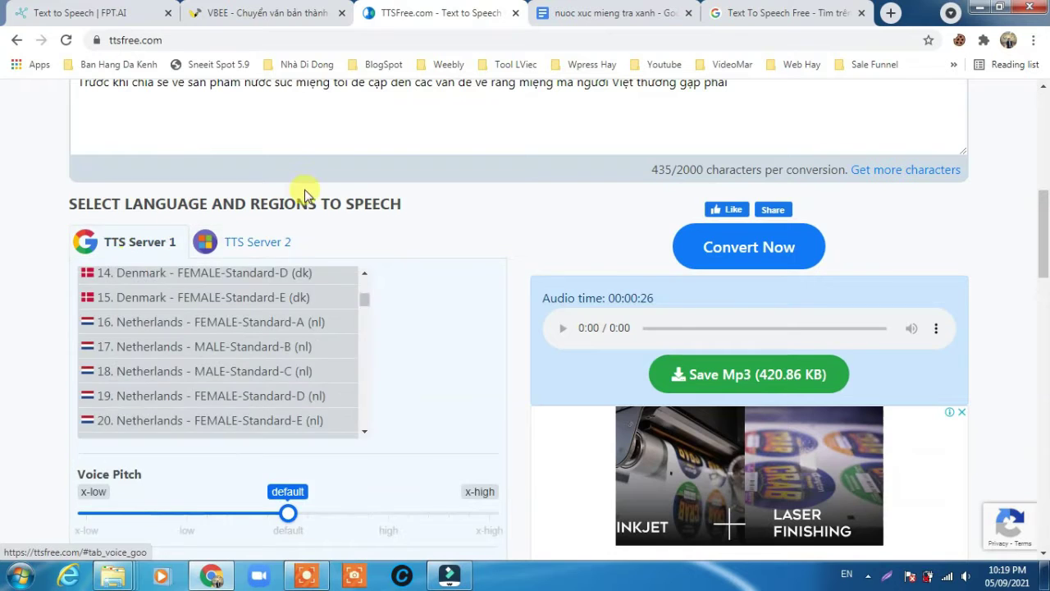
# Step: Highlight the script in TTSFree's input text and the matching introduction in the script document, through the red heading
pyautogui.scroll(3, 130, 256)
pyautogui.moveTo(130, 255); pyautogui.dragTo(679, 335)
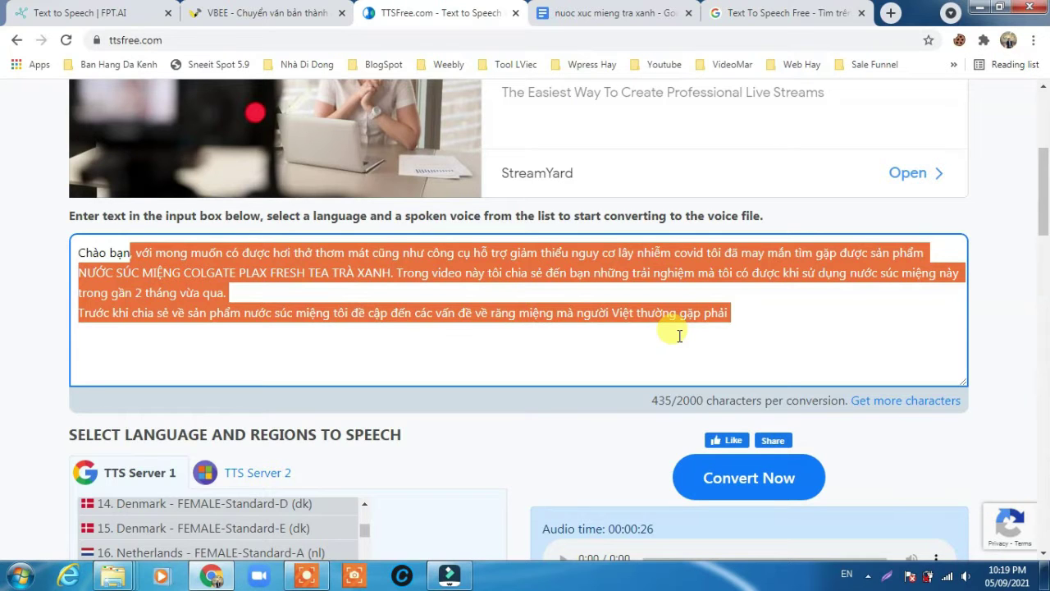
pyautogui.click(546, 13)
pyautogui.moveTo(395, 244); pyautogui.dragTo(475, 297)
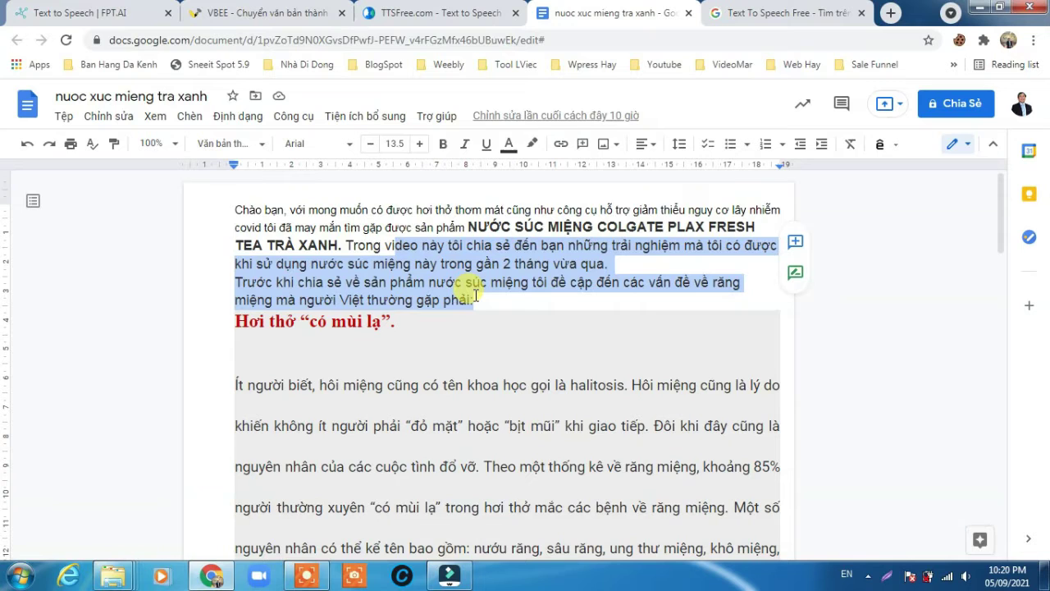
pyautogui.click(474, 297)
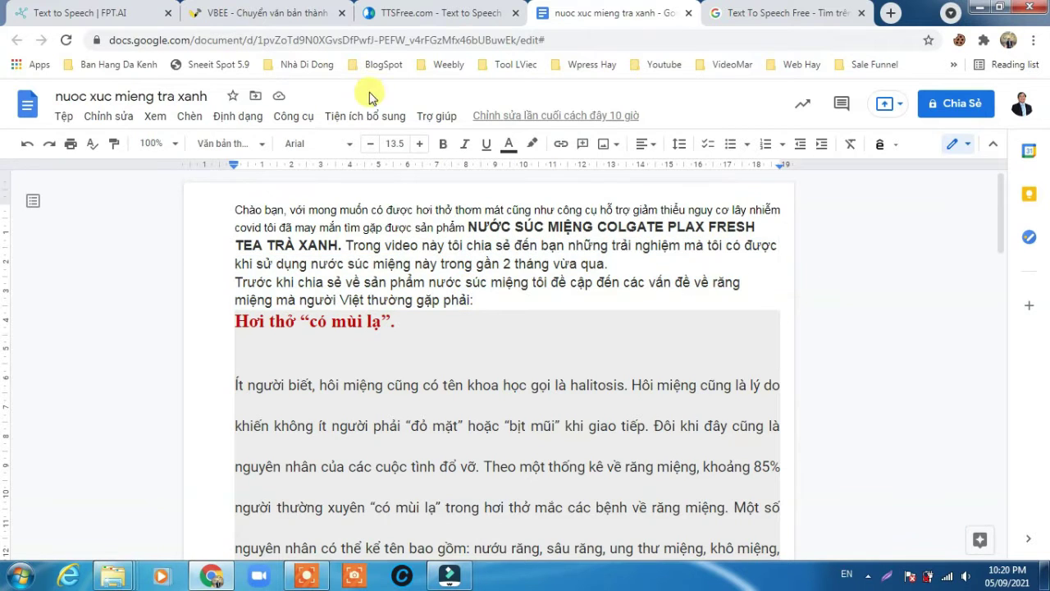
pyautogui.click(236, 211)
pyautogui.keyDown('shift'); pyautogui.click(408, 369); pyautogui.keyUp('shift')
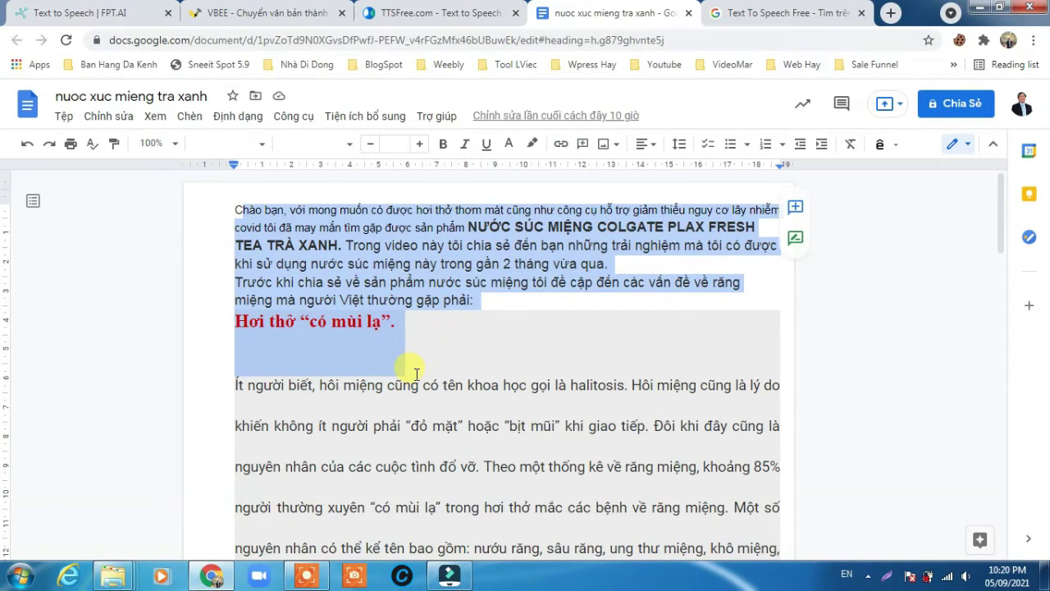
# Step: Return to TTSFree, clear the selection in its input text, and point out the page title "Text To Speech Free"
pyautogui.click(443, 12)
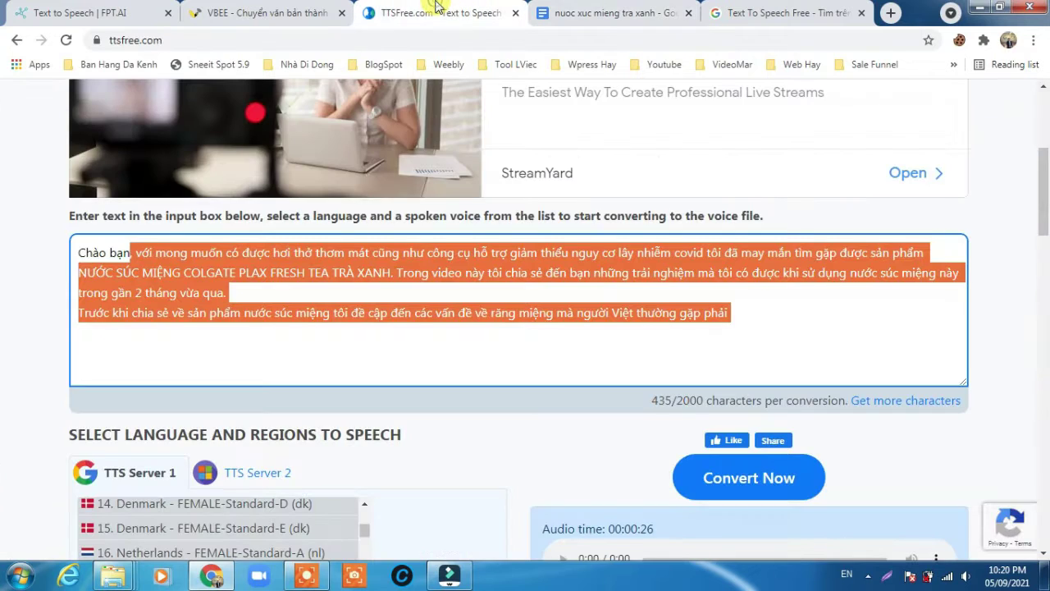
pyautogui.click(245, 297)
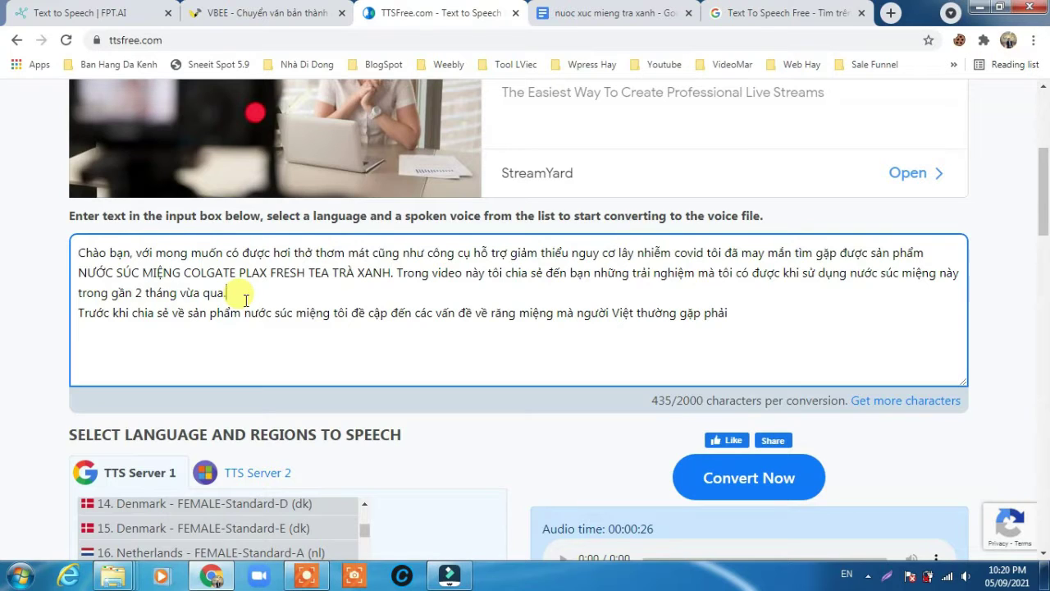
pyautogui.scroll(1, 244, 293)
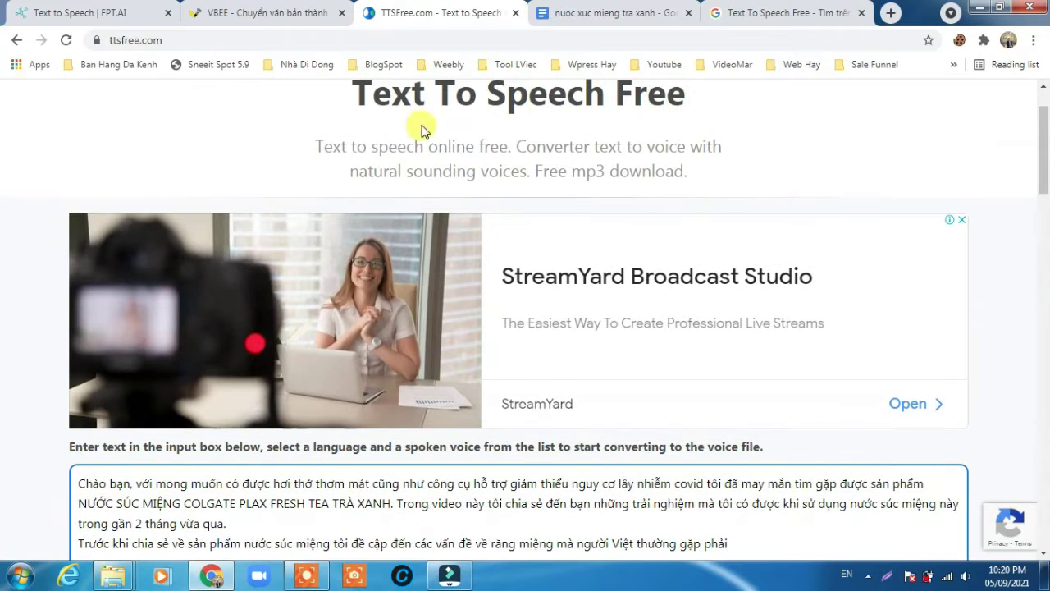
pyautogui.moveTo(348, 99); pyautogui.dragTo(665, 145)
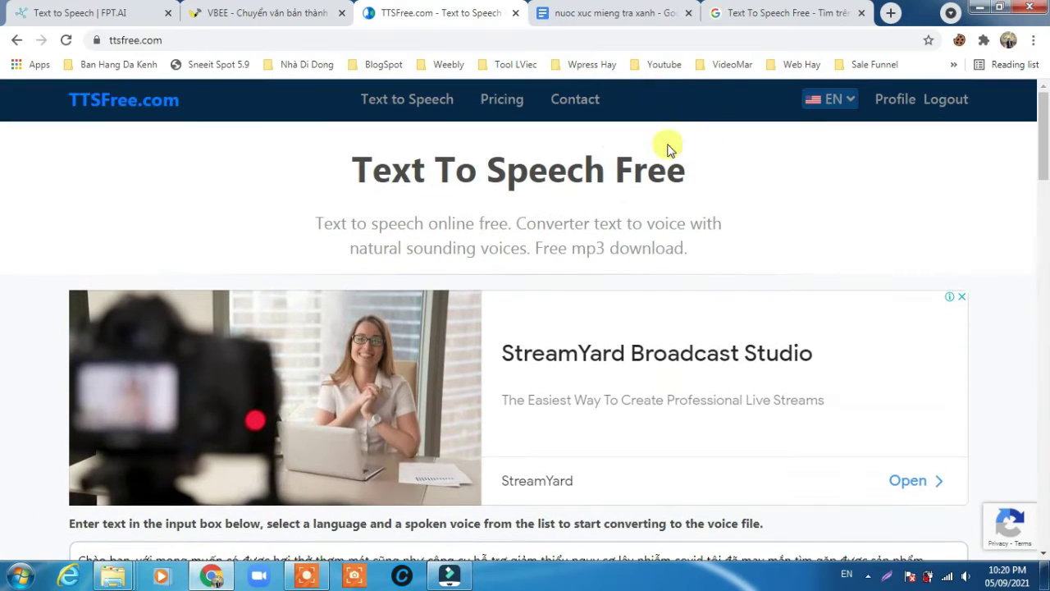
pyautogui.click(481, 170)
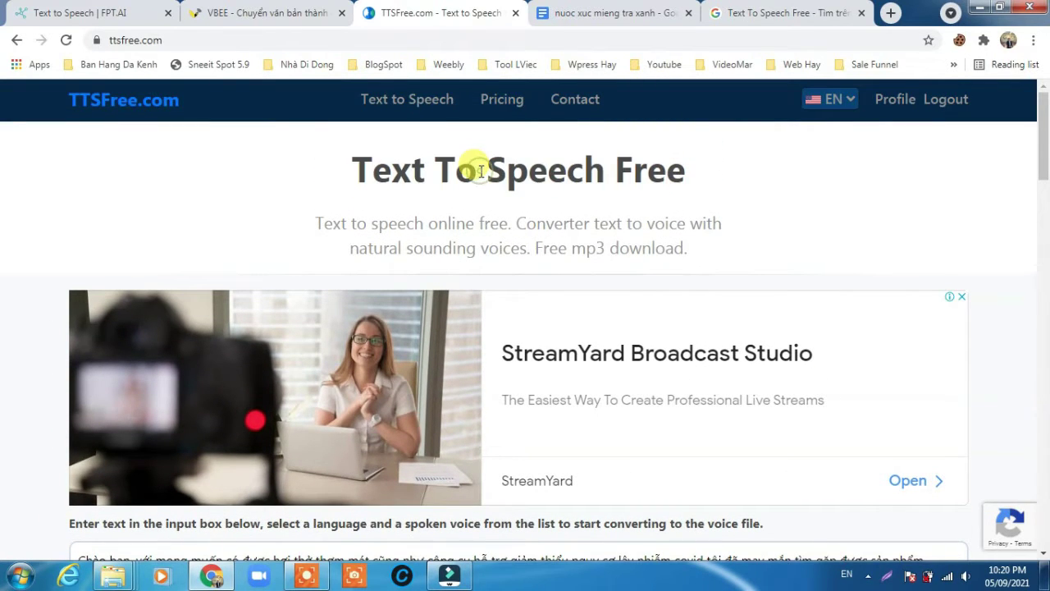
# Step: Reopen the script document and highlight everything from "Chào bạn" through the red heading
pyautogui.click(584, 14)
pyautogui.click(408, 253)
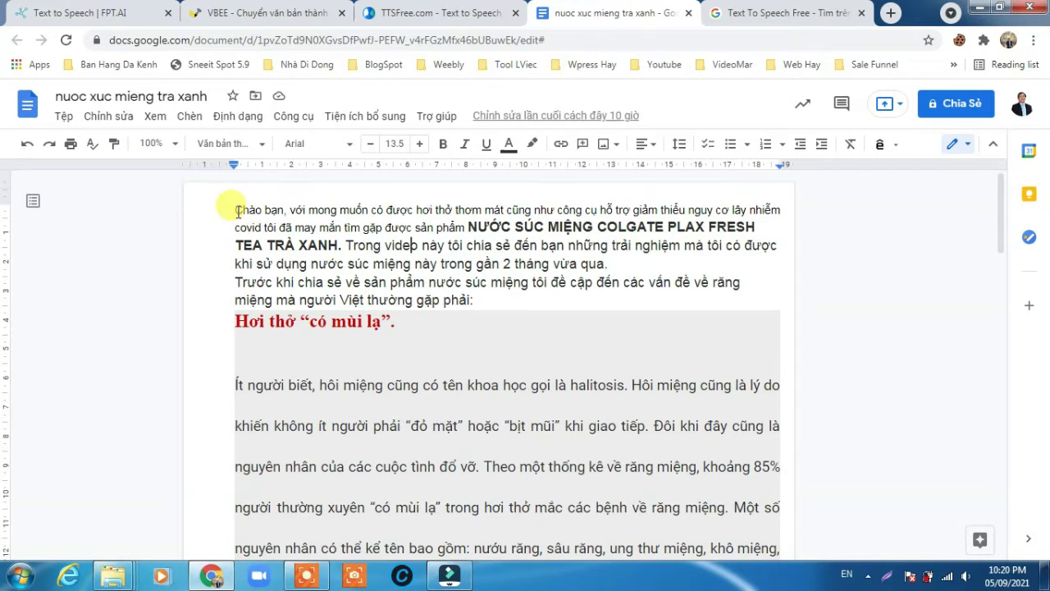
pyautogui.moveTo(235, 211); pyautogui.dragTo(403, 323)
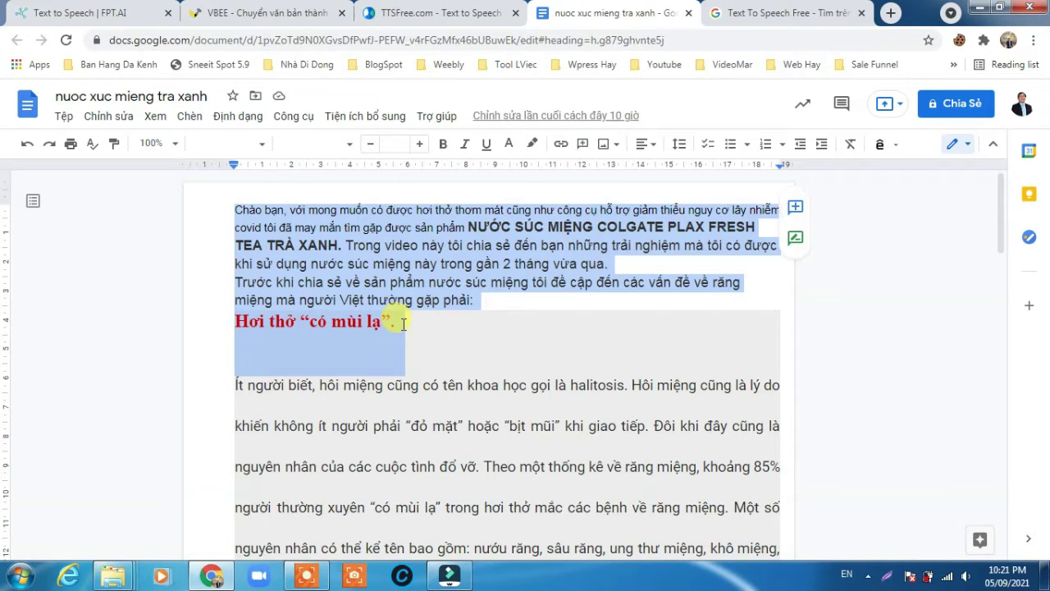
# Step: Highlight TTSFree's page title "Text To Speech Free" and its tagline through "Free mp3 download"
pyautogui.click(443, 13)
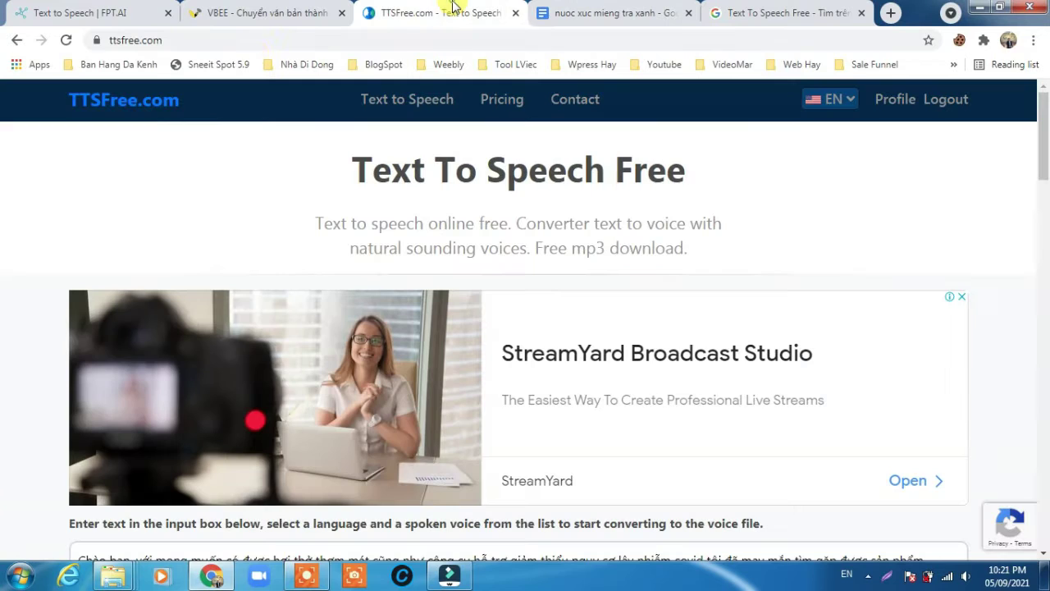
pyautogui.moveTo(410, 170); pyautogui.dragTo(580, 166)
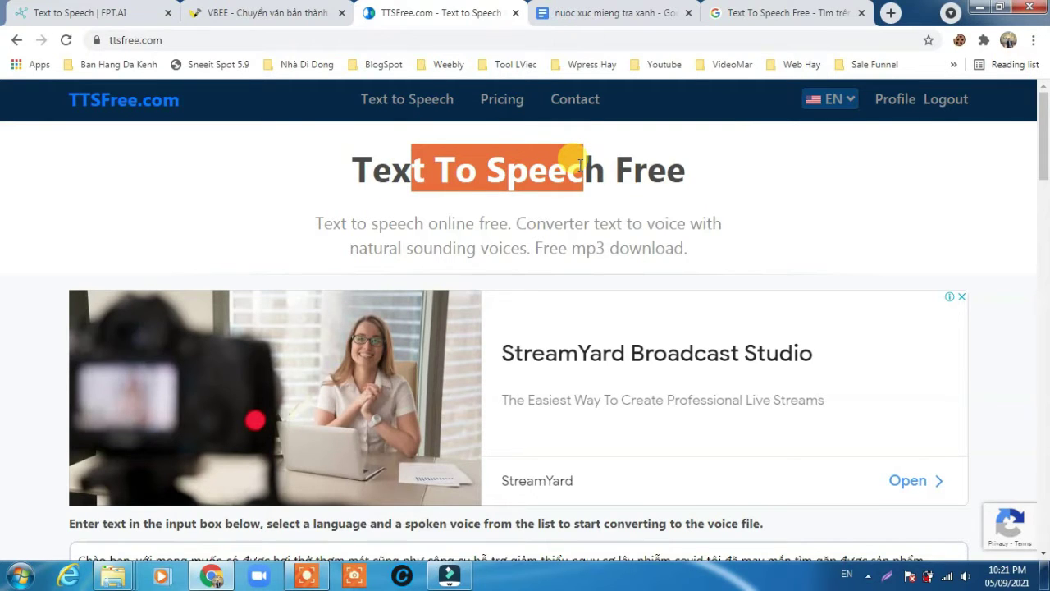
pyautogui.click(578, 164)
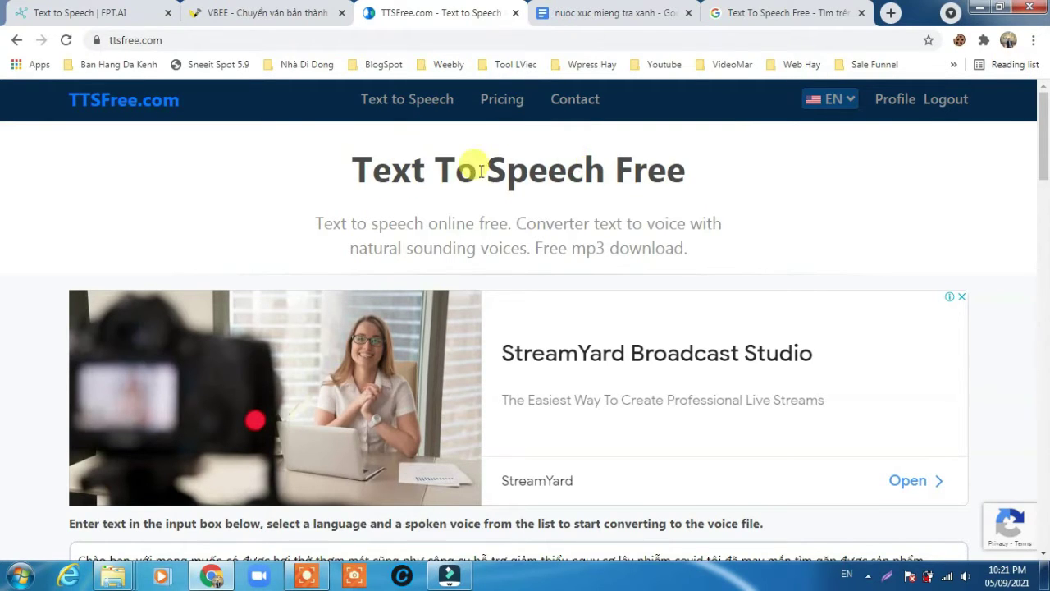
pyautogui.moveTo(433, 169); pyautogui.dragTo(597, 174)
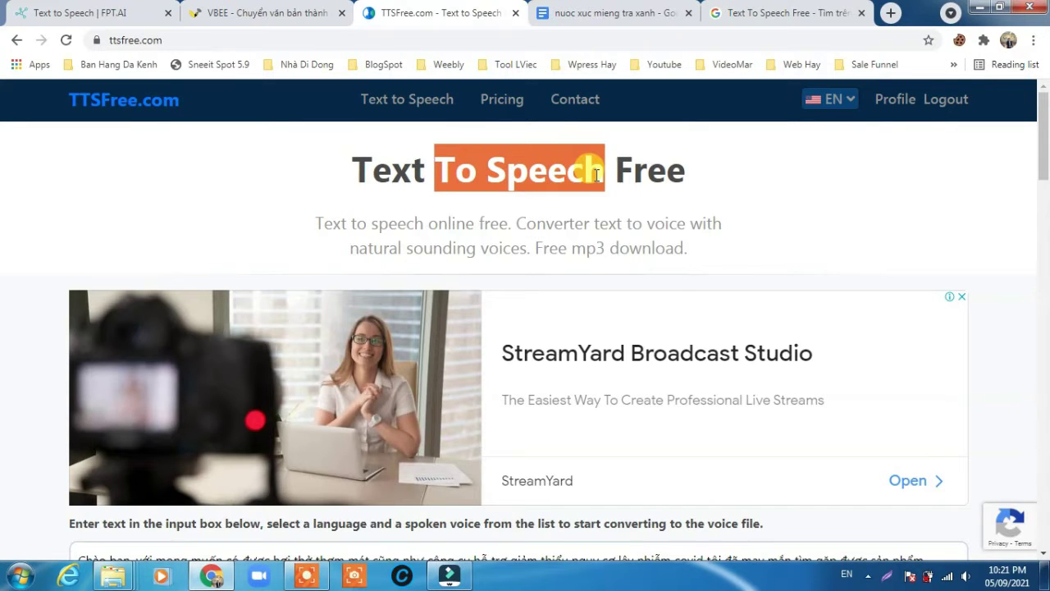
pyautogui.scroll(-2, 593, 172)
pyautogui.scroll(2, 593, 171)
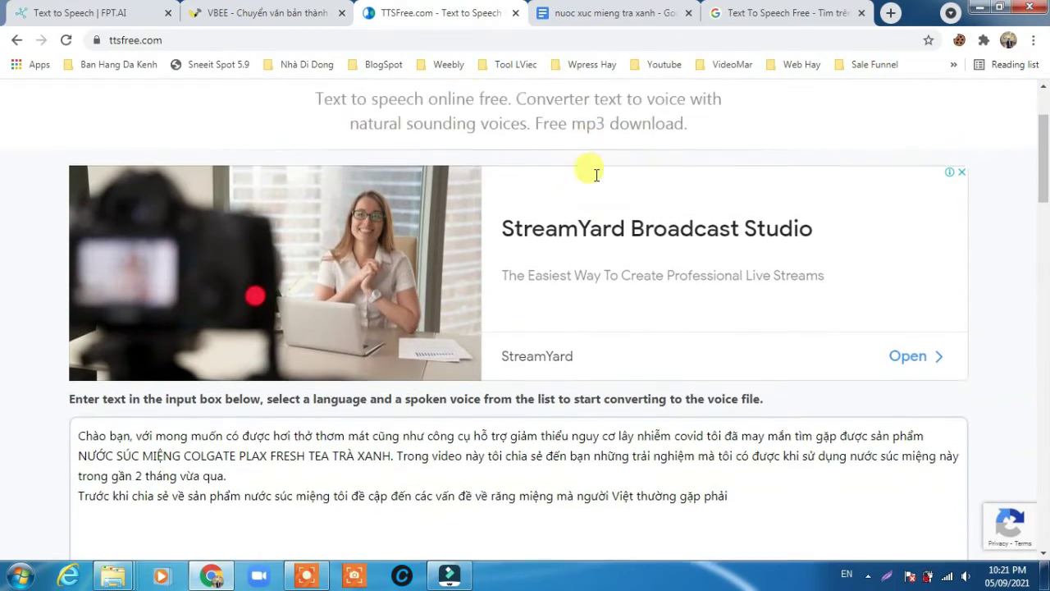
pyautogui.moveTo(348, 164); pyautogui.dragTo(730, 181)
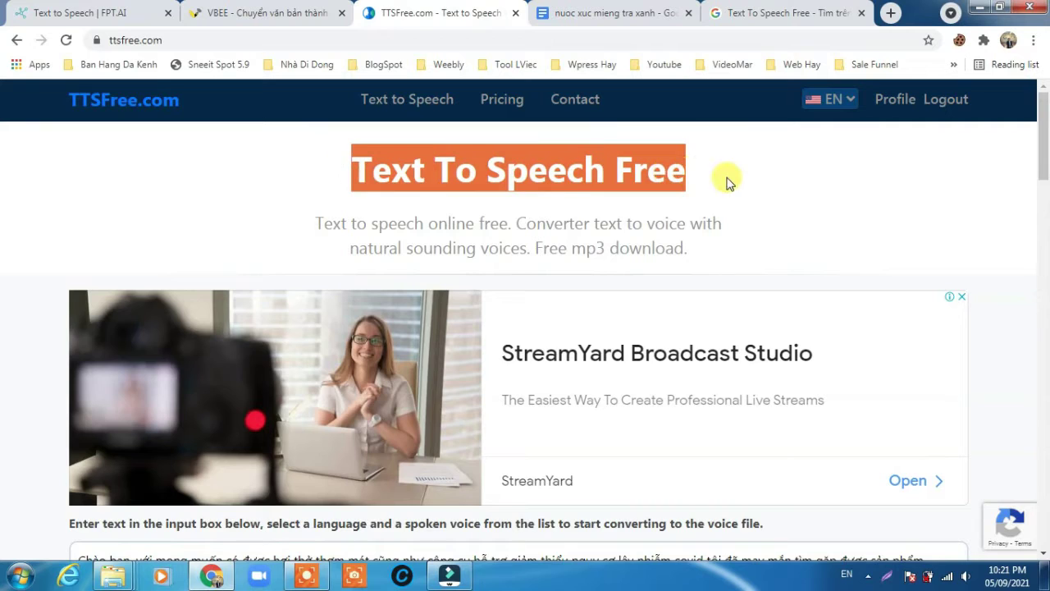
pyautogui.click(520, 162)
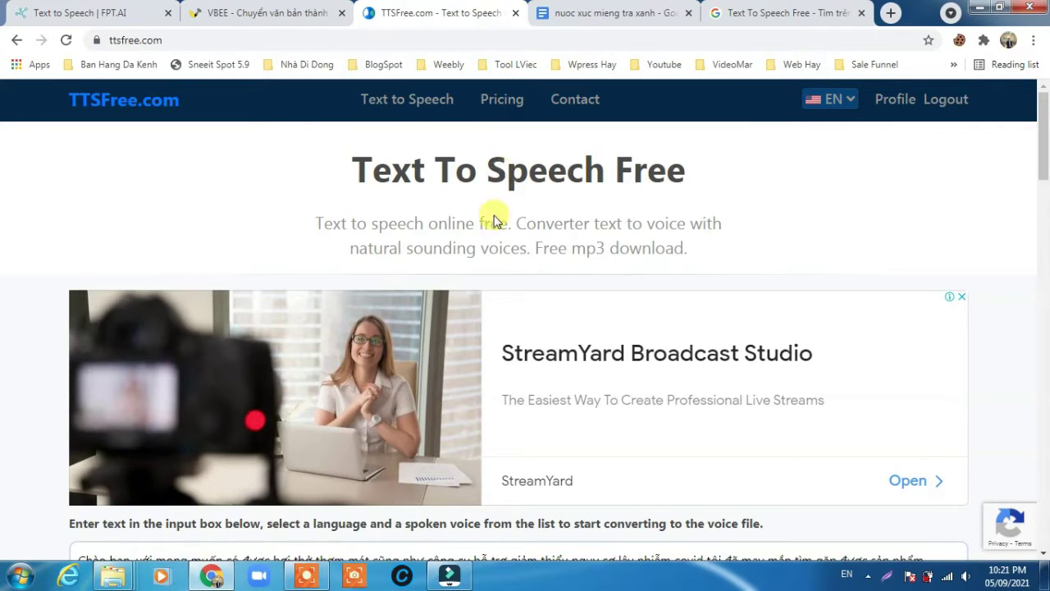
pyautogui.moveTo(455, 248); pyautogui.dragTo(690, 254)
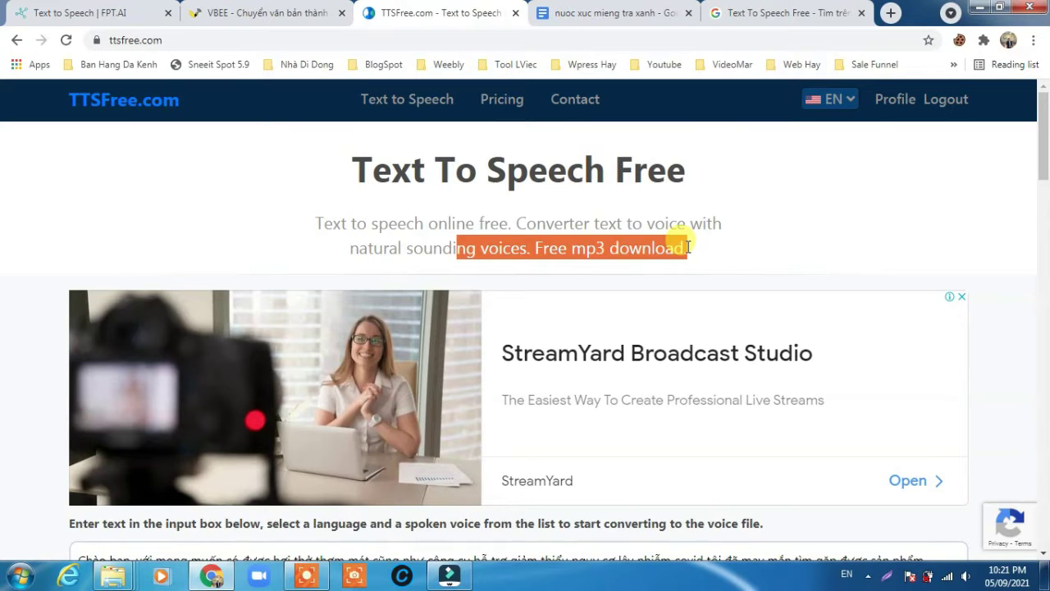
# Step: Switch to the script document, highlight the introduction from "Chào bạn" through the heading "Hơi thở “có mùi lạ”", and clear the selection
pyautogui.click(611, 12)
pyautogui.click(414, 253)
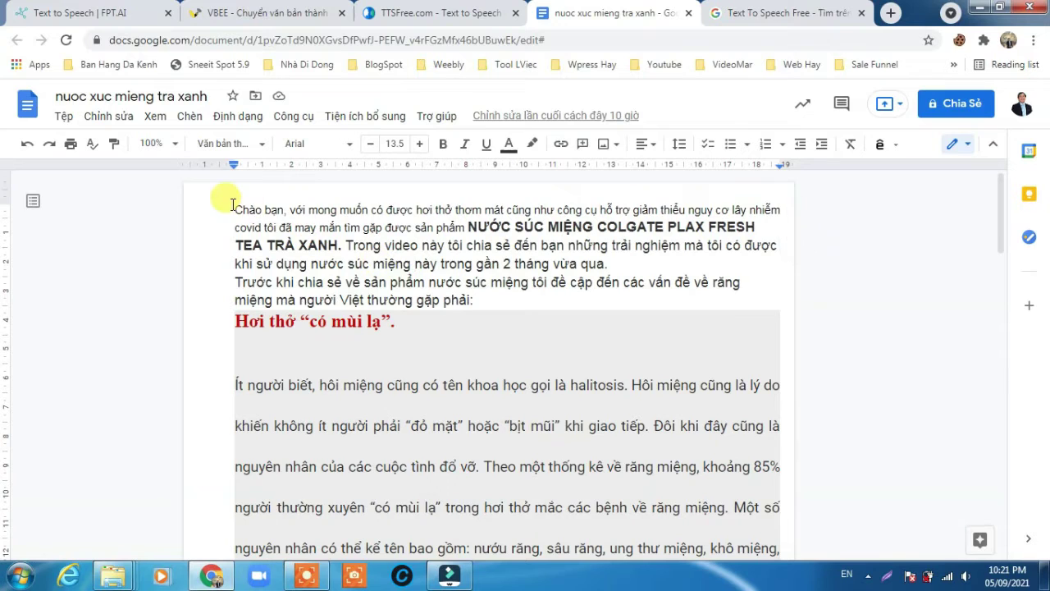
pyautogui.moveTo(233, 204); pyautogui.dragTo(527, 402)
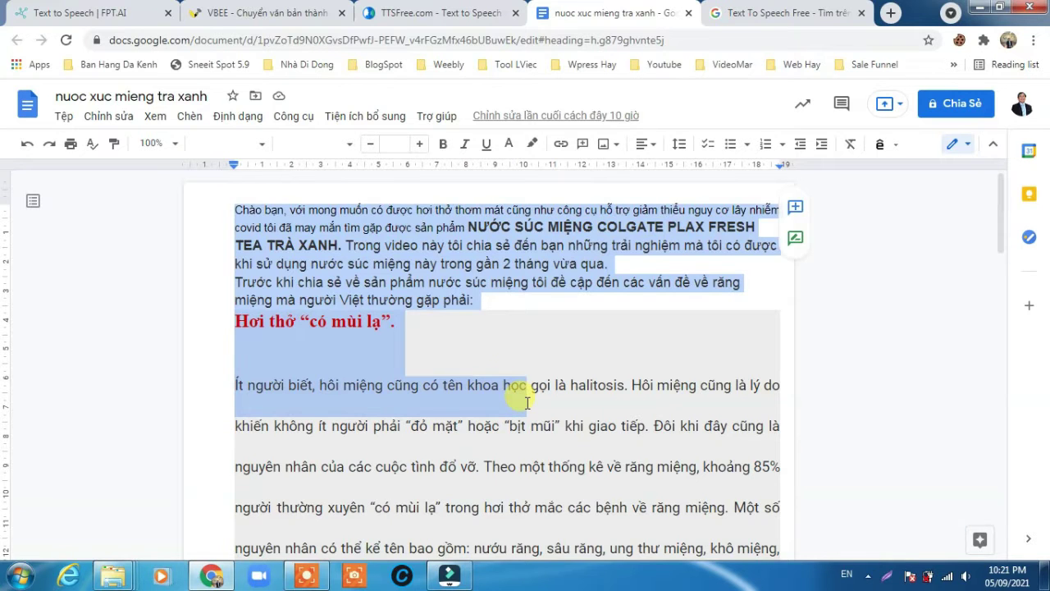
pyautogui.click(397, 322)
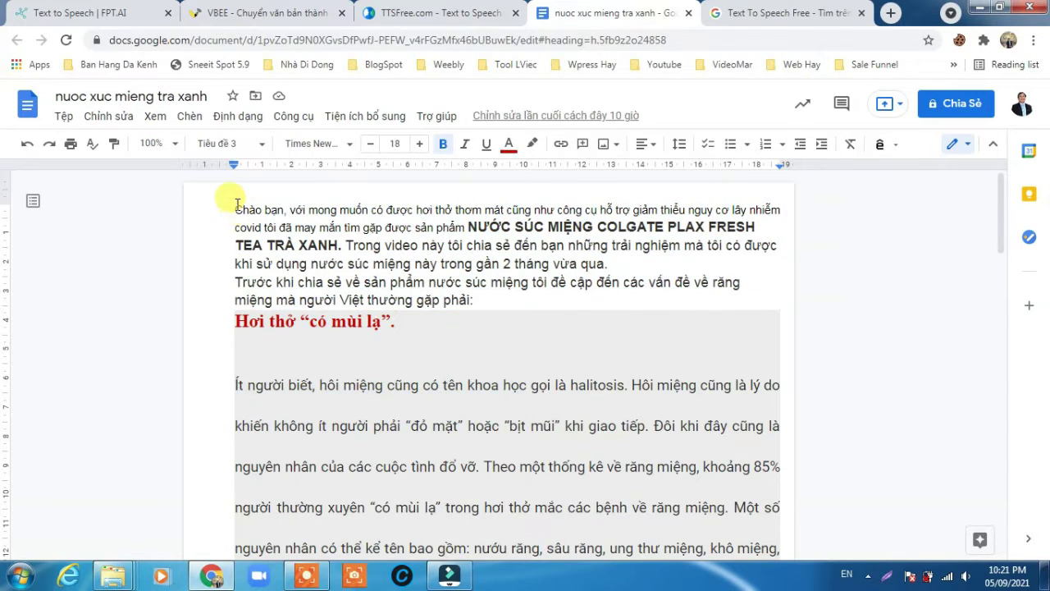
pyautogui.click(237, 206)
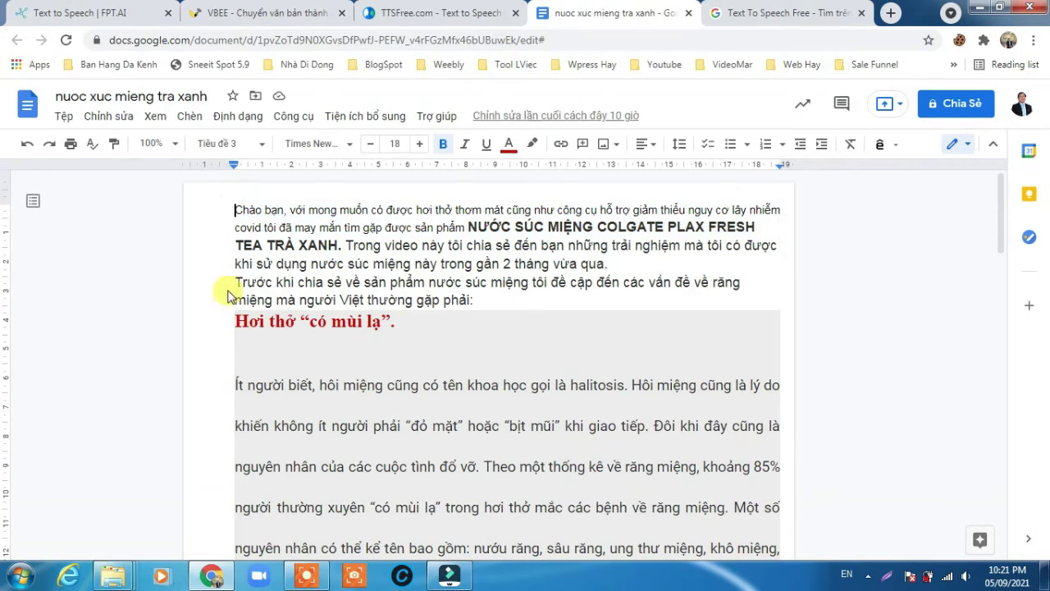
pyautogui.keyDown('shift'); pyautogui.click(386, 340); pyautogui.keyUp('shift')
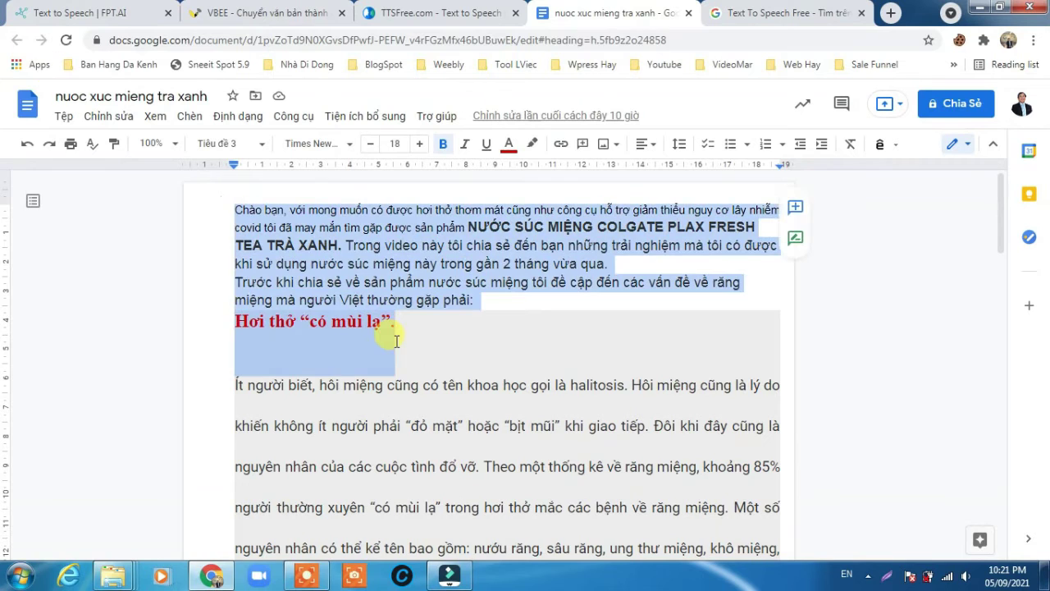
pyautogui.click(441, 325)
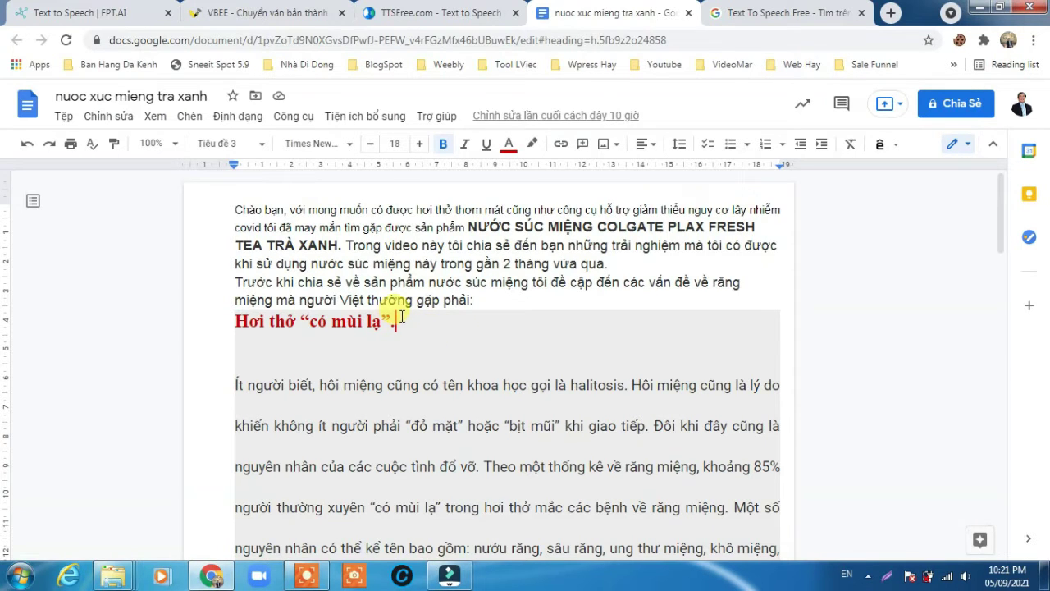
pyautogui.scroll(-2, 398, 319)
pyautogui.scroll(2, 402, 317)
# Step: Return to TTSFree, highlight part of the input text from the product name onward, and compare it with the script document
pyautogui.click(444, 10)
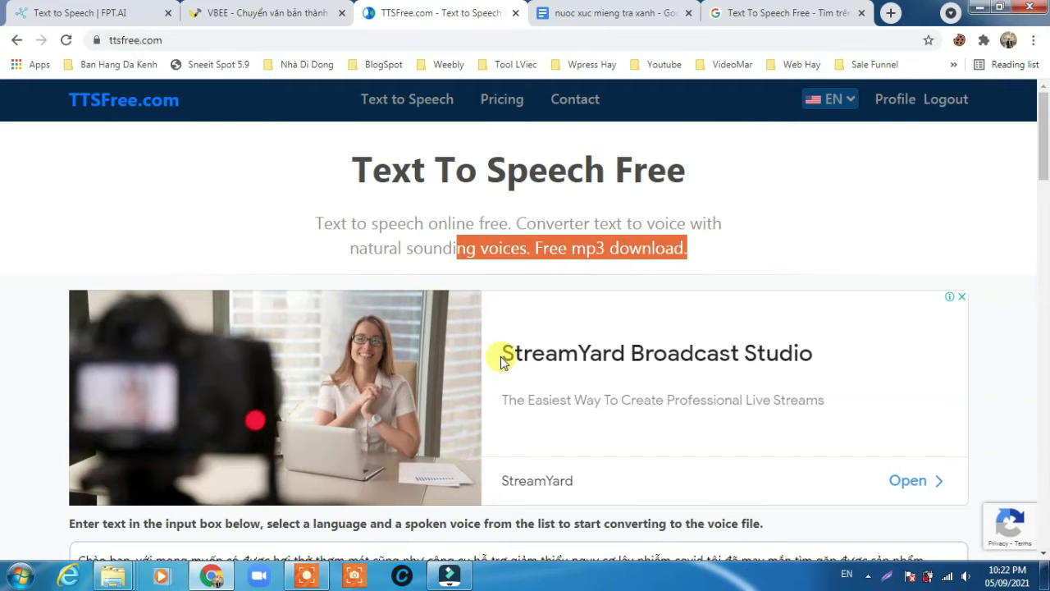
pyautogui.scroll(-5, 501, 358)
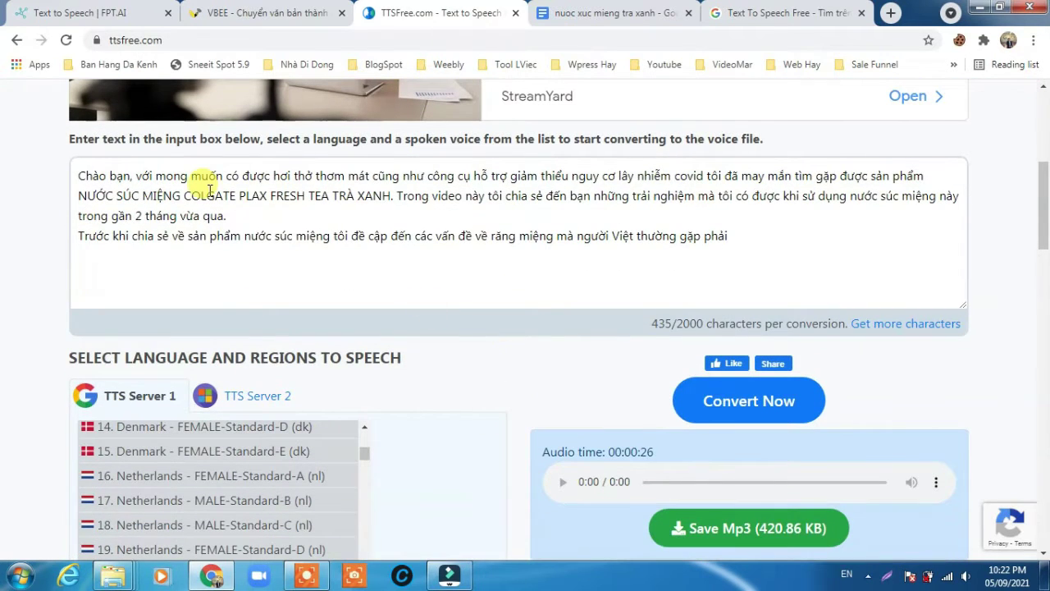
pyautogui.moveTo(206, 196); pyautogui.dragTo(525, 227)
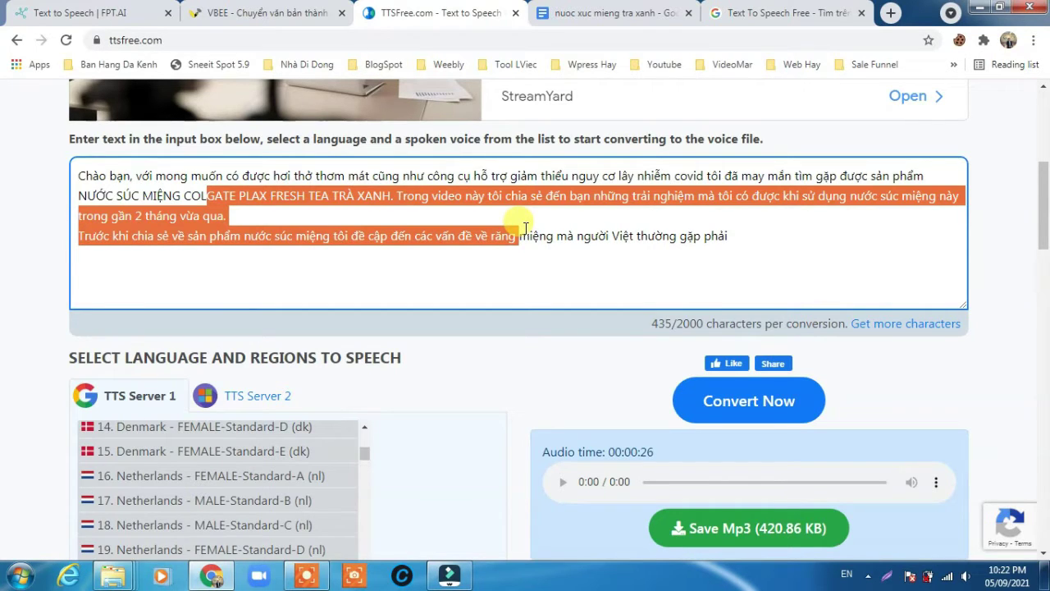
pyautogui.click(583, 213)
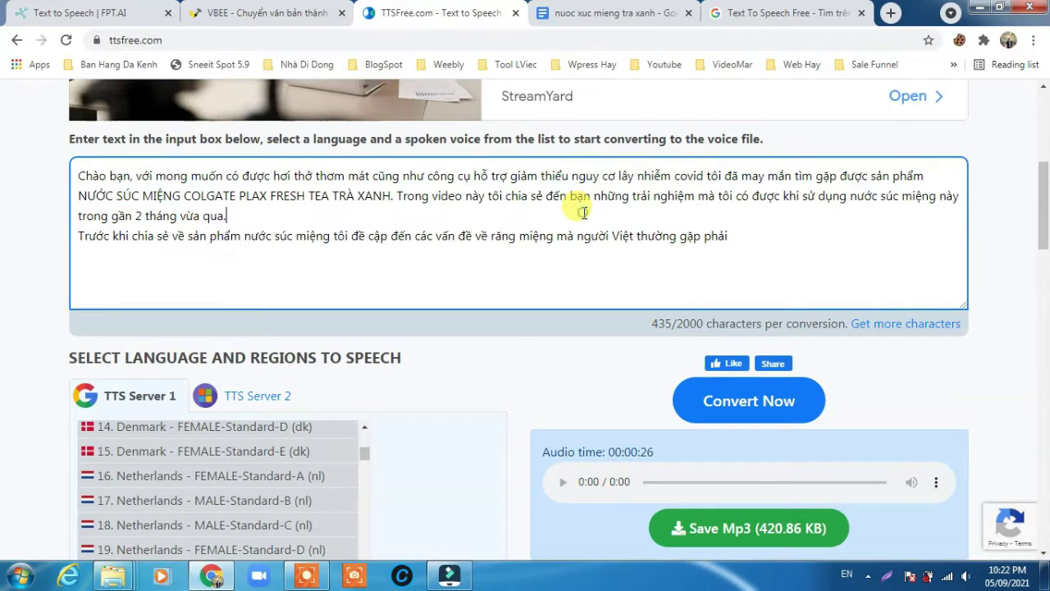
pyautogui.click(585, 12)
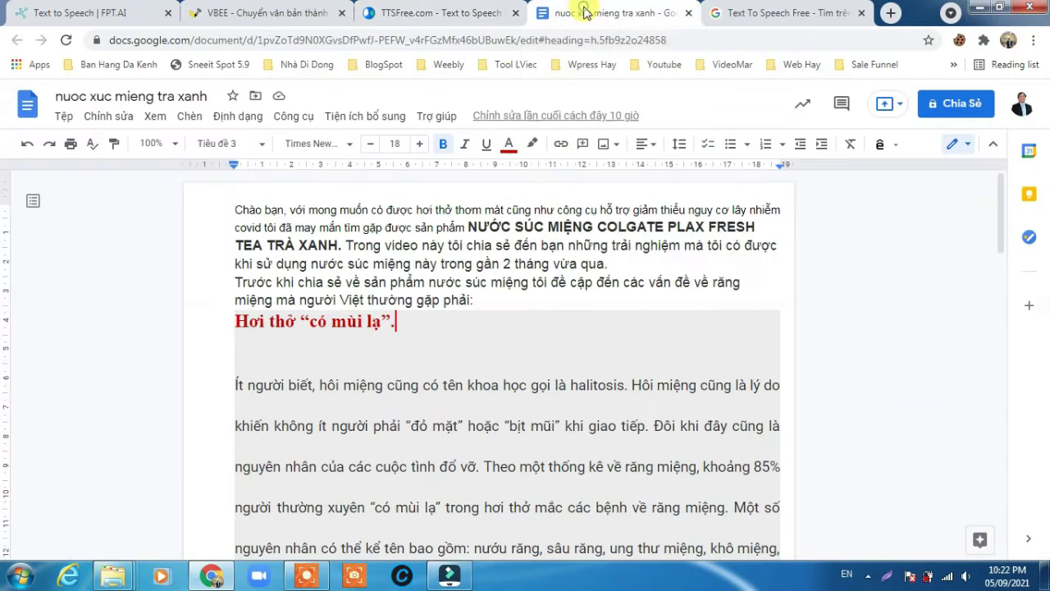
pyautogui.click(465, 16)
pyautogui.click(363, 265)
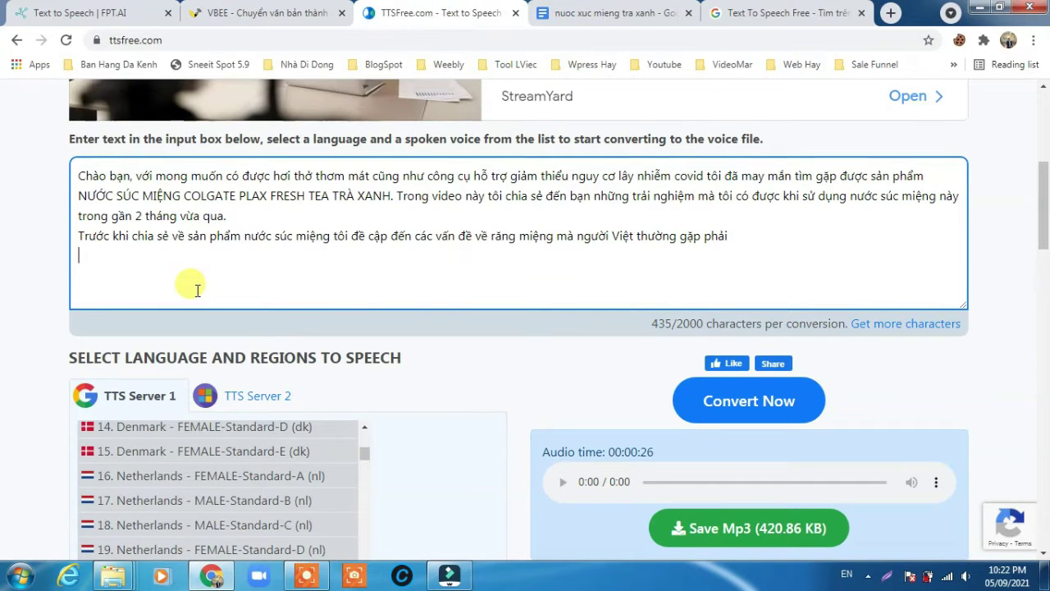
pyautogui.scroll(-2, 235, 274)
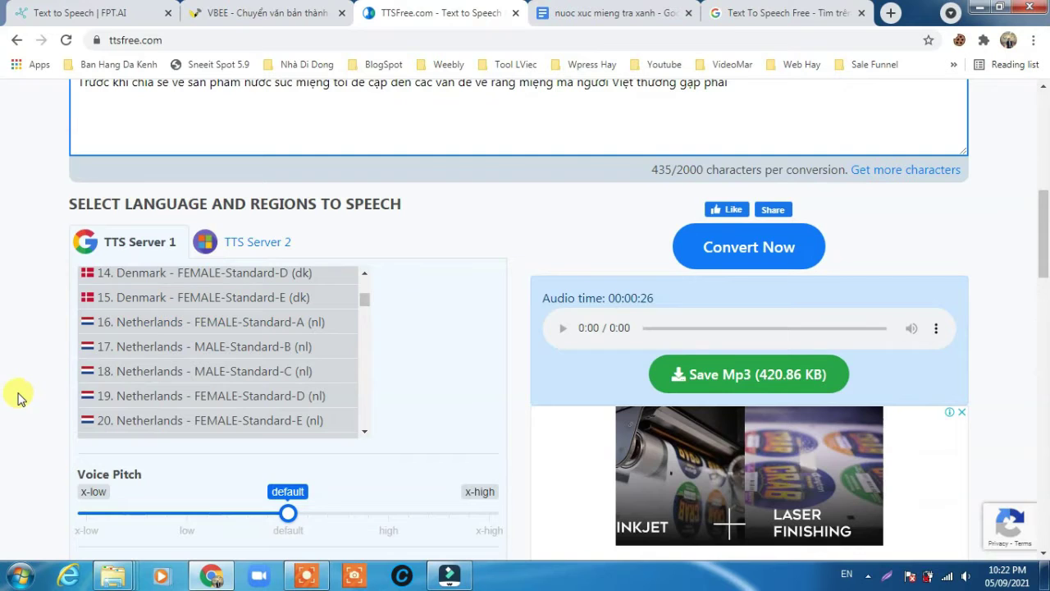
# Step: Highlight the whole script in TTSFree's input text, clear the selection, and examine the conversion and audio playback area
pyautogui.scroll(4, 21, 397)
pyautogui.moveTo(77, 328); pyautogui.dragTo(744, 394)
pyautogui.scroll(2, 279, 389)
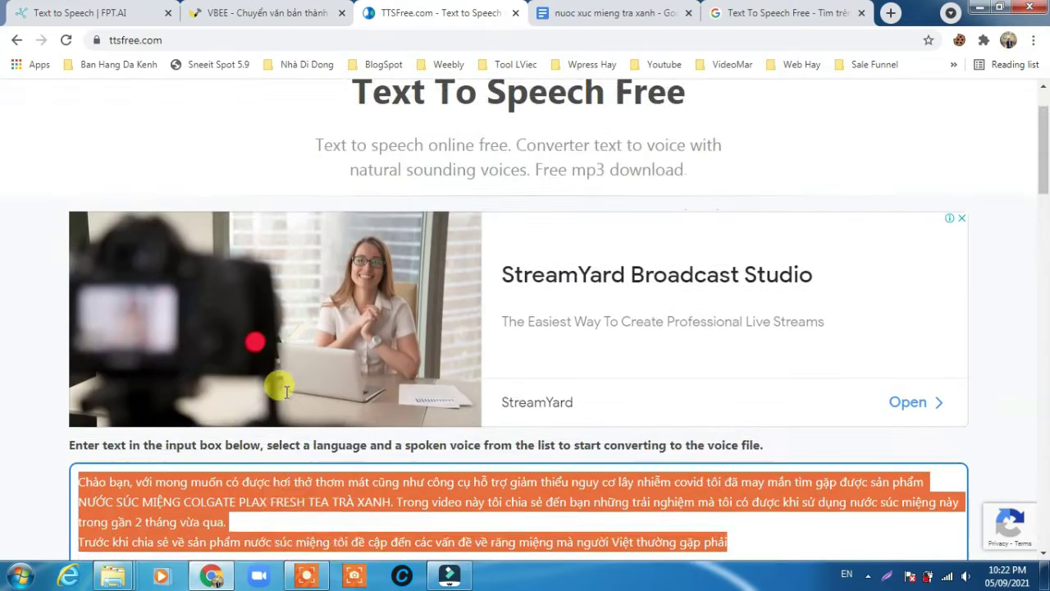
pyautogui.scroll(1, 279, 389)
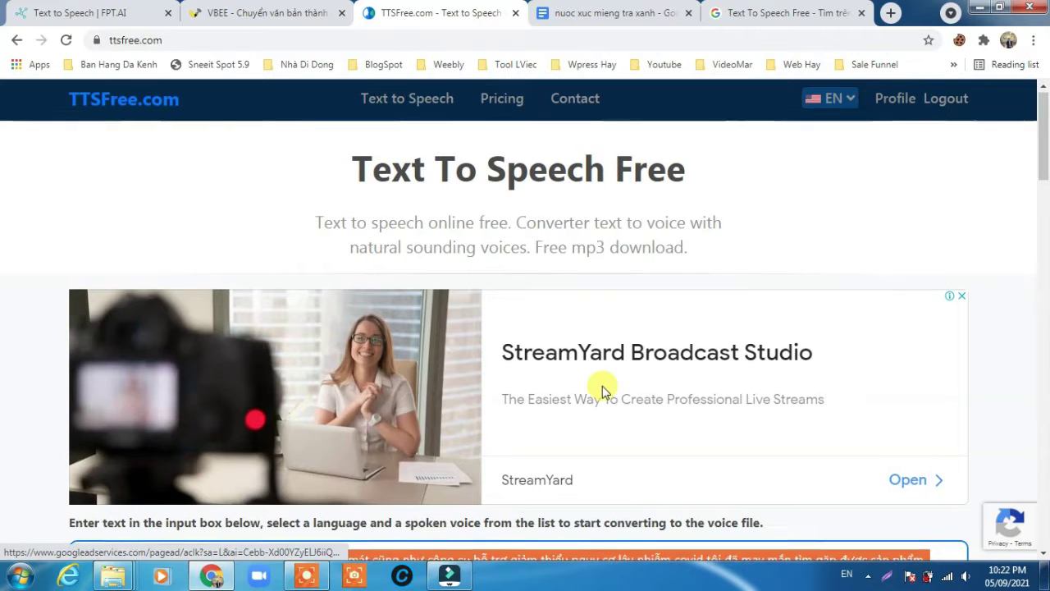
pyautogui.scroll(-4, 602, 386)
pyautogui.click(358, 314)
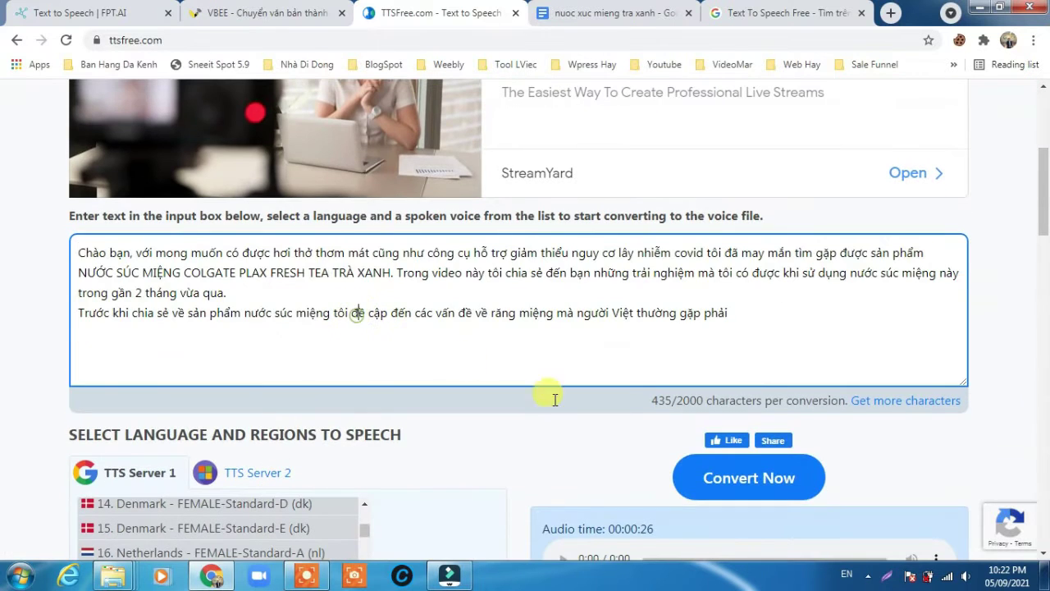
pyautogui.click(756, 484)
pyautogui.scroll(-3, 727, 487)
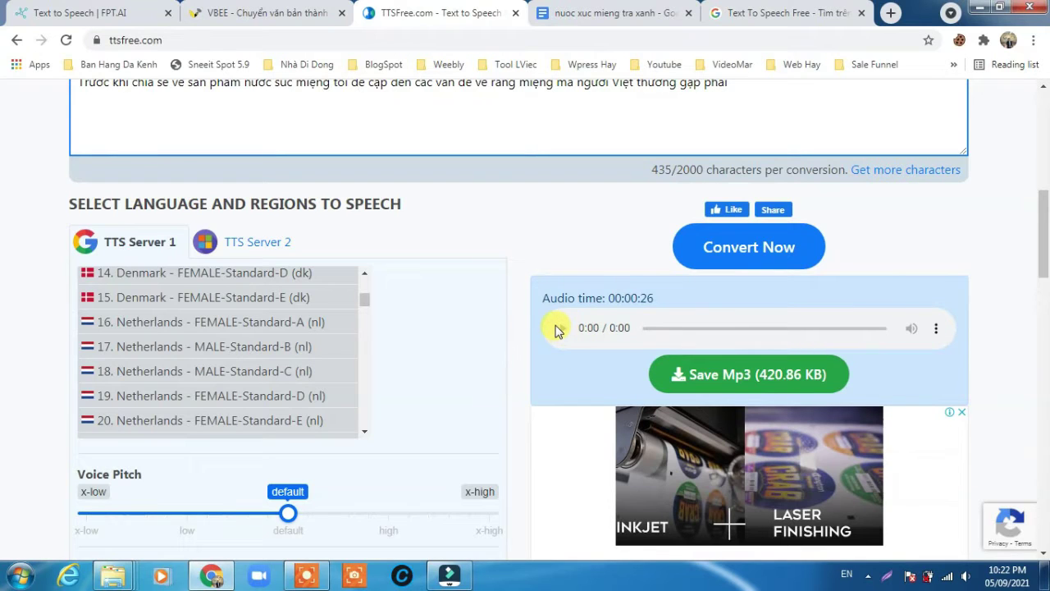
# Step: Reload ttsfree.com and place the cursor in the empty input text
pyautogui.click(171, 43)
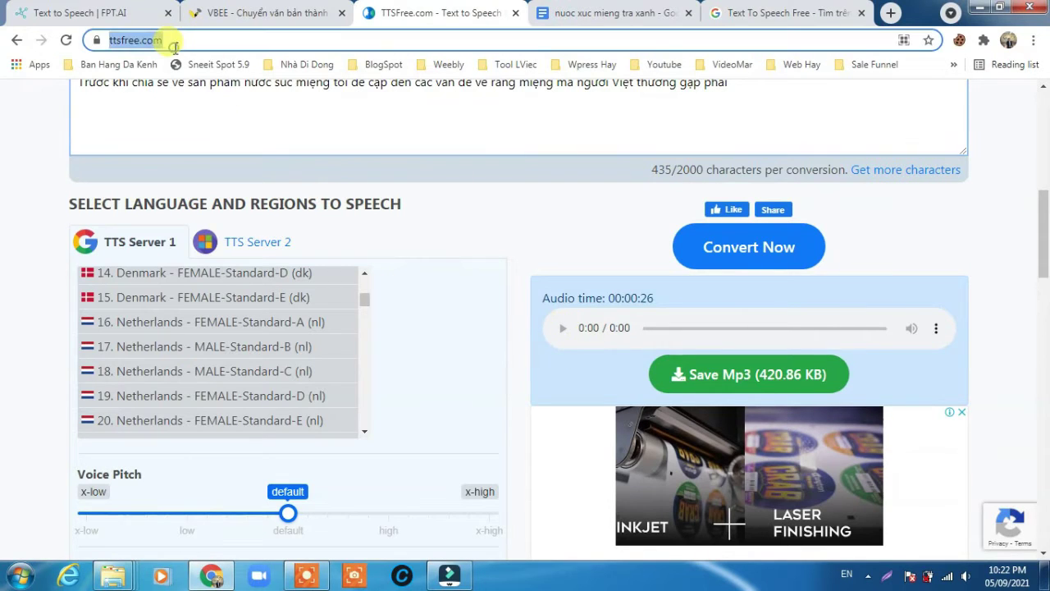
pyautogui.press('Return')
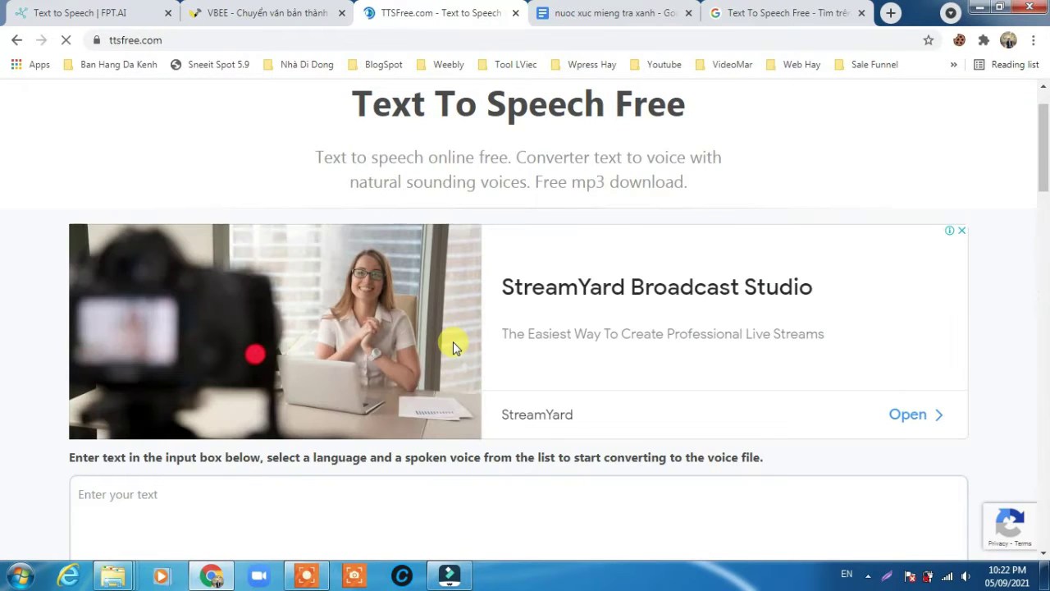
pyautogui.scroll(-3, 453, 342)
pyautogui.click(450, 342)
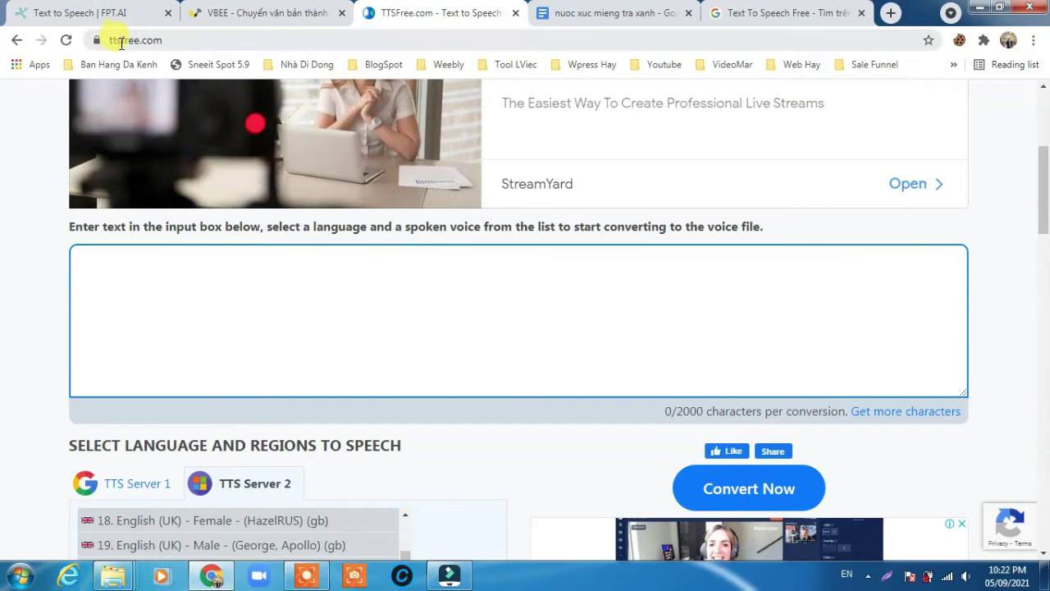
# Step: Glance at the VBEE site, return to TTSFree, and look through the TTS Server 2 voices around the English (US) entries
pyautogui.click(250, 23)
pyautogui.click(385, 13)
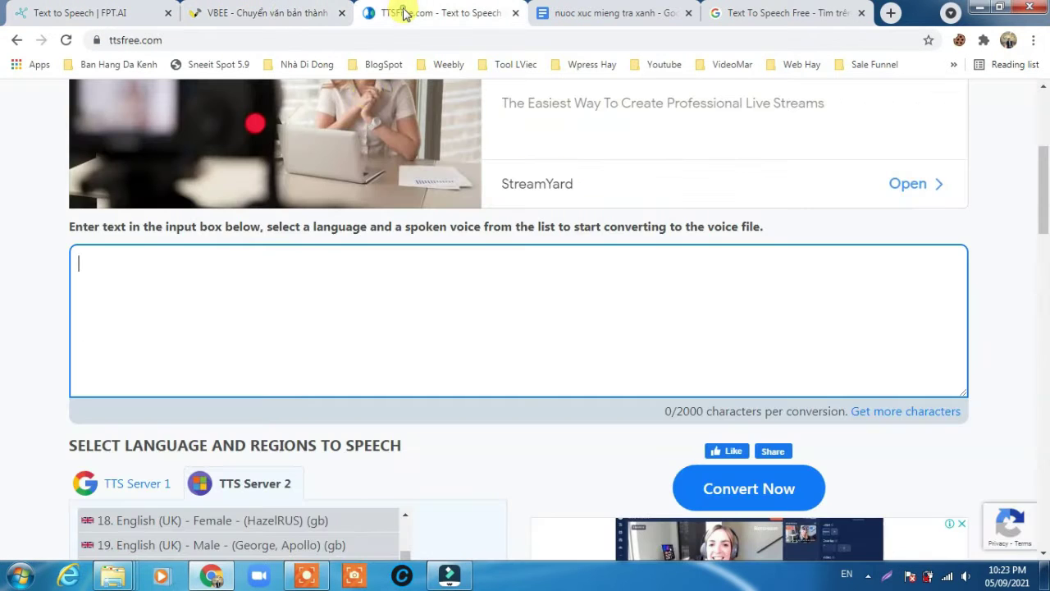
pyautogui.scroll(-3, 211, 320)
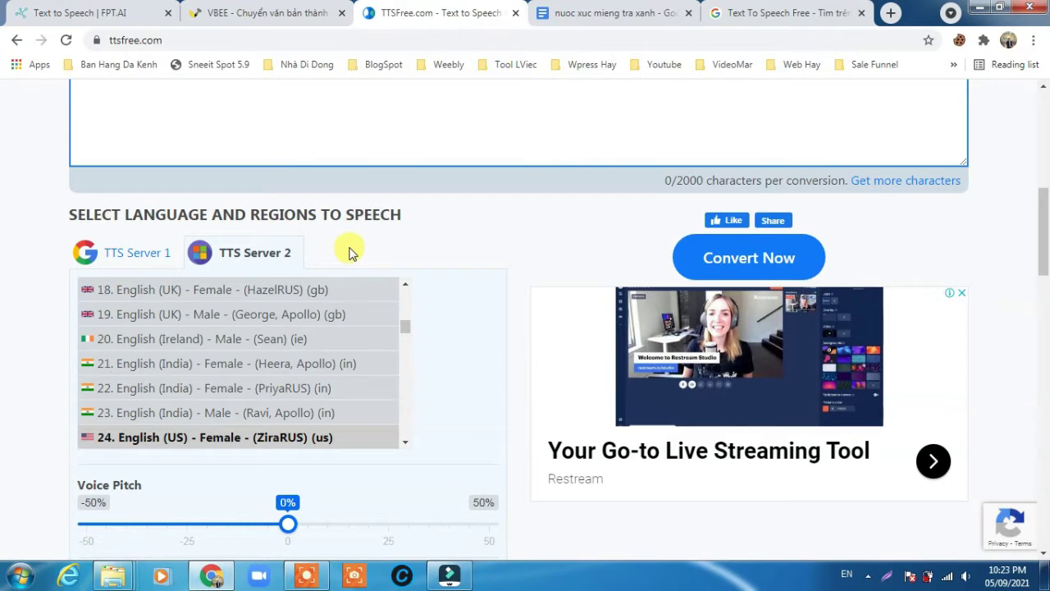
pyautogui.scroll(-2, 244, 340)
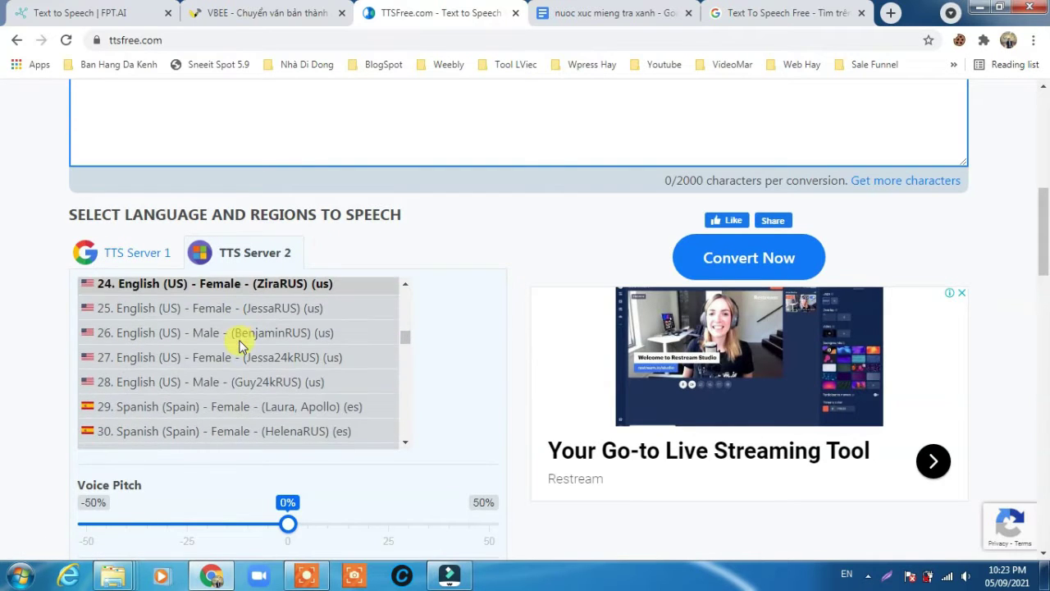
pyautogui.scroll(2, 244, 340)
pyautogui.scroll(4, 5, 322)
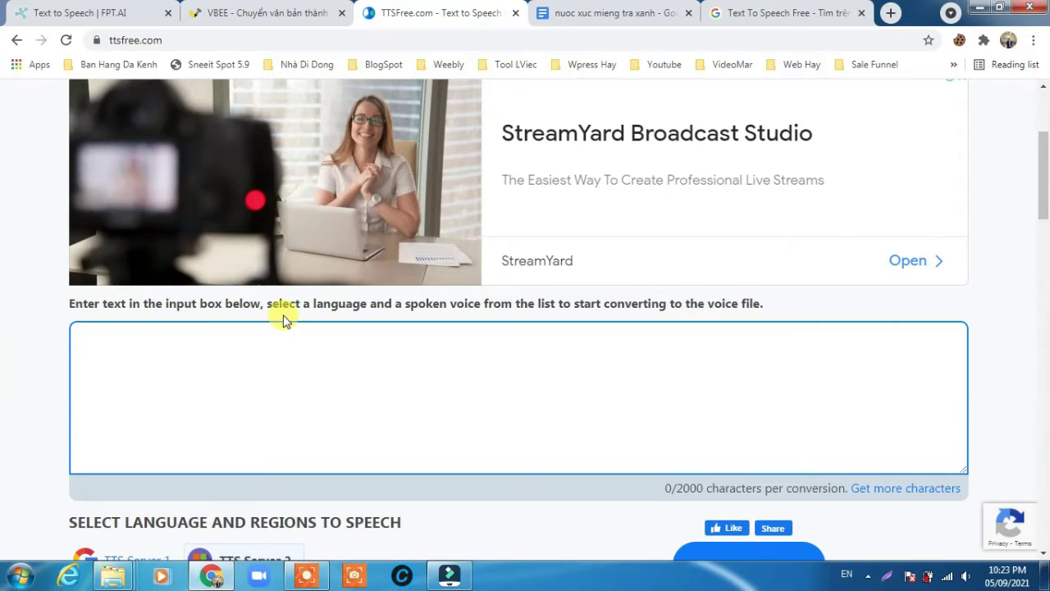
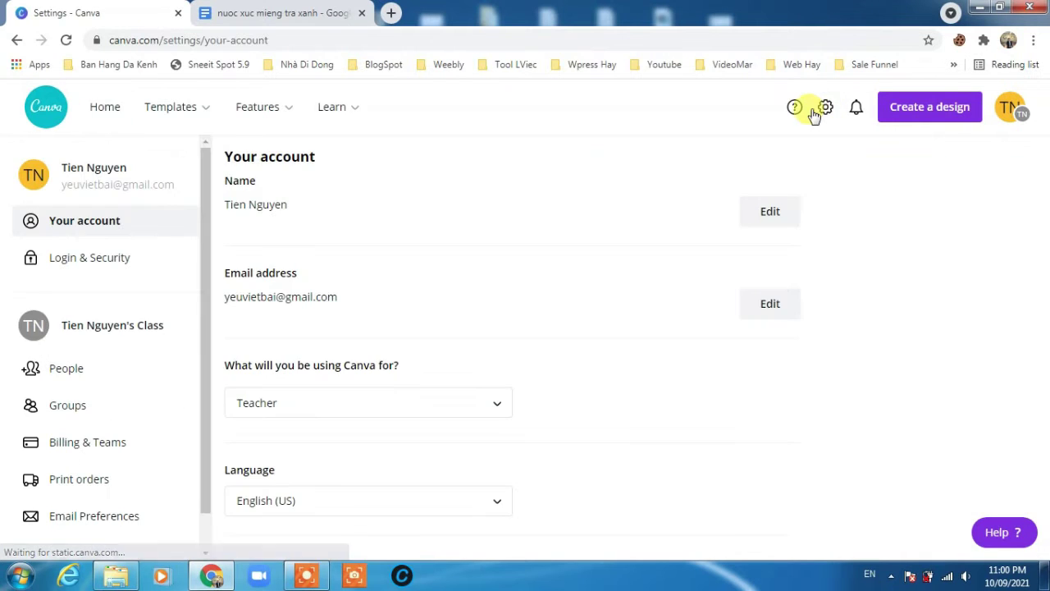
# Step: Open Canva's Billing & Teams settings and highlight the subscription name "Canva for Education"
pyautogui.click(102, 444)
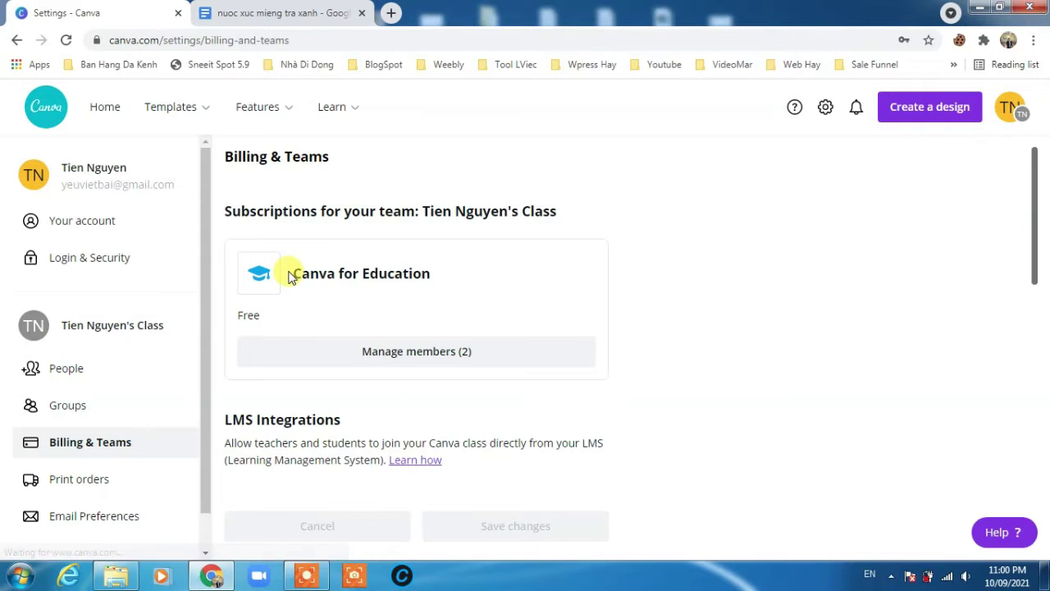
pyautogui.moveTo(297, 273); pyautogui.dragTo(500, 276)
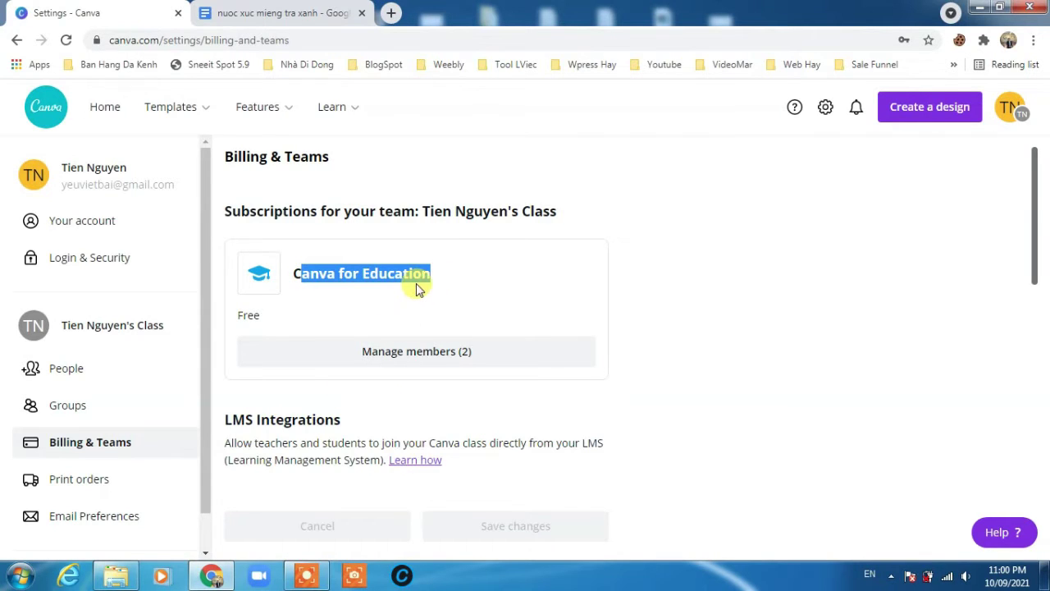
pyautogui.click(386, 285)
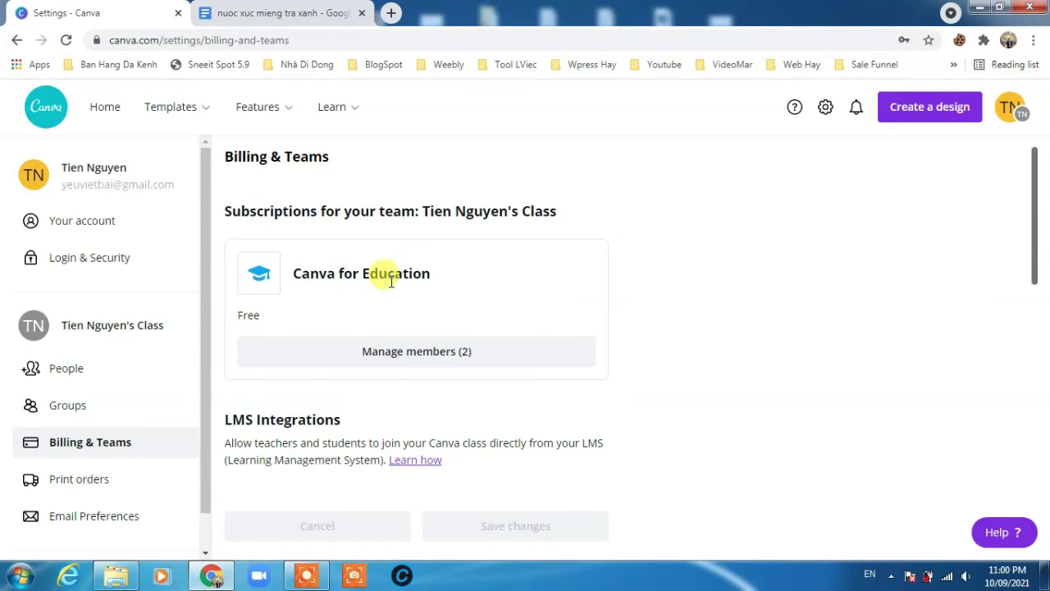
# Step: Open the management page for the Canva class members, review the member list, and close the page
pyautogui.click(417, 354)
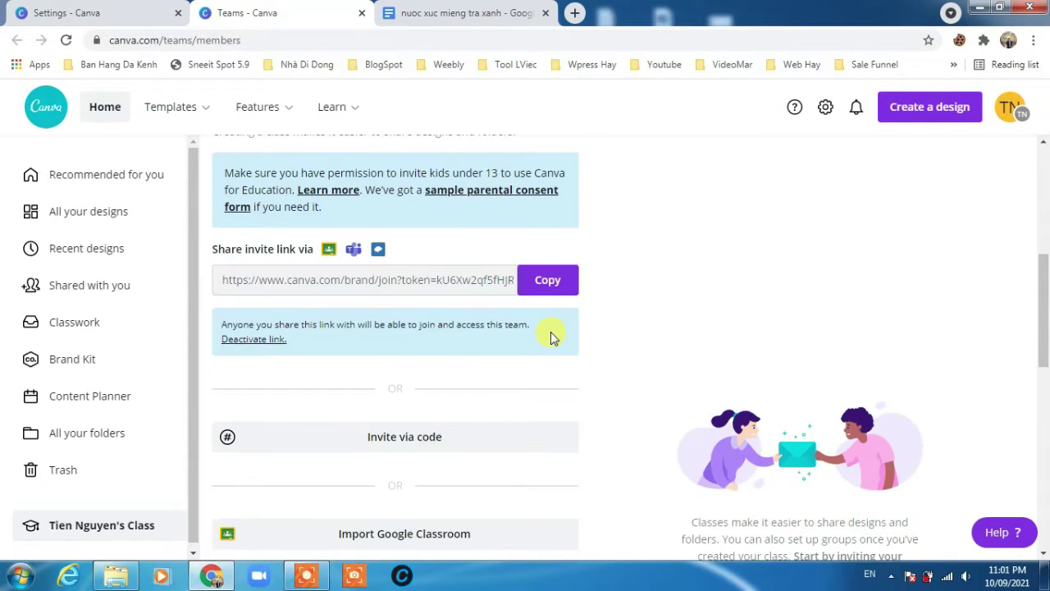
pyautogui.scroll(-5, 551, 336)
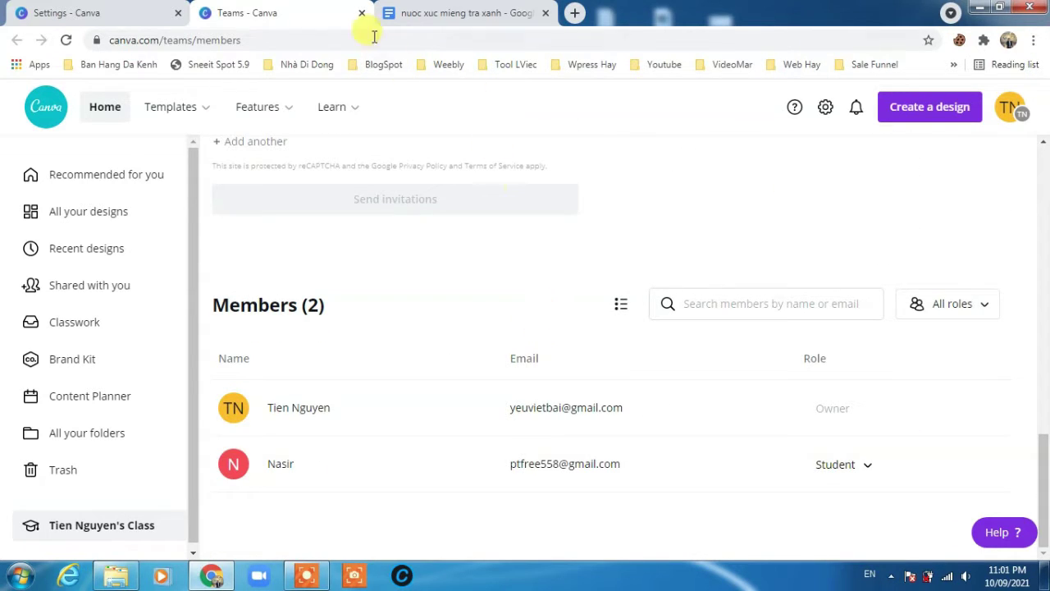
pyautogui.click(361, 14)
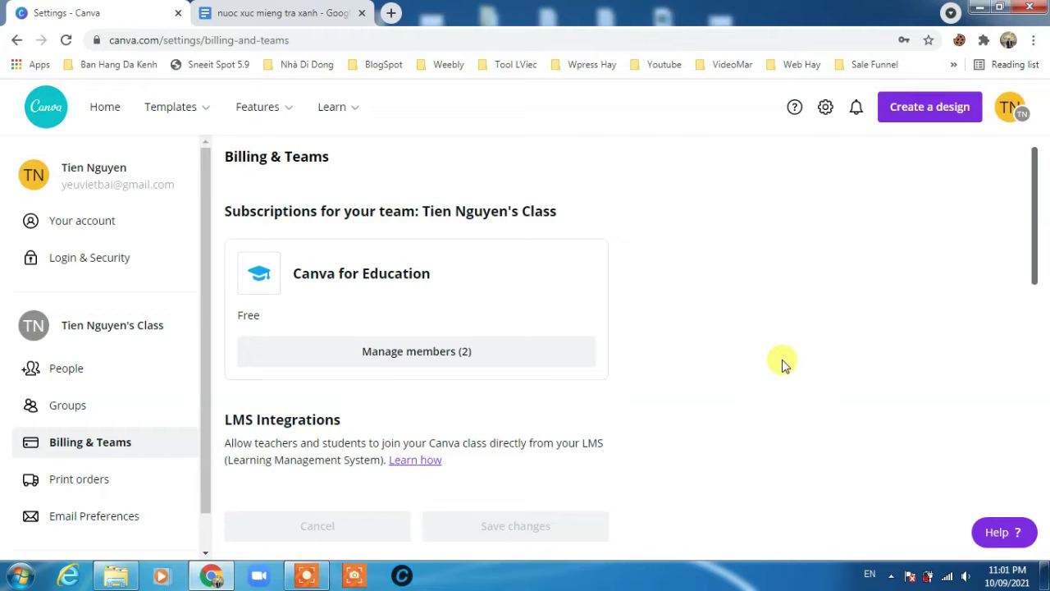
# Step: Reopen the class members page and examine the "Invite class members for free" section with its invite link and code options
pyautogui.click(410, 351)
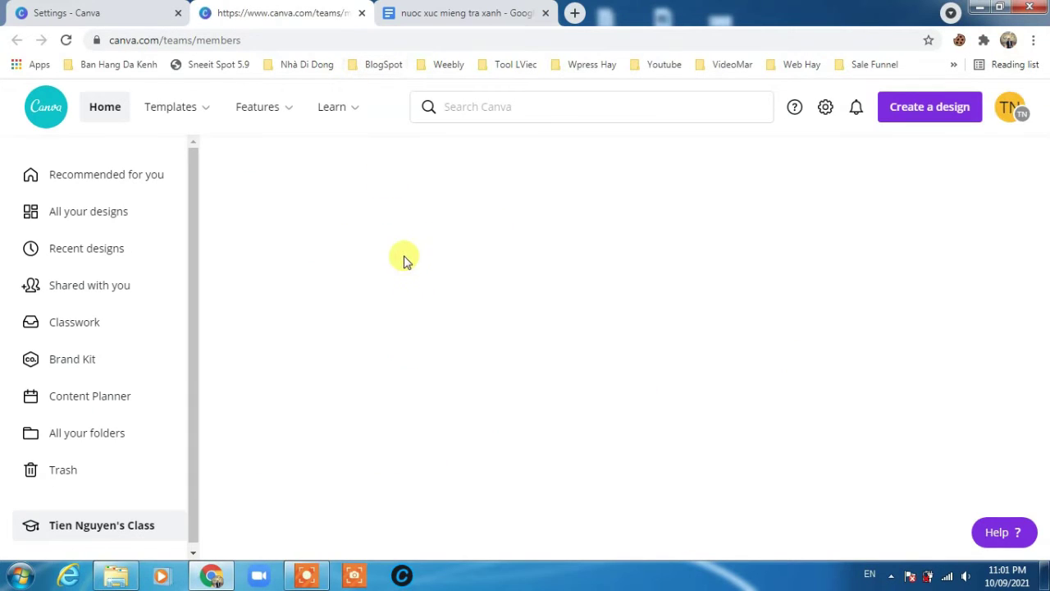
pyautogui.scroll(5, 402, 265)
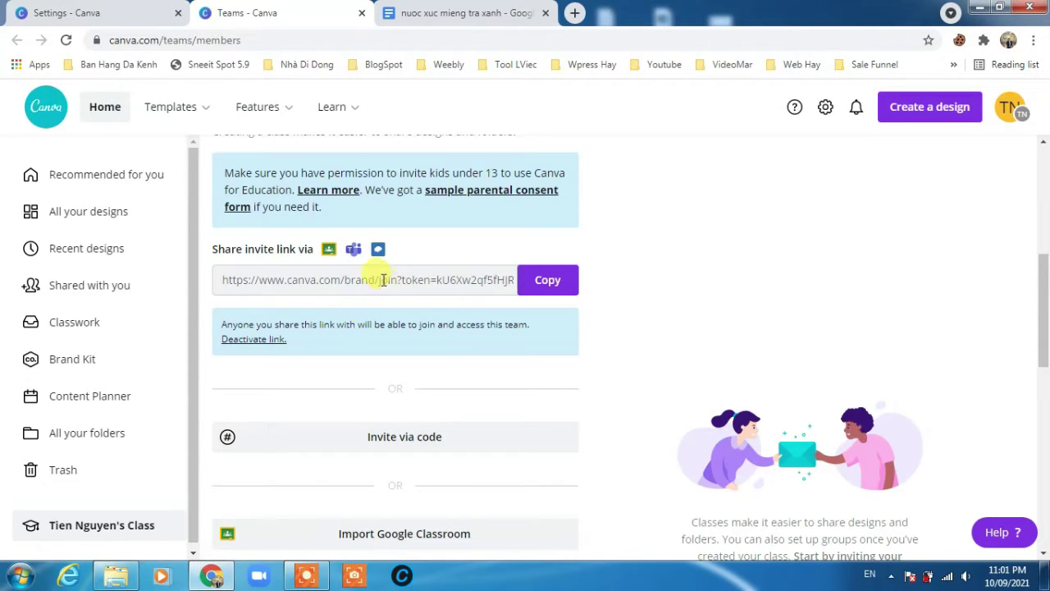
pyautogui.scroll(3, 328, 305)
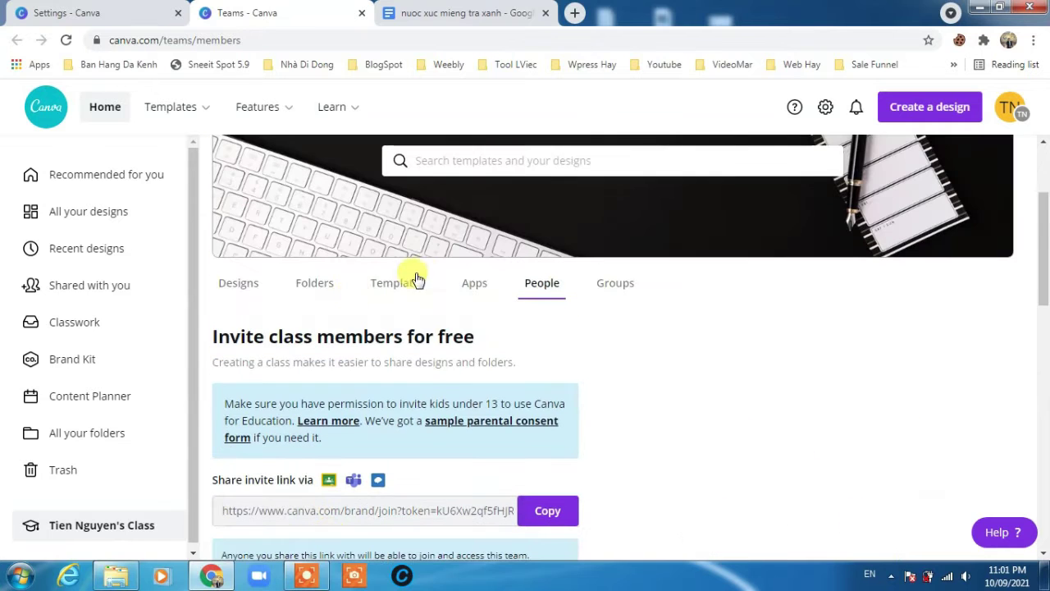
pyautogui.scroll(-3, 363, 345)
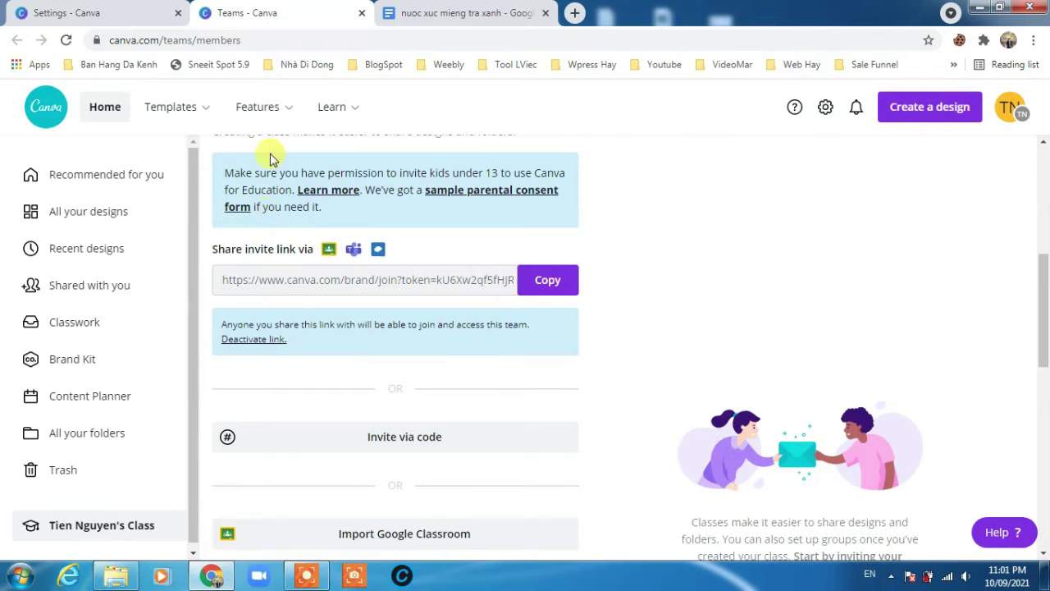
# Step: Close the class members page, return to the Canva home page, and highlight its web address
pyautogui.click(362, 12)
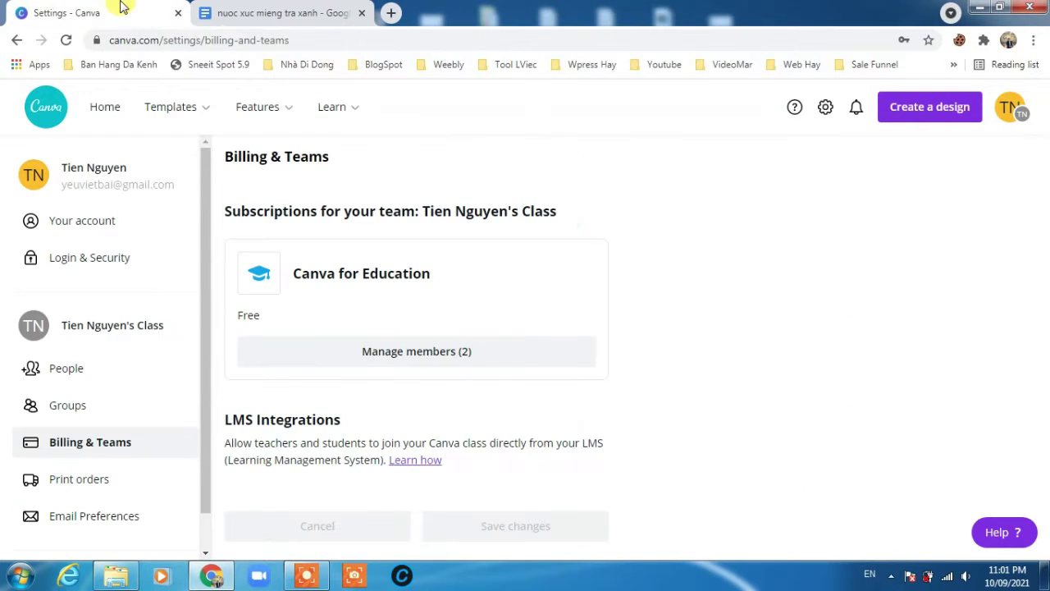
pyautogui.click(41, 108)
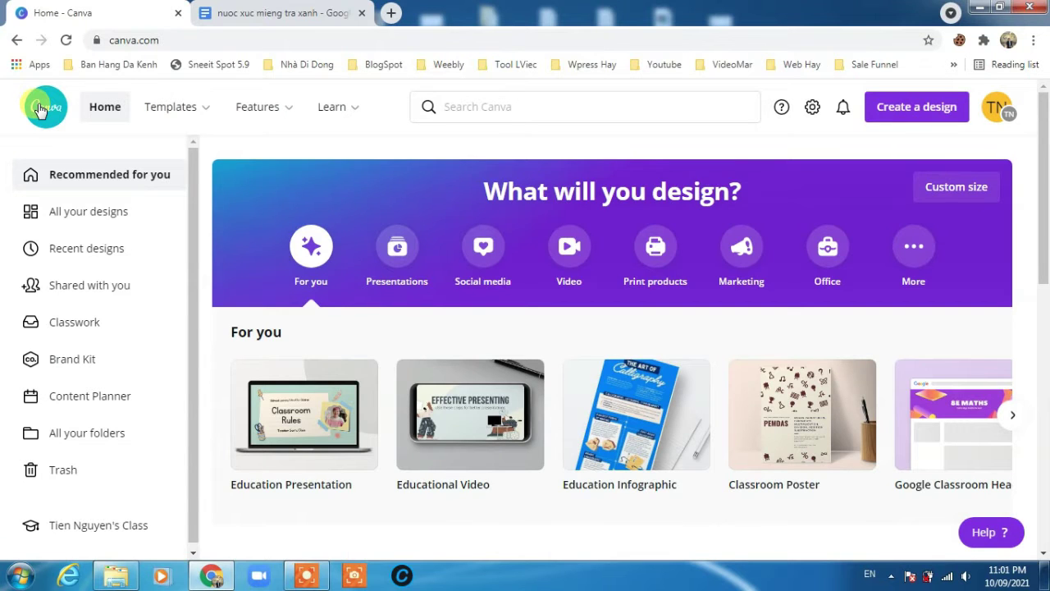
pyautogui.click(148, 41)
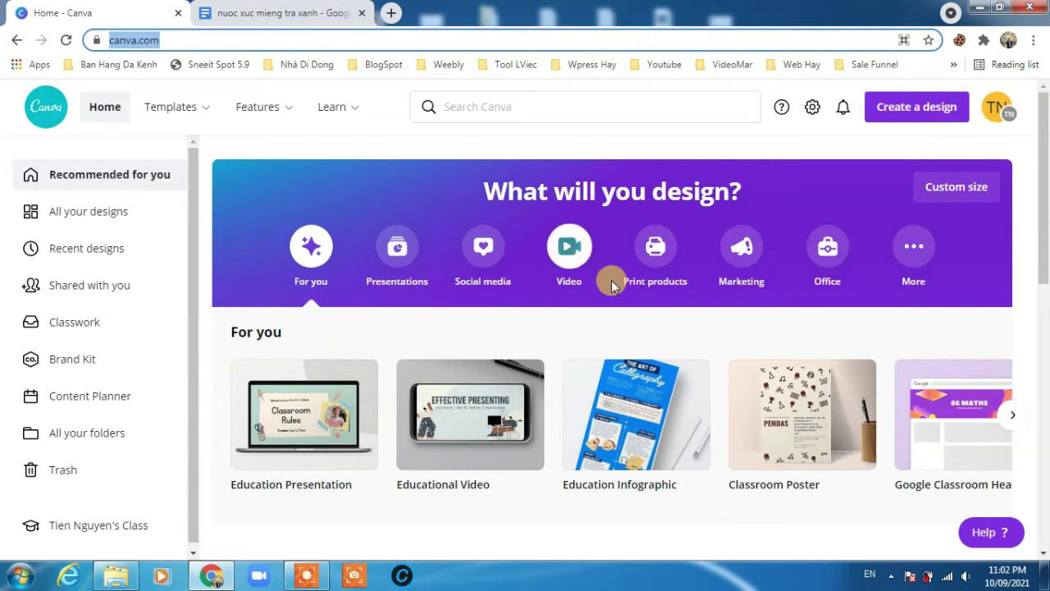
# Step: Search the new-design types for "video" and review the offered formats, including Video and Mobile Video
pyautogui.click(920, 116)
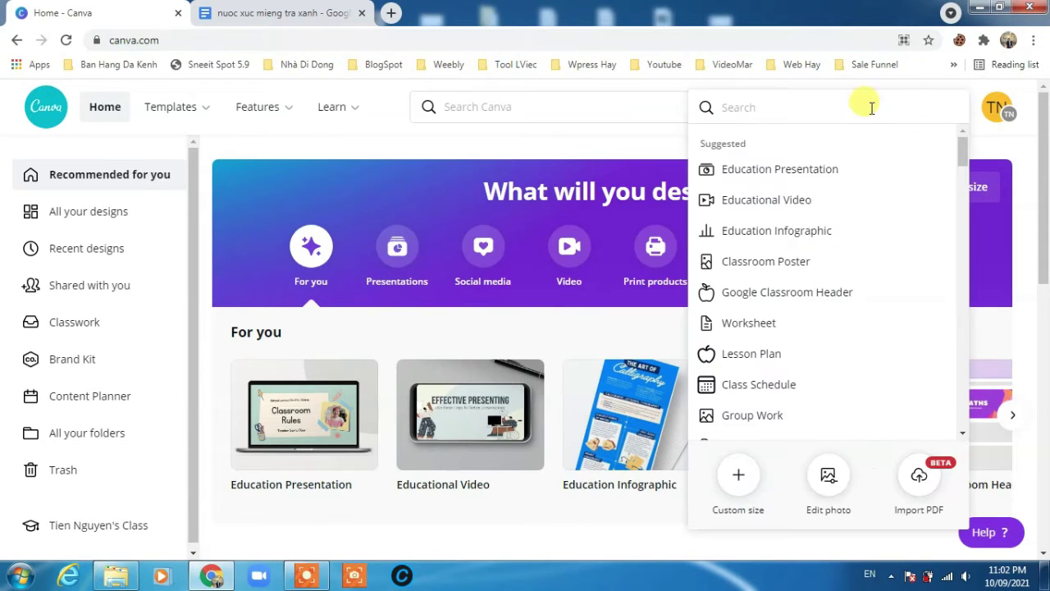
pyautogui.write('vide')
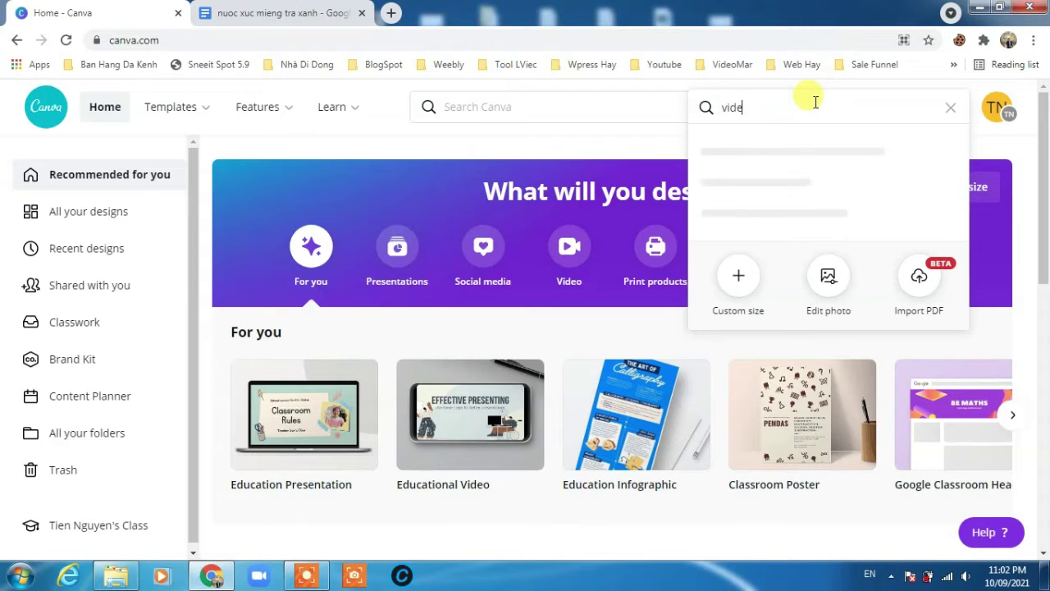
pyautogui.write('o')
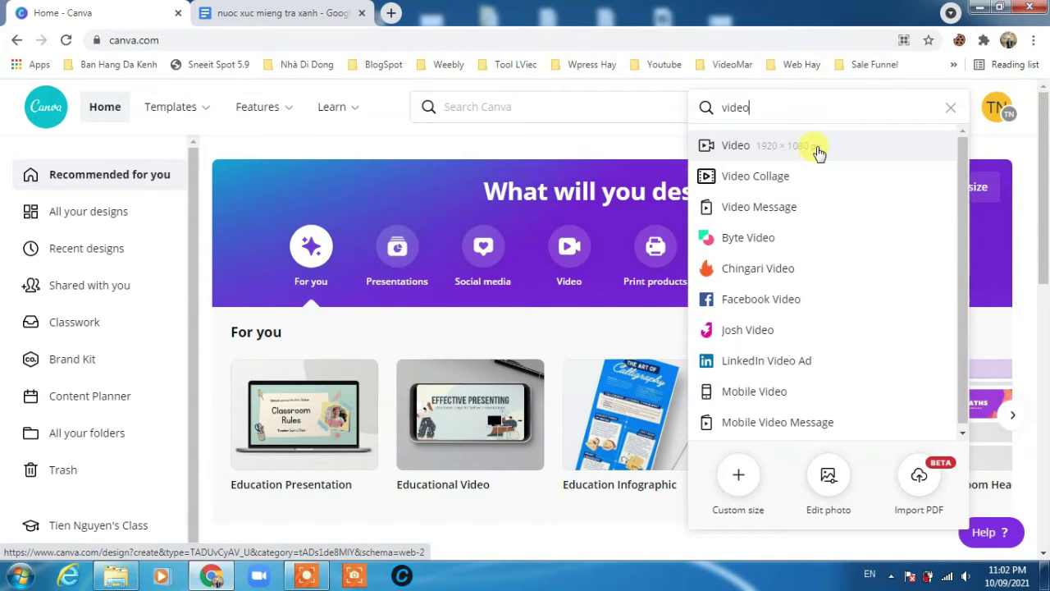
pyautogui.click(755, 108)
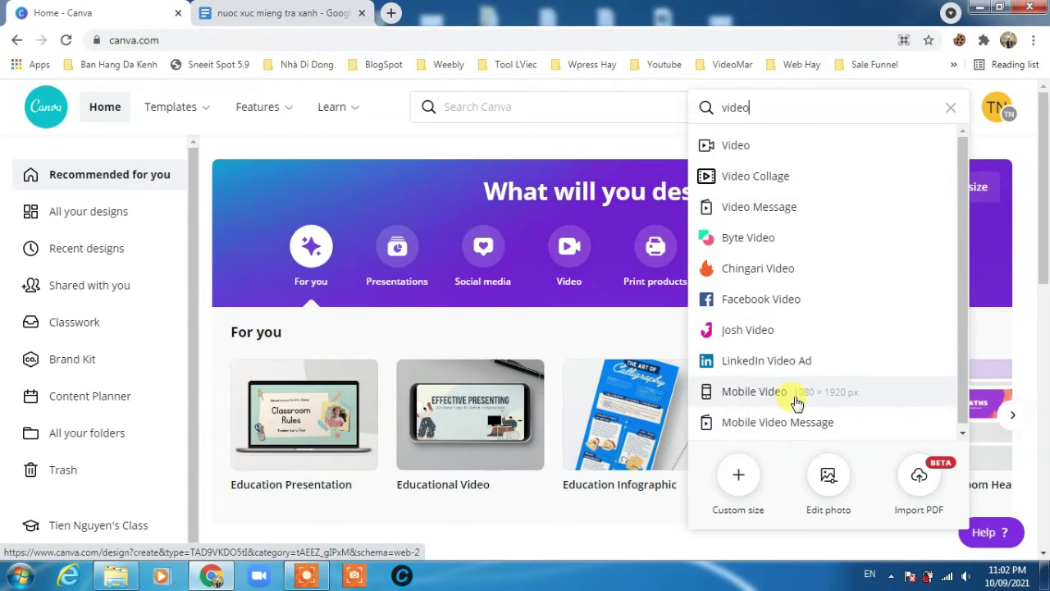
# Step: Replace the design type search with "tiktok" and look over the TikTok formats
pyautogui.press('BackSpace')
pyautogui.press('BackSpace')
pyautogui.press('BackSpace')
pyautogui.press('BackSpace')
pyautogui.press('BackSpace')
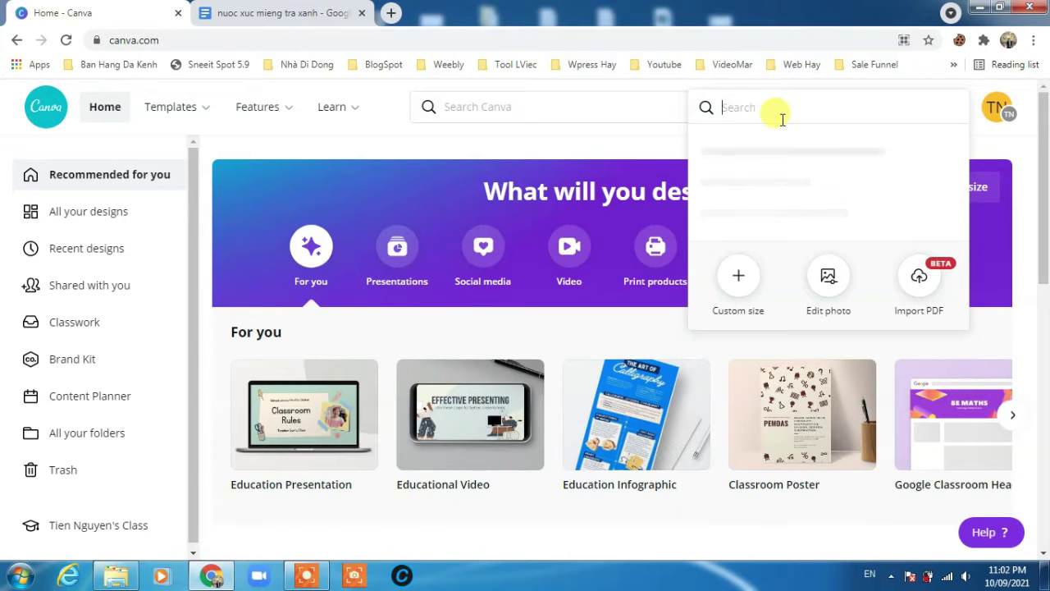
pyautogui.write('tik')
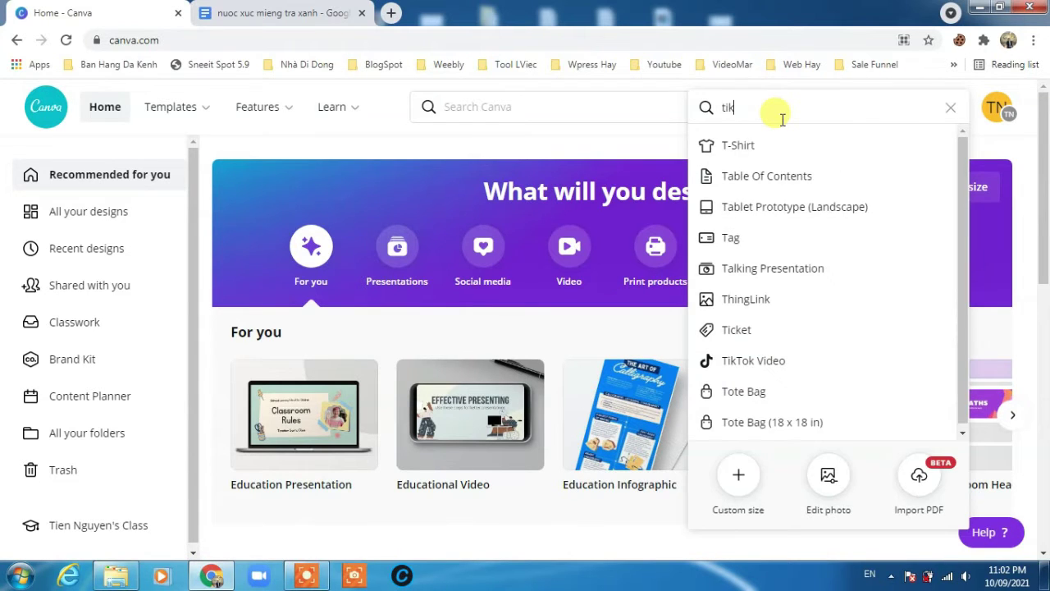
pyautogui.write('tok')
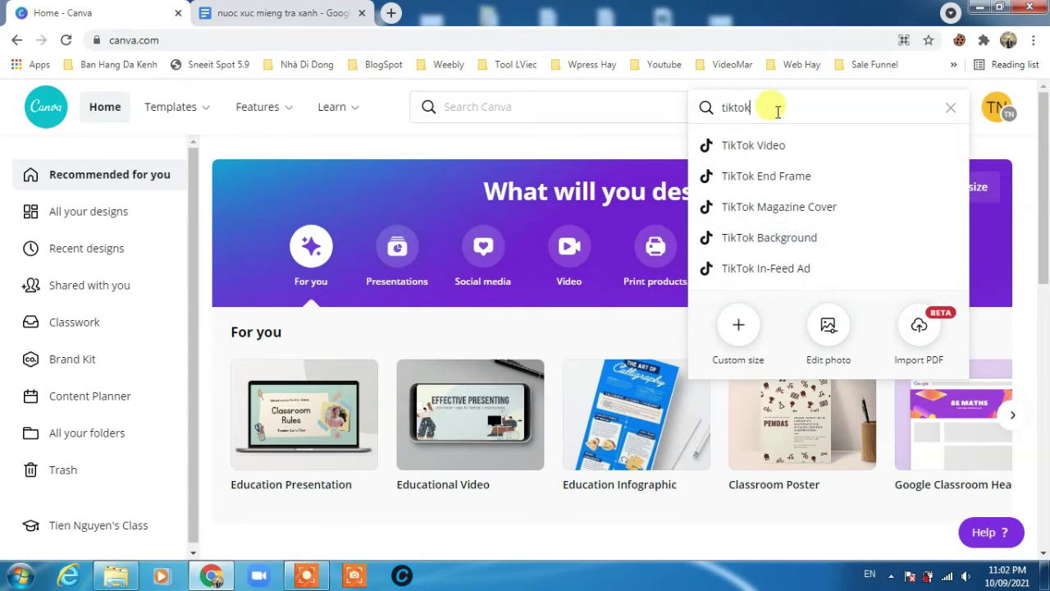
# Step: Replace the design type search with "youtube" and look over the YouTube formats
pyautogui.press('BackSpace')
pyautogui.press('BackSpace')
pyautogui.press('BackSpace')
pyautogui.press('BackSpace')
pyautogui.press('BackSpace')
pyautogui.press('BackSpace')
pyautogui.write('yo')
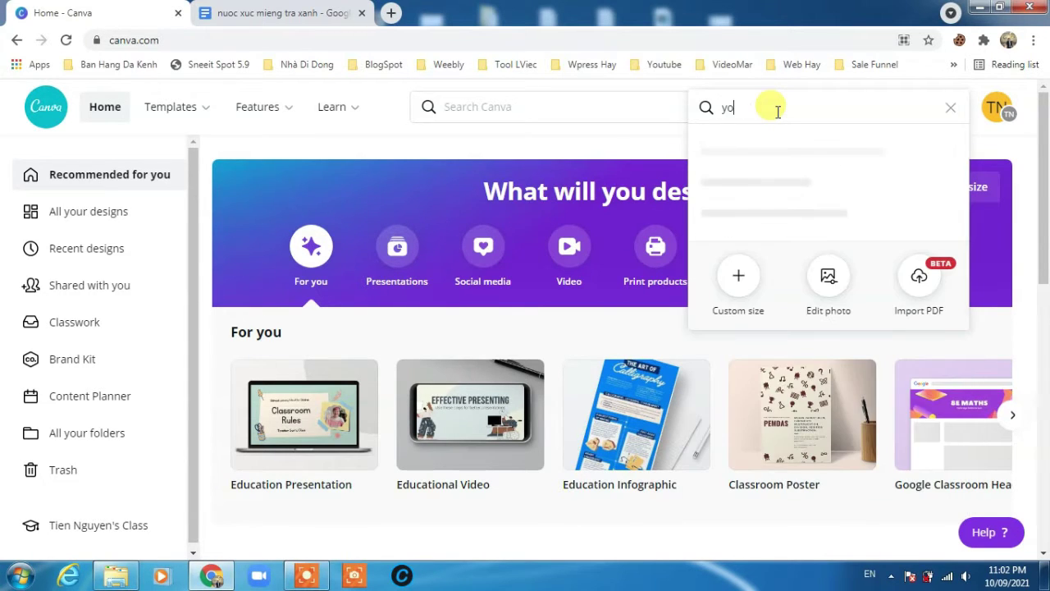
pyautogui.write('utube')
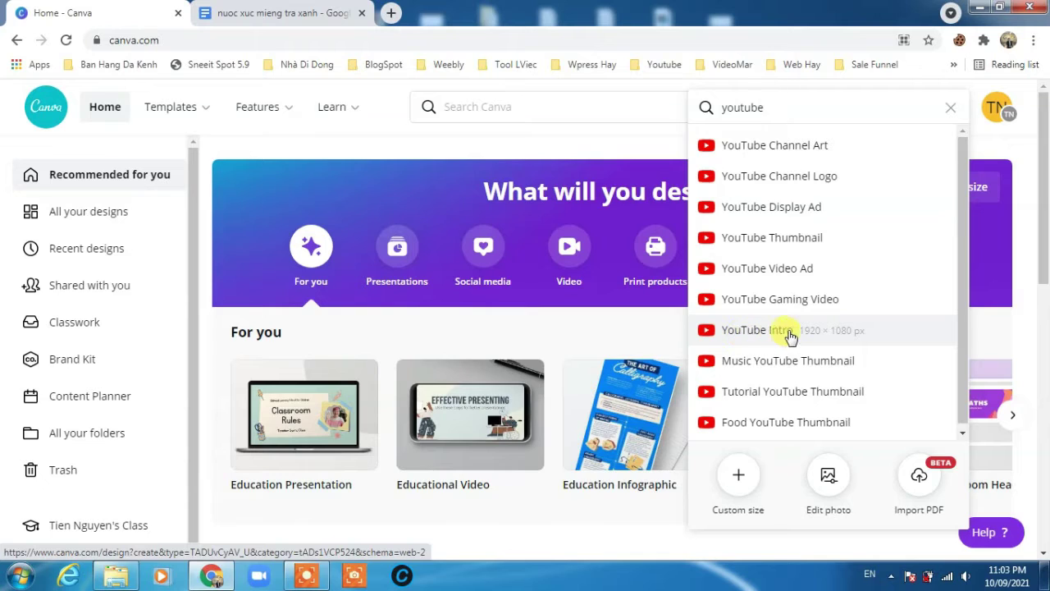
# Step: Search the design types for "video" again and create a blank 1920 × 1080 px Video design
pyautogui.doubleClick(796, 108)
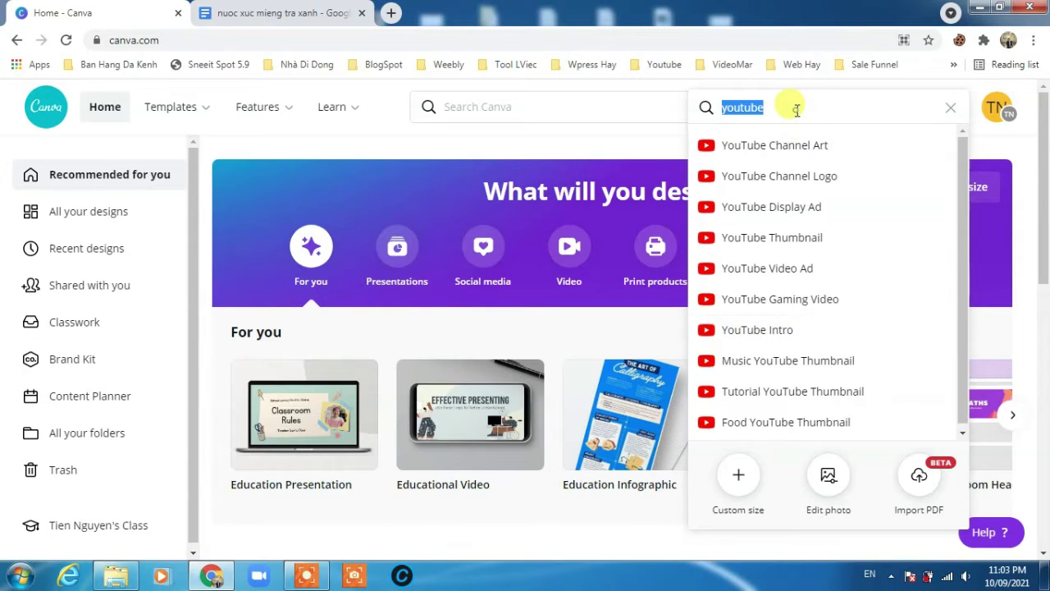
pyautogui.press('BackSpace')
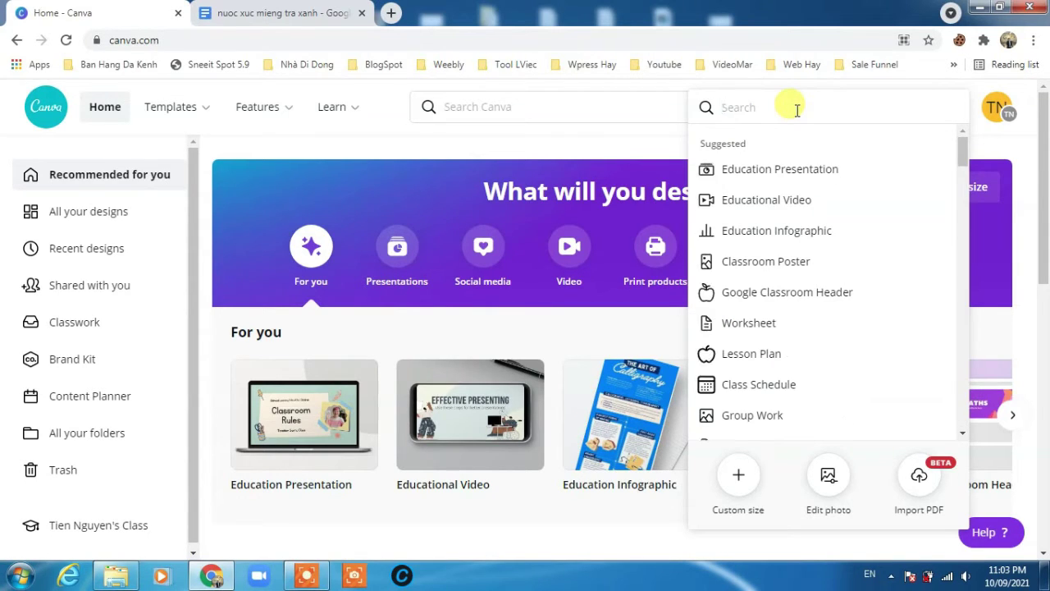
pyautogui.write('video')
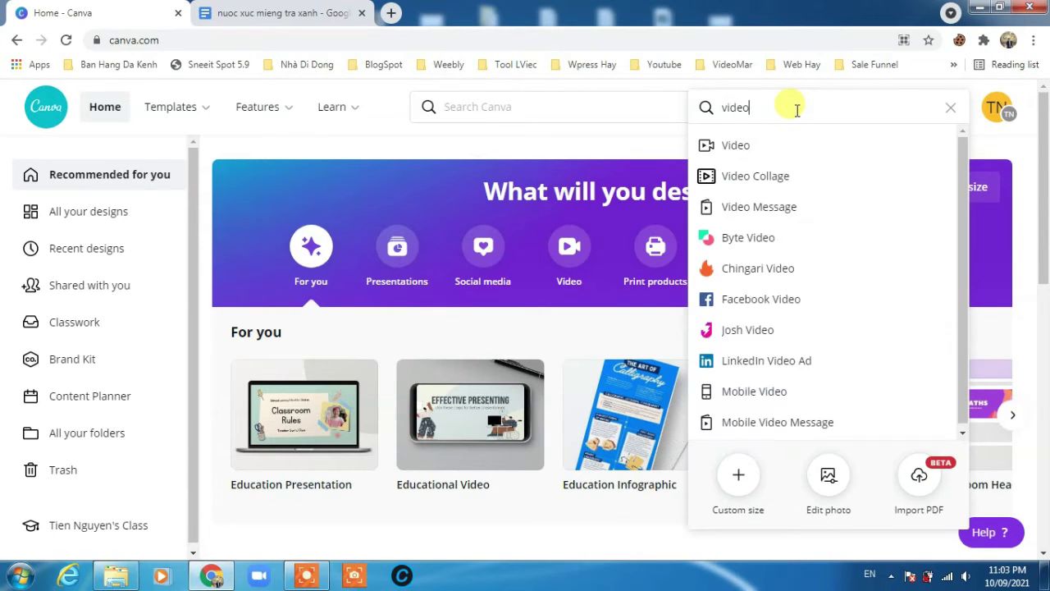
pyautogui.click(797, 156)
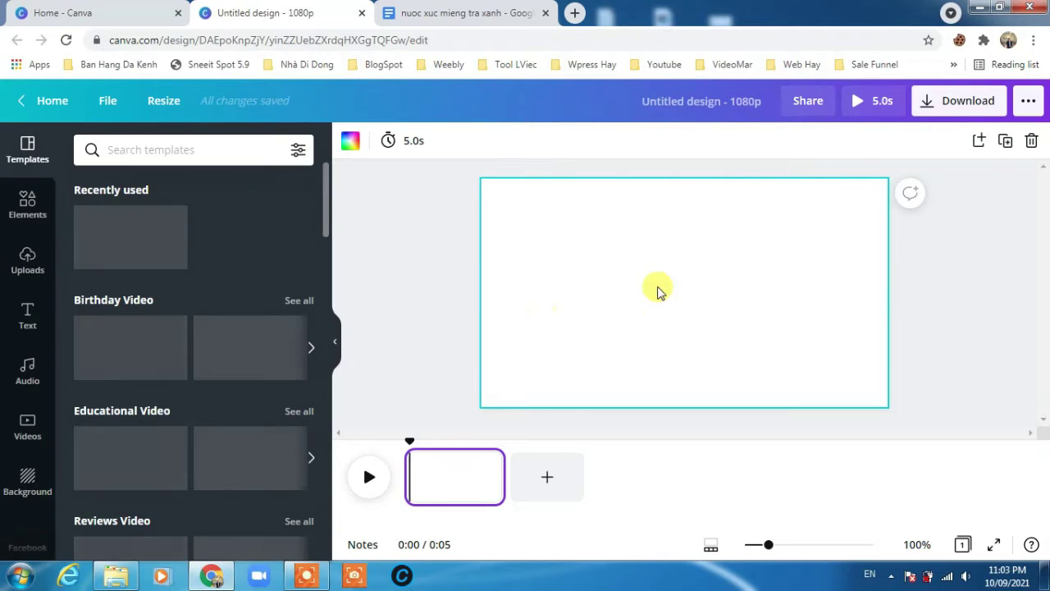
# Step: Rename the untitled video design as "Gioi Thieu Nuoc Suc Mieng"
pyautogui.click(704, 101)
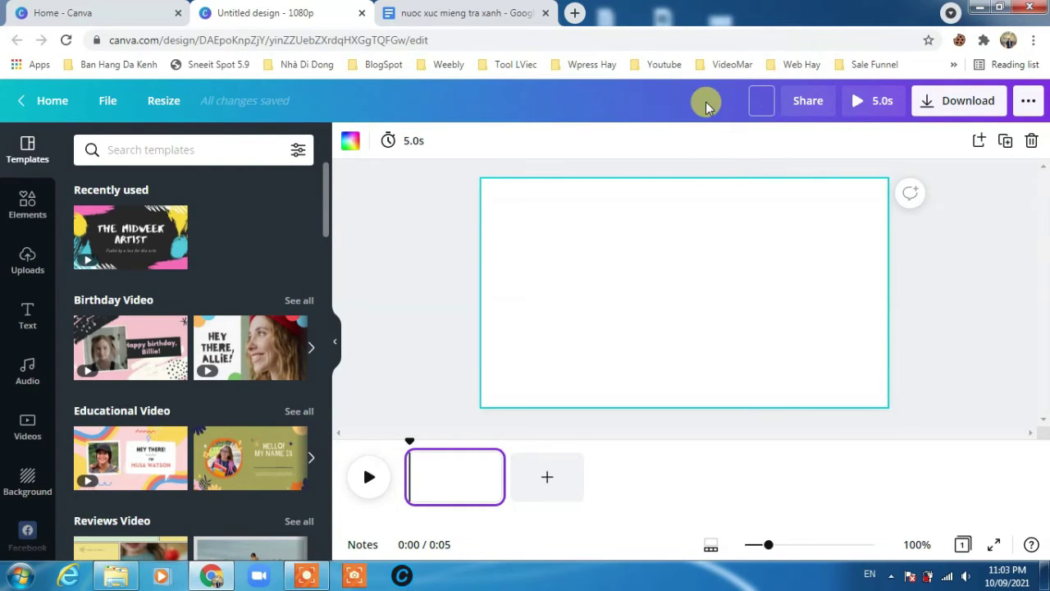
pyautogui.write('Gioi Thieu Nuoc Suc Mieng')
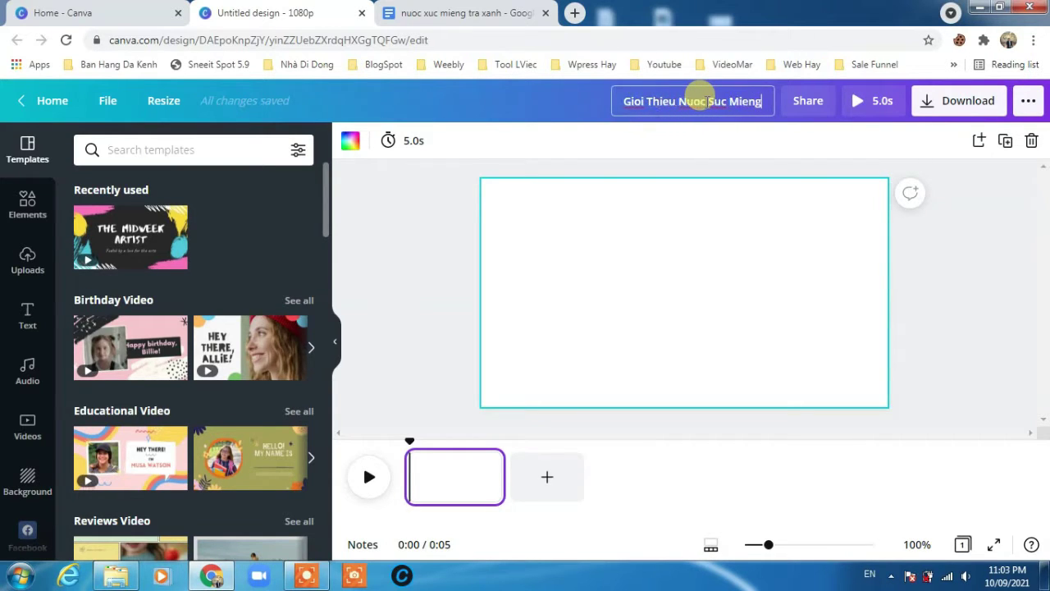
pyautogui.press('Return')
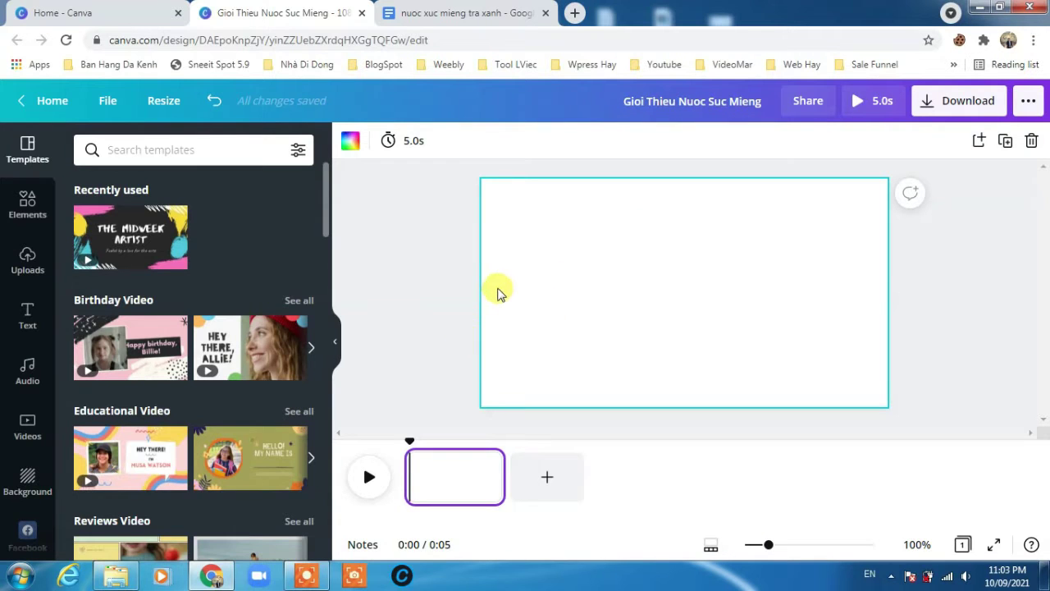
pyautogui.click(551, 286)
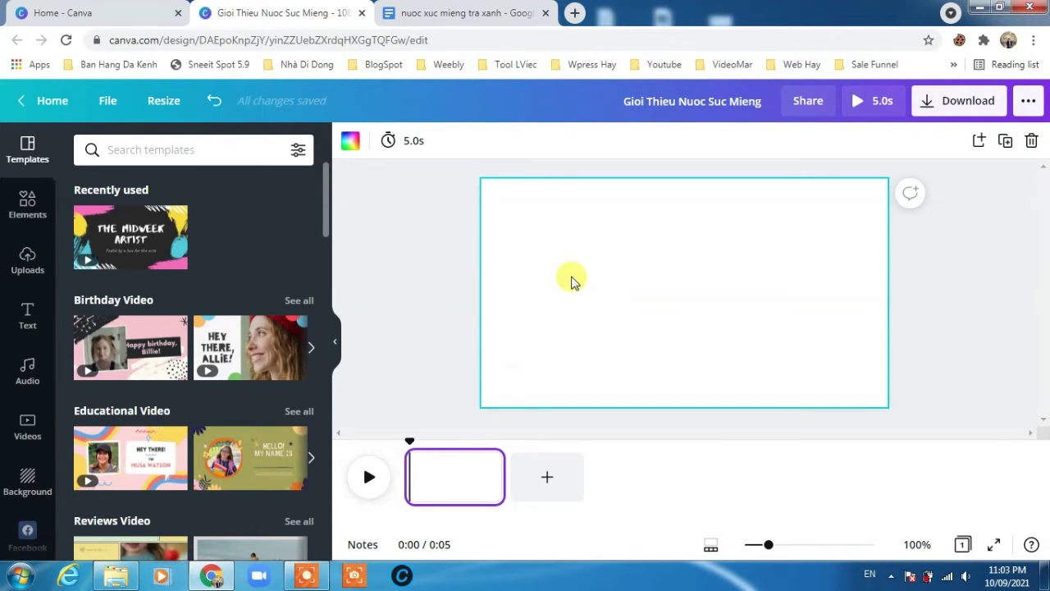
pyautogui.click(708, 278)
pyautogui.click(707, 277)
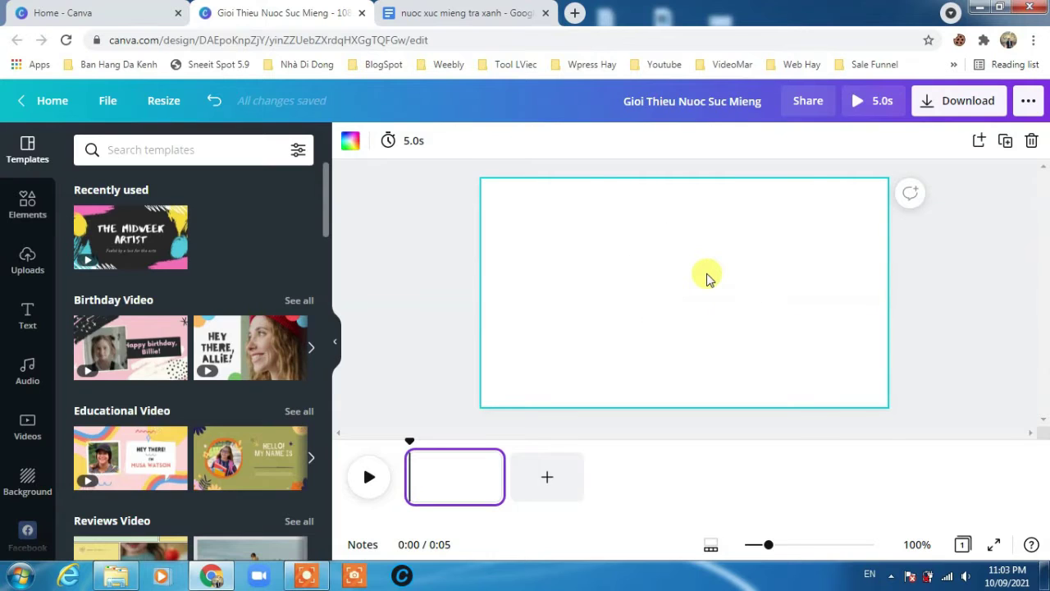
pyautogui.click(707, 278)
pyautogui.click(707, 278)
pyautogui.click(707, 277)
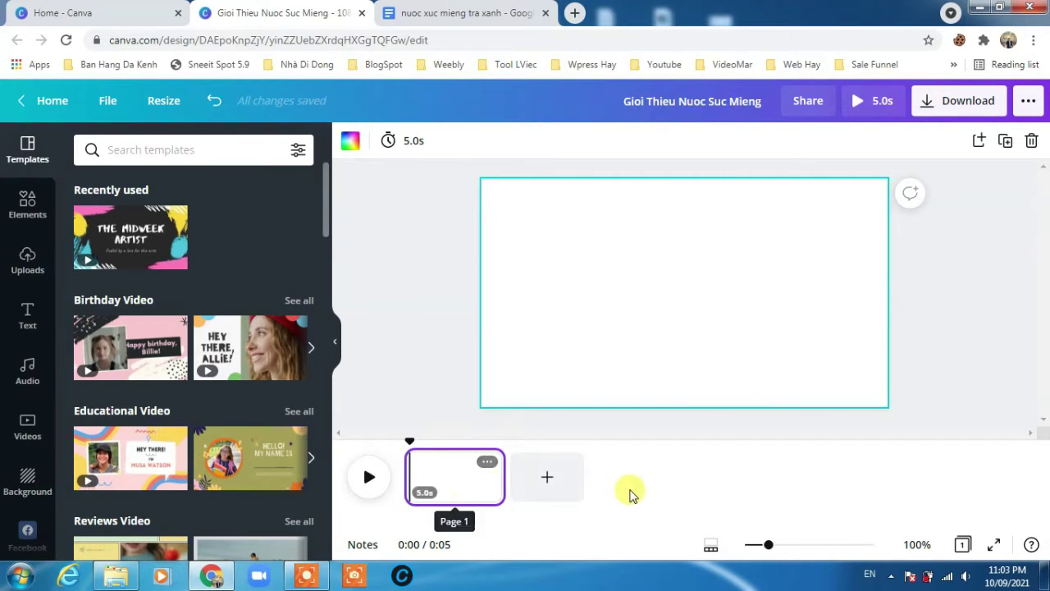
pyautogui.click(974, 471)
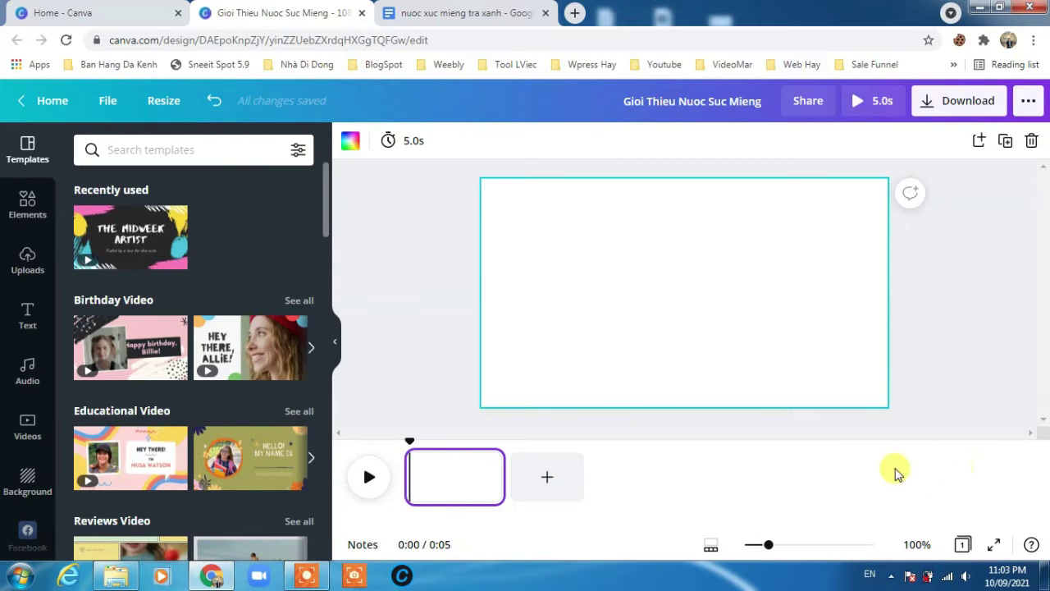
pyautogui.click(661, 144)
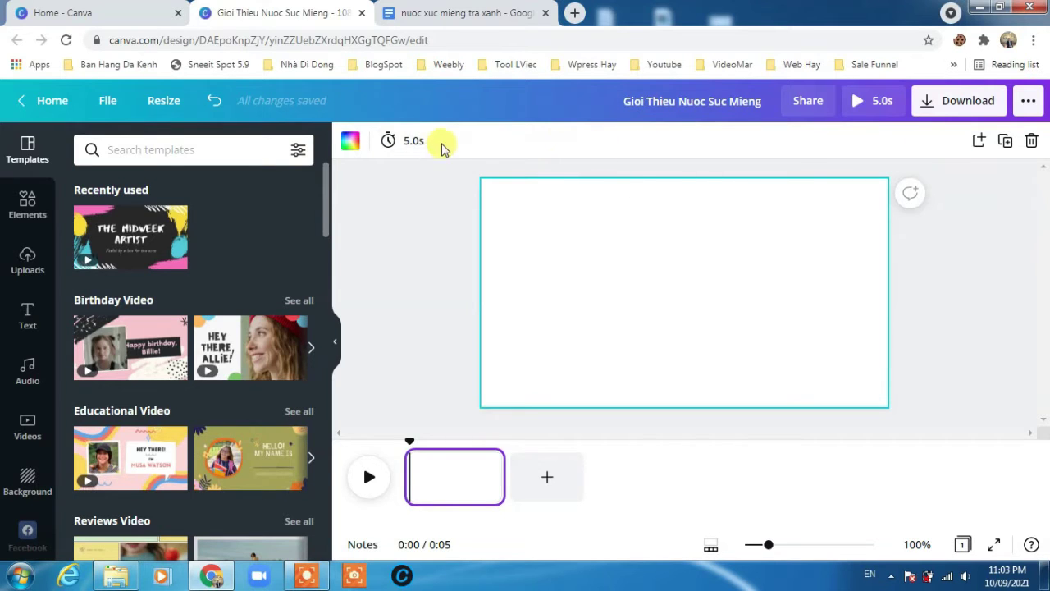
pyautogui.click(788, 146)
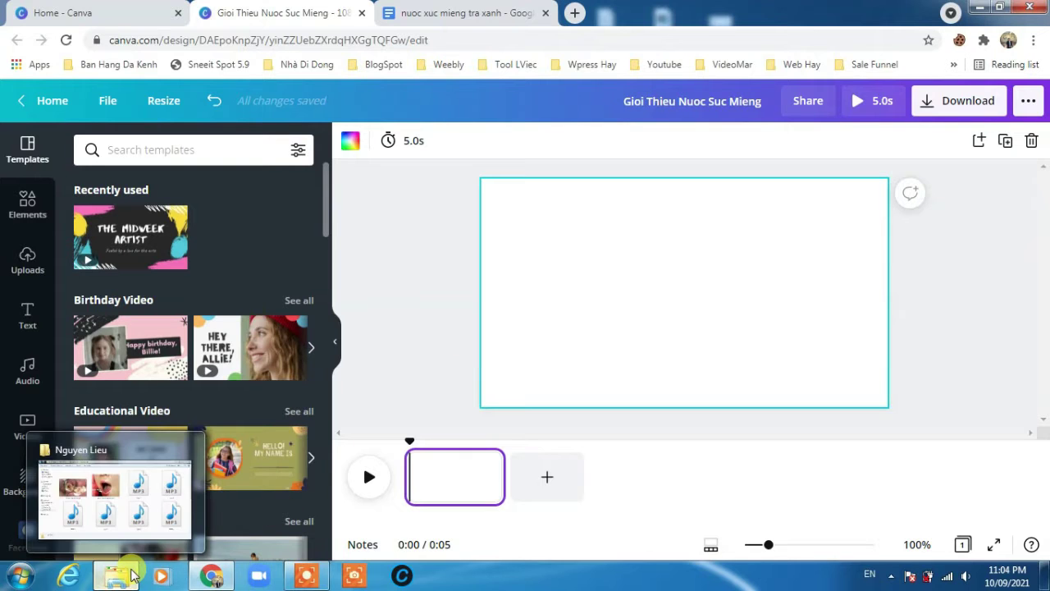
pyautogui.click(45, 450)
pyautogui.doubleClick(247, 208)
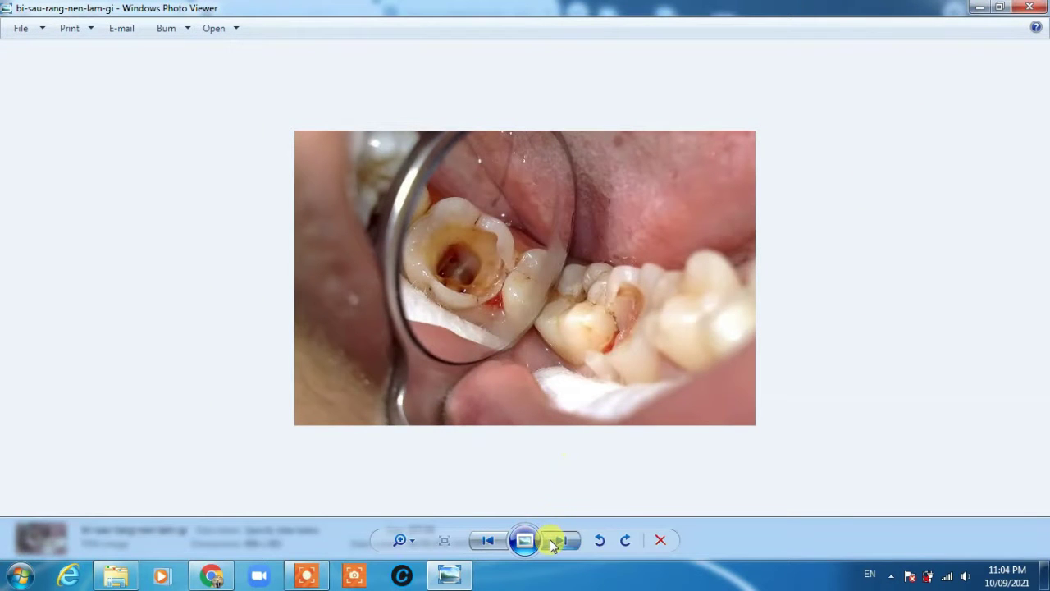
pyautogui.click(555, 541)
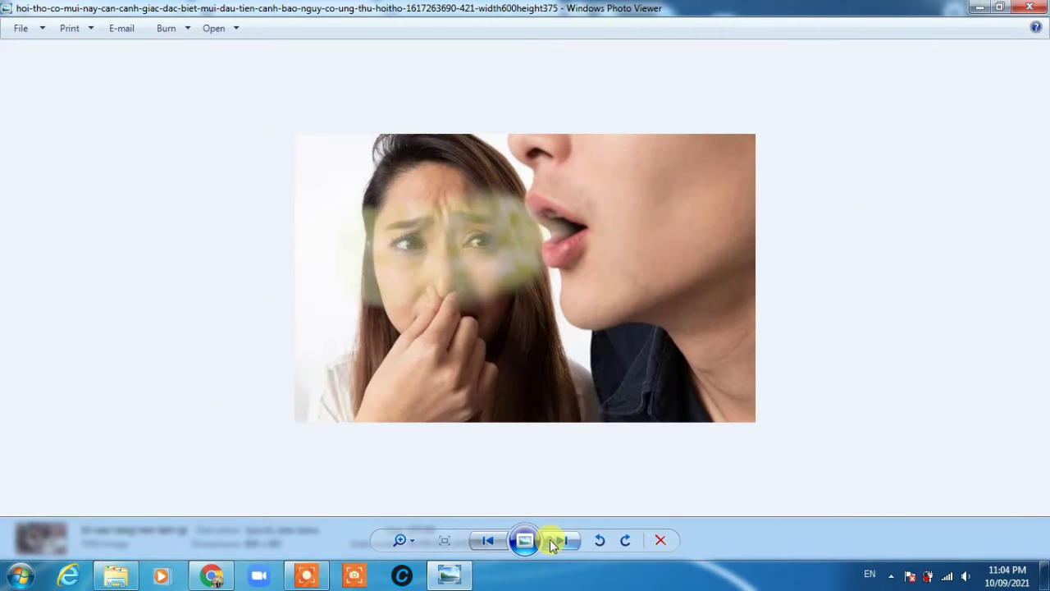
pyautogui.click(1029, 6)
# Step: Examine the media files in the Nguyen Lieu folder, especially the MP3 voice clips doan 1 to doan 6
pyautogui.click(663, 229)
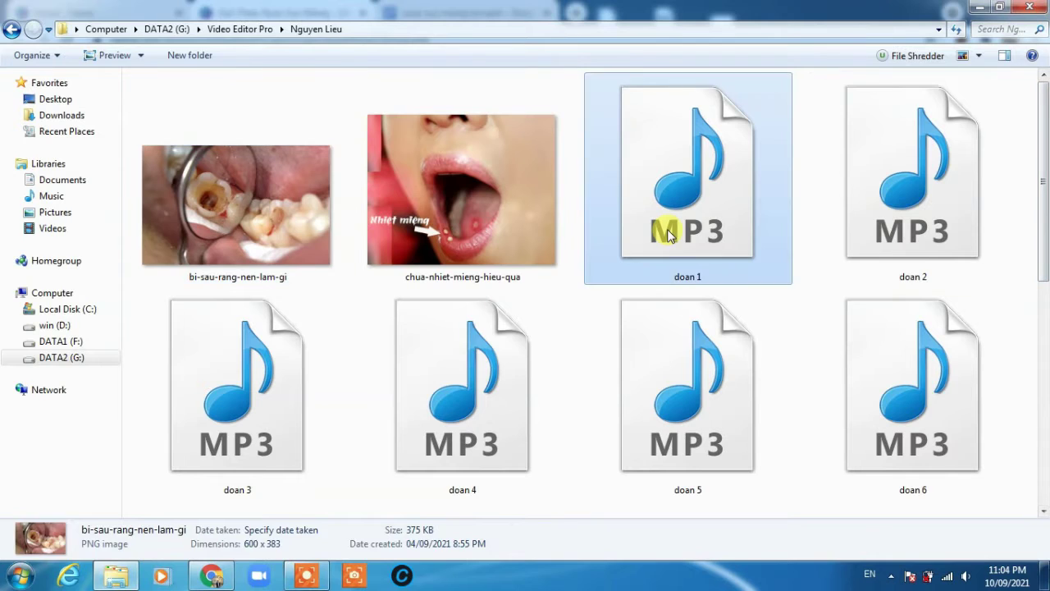
pyautogui.click(940, 224)
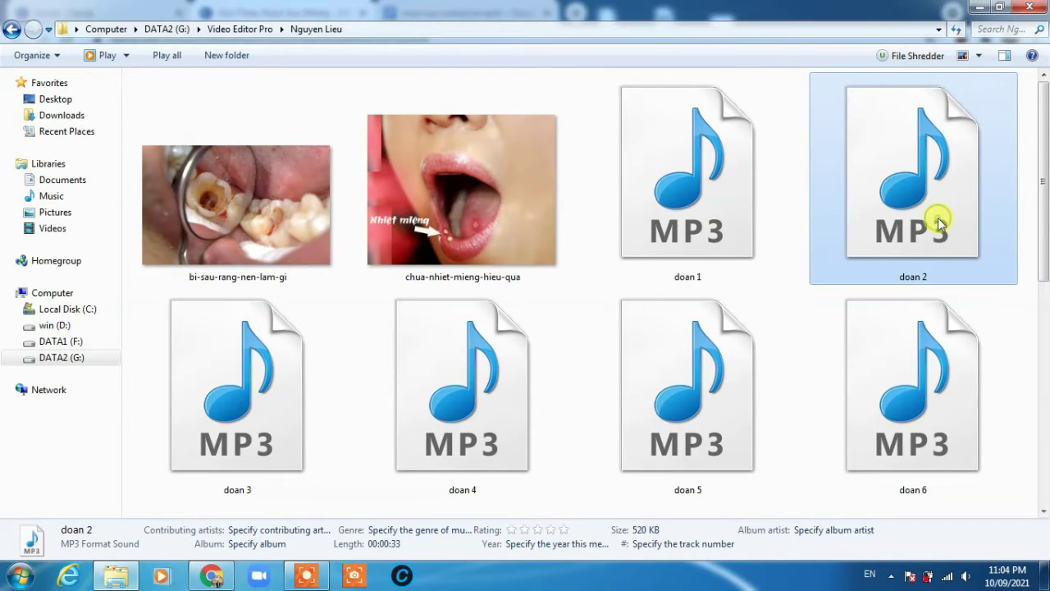
pyautogui.click(720, 236)
pyautogui.click(994, 380)
pyautogui.click(704, 408)
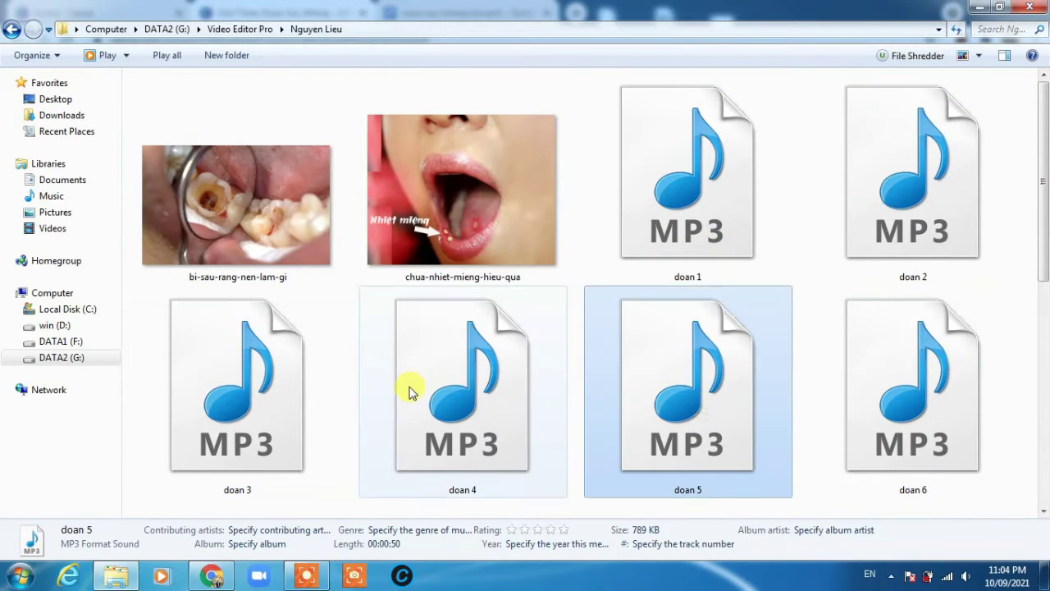
pyautogui.click(234, 397)
pyautogui.scroll(-3, 649, 399)
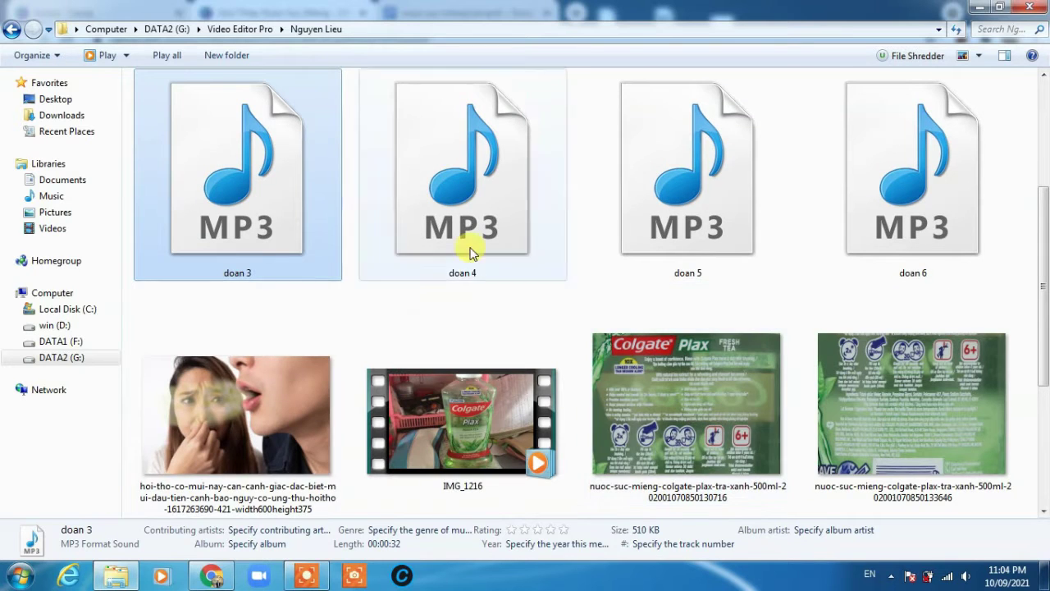
pyautogui.scroll(3, 832, 282)
pyautogui.scroll(-3, 858, 328)
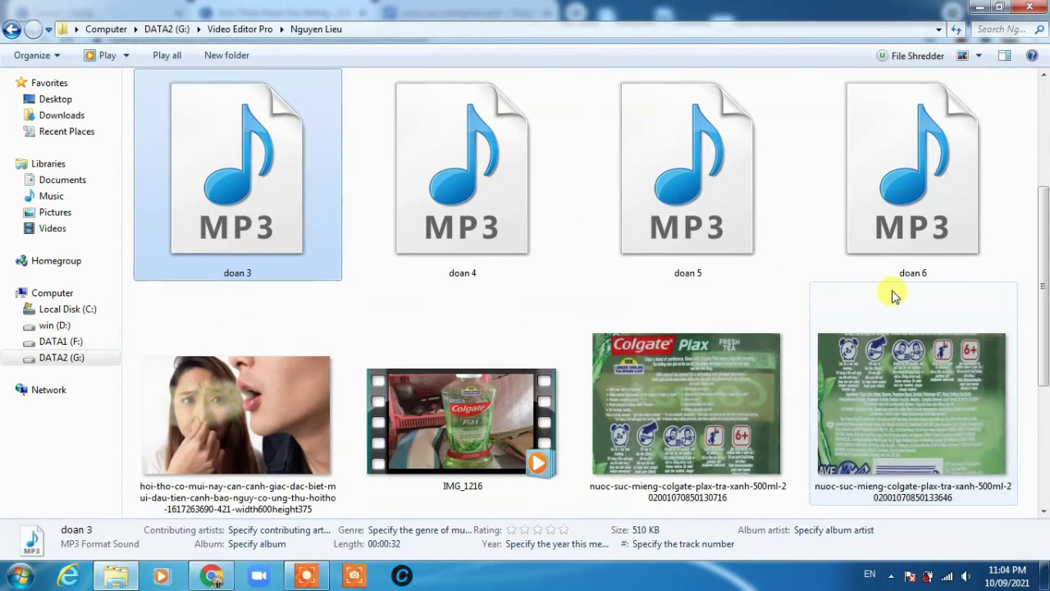
pyautogui.scroll(3, 895, 295)
pyautogui.click(714, 220)
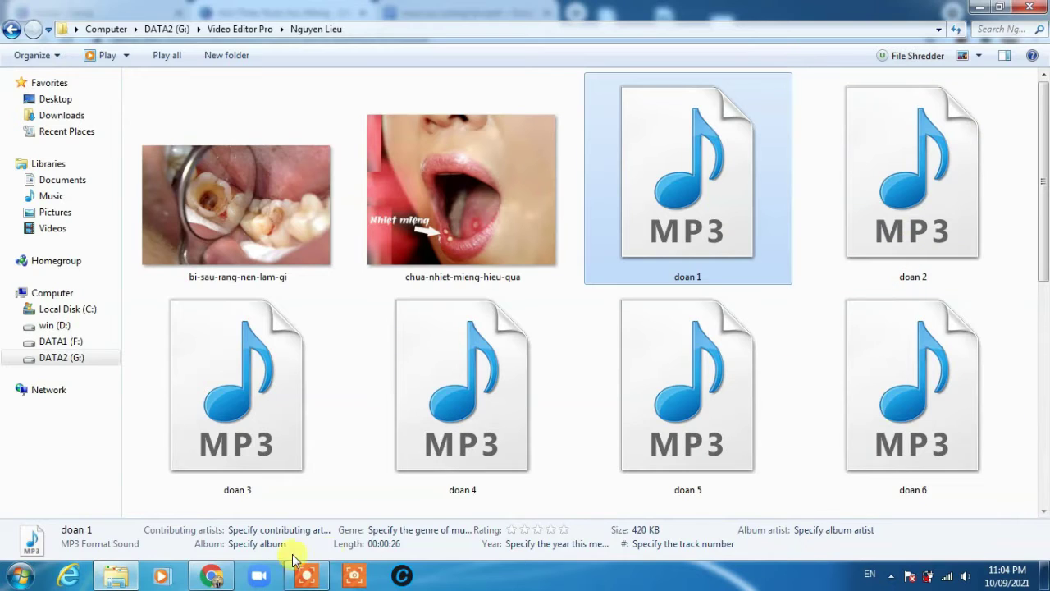
# Step: Switch to the "nuoc xuc mieng tra xanh" Google Docs script and highlight the introduction and the start of the halitosis paragraph
pyautogui.click(211, 576)
pyautogui.click(435, 10)
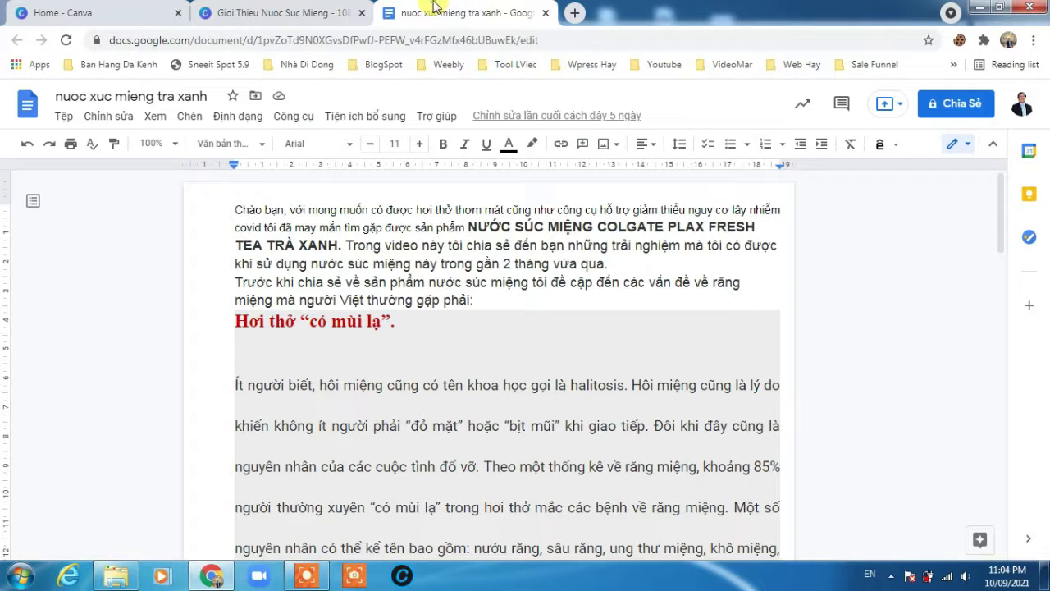
pyautogui.moveTo(234, 210); pyautogui.dragTo(526, 294)
pyautogui.moveTo(245, 385); pyautogui.dragTo(382, 470)
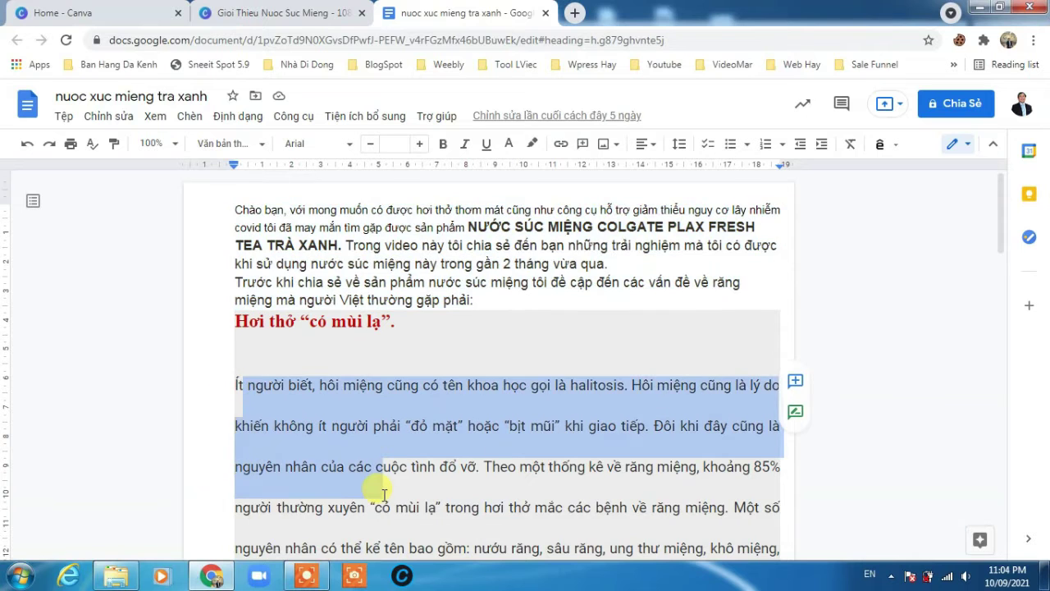
# Step: Switch from the Google Docs script to the Nguyen Lieu folder in File Explorer and look through its media files
pyautogui.scroll(-2, 377, 471)
pyautogui.click(989, 6)
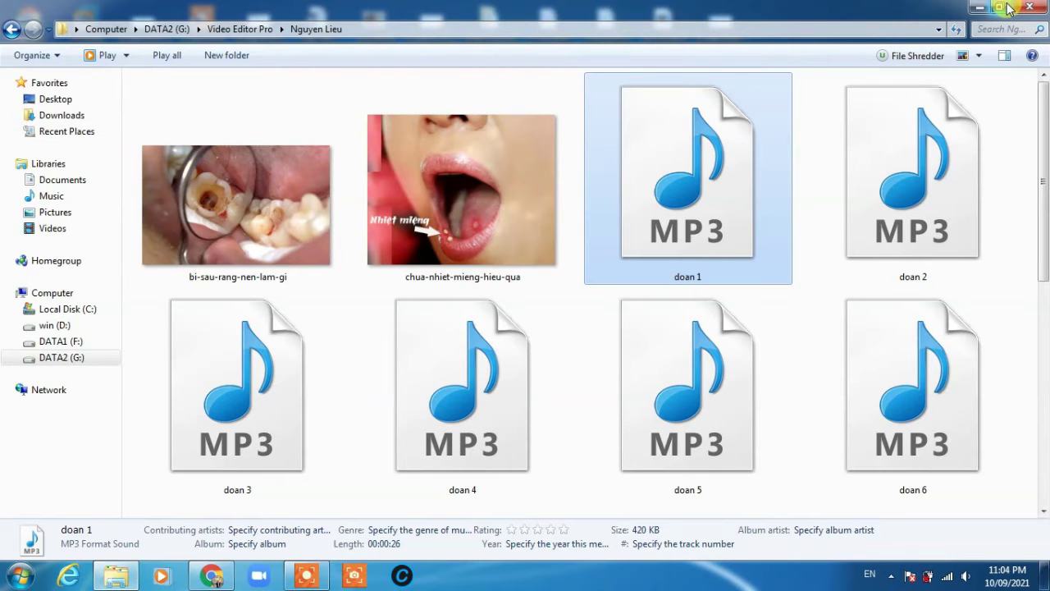
pyautogui.scroll(-5, 528, 406)
pyautogui.scroll(5, 527, 406)
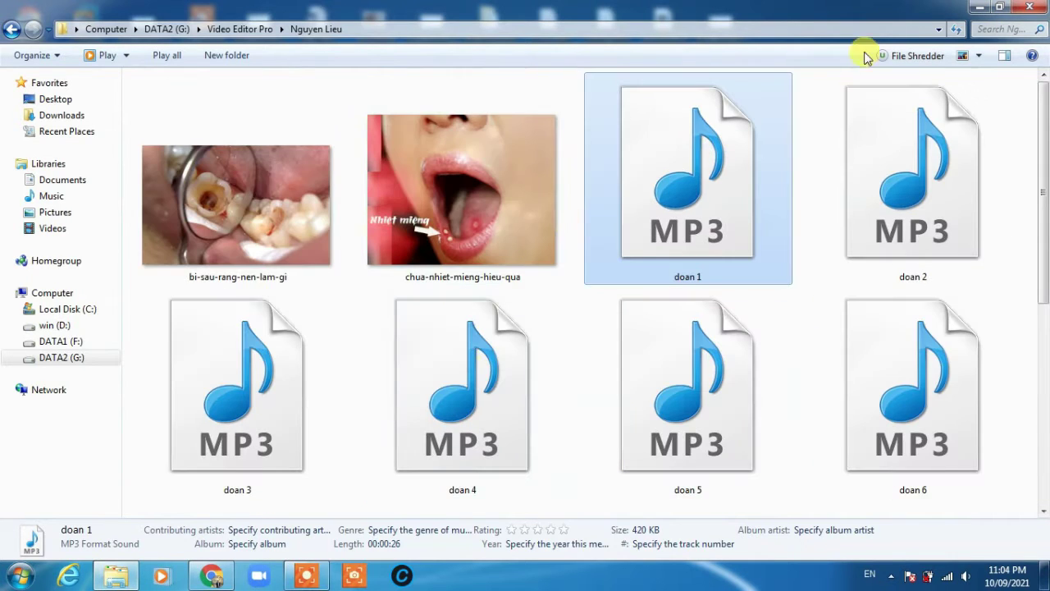
pyautogui.click(1001, 8)
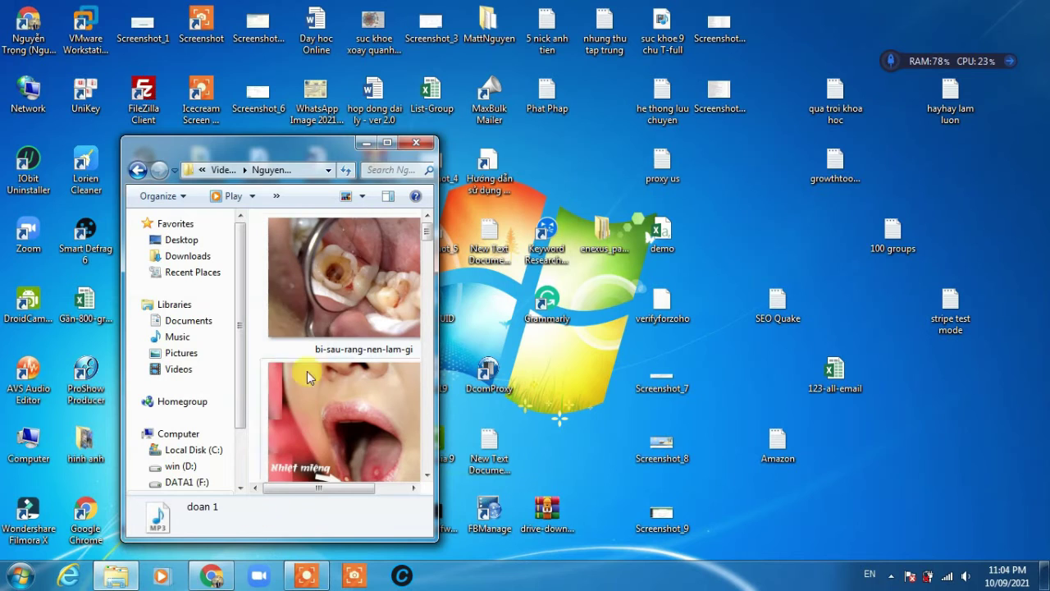
pyautogui.doubleClick(392, 145)
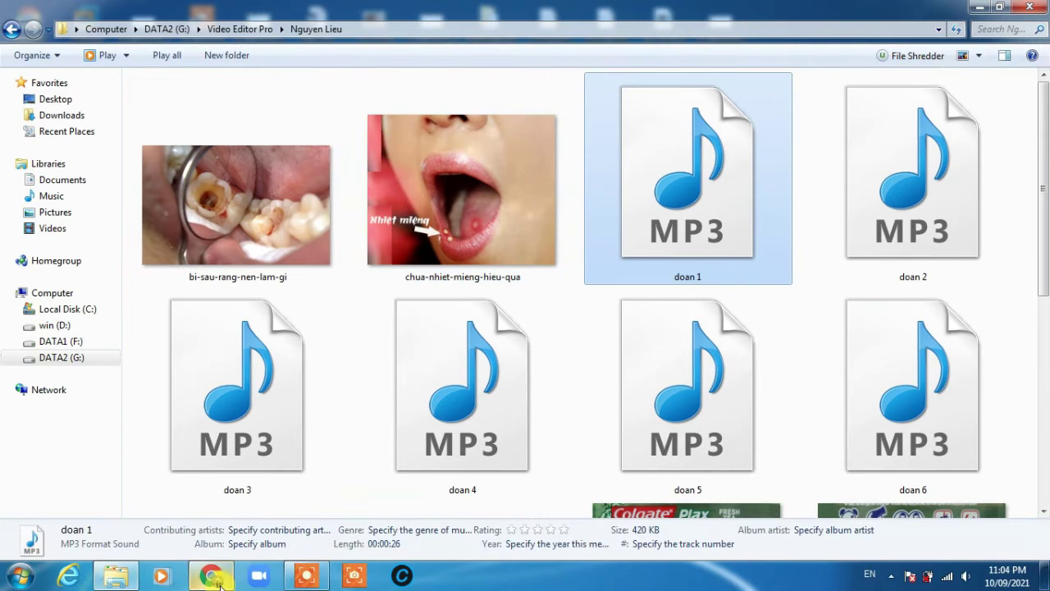
# Step: Switch to the Gioi Thieu Nuoc Suc Mieng design in Canva and view the uploaded images, videos and audio
pyautogui.click(212, 576)
pyautogui.click(224, 10)
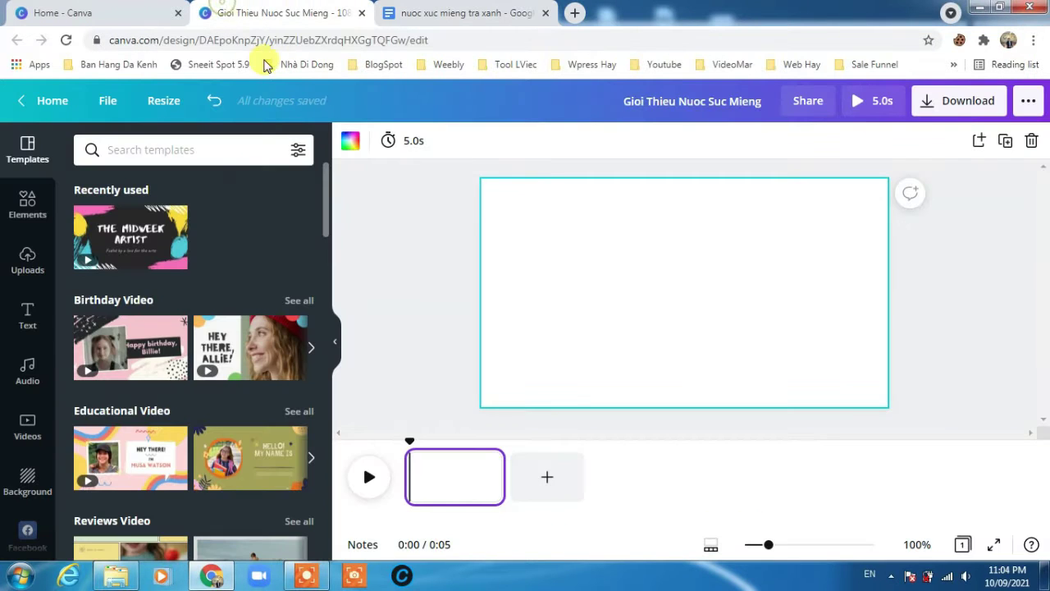
pyautogui.click(38, 273)
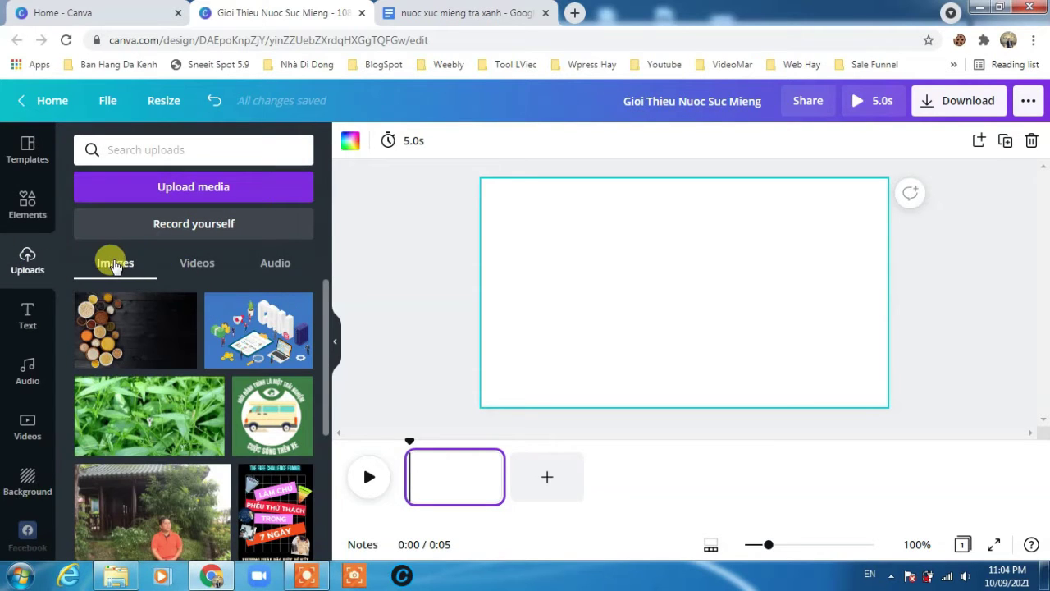
pyautogui.click(201, 265)
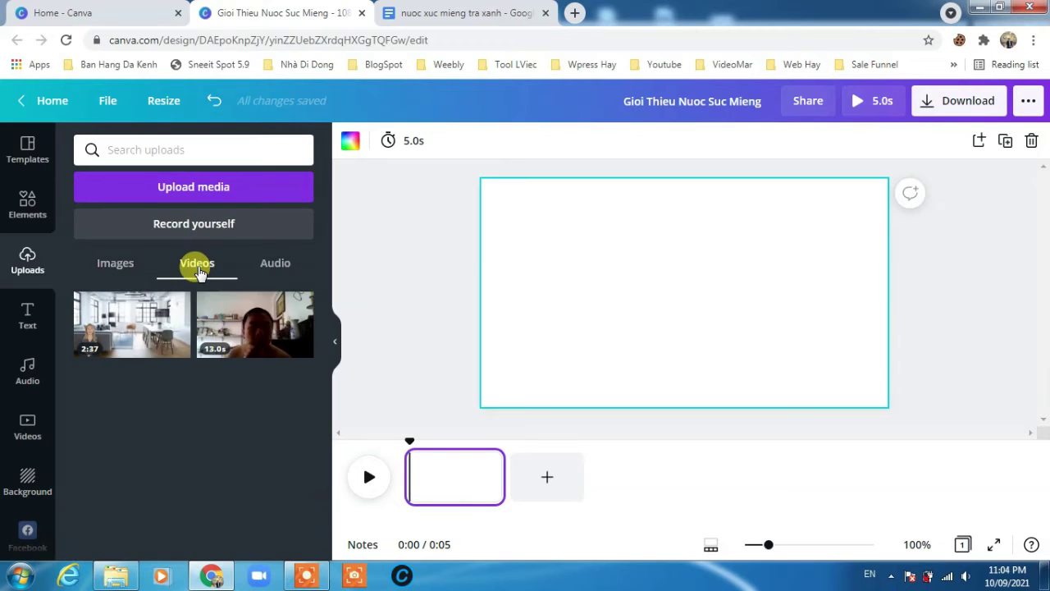
pyautogui.click(113, 264)
pyautogui.click(273, 264)
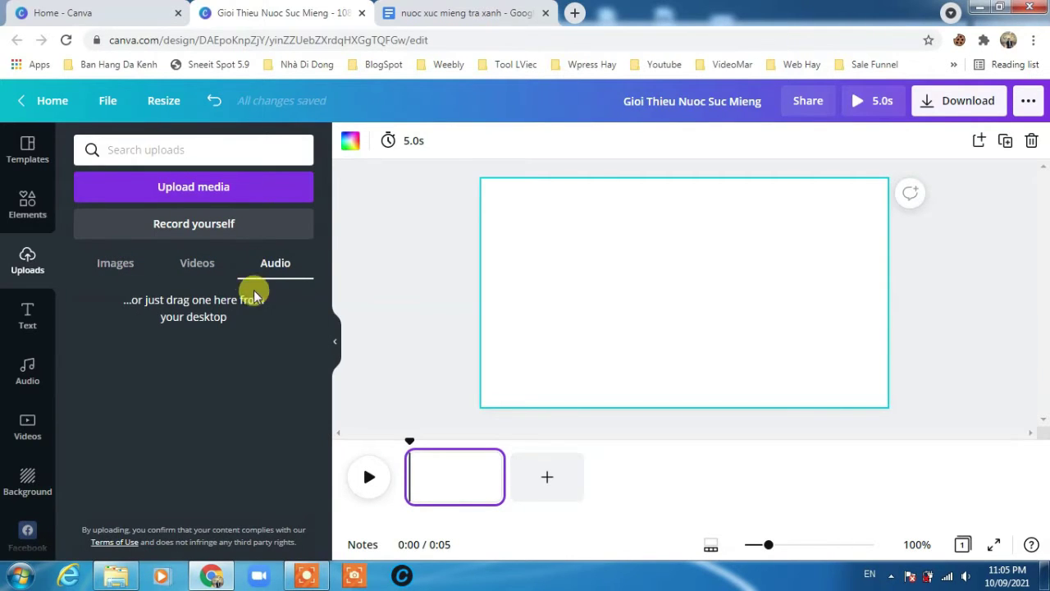
pyautogui.click(112, 271)
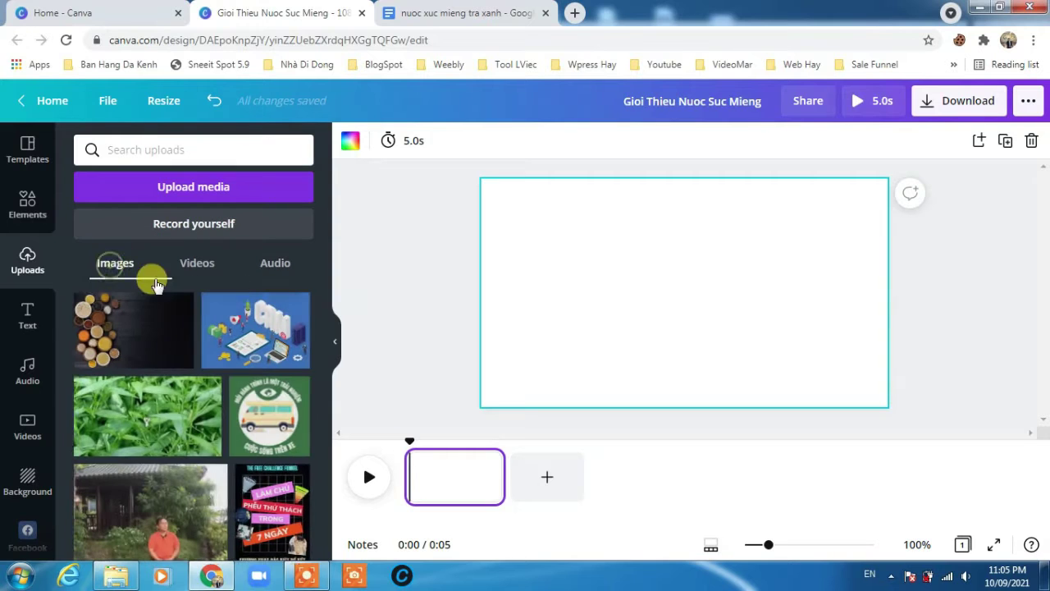
# Step: Switch to the Nguyen Lieu folder and arrange a widened, non-maximized File Explorer window beside Canva's image uploads
pyautogui.click(115, 575)
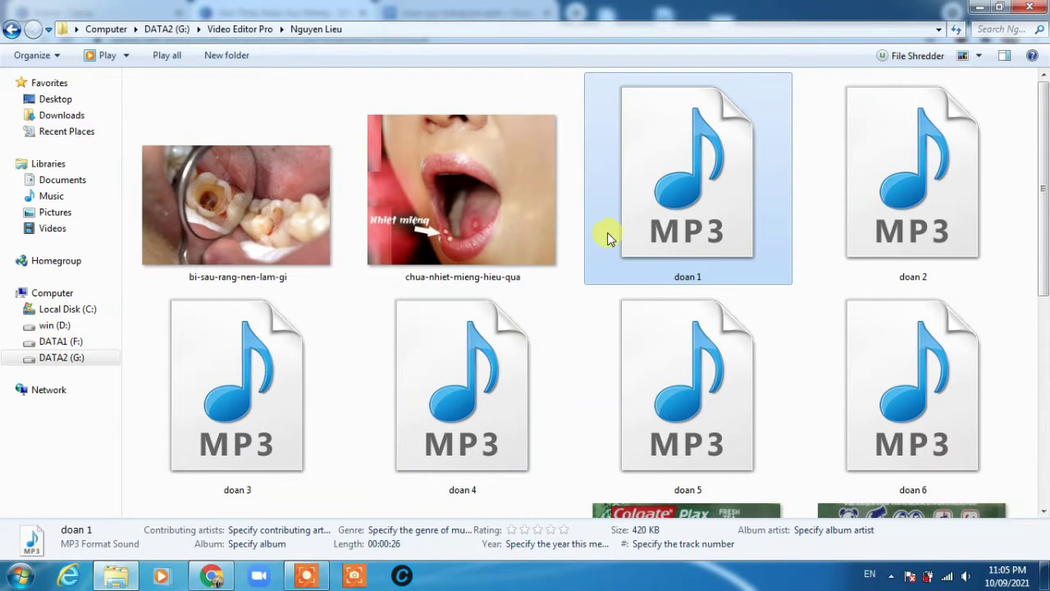
pyautogui.click(1005, 8)
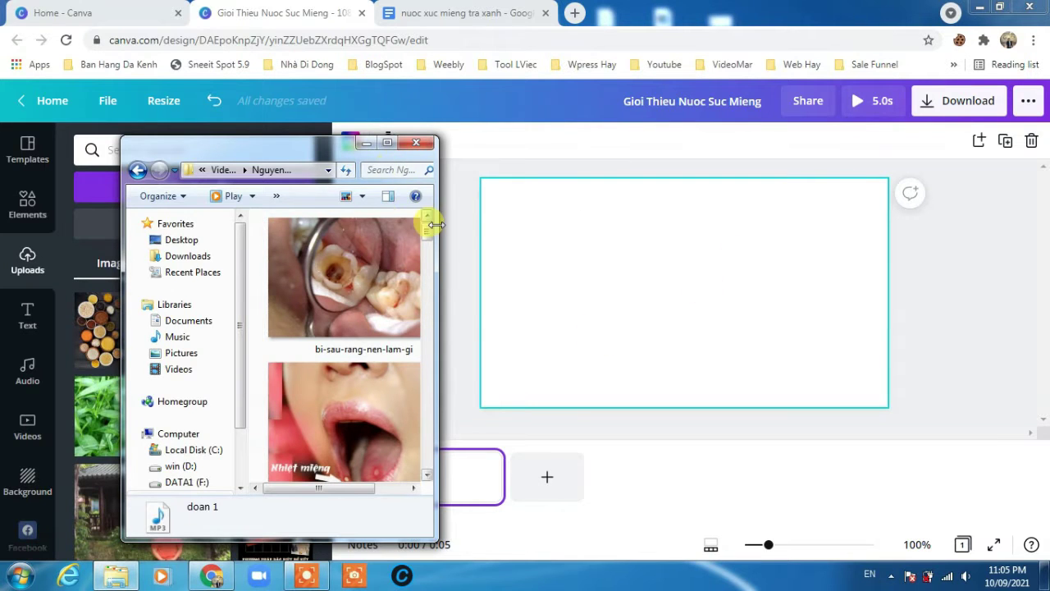
pyautogui.moveTo(436, 224); pyautogui.dragTo(903, 206)
pyautogui.moveTo(542, 155); pyautogui.dragTo(757, 87)
# Step: Select all nine images in the Nguyen Lieu folder, leaving out the MP3 clips and the IMG_1216 video, and upload them to Canva's image uploads
pyautogui.click(541, 260)
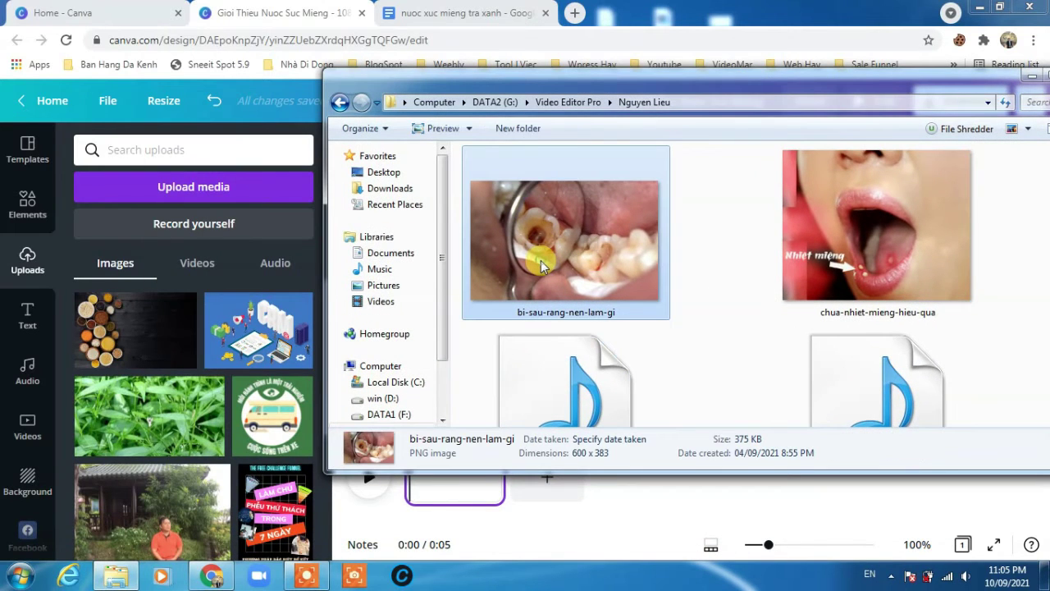
pyautogui.keyDown('ctrl'); pyautogui.click(887, 259); pyautogui.keyUp('ctrl')
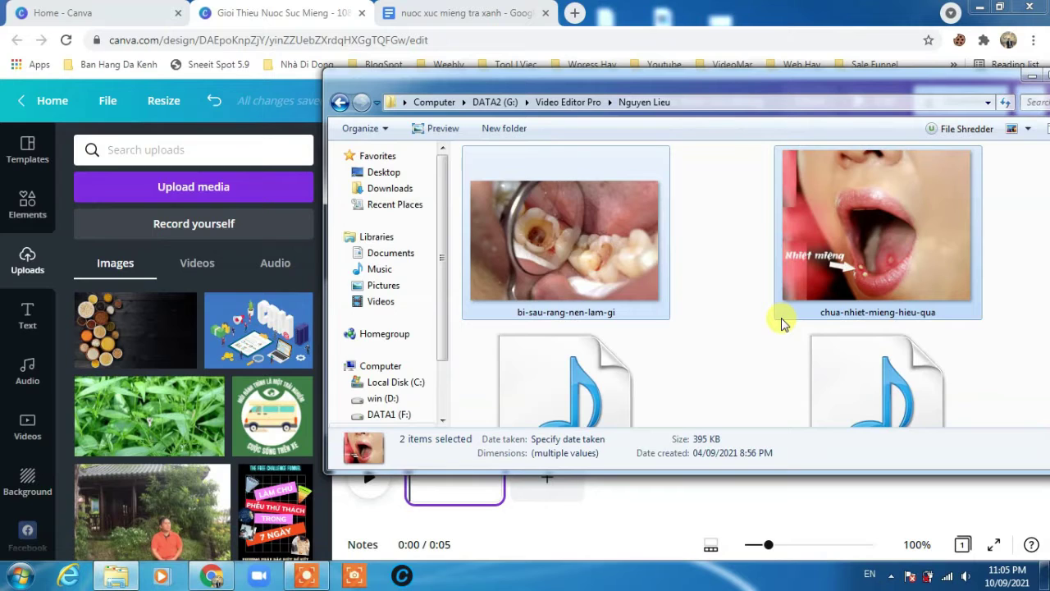
pyautogui.scroll(-6, 781, 328)
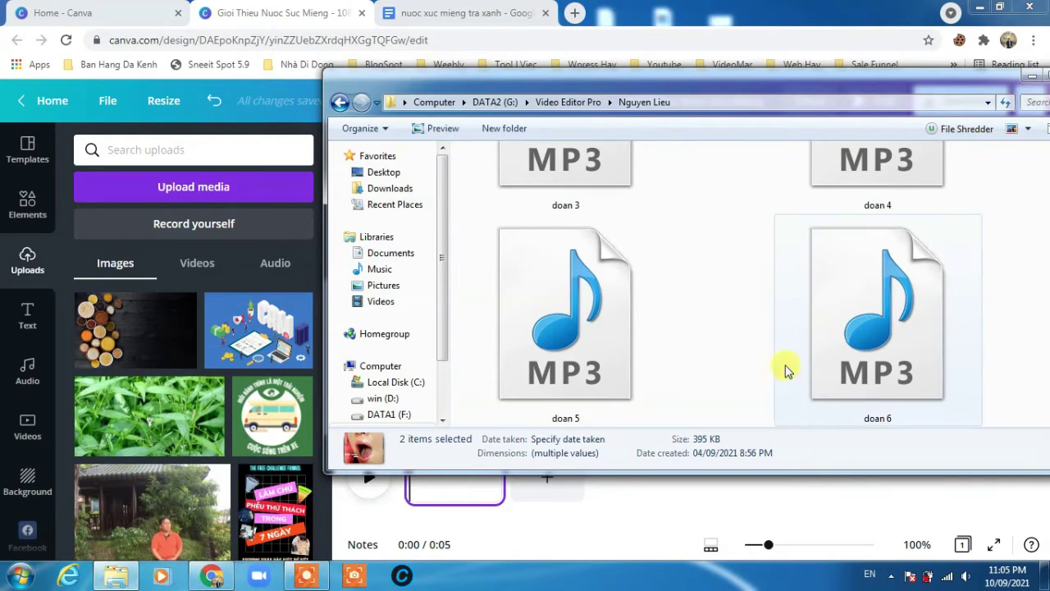
pyautogui.scroll(-3, 785, 370)
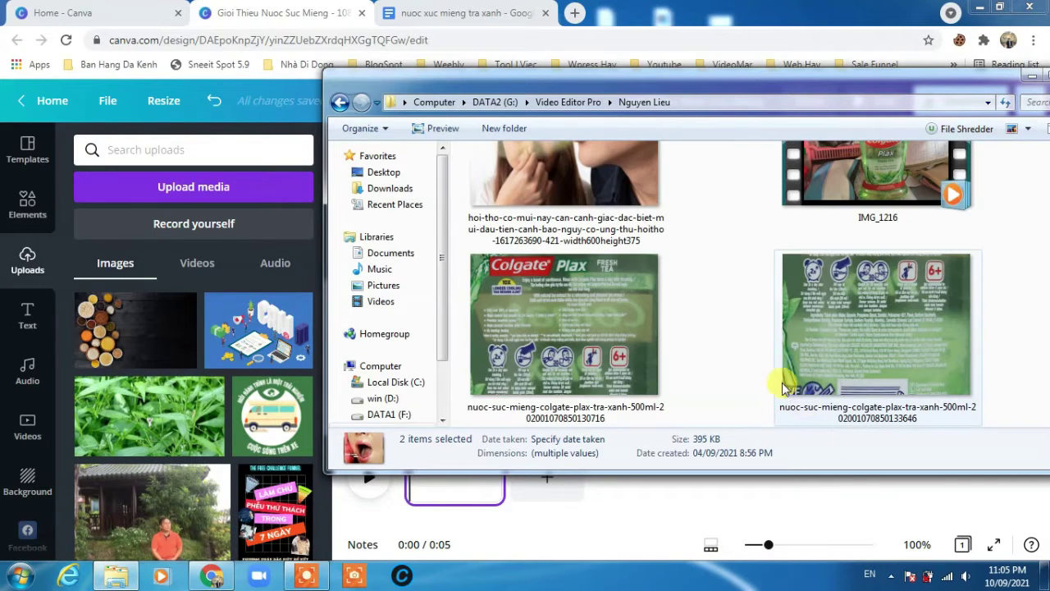
pyautogui.keyDown('ctrl'); pyautogui.click(584, 179); pyautogui.keyUp('ctrl')
pyautogui.keyDown('ctrl'); pyautogui.click(549, 353); pyautogui.keyUp('ctrl')
pyautogui.keyDown('ctrl'); pyautogui.click(825, 352); pyautogui.keyUp('ctrl')
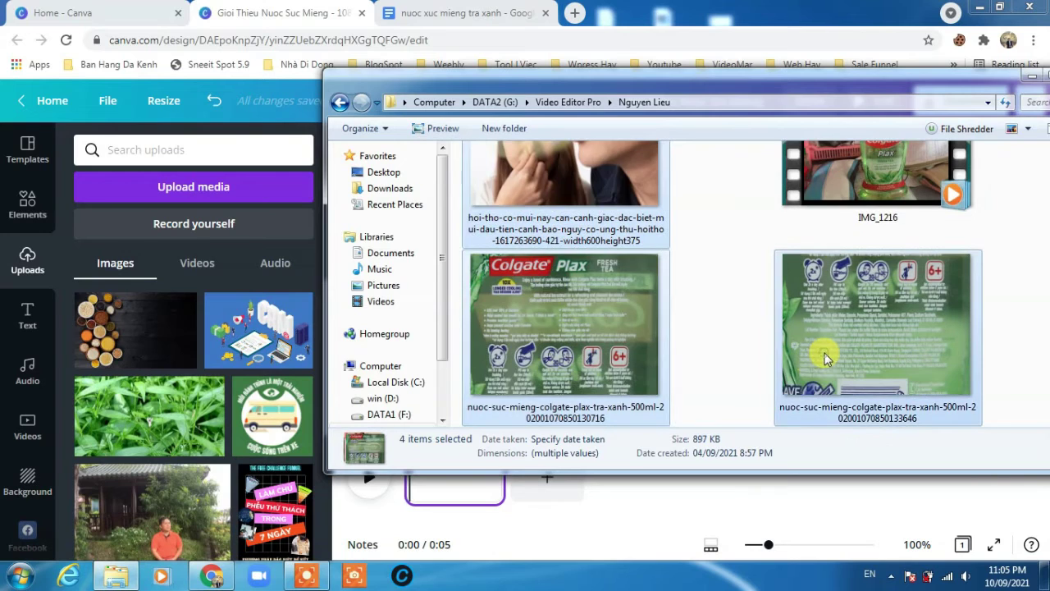
pyautogui.scroll(-3, 719, 380)
pyautogui.keyDown('ctrl'); pyautogui.click(592, 246); pyautogui.keyUp('ctrl')
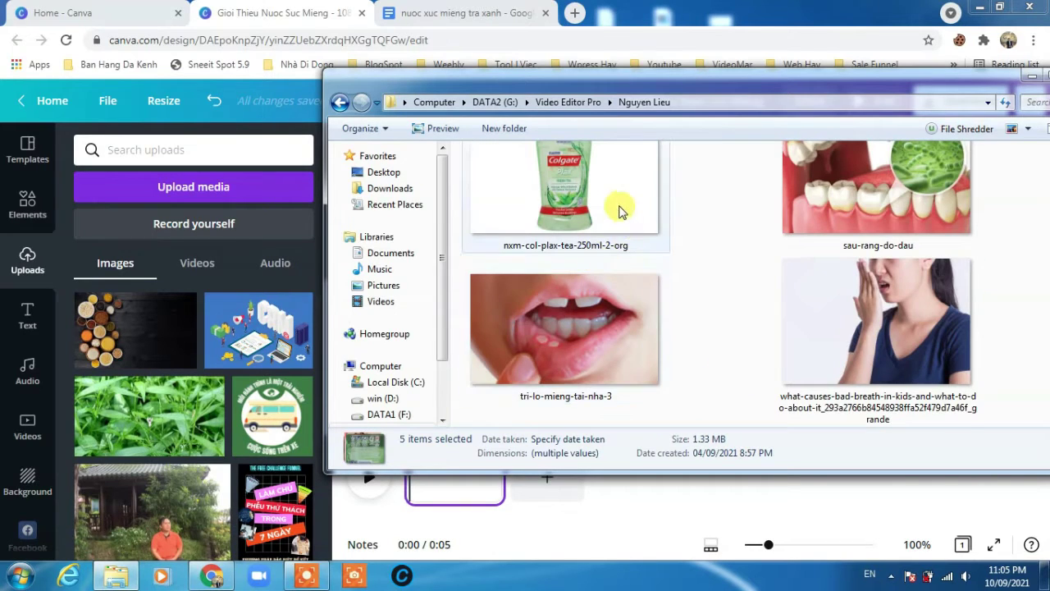
pyautogui.scroll(1, 620, 212)
pyautogui.keyDown('ctrl'); pyautogui.click(852, 208); pyautogui.keyUp('ctrl')
pyautogui.keyDown('ctrl'); pyautogui.click(813, 382); pyautogui.keyUp('ctrl')
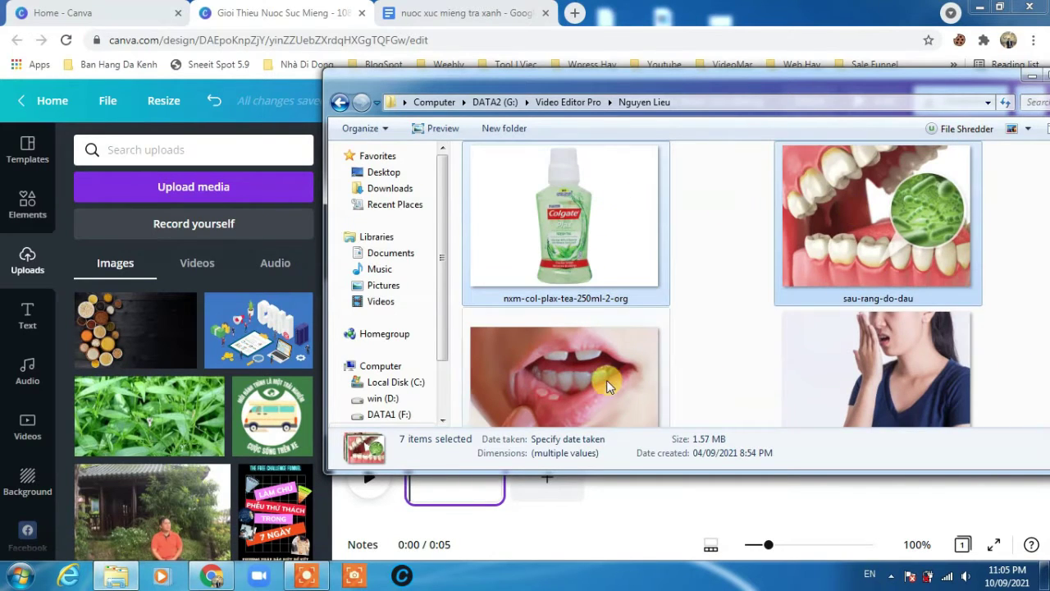
pyautogui.scroll(-1, 607, 380)
pyautogui.keyDown('ctrl'); pyautogui.click(607, 344); pyautogui.keyUp('ctrl')
pyautogui.keyDown('ctrl'); pyautogui.click(847, 354); pyautogui.keyUp('ctrl')
pyautogui.scroll(4, 718, 384)
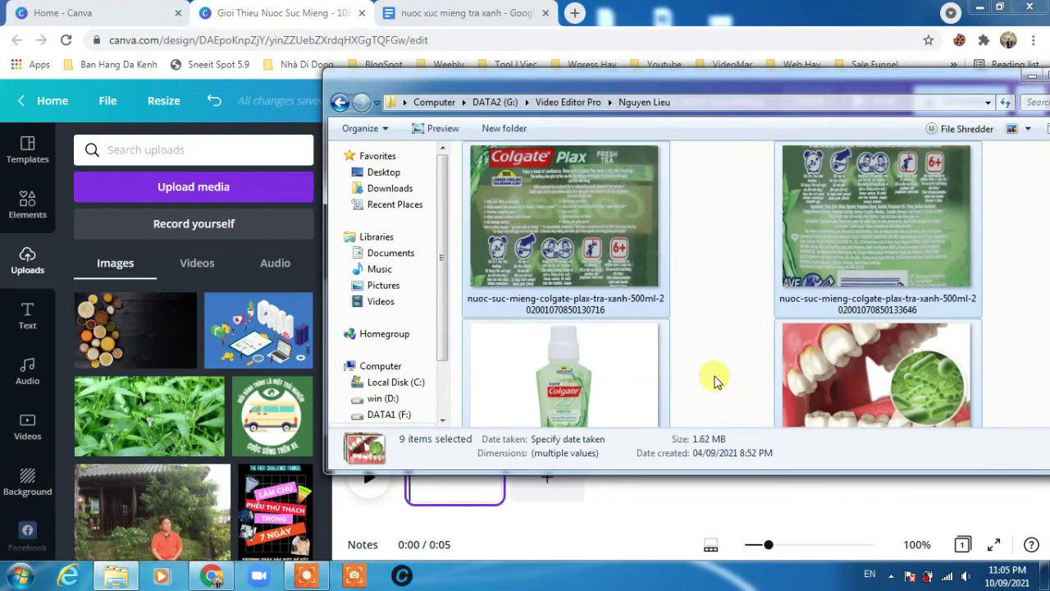
pyautogui.moveTo(527, 235); pyautogui.dragTo(174, 346)
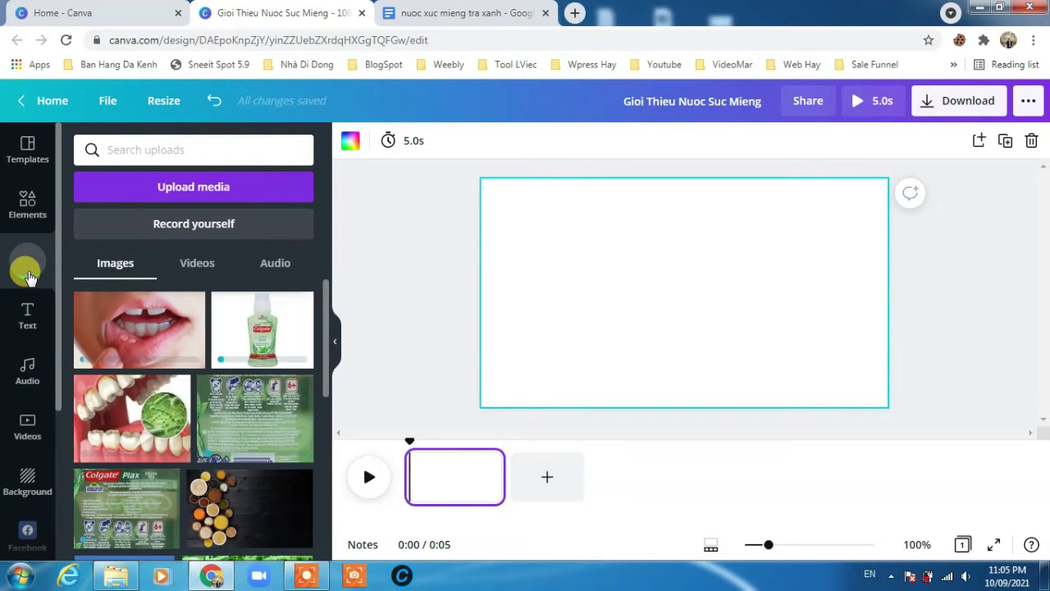
pyautogui.click(27, 275)
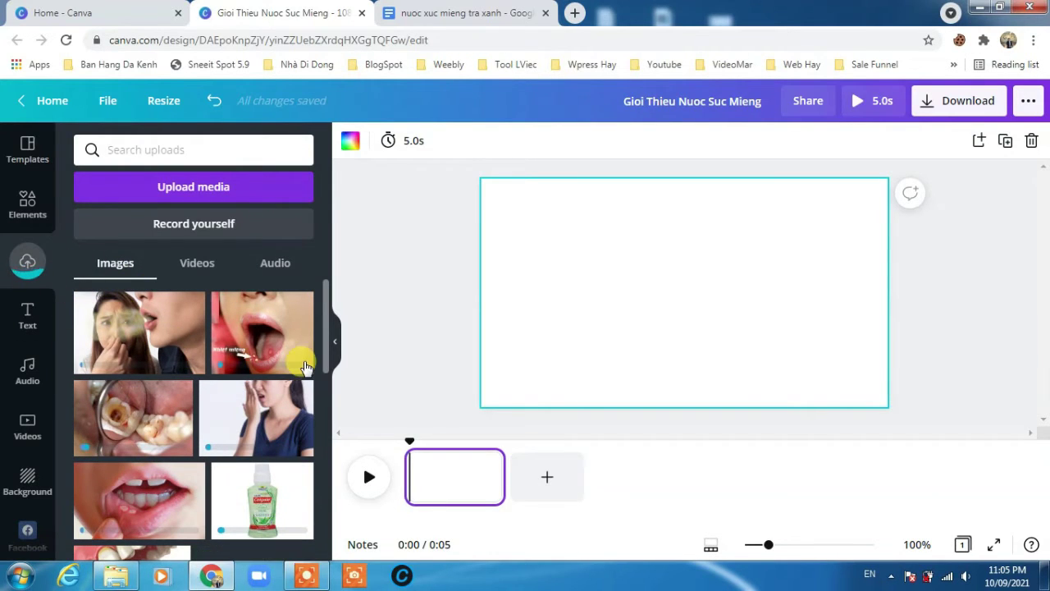
pyautogui.scroll(-3, 285, 407)
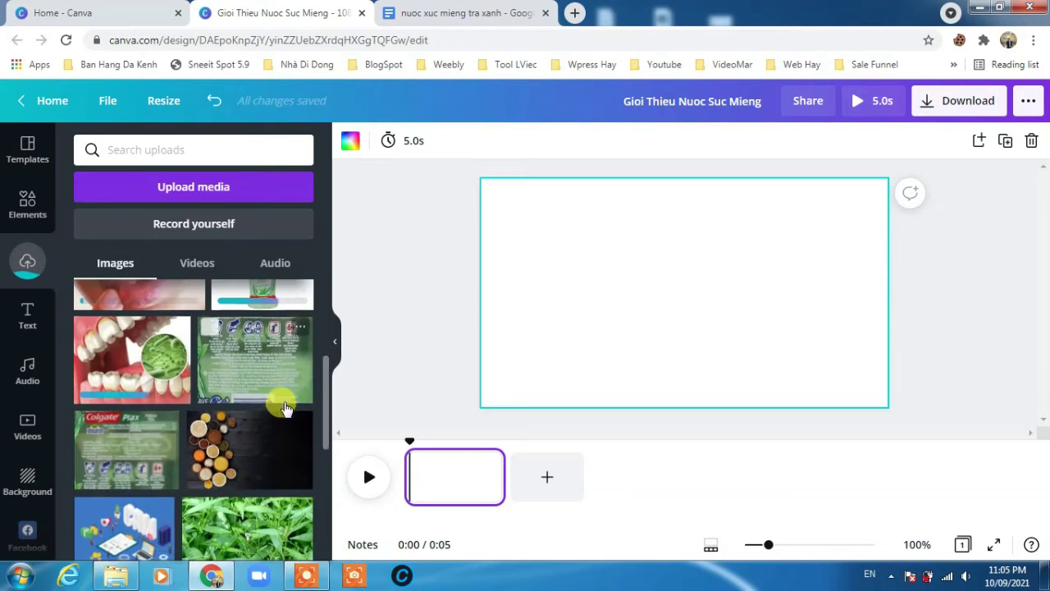
# Step: Review the files in the Nguyen Lieu folder in a maximized File Explorer window, restore its size and return to the Canva design
pyautogui.click(115, 575)
pyautogui.doubleClick(1013, 82)
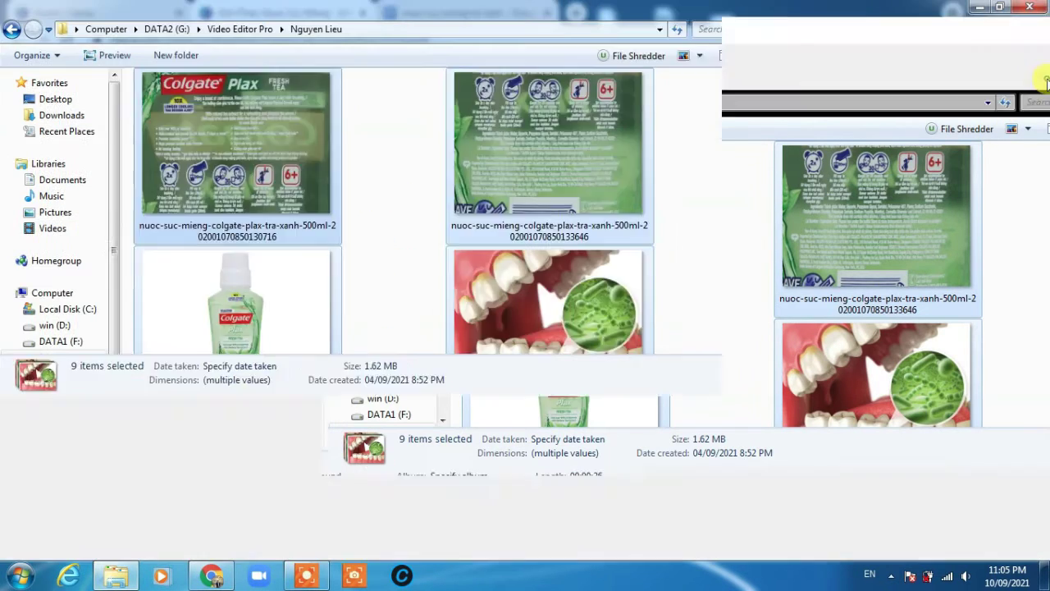
pyautogui.scroll(4, 704, 275)
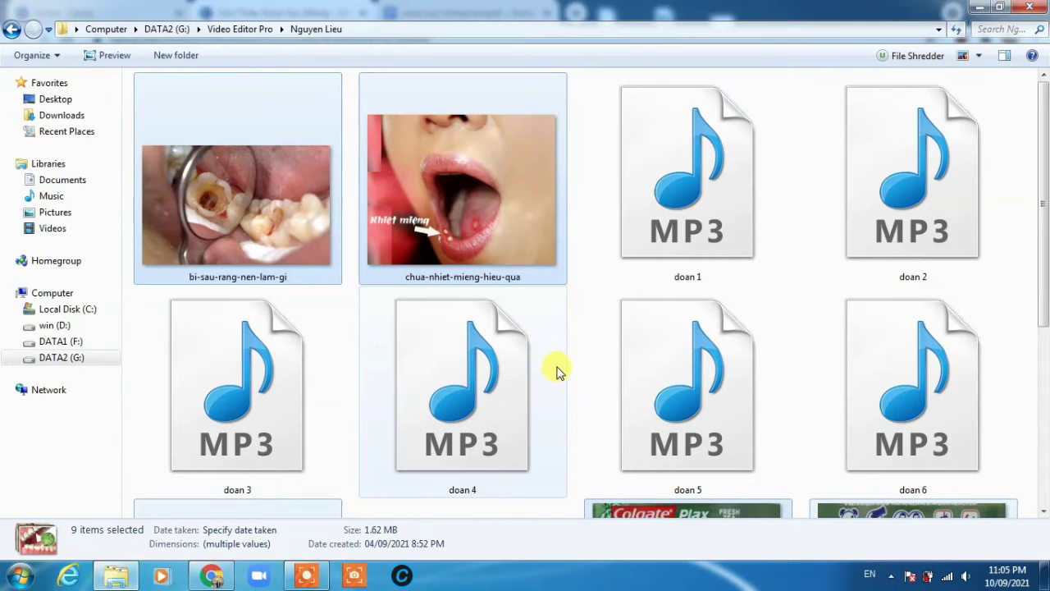
pyautogui.scroll(-2, 557, 372)
pyautogui.scroll(-2, 634, 423)
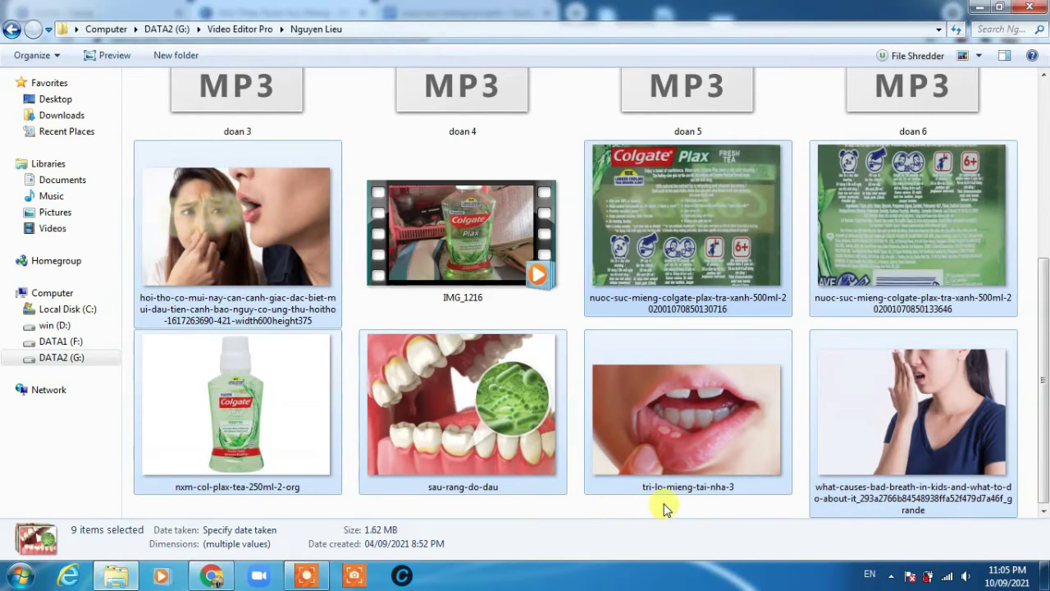
pyautogui.click(999, 6)
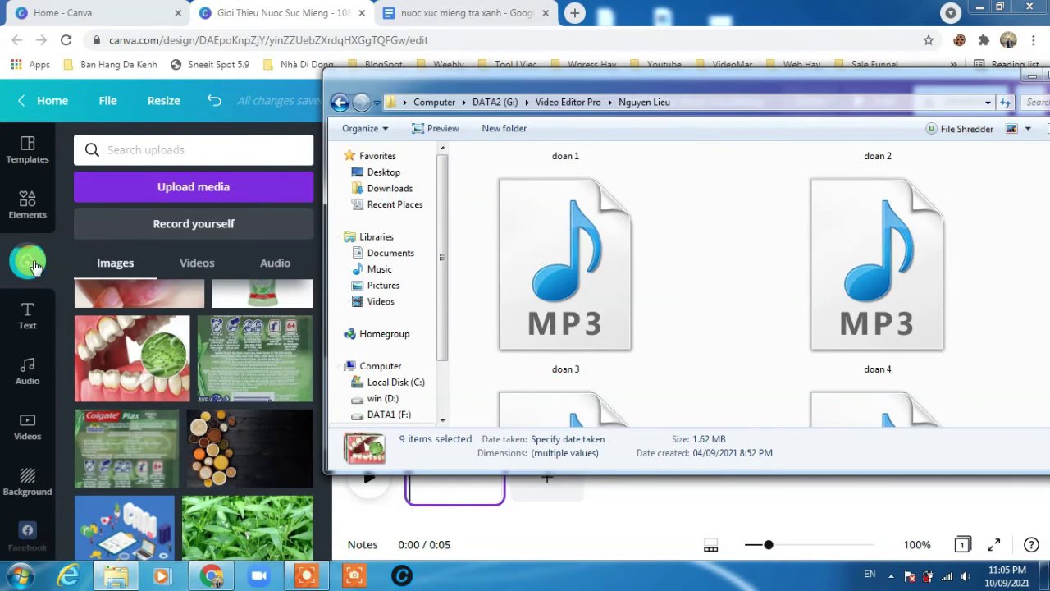
pyautogui.click(602, 528)
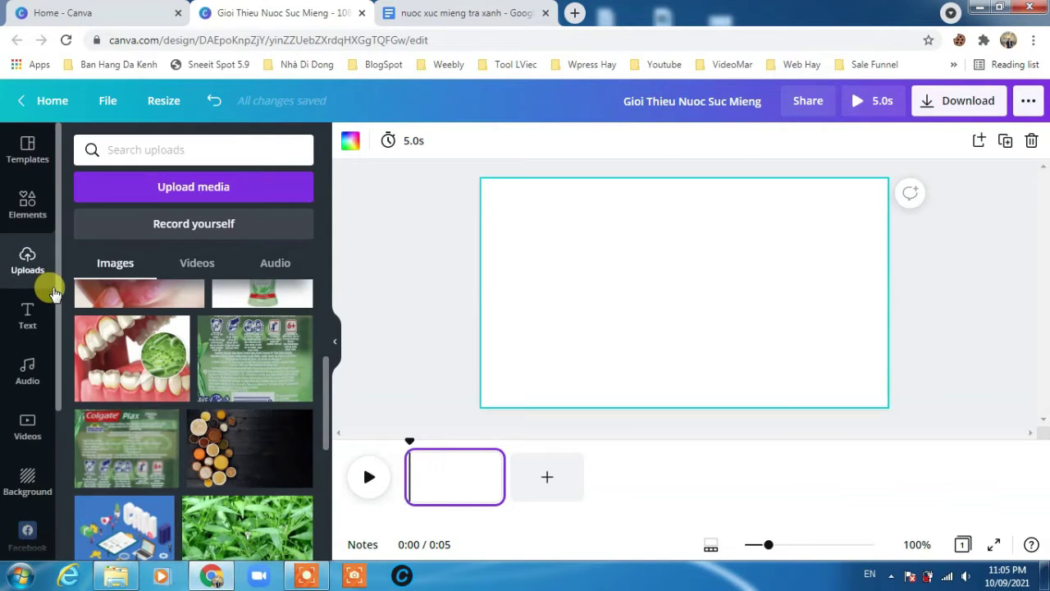
pyautogui.click(190, 263)
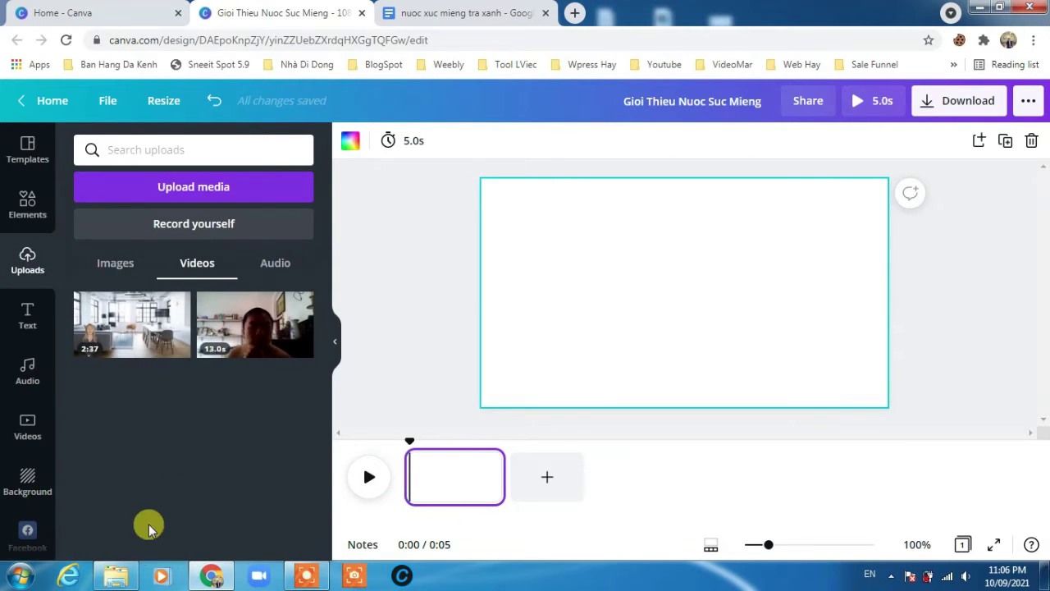
pyautogui.click(116, 575)
pyautogui.moveTo(944, 91); pyautogui.dragTo(850, 78)
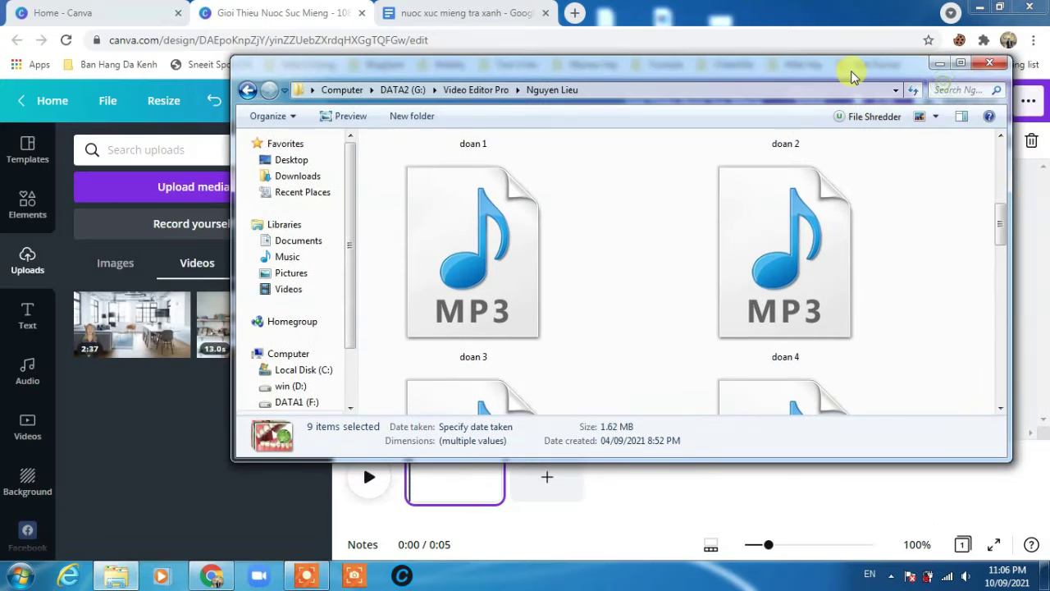
pyautogui.moveTo(1007, 234); pyautogui.dragTo(978, 298)
pyautogui.click(786, 214)
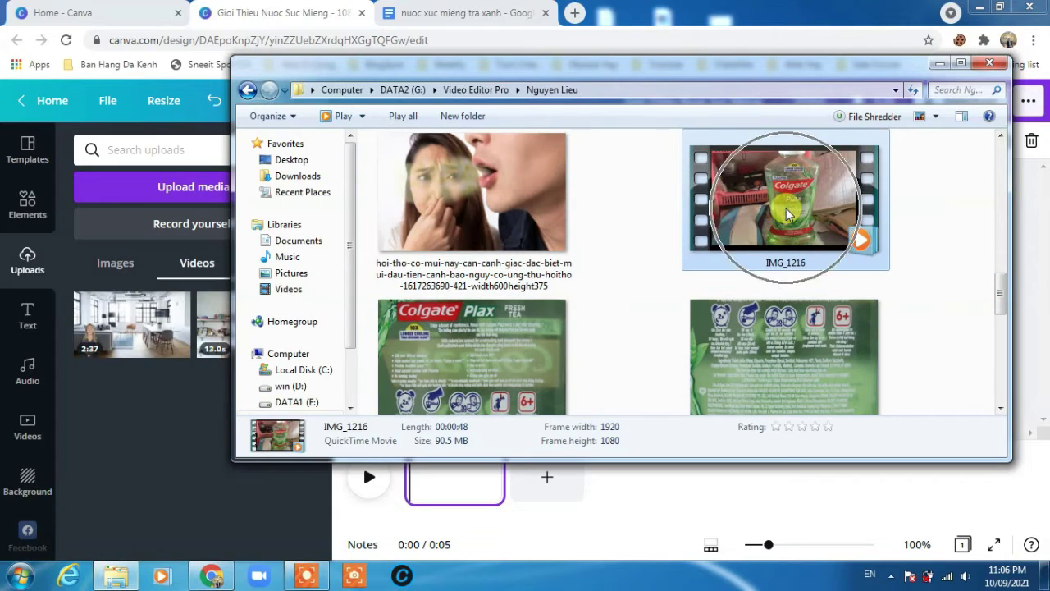
pyautogui.moveTo(999, 308); pyautogui.dragTo(598, 345)
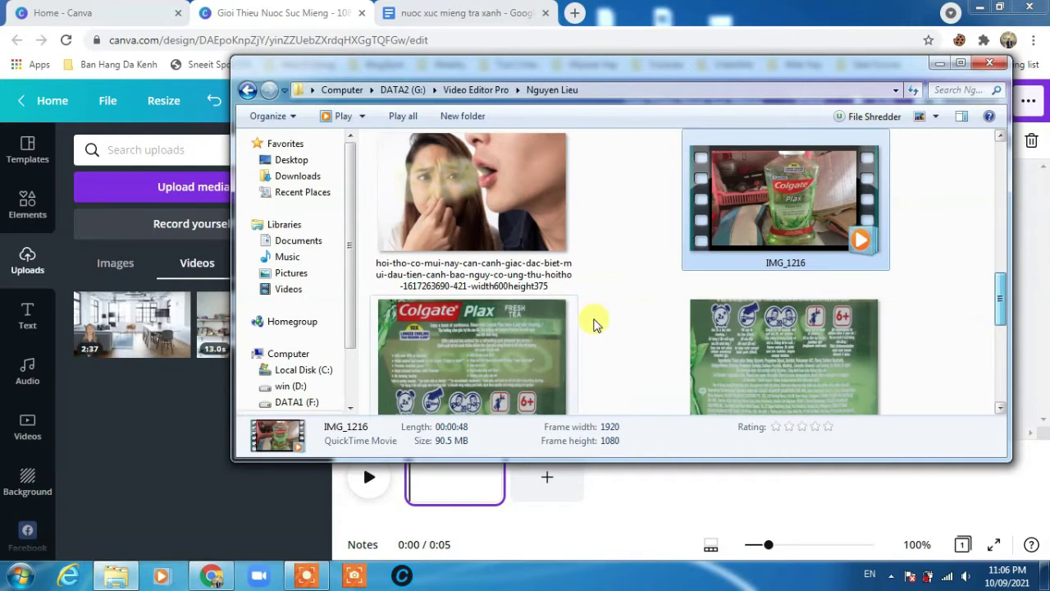
pyautogui.moveTo(770, 218); pyautogui.dragTo(155, 411)
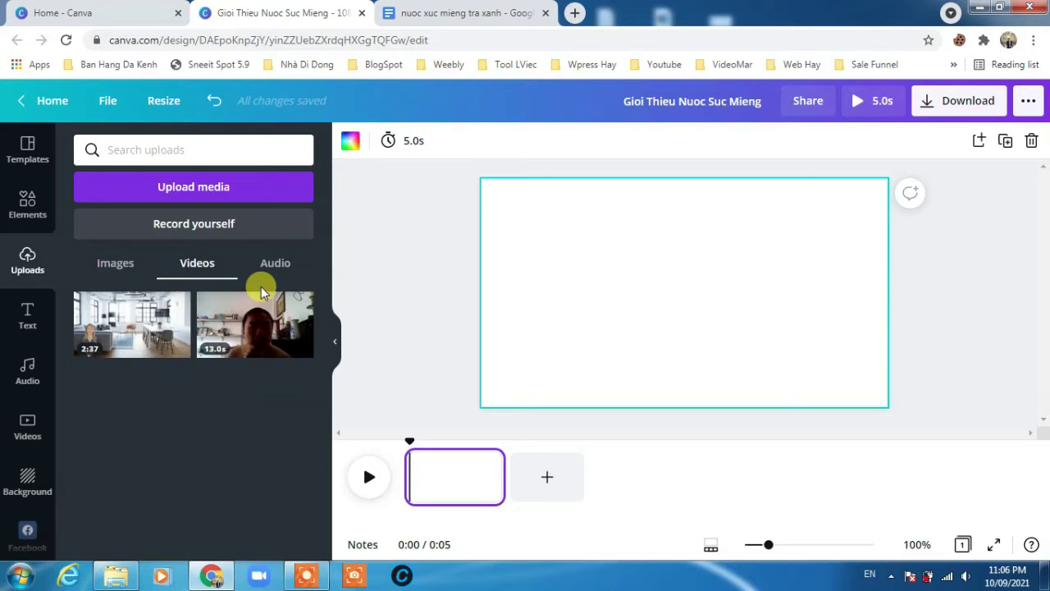
pyautogui.click(193, 270)
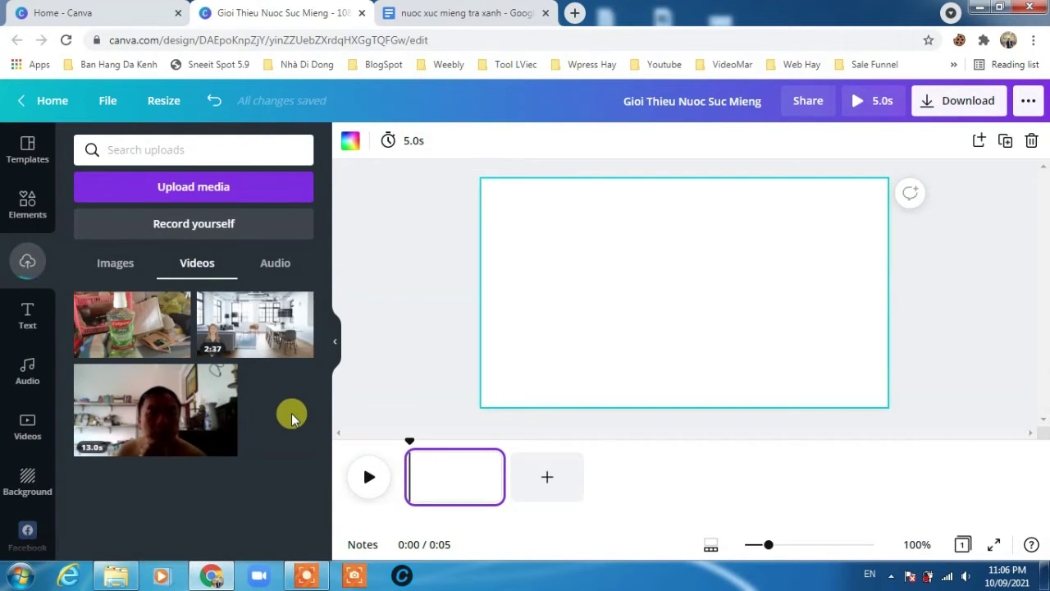
pyautogui.moveTo(156, 322)
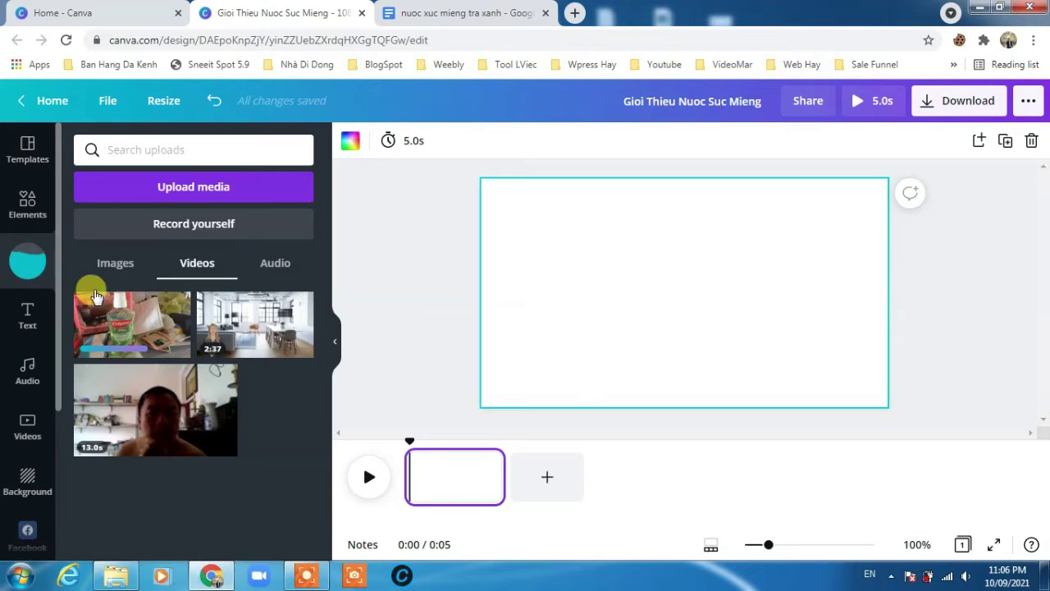
# Step: Select the six MP3 clips doan 1 to doan 6 in the Nguyen Lieu folder and upload them to Canva's audio uploads
pyautogui.click(277, 271)
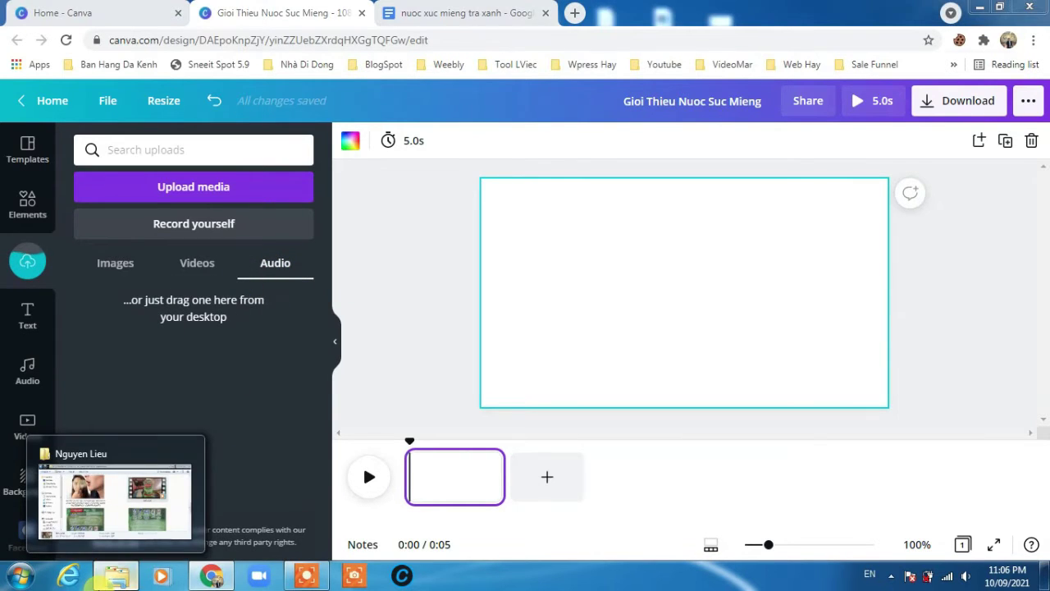
pyautogui.click(115, 575)
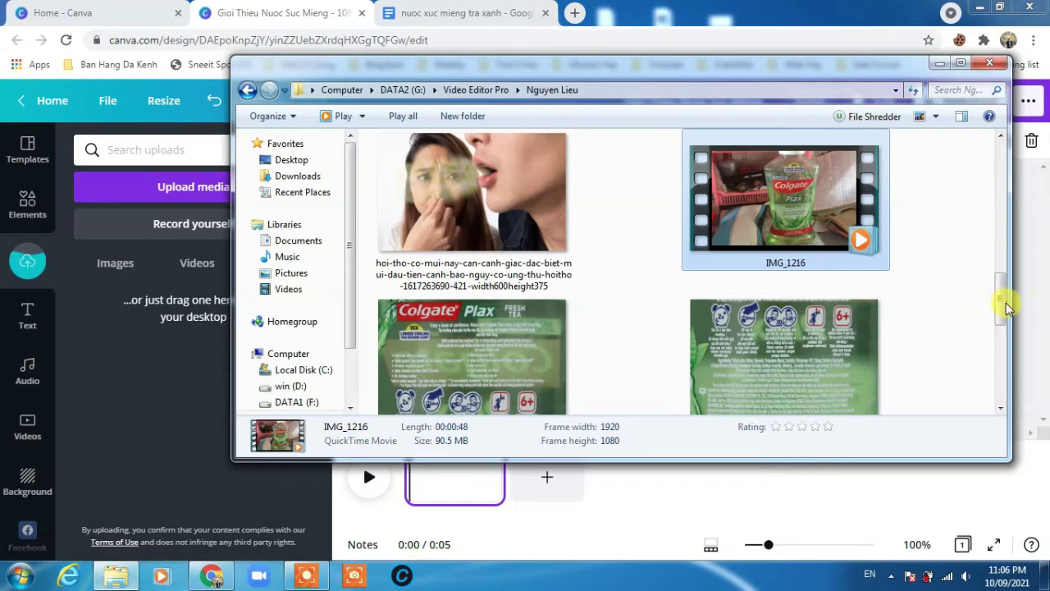
pyautogui.moveTo(1008, 305); pyautogui.dragTo(1008, 212)
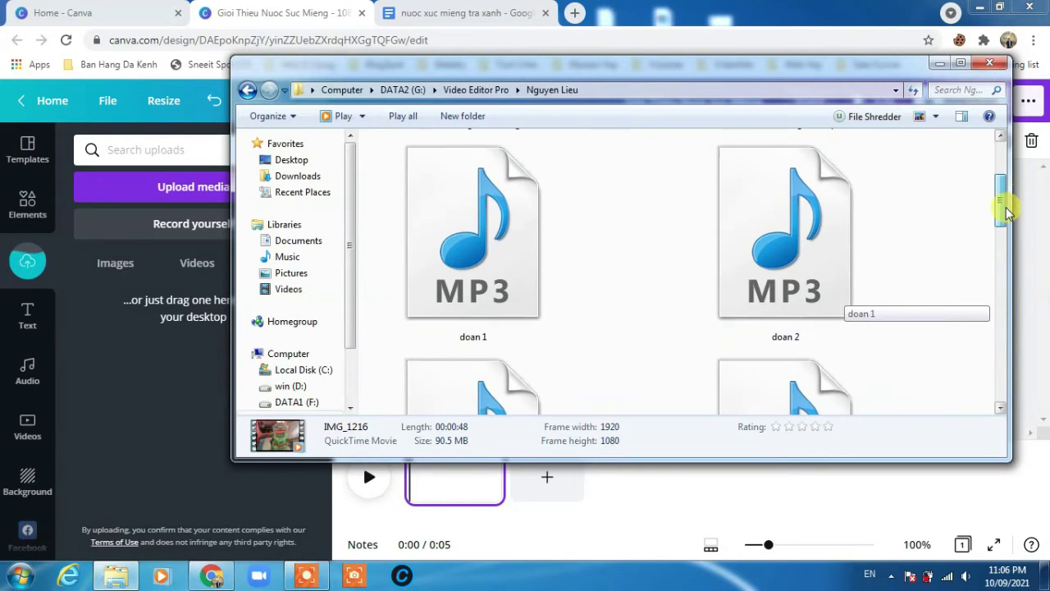
pyautogui.click(460, 244)
pyautogui.keyDown('ctrl'); pyautogui.click(801, 254); pyautogui.keyUp('ctrl')
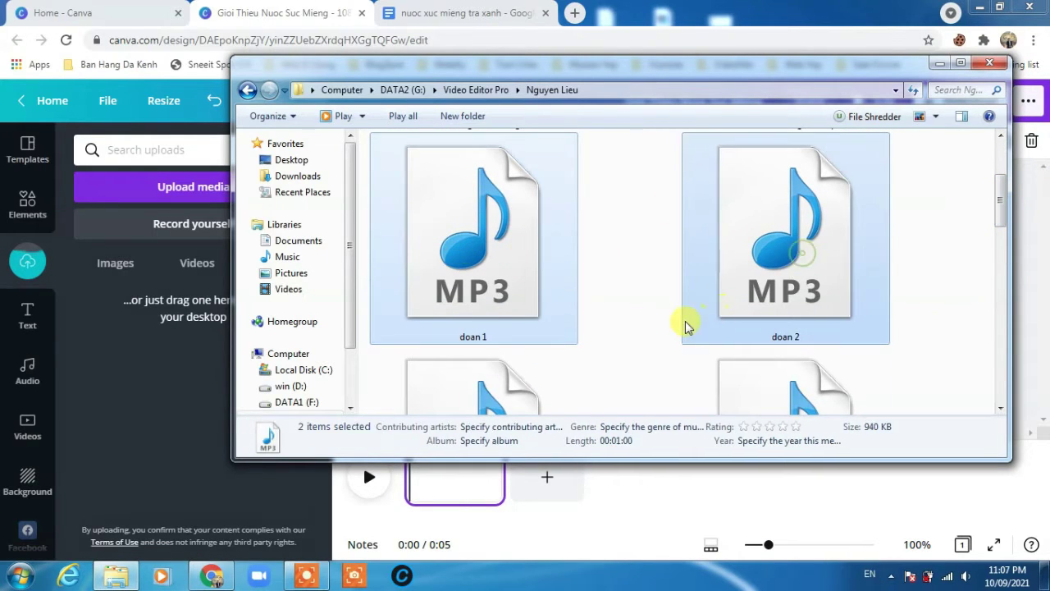
pyautogui.scroll(-2, 574, 328)
pyautogui.keyDown('ctrl'); pyautogui.click(497, 336); pyautogui.keyUp('ctrl')
pyautogui.keyDown('ctrl'); pyautogui.click(787, 332); pyautogui.keyUp('ctrl')
pyautogui.scroll(-2, 741, 353)
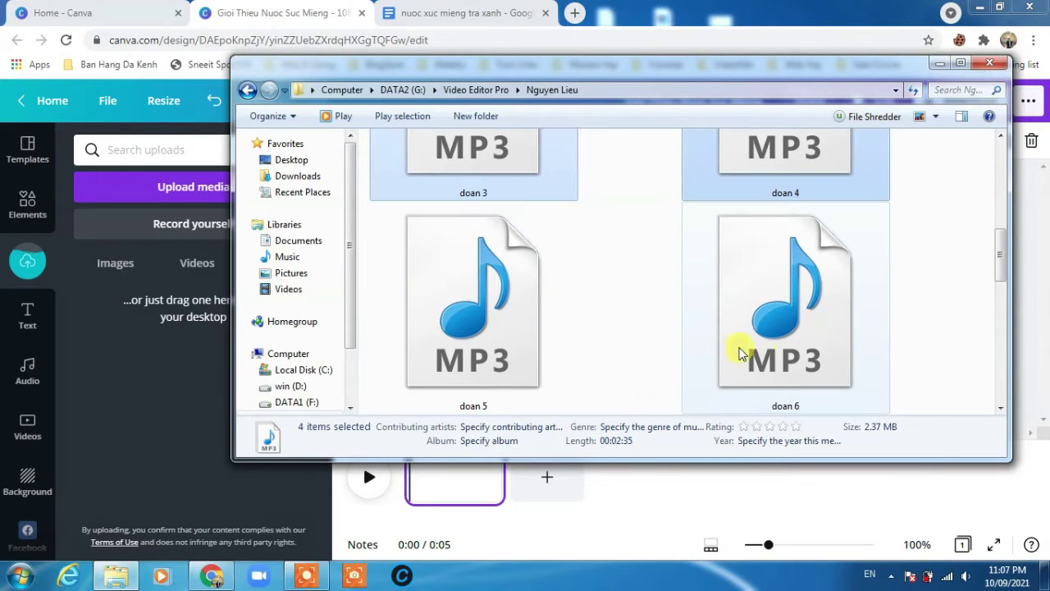
pyautogui.keyDown('ctrl'); pyautogui.click(493, 340); pyautogui.keyUp('ctrl')
pyautogui.keyDown('ctrl'); pyautogui.click(831, 319); pyautogui.keyUp('ctrl')
pyautogui.scroll(-2, 814, 336)
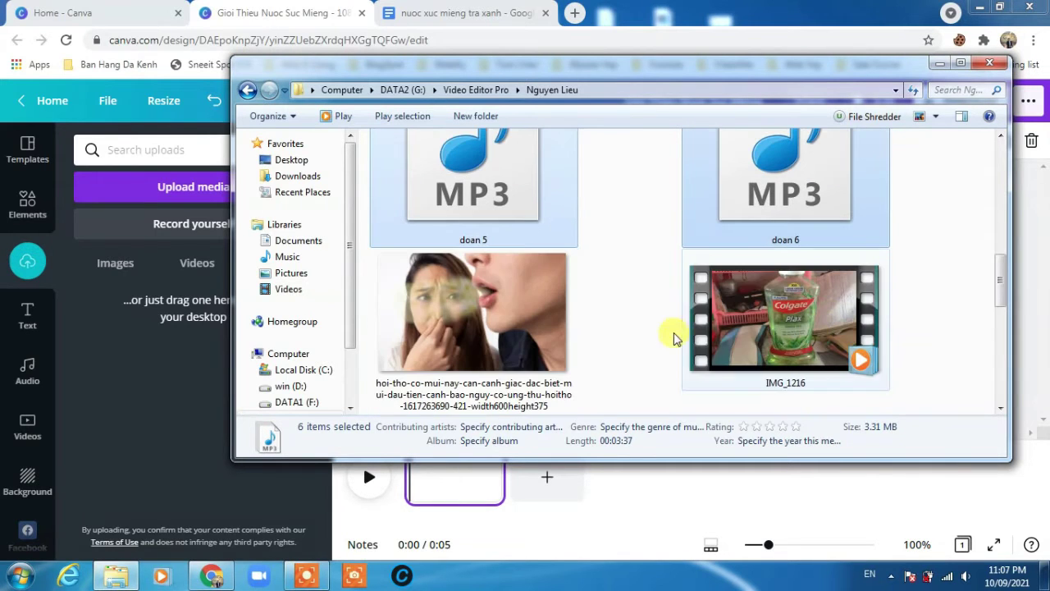
pyautogui.moveTo(518, 192); pyautogui.dragTo(150, 378)
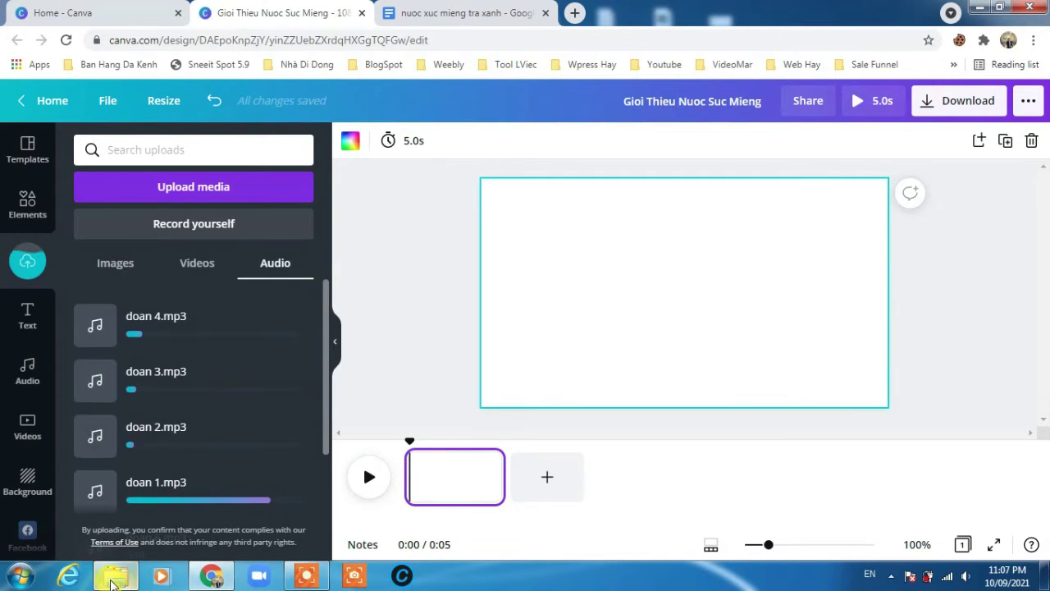
# Step: Open the Background Musics folder in a maximized File Explorer window and widen its Name column
pyautogui.moveTo(116, 575)
pyautogui.click(82, 493)
pyautogui.click(958, 64)
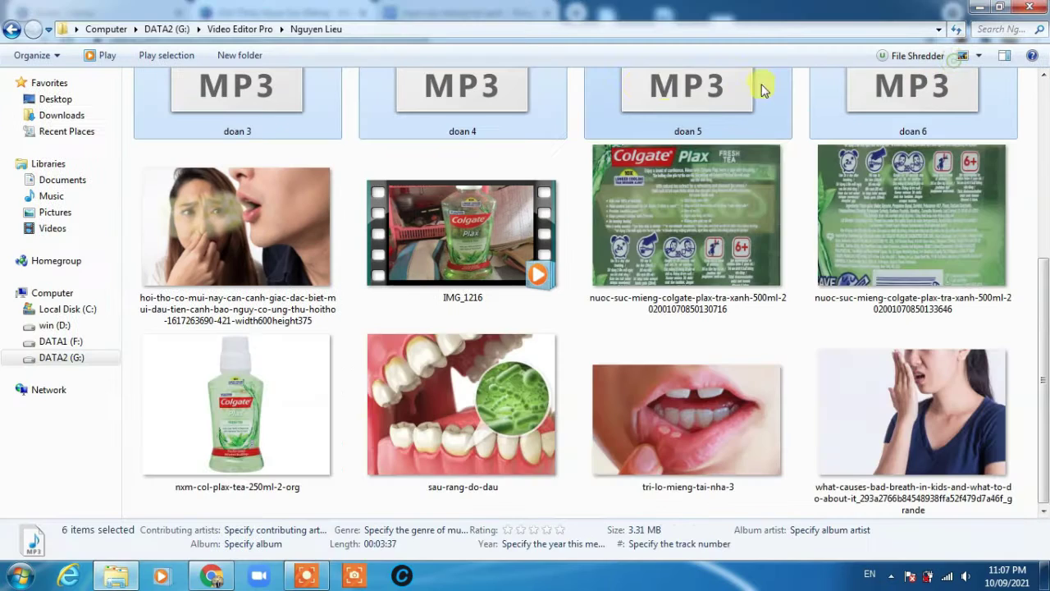
pyautogui.click(309, 30)
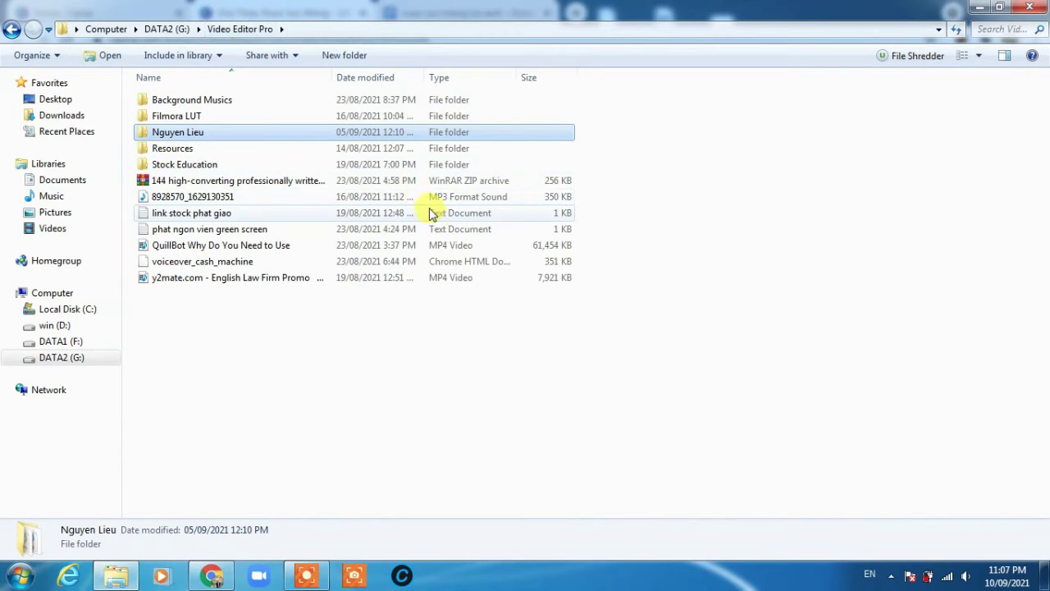
pyautogui.click(201, 102)
pyautogui.doubleClick(199, 107)
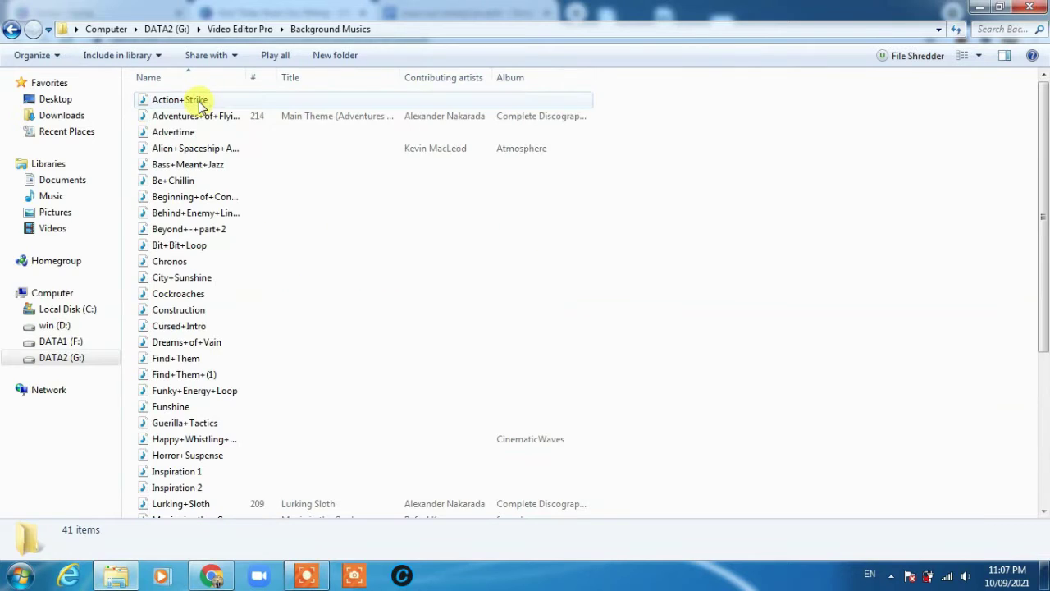
pyautogui.moveTo(248, 76); pyautogui.dragTo(402, 79)
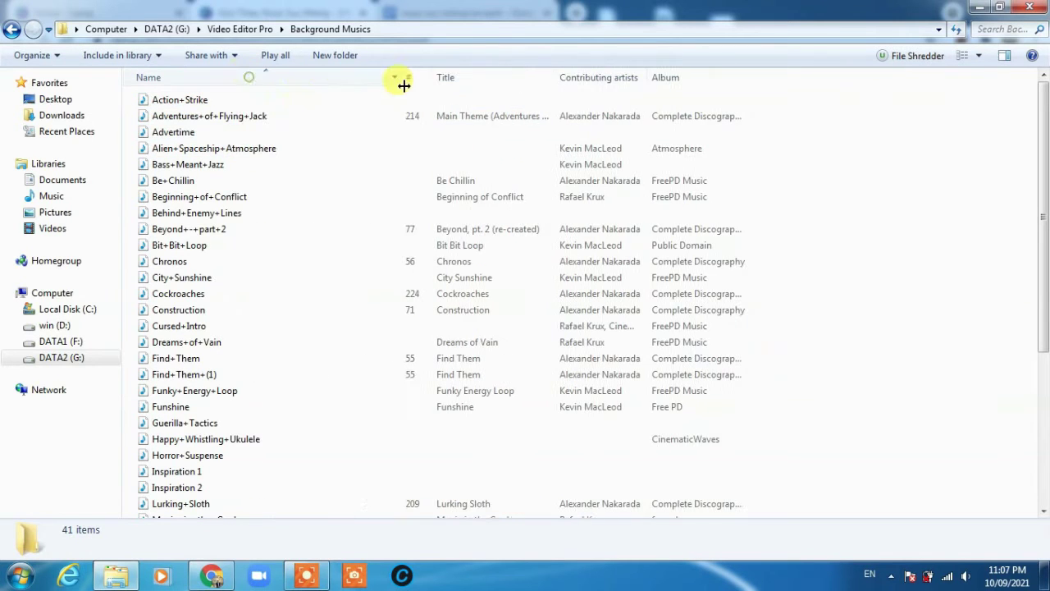
# Step: Restore the File Explorer window and upload the Adventures+of+Flying+Jack music track to Canva's audio uploads
pyautogui.click(270, 119)
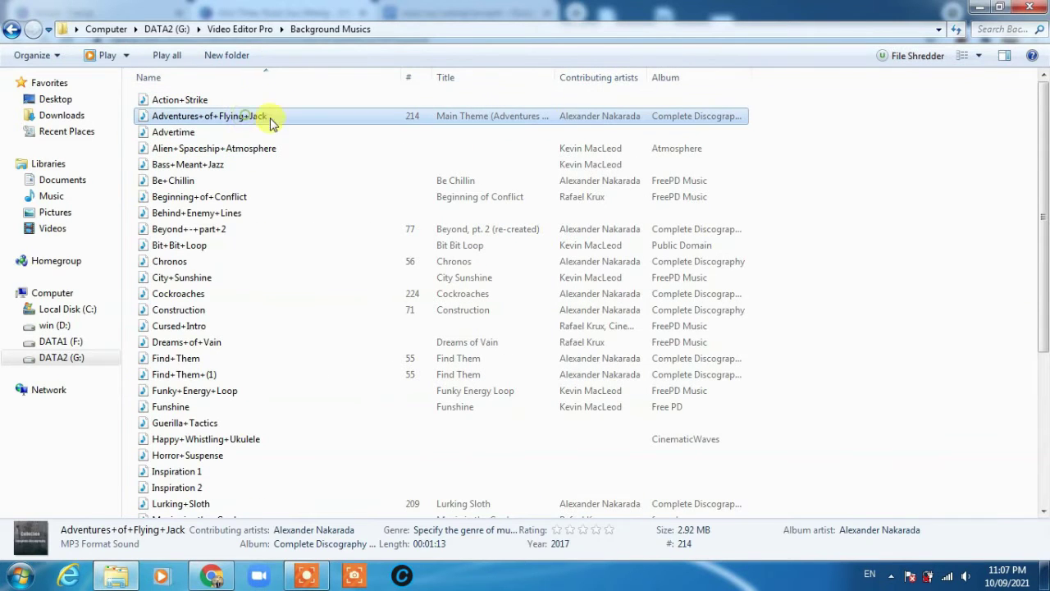
pyautogui.click(1002, 7)
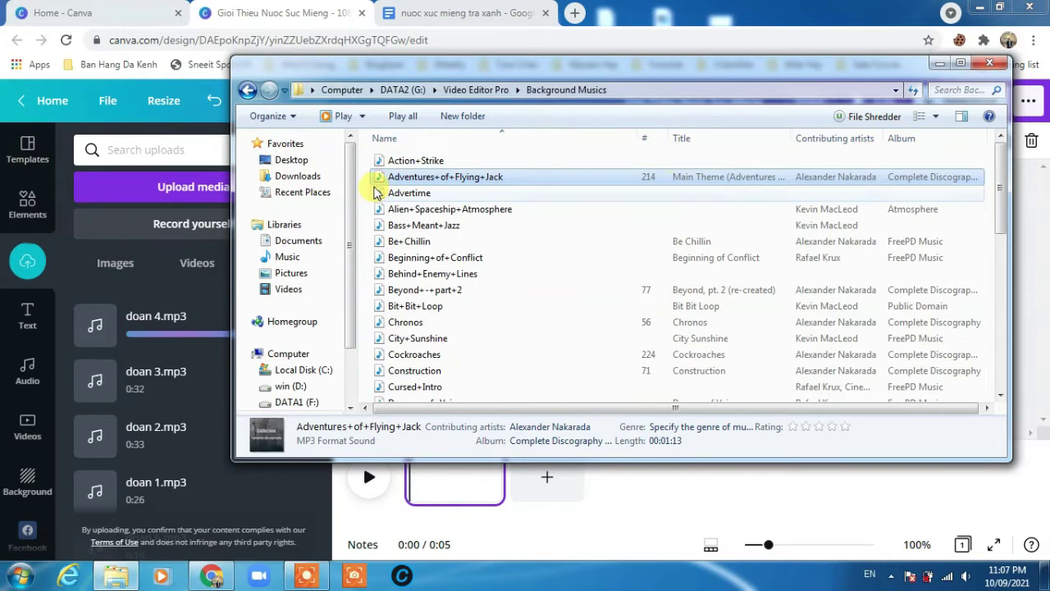
pyautogui.moveTo(348, 197); pyautogui.dragTo(182, 428)
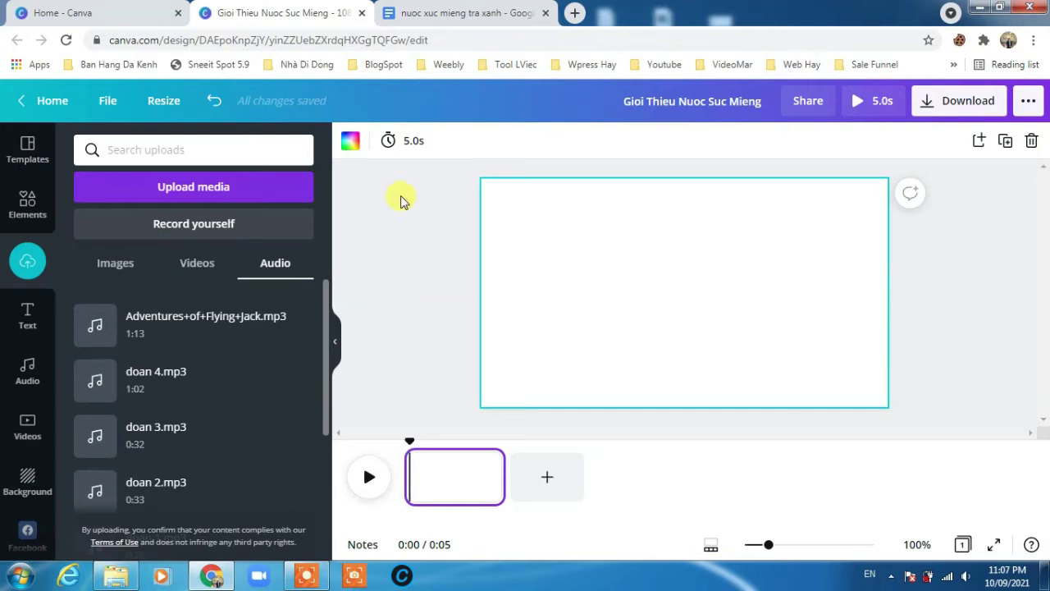
# Step: Review the opening passage above the “Hơi thở có mùi lạ” heading in the Google Docs script, highlighting it, and return to the Canva design
pyautogui.click(451, 10)
pyautogui.scroll(2, 328, 273)
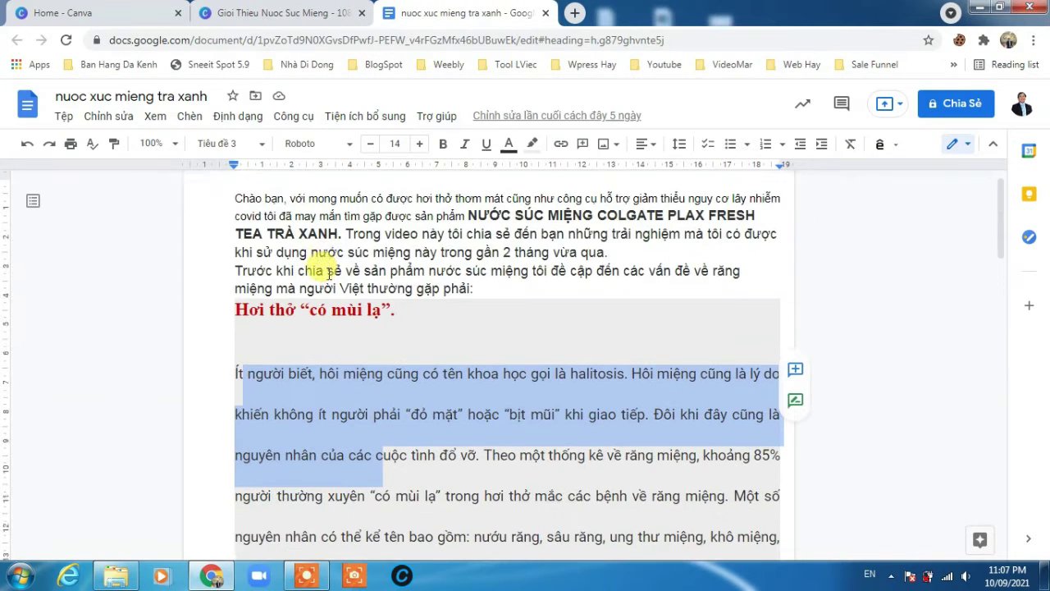
pyautogui.scroll(1, 328, 273)
pyautogui.moveTo(233, 204); pyautogui.dragTo(574, 303)
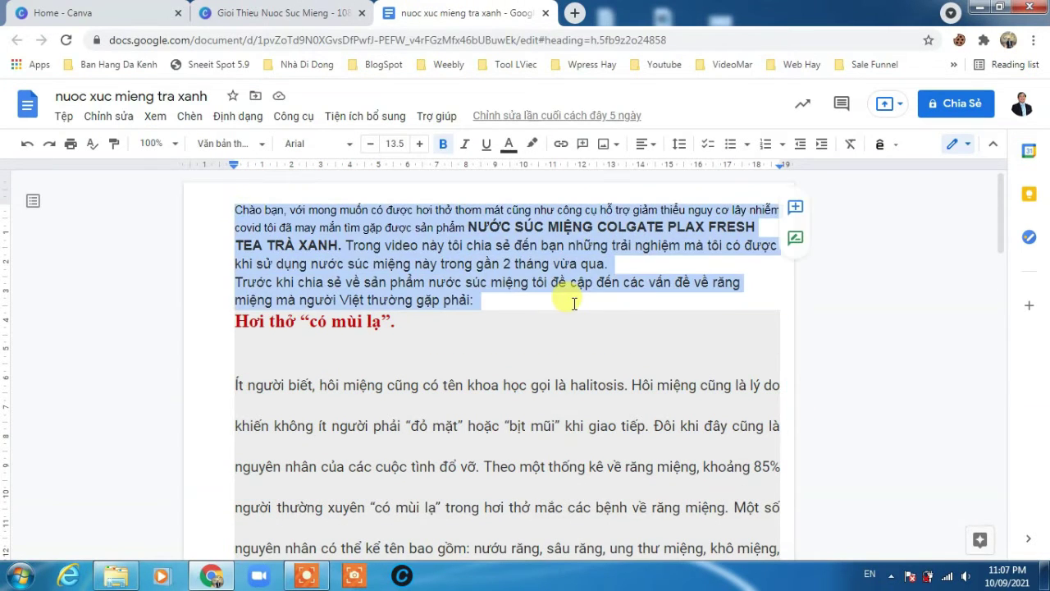
pyautogui.click(320, 11)
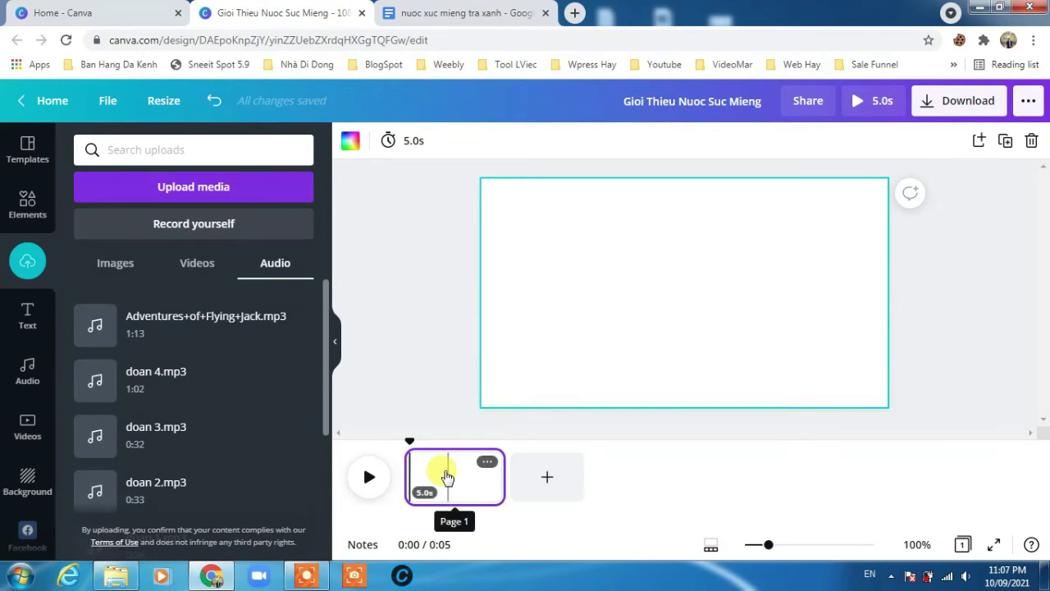
# Step: Add the doan 1.mp3 voice clip from the audio uploads to the timeline under page 1
pyautogui.scroll(-2, 274, 402)
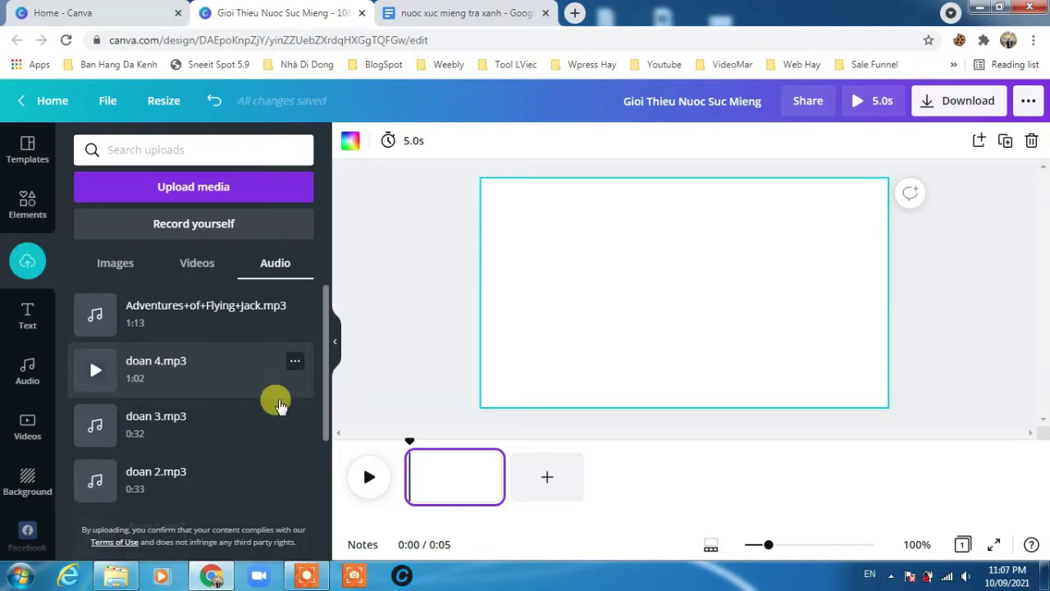
pyautogui.scroll(-2, 235, 474)
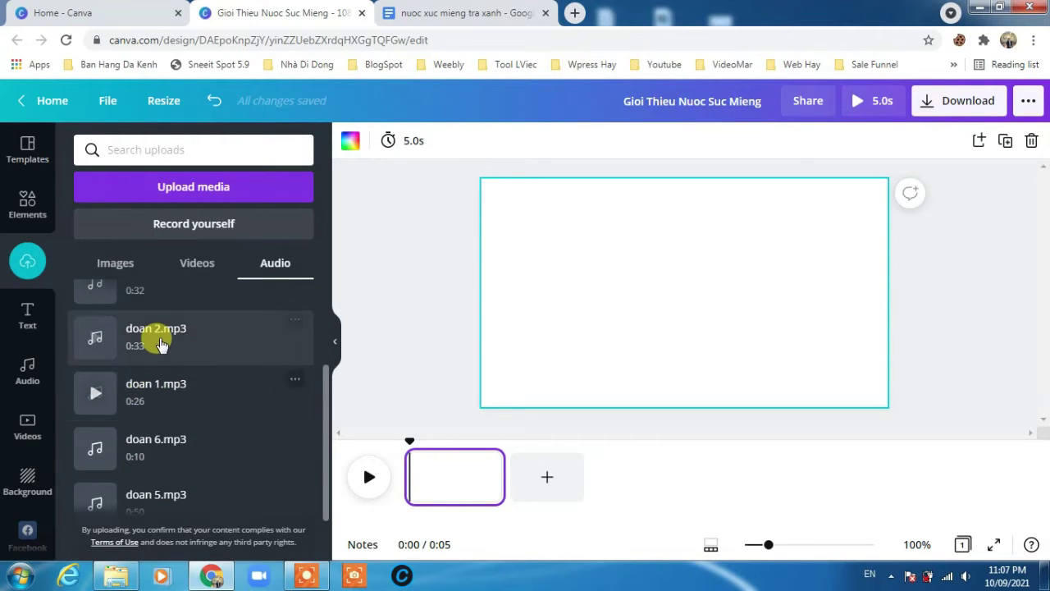
pyautogui.moveTo(137, 400); pyautogui.dragTo(421, 532)
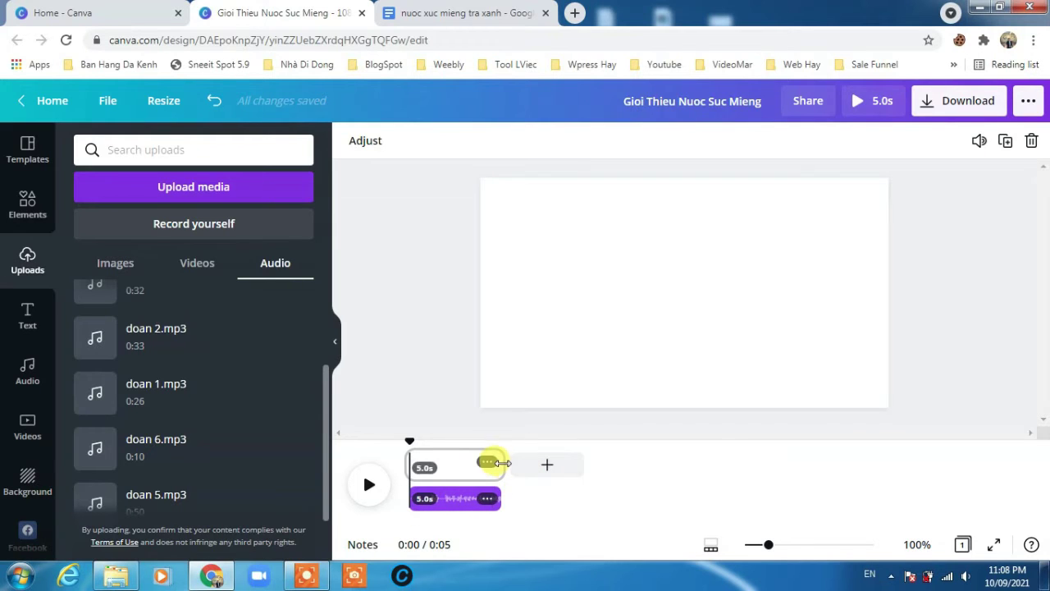
# Step: Extend page 1 to 26.6 s to match the doan 1.mp3 clip, and add a blank second page
pyautogui.moveTo(503, 463); pyautogui.dragTo(919, 464)
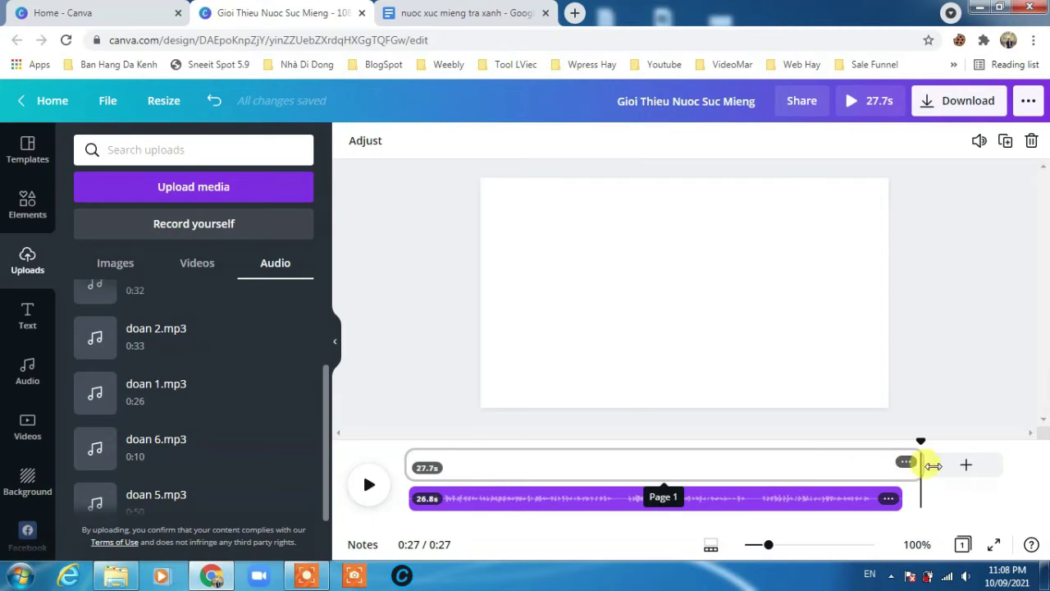
pyautogui.moveTo(924, 465); pyautogui.dragTo(867, 473)
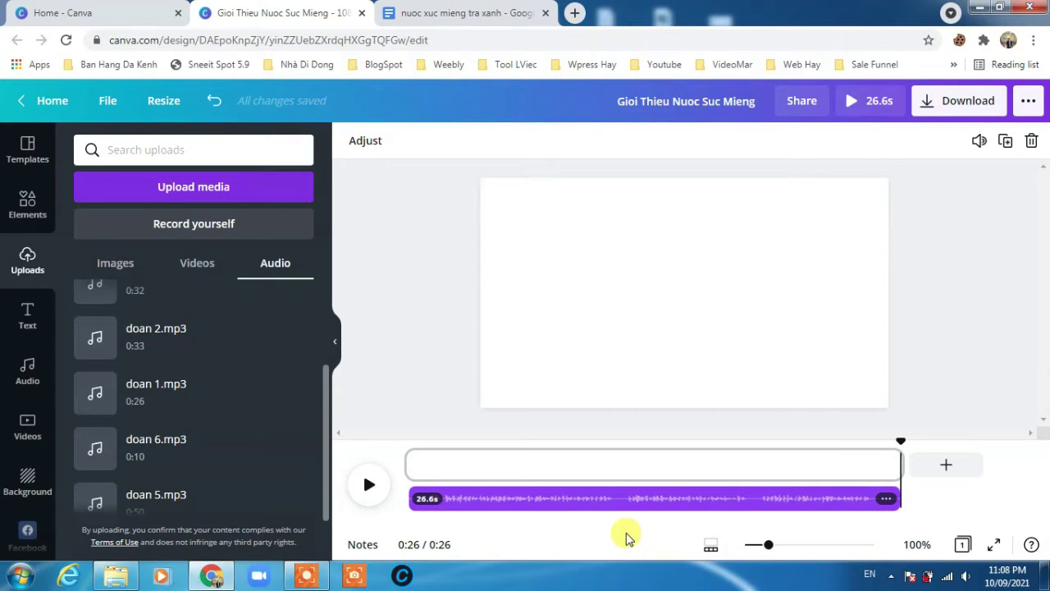
pyautogui.click(949, 466)
pyautogui.click(950, 466)
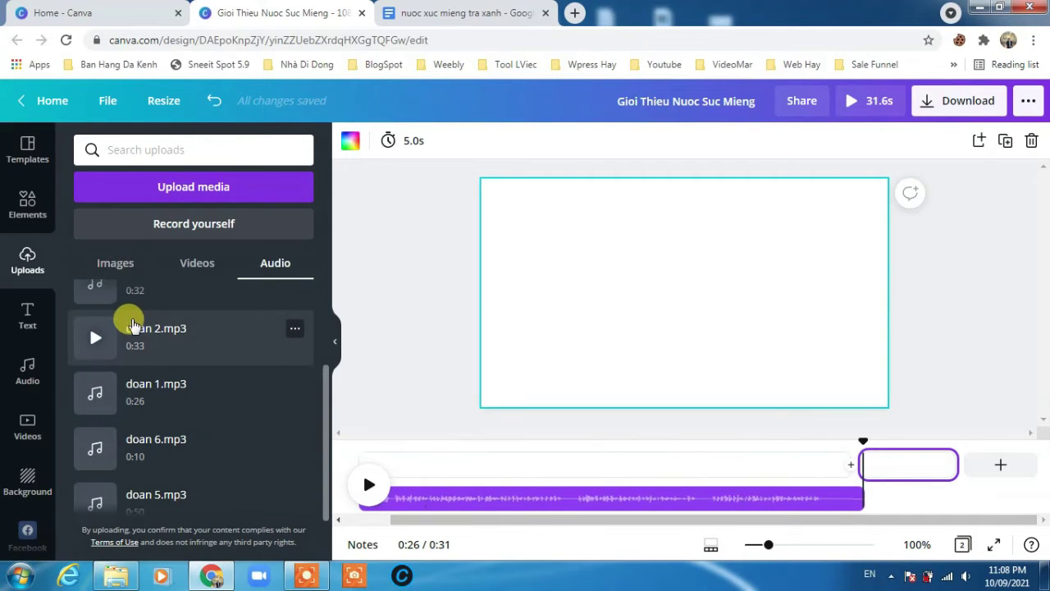
# Step: Try to place doan 2.mp3 under page 2, check where its track lies on the timeline, and delete that track
pyautogui.moveTo(131, 332); pyautogui.dragTo(882, 499)
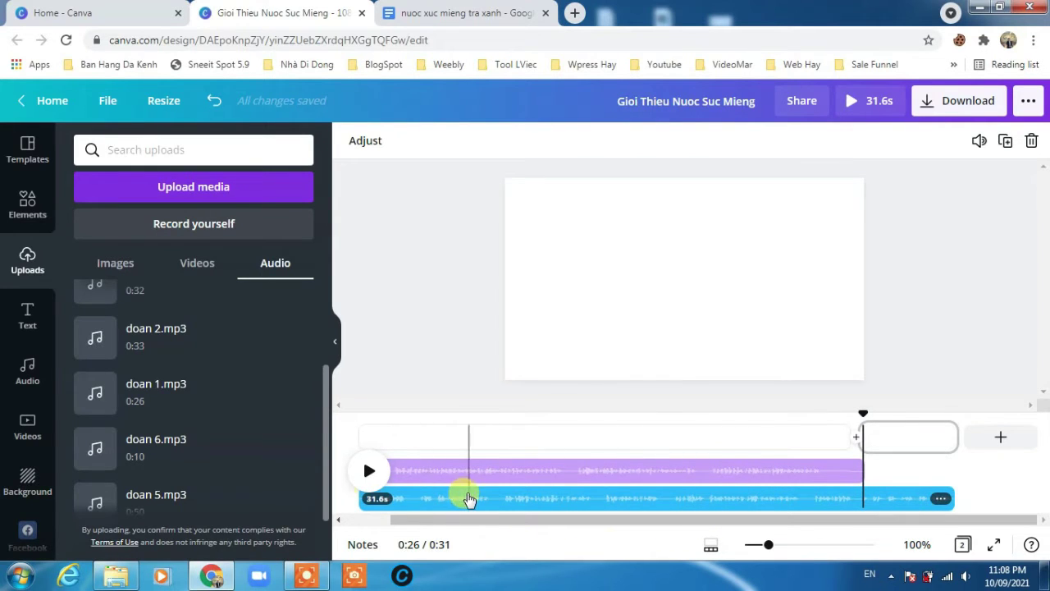
pyautogui.click(906, 492)
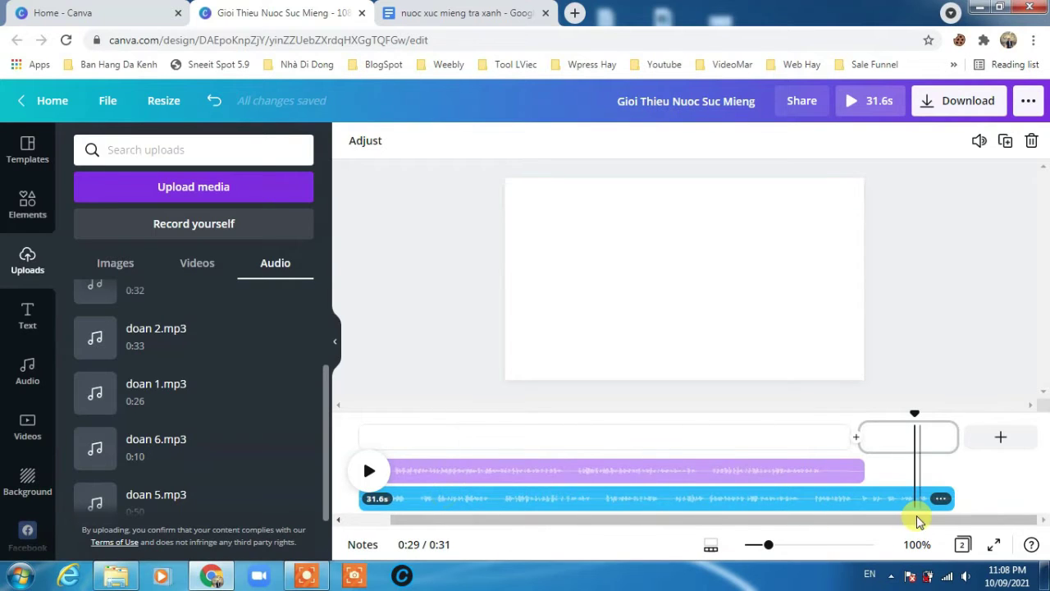
pyautogui.moveTo(804, 521); pyautogui.dragTo(701, 525)
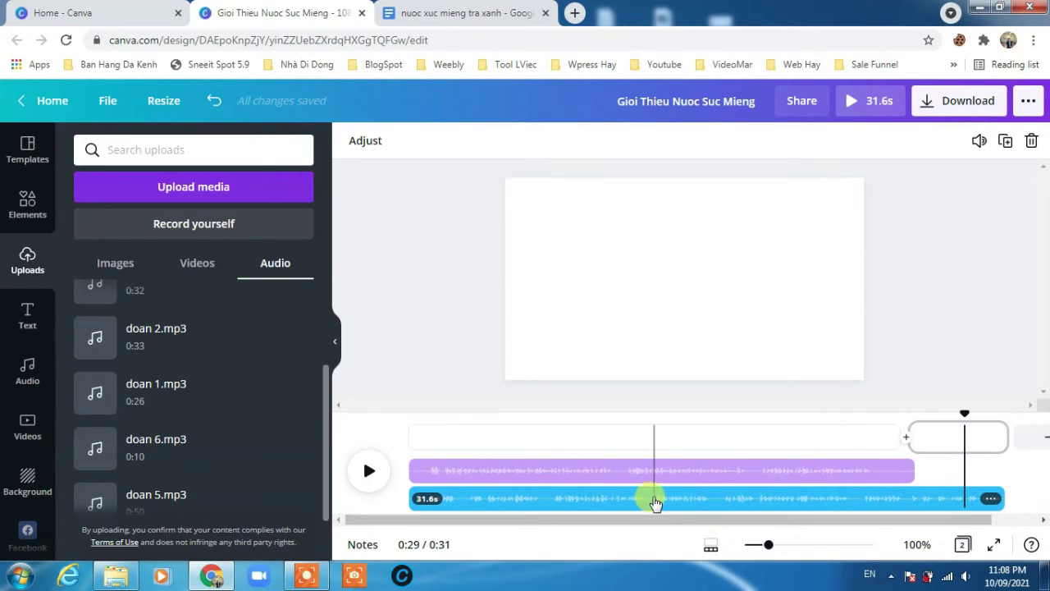
pyautogui.click(866, 502)
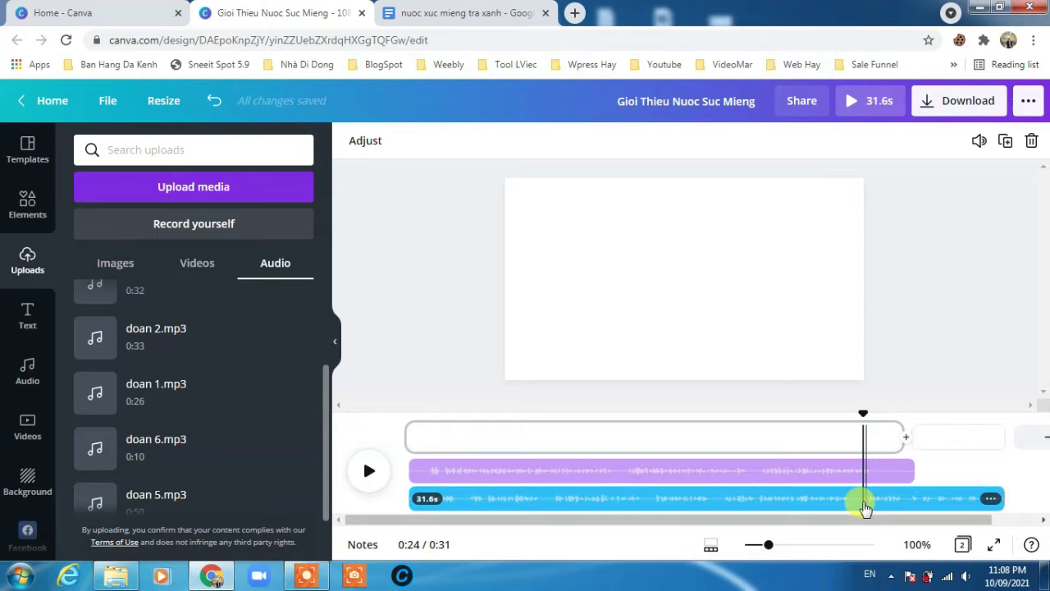
pyautogui.click(952, 499)
pyautogui.click(991, 499)
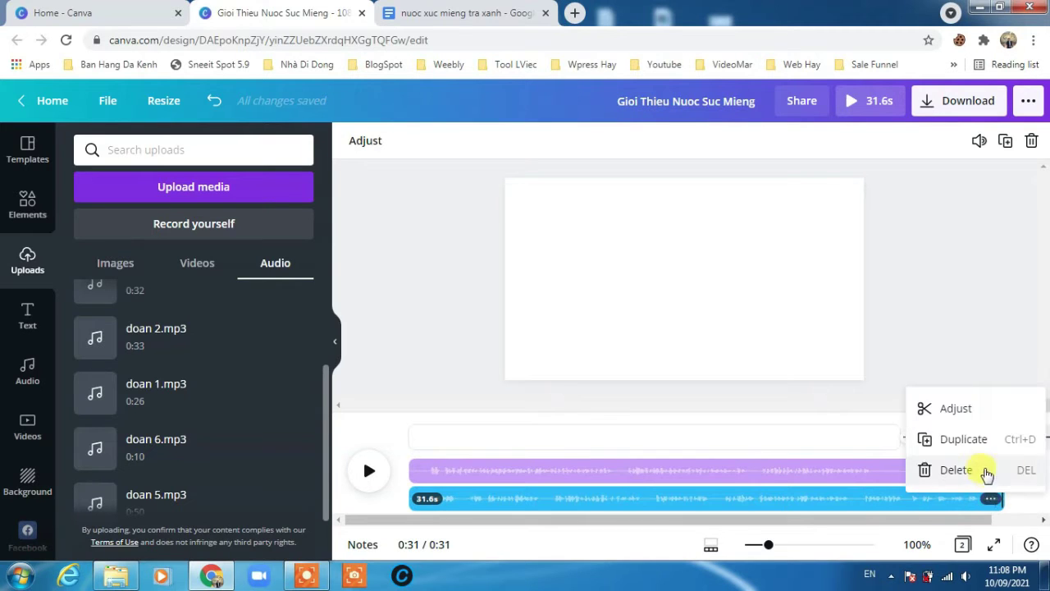
pyautogui.click(952, 469)
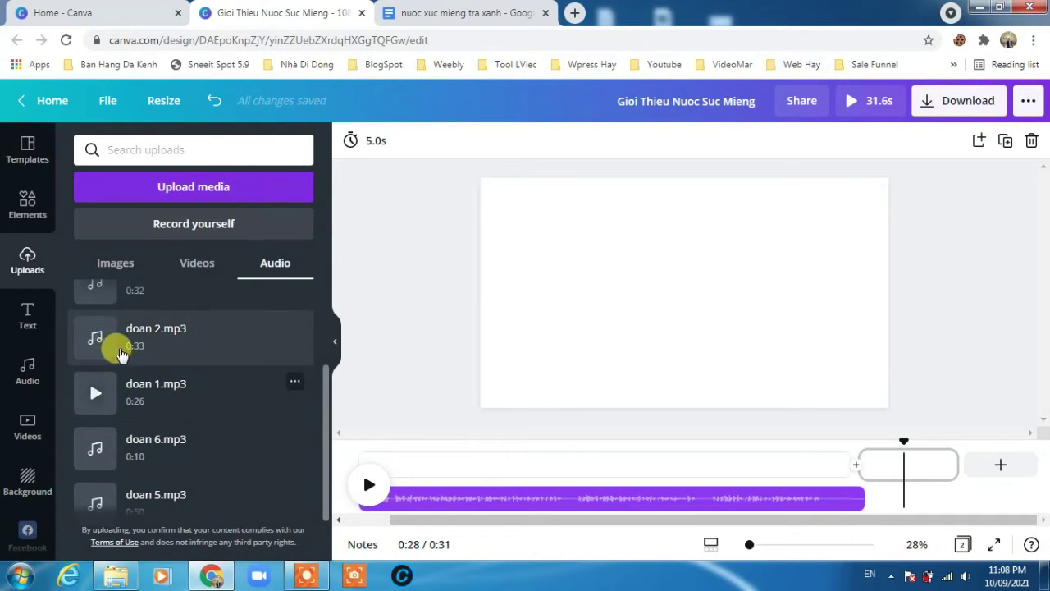
# Step: Add doan 2.mp3 to the timeline again and try to shift its track along to page 2
pyautogui.moveTo(99, 335)
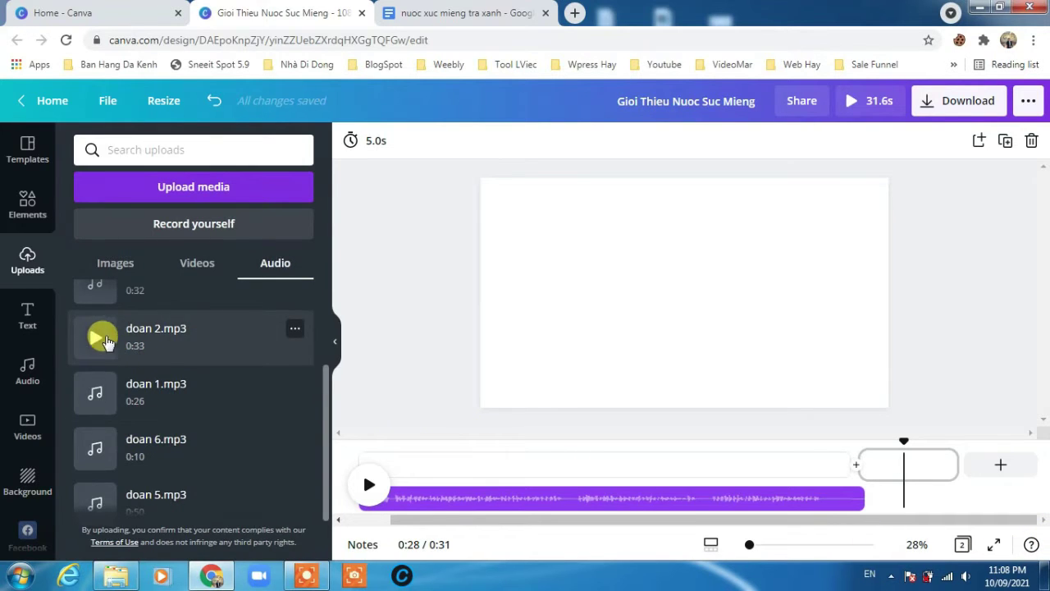
pyautogui.click(295, 332)
pyautogui.moveTo(160, 340); pyautogui.dragTo(907, 494)
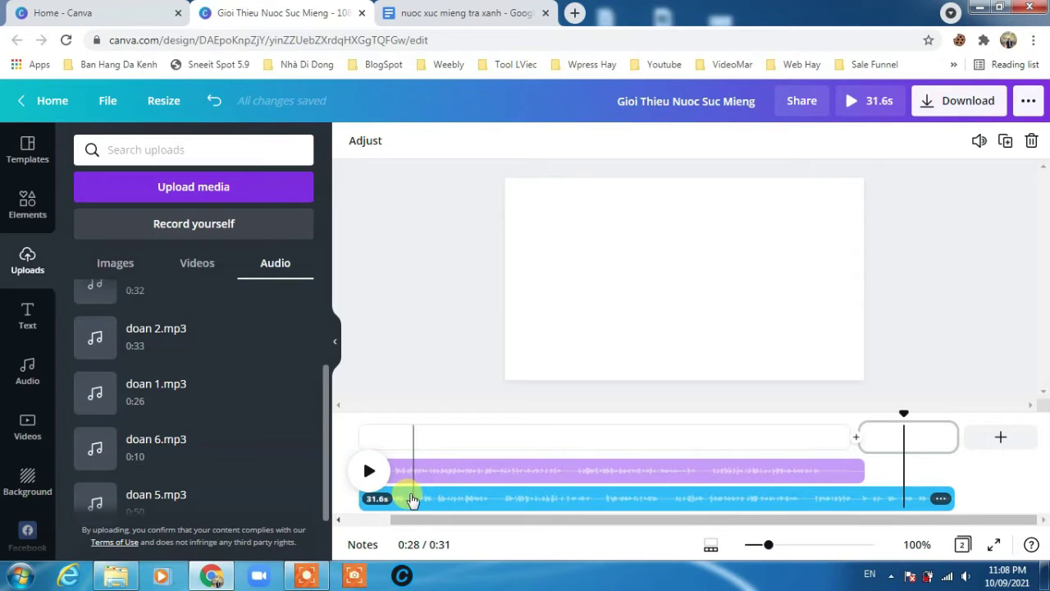
pyautogui.moveTo(413, 500)
pyautogui.mouseDown()
pyautogui.moveTo(462, 478)
pyautogui.moveTo(402, 472)
pyautogui.moveTo(377, 493)
pyautogui.moveTo(748, 497)
pyautogui.mouseUp()
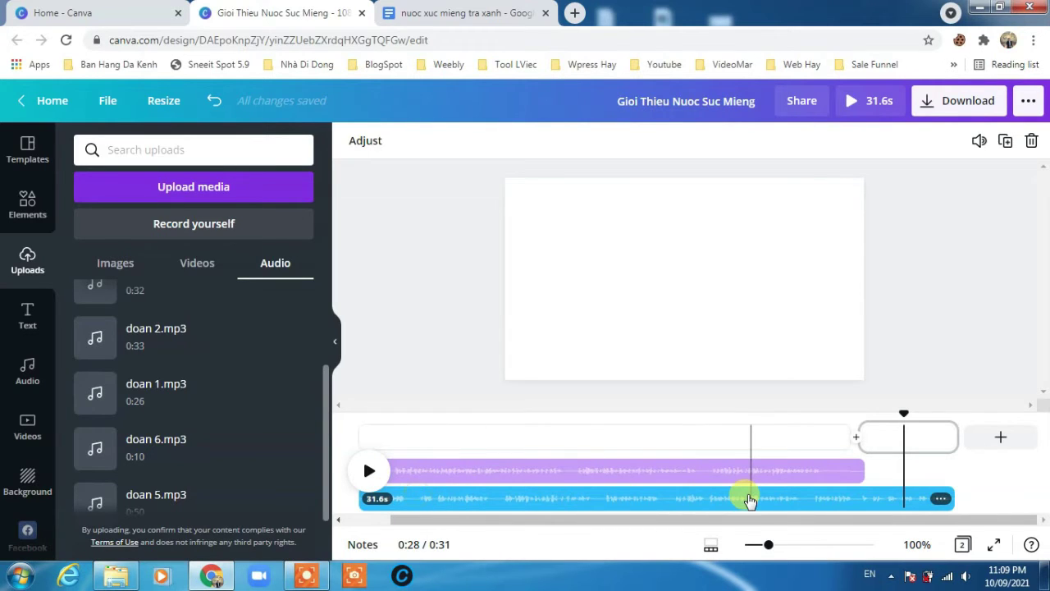
pyautogui.click(1018, 491)
pyautogui.click(424, 500)
pyautogui.click(450, 500)
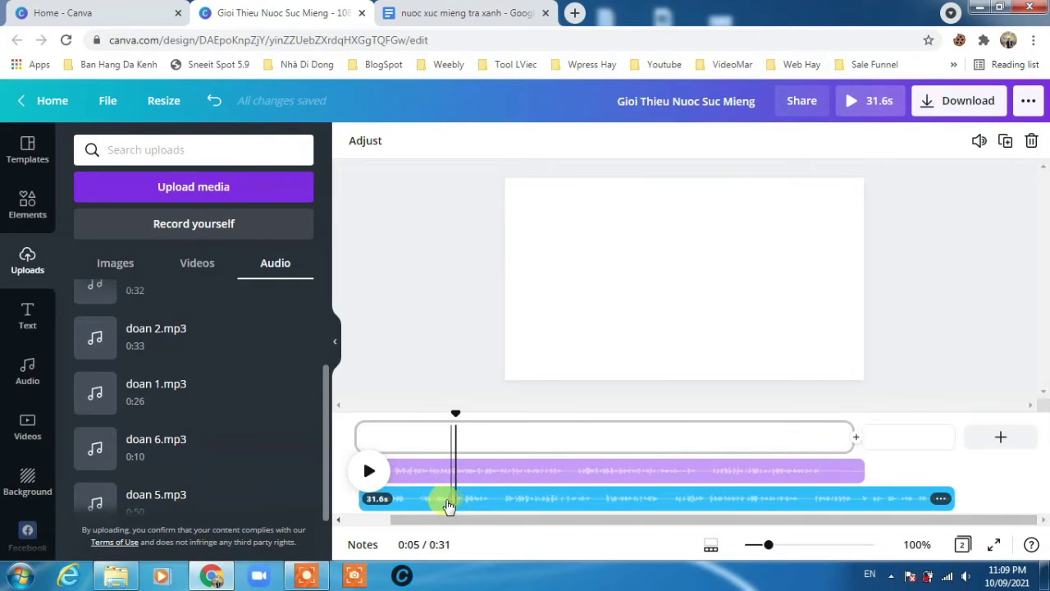
pyautogui.click(897, 462)
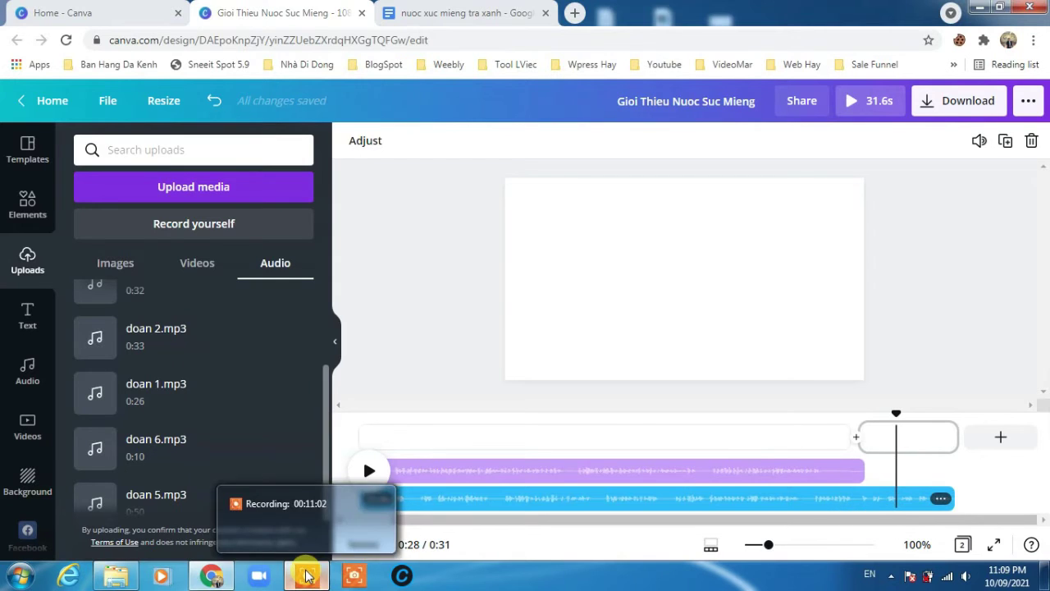
pyautogui.click(306, 574)
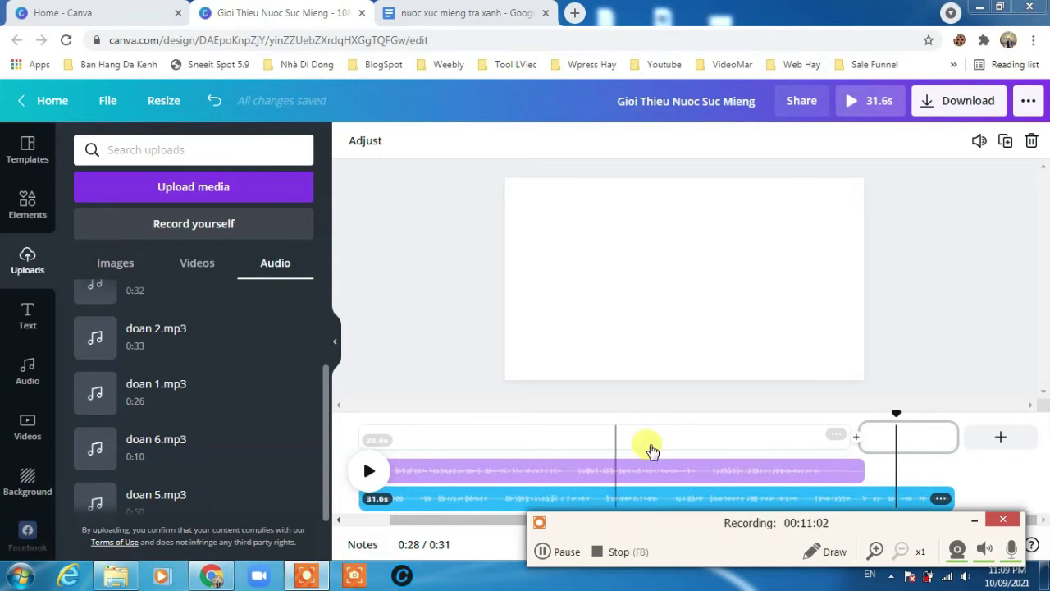
# Step: Extend page 2 to 45.2 s on the timeline to make room for its voice clip
pyautogui.click(566, 551)
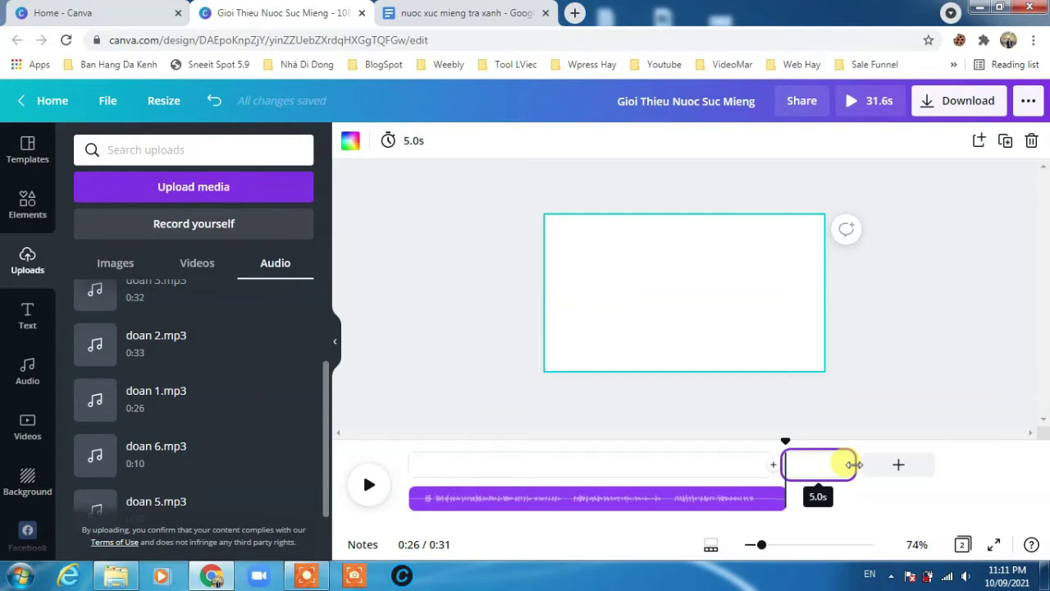
pyautogui.moveTo(854, 465); pyautogui.dragTo(1039, 464)
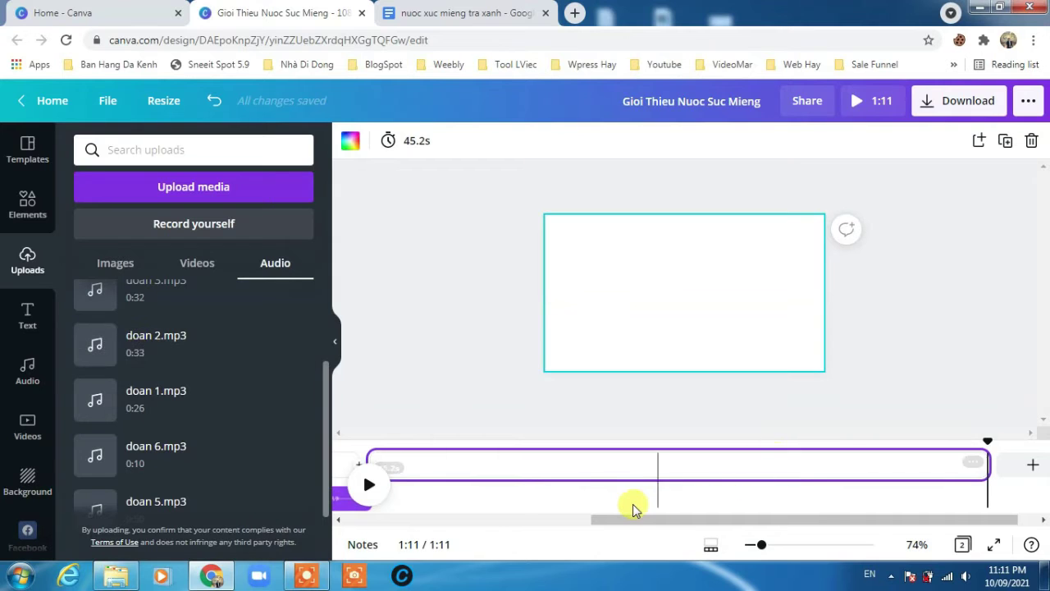
pyautogui.moveTo(645, 517); pyautogui.dragTo(548, 524)
# Step: Add doan 2.mp3 from the audio uploads and move its track to start at 26.6 s, where page 2 begins
pyautogui.click(136, 353)
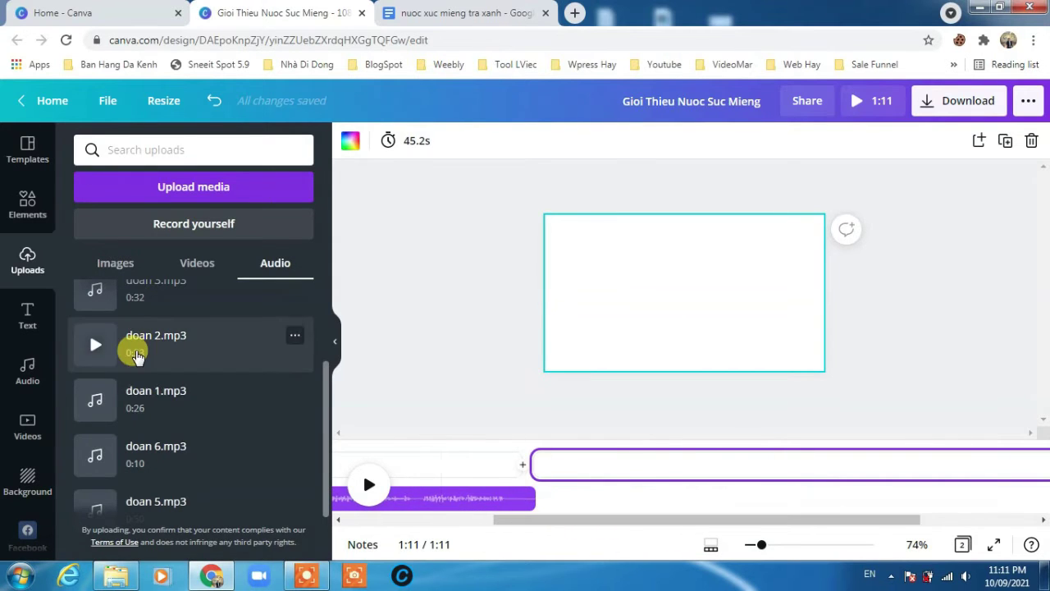
pyautogui.moveTo(147, 348); pyautogui.dragTo(729, 318)
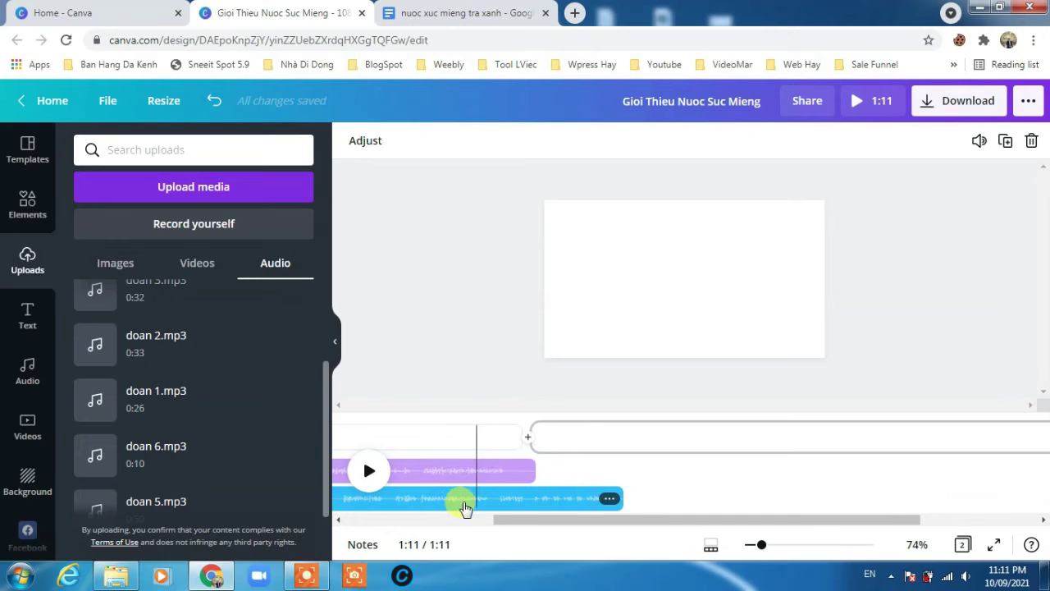
pyautogui.moveTo(425, 504); pyautogui.dragTo(787, 486)
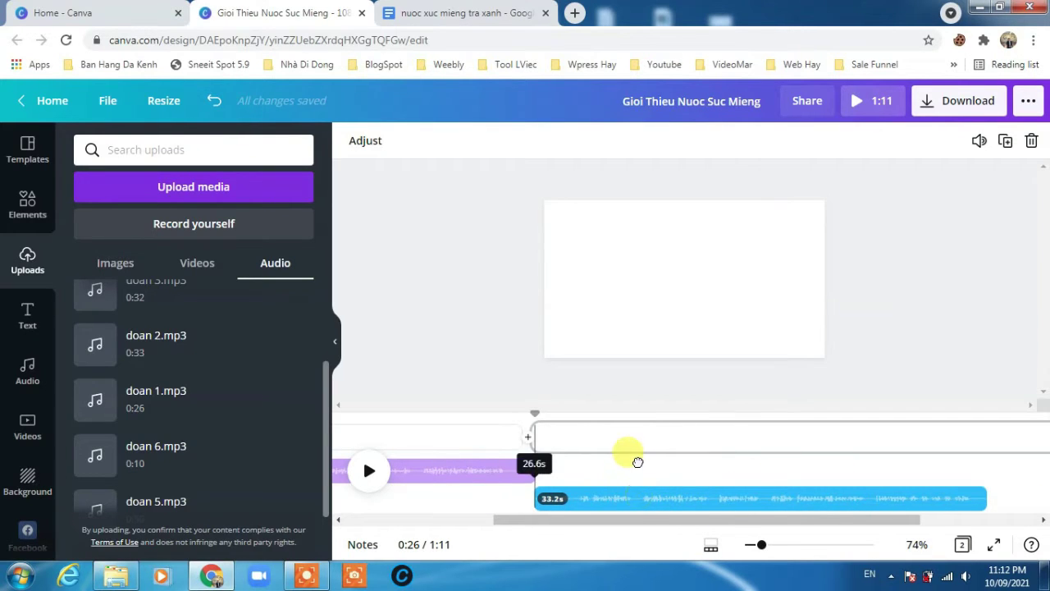
pyautogui.moveTo(625, 507); pyautogui.dragTo(720, 482)
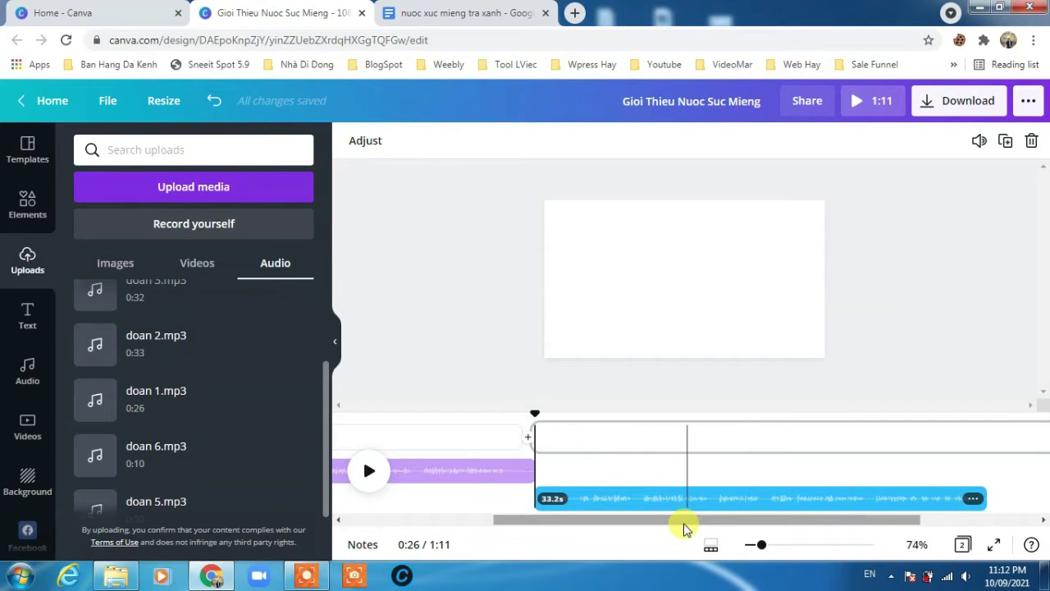
# Step: Shorten page 2 to 32.9 s so its end lines up with the end of doan 2.mp3
pyautogui.moveTo(774, 520); pyautogui.dragTo(858, 519)
pyautogui.click(916, 448)
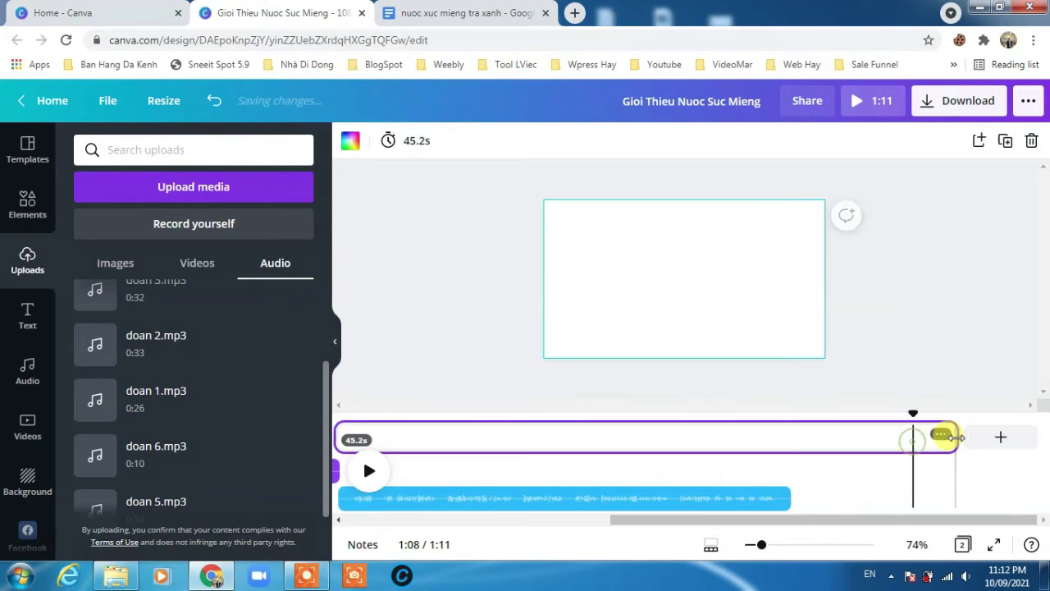
pyautogui.moveTo(943, 436); pyautogui.dragTo(789, 460)
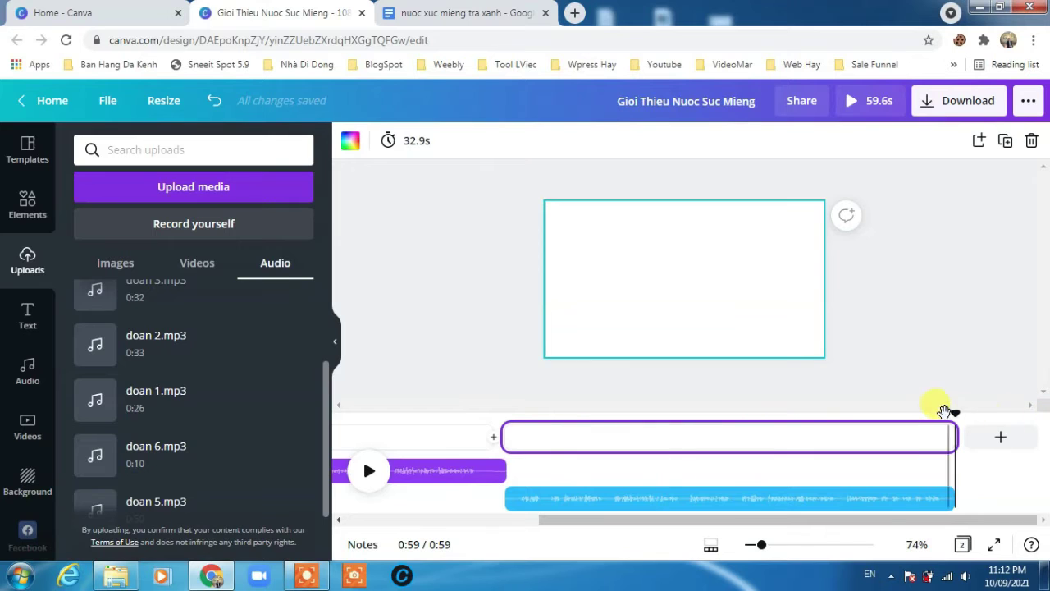
# Step: Play the transition from page 1 to page 2 to check the pause between doan 1.mp3 and doan 2.mp3
pyautogui.moveTo(958, 416); pyautogui.dragTo(476, 383)
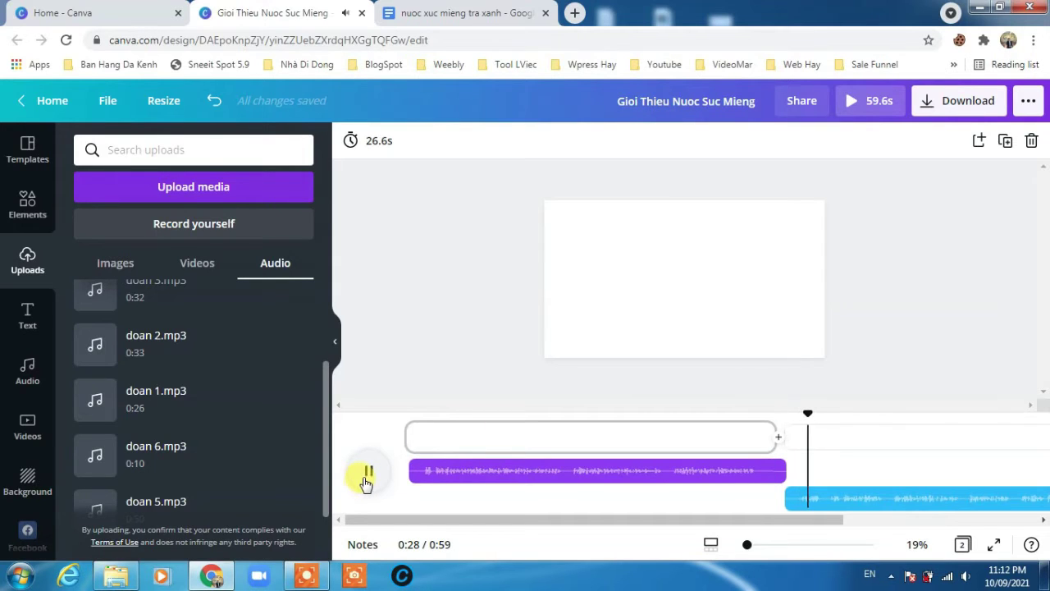
pyautogui.click(367, 476)
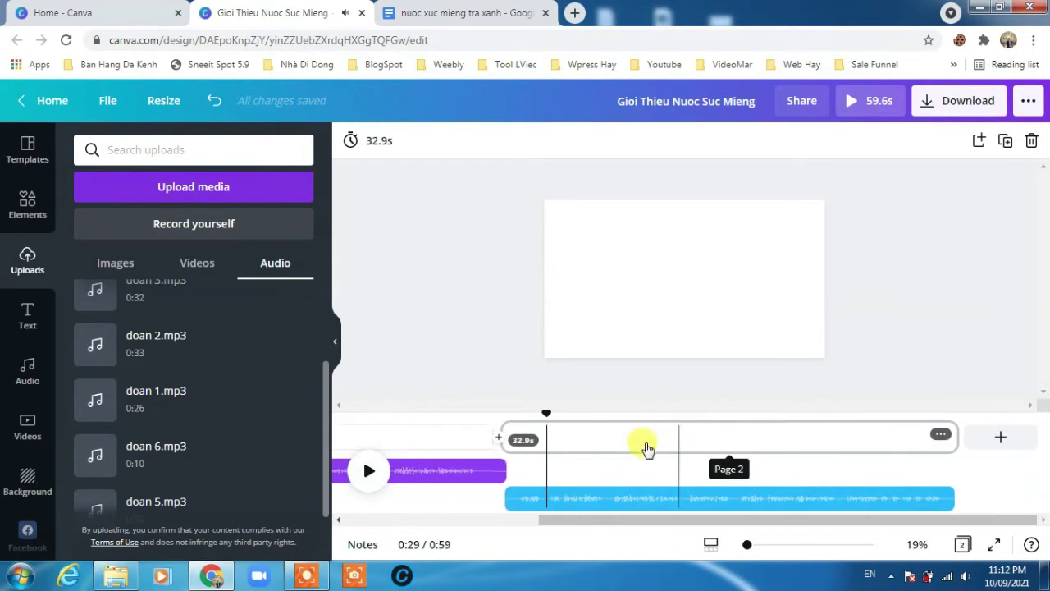
pyautogui.moveTo(546, 414); pyautogui.dragTo(454, 431)
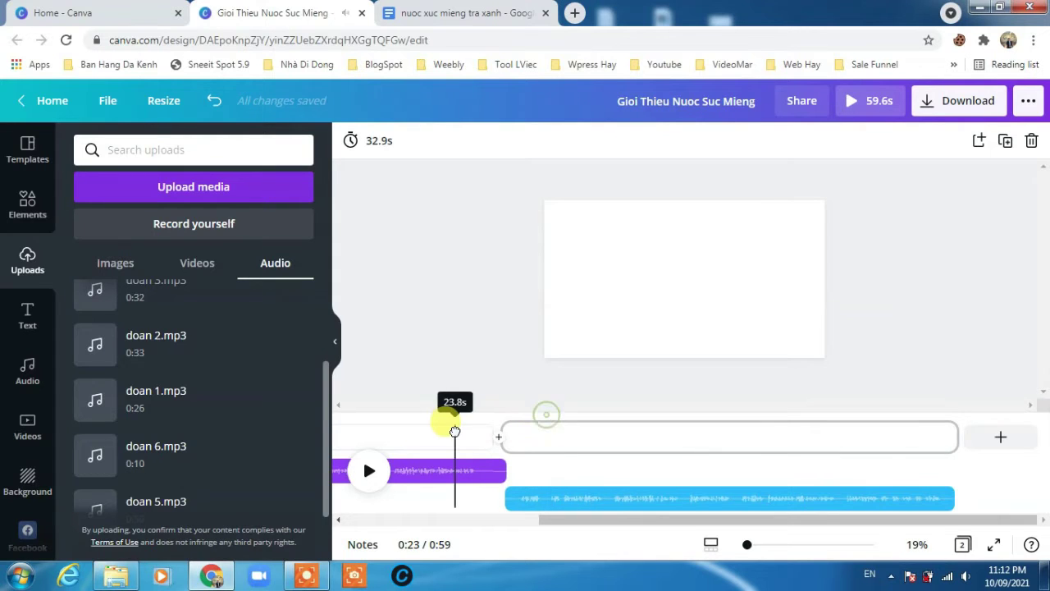
pyautogui.click(369, 474)
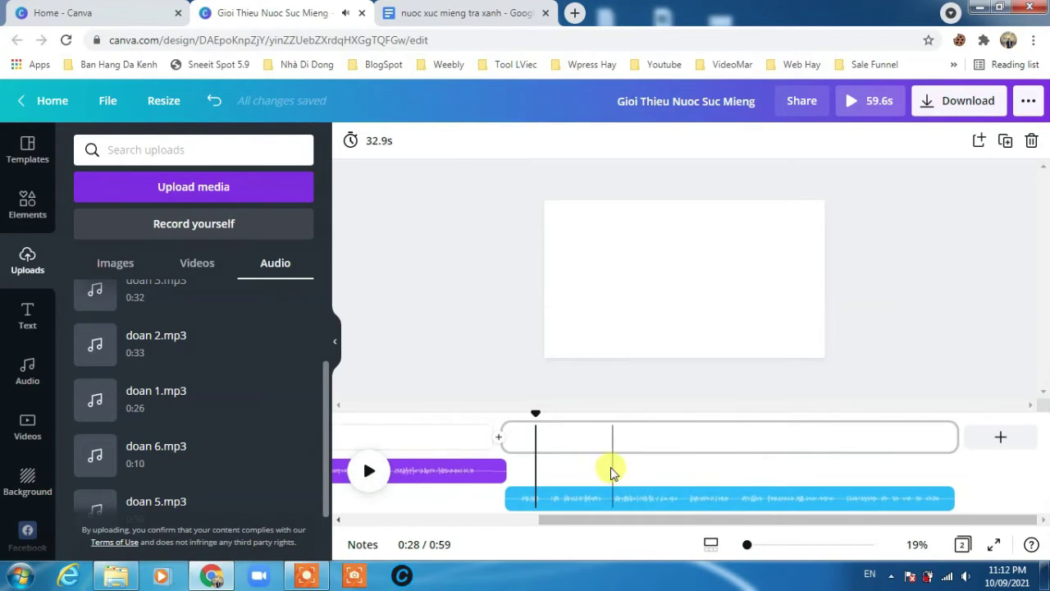
# Step: Shift doan 2.mp3 to start at about 24 s, overlapping the end of doan 1.mp3, checking the join by playback
pyautogui.click(570, 501)
pyautogui.moveTo(571, 501); pyautogui.dragTo(530, 502)
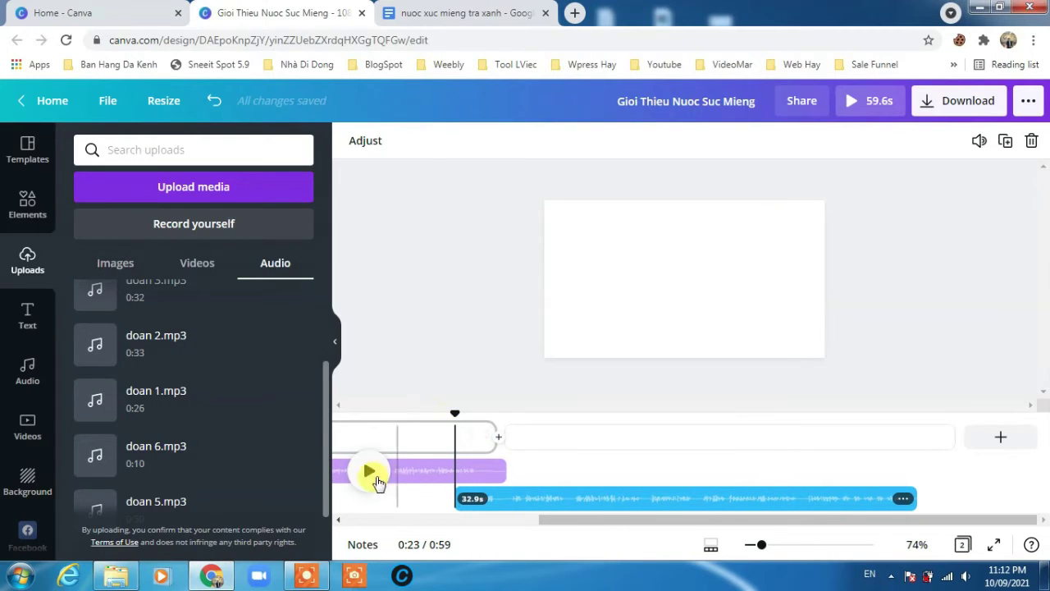
pyautogui.moveTo(451, 411); pyautogui.dragTo(425, 460)
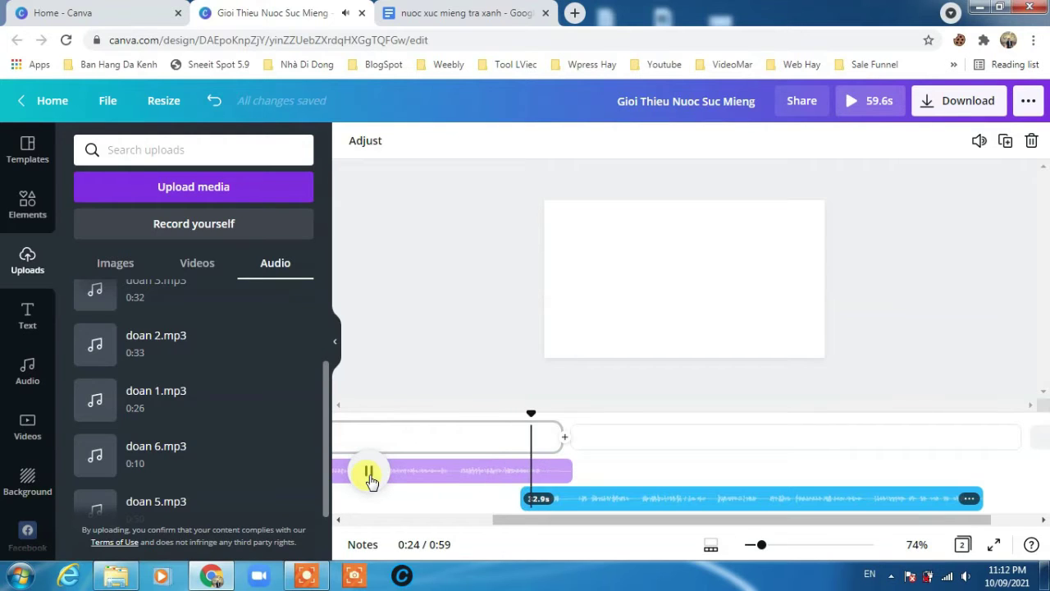
pyautogui.click(370, 481)
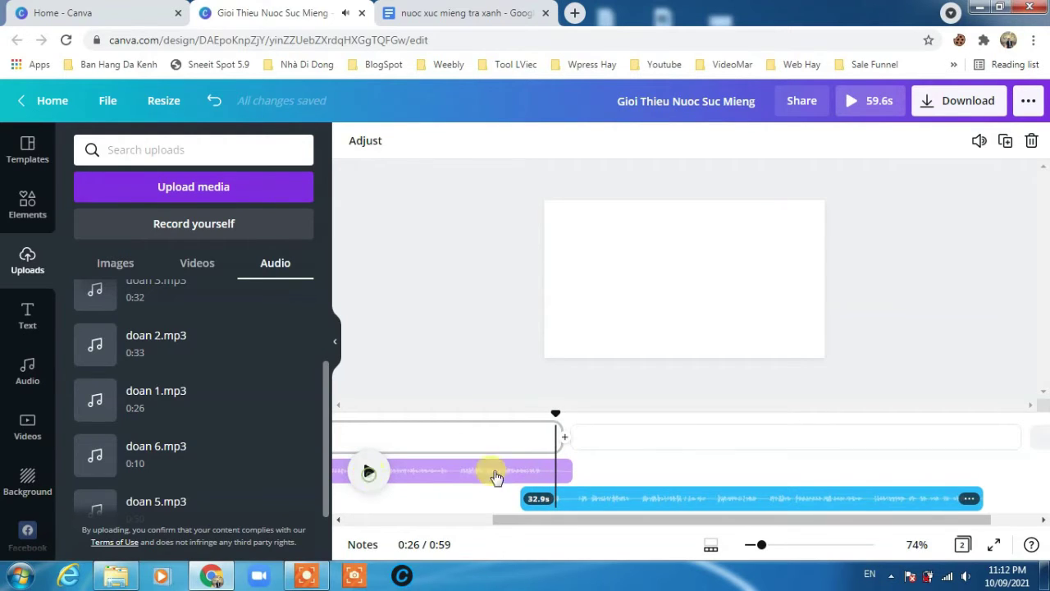
pyautogui.moveTo(563, 499); pyautogui.dragTo(627, 522)
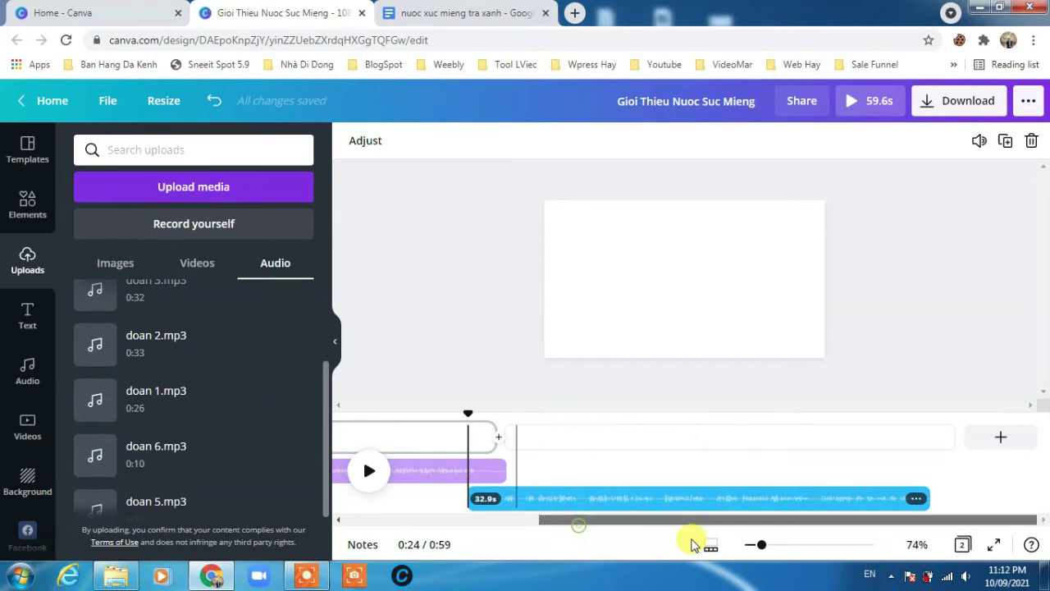
# Step: Shorten page 2 to 30.6 s to match the end of the shifted doan 2.mp3 track
pyautogui.click(906, 437)
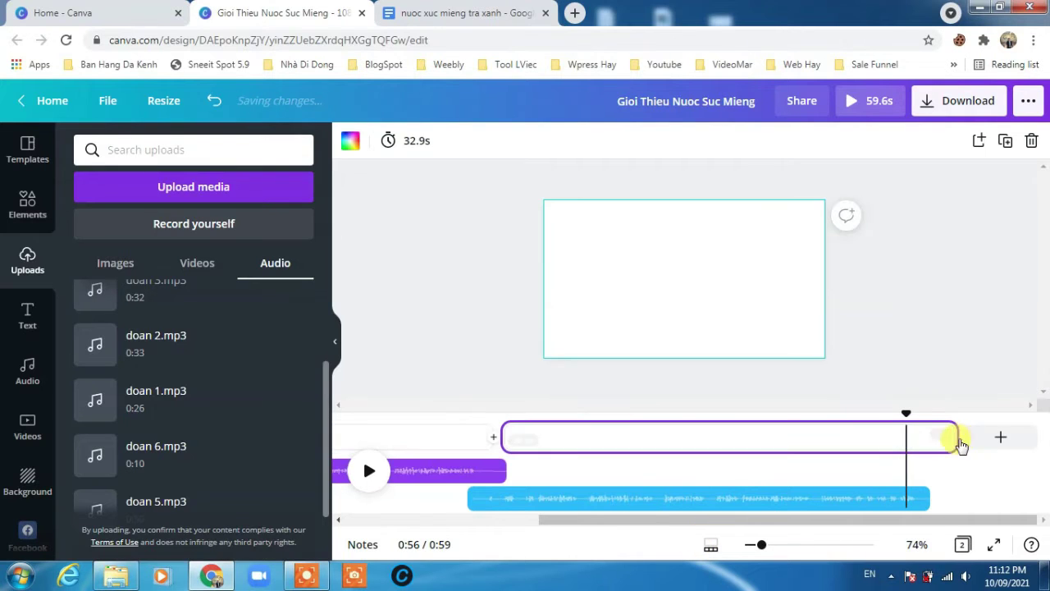
pyautogui.moveTo(945, 436); pyautogui.dragTo(916, 442)
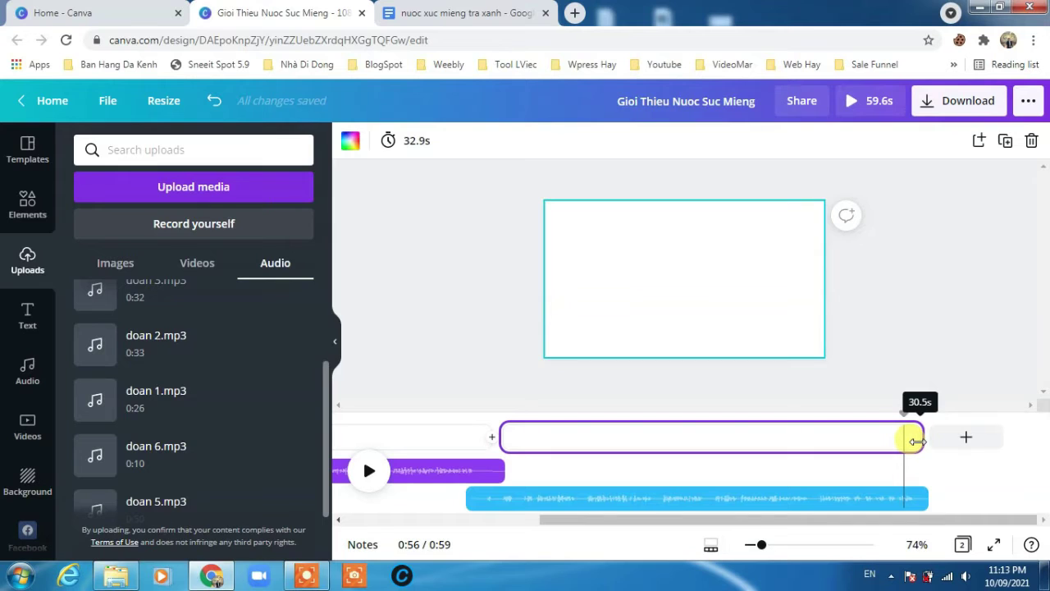
pyautogui.moveTo(916, 441); pyautogui.dragTo(919, 441)
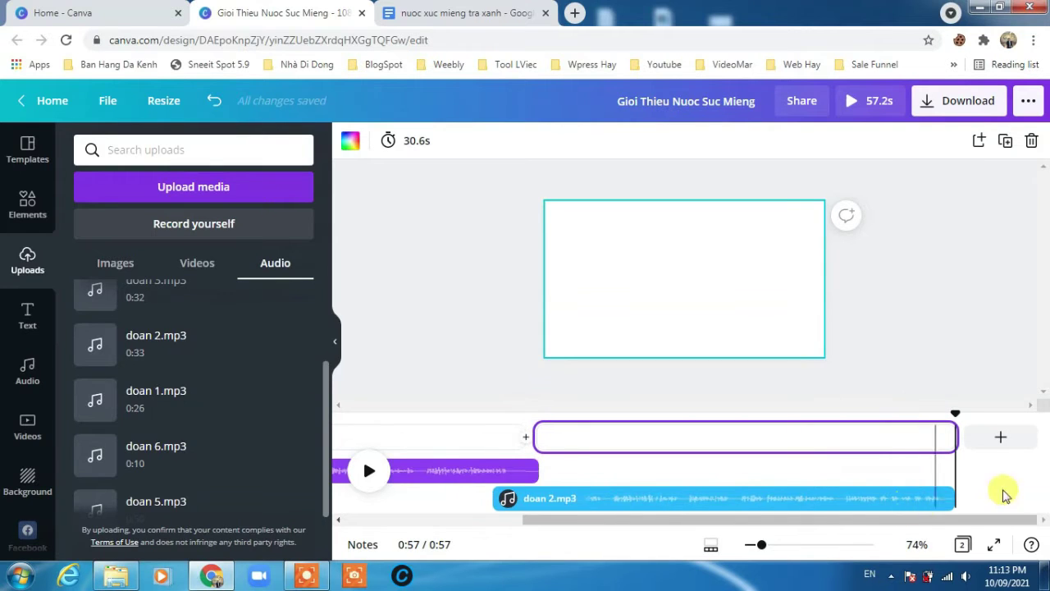
# Step: Add a blank third page and extend it to 51.3 s
pyautogui.click(998, 444)
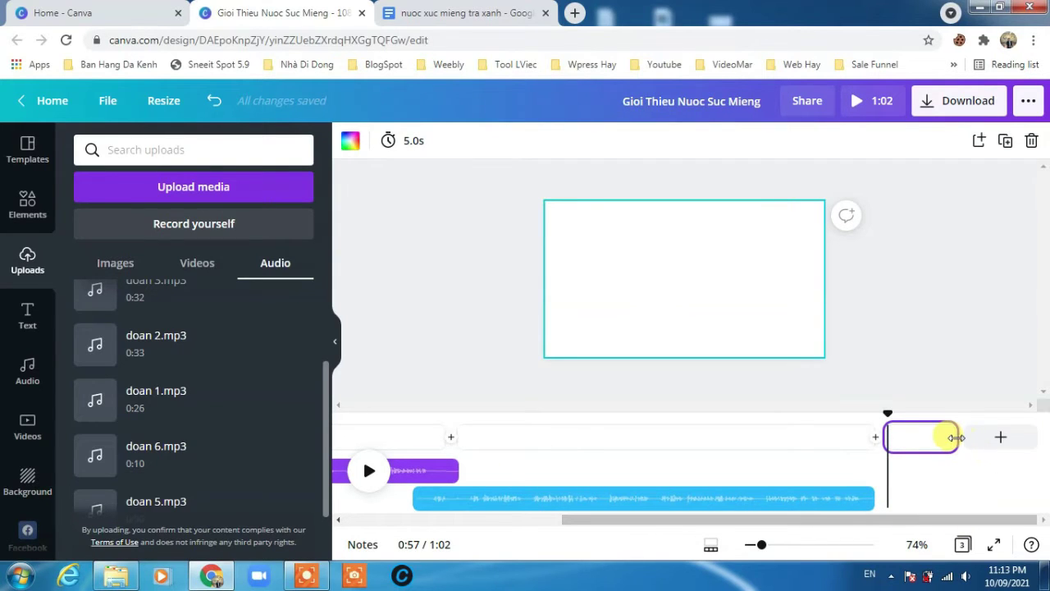
pyautogui.moveTo(981, 437)
pyautogui.mouseDown()
pyautogui.moveTo(1041, 440)
pyautogui.moveTo(989, 438)
pyautogui.mouseUp()
pyautogui.scroll(1, 203, 422)
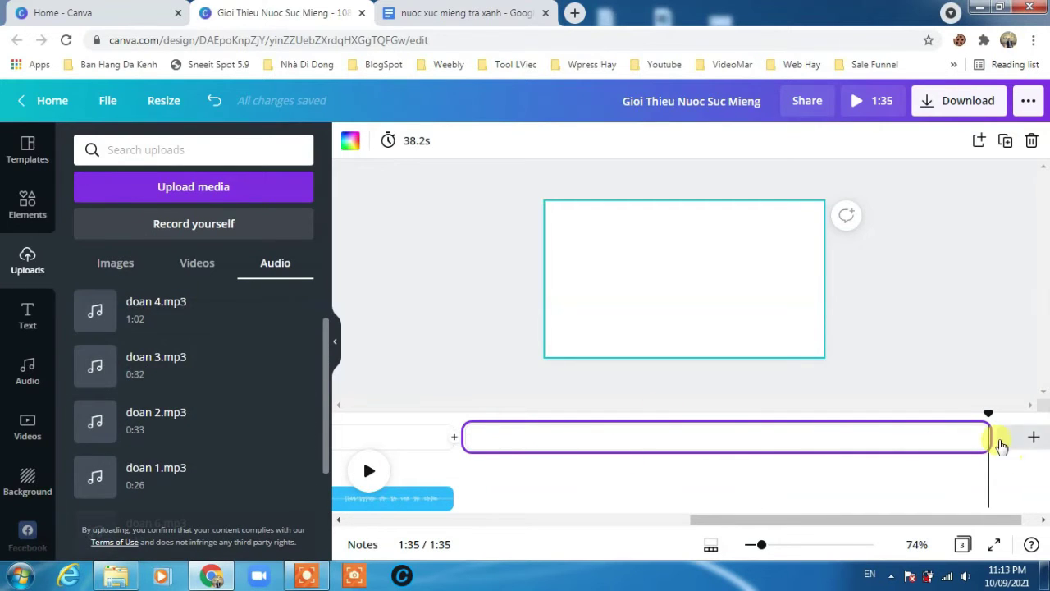
pyautogui.moveTo(989, 437); pyautogui.dragTo(1035, 436)
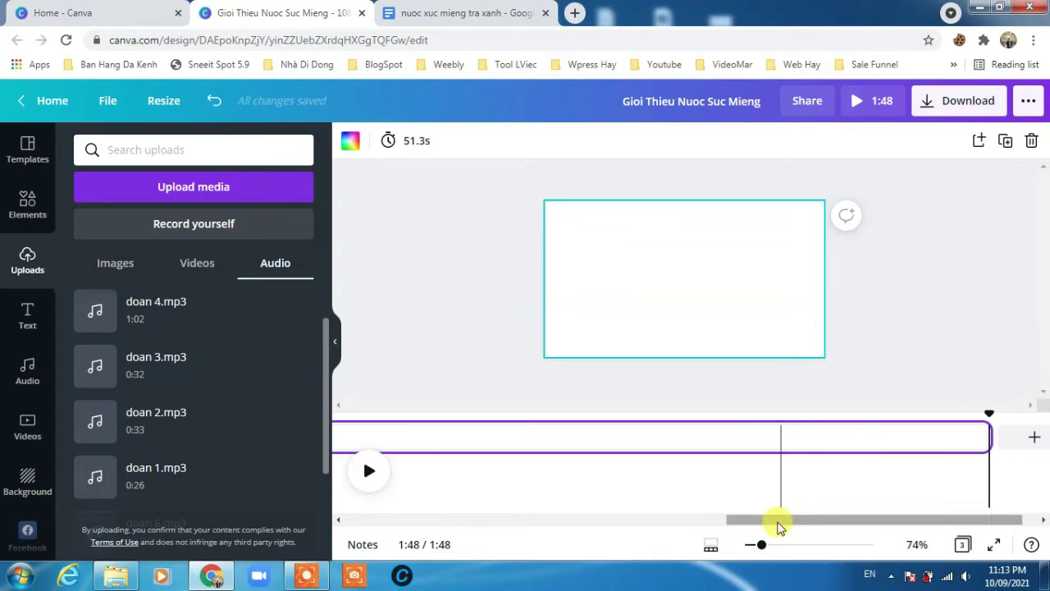
# Step: Add the doan 3.mp3 voice clip from the audio uploads to the video
pyautogui.moveTo(777, 521); pyautogui.dragTo(726, 529)
pyautogui.click(691, 439)
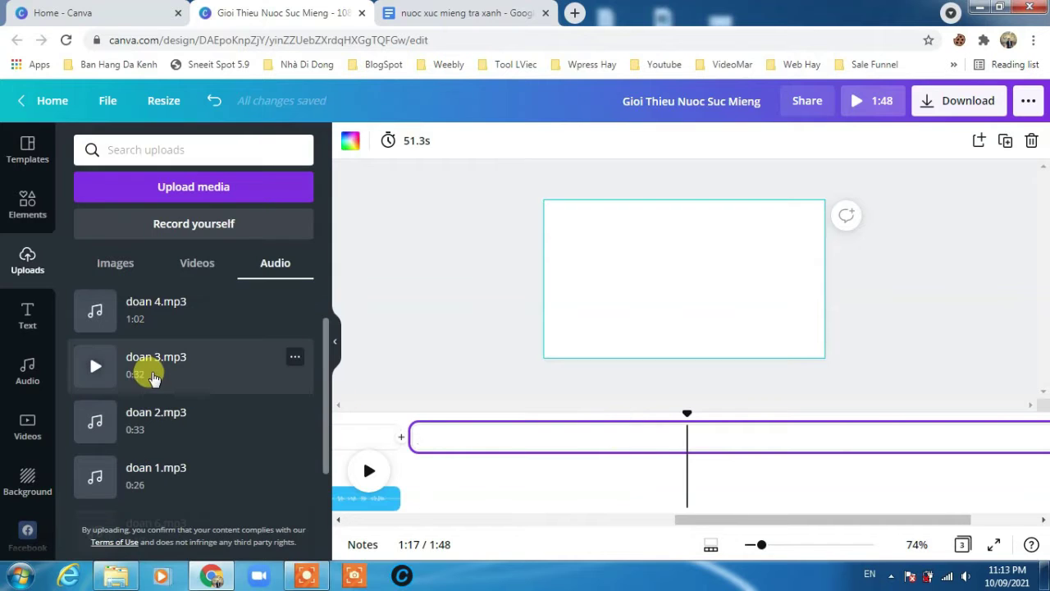
pyautogui.moveTo(148, 370); pyautogui.dragTo(671, 339)
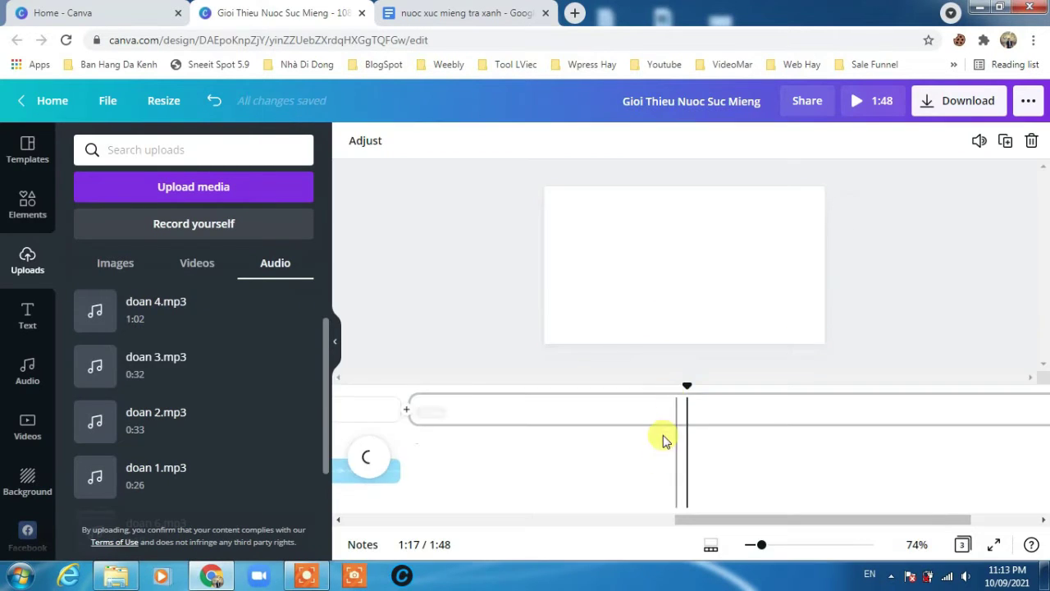
# Step: Move the doan 3.mp3 track to start at about 55 s, slightly overlapping doan 2.mp3, and play the join
pyautogui.moveTo(706, 519); pyautogui.dragTo(597, 518)
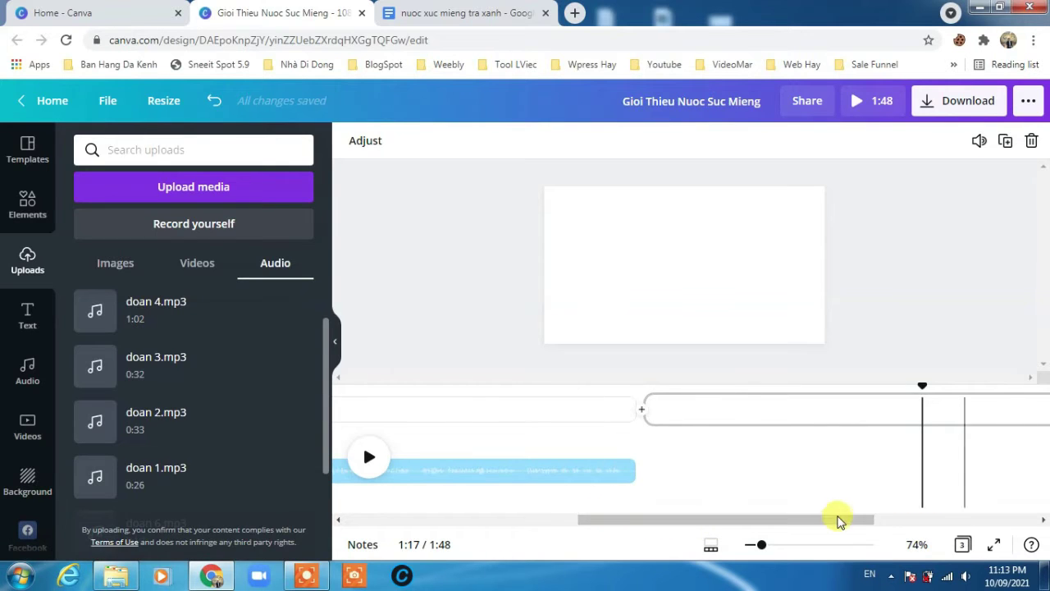
pyautogui.moveTo(837, 518); pyautogui.dragTo(821, 476)
pyautogui.moveTo(535, 525); pyautogui.dragTo(730, 519)
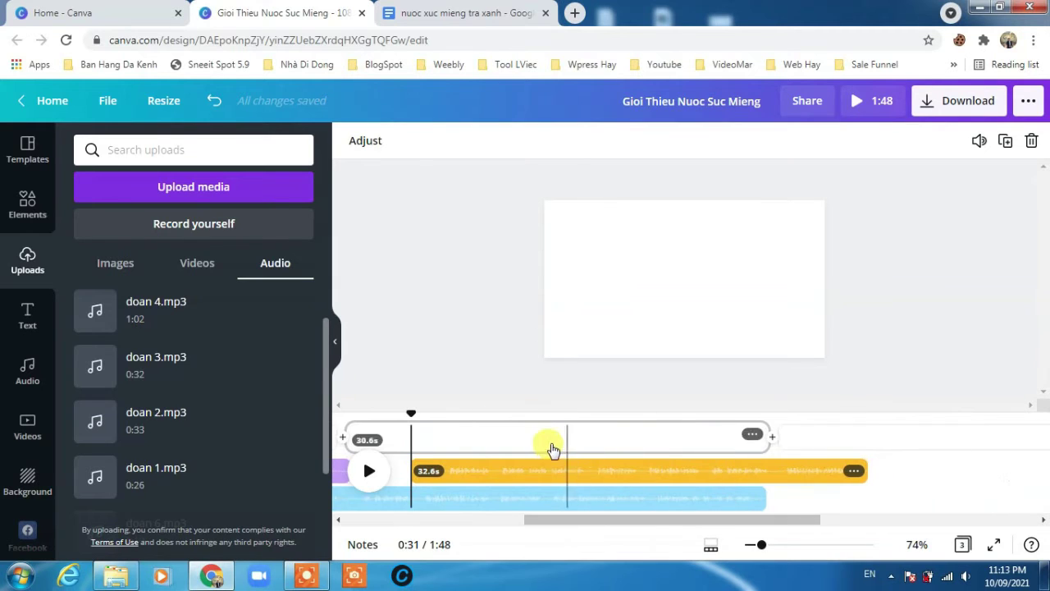
pyautogui.moveTo(501, 468); pyautogui.dragTo(781, 468)
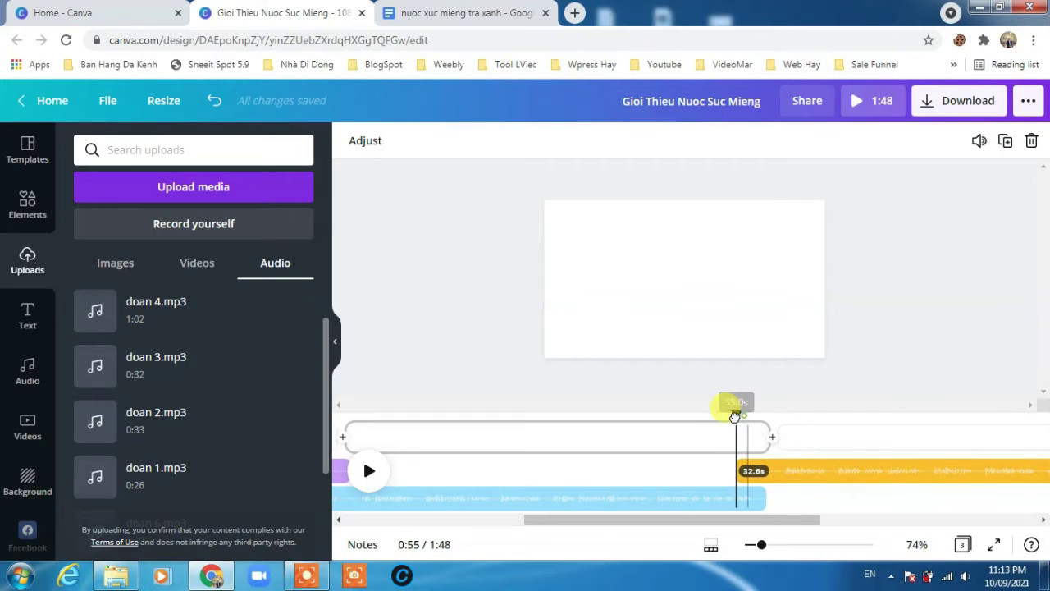
pyautogui.moveTo(736, 416); pyautogui.dragTo(727, 413)
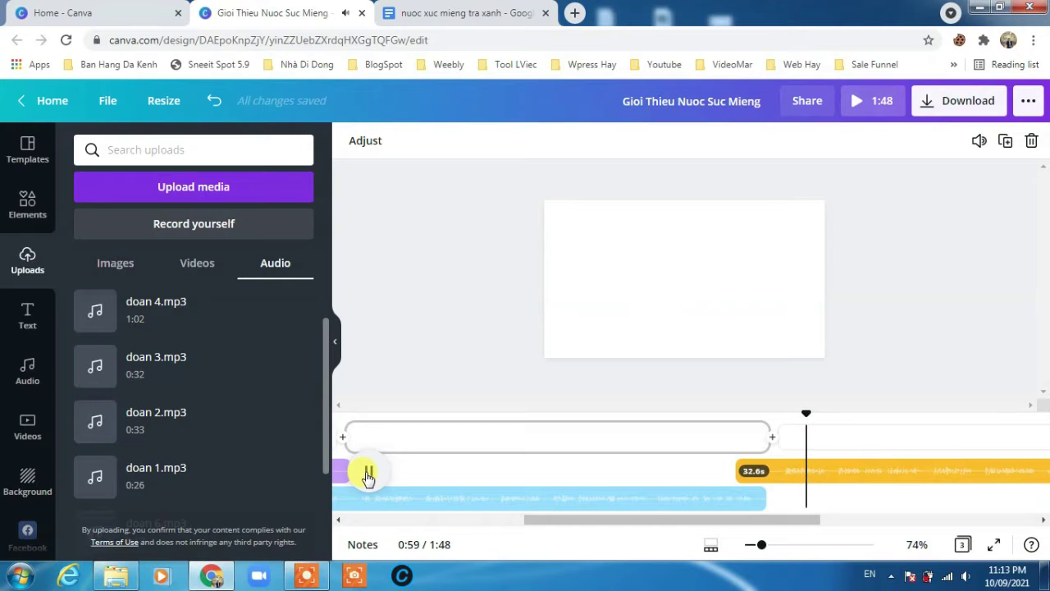
pyautogui.click(368, 475)
# Step: Shorten page 3 to 29.9 s so it ends together with doan 3.mp3
pyautogui.moveTo(747, 519); pyautogui.dragTo(954, 529)
pyautogui.click(962, 436)
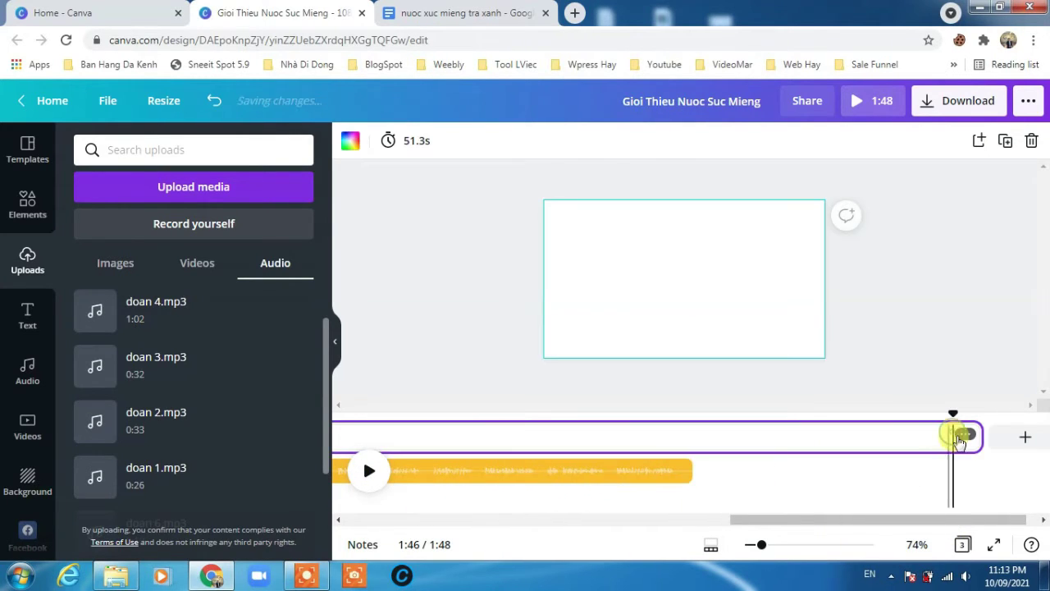
pyautogui.moveTo(964, 435); pyautogui.dragTo(692, 466)
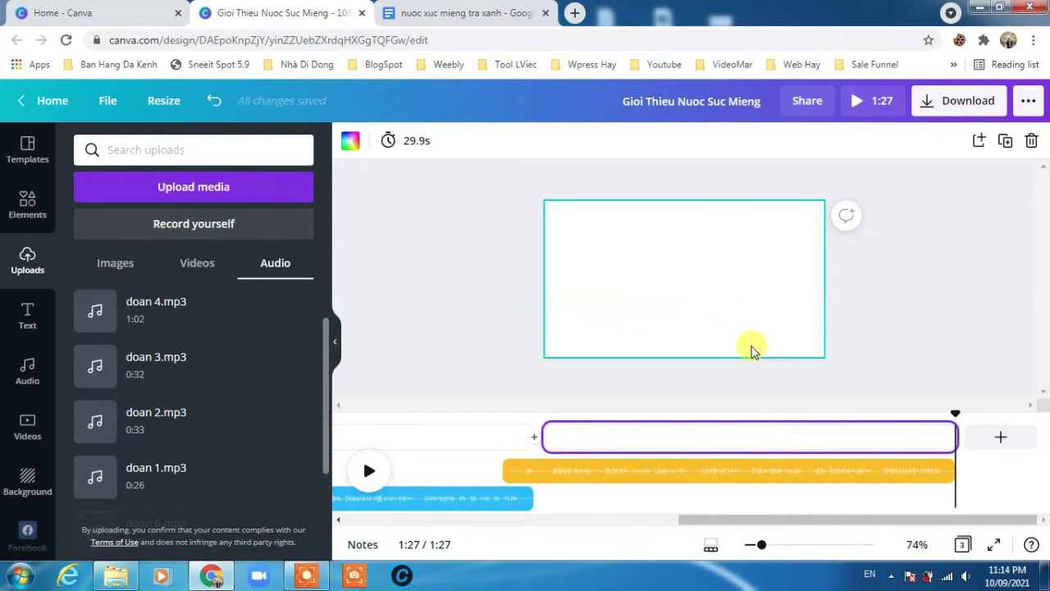
# Step: Add a blank fourth page, extend it to 54.3 s, and place the playhead within it
pyautogui.click(1004, 445)
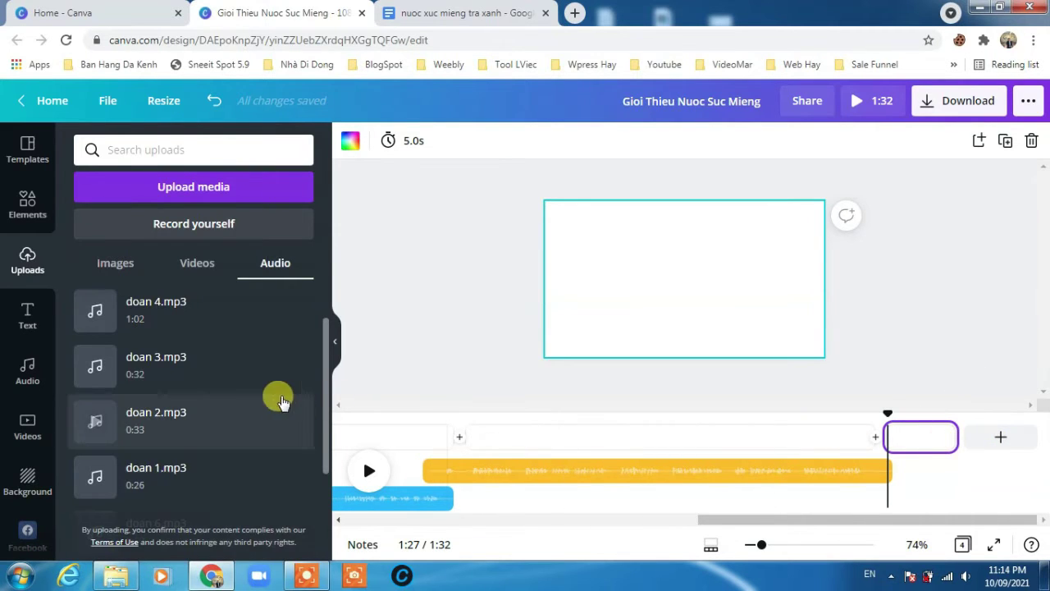
pyautogui.scroll(1, 184, 415)
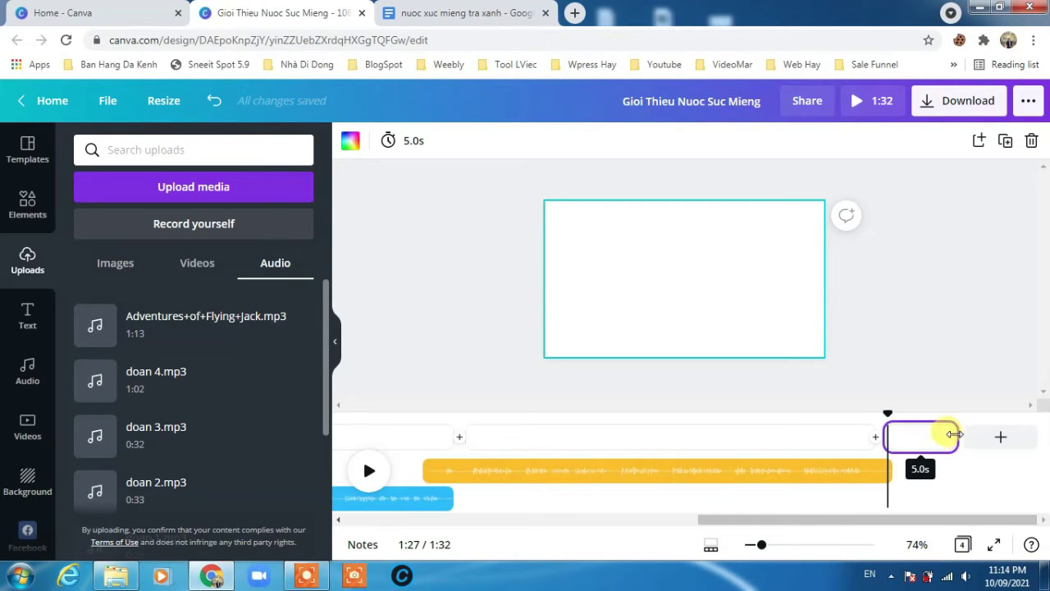
pyautogui.moveTo(954, 434); pyautogui.dragTo(1027, 435)
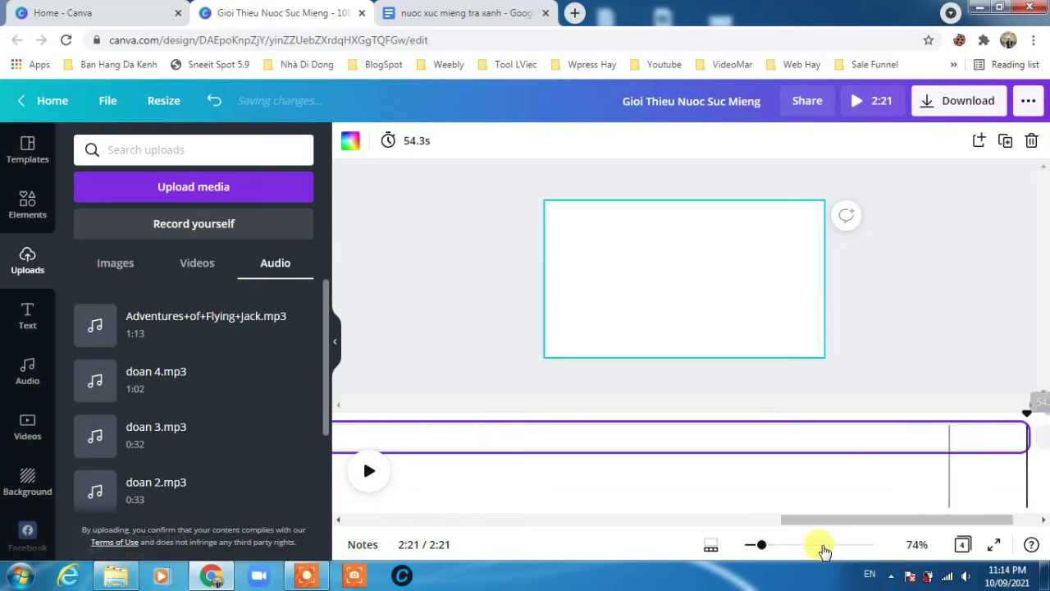
pyautogui.moveTo(832, 520); pyautogui.dragTo(935, 518)
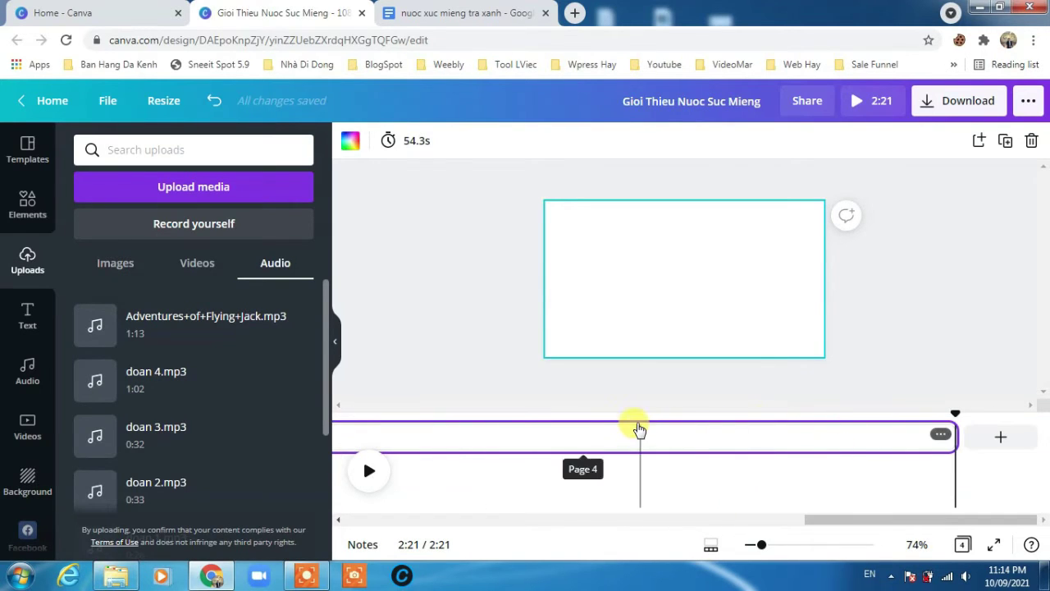
pyautogui.moveTo(637, 422); pyautogui.dragTo(617, 436)
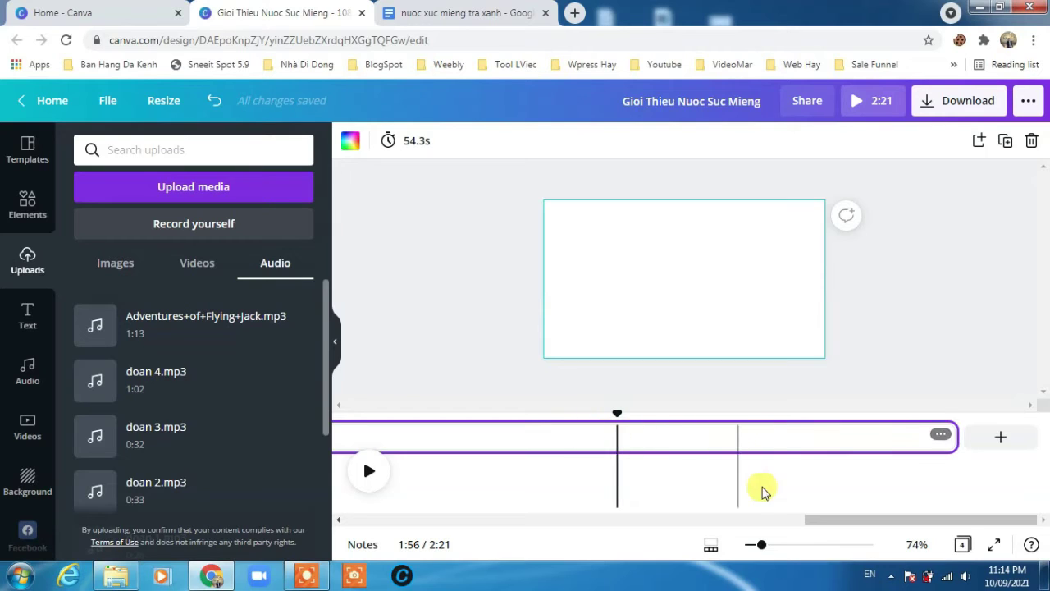
# Step: Add the doan 4.mp3 voice clip from the audio uploads and move its track to start at about 1:18, overlapping doan 3.mp3
pyautogui.moveTo(818, 518); pyautogui.dragTo(576, 512)
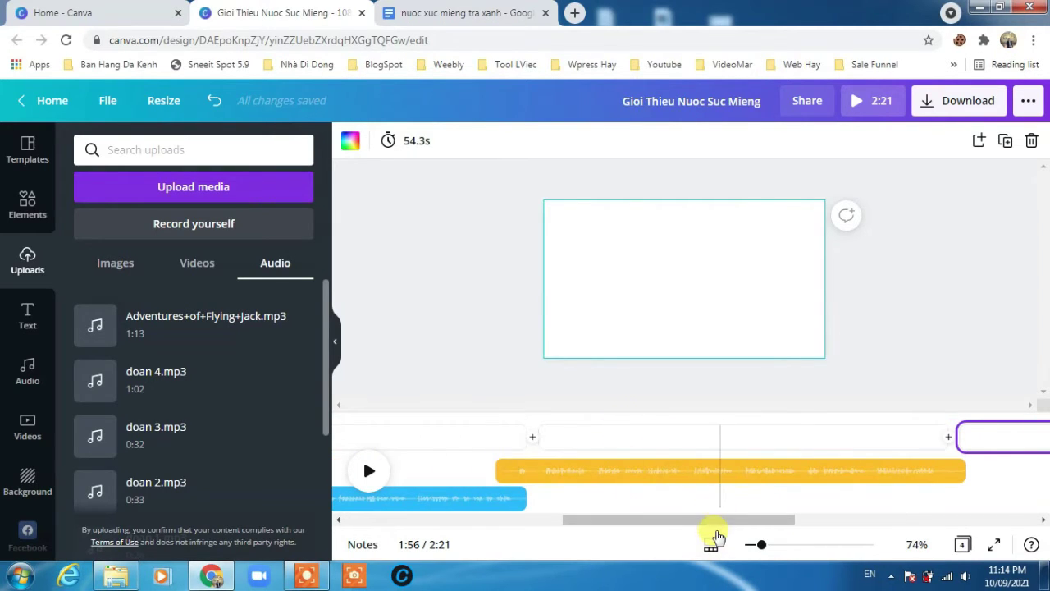
pyautogui.moveTo(753, 526); pyautogui.dragTo(892, 520)
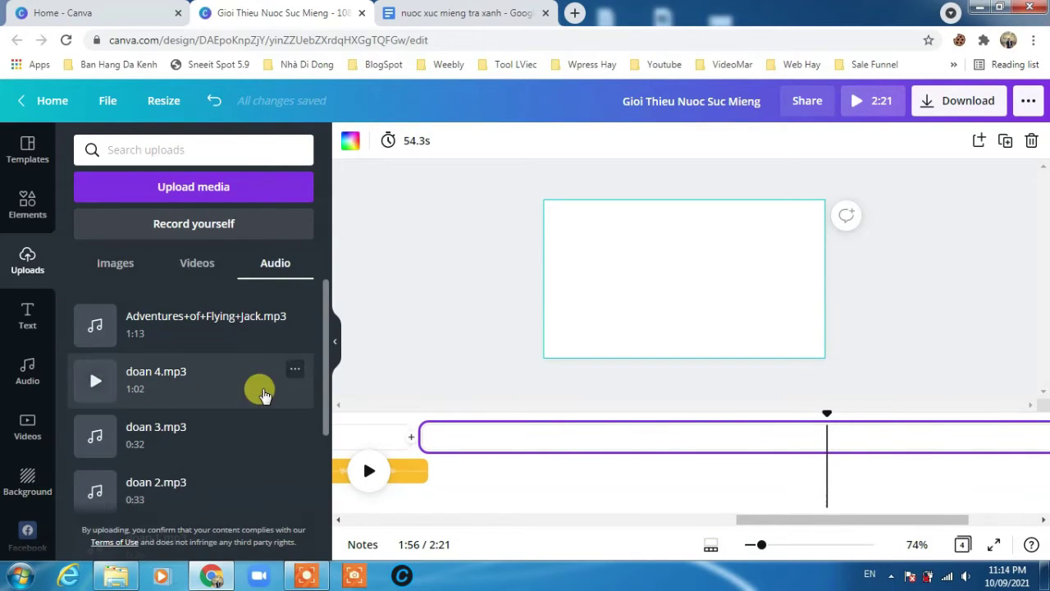
pyautogui.moveTo(162, 389); pyautogui.dragTo(675, 368)
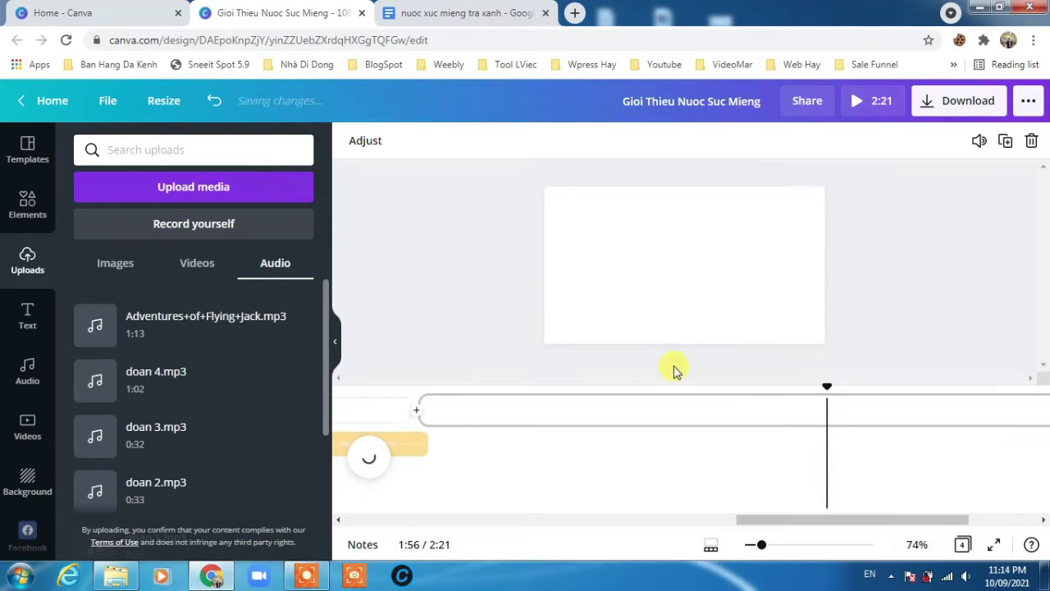
pyautogui.moveTo(788, 526); pyautogui.dragTo(637, 531)
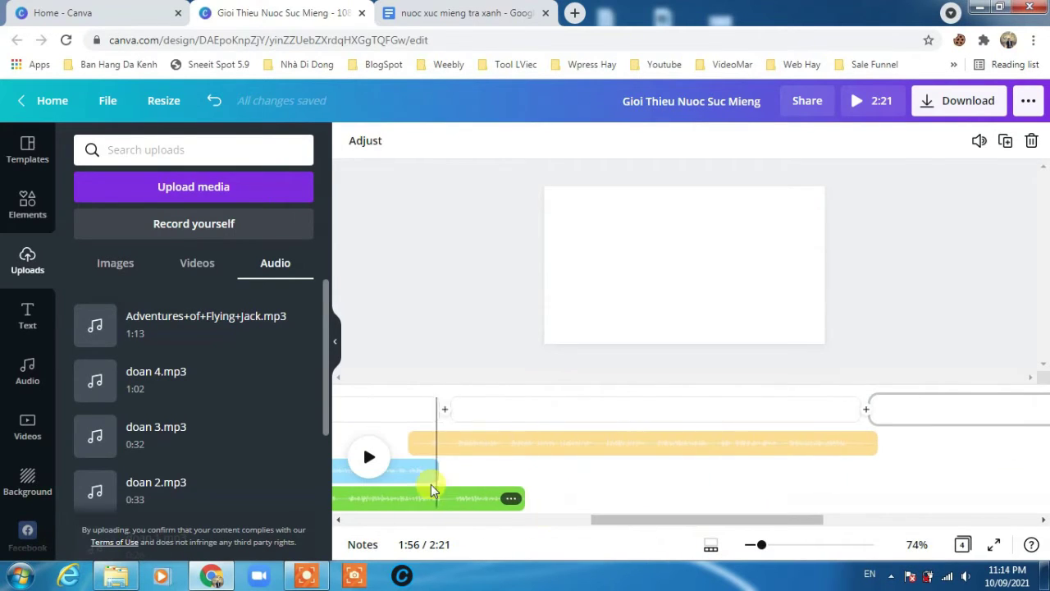
pyautogui.moveTo(426, 504); pyautogui.dragTo(706, 478)
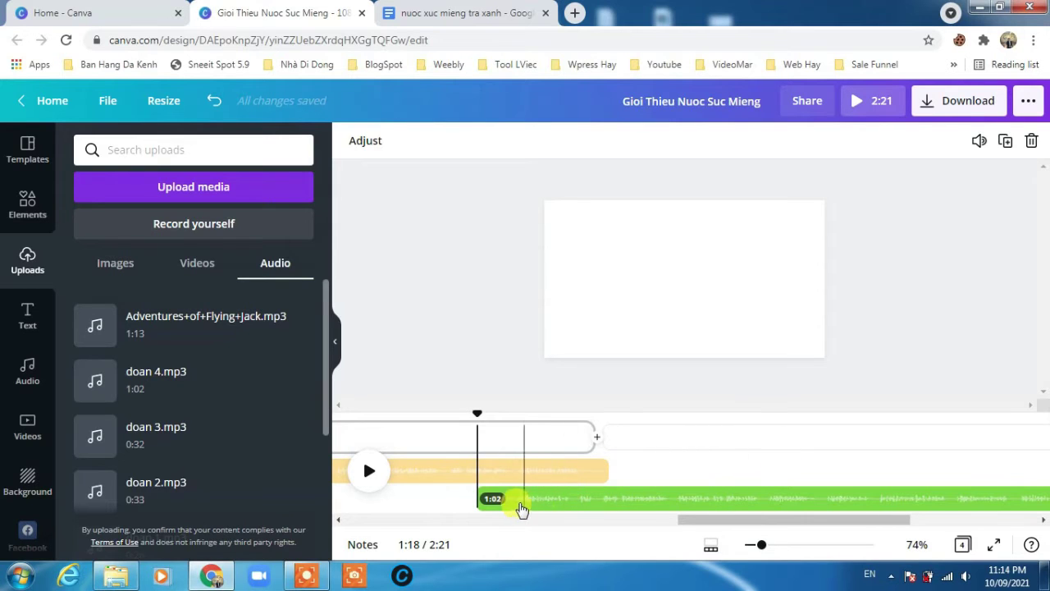
# Step: Extend page 4 to 1:28 to make room for the doan 4.mp3 track
pyautogui.moveTo(727, 522); pyautogui.dragTo(872, 531)
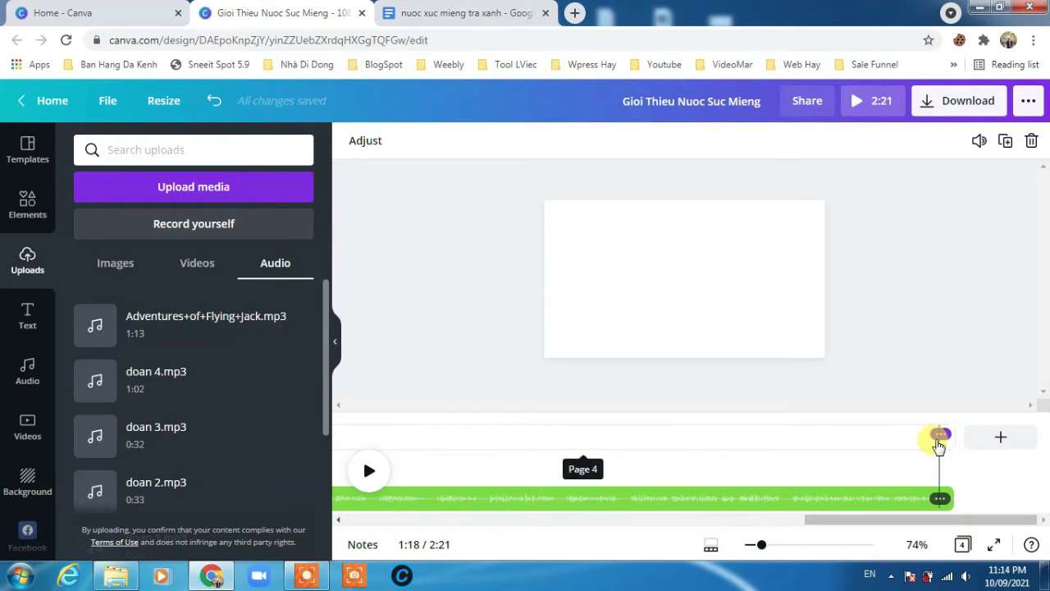
pyautogui.click(940, 436)
pyautogui.moveTo(919, 528); pyautogui.dragTo(1038, 522)
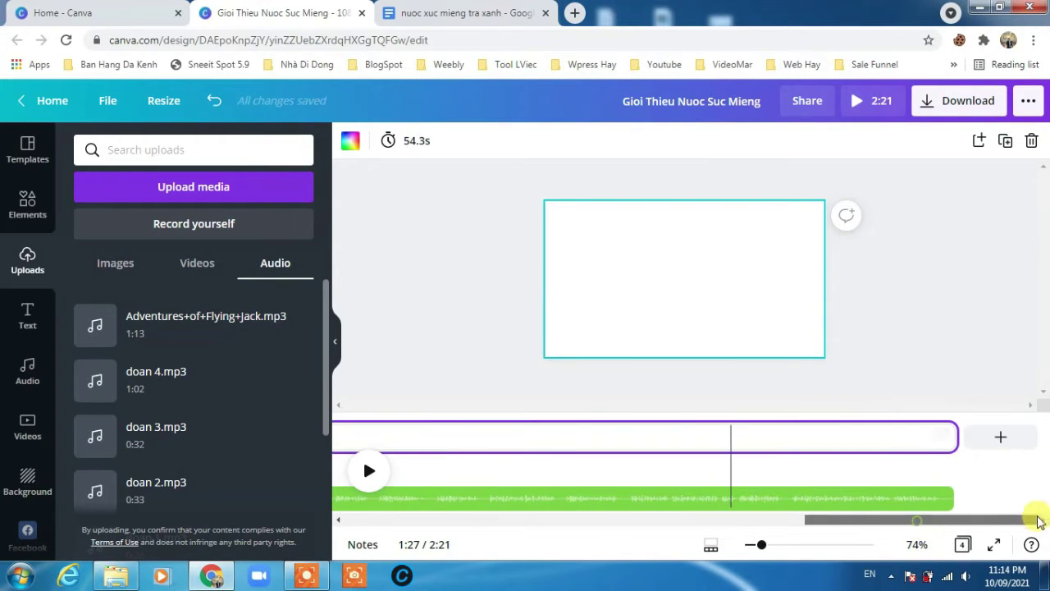
pyautogui.moveTo(1042, 436); pyautogui.dragTo(980, 492)
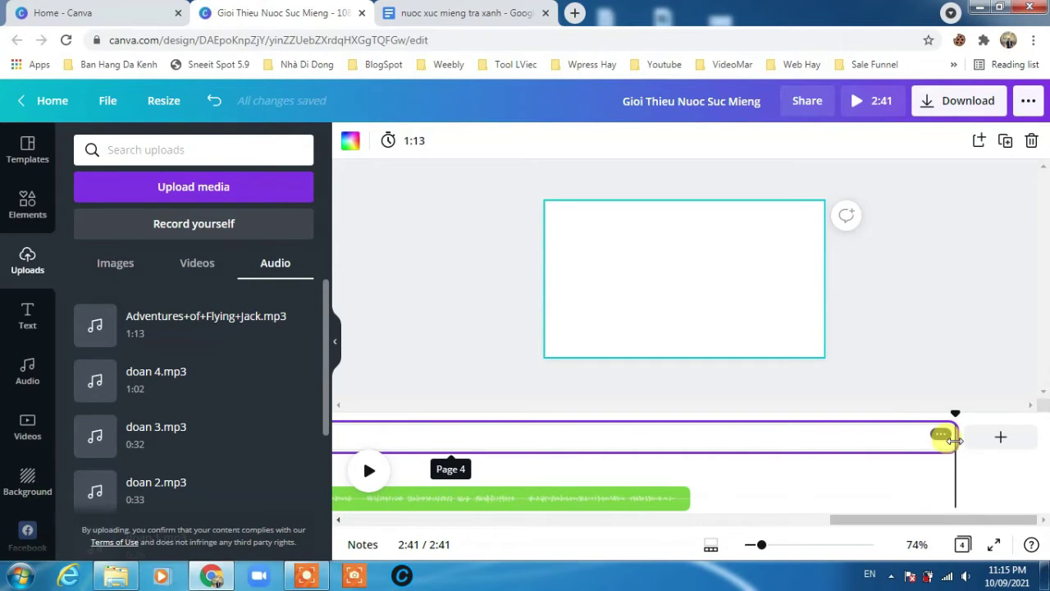
pyautogui.moveTo(954, 440); pyautogui.dragTo(1031, 445)
# Step: Move the doan 4.mp3 track to start at about 1:25, slightly overlapping the end of doan 3.mp3, and play the join
pyautogui.moveTo(889, 520)
pyautogui.mouseDown()
pyautogui.moveTo(586, 530)
pyautogui.moveTo(641, 529)
pyautogui.moveTo(776, 497)
pyautogui.moveTo(689, 492)
pyautogui.mouseUp()
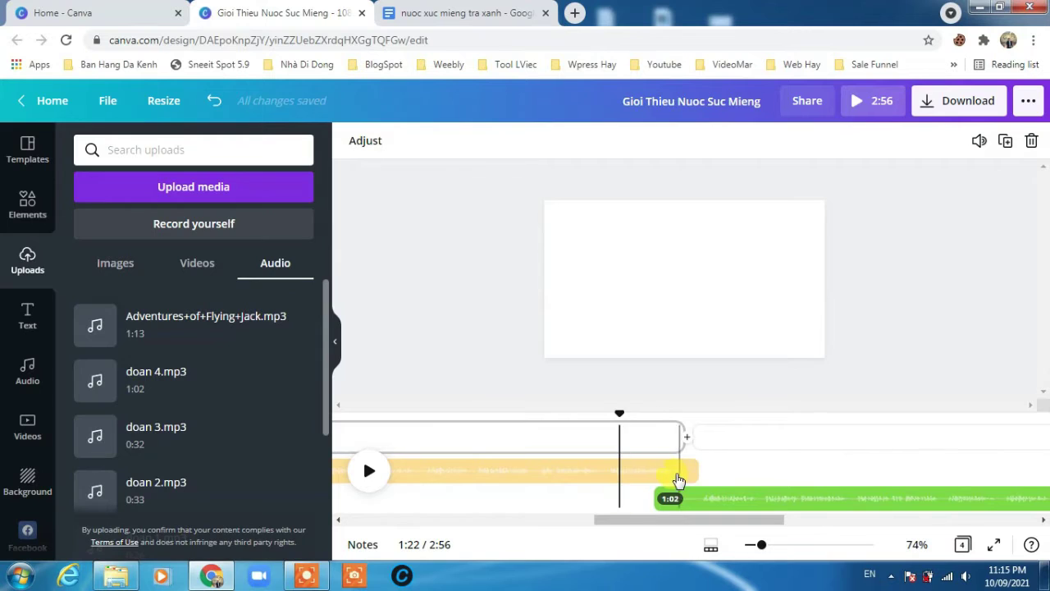
pyautogui.click(671, 474)
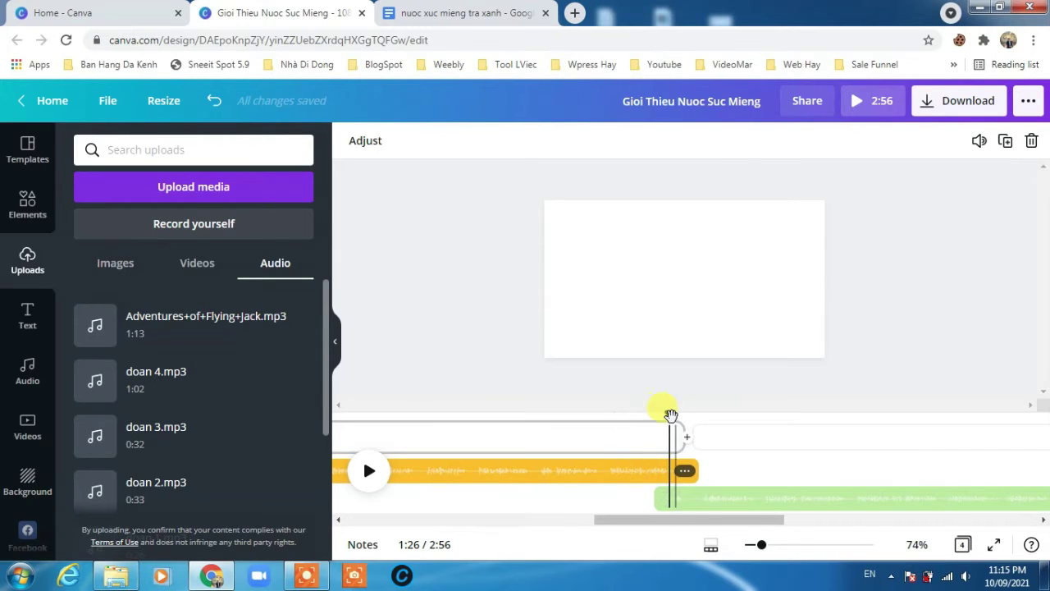
pyautogui.moveTo(671, 416); pyautogui.dragTo(604, 422)
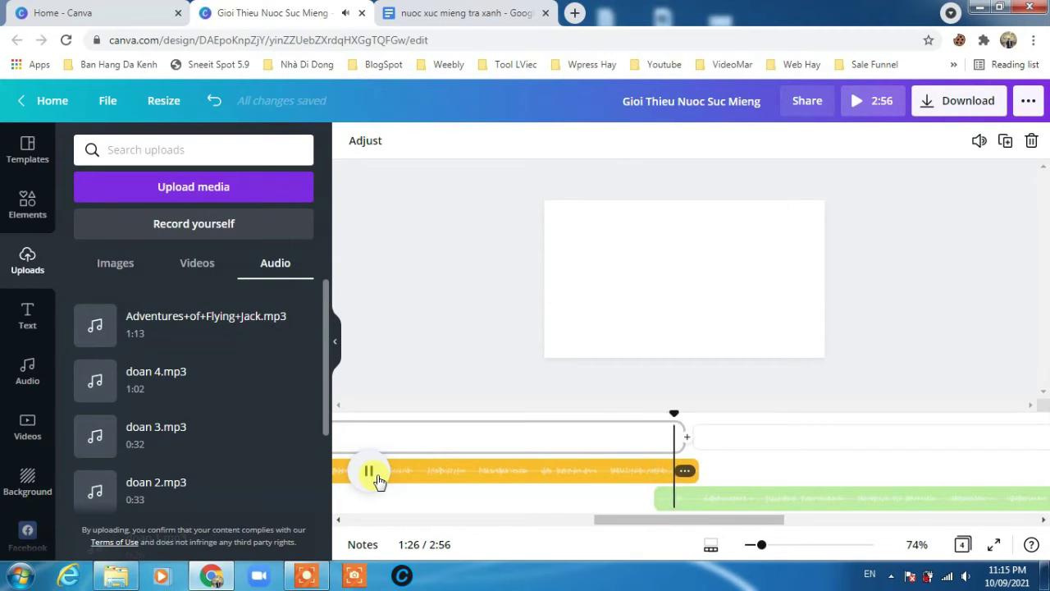
pyautogui.click(371, 472)
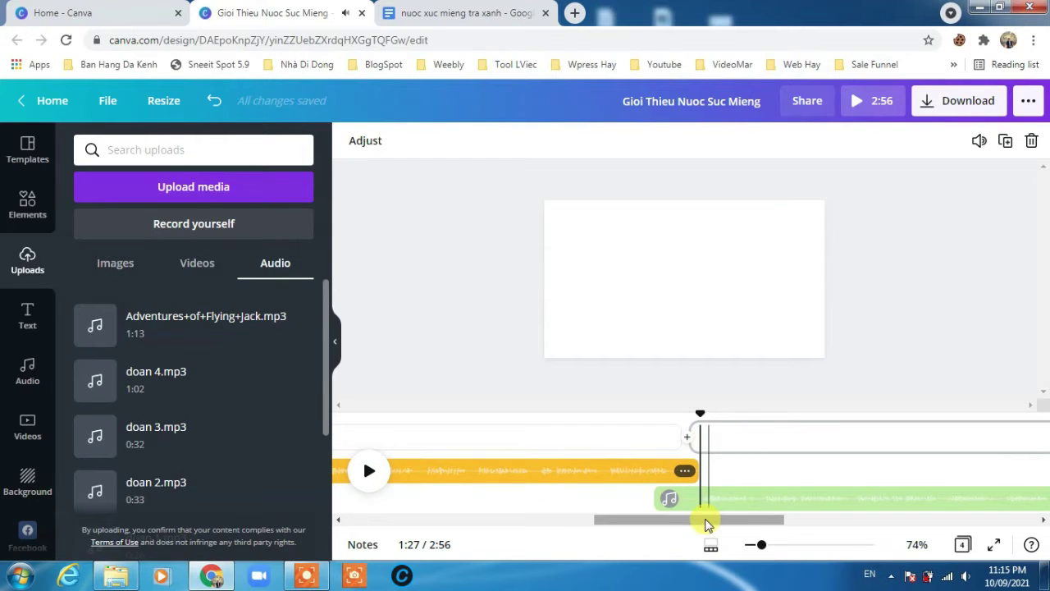
# Step: Shorten page 4 to 59.8 s to match the end of doan 4.mp3 and add a blank fifth page
pyautogui.moveTo(707, 520); pyautogui.dragTo(996, 537)
pyautogui.click(958, 440)
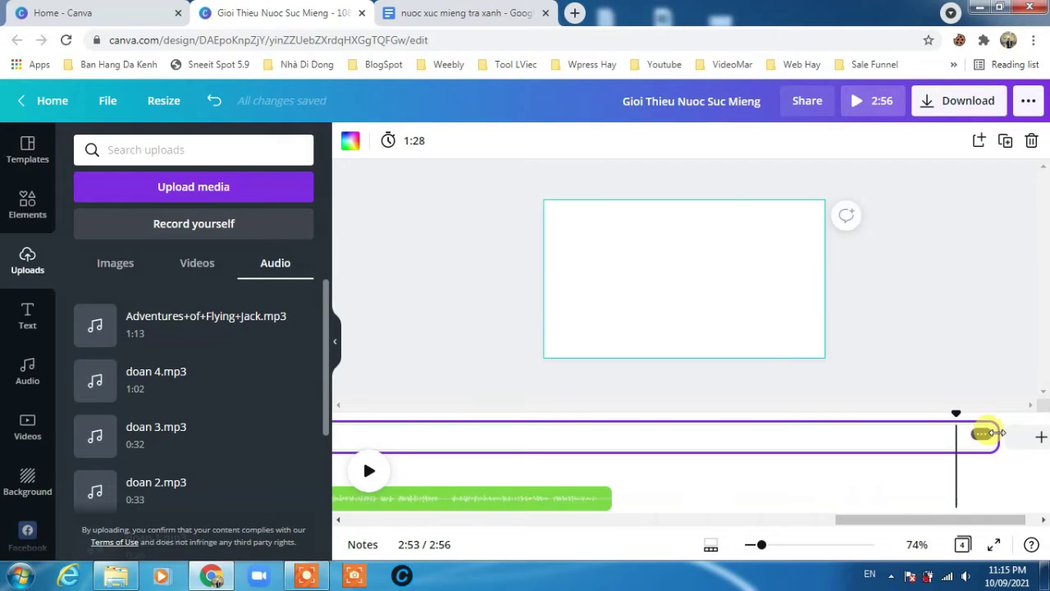
pyautogui.moveTo(985, 435); pyautogui.dragTo(599, 455)
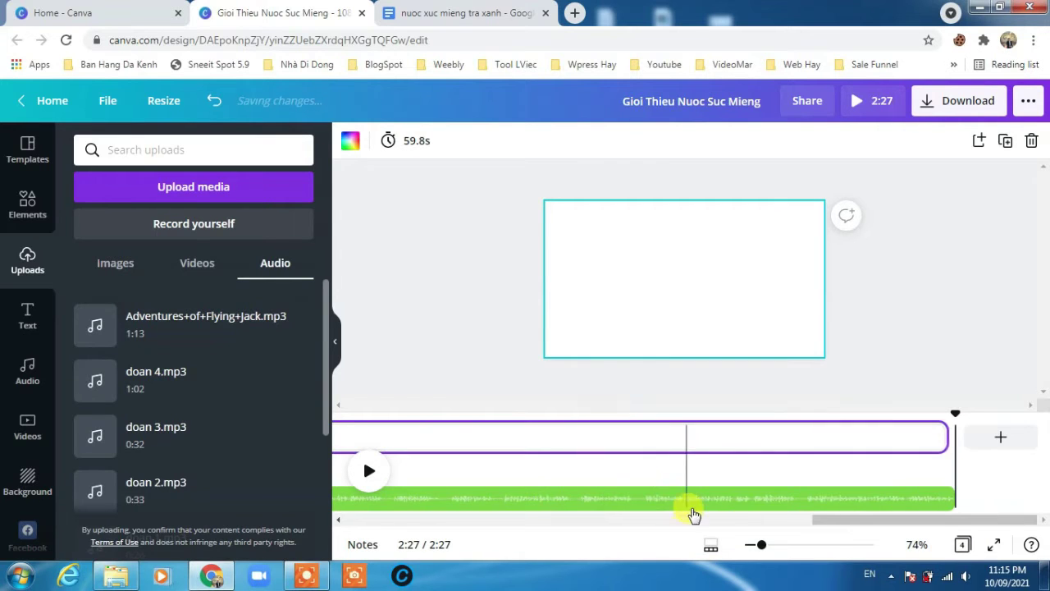
pyautogui.click(1005, 439)
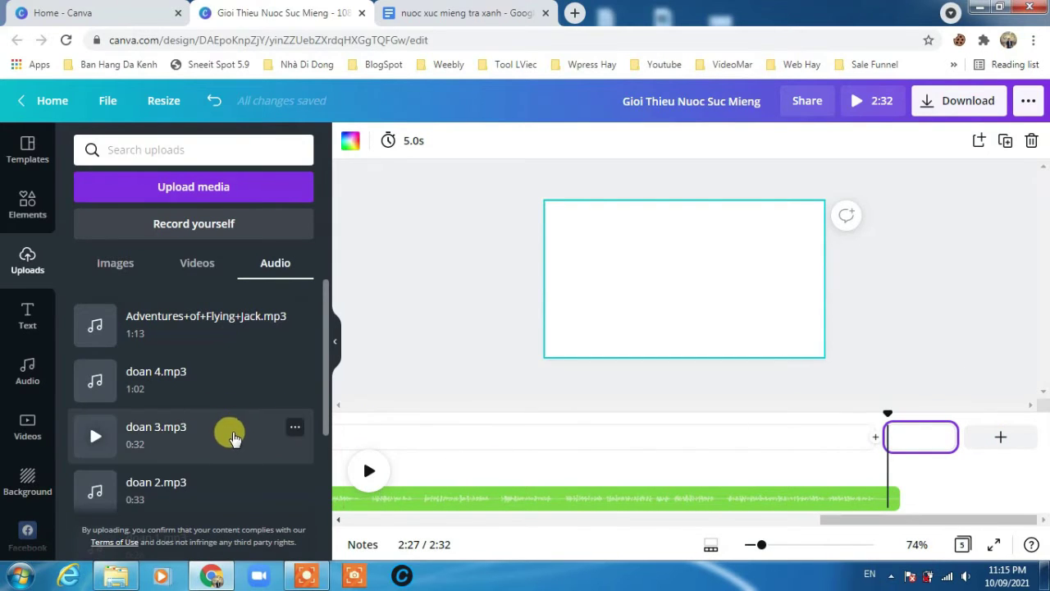
# Step: Extend the fifth page to 59.1 s and place the uploaded doan 5.mp3 at that page's start in the timeline
pyautogui.scroll(-5, 193, 431)
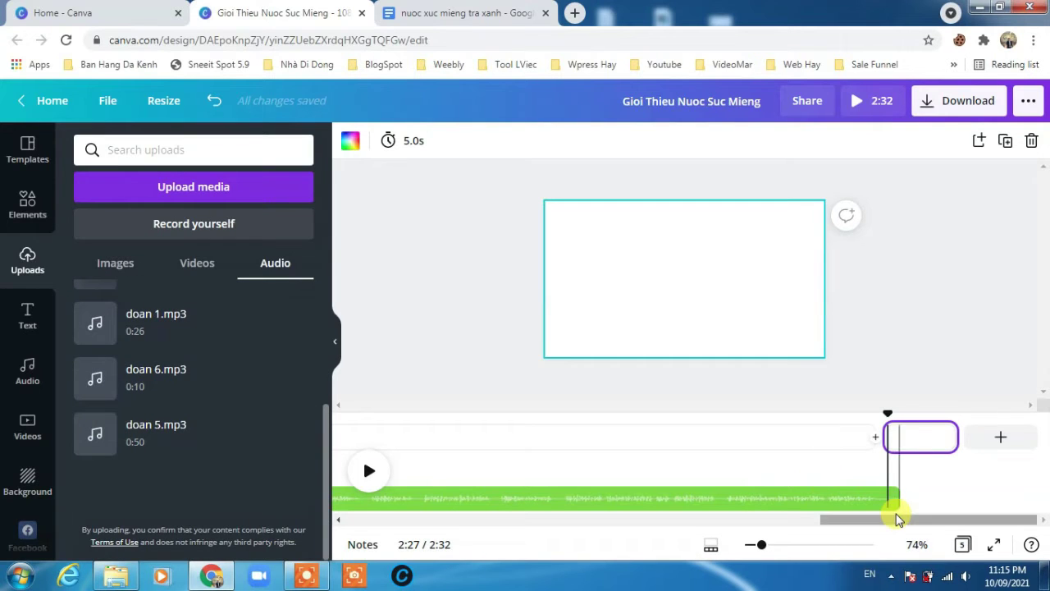
pyautogui.moveTo(952, 436); pyautogui.dragTo(985, 464)
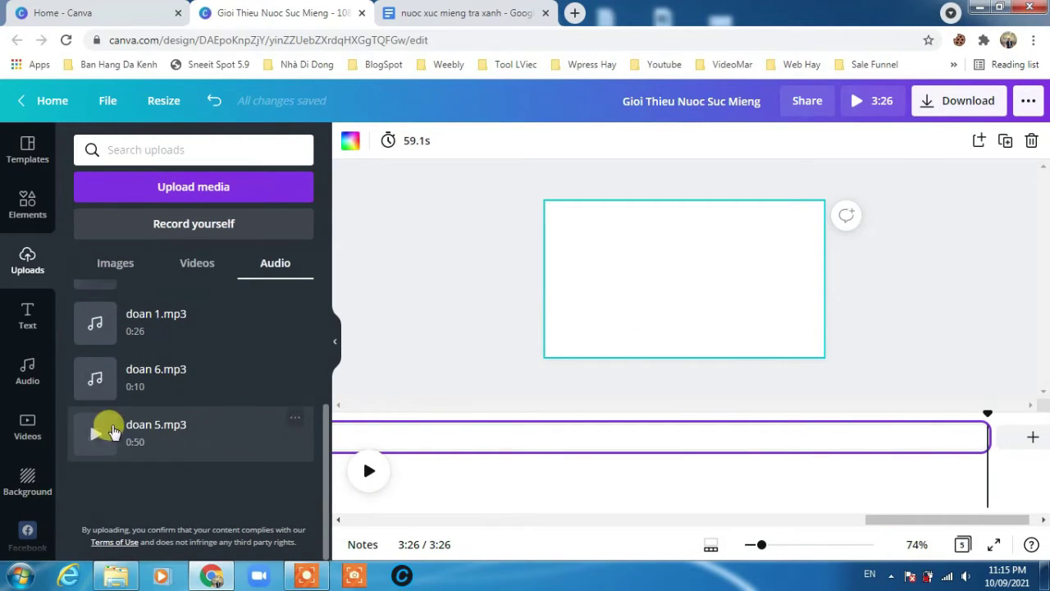
pyautogui.moveTo(94, 438); pyautogui.dragTo(652, 320)
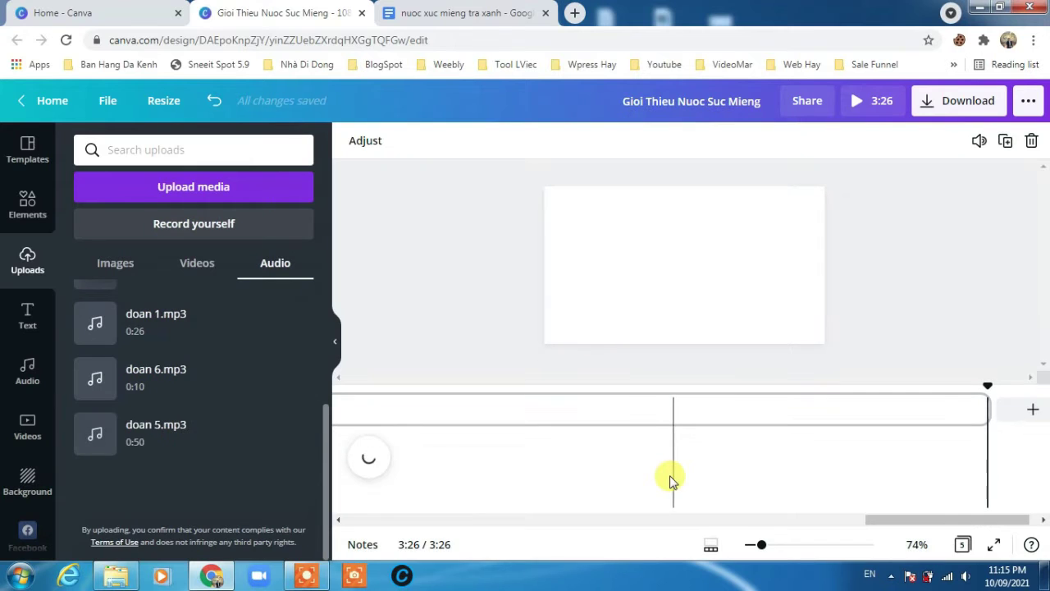
pyautogui.moveTo(897, 520); pyautogui.dragTo(323, 553)
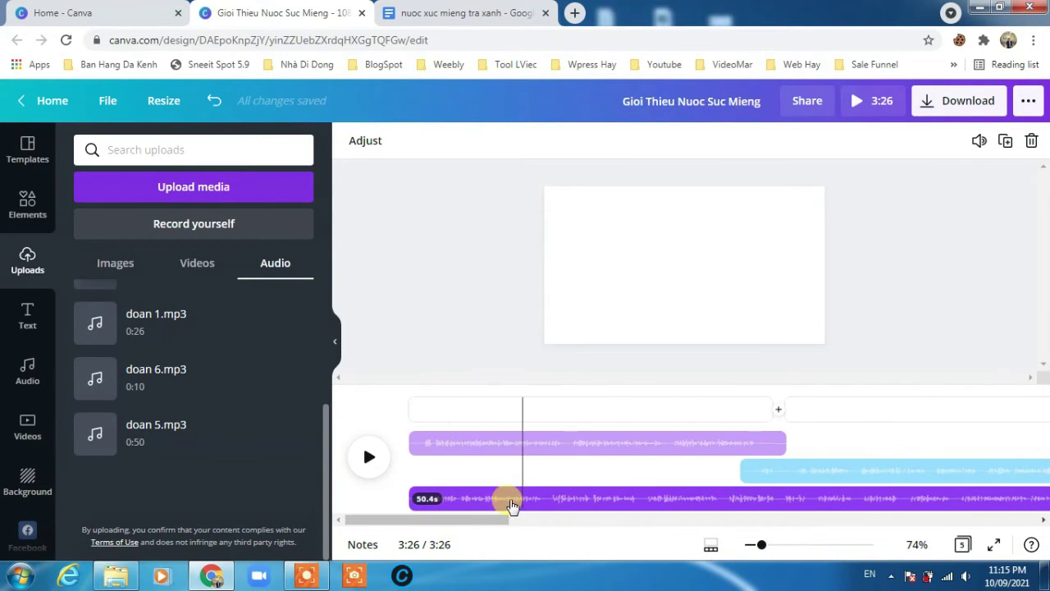
pyautogui.moveTo(556, 502); pyautogui.dragTo(837, 535)
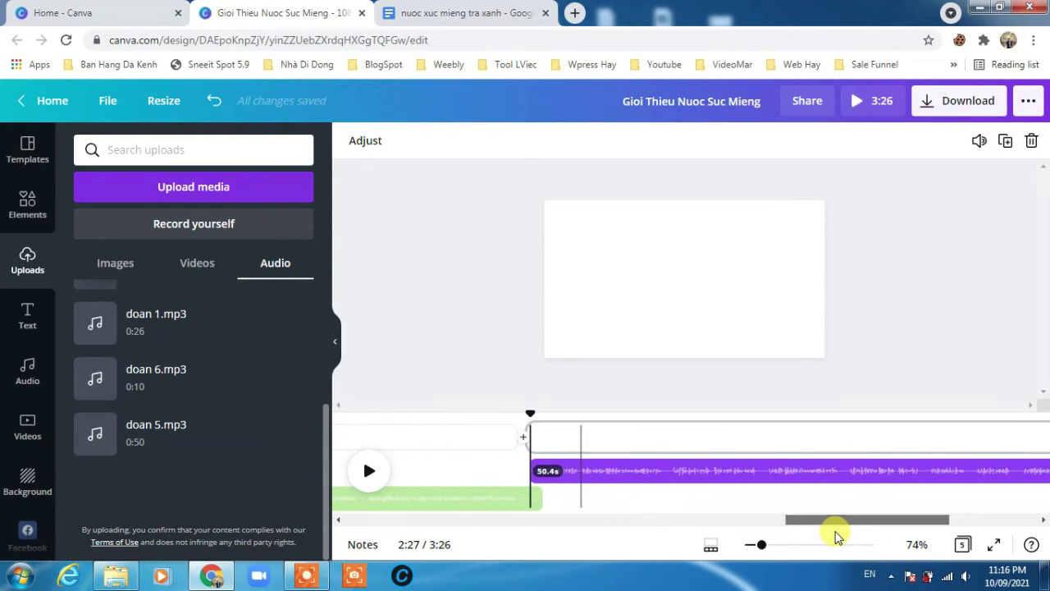
# Step: Play the join leading into doan 5.mp3 and shift that clip earlier to start at about 2:24
pyautogui.moveTo(529, 414); pyautogui.dragTo(466, 433)
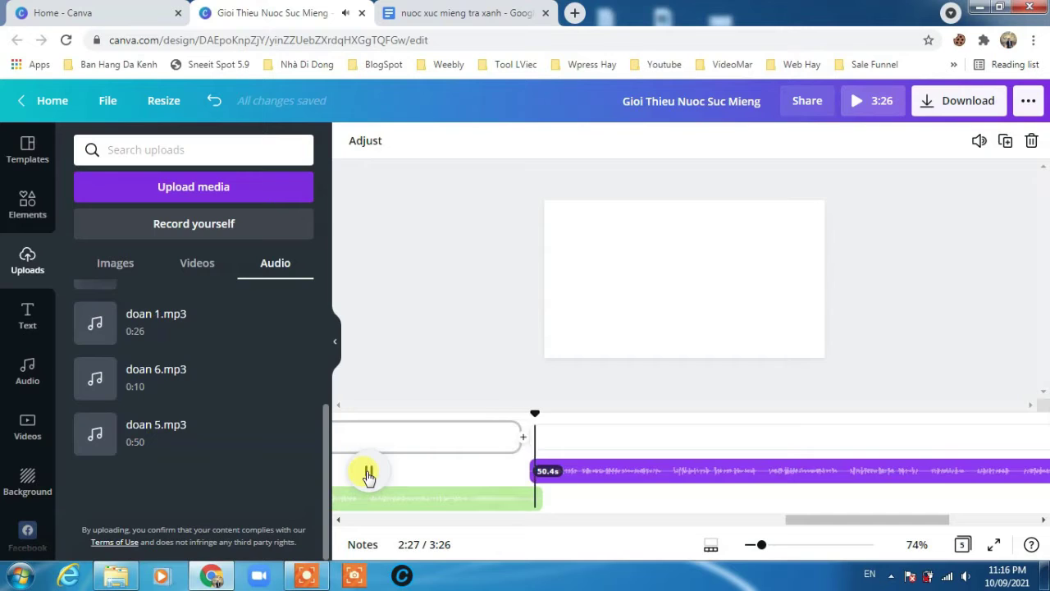
pyautogui.click(369, 474)
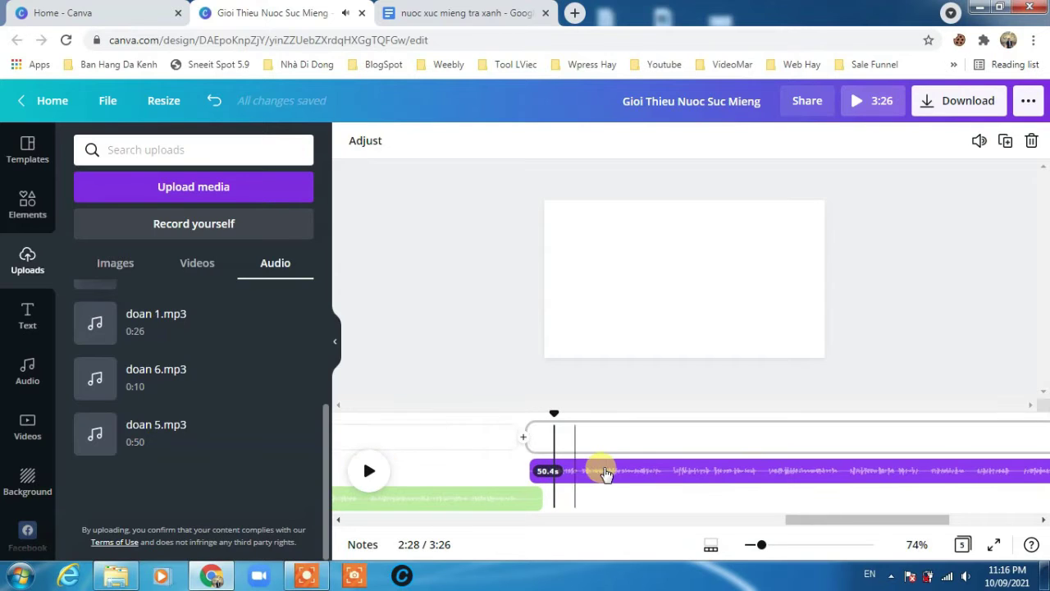
pyautogui.moveTo(611, 472); pyautogui.dragTo(568, 474)
# Step: Shorten the fifth page to 47.2 s so it ends together with doan 5.mp3
pyautogui.moveTo(820, 521); pyautogui.dragTo(921, 530)
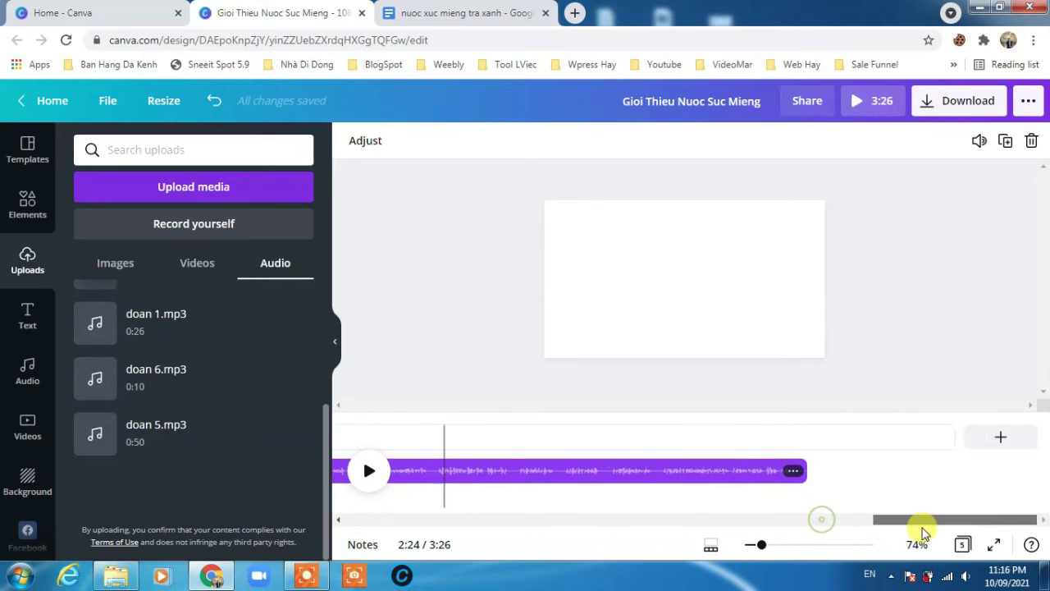
pyautogui.click(941, 436)
pyautogui.moveTo(952, 436); pyautogui.dragTo(781, 453)
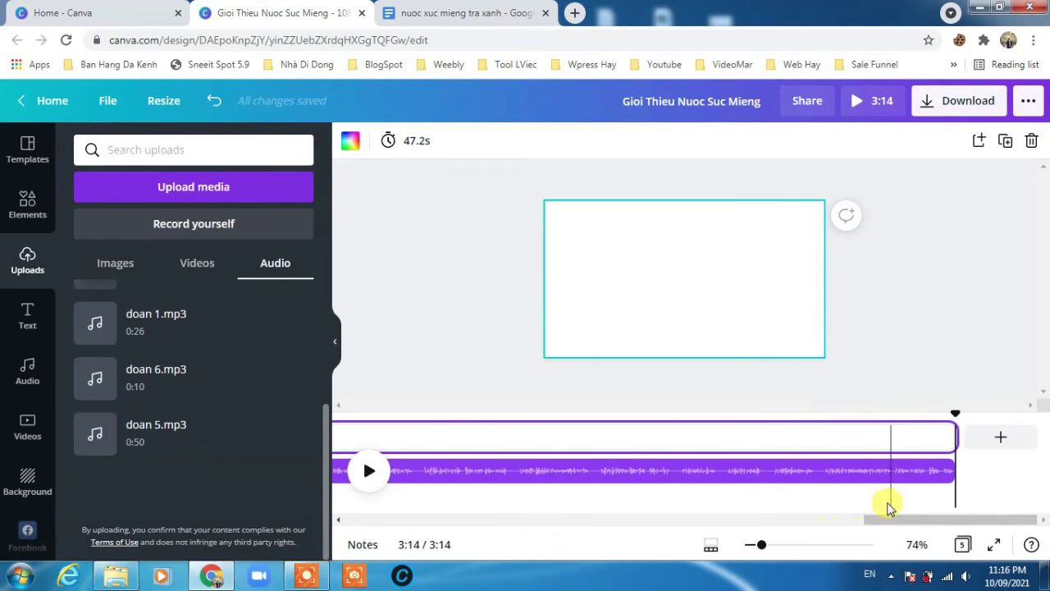
# Step: Add a blank sixth page at the end of the video and extend it to 38.8 s
pyautogui.click(1001, 440)
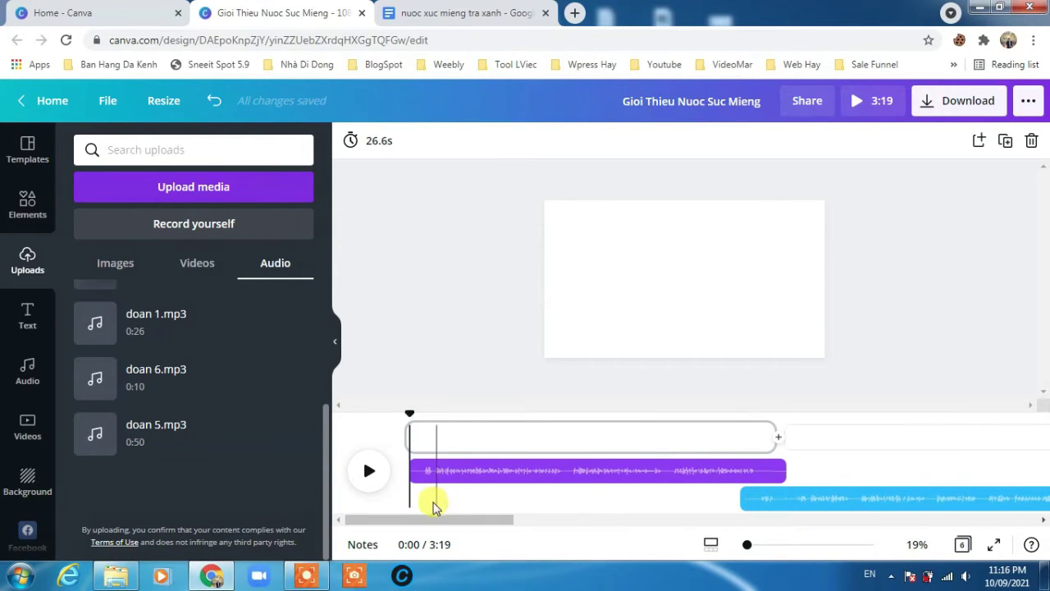
pyautogui.hscroll(10, 668, 517)
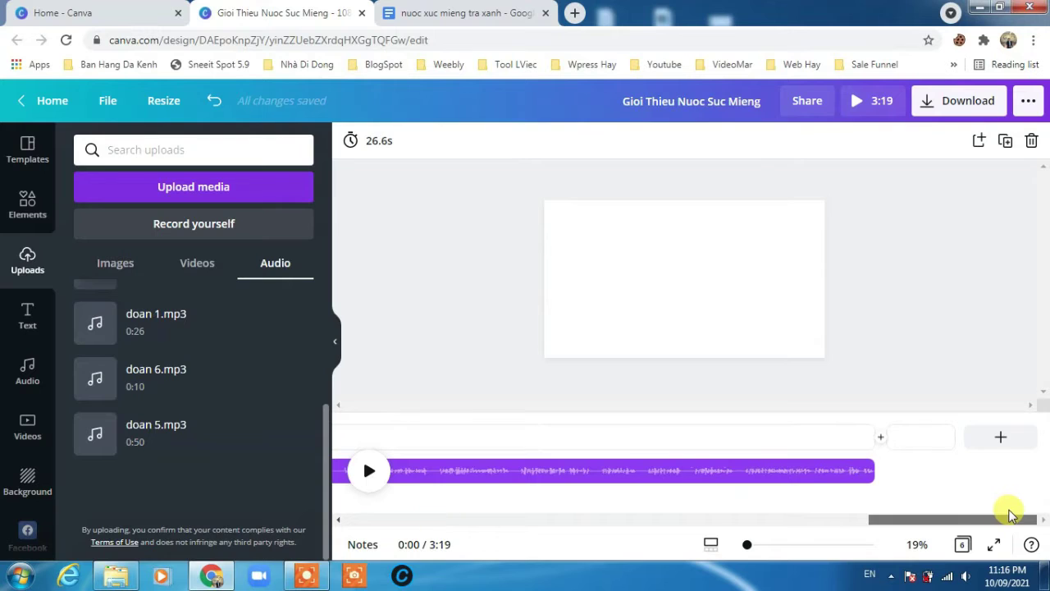
pyautogui.click(923, 444)
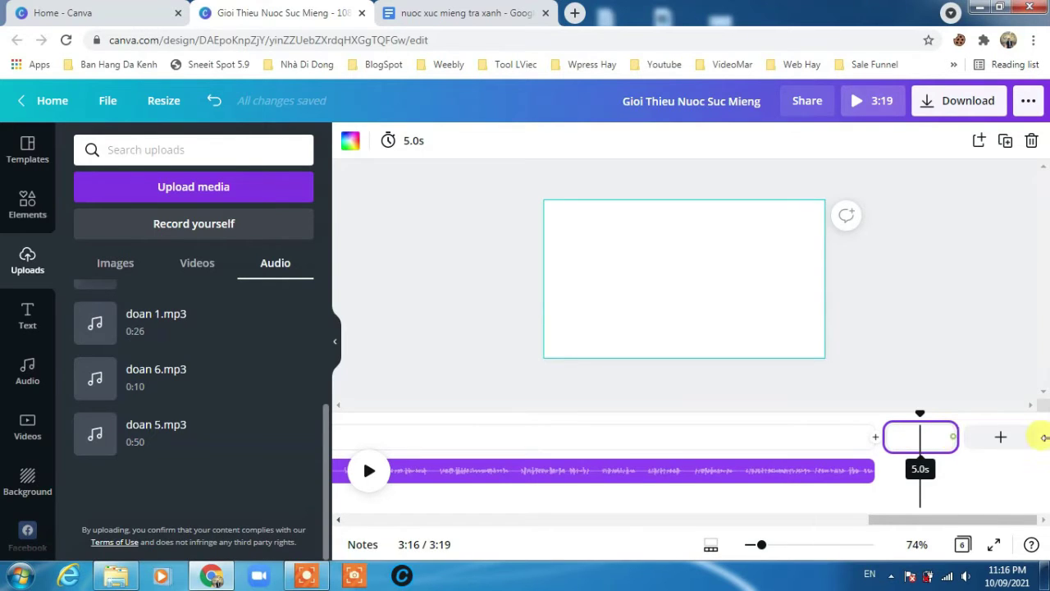
pyautogui.moveTo(1044, 438); pyautogui.dragTo(956, 474)
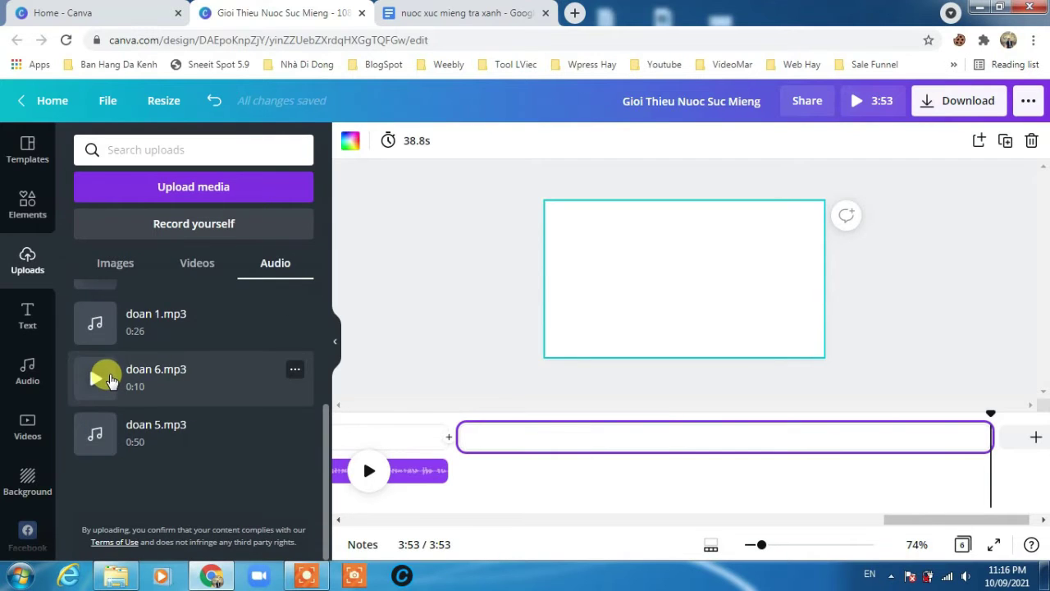
# Step: Add doan 6.mp3 to the timeline and position it at about 3:12, slightly overlapping the end of doan 5.mp3
pyautogui.moveTo(103, 375); pyautogui.dragTo(657, 276)
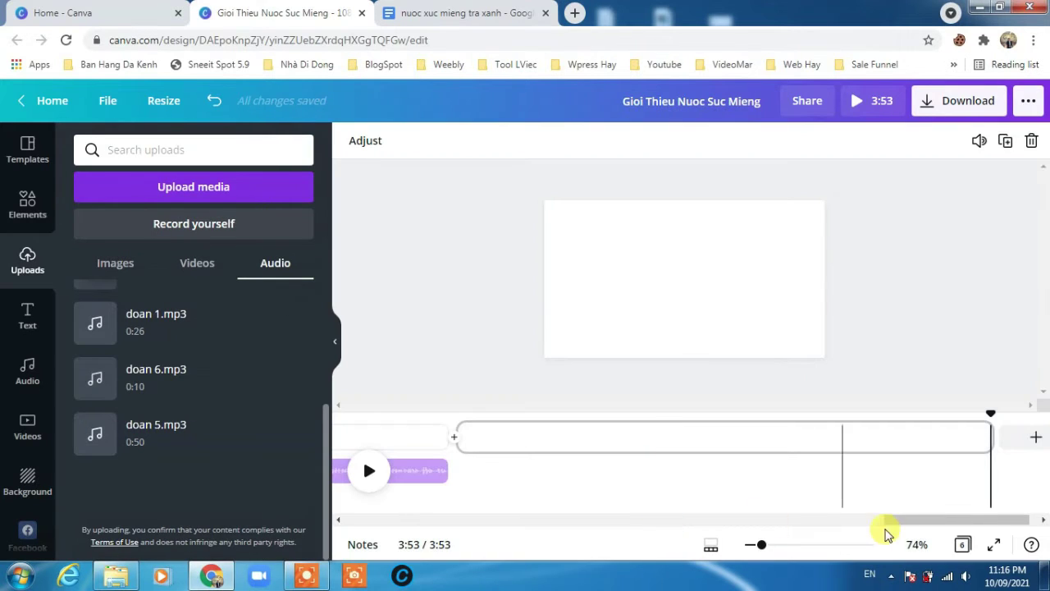
pyautogui.moveTo(928, 520); pyautogui.dragTo(305, 527)
pyautogui.moveTo(485, 520); pyautogui.dragTo(788, 498)
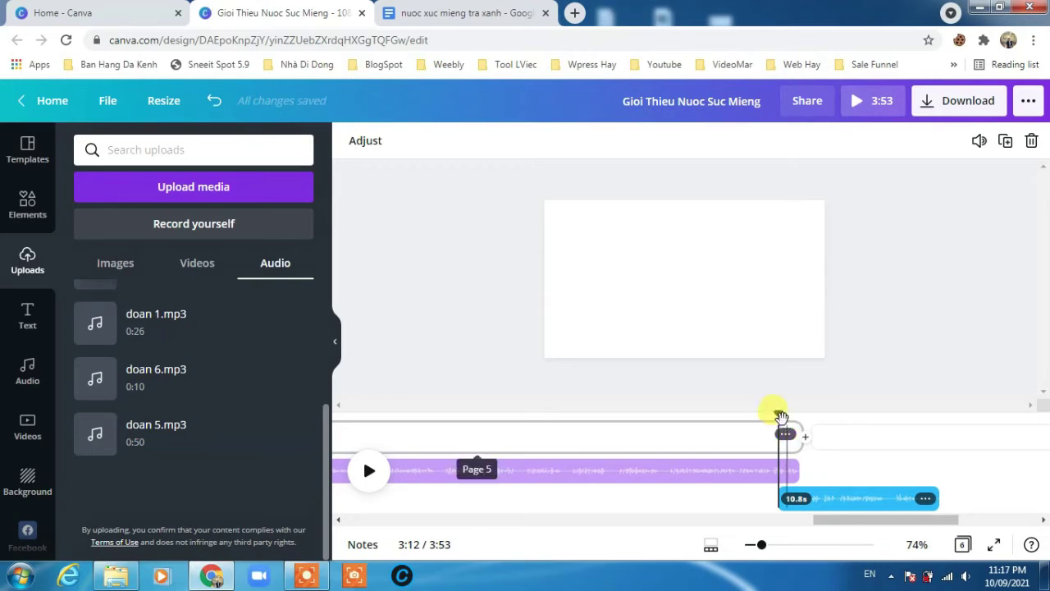
# Step: Play the join between doan 5.mp3 and doan 6.mp3, and shorten the sixth page to 8.8 s to finish with the narration
pyautogui.moveTo(775, 410); pyautogui.dragTo(719, 430)
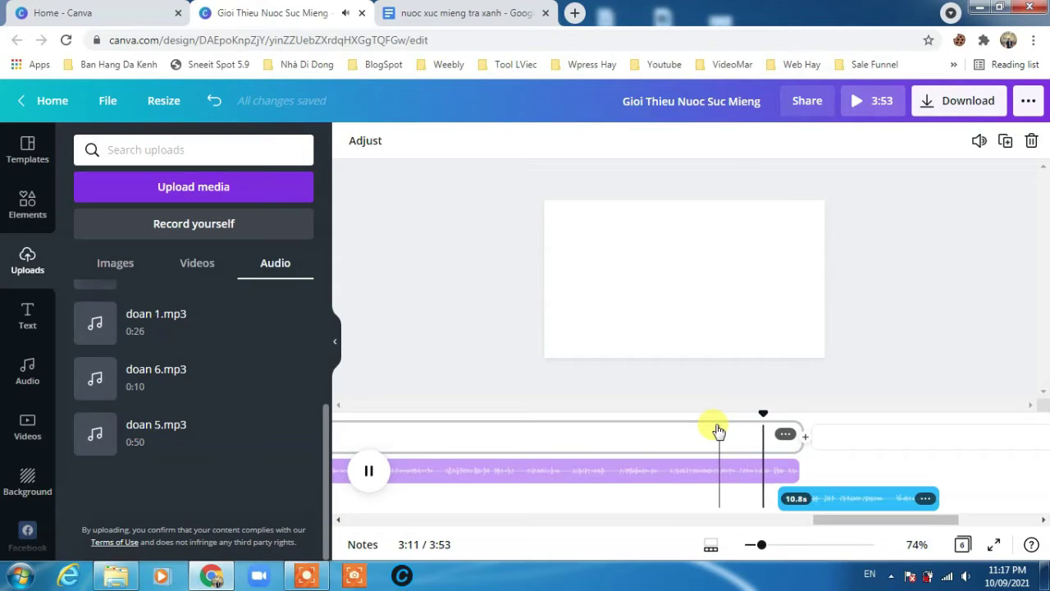
pyautogui.click(719, 430)
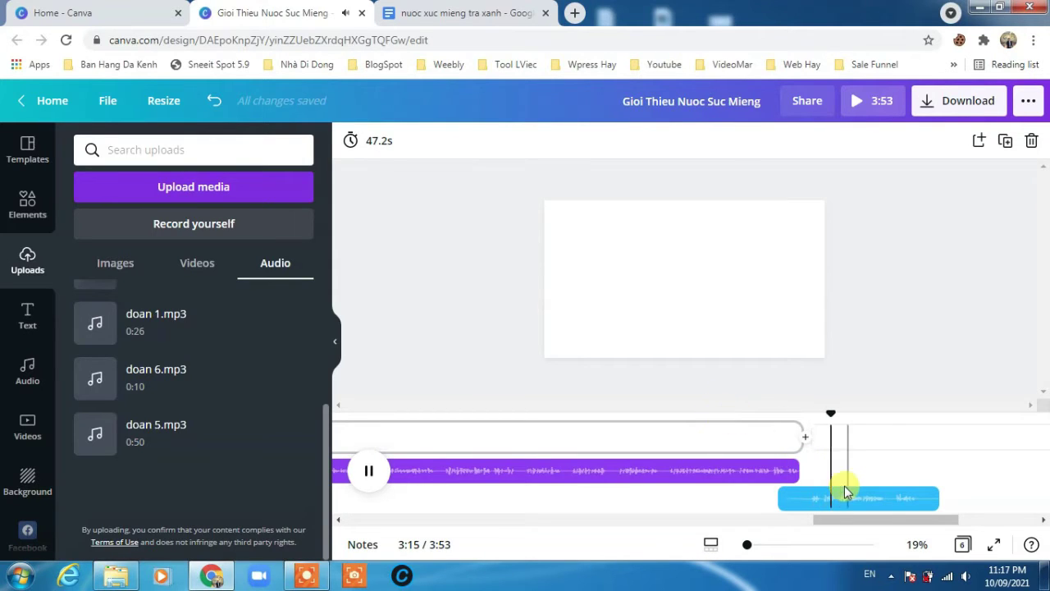
pyautogui.click(387, 473)
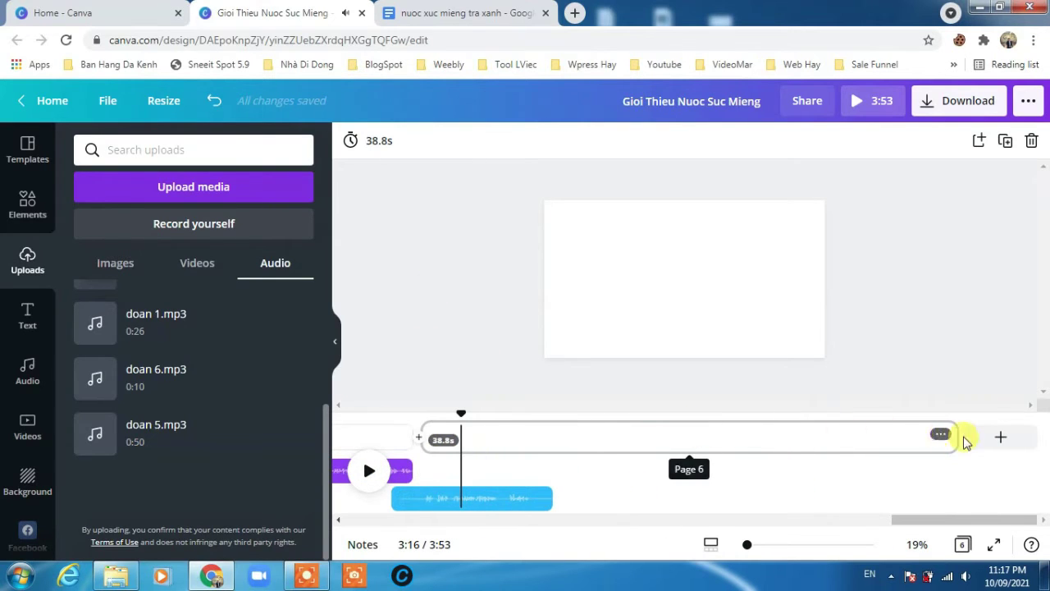
pyautogui.moveTo(957, 436); pyautogui.dragTo(542, 440)
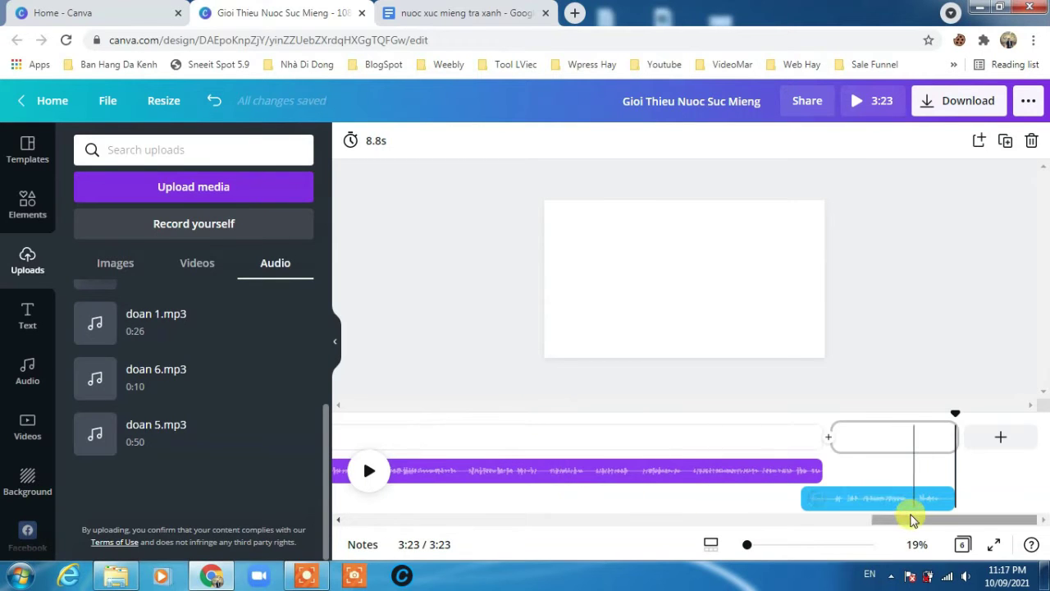
pyautogui.moveTo(909, 524); pyautogui.dragTo(891, 547)
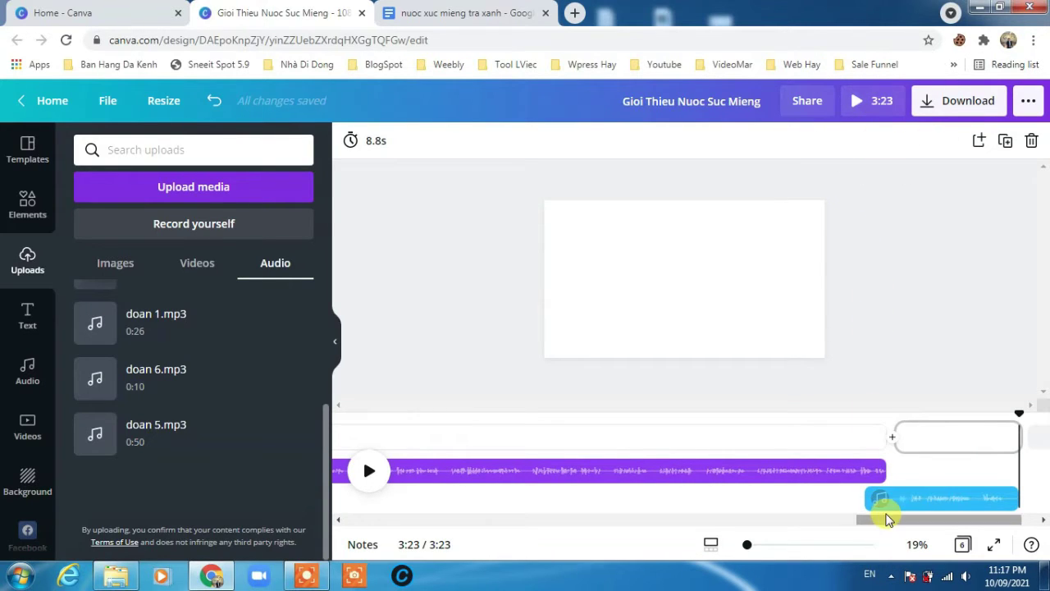
# Step: Return to the beginning of the timeline and select the first page at about 0:06
pyautogui.moveTo(880, 521); pyautogui.dragTo(251, 534)
pyautogui.click(498, 442)
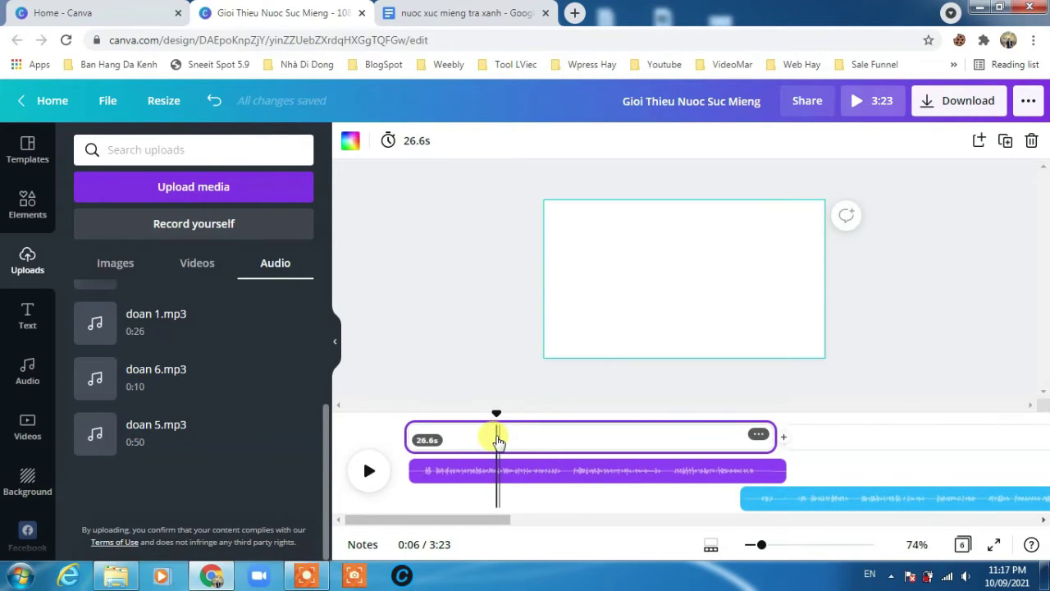
pyautogui.click(498, 442)
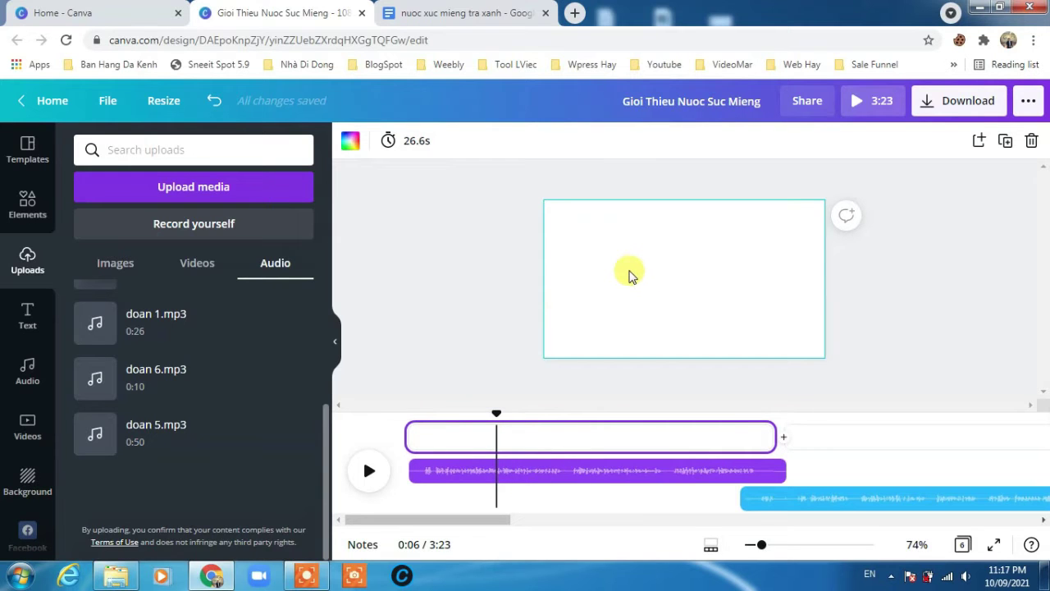
# Step: Switch to the Google Docs script, highlight its introduction to review the opening narration, and return to the Canva video design
pyautogui.click(471, 8)
pyautogui.click(301, 224)
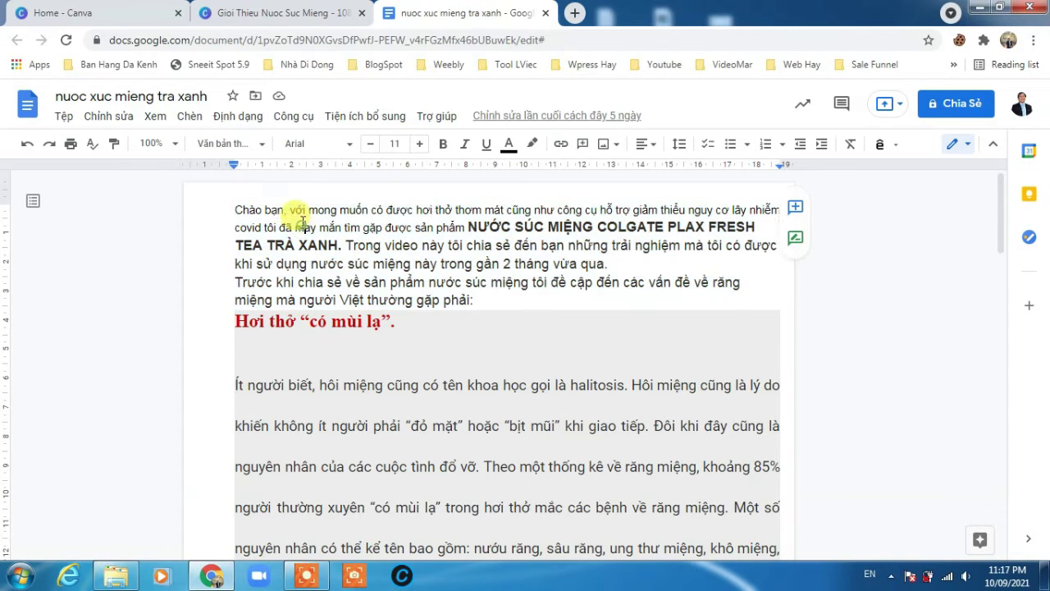
pyautogui.moveTo(290, 210); pyautogui.dragTo(588, 281)
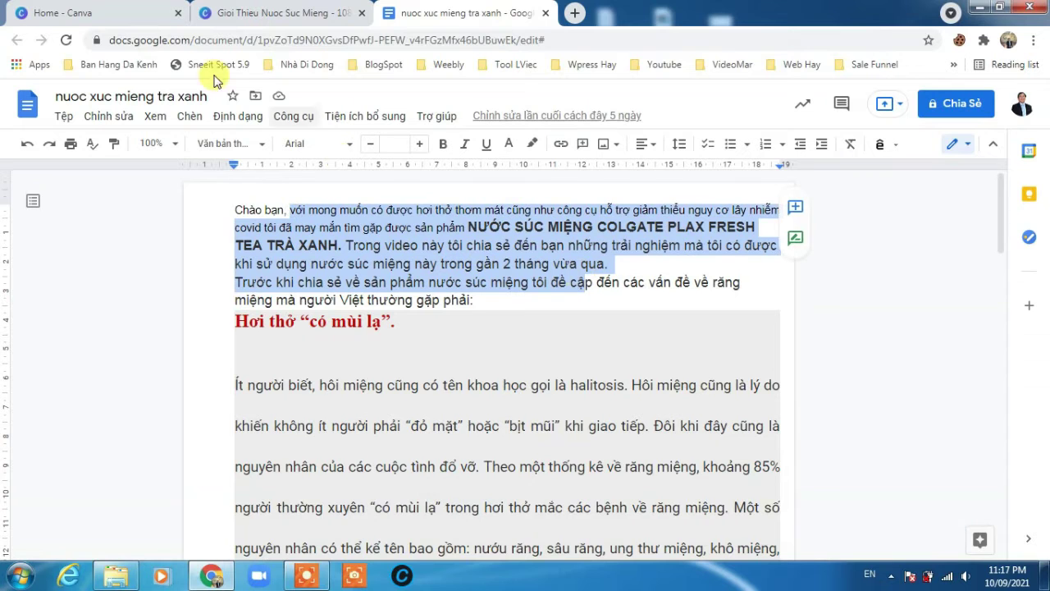
pyautogui.click(131, 18)
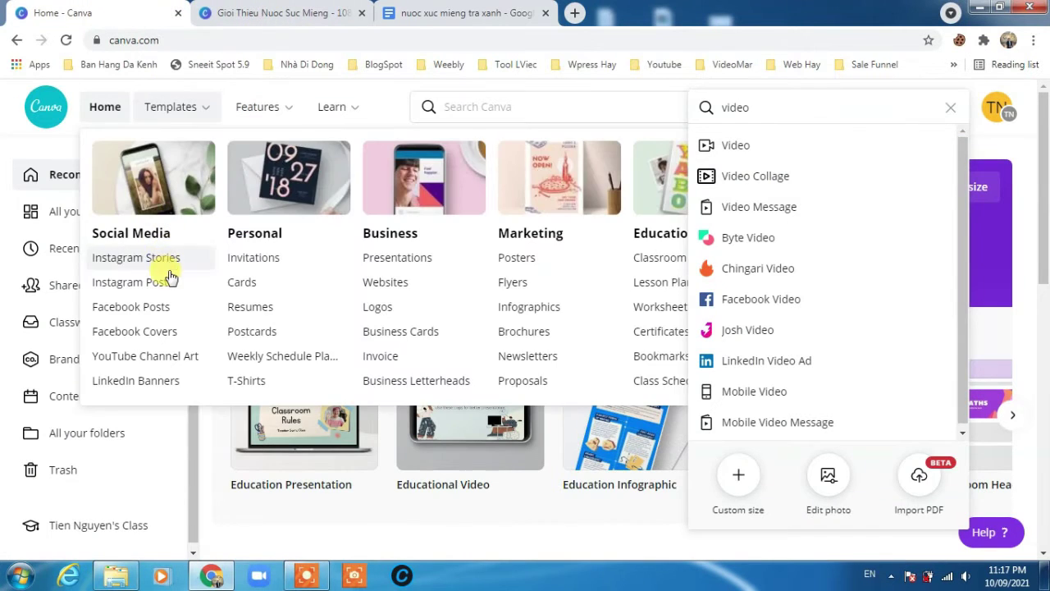
pyautogui.click(275, 13)
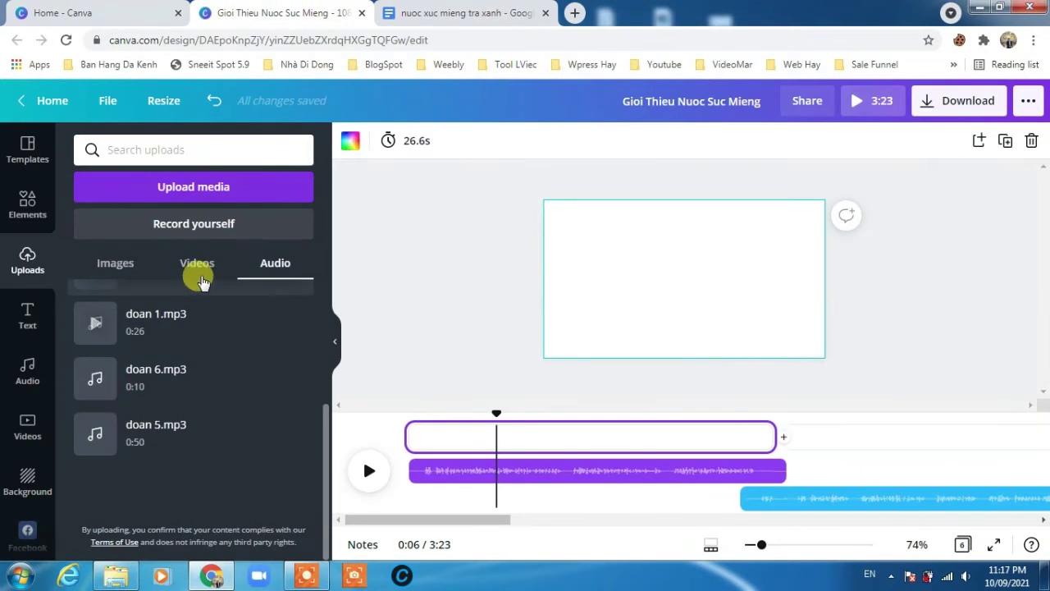
# Step: Browse the uploaded images for visuals matching the opening narration, checking them against the Google Docs script
pyautogui.click(115, 264)
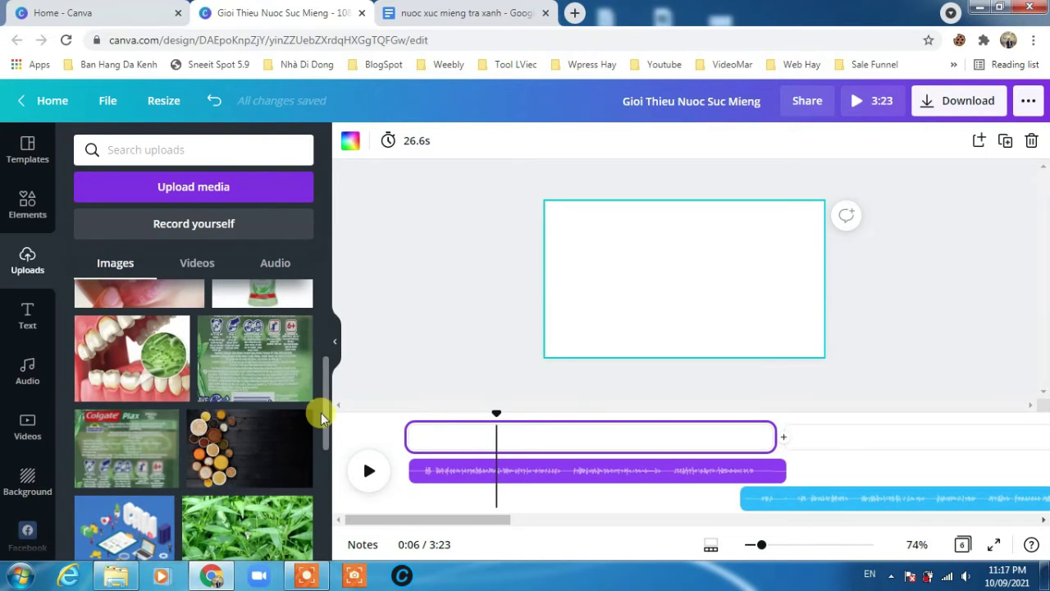
pyautogui.moveTo(326, 410); pyautogui.dragTo(330, 325)
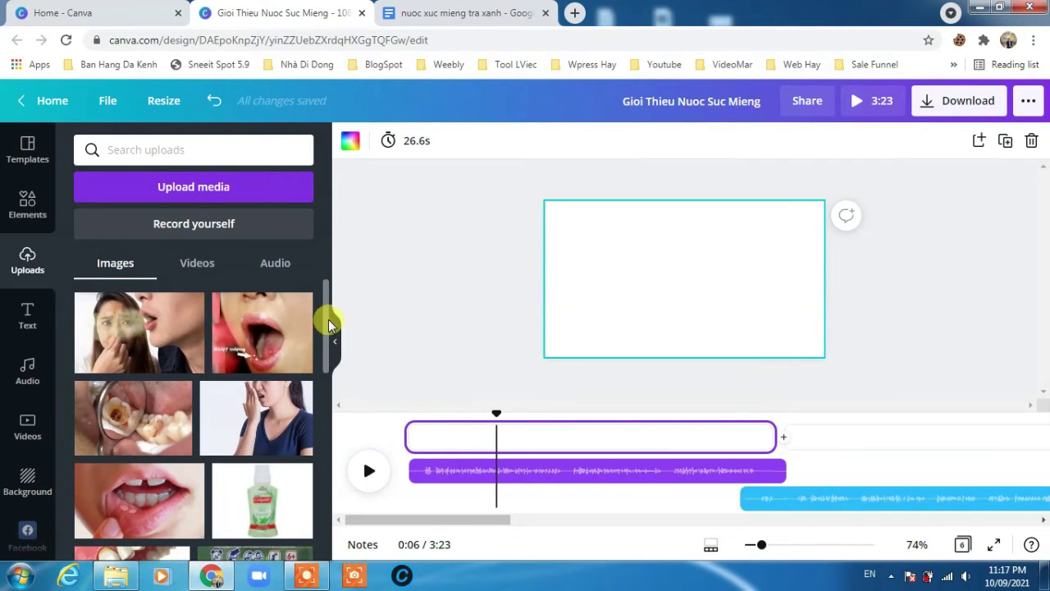
pyautogui.click(436, 12)
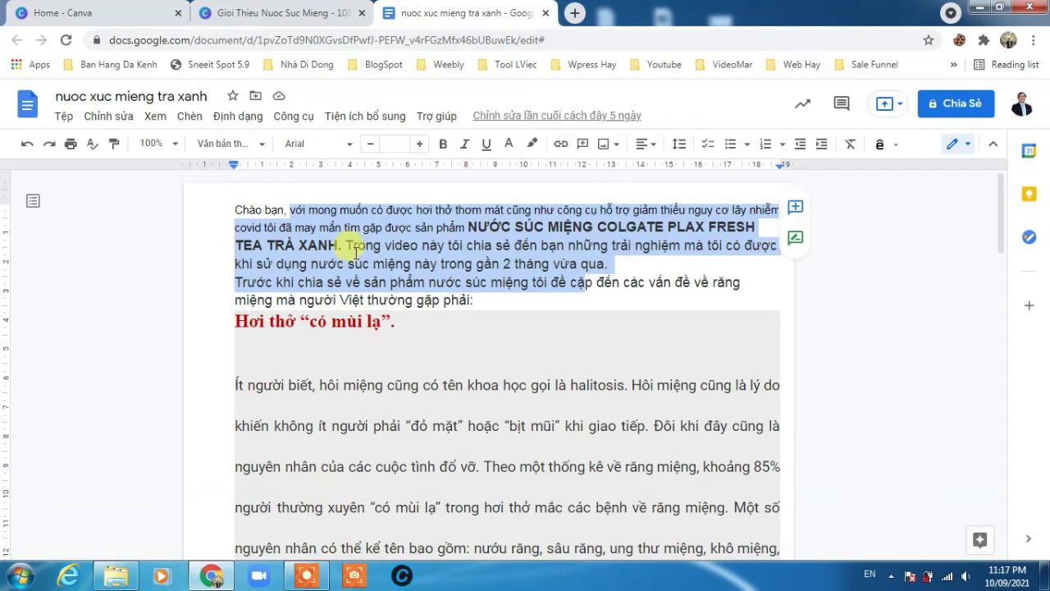
pyautogui.click(270, 15)
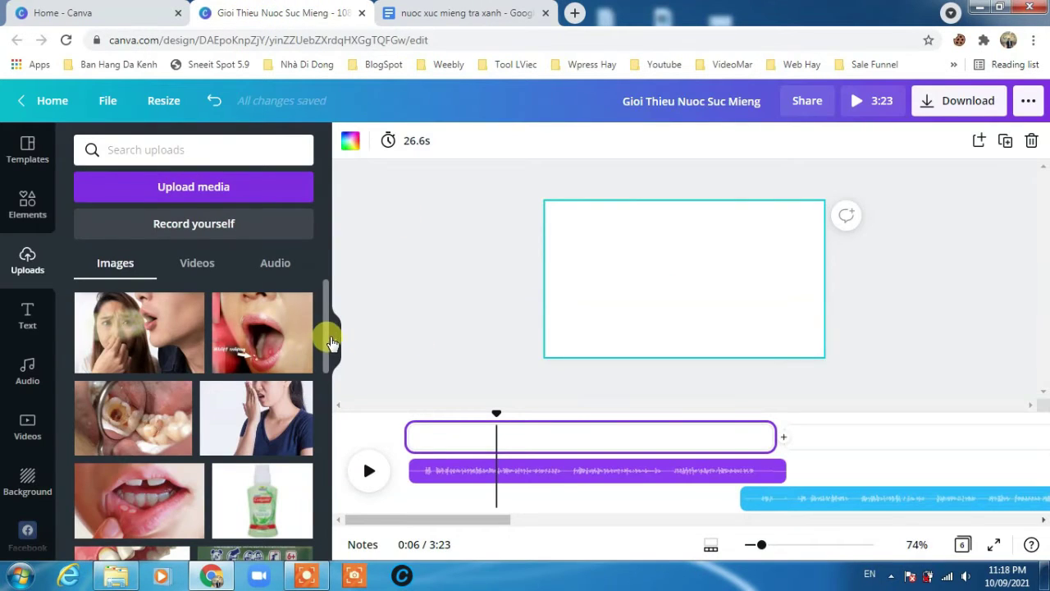
pyautogui.moveTo(326, 341)
pyautogui.mouseDown()
pyautogui.moveTo(321, 438)
pyautogui.moveTo(326, 329)
pyautogui.mouseUp()
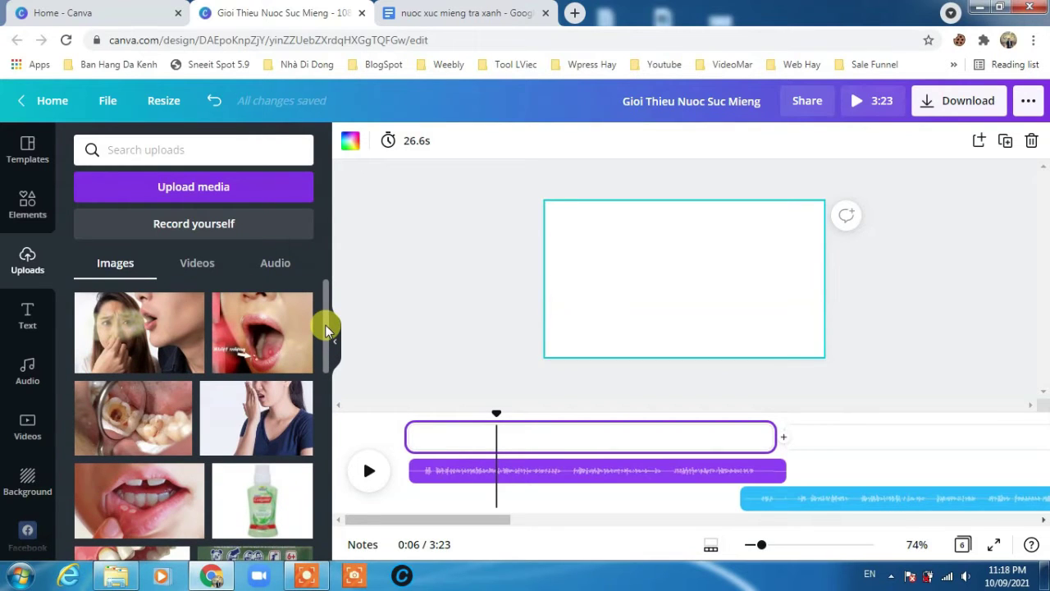
# Step: Search the elements library for "happy smile" and compare its photo, graphic and video results
pyautogui.click(30, 220)
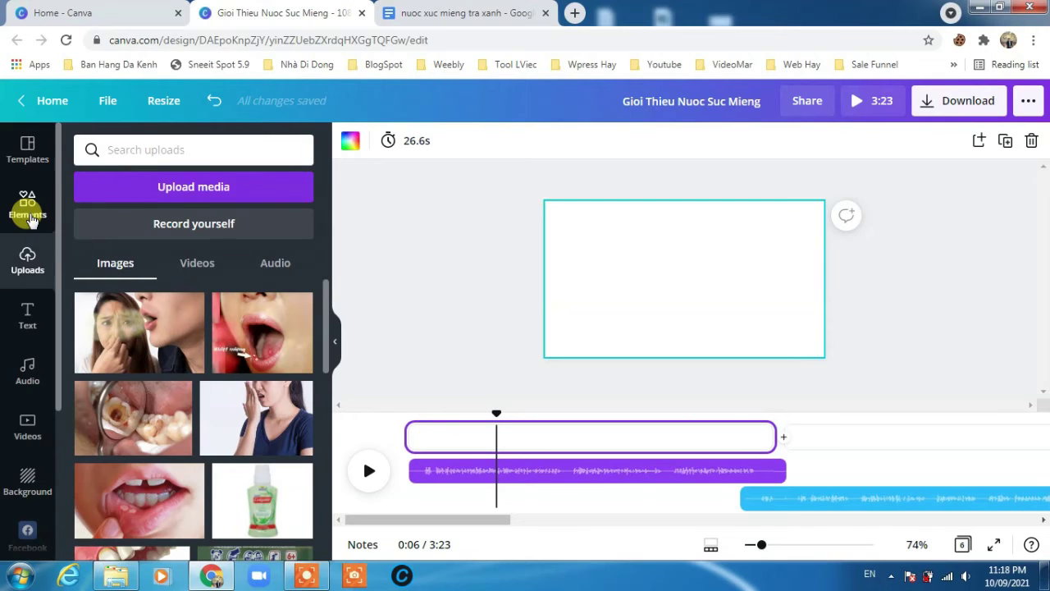
pyautogui.click(29, 220)
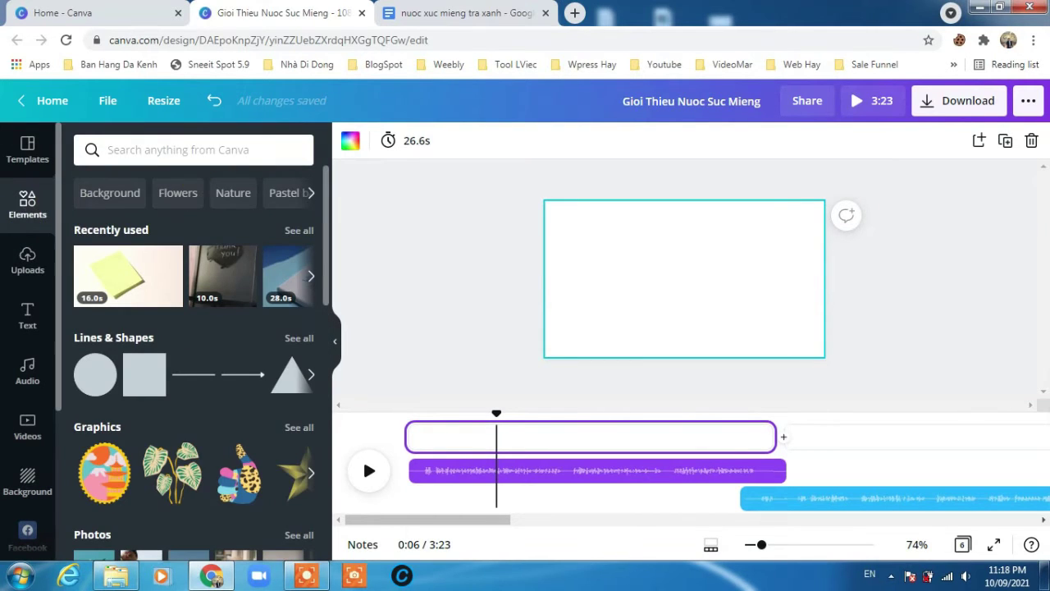
pyautogui.click(173, 151)
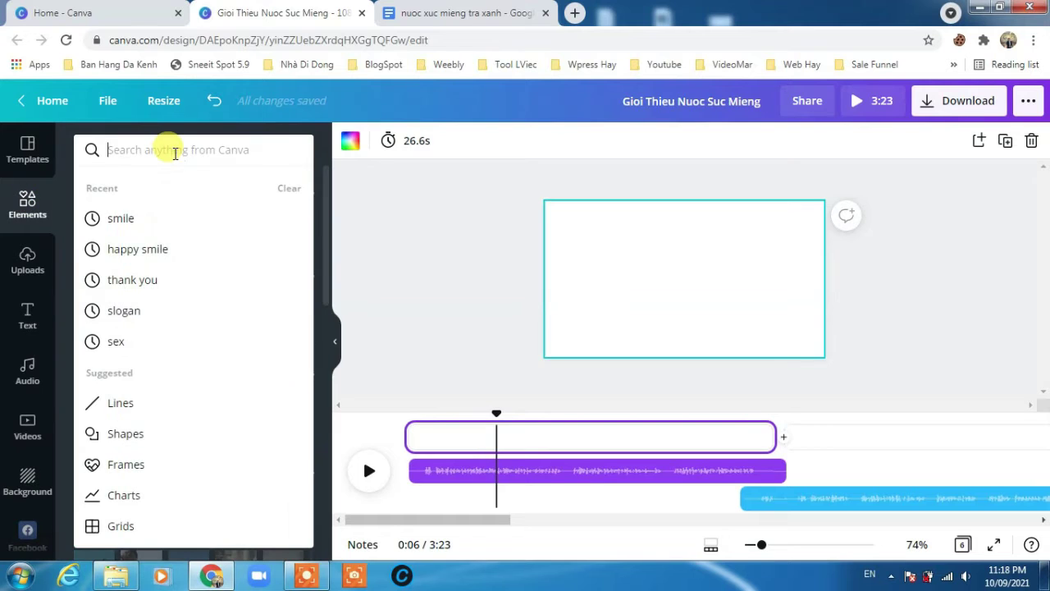
pyautogui.write('smile')
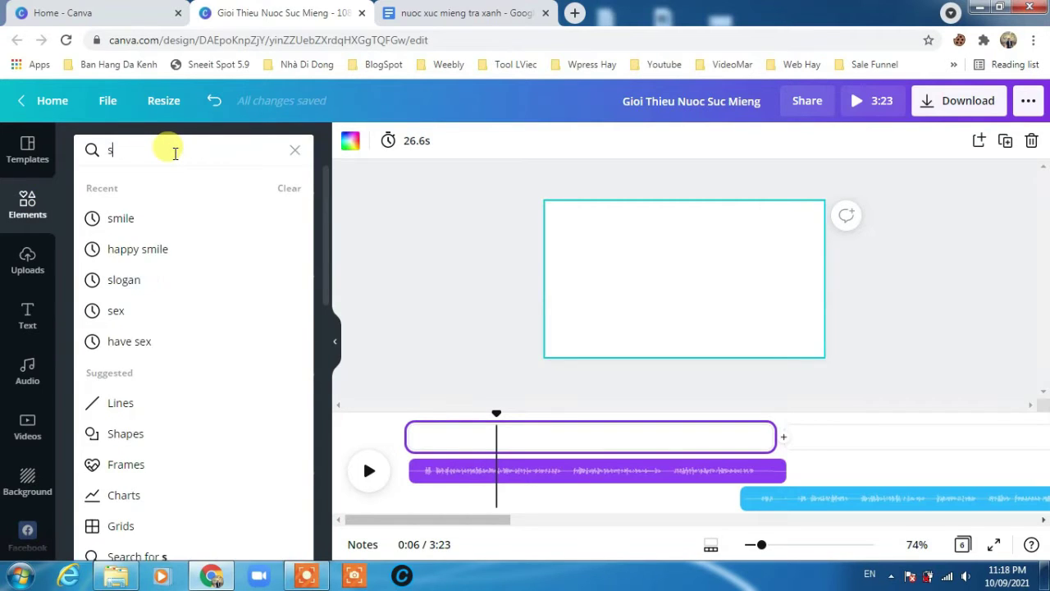
pyautogui.click(135, 247)
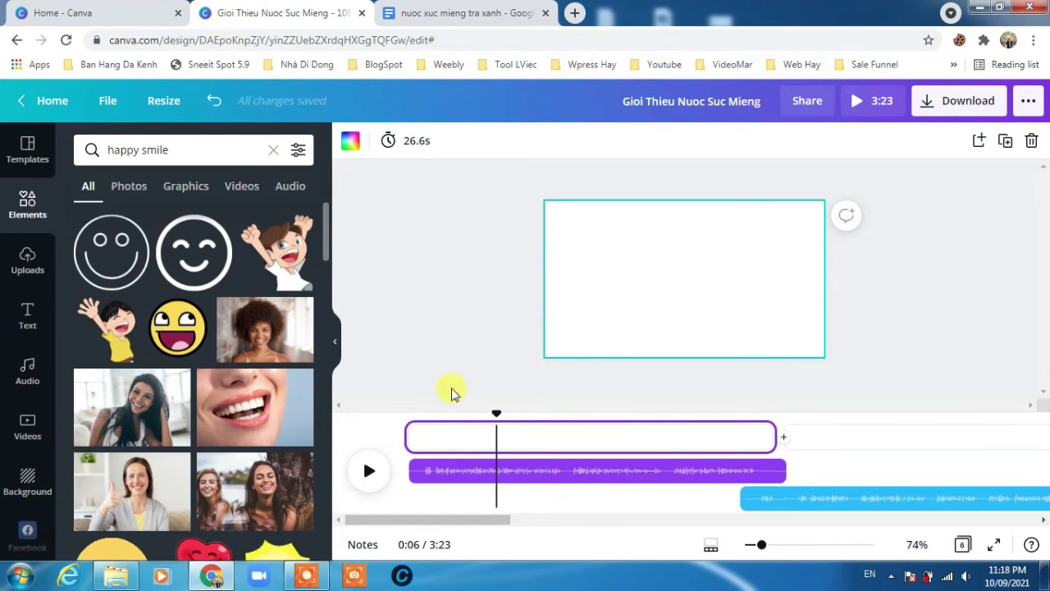
pyautogui.click(240, 188)
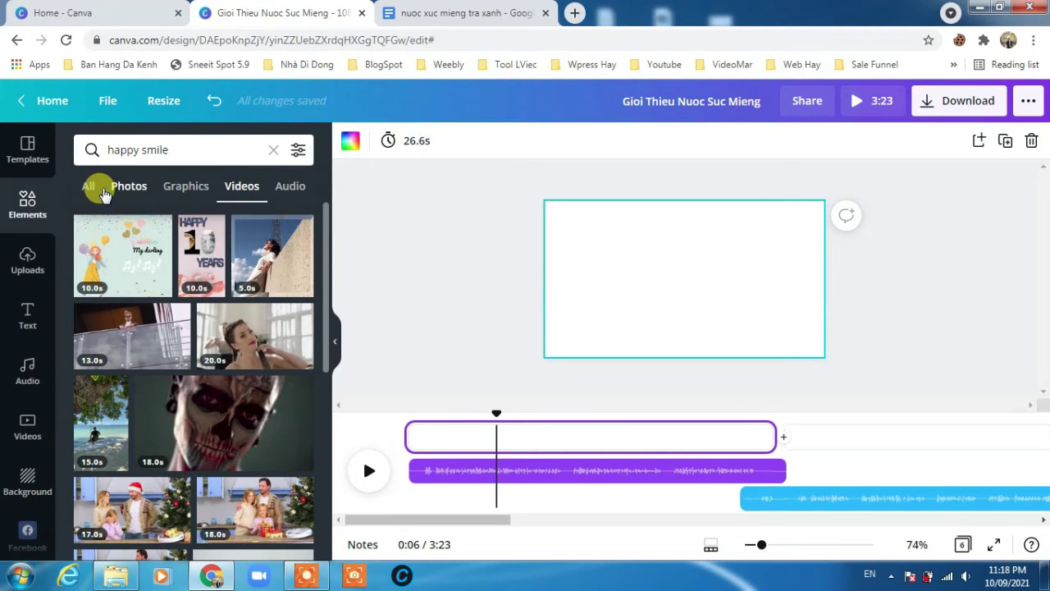
pyautogui.click(184, 187)
pyautogui.click(135, 191)
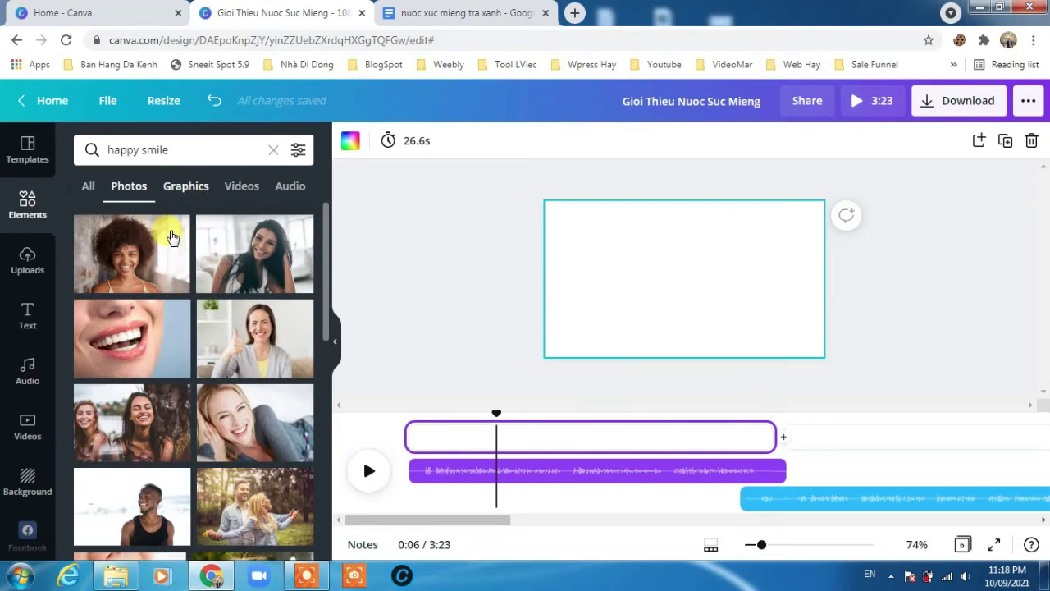
pyautogui.click(242, 189)
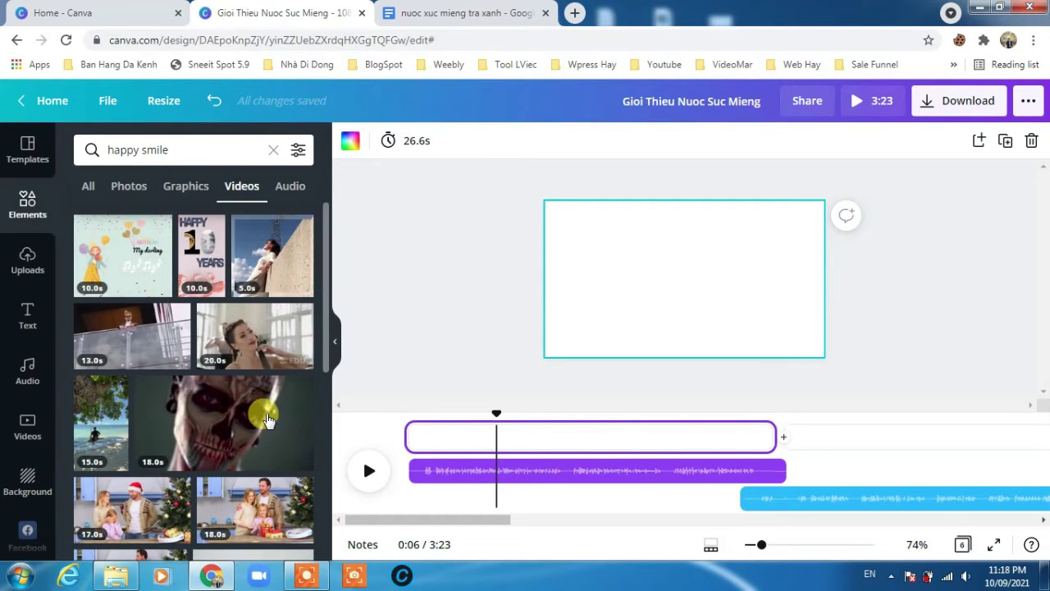
# Step: Place the 18-second video of the family with Christmas gifts on the first page and enlarge it to fill the page
pyautogui.scroll(-2, 248, 463)
pyautogui.scroll(-1, 253, 472)
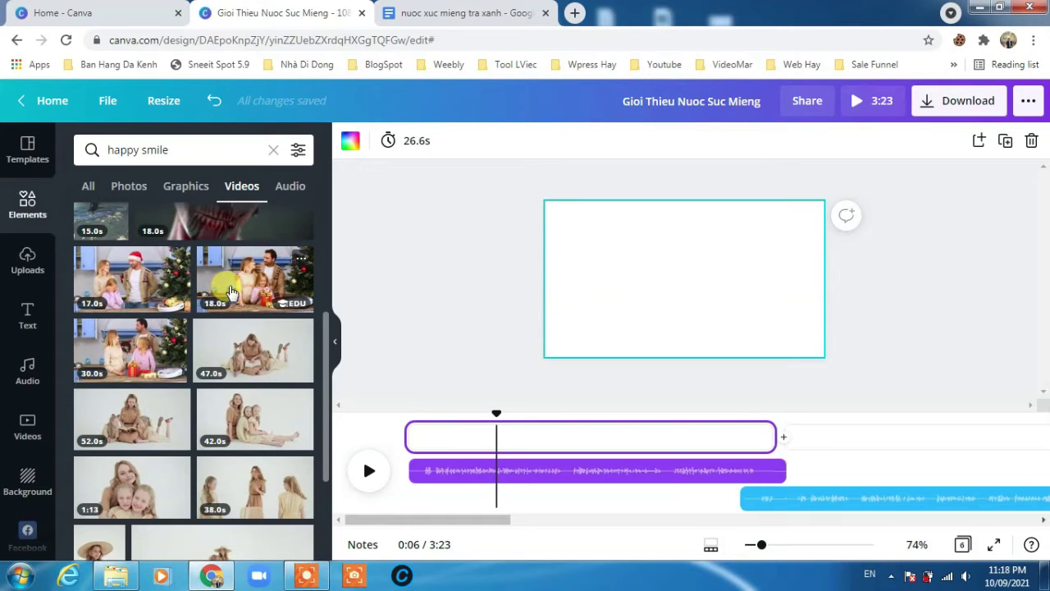
pyautogui.moveTo(243, 282); pyautogui.dragTo(591, 439)
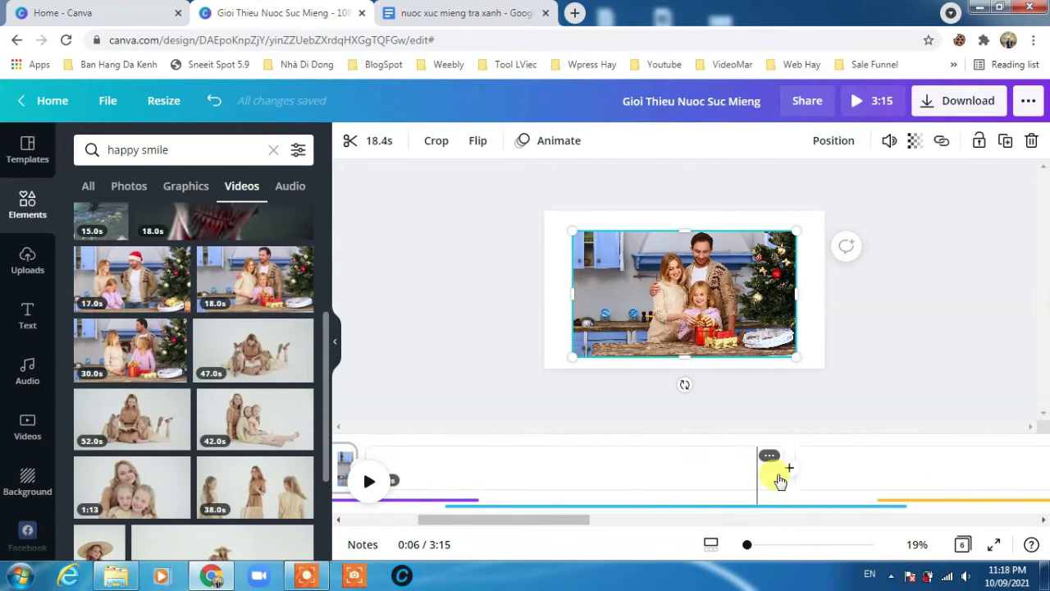
pyautogui.moveTo(525, 518); pyautogui.dragTo(359, 533)
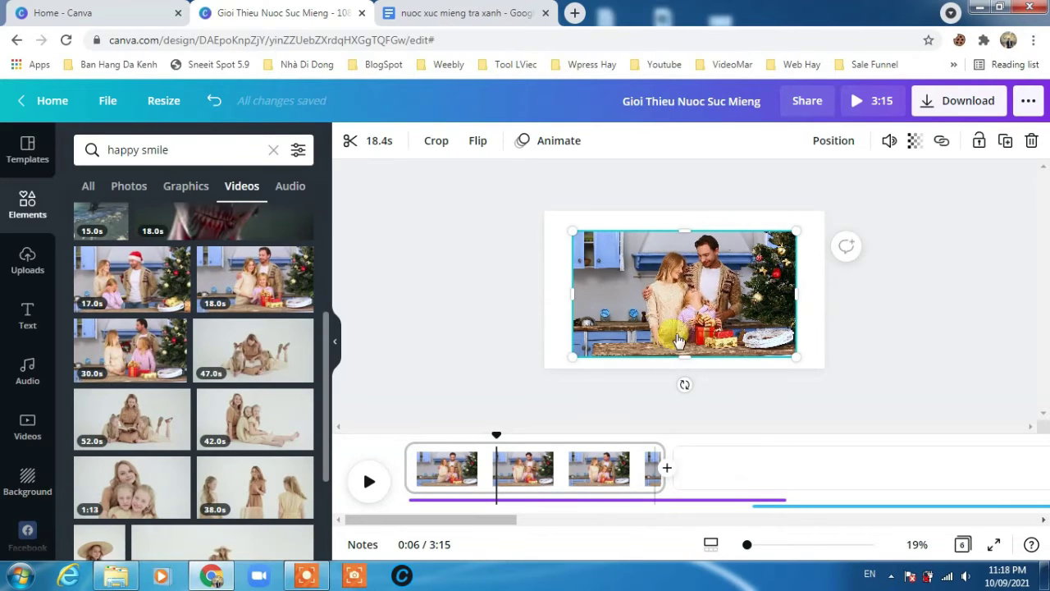
pyautogui.moveTo(664, 318)
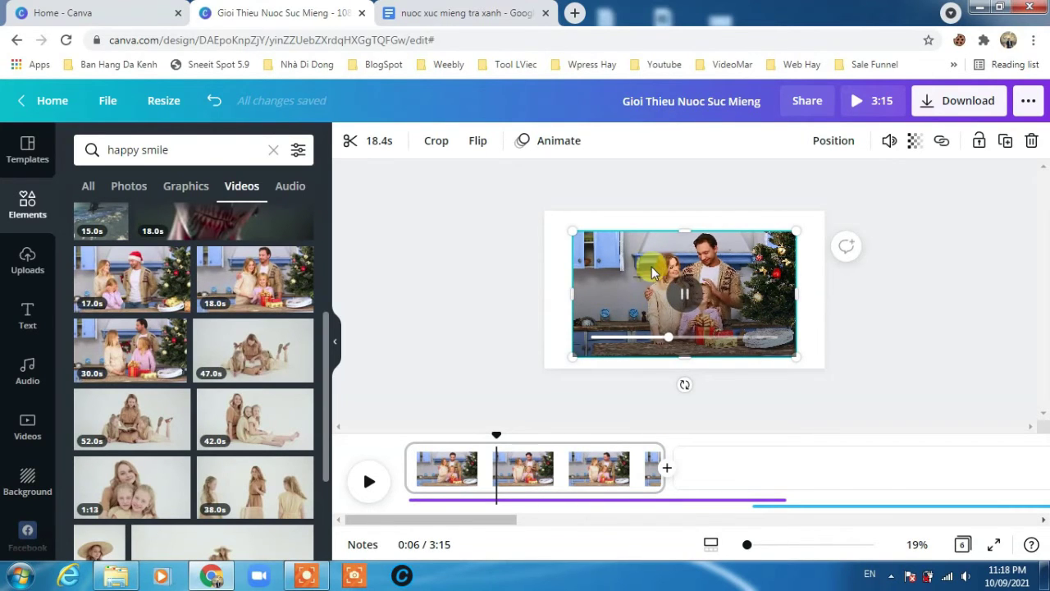
pyautogui.moveTo(664, 318); pyautogui.dragTo(622, 246)
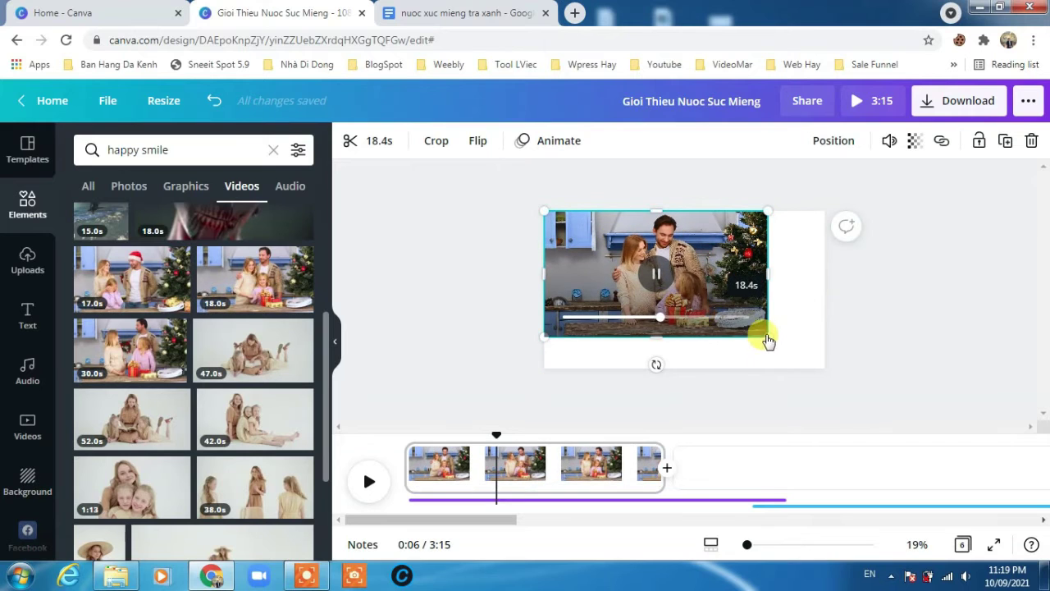
pyautogui.moveTo(786, 345); pyautogui.dragTo(820, 364)
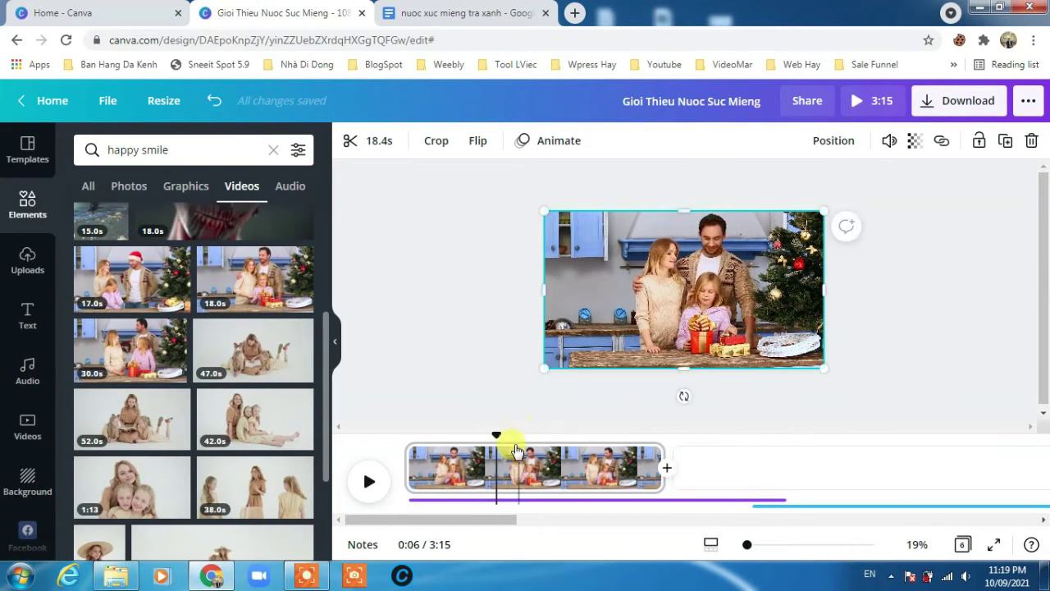
# Step: Play the timeline from the start past the end of the first narration clip to compare the video with it
pyautogui.moveTo(497, 434); pyautogui.dragTo(380, 443)
pyautogui.click(370, 484)
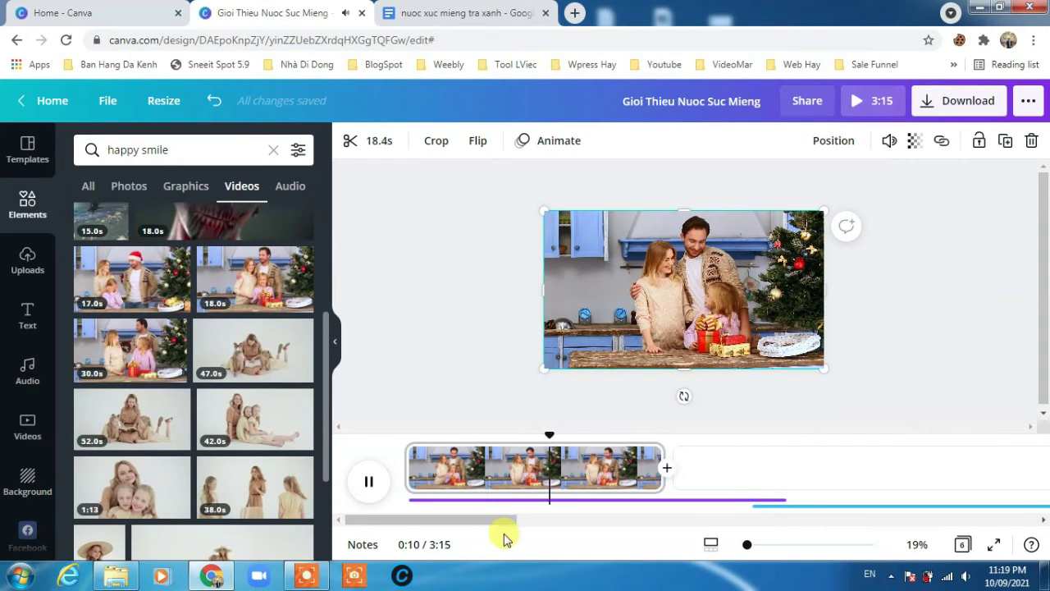
pyautogui.moveTo(1045, 386); pyautogui.dragTo(1038, 402)
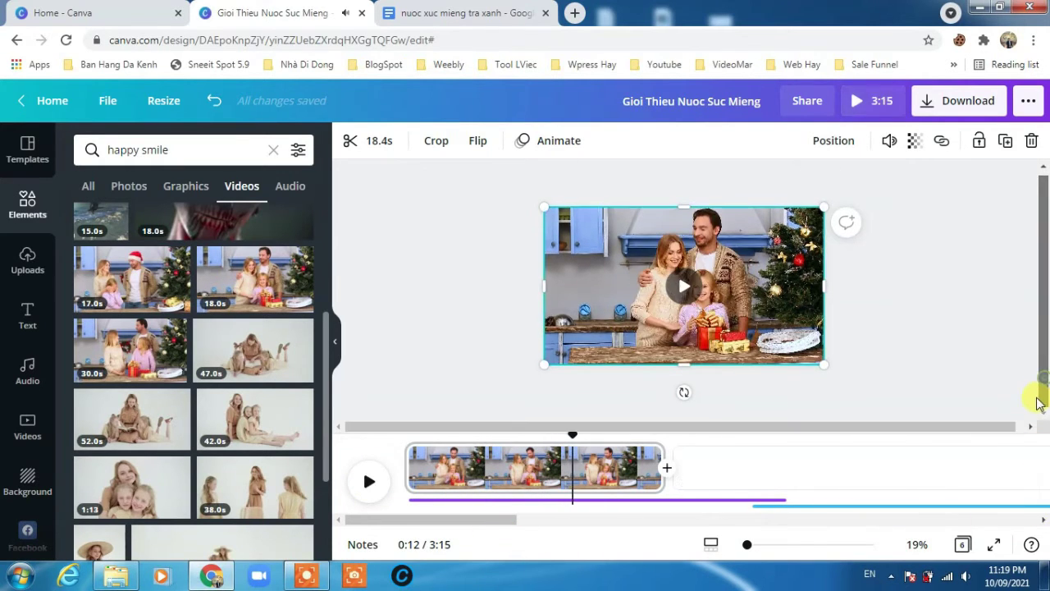
pyautogui.click(1039, 433)
pyautogui.click(369, 481)
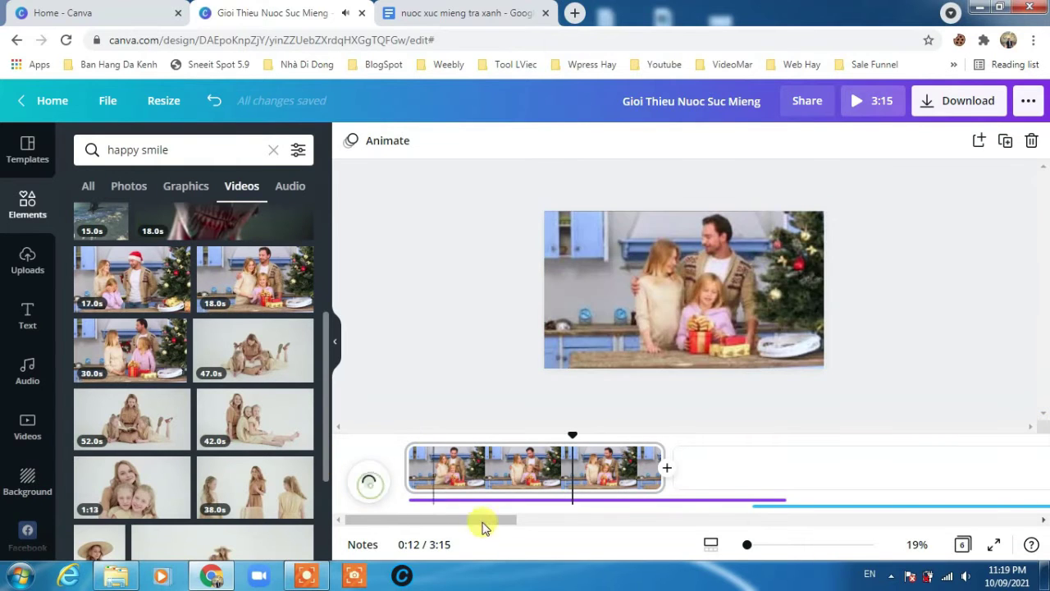
pyautogui.moveTo(477, 519); pyautogui.dragTo(493, 519)
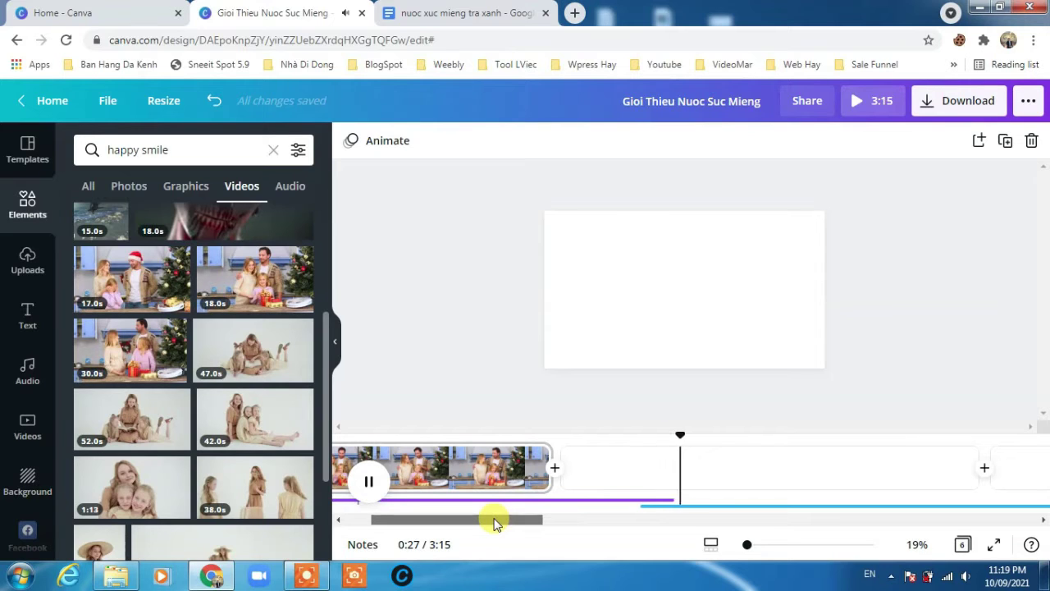
pyautogui.click(367, 480)
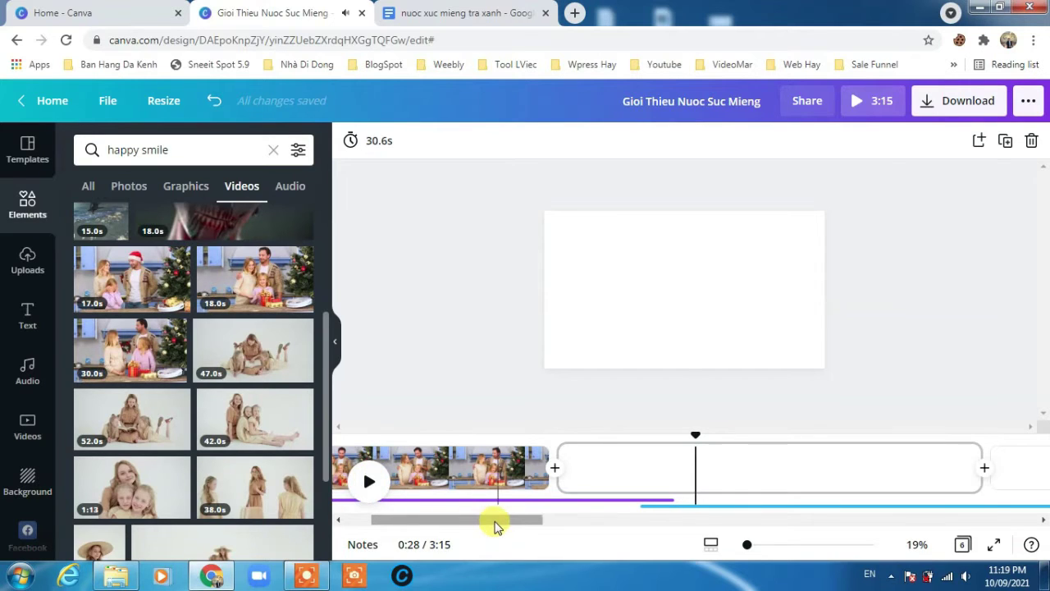
# Step: Try to extend the first page with the family video to the end of the first narration clip
pyautogui.click(465, 474)
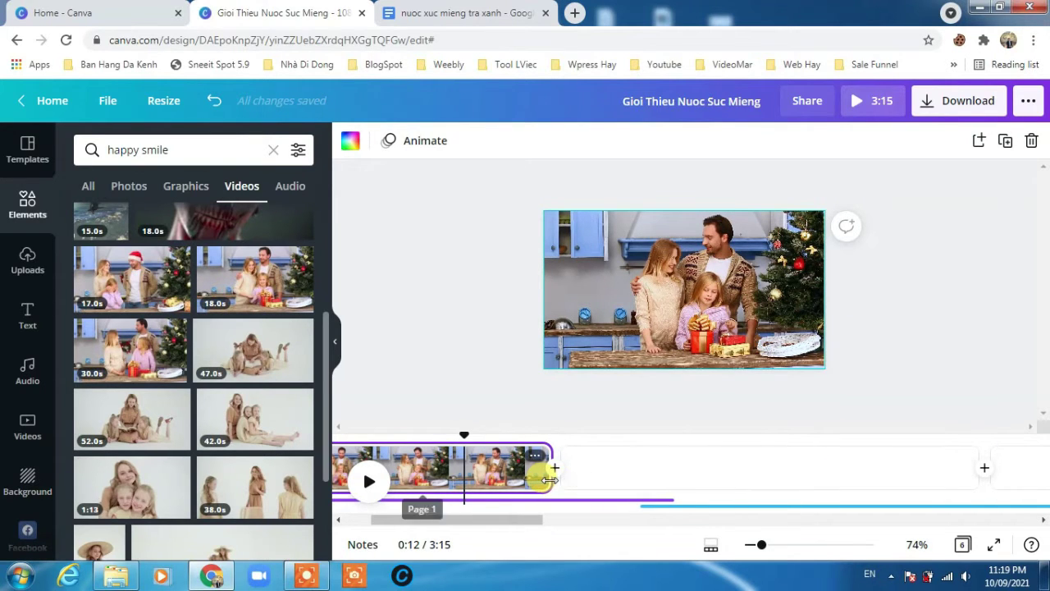
pyautogui.moveTo(645, 478); pyautogui.dragTo(566, 460)
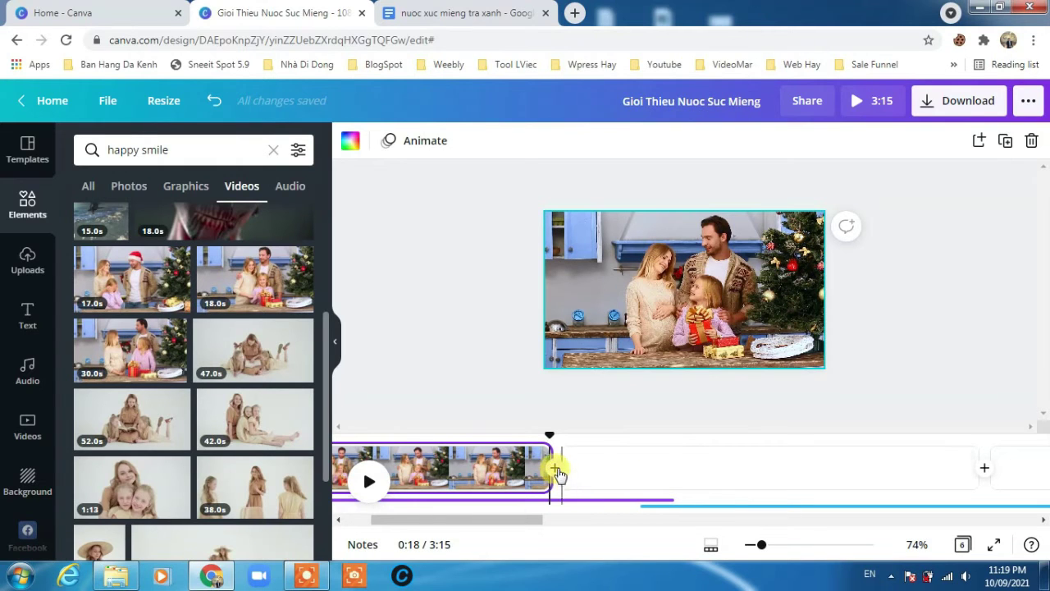
pyautogui.moveTo(538, 517); pyautogui.dragTo(468, 517)
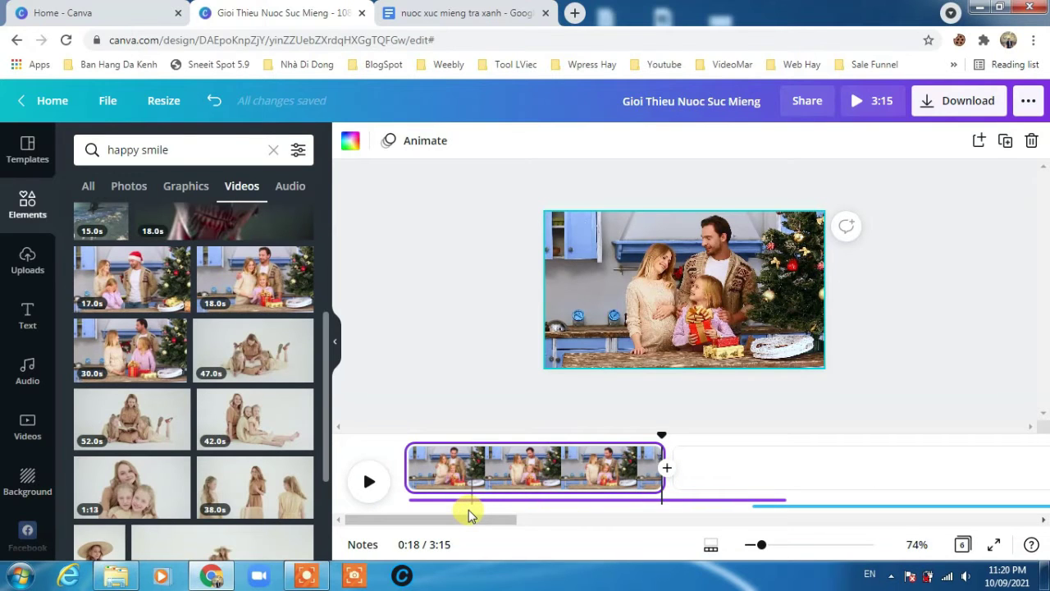
# Step: Undo the enlargement of the family video and delete the video from the first page
pyautogui.hotkey('ctrl', 'z')
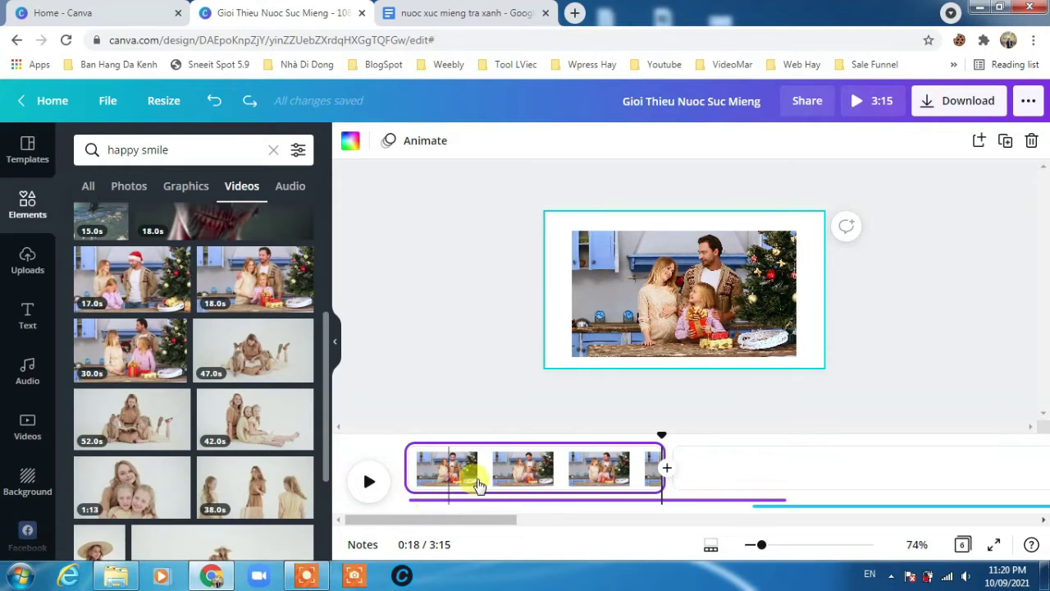
pyautogui.click(594, 293)
pyautogui.press('Delete')
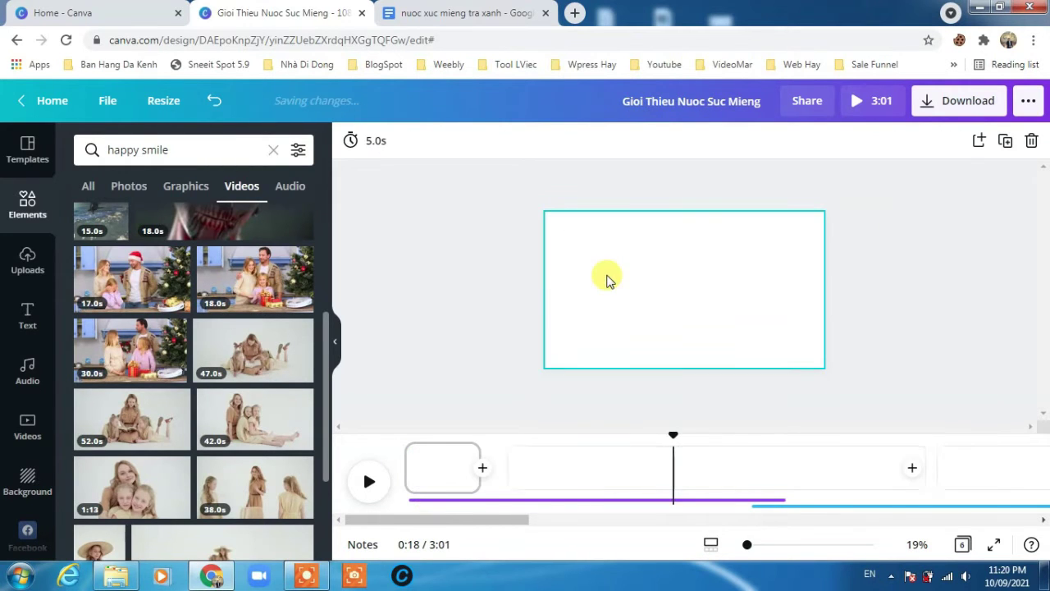
# Step: Extend the blank first page to 27.3 s to cover the first narration clip
pyautogui.moveTo(809, 499); pyautogui.dragTo(686, 518)
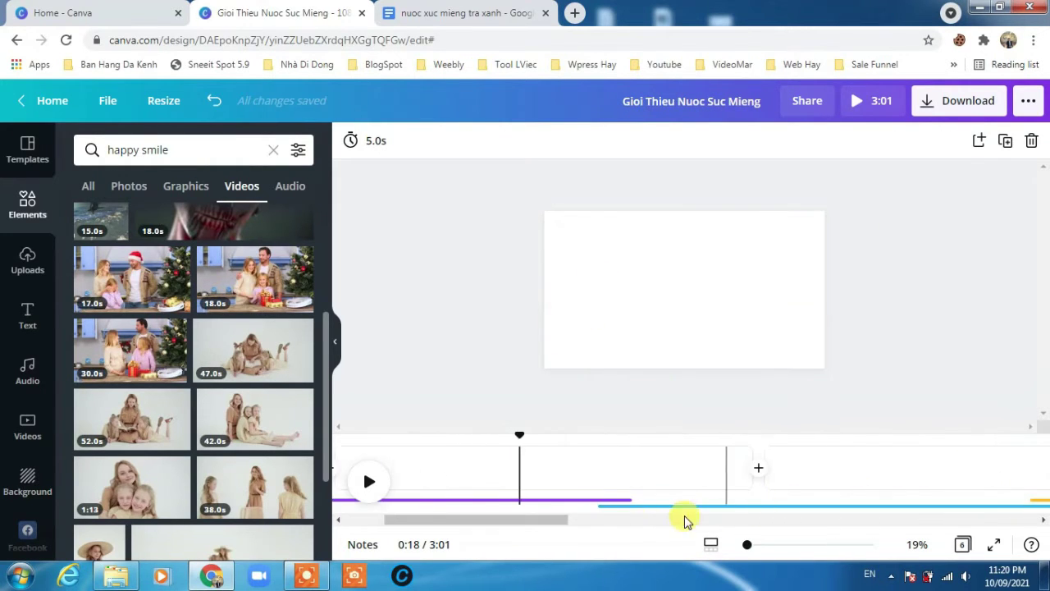
pyautogui.moveTo(526, 531); pyautogui.dragTo(478, 511)
pyautogui.click(445, 481)
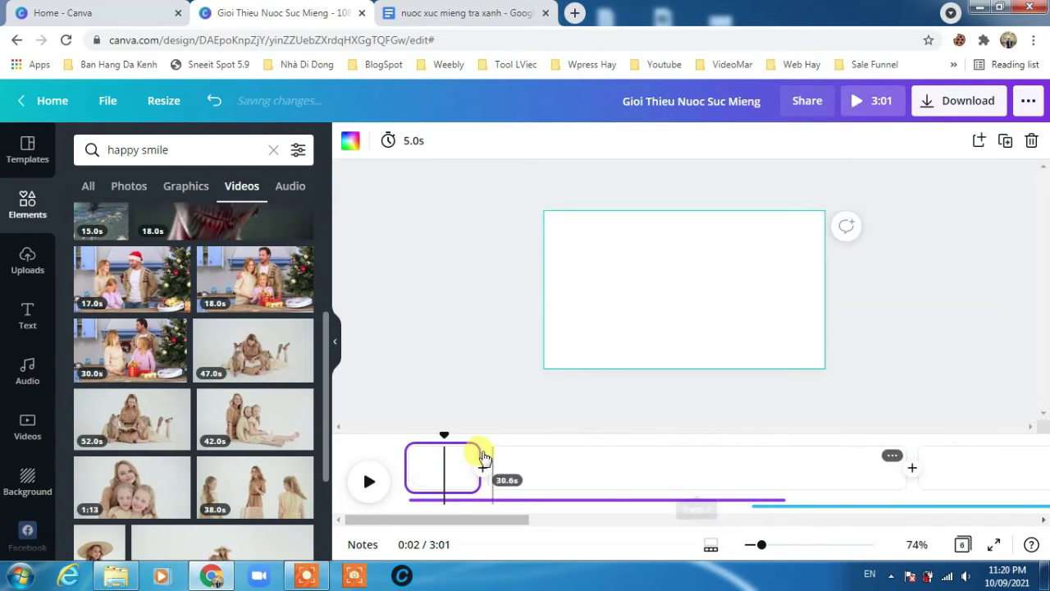
pyautogui.moveTo(479, 453); pyautogui.dragTo(786, 467)
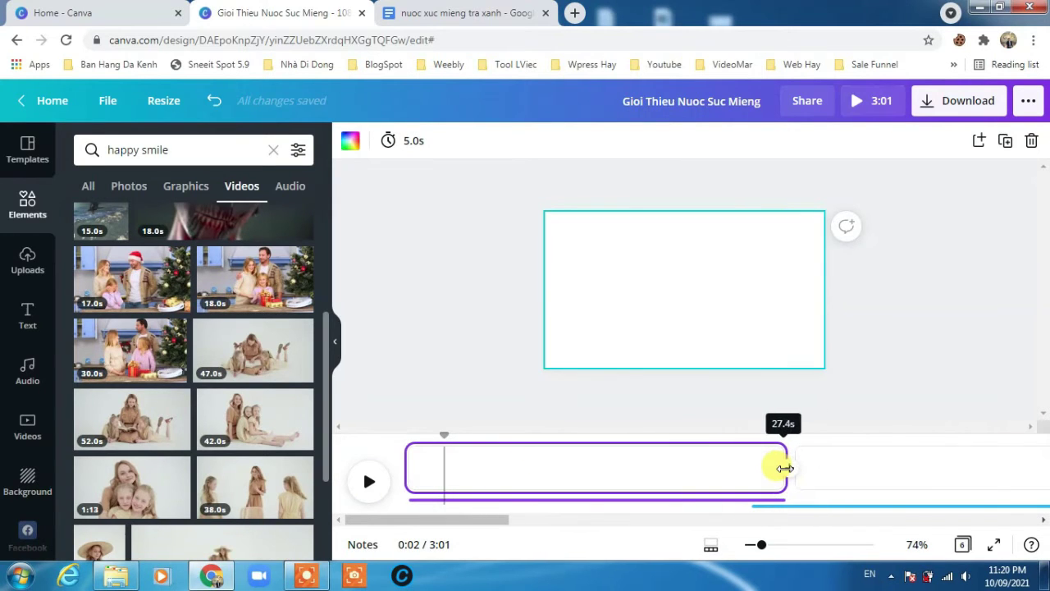
pyautogui.click(865, 472)
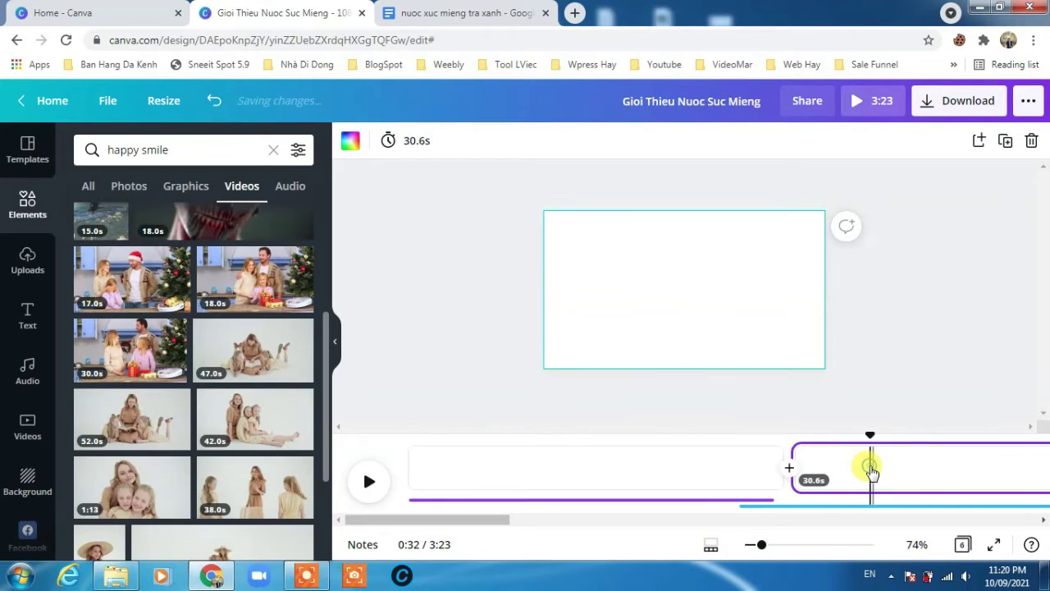
pyautogui.click(685, 464)
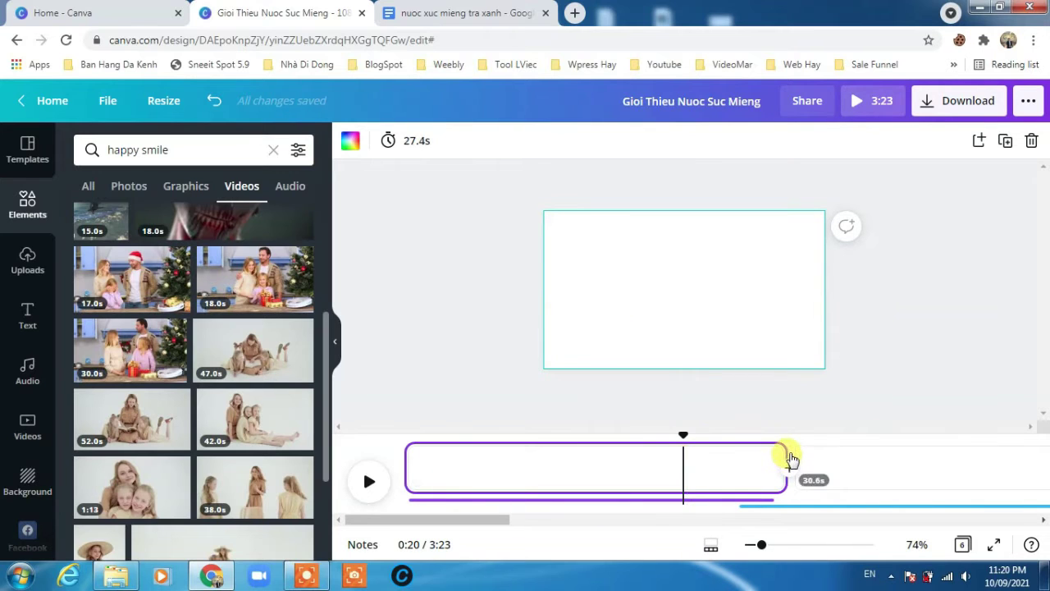
pyautogui.moveTo(785, 453)
pyautogui.mouseDown()
pyautogui.moveTo(771, 456)
pyautogui.moveTo(784, 455)
pyautogui.mouseUp()
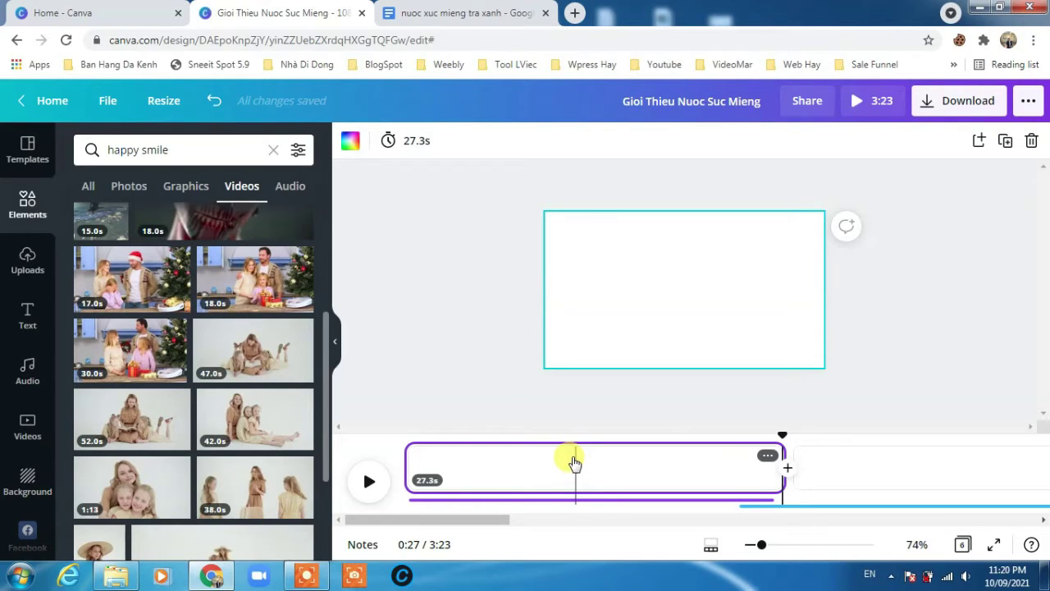
# Step: Add the 1:13 video of a woman hugging two girls to the first page so that it fills the page
pyautogui.scroll(3, 189, 312)
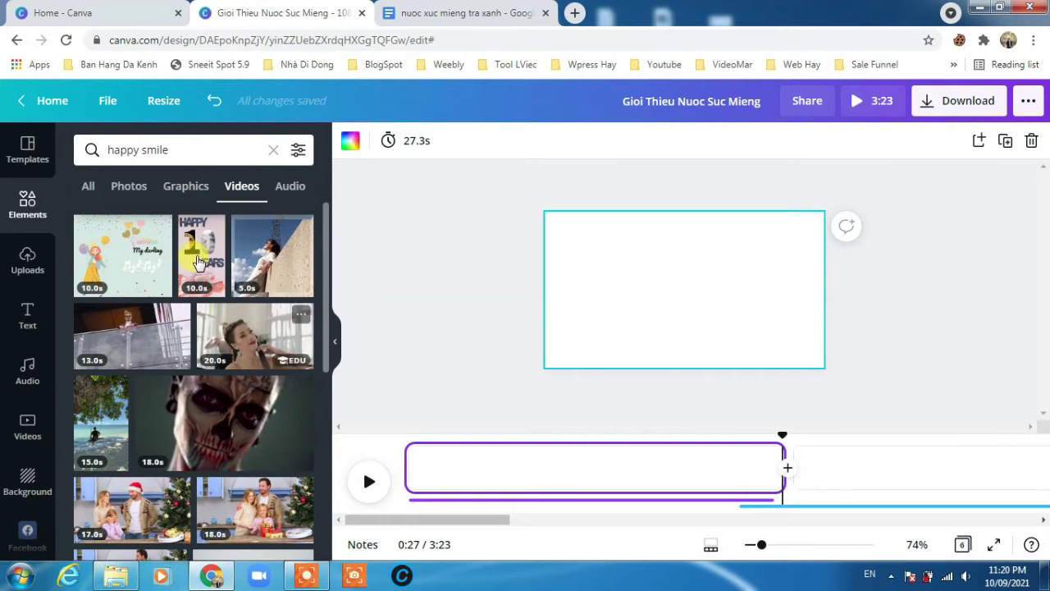
pyautogui.scroll(-5, 205, 410)
pyautogui.scroll(-1, 258, 457)
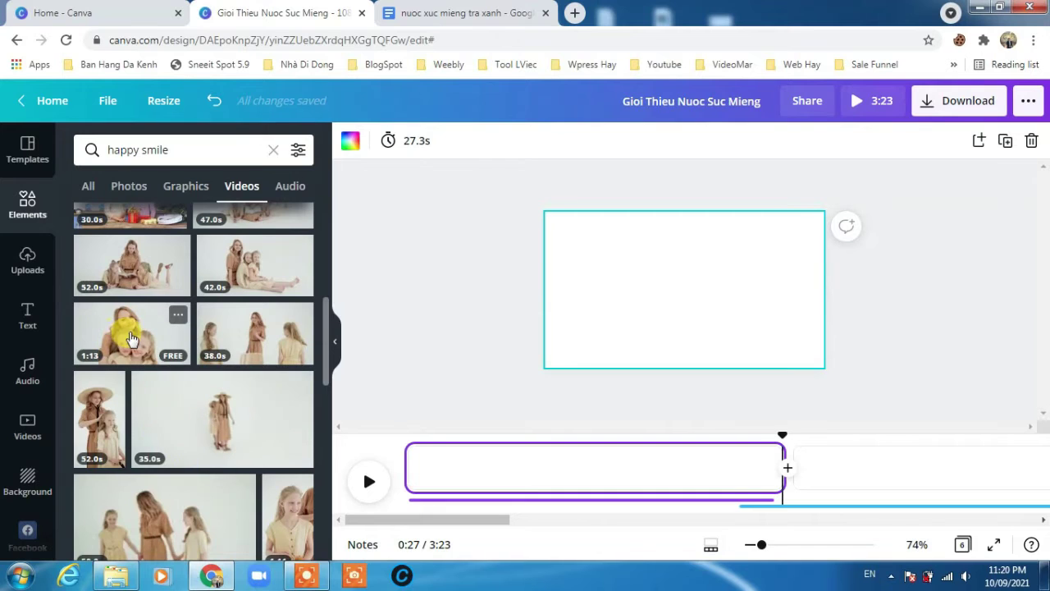
pyautogui.moveTo(125, 330); pyautogui.dragTo(451, 530)
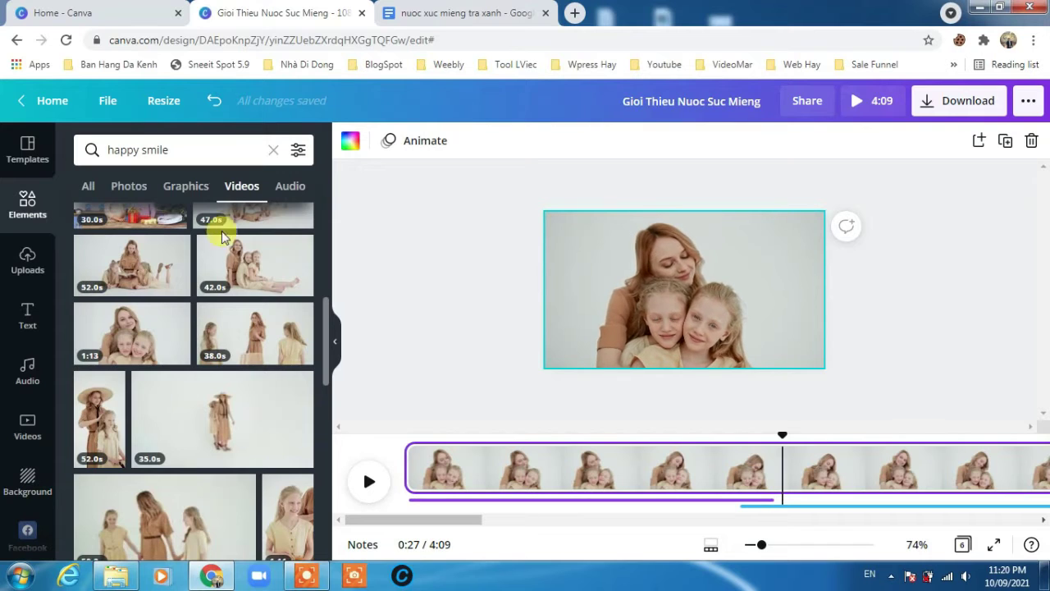
# Step: Check the duration of the narration clip doan 1.mp3 among the uploaded audio files
pyautogui.click(28, 263)
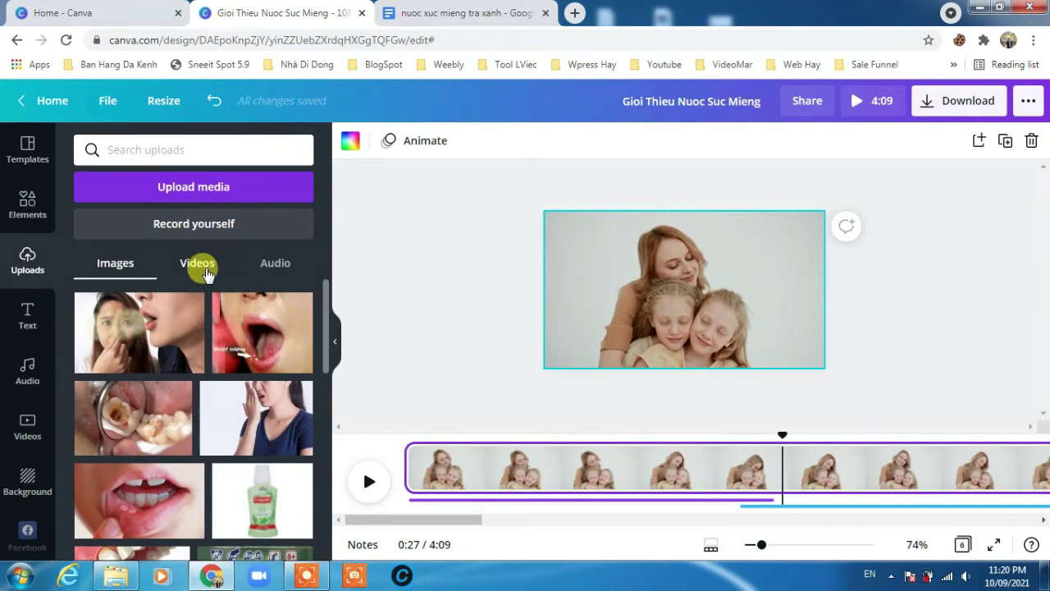
pyautogui.click(275, 264)
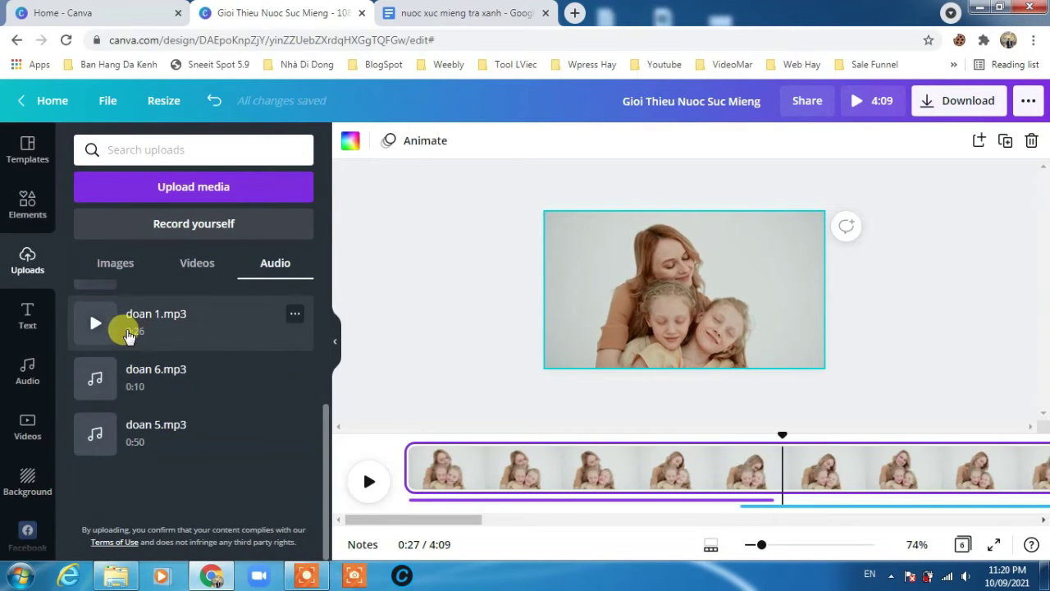
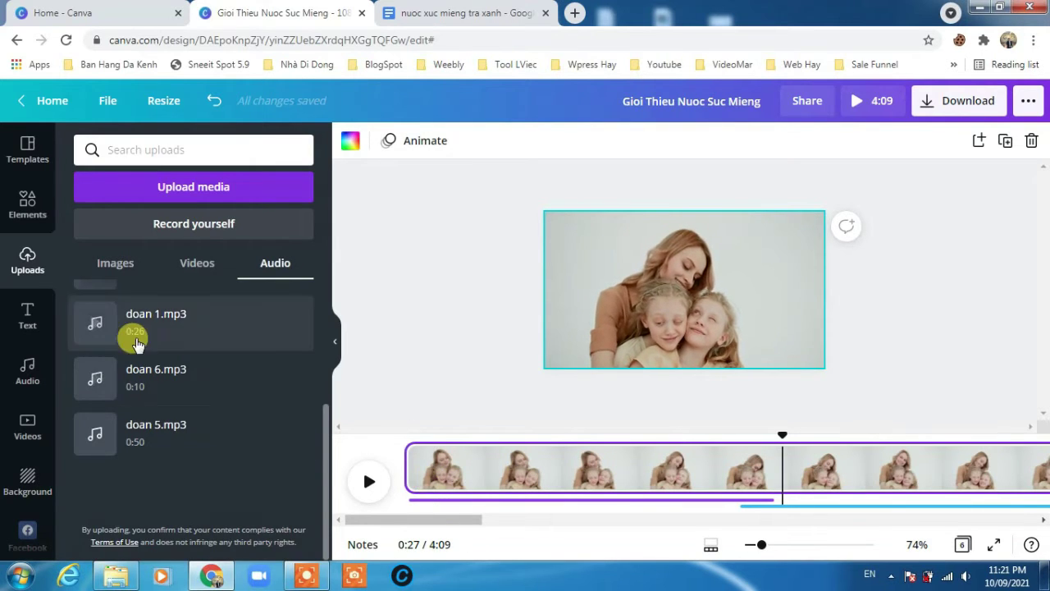
pyautogui.doubleClick(605, 308)
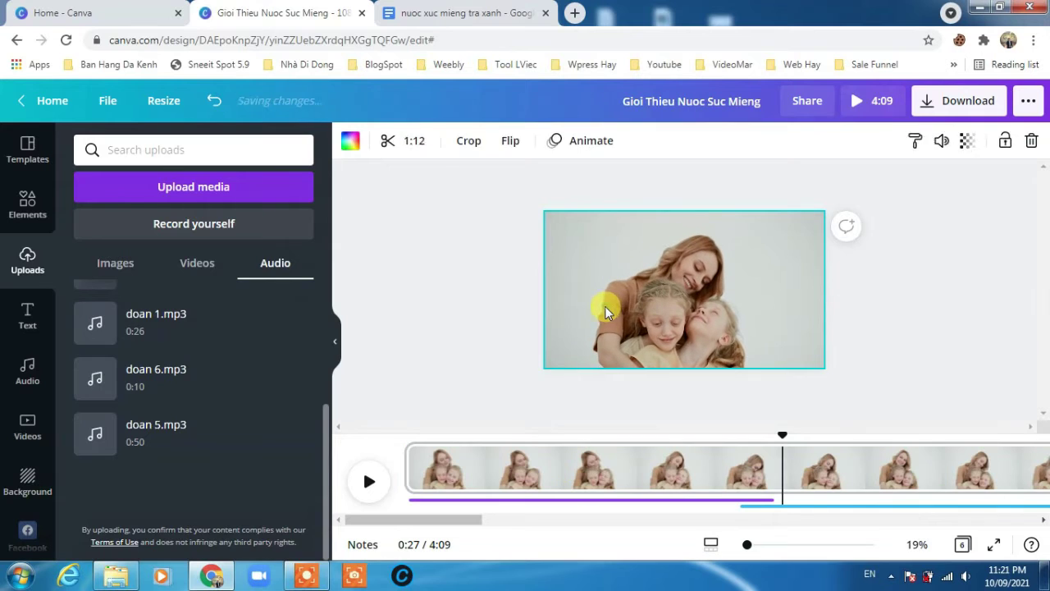
pyautogui.click(596, 469)
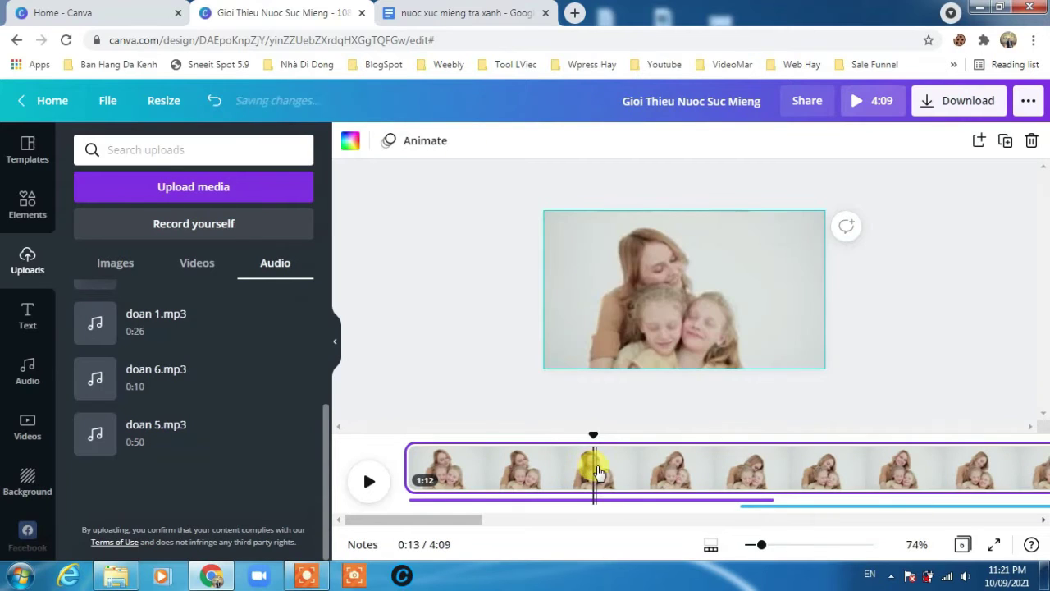
pyautogui.click(643, 474)
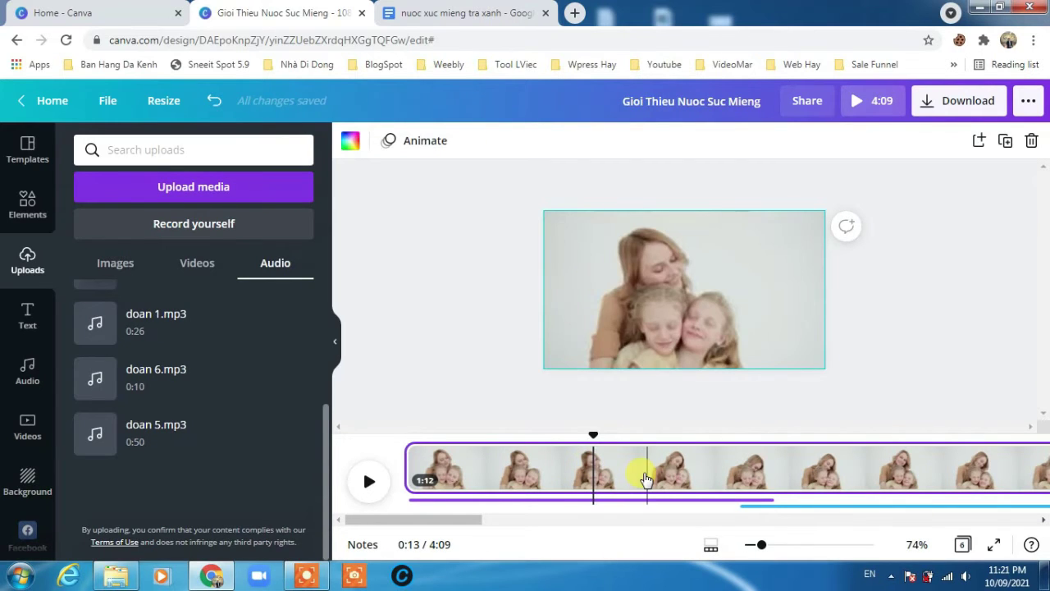
pyautogui.click(574, 470)
pyautogui.rightClick(574, 471)
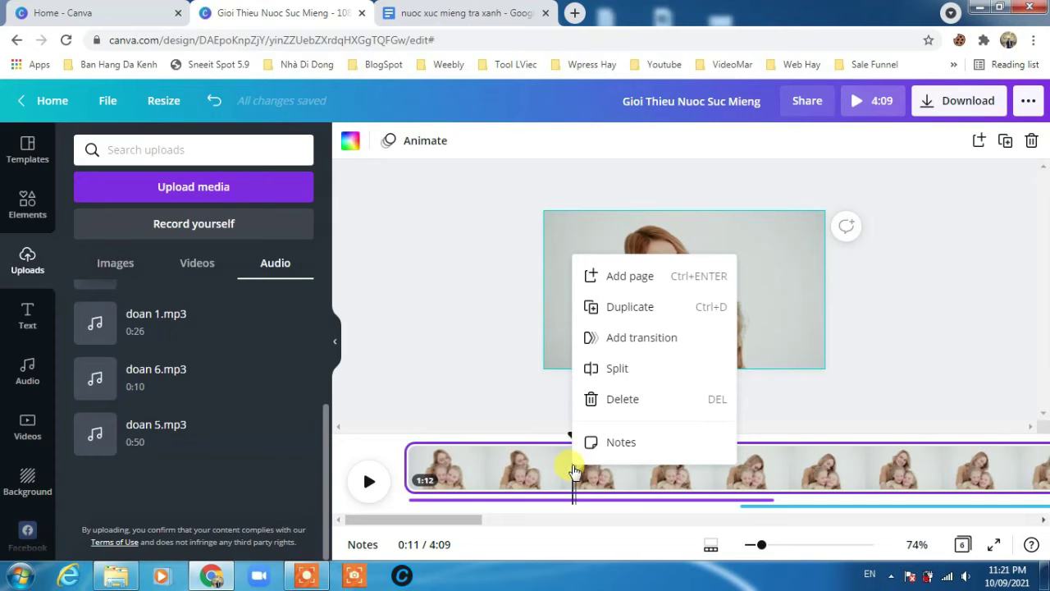
pyautogui.click(457, 343)
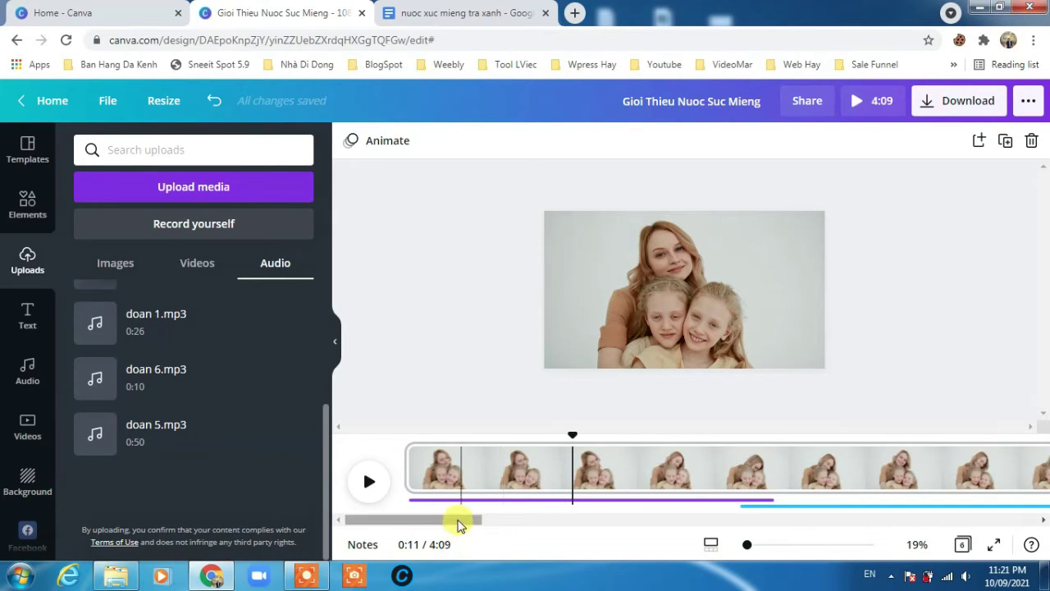
pyautogui.moveTo(459, 525); pyautogui.dragTo(565, 533)
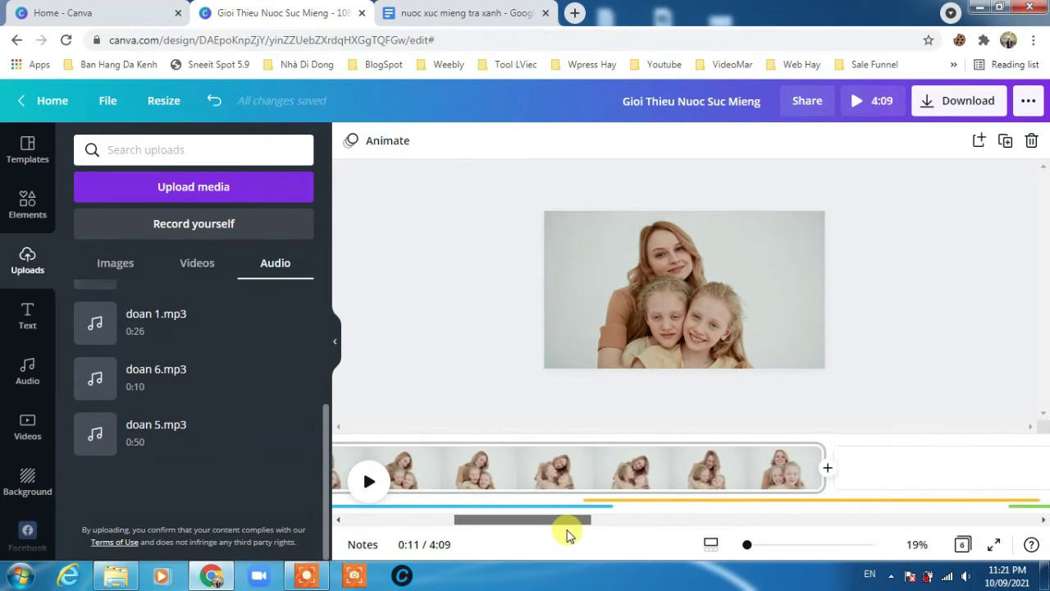
pyautogui.click(560, 470)
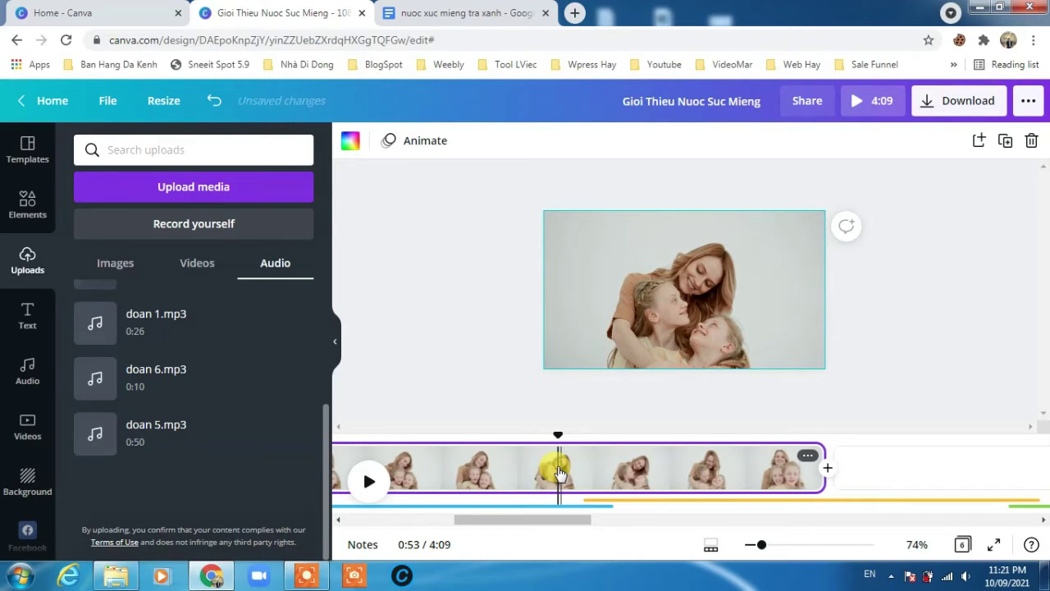
pyautogui.click(615, 312)
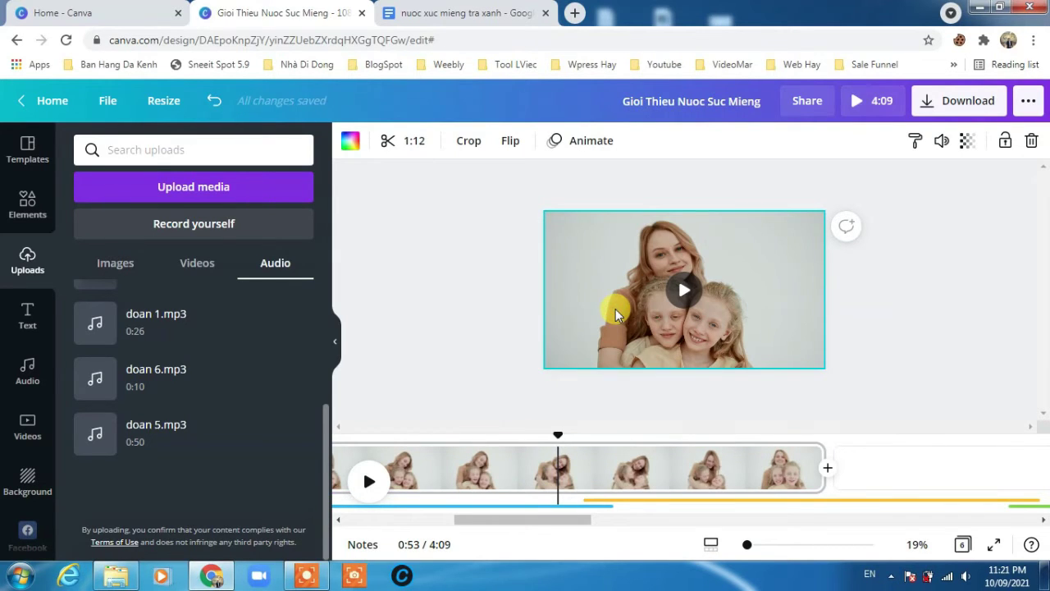
pyautogui.click(469, 141)
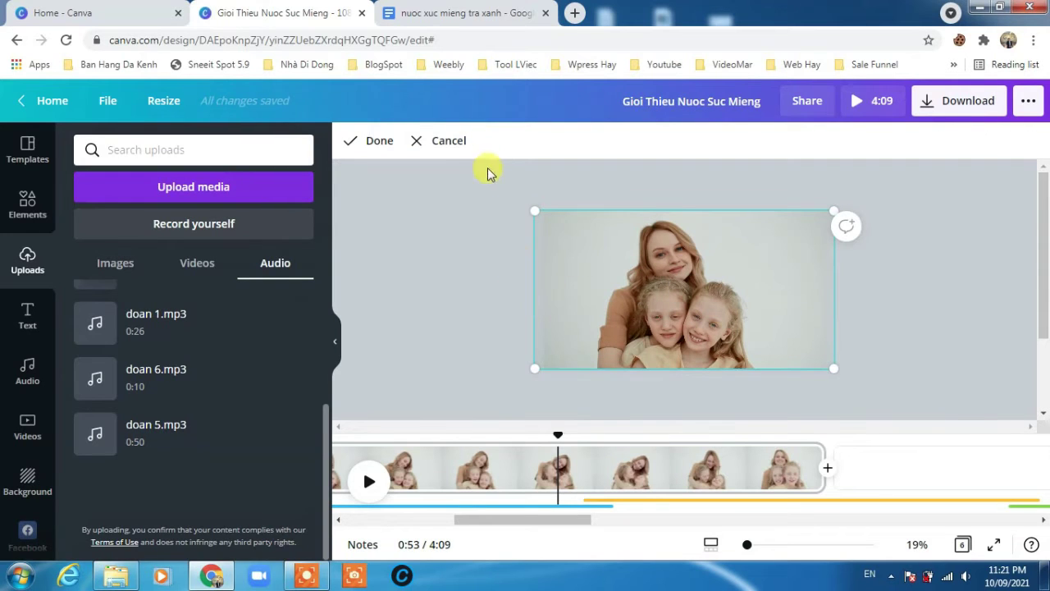
pyautogui.click(457, 144)
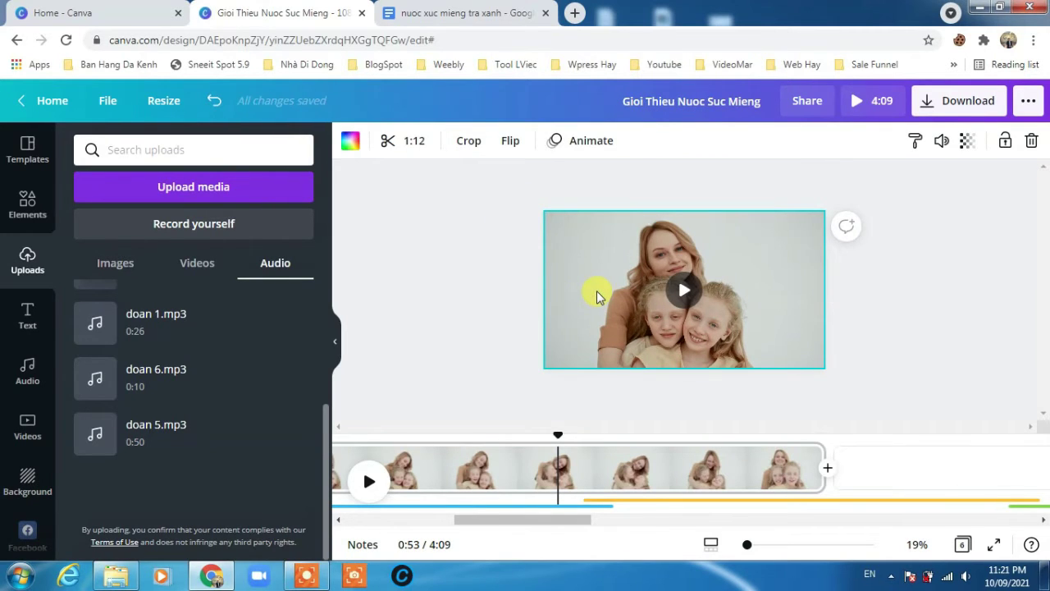
# Step: Trim the family video on the first page to 26.0 s and finish trimming
pyautogui.click(397, 147)
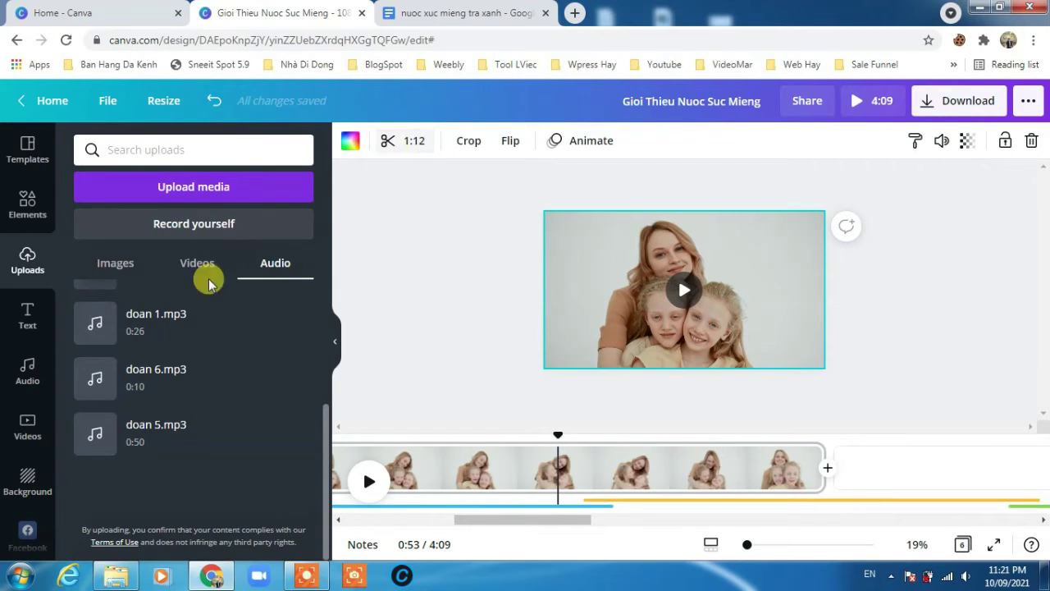
pyautogui.click(400, 140)
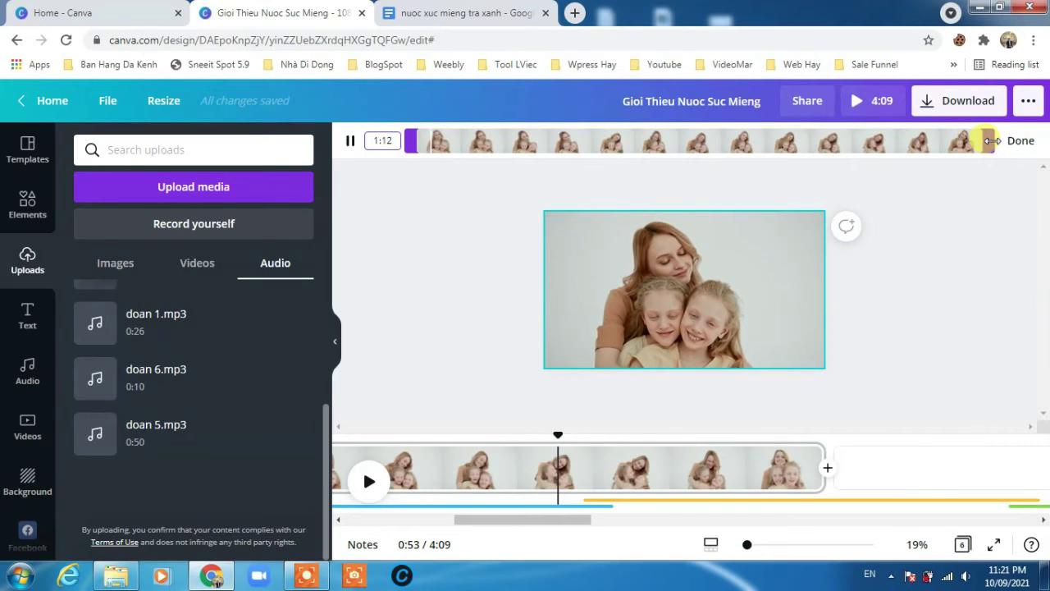
pyautogui.moveTo(989, 140); pyautogui.dragTo(623, 146)
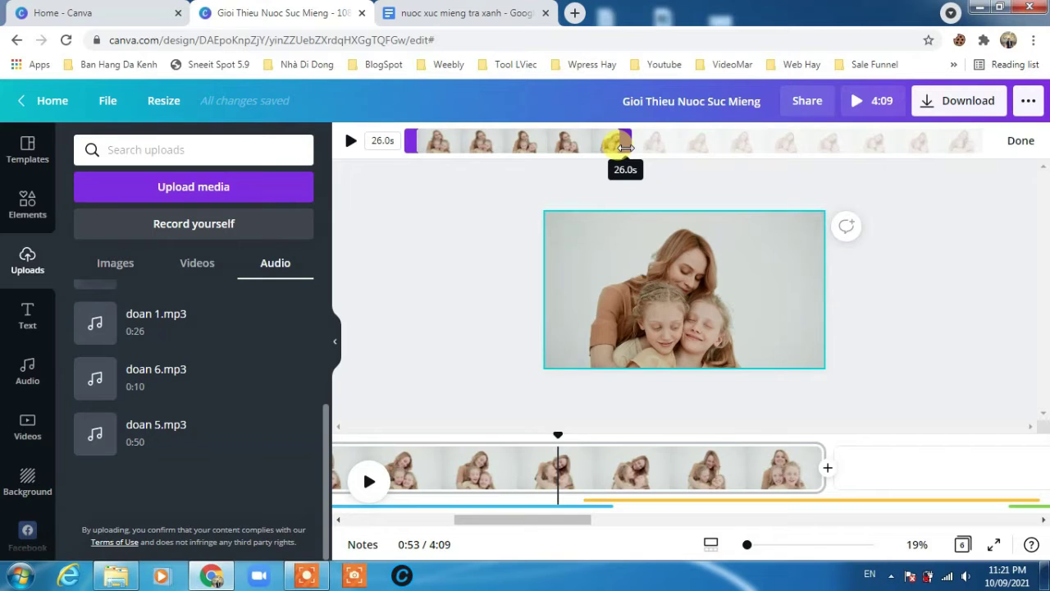
pyautogui.moveTo(625, 147); pyautogui.dragTo(623, 147)
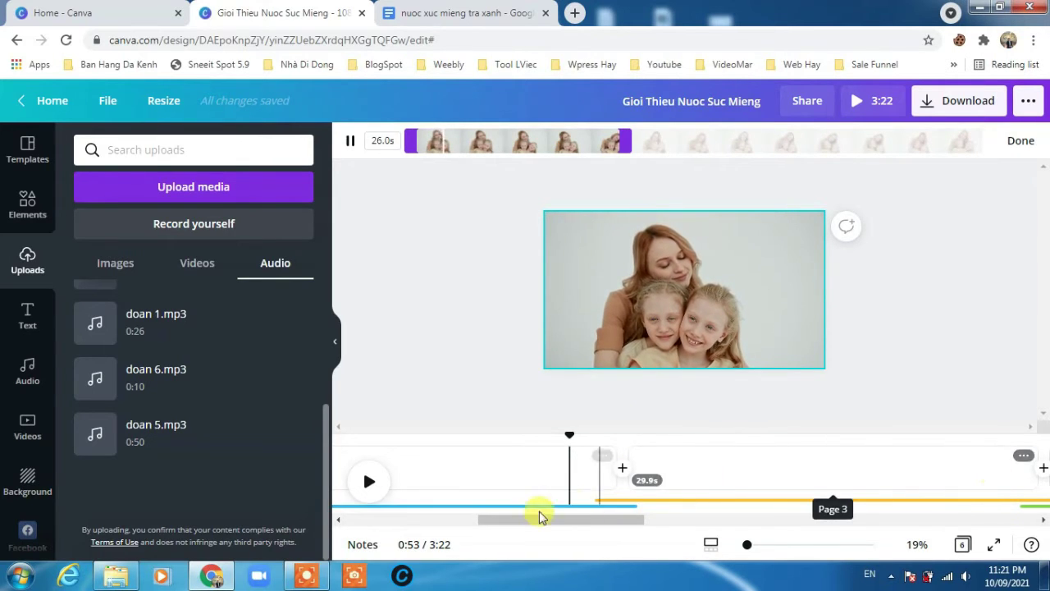
pyautogui.moveTo(530, 526); pyautogui.dragTo(345, 525)
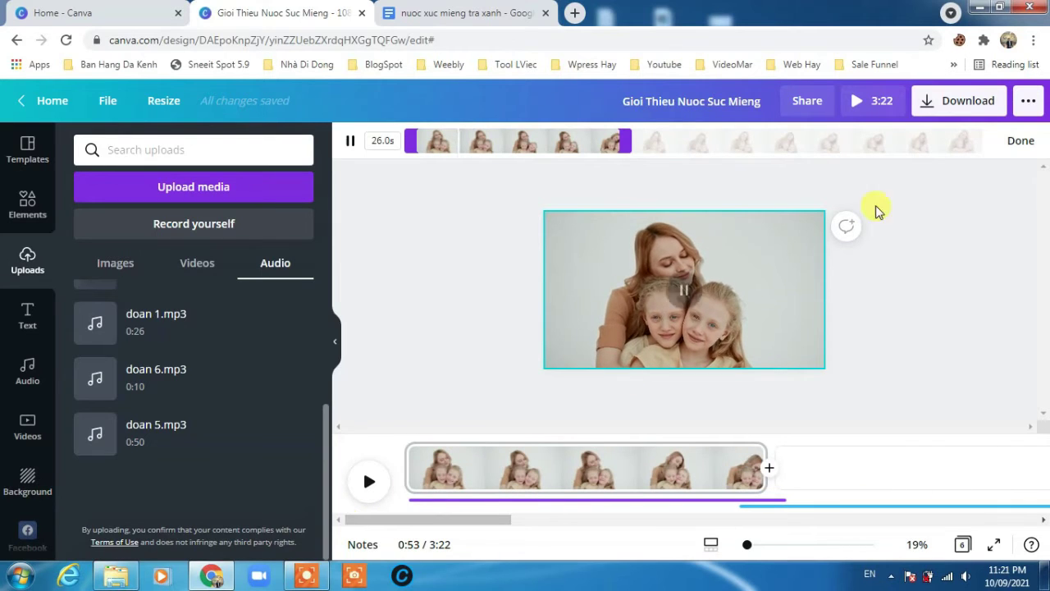
pyautogui.click(1018, 140)
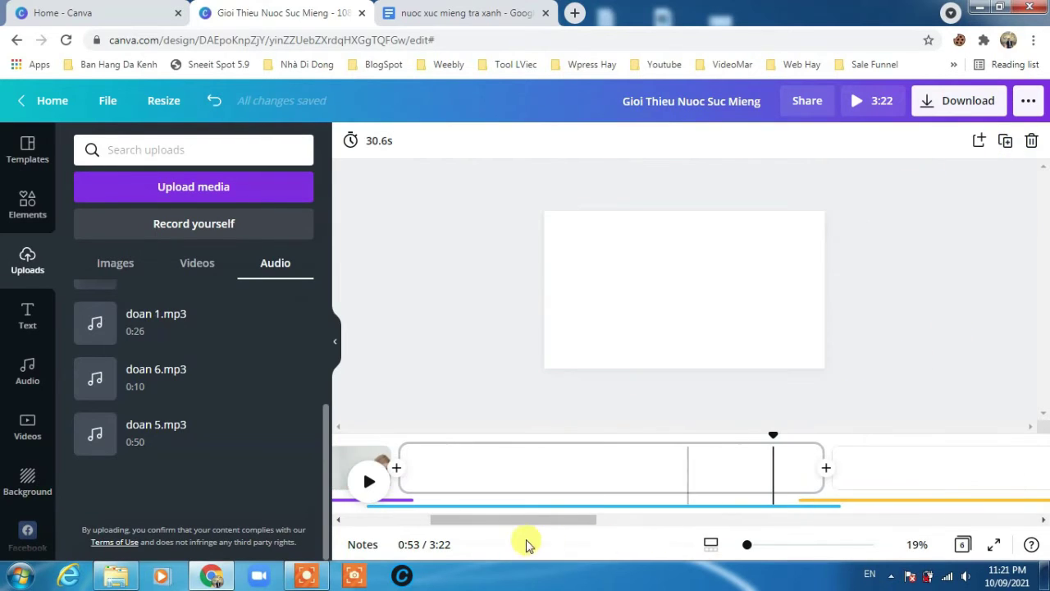
# Step: Play the end of the first page into the second to compare the family video with the first narration clip
pyautogui.moveTo(518, 528); pyautogui.dragTo(452, 527)
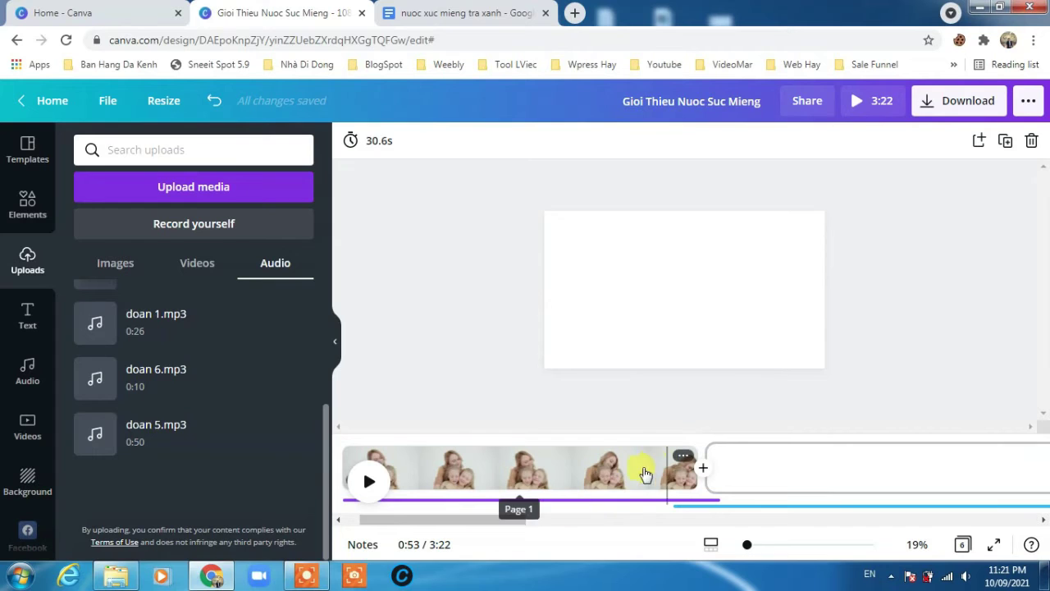
pyautogui.click(603, 477)
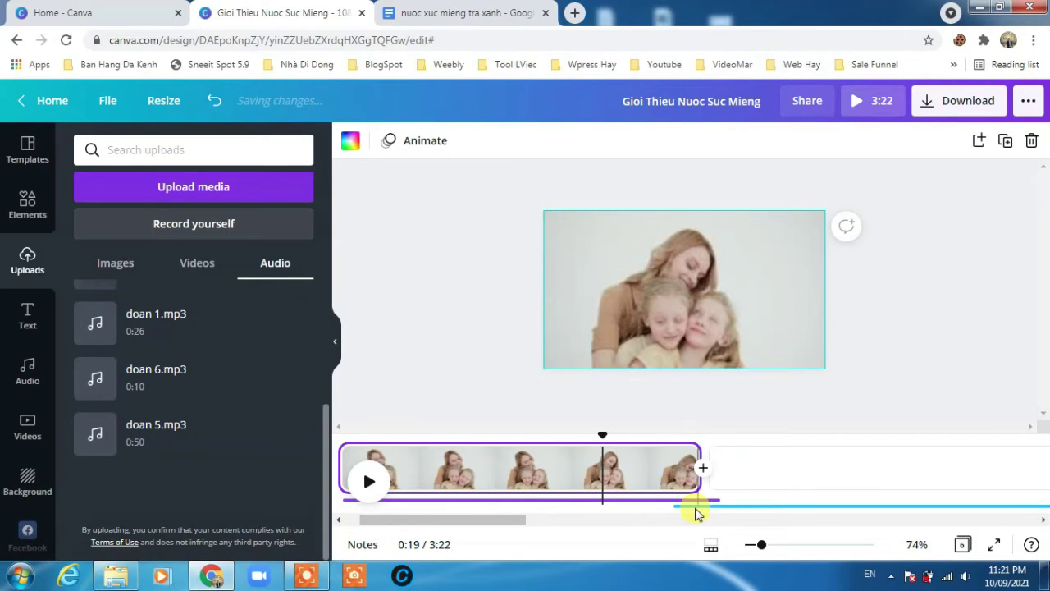
pyautogui.click(369, 481)
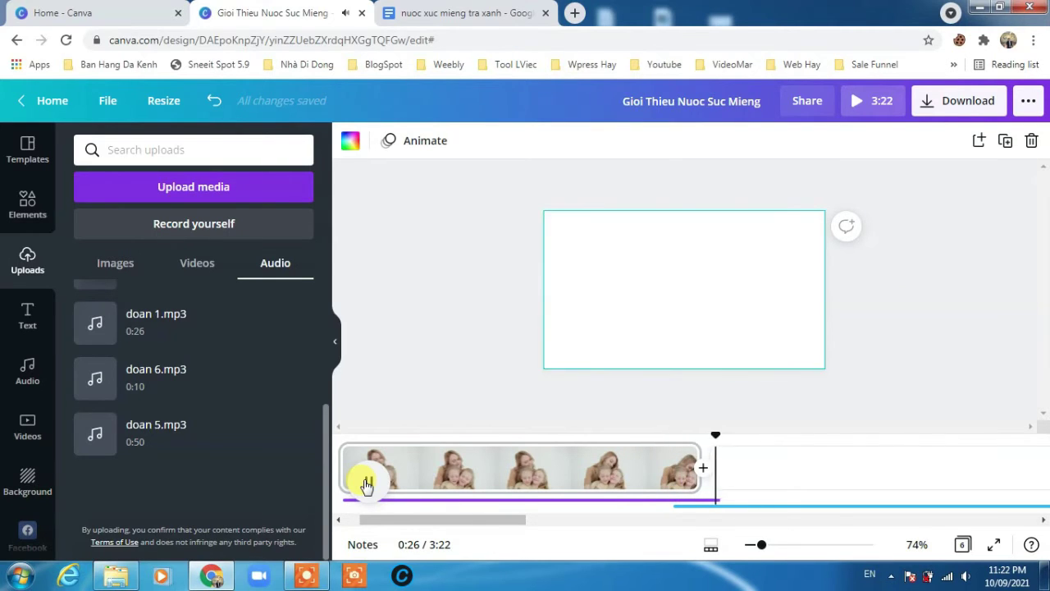
pyautogui.click(367, 484)
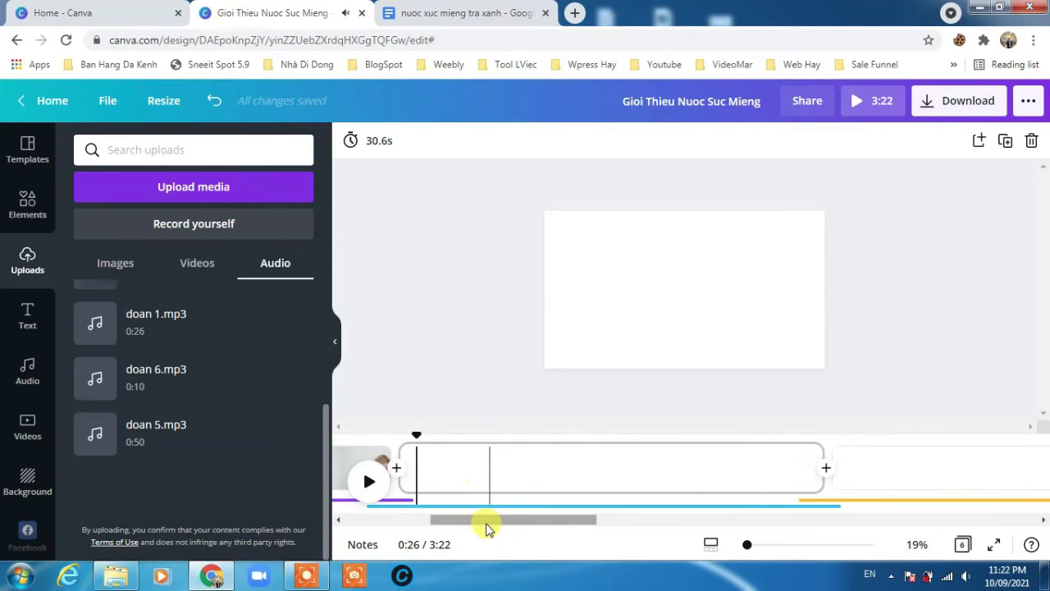
# Step: Place the BE BRAVE font combination over the family video on the first page
pyautogui.moveTo(487, 522); pyautogui.dragTo(371, 518)
pyautogui.click(464, 468)
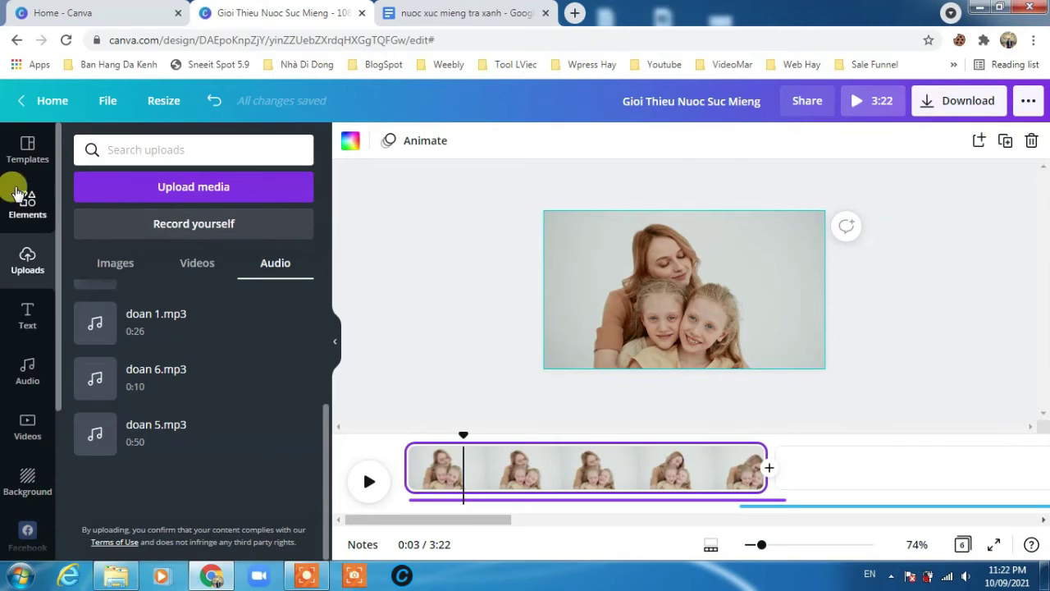
pyautogui.click(27, 319)
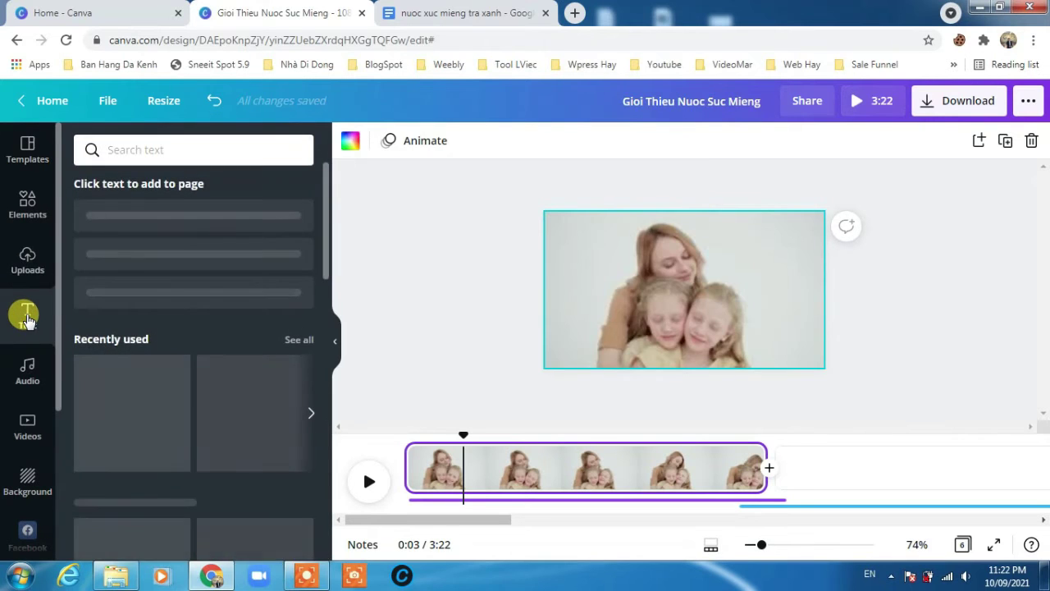
pyautogui.scroll(-2, 207, 370)
pyautogui.scroll(-1, 208, 370)
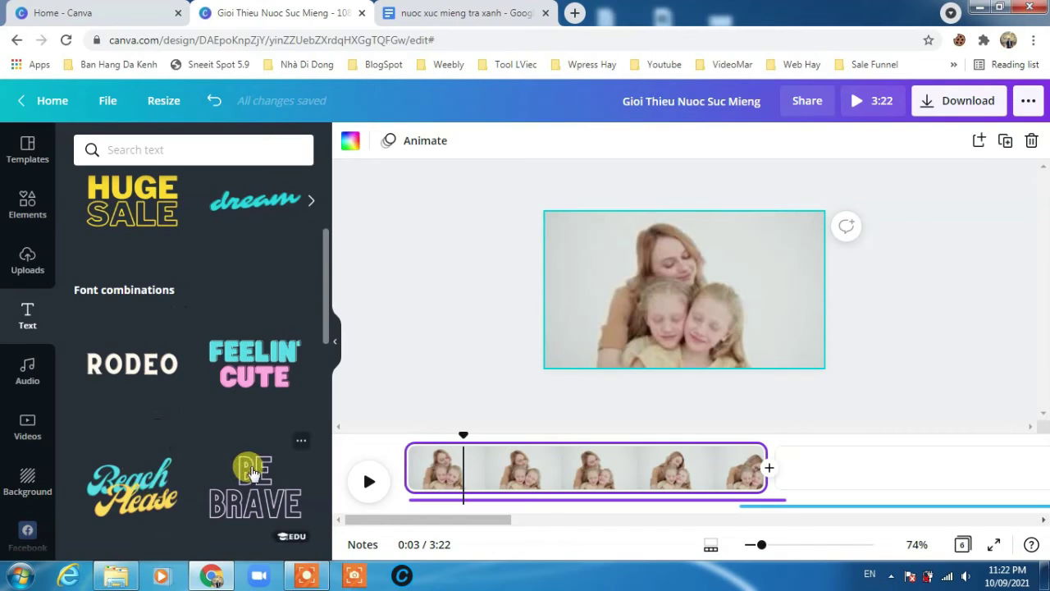
pyautogui.scroll(4, 253, 468)
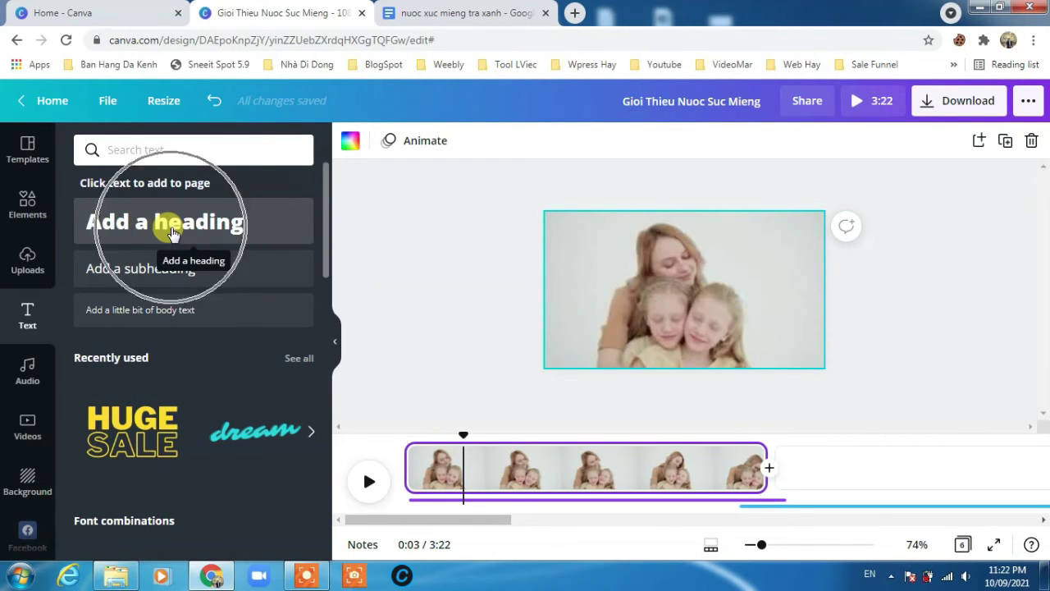
pyautogui.scroll(-3, 220, 435)
pyautogui.scroll(-2, 223, 459)
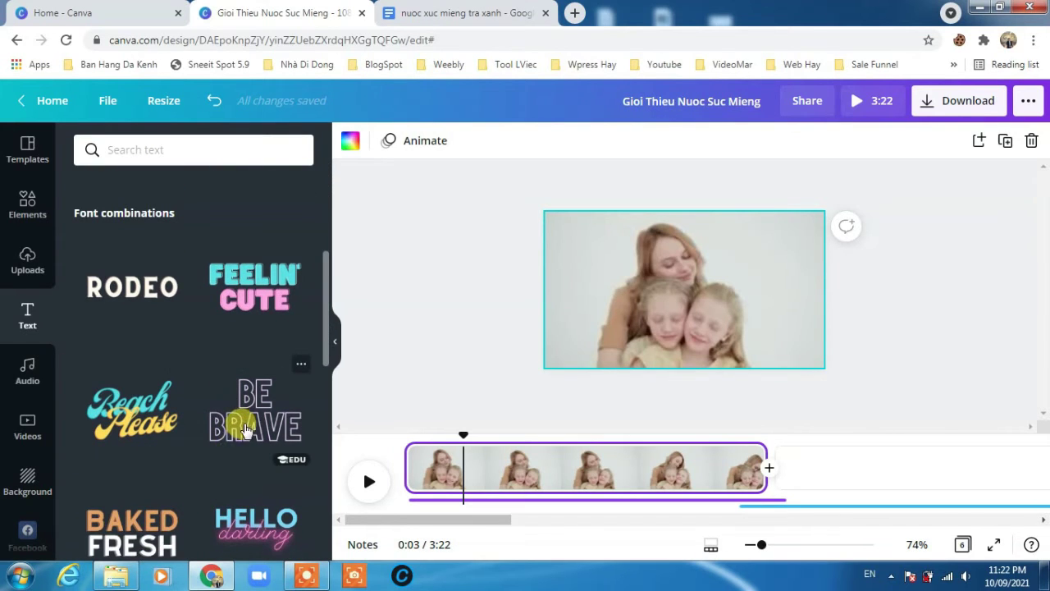
pyautogui.moveTo(244, 429); pyautogui.dragTo(648, 310)
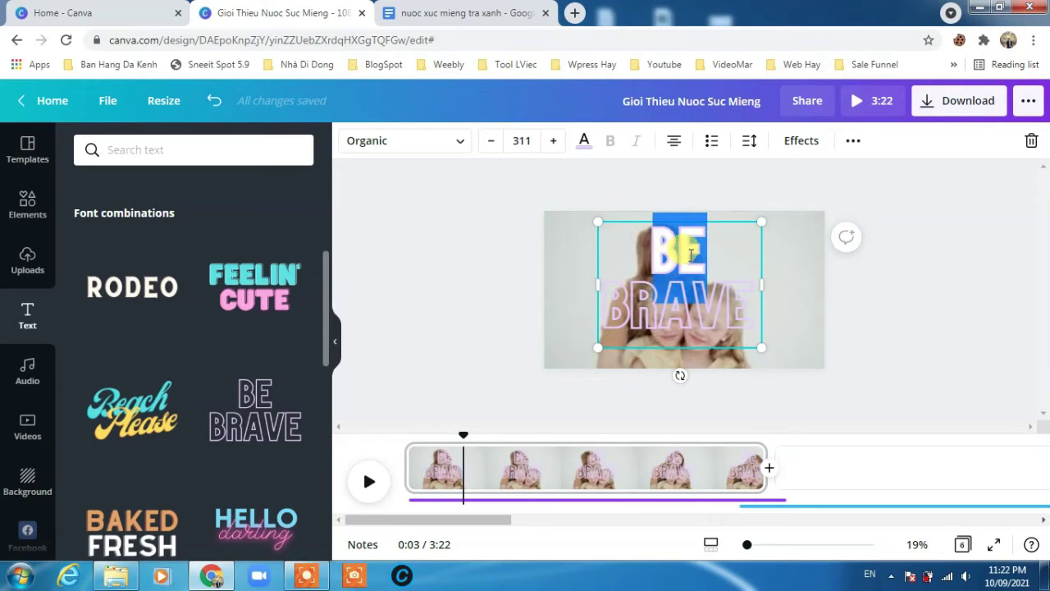
# Step: Replace the BE BRAVE wording with the title "NƯỚC SUC MIỆNG"
pyautogui.click(712, 255)
pyautogui.press('BackSpace')
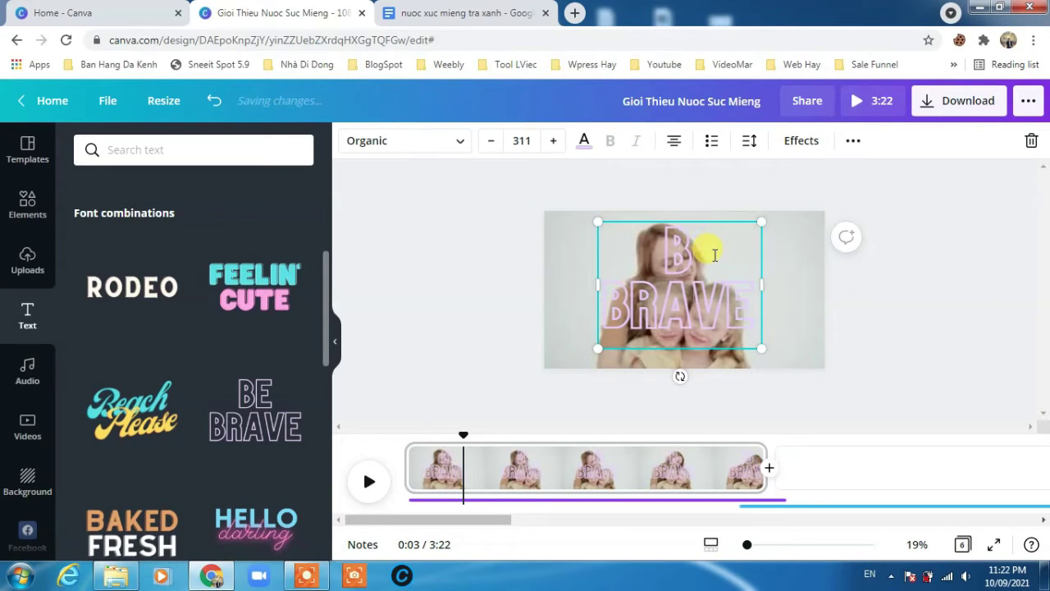
pyautogui.doubleClick(630, 302)
pyautogui.write('N')
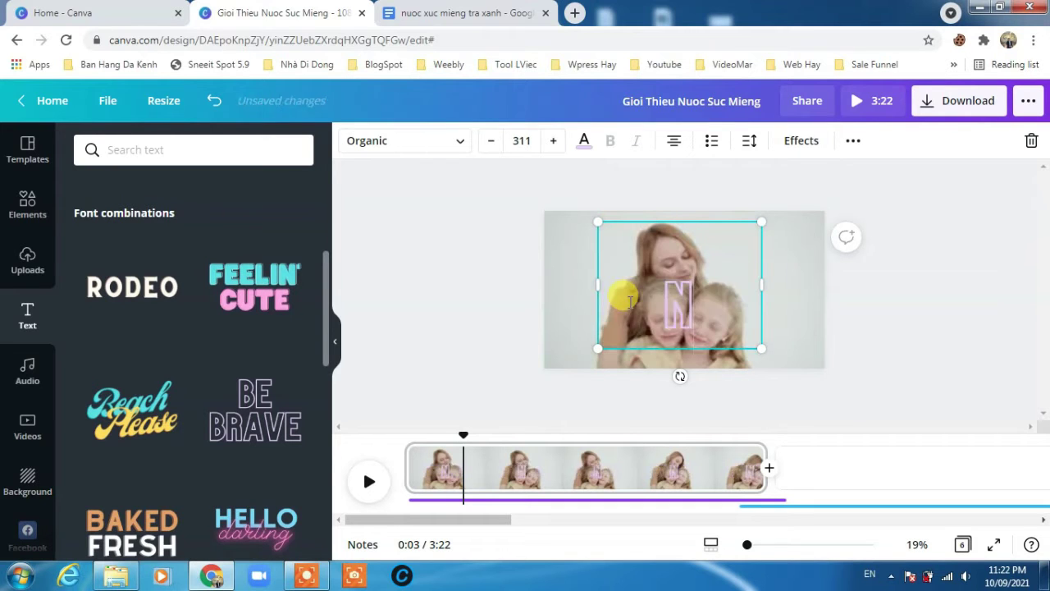
pyautogui.write('ƯỚC SUC')
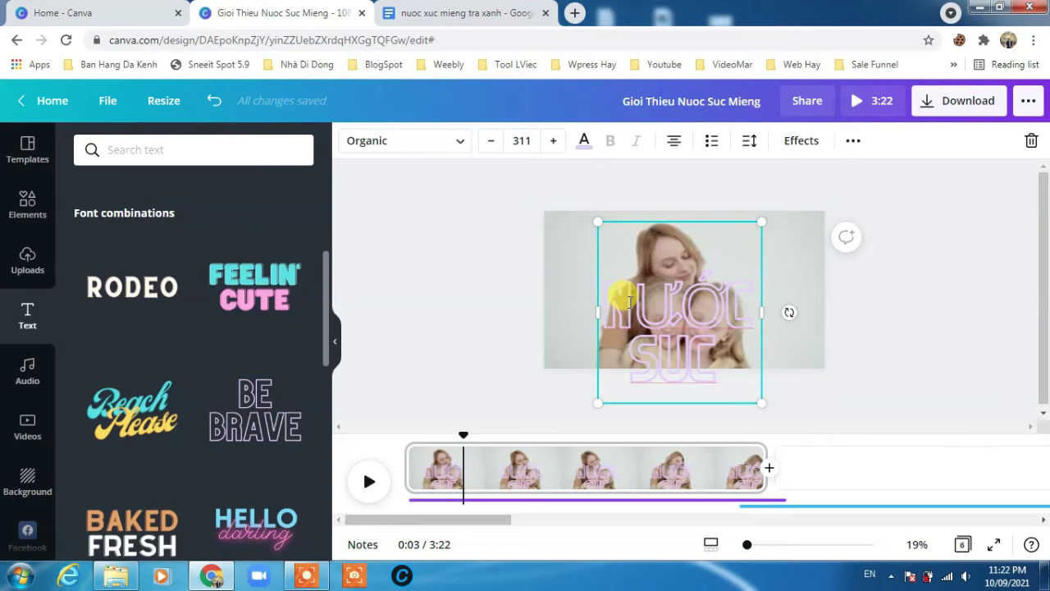
pyautogui.write(' MIỆNG')
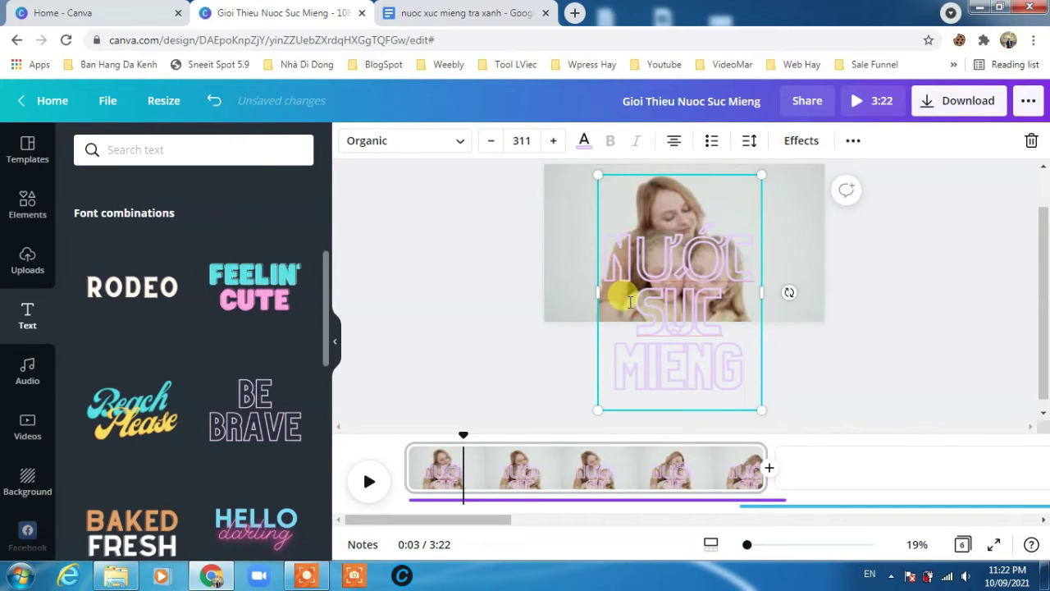
# Step: Change the font of the whole mouthwash title over the family video to Times Neue Roman
pyautogui.tripleClick(630, 302)
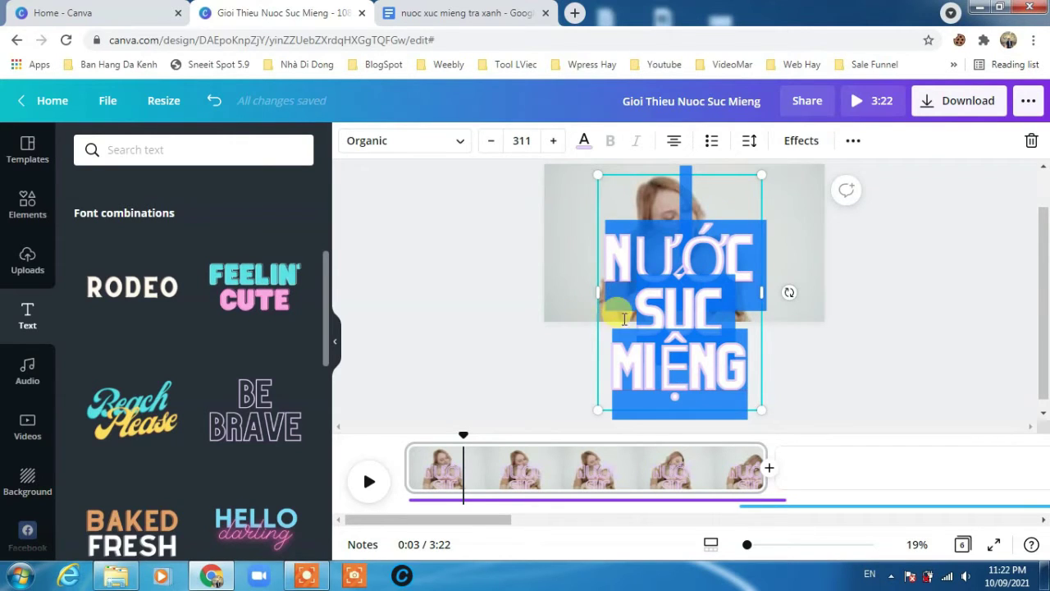
pyautogui.click(403, 148)
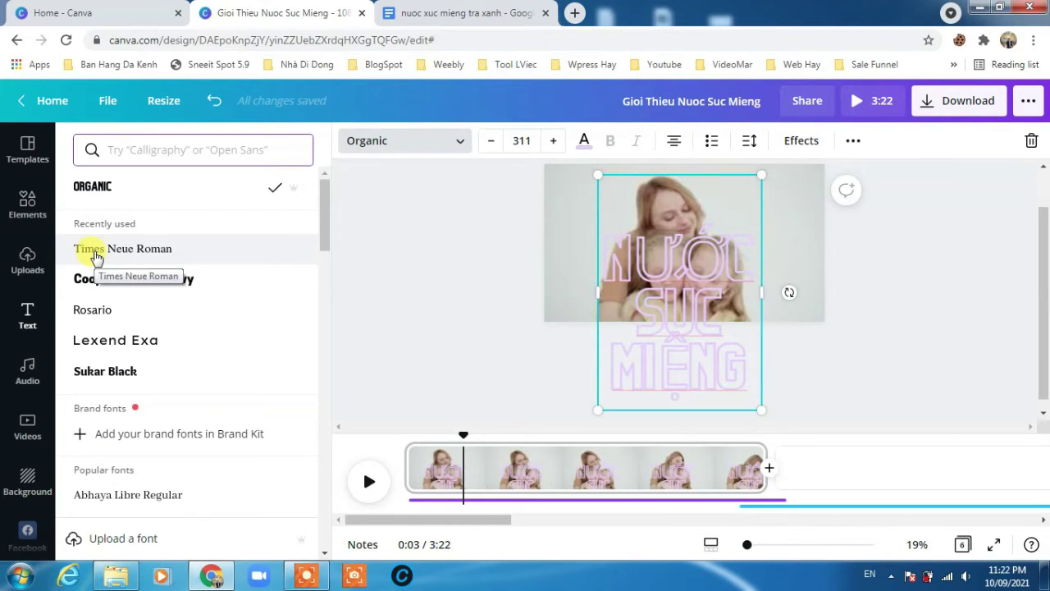
pyautogui.click(96, 256)
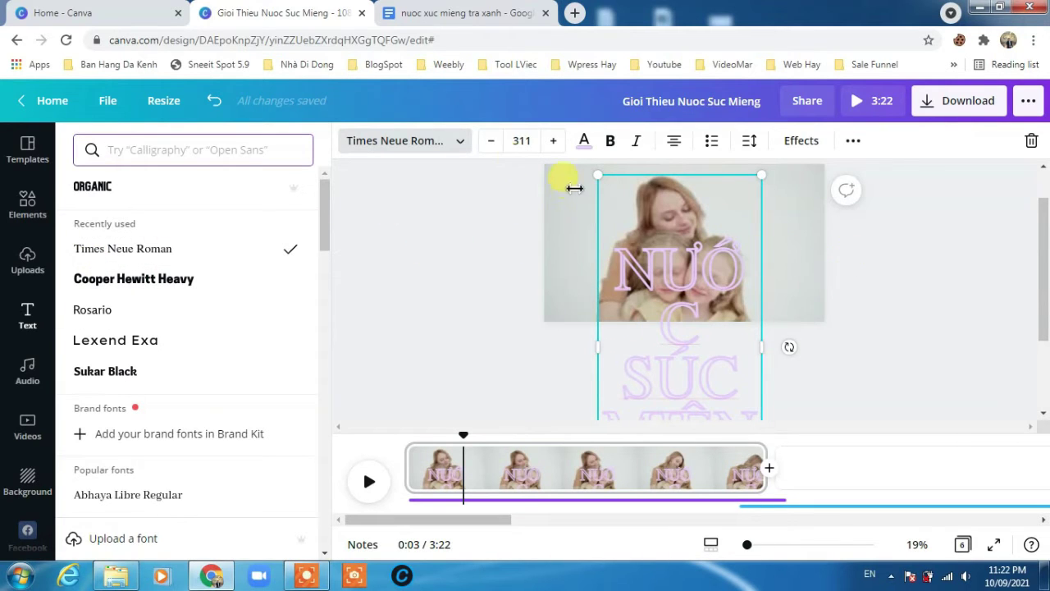
# Step: Reduce the title's font size to 36
pyautogui.doubleClick(492, 141)
pyautogui.click(492, 141)
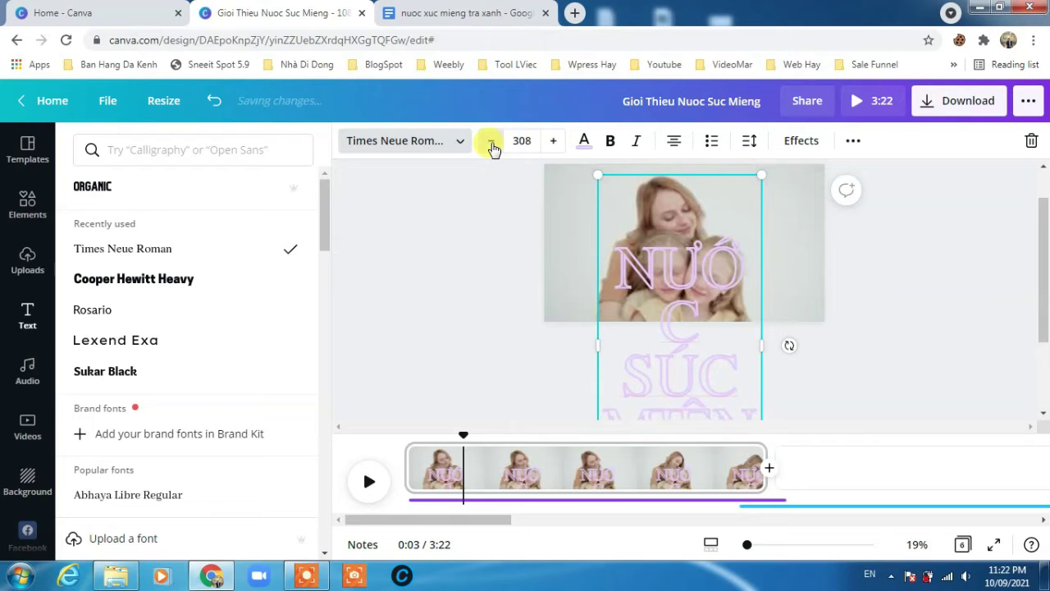
pyautogui.doubleClick(493, 141)
pyautogui.doubleClick(492, 141)
pyautogui.doubleClick(492, 141)
pyautogui.doubleClick(492, 141)
pyautogui.click(490, 140)
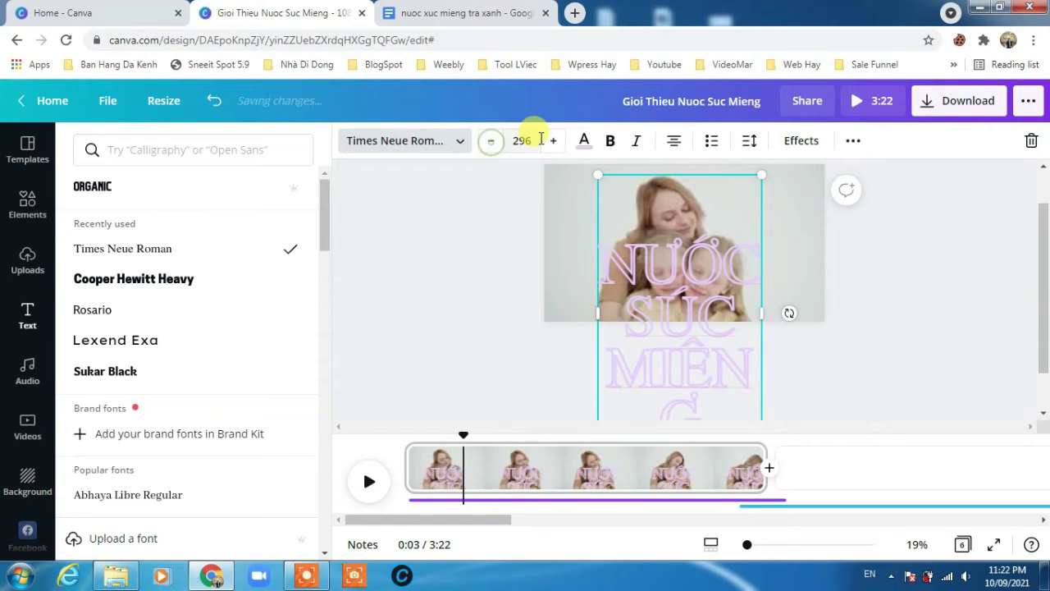
pyautogui.click(534, 138)
pyautogui.click(538, 139)
pyautogui.click(541, 139)
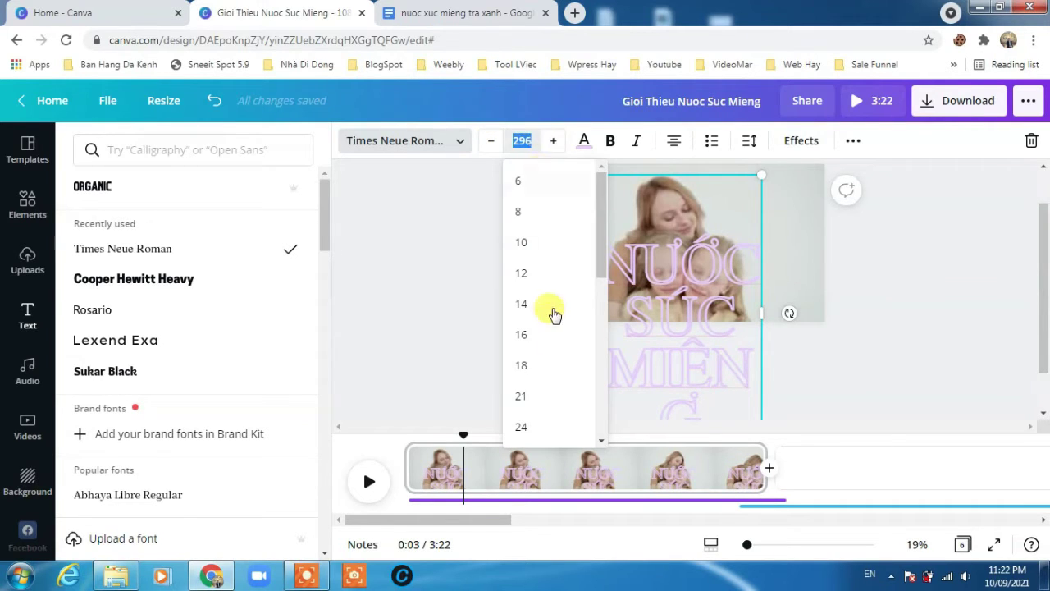
pyautogui.scroll(-3, 536, 382)
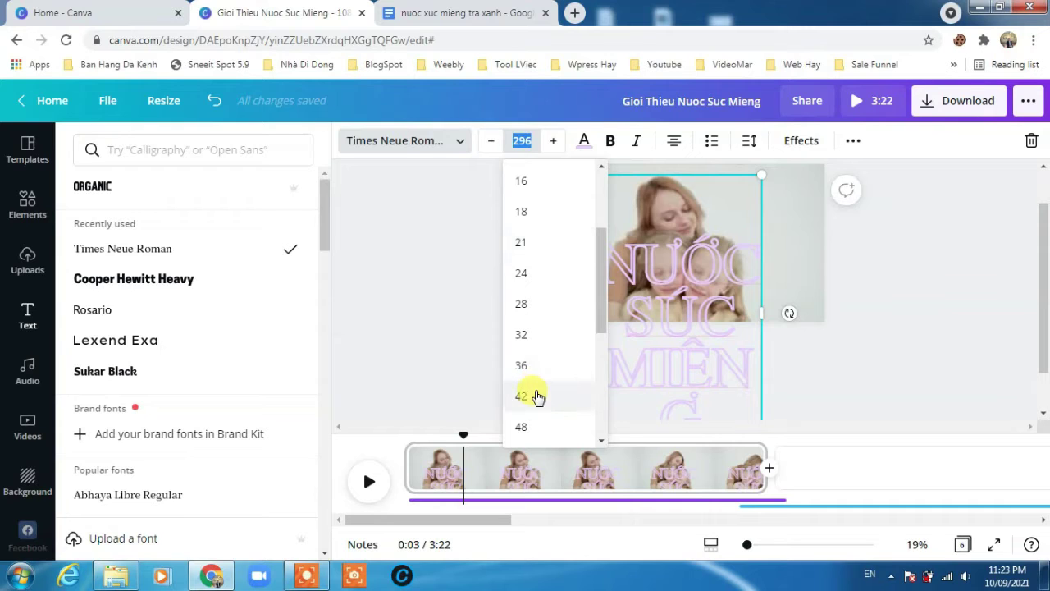
pyautogui.click(523, 366)
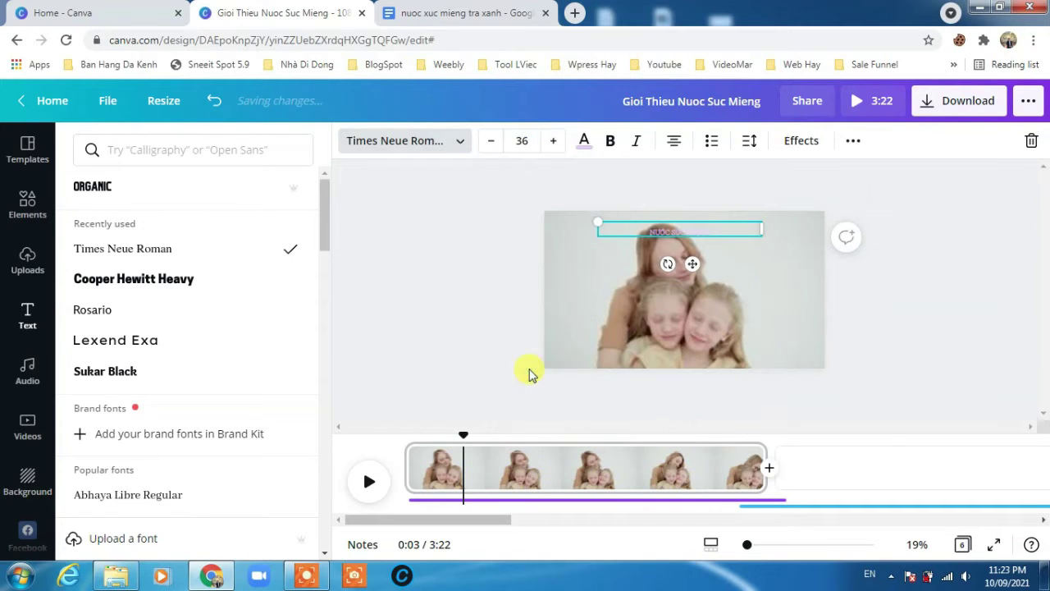
# Step: Enlarge the title's font size to 56 and move it to the lower part of the family video
pyautogui.click(526, 143)
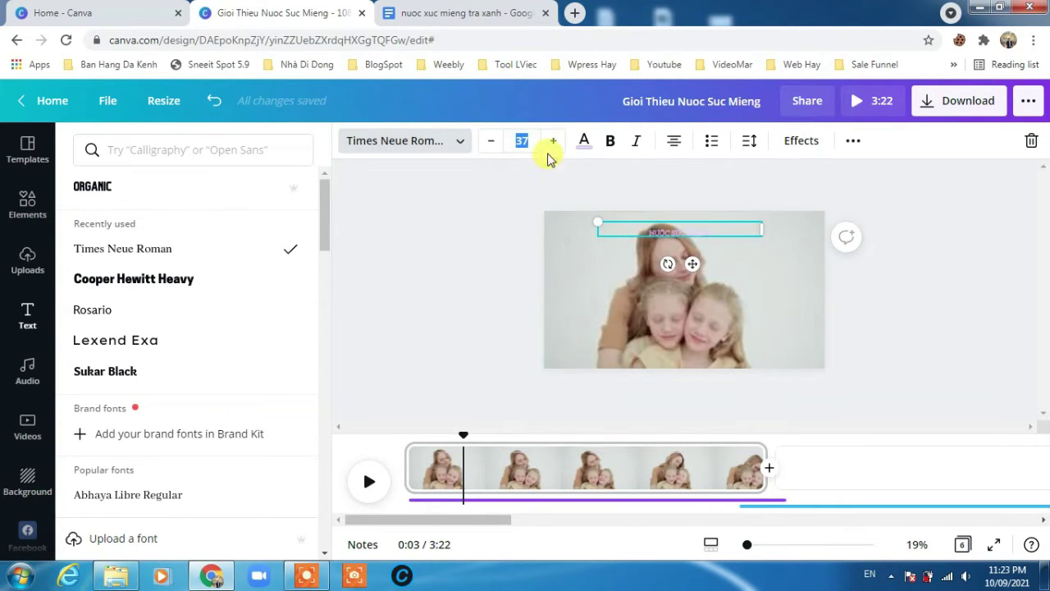
pyautogui.click(555, 143)
pyautogui.click(555, 143)
pyautogui.click(525, 140)
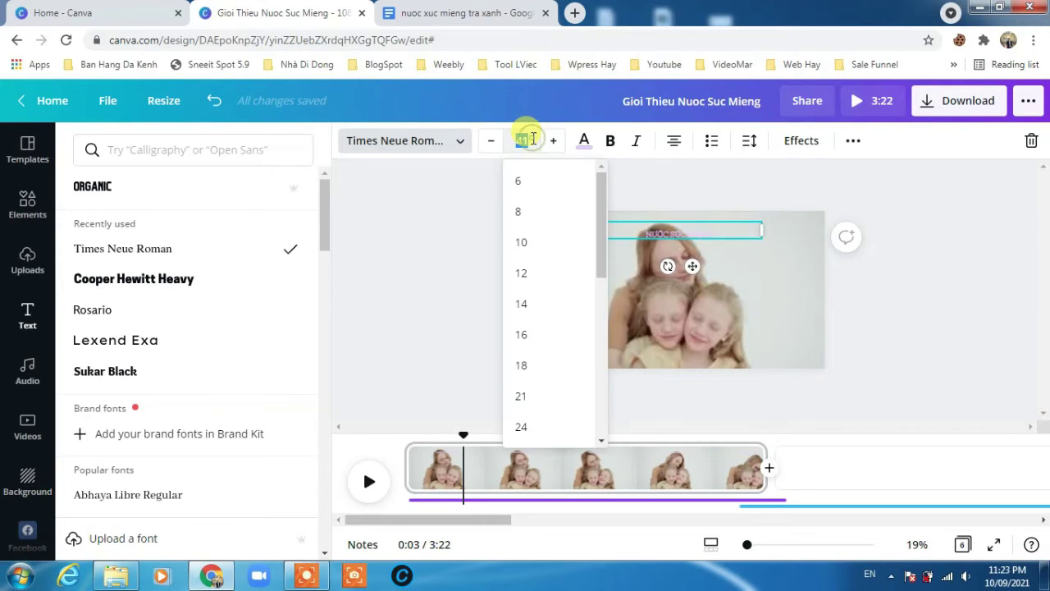
pyautogui.scroll(-3, 556, 369)
pyautogui.scroll(-2, 556, 377)
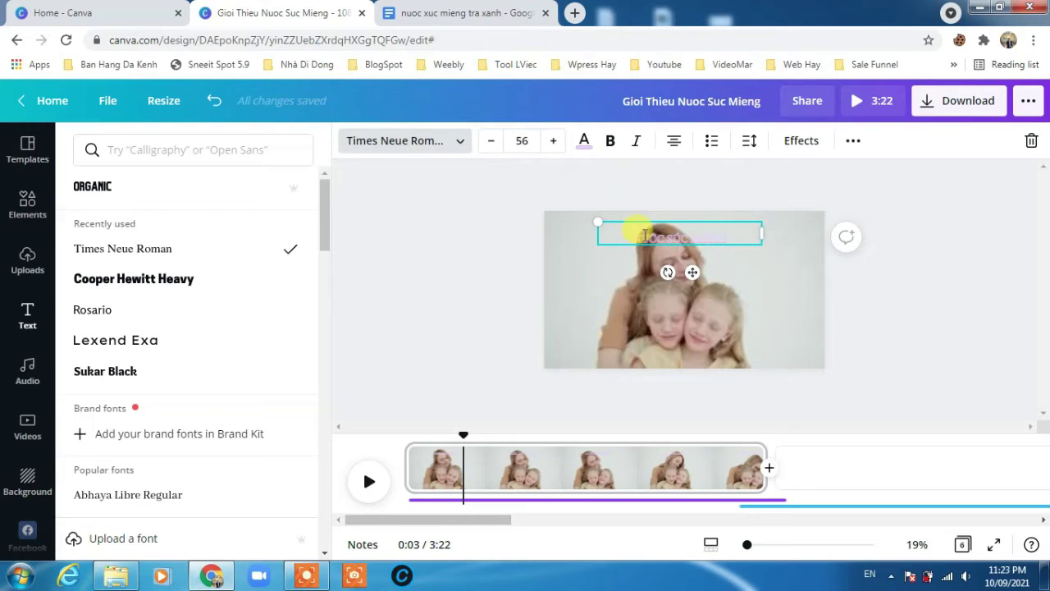
pyautogui.moveTo(647, 261); pyautogui.dragTo(654, 353)
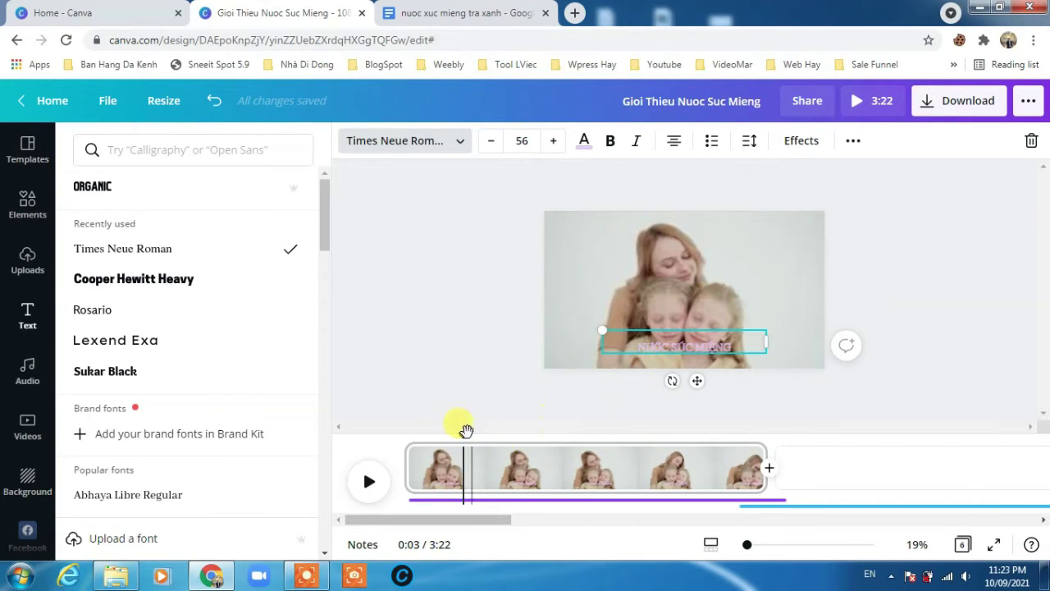
# Step: Play the start of the first page briefly to check how the title looks over the family video
pyautogui.click(422, 428)
pyautogui.click(369, 483)
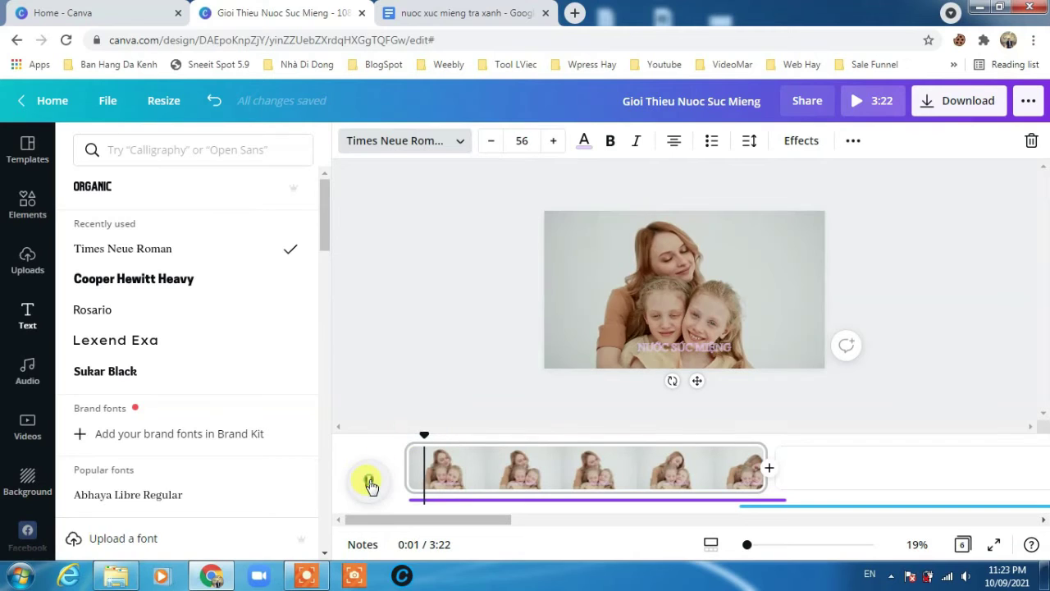
pyautogui.click(368, 484)
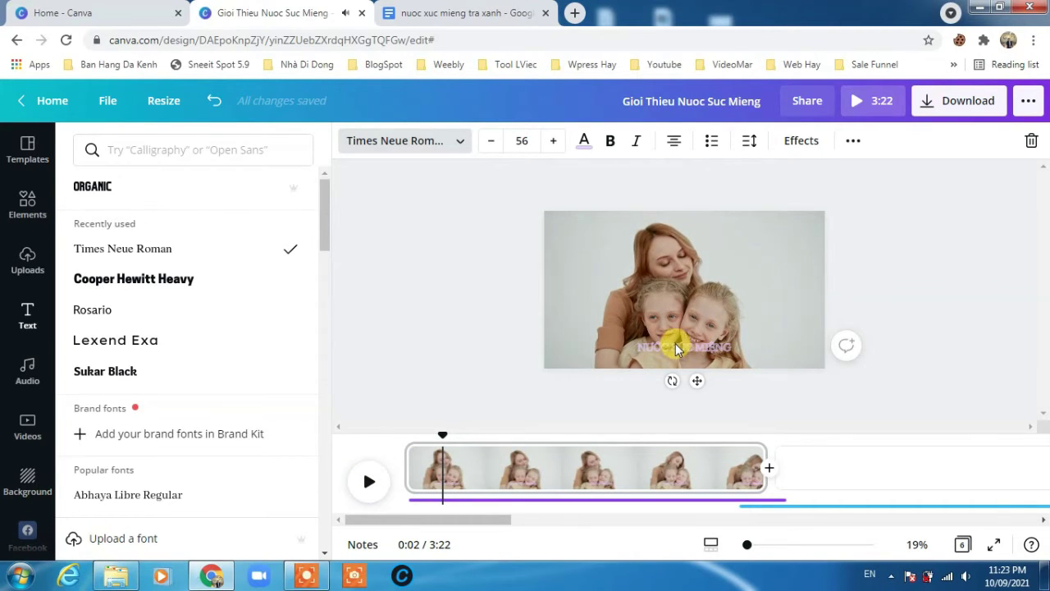
# Step: Make the mouthwash title bold and colour it dark blue
pyautogui.click(671, 339)
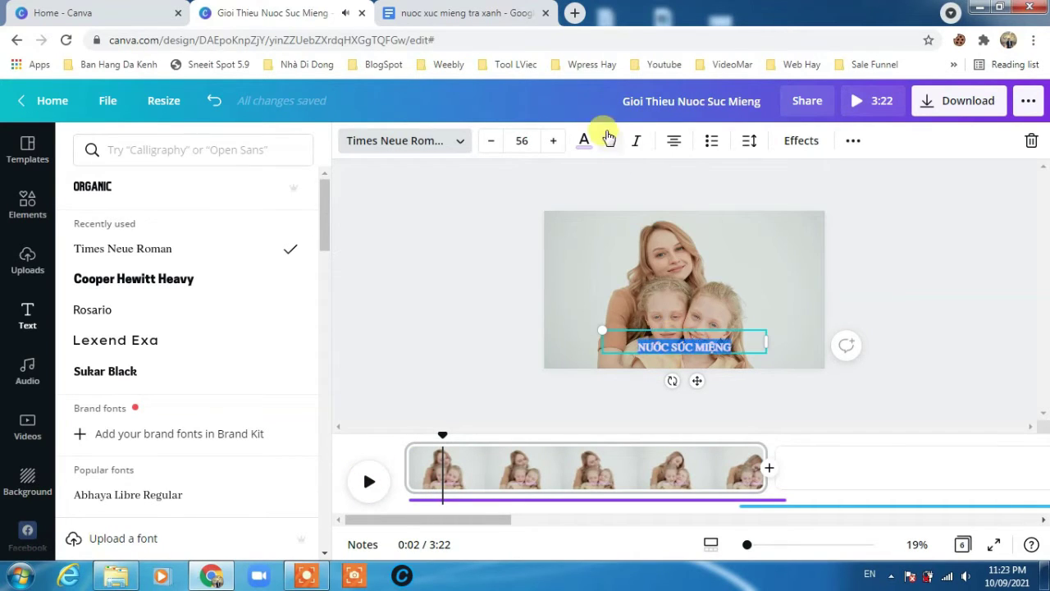
pyautogui.click(584, 140)
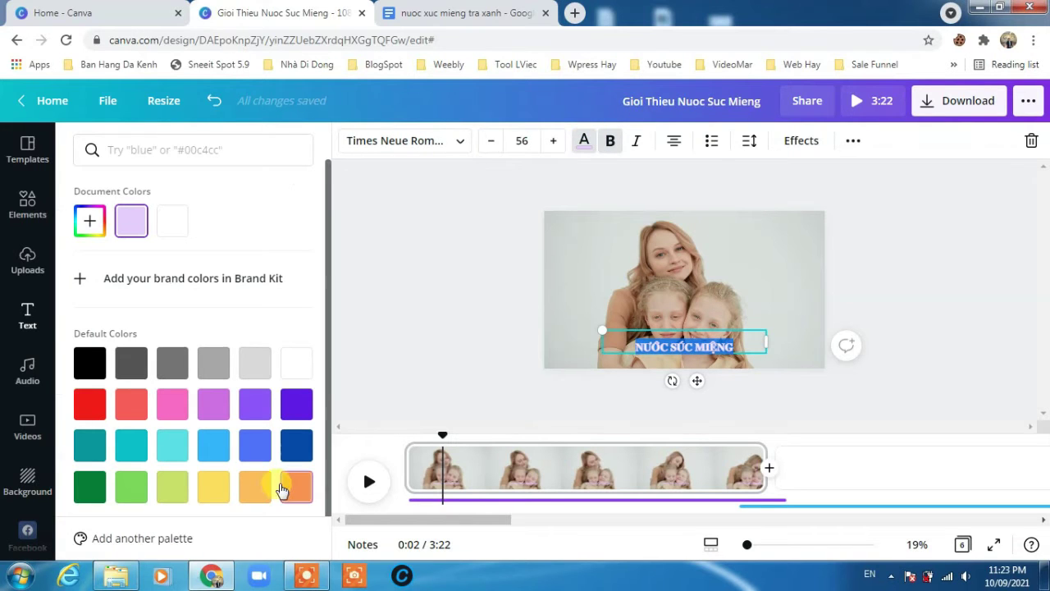
pyautogui.click(784, 268)
pyautogui.click(796, 346)
# Step: Recolour the title yellow and check its legibility over the family video
pyautogui.click(722, 347)
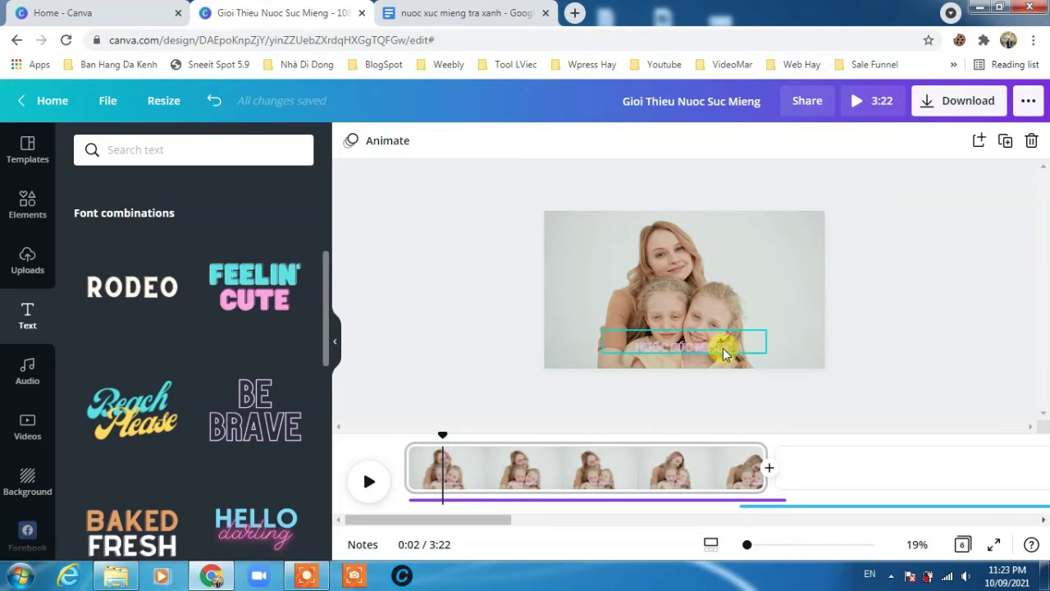
pyautogui.click(701, 337)
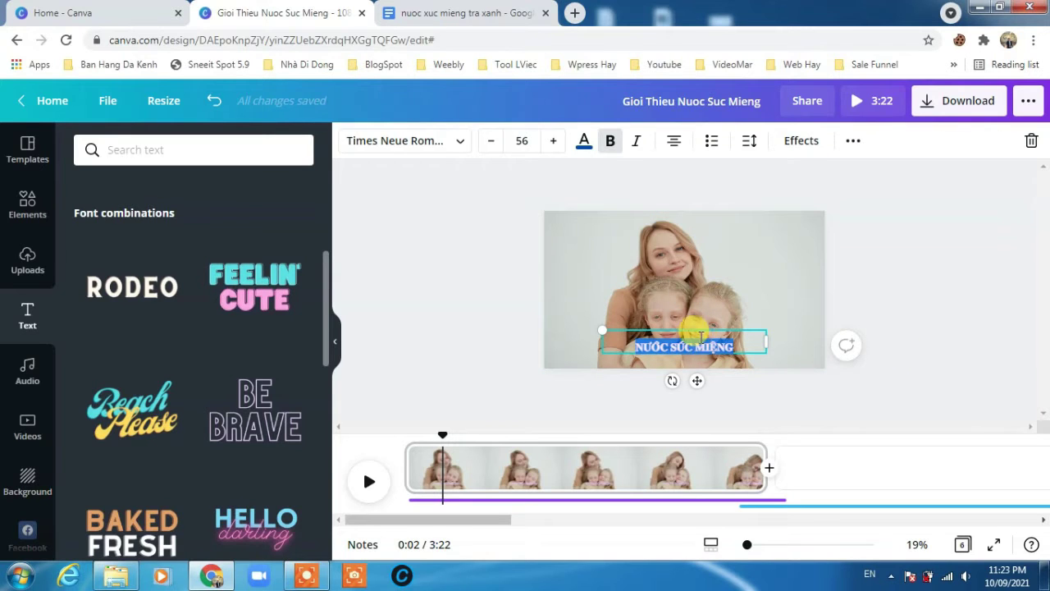
pyautogui.click(585, 142)
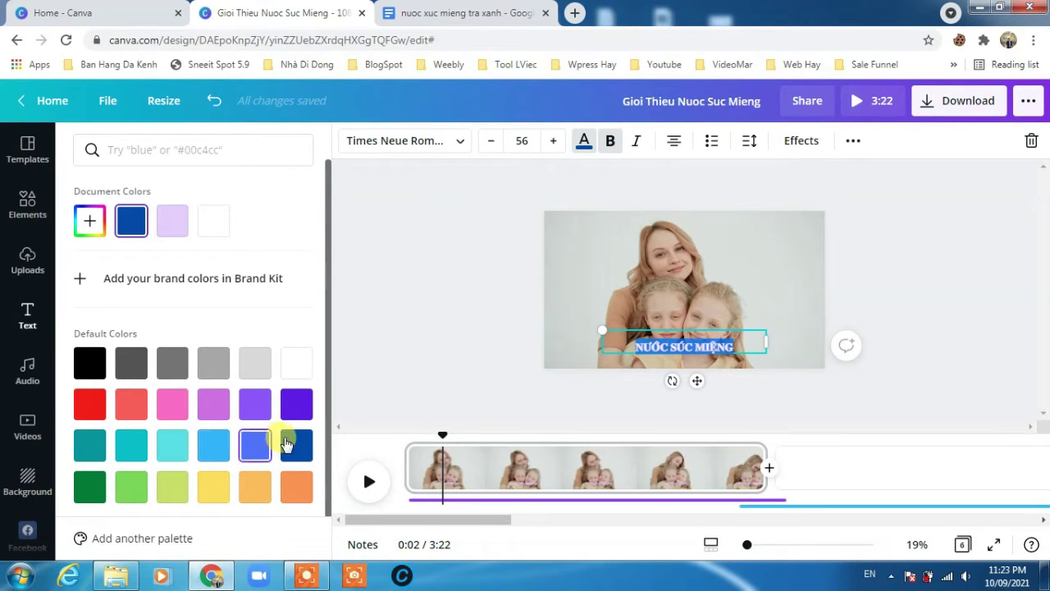
pyautogui.click(174, 492)
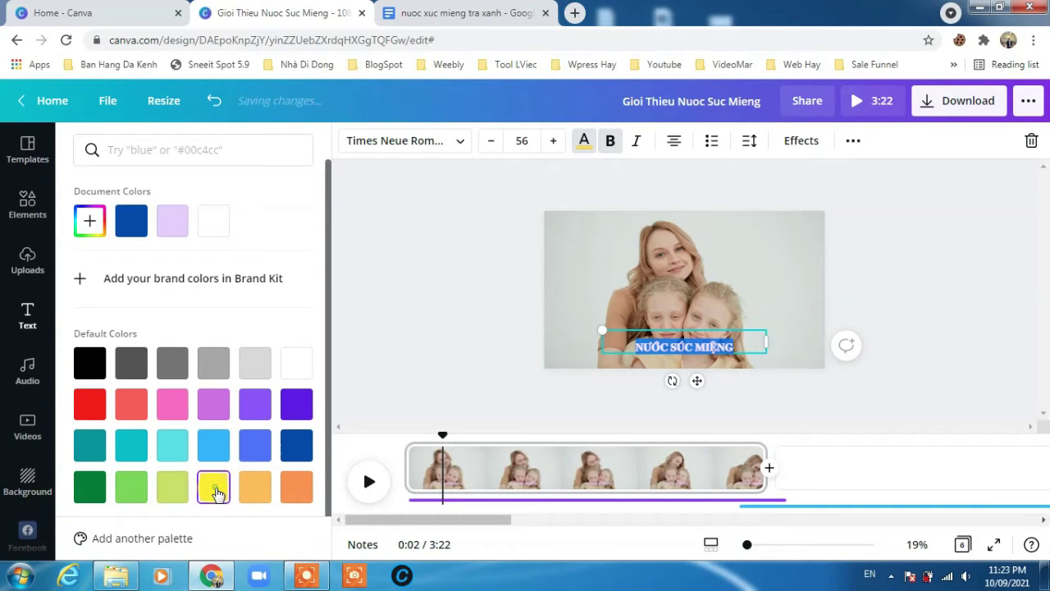
pyautogui.press('Escape')
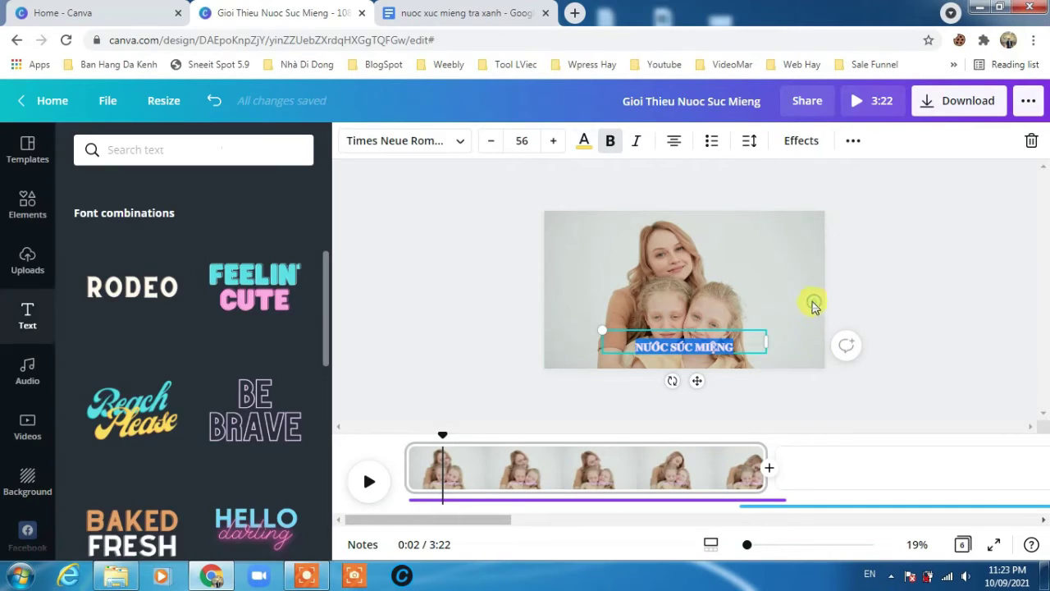
pyautogui.click(623, 293)
pyautogui.click(686, 349)
pyautogui.click(685, 345)
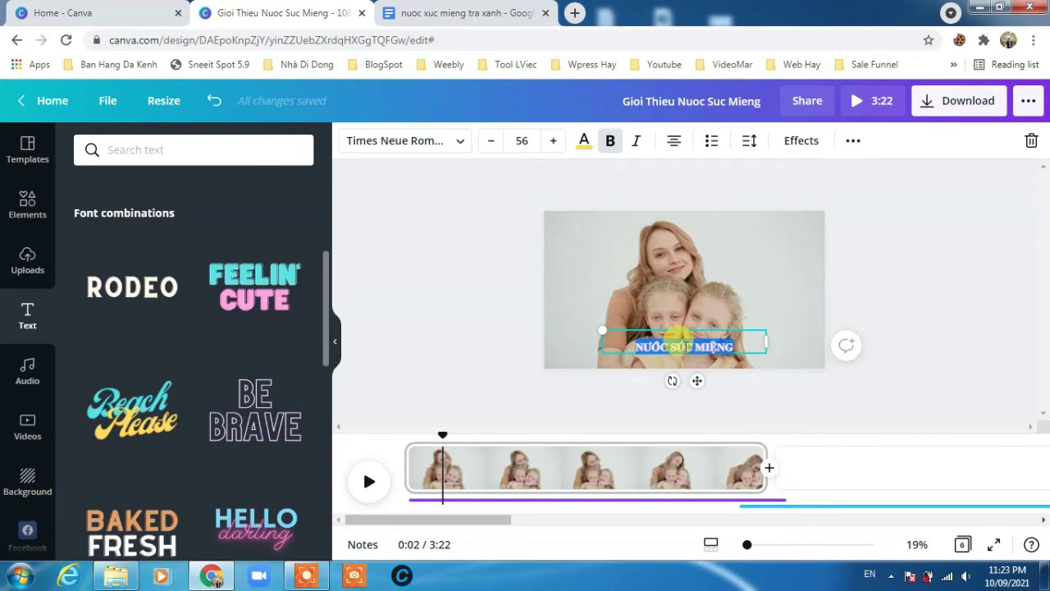
pyautogui.click(820, 313)
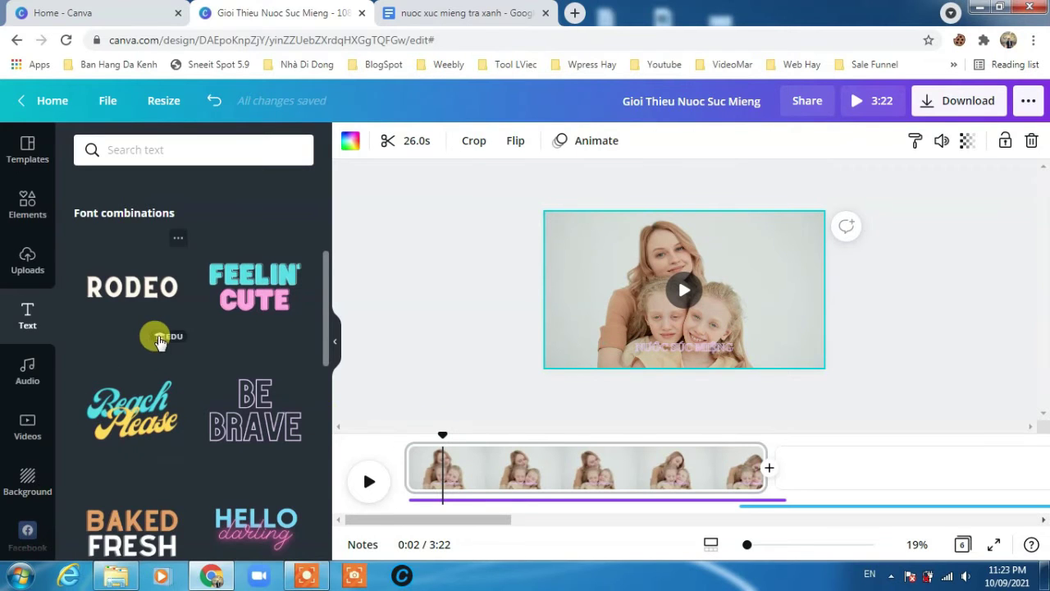
# Step: Delete the outlined title and place the HUGE SALE font combination over the family video on the first page
pyautogui.scroll(3, 164, 332)
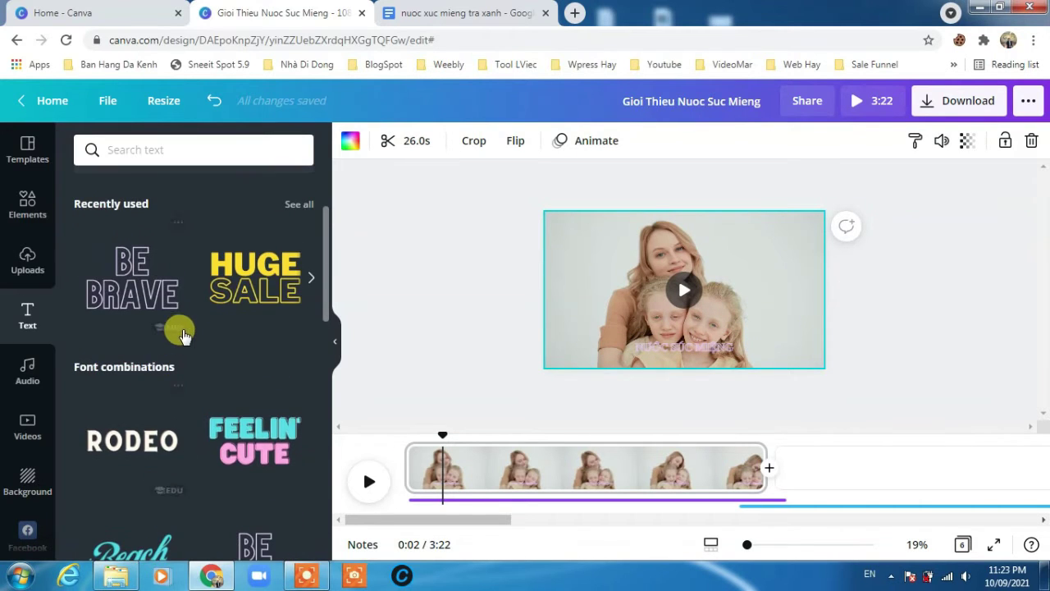
pyautogui.click(678, 348)
pyautogui.press('Escape')
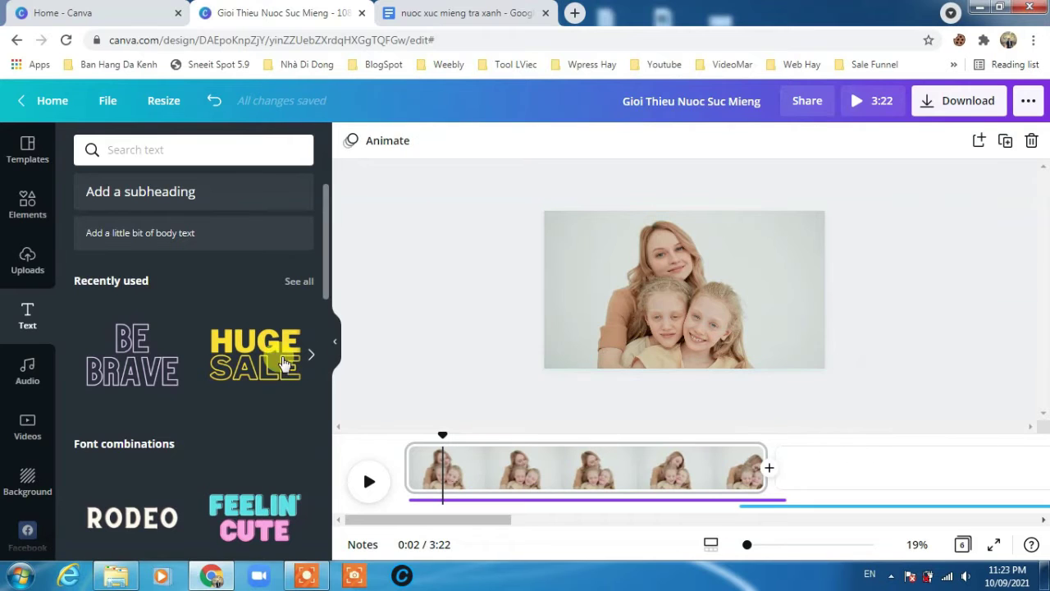
pyautogui.moveTo(254, 354); pyautogui.dragTo(666, 349)
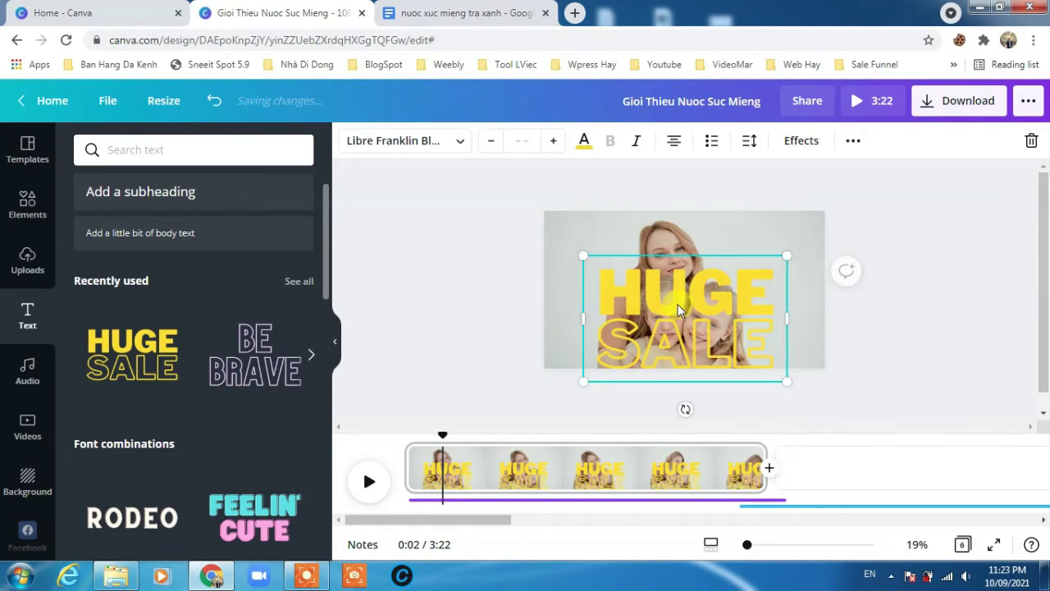
# Step: Clear the SALE line and replace the HUGE wording with the title "NƯỚC SÚC MIỆNG"
pyautogui.doubleClick(657, 346)
pyautogui.press('BackSpace')
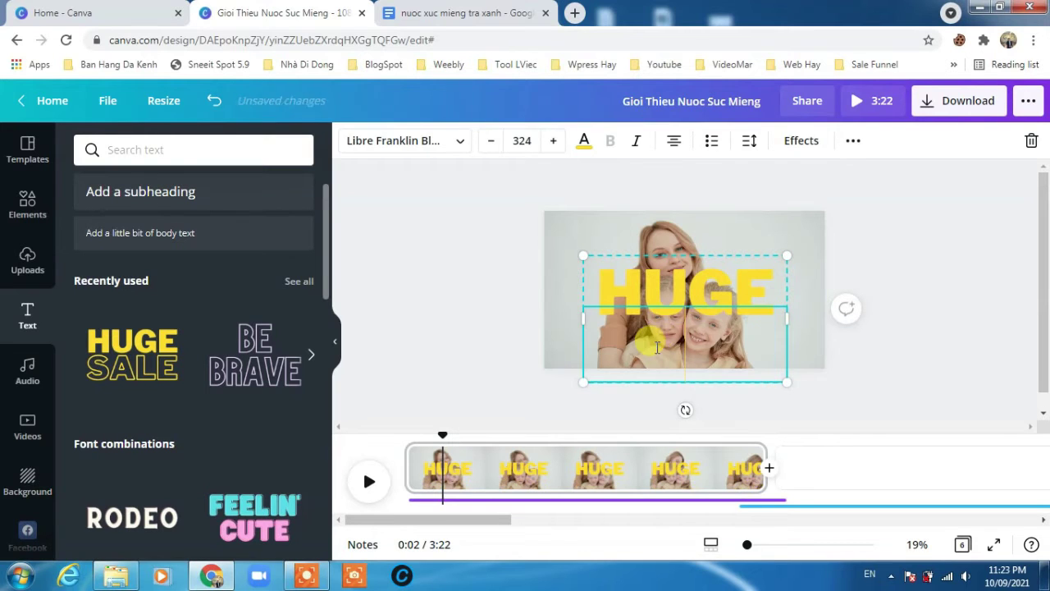
pyautogui.doubleClick(731, 279)
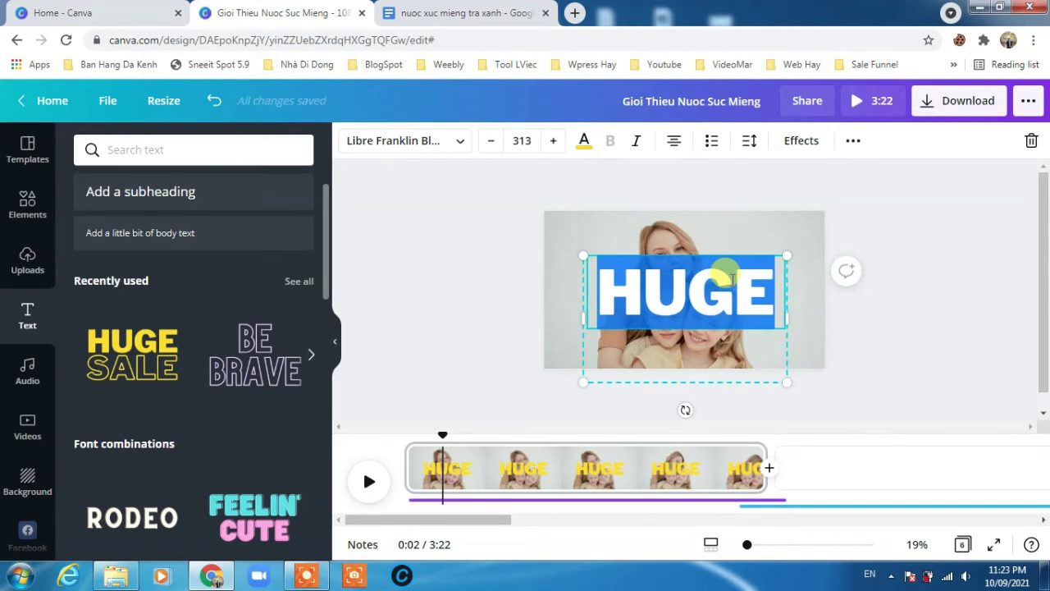
pyautogui.write('NƯỚC S')
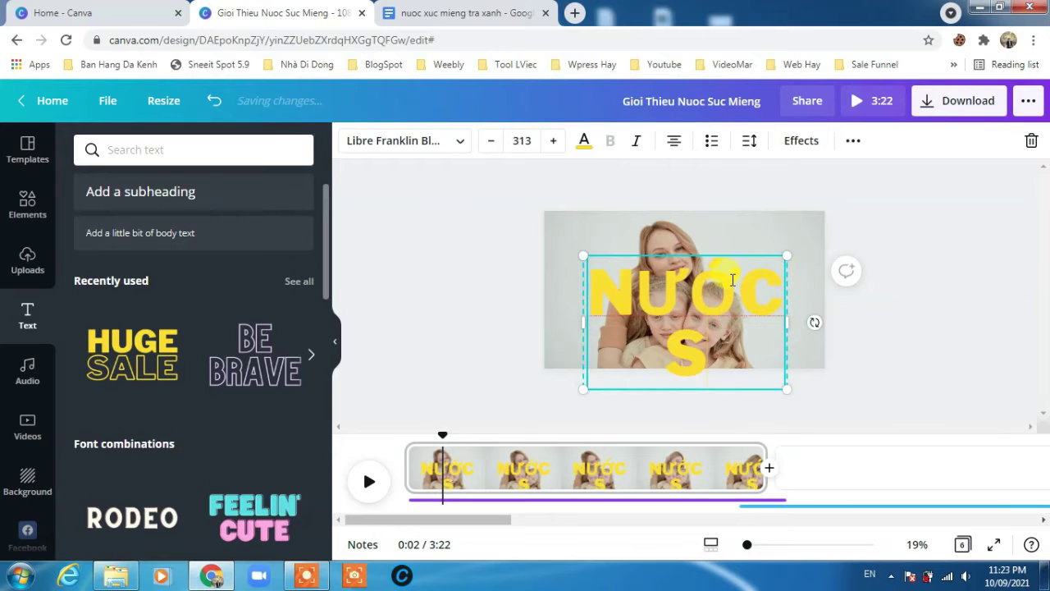
pyautogui.write('ÚC MIỀNG')
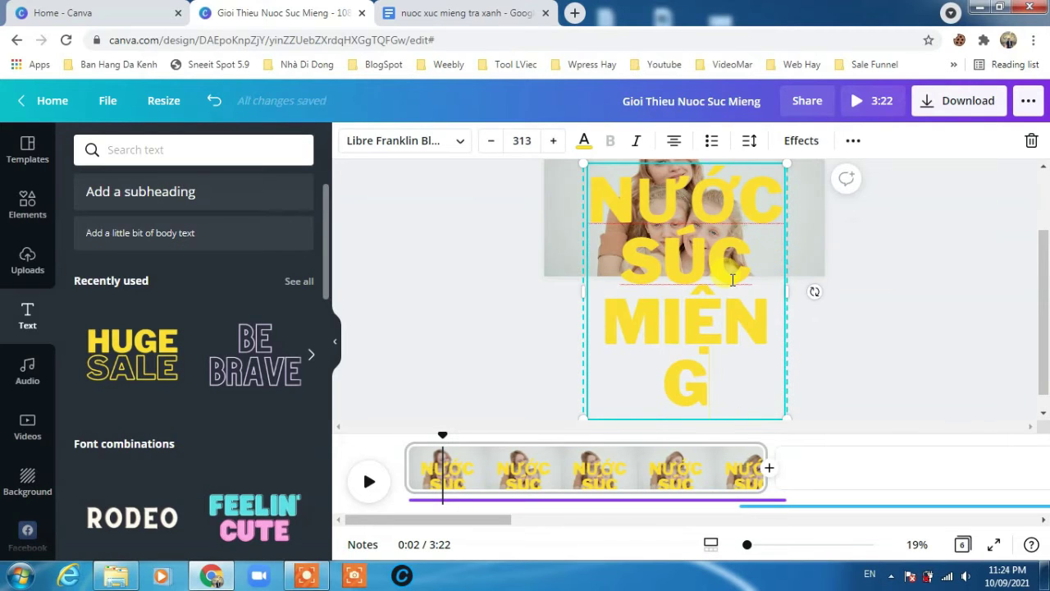
# Step: Set the new yellow title to Times Neue Roman at font size 72
pyautogui.tripleClick(733, 280)
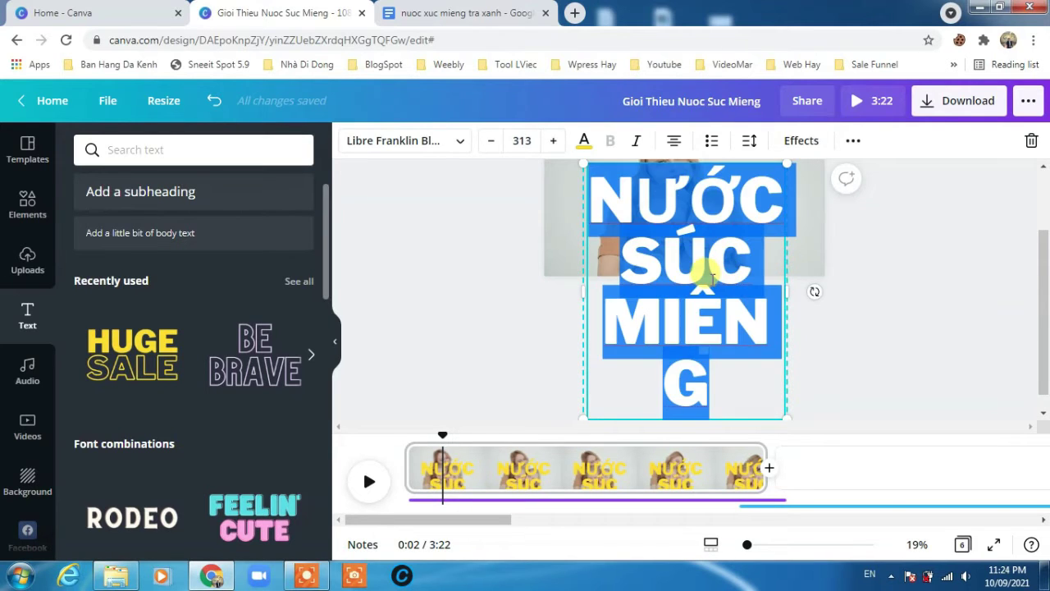
pyautogui.click(440, 142)
pyautogui.click(100, 251)
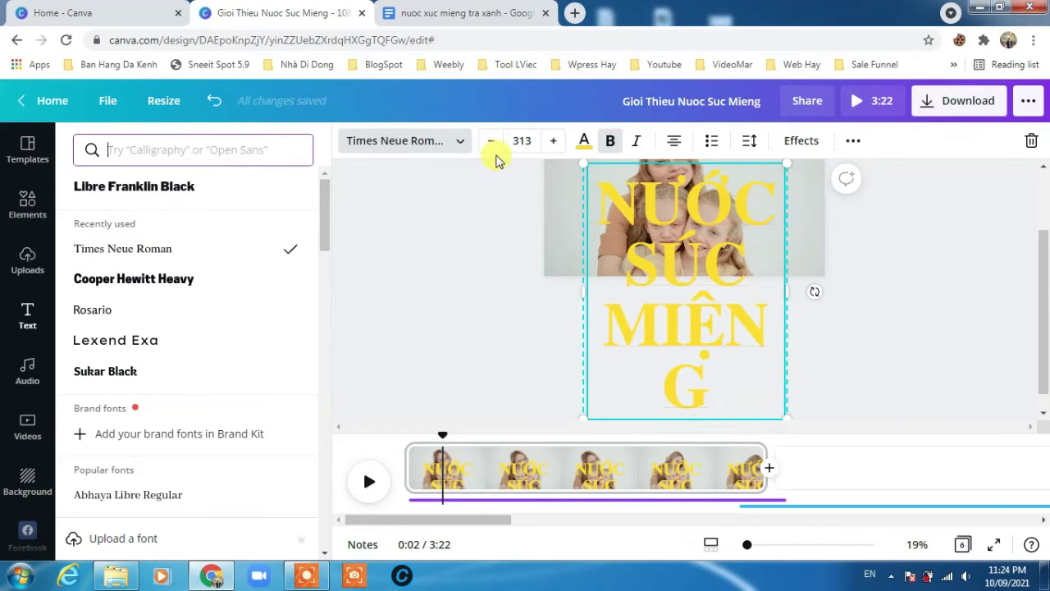
pyautogui.click(541, 141)
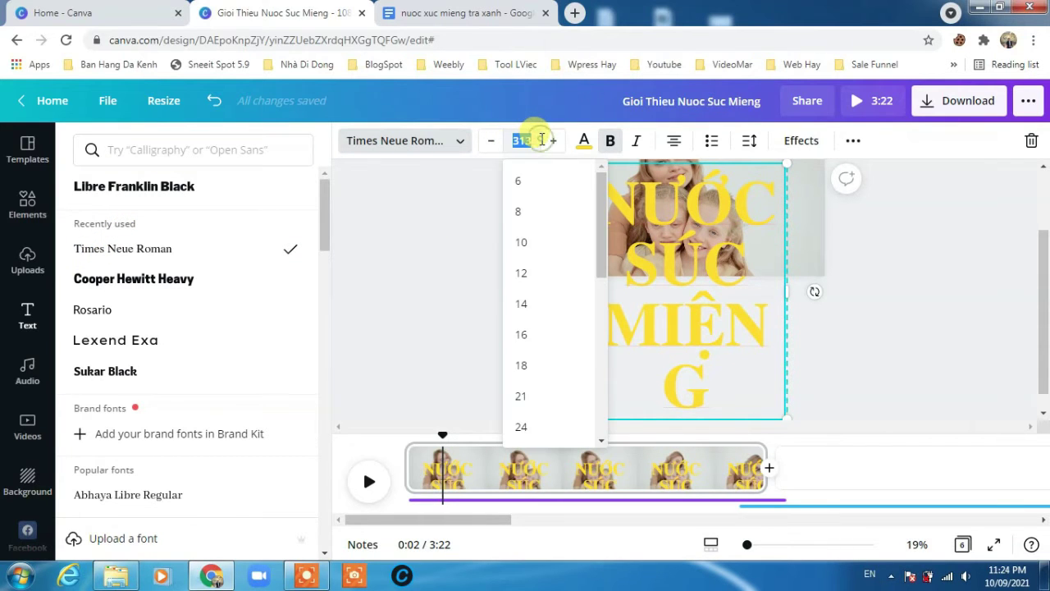
pyautogui.scroll(-4, 528, 368)
pyautogui.scroll(-2, 531, 384)
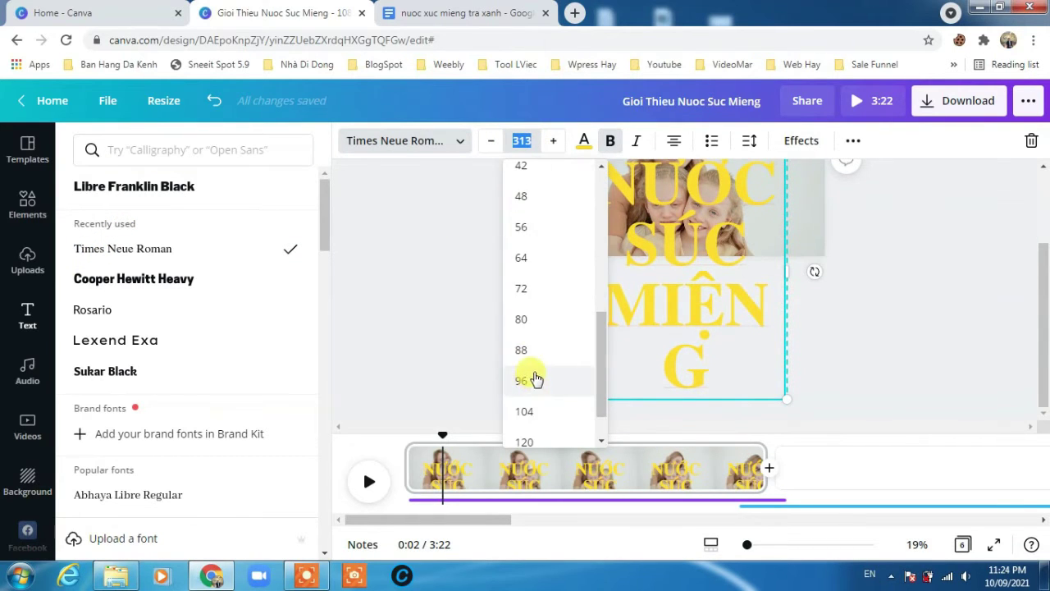
pyautogui.click(532, 292)
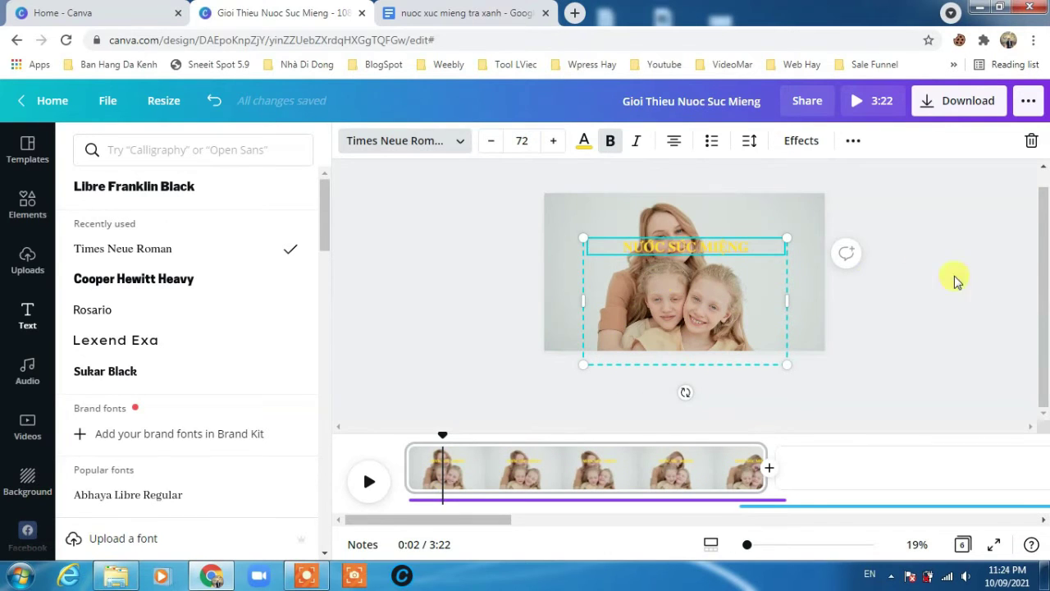
# Step: Ungroup the yellow title from its font combination and move it down to the lower edge of the family video
pyautogui.press('Escape')
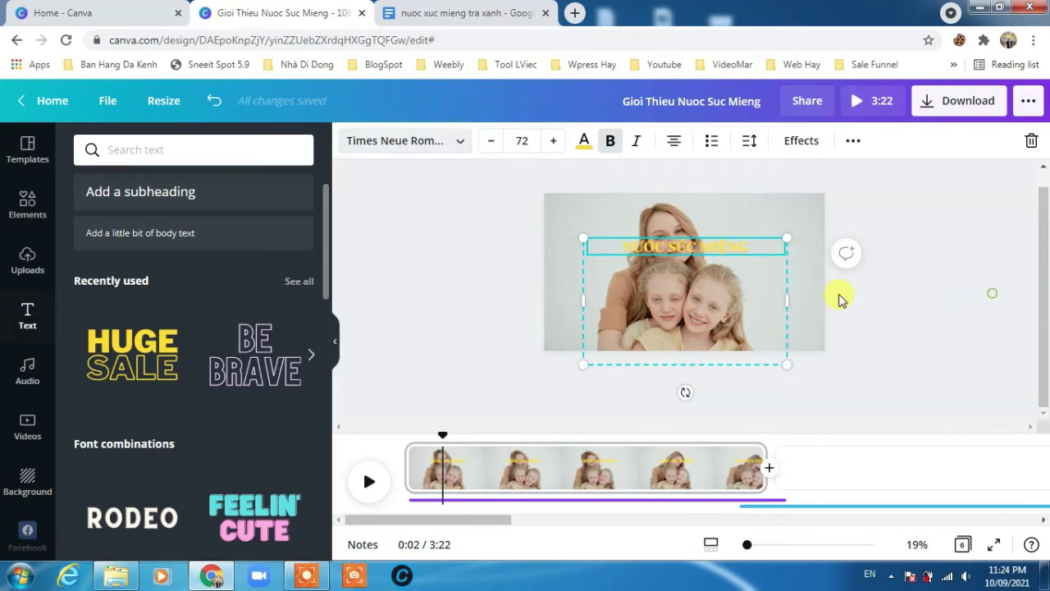
pyautogui.click(880, 358)
pyautogui.click(735, 273)
pyautogui.rightClick(735, 273)
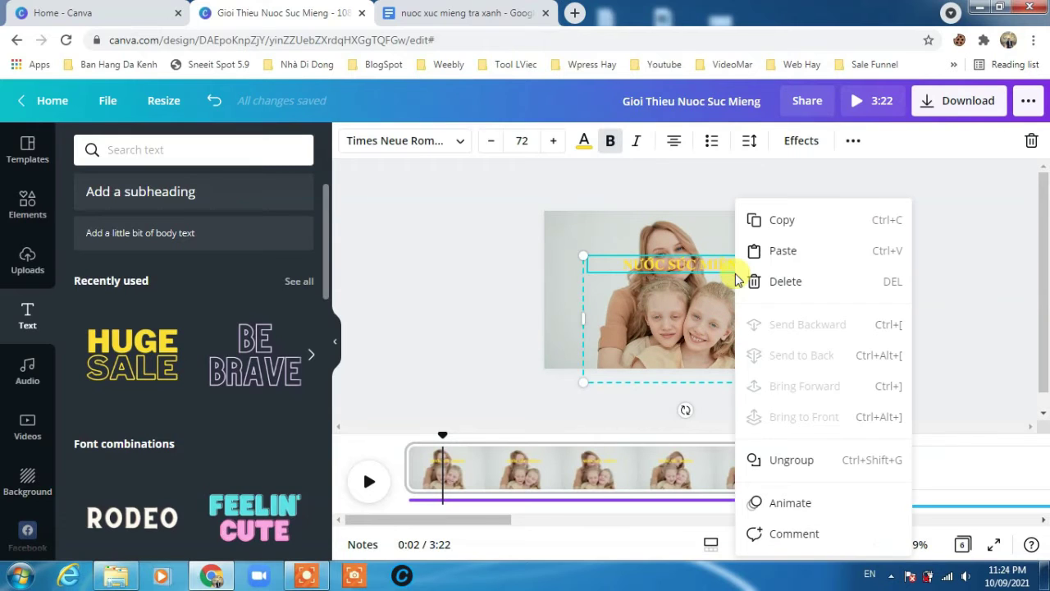
pyautogui.click(789, 462)
pyautogui.click(880, 348)
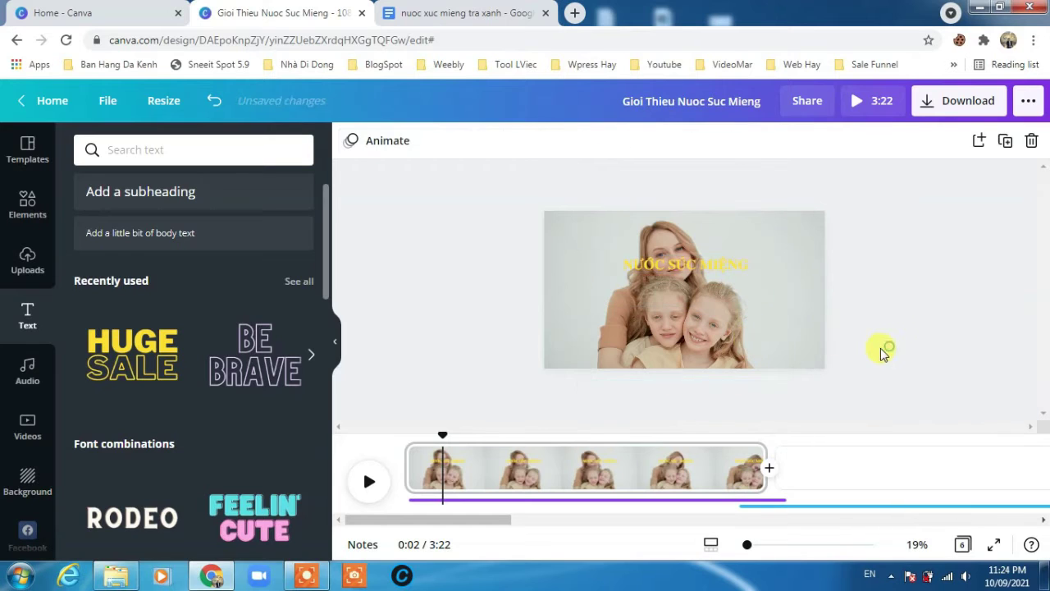
pyautogui.click(734, 339)
pyautogui.press('Escape')
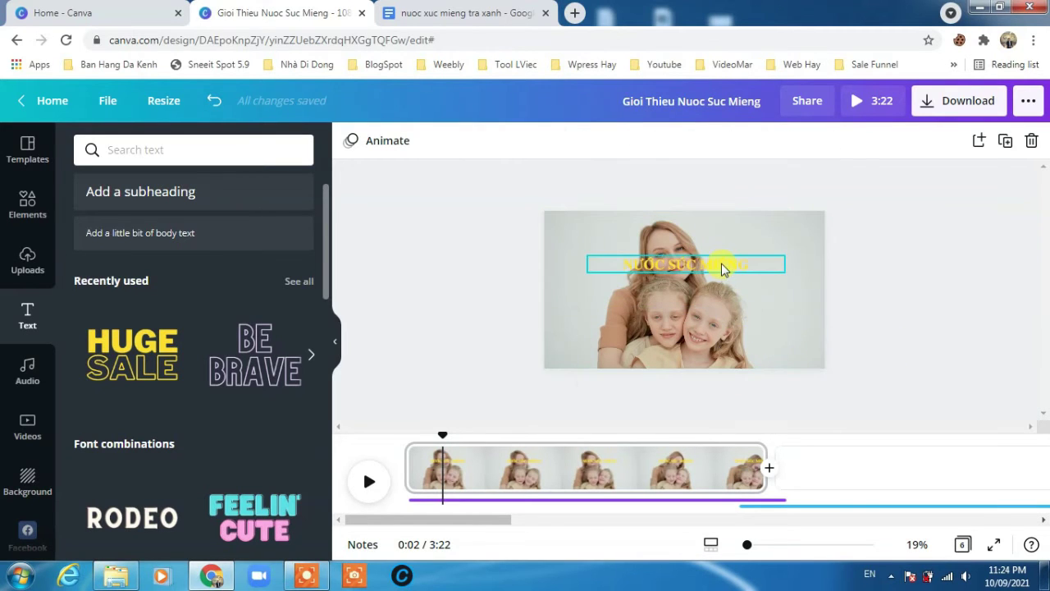
pyautogui.moveTo(719, 265); pyautogui.dragTo(715, 353)
# Step: Recolour the "NƯỚC SÚC MIỆNG" title dark violet and check its legibility over the family video
pyautogui.doubleClick(716, 353)
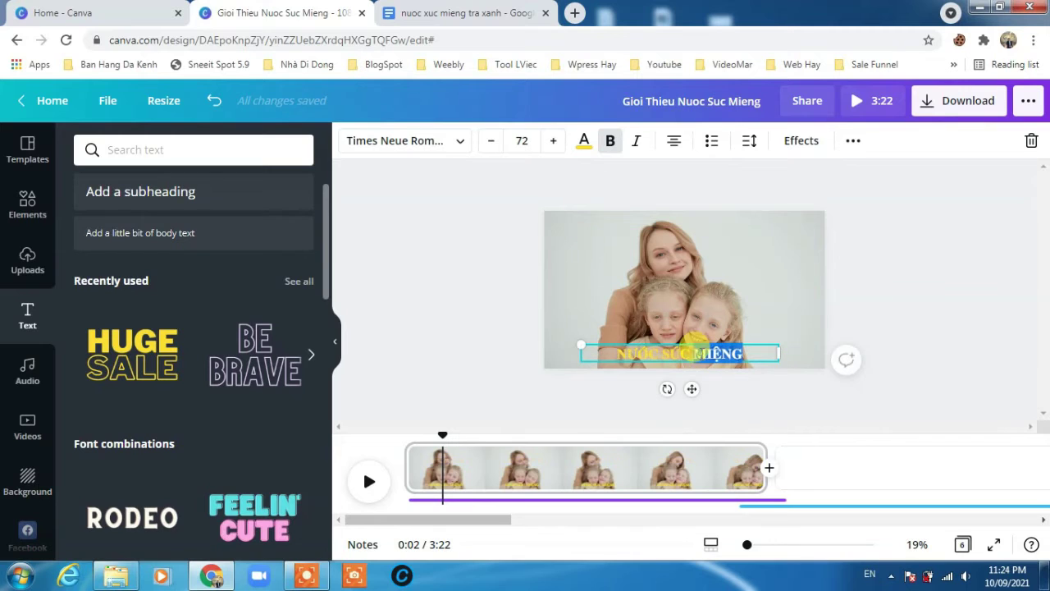
pyautogui.click(584, 140)
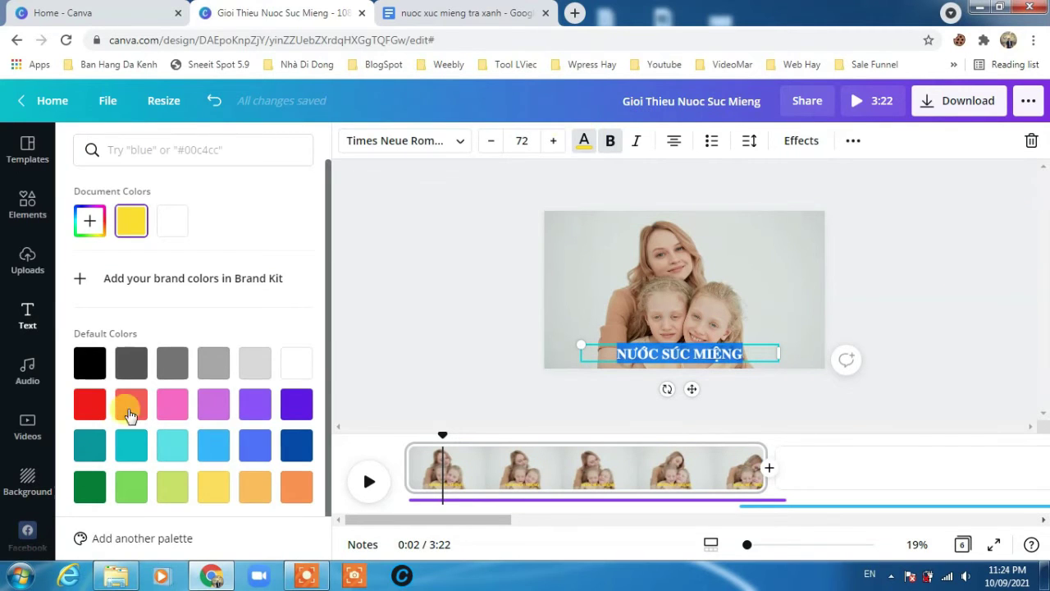
pyautogui.click(297, 406)
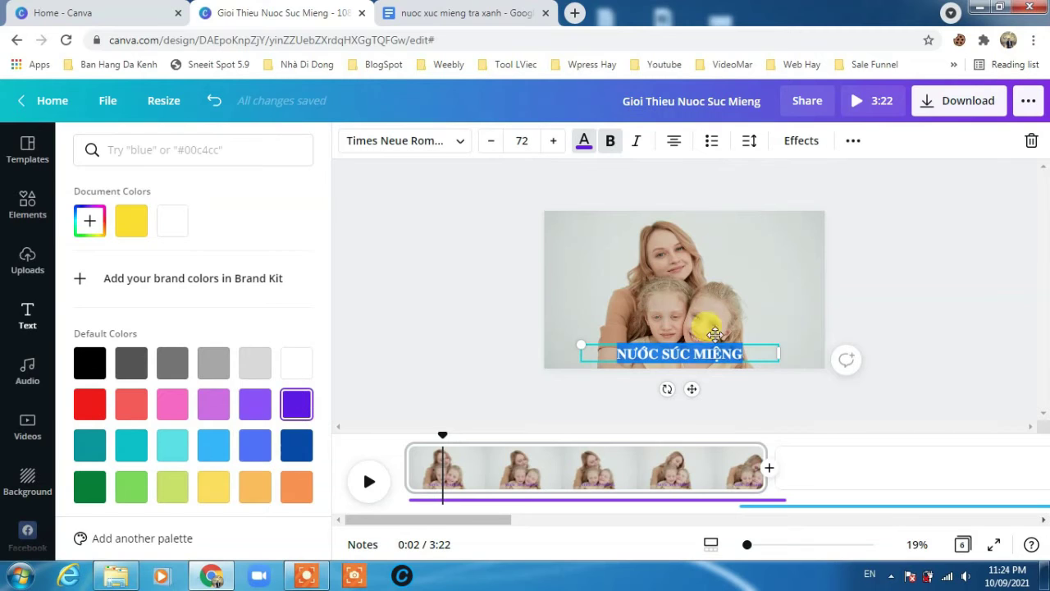
pyautogui.click(797, 294)
pyautogui.click(588, 295)
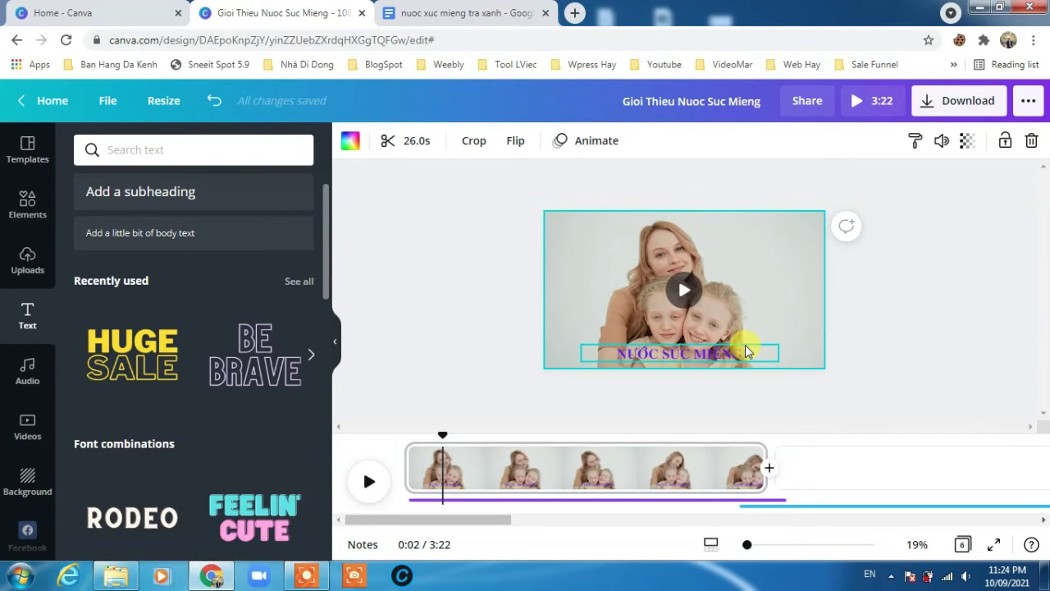
# Step: Add the cheering cartoon boy in a white shirt from the happy smile graphics, enlarge it and place it in the video's lower-left corner
pyautogui.click(723, 358)
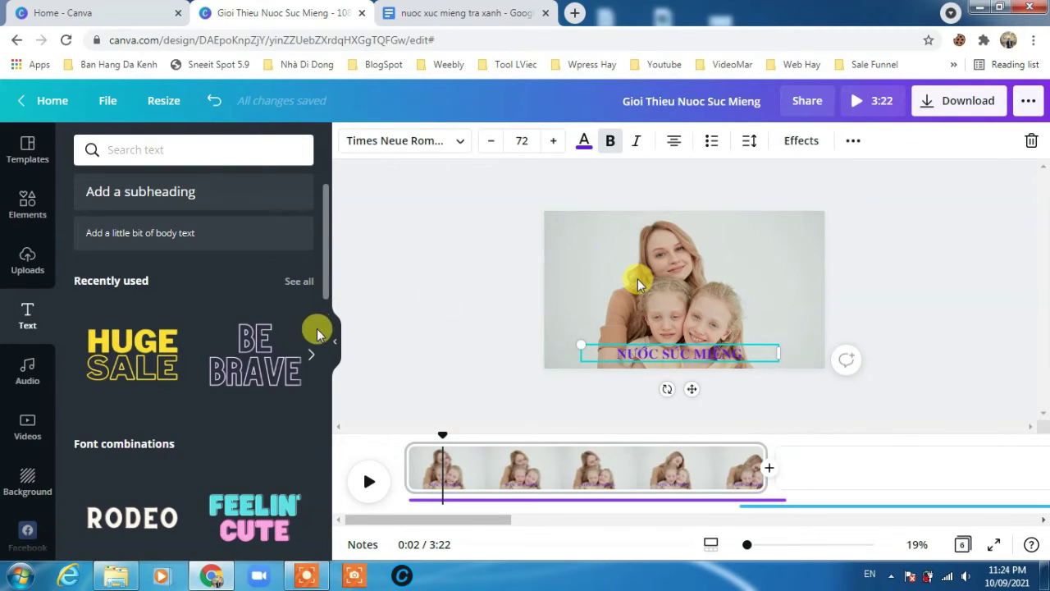
pyautogui.click(20, 210)
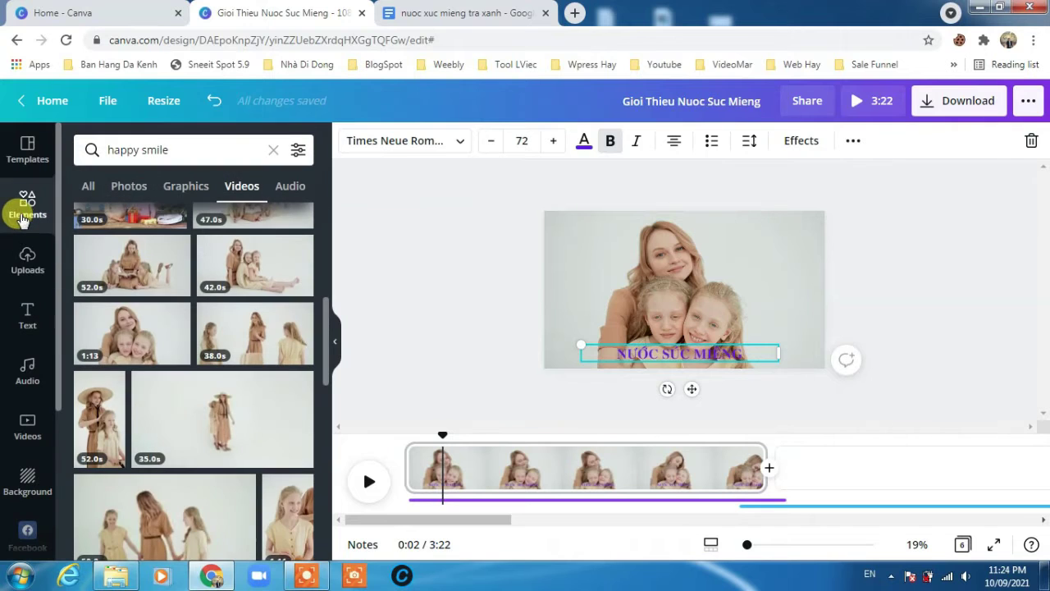
pyautogui.click(181, 186)
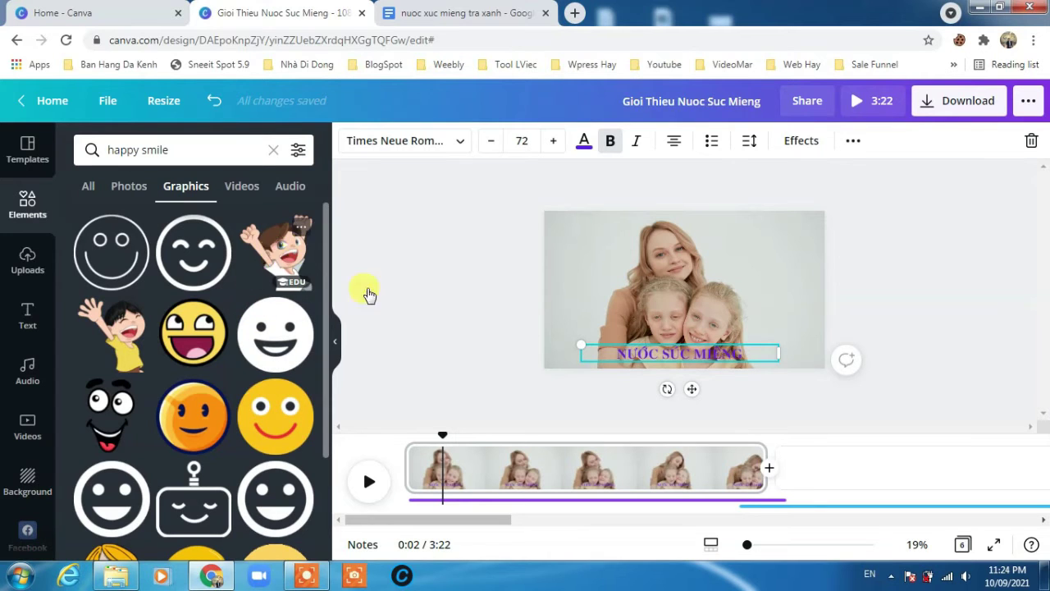
pyautogui.moveTo(592, 286); pyautogui.dragTo(596, 320)
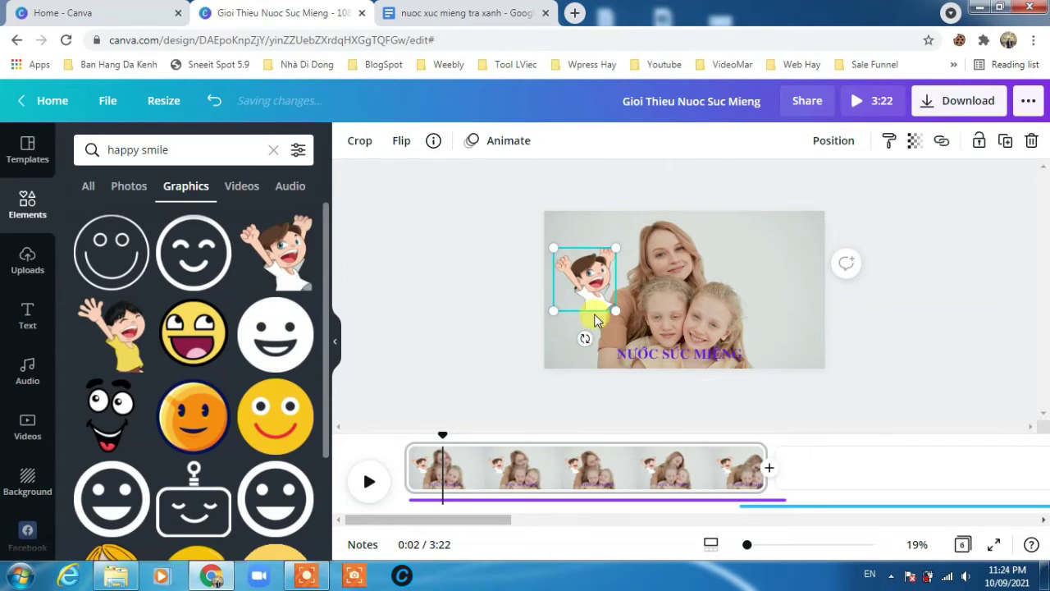
pyautogui.moveTo(527, 339); pyautogui.dragTo(526, 336)
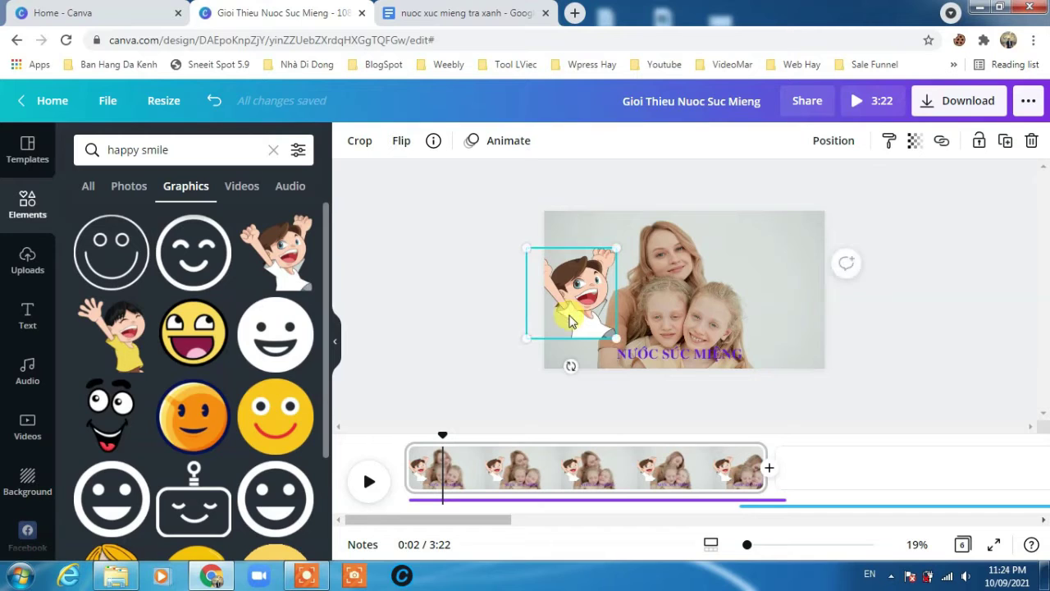
pyautogui.moveTo(567, 305); pyautogui.dragTo(563, 329)
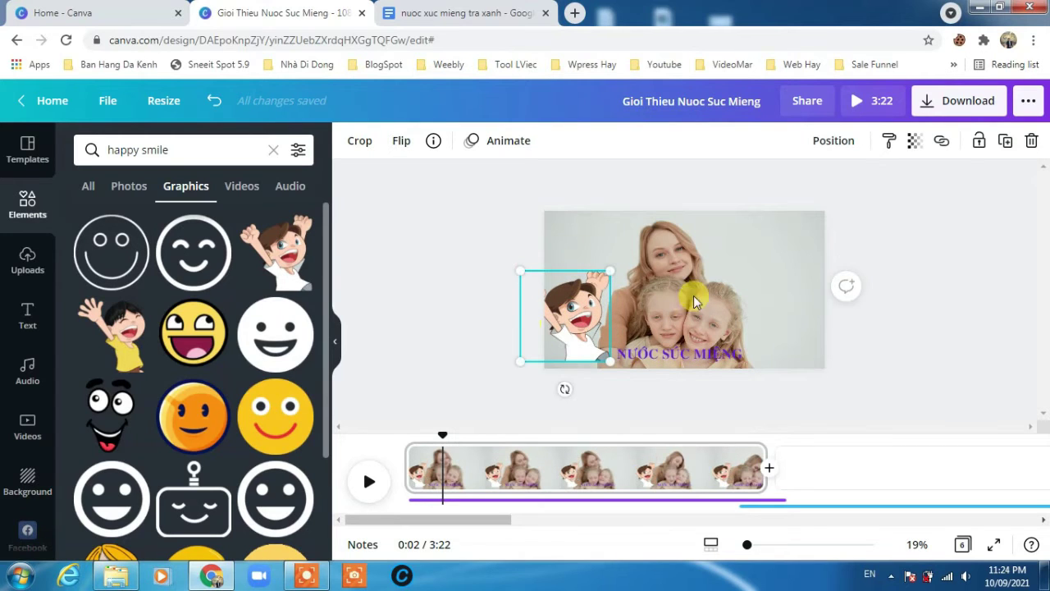
# Step: Try the Neon and Splice effects on the title and apply the Echo effect to it
pyautogui.click(686, 354)
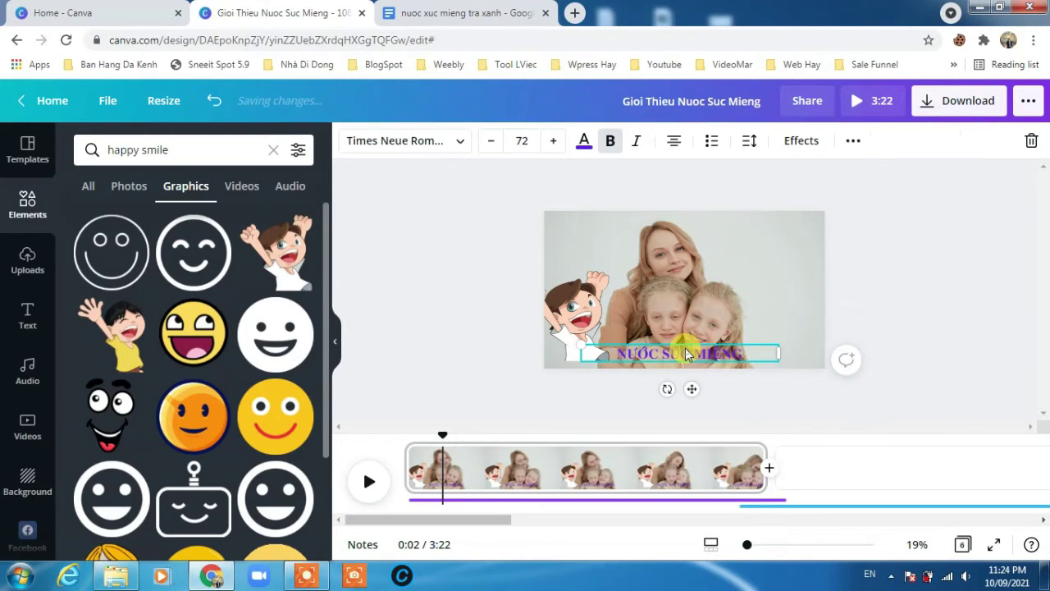
pyautogui.click(796, 141)
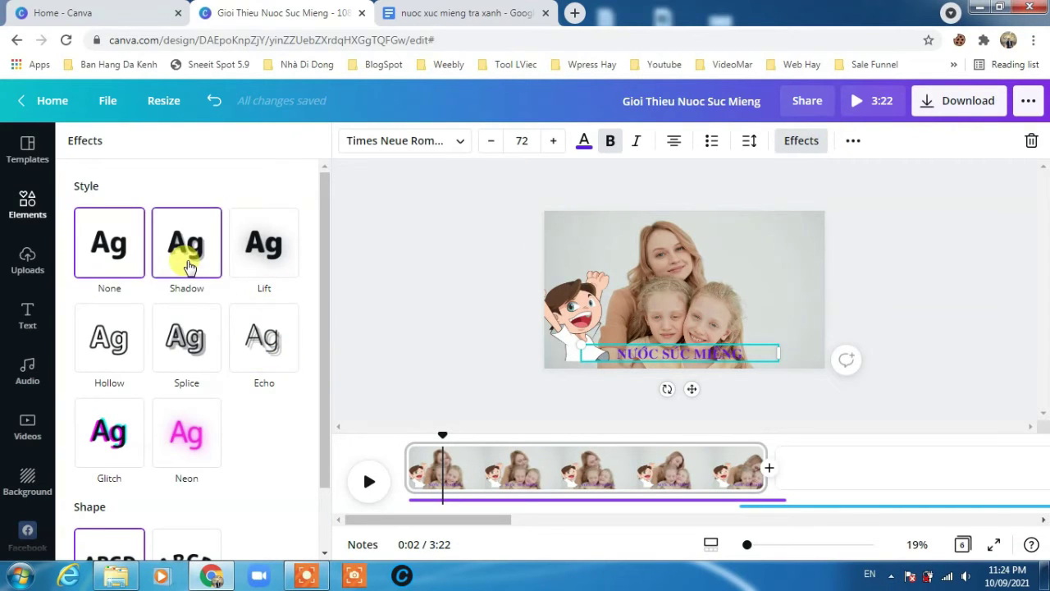
pyautogui.scroll(-1, 248, 399)
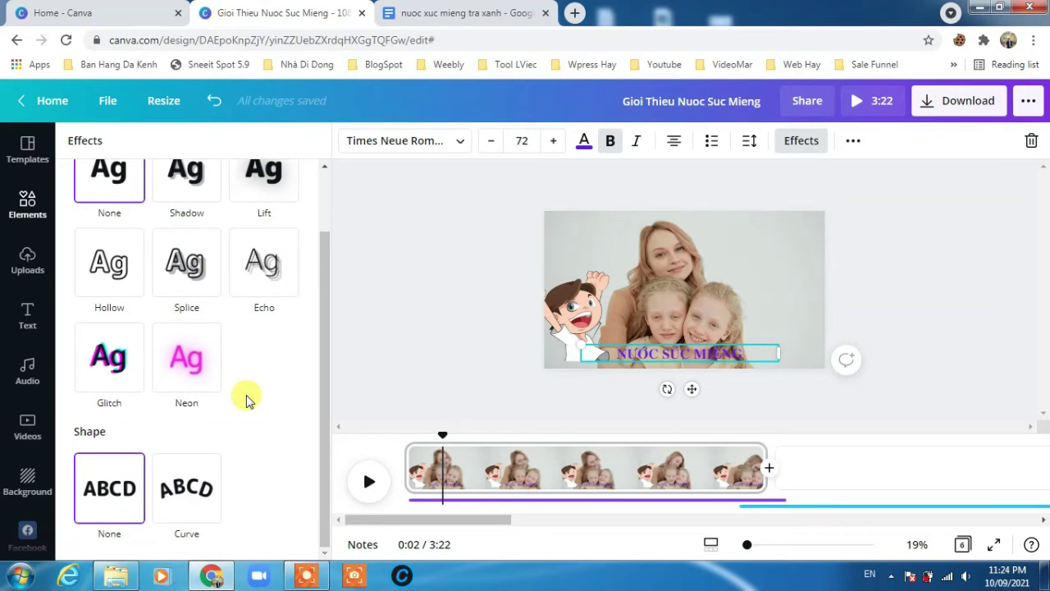
pyautogui.click(182, 371)
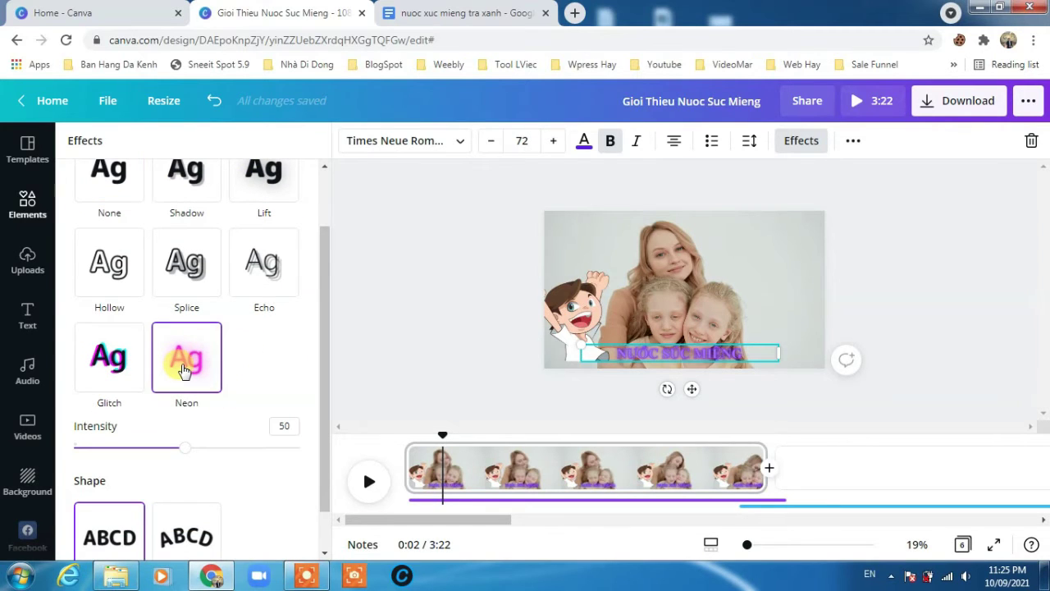
pyautogui.scroll(-1, 235, 394)
pyautogui.scroll(2, 235, 393)
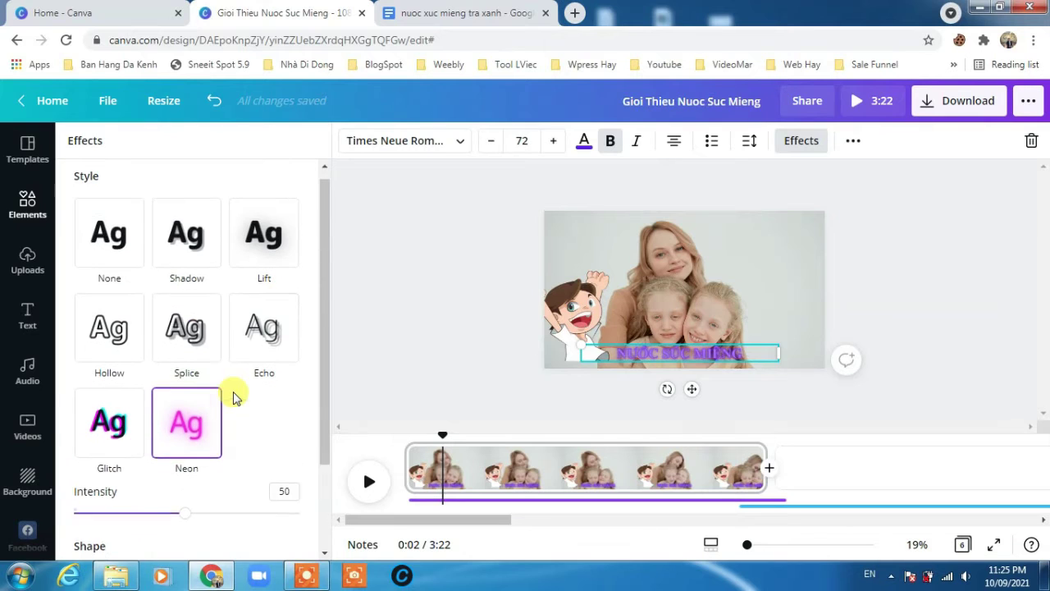
pyautogui.click(188, 341)
pyautogui.click(267, 343)
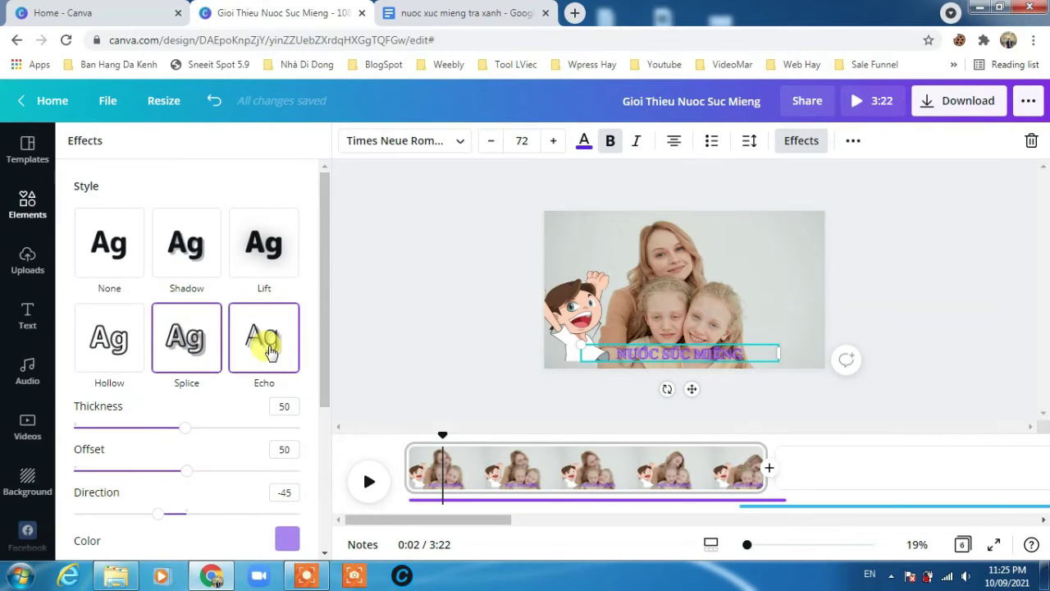
# Step: Apply the Typewriter text animation to the title on the first page
pyautogui.click(851, 145)
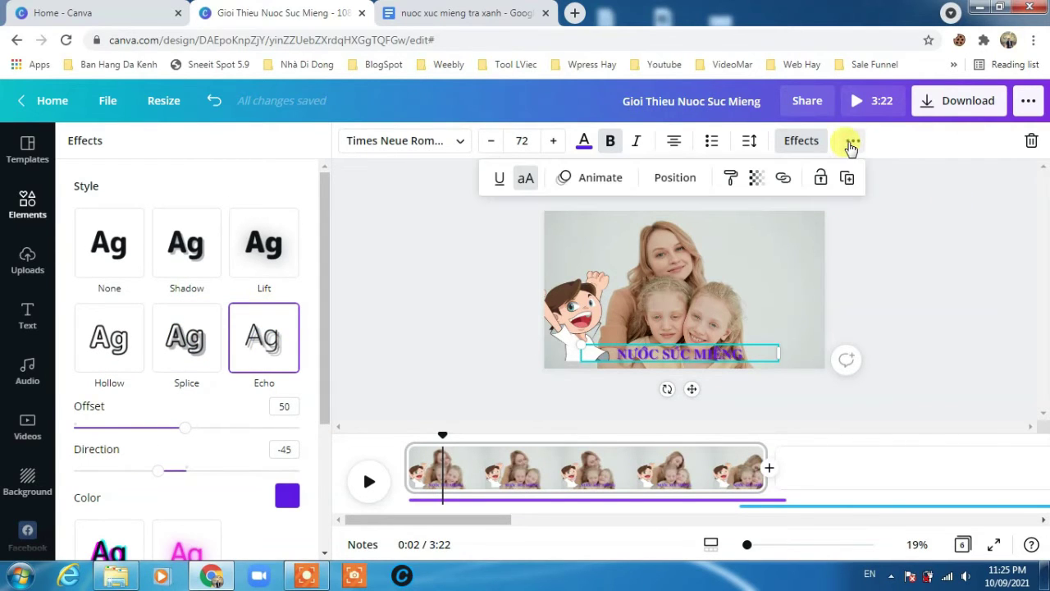
pyautogui.click(599, 185)
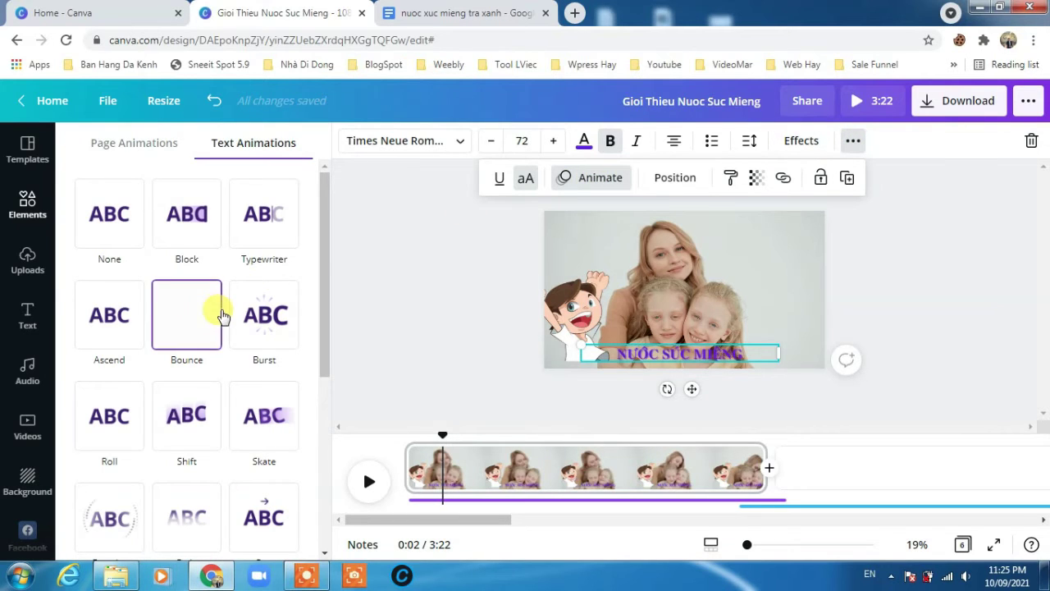
pyautogui.click(261, 226)
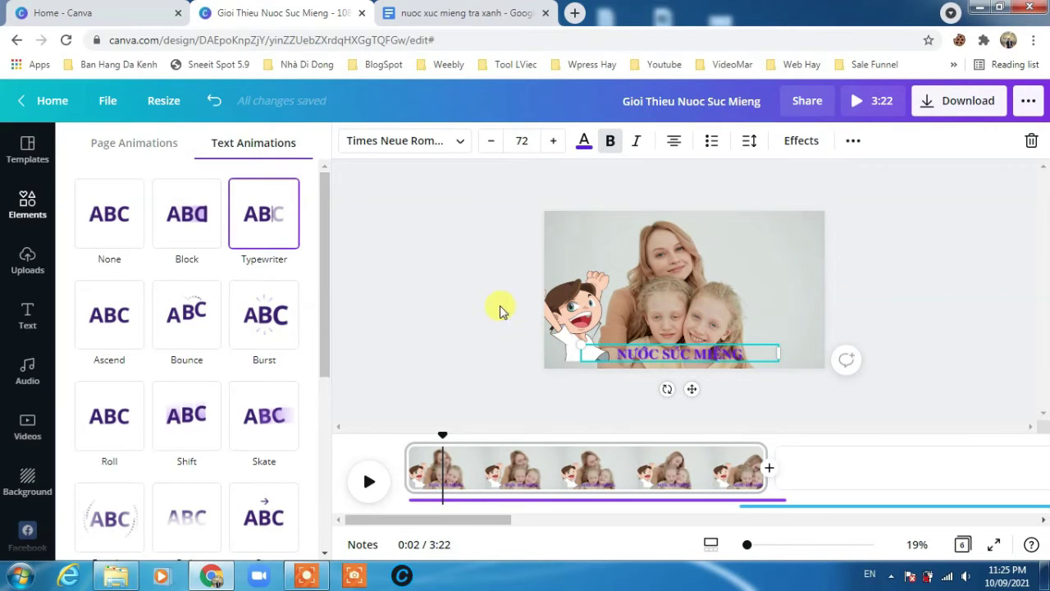
pyautogui.click(448, 293)
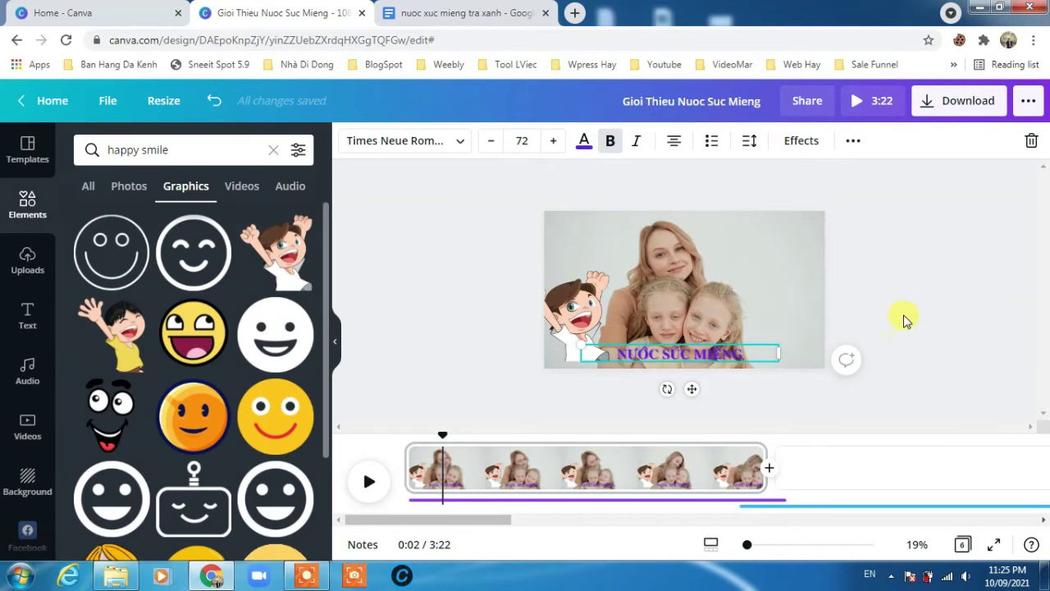
# Step: Play back the first page from 0:00 to check the title animation with the narration
pyautogui.click(903, 317)
pyautogui.click(368, 483)
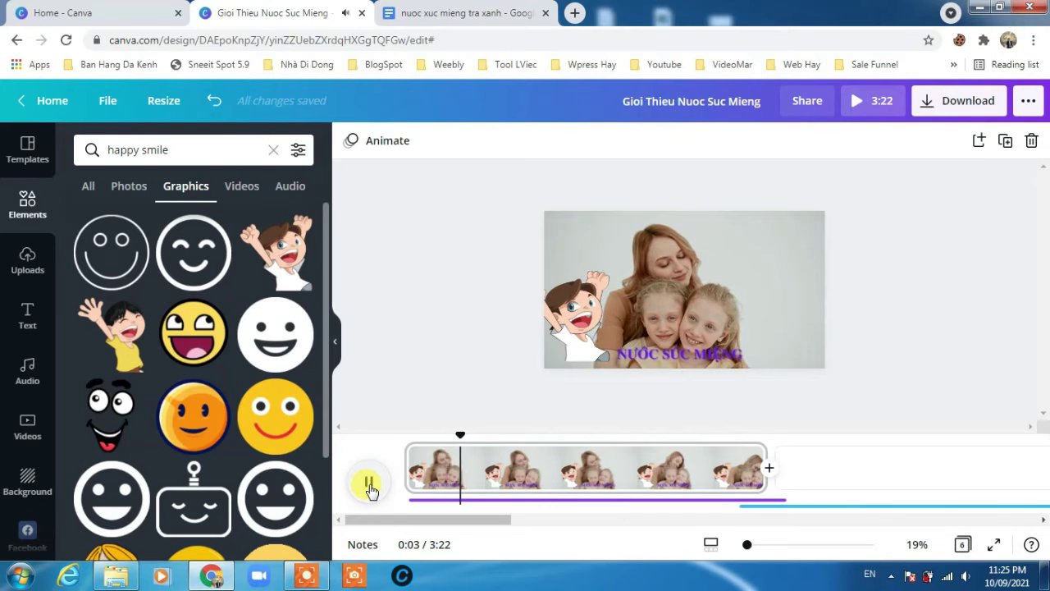
pyautogui.click(370, 486)
pyautogui.moveTo(460, 430); pyautogui.dragTo(347, 452)
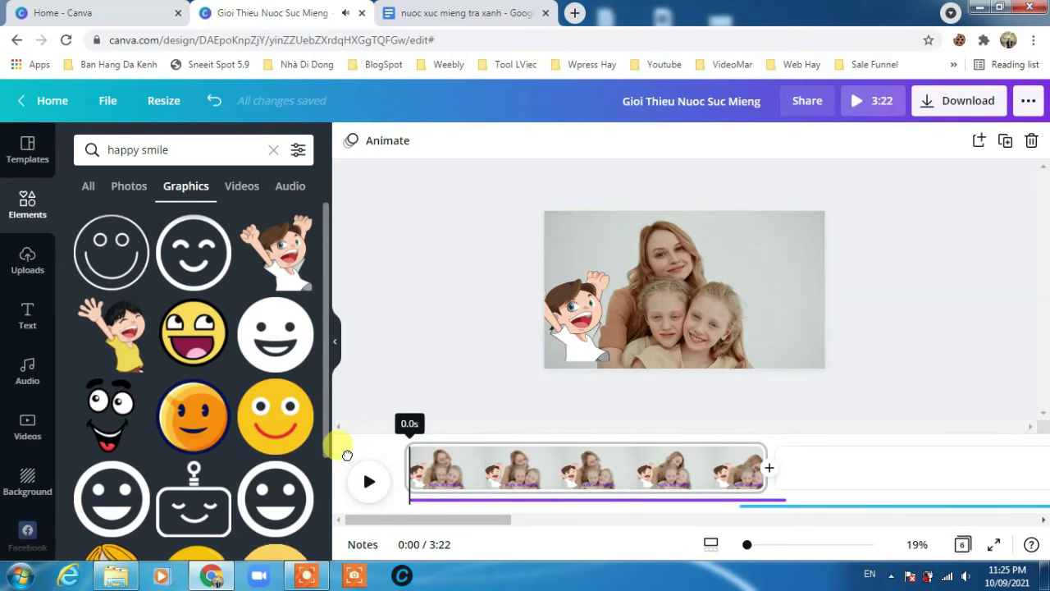
pyautogui.click(367, 484)
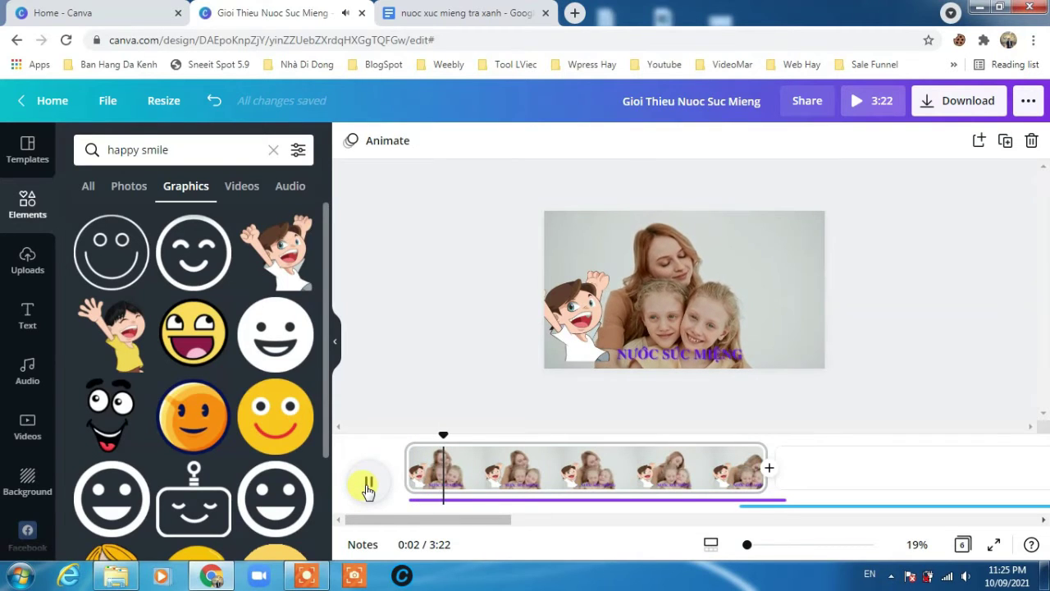
pyautogui.click(369, 485)
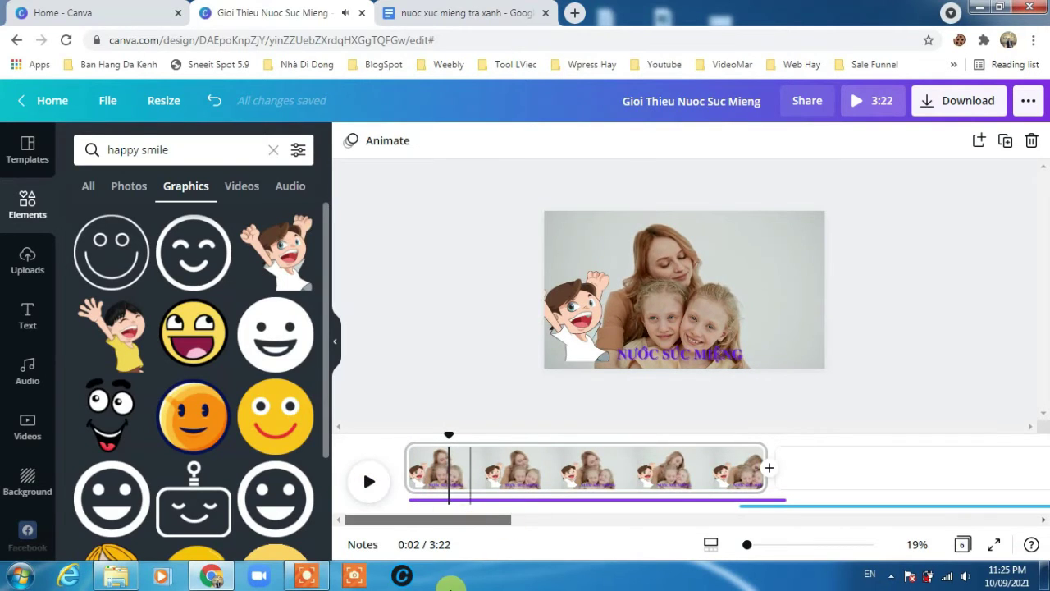
# Step: Go to the blank 30.6-second second page and bring up the uploaded images
pyautogui.moveTo(444, 520); pyautogui.dragTo(506, 530)
pyautogui.click(563, 480)
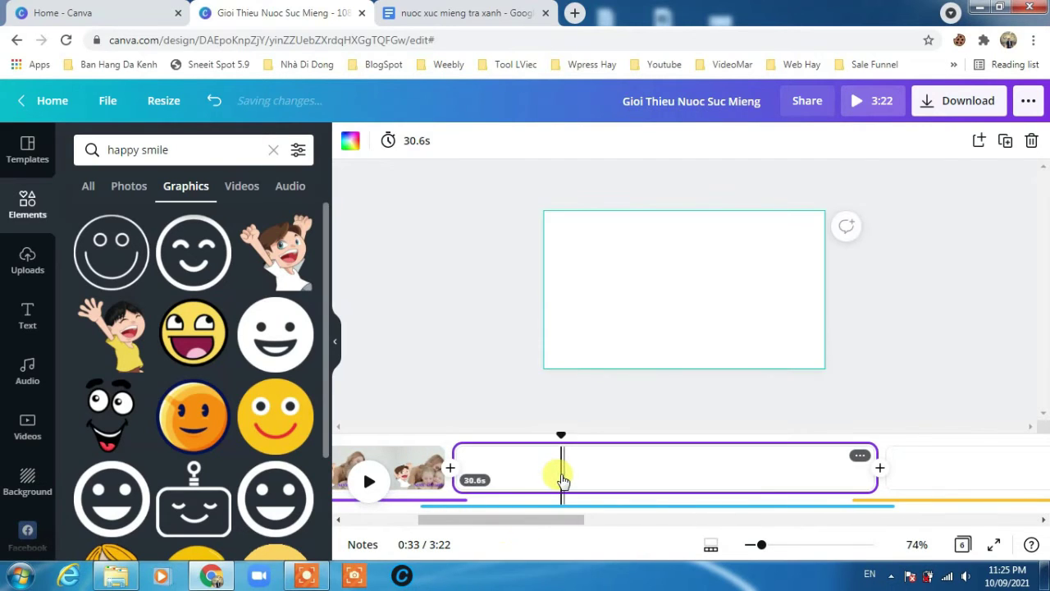
pyautogui.click(135, 190)
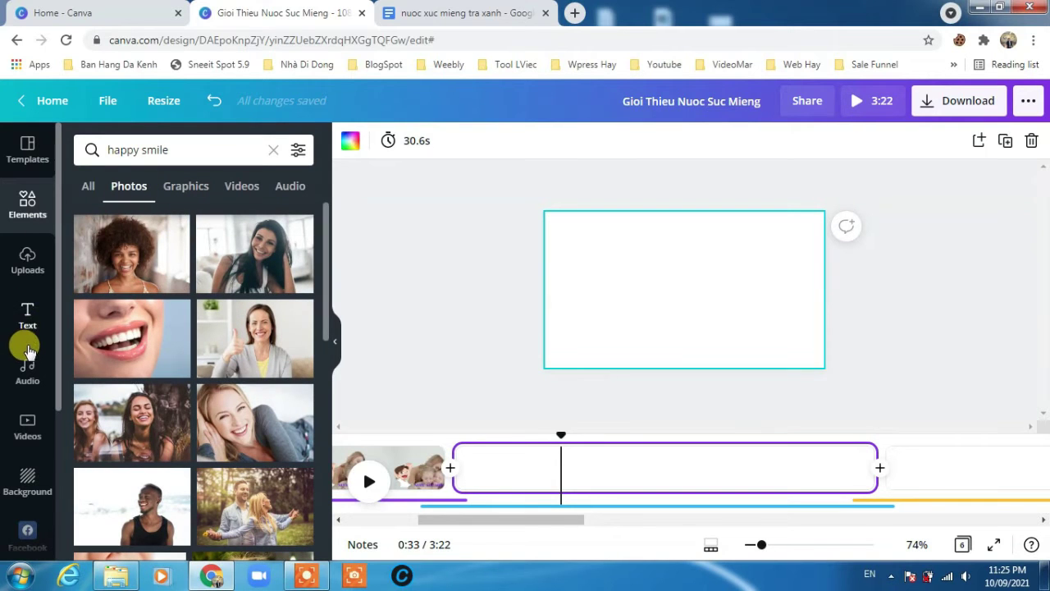
pyautogui.click(26, 267)
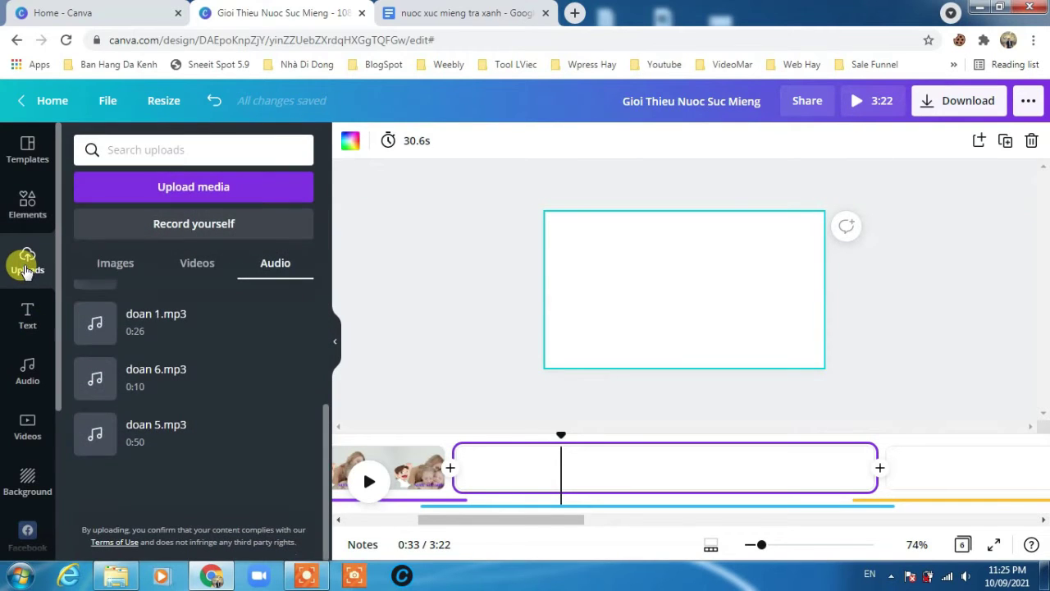
pyautogui.click(115, 262)
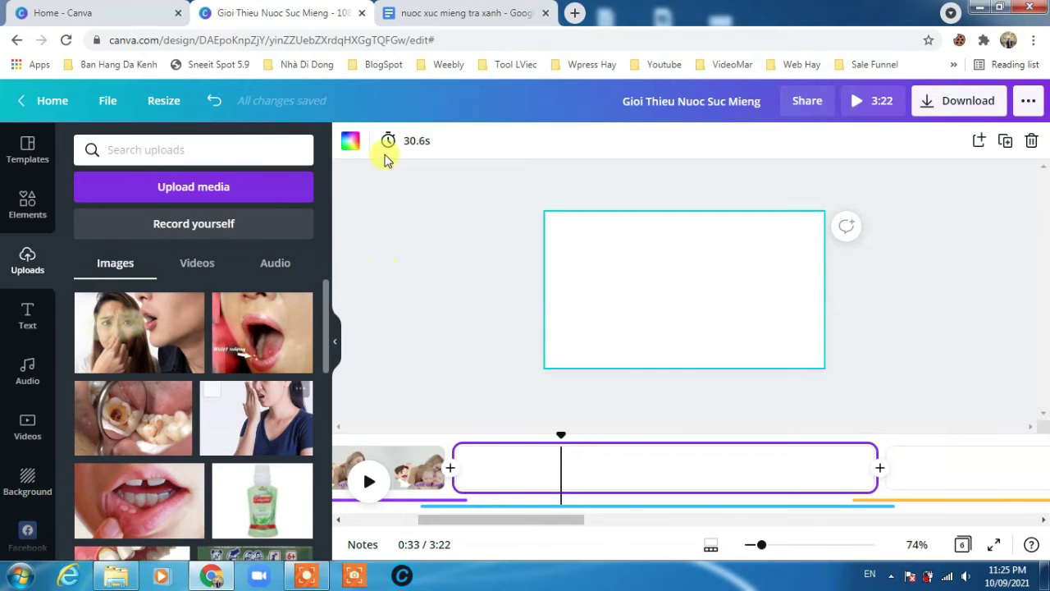
# Step: Consult the script document, then place the uploaded bad-breath couple image on the second page and enlarge it to cover the page
pyautogui.click(483, 10)
pyautogui.moveTo(236, 321); pyautogui.dragTo(398, 327)
pyautogui.click(279, 12)
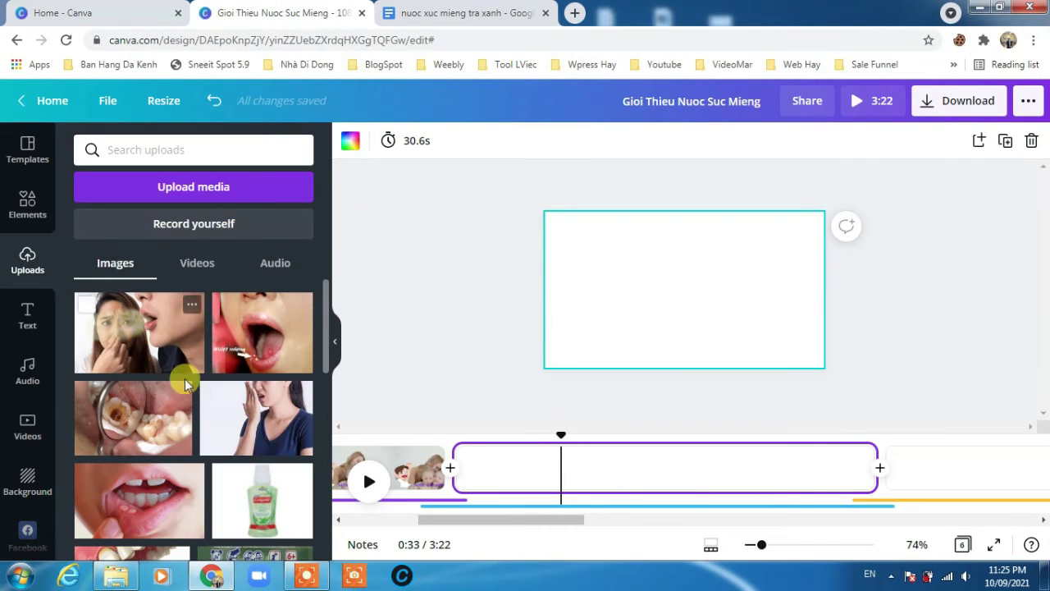
pyautogui.moveTo(118, 340); pyautogui.dragTo(627, 263)
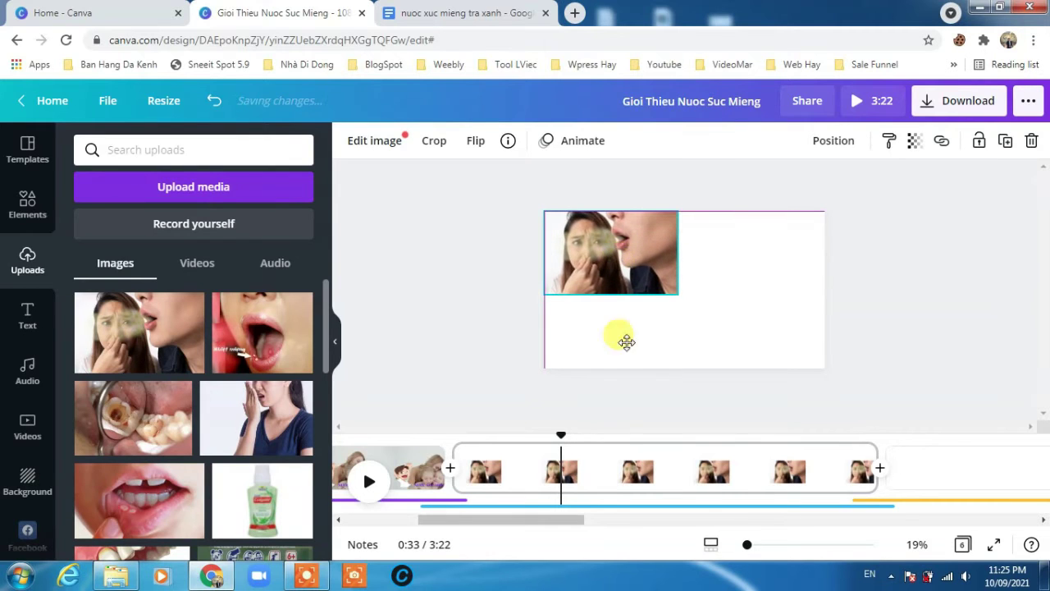
pyautogui.moveTo(682, 297); pyautogui.dragTo(841, 379)
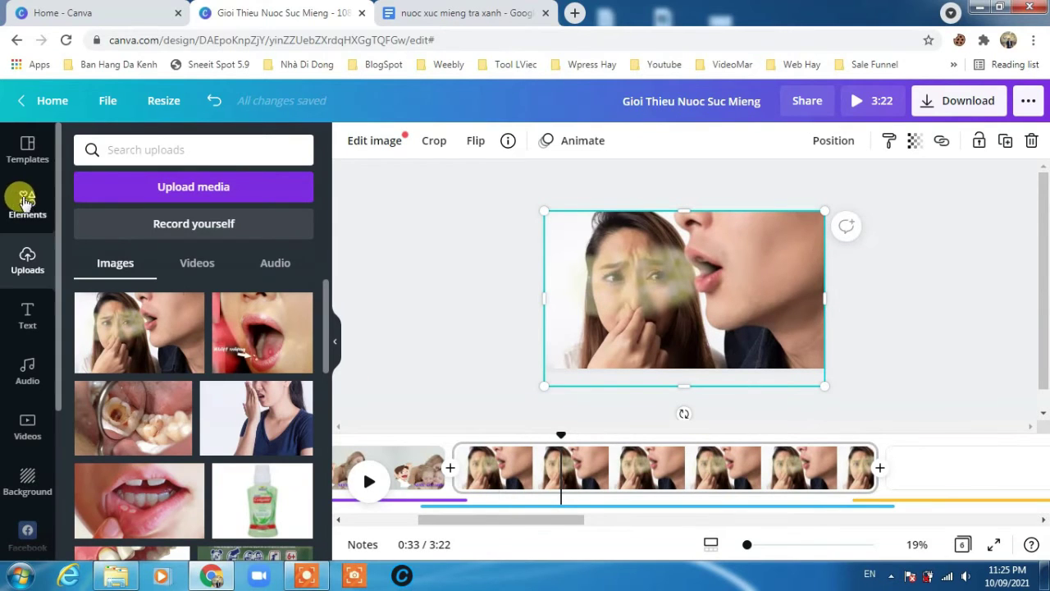
# Step: Copy the title from the first page onto the second page and change its text to "HƠI THỞ CÓ MÙI LẠ"
pyautogui.moveTo(487, 525); pyautogui.dragTo(399, 520)
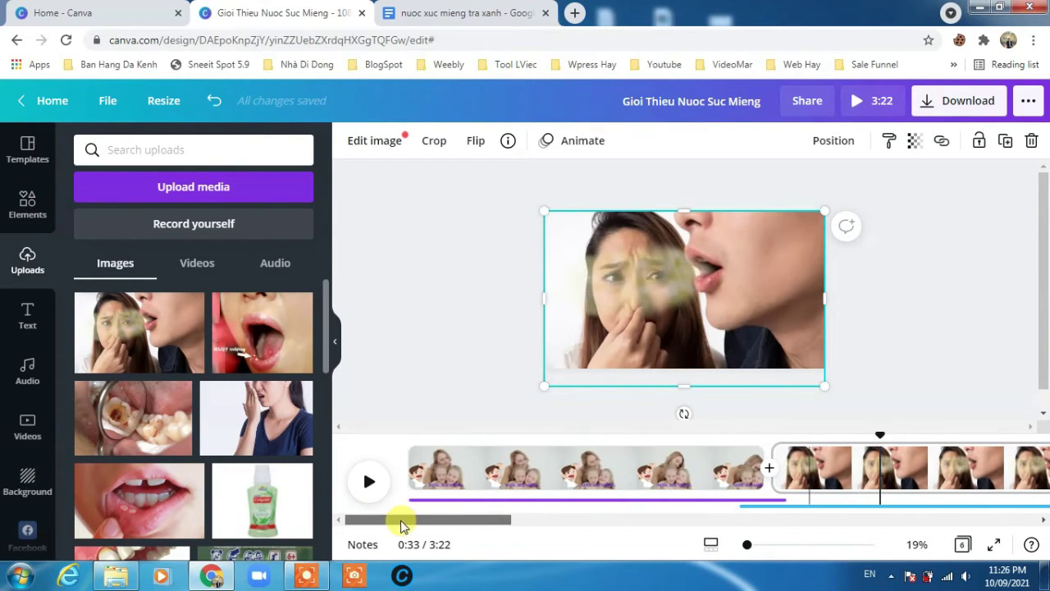
pyautogui.click(579, 464)
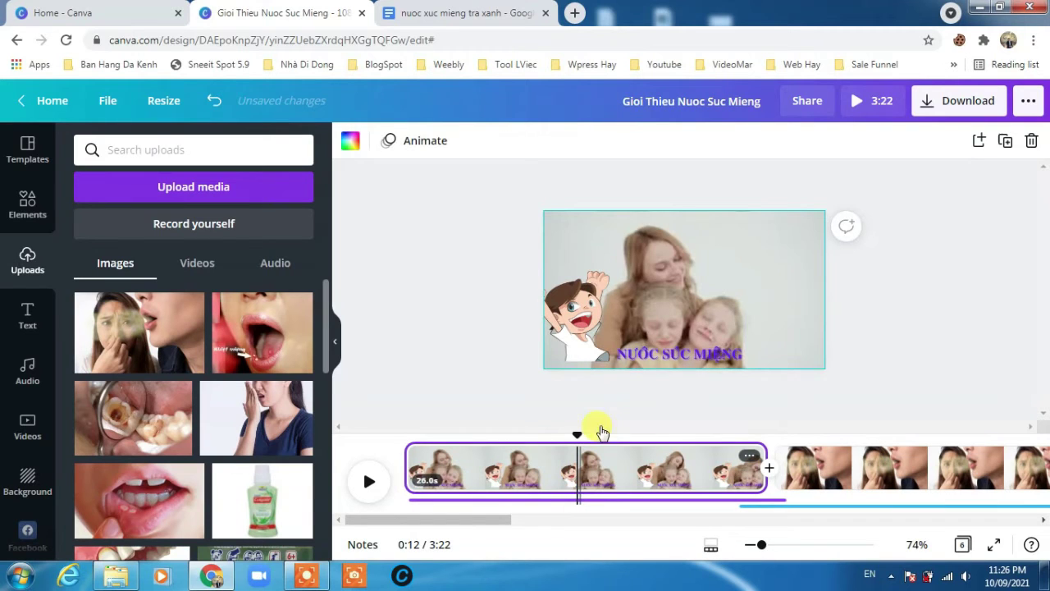
pyautogui.click(648, 356)
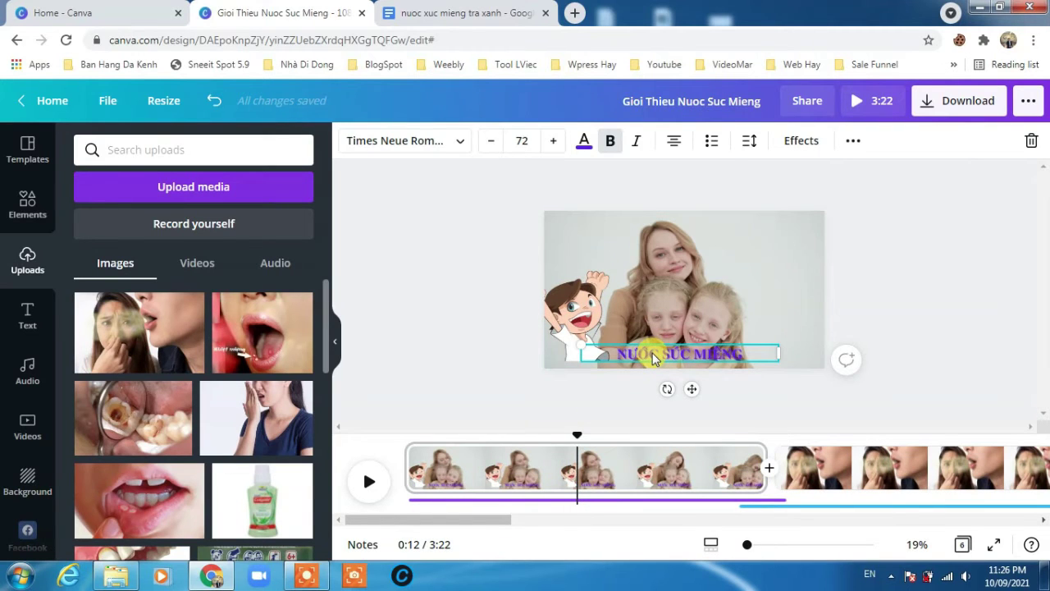
pyautogui.click(922, 463)
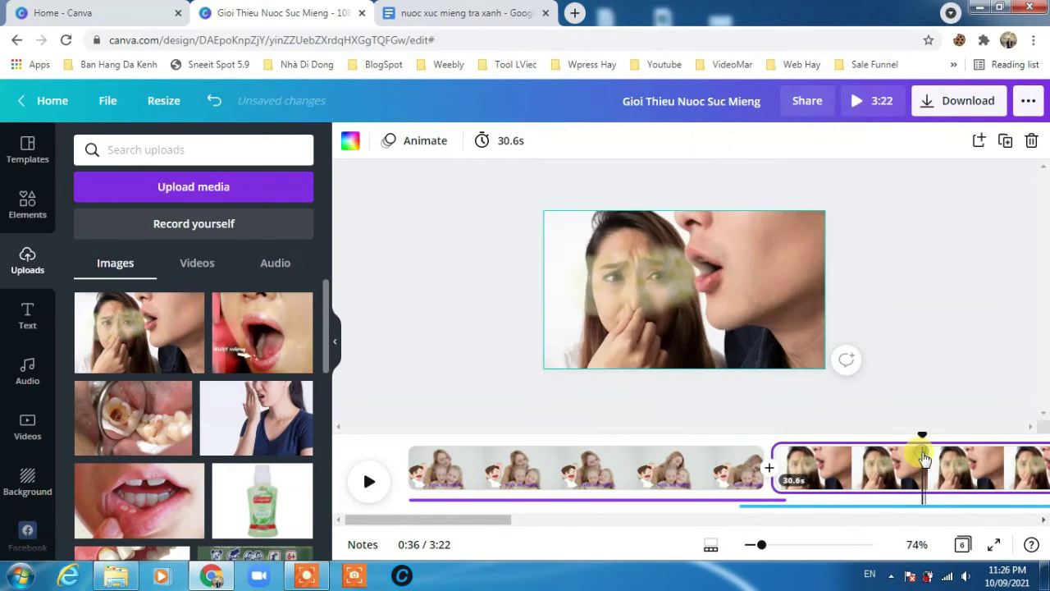
pyautogui.click(618, 331)
pyautogui.hotkey('ctrl', 'v')
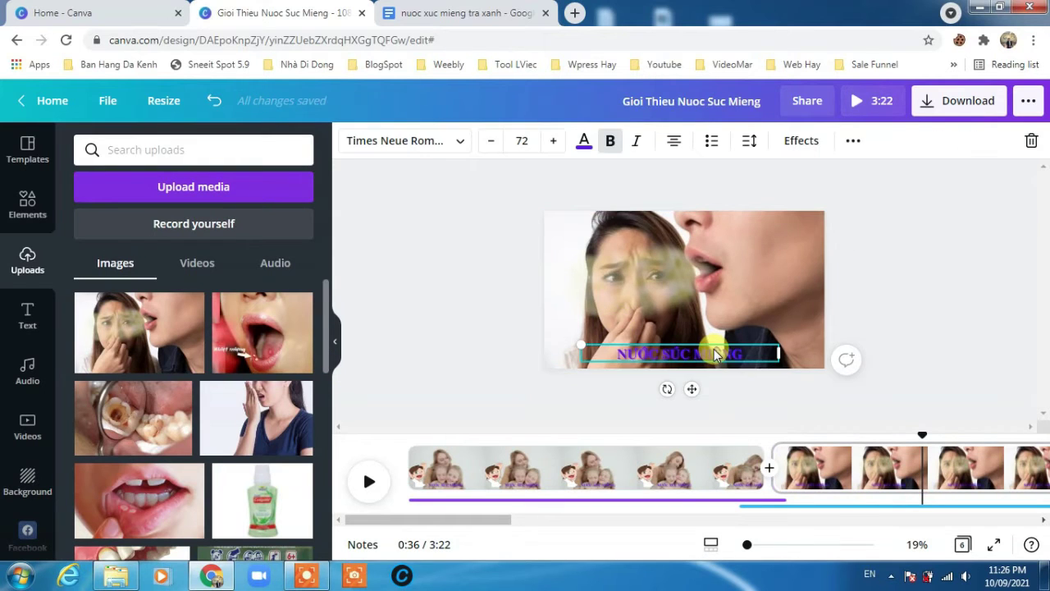
pyautogui.write('HO')
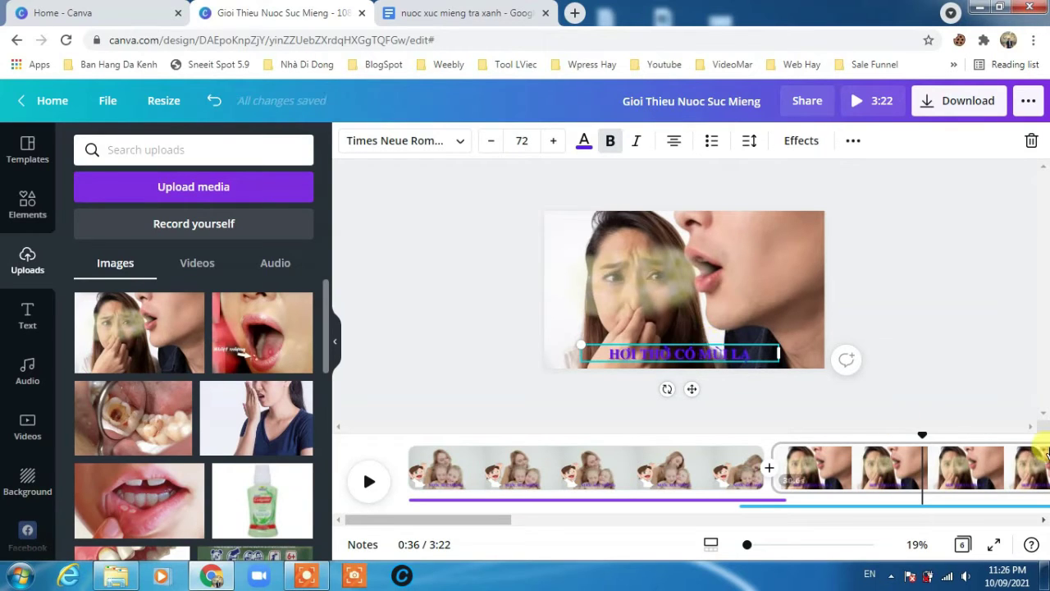
# Step: Play back the end of the first page into the second page to check the change against the narration
pyautogui.moveTo(924, 431); pyautogui.dragTo(741, 443)
pyautogui.click(369, 482)
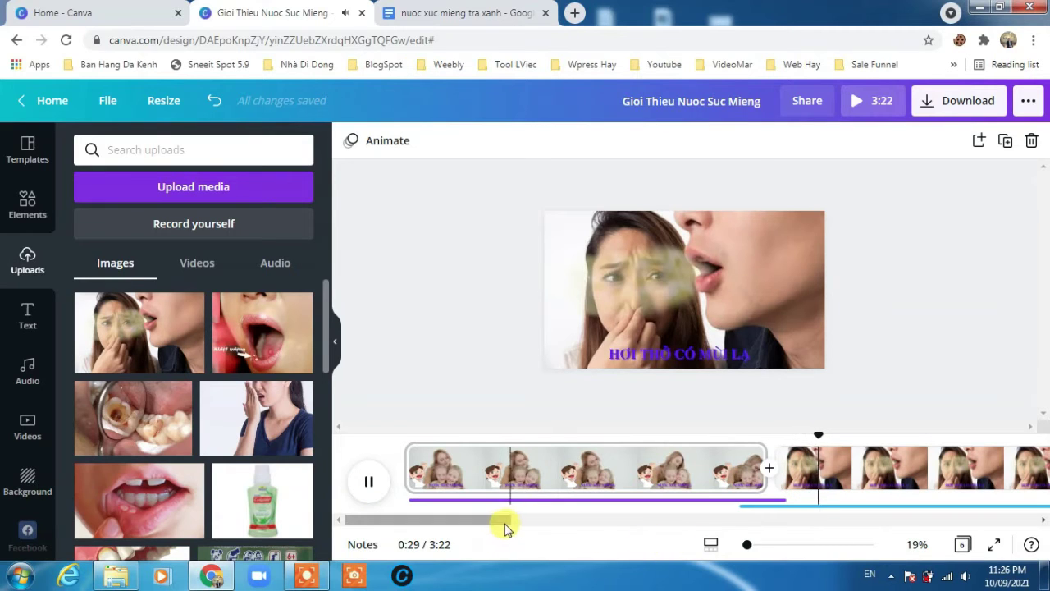
pyautogui.moveTo(504, 520); pyautogui.dragTo(540, 527)
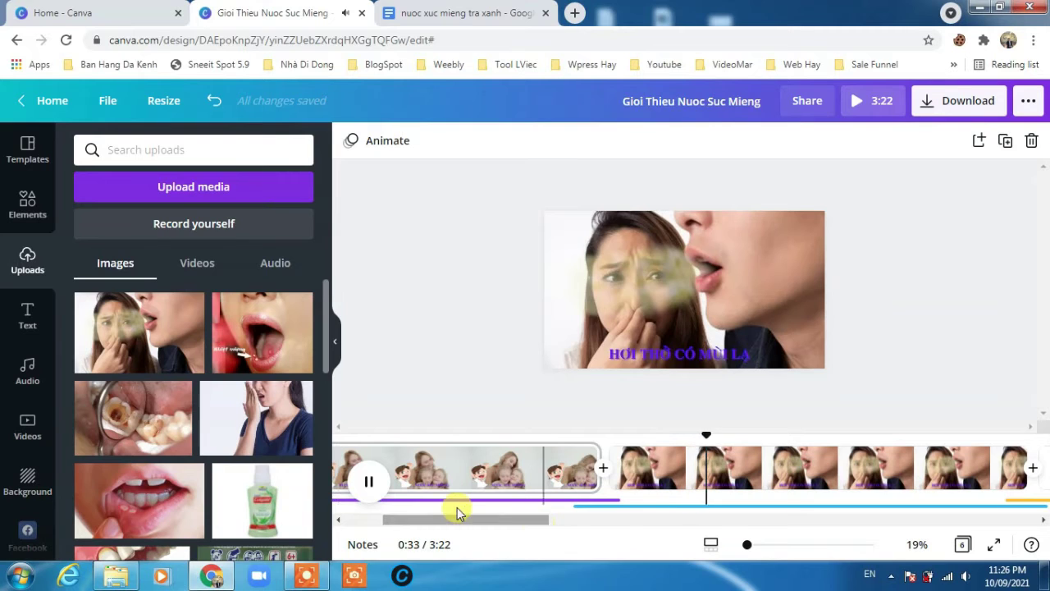
pyautogui.click(371, 482)
pyautogui.moveTo(486, 525); pyautogui.dragTo(530, 528)
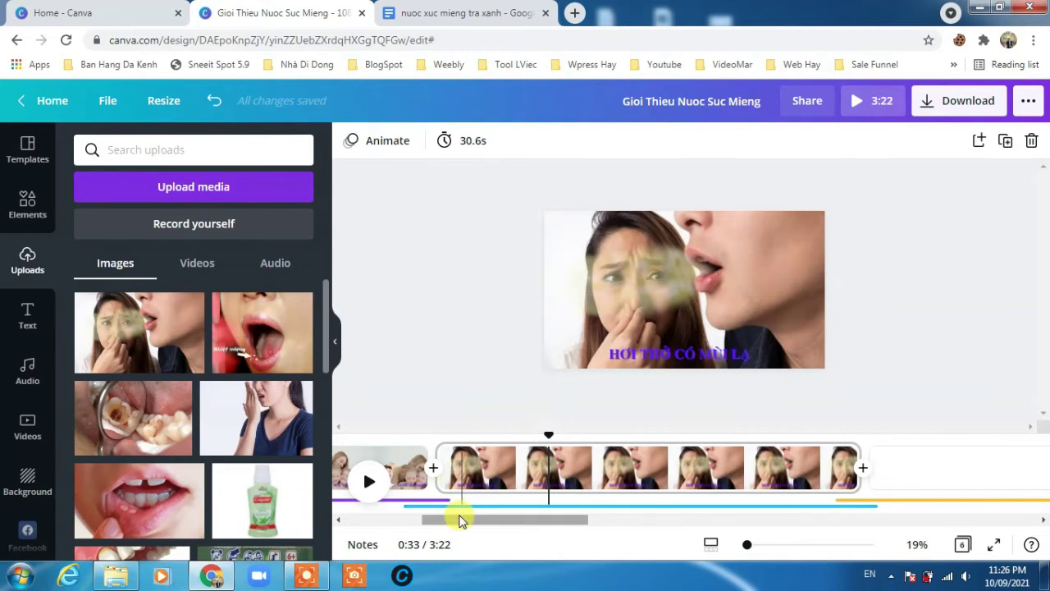
# Step: Add a Slide transition with upward direction between the first and second pages
pyautogui.moveTo(457, 516); pyautogui.dragTo(440, 521)
pyautogui.click(475, 468)
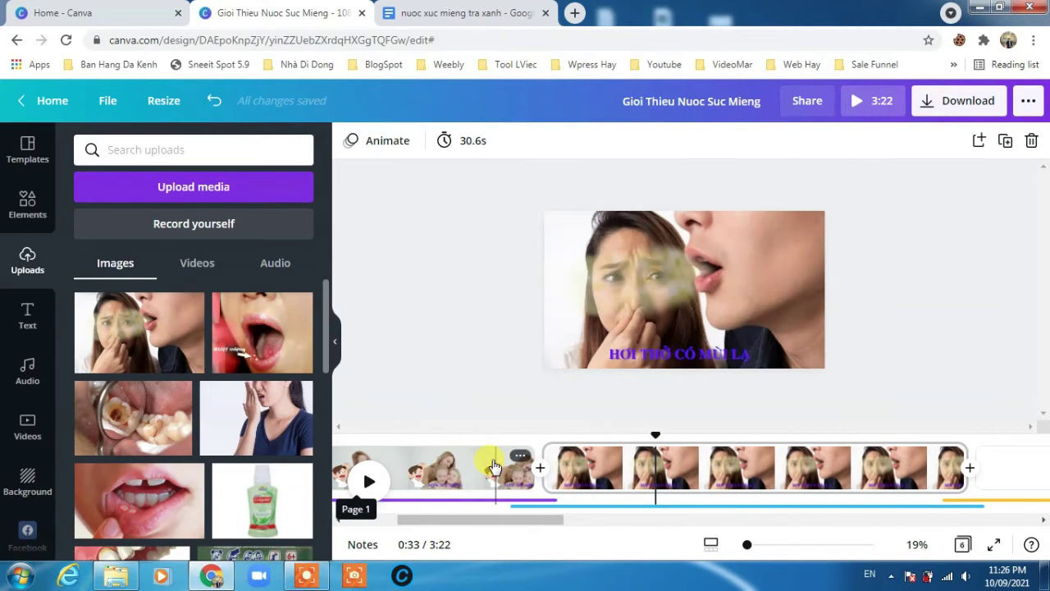
pyautogui.click(617, 467)
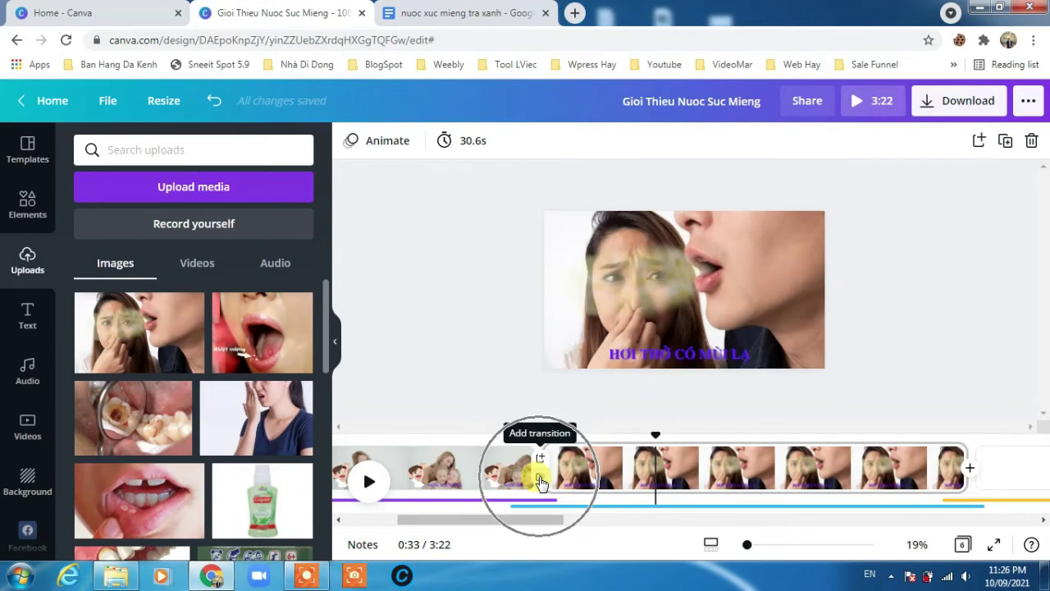
pyautogui.click(540, 479)
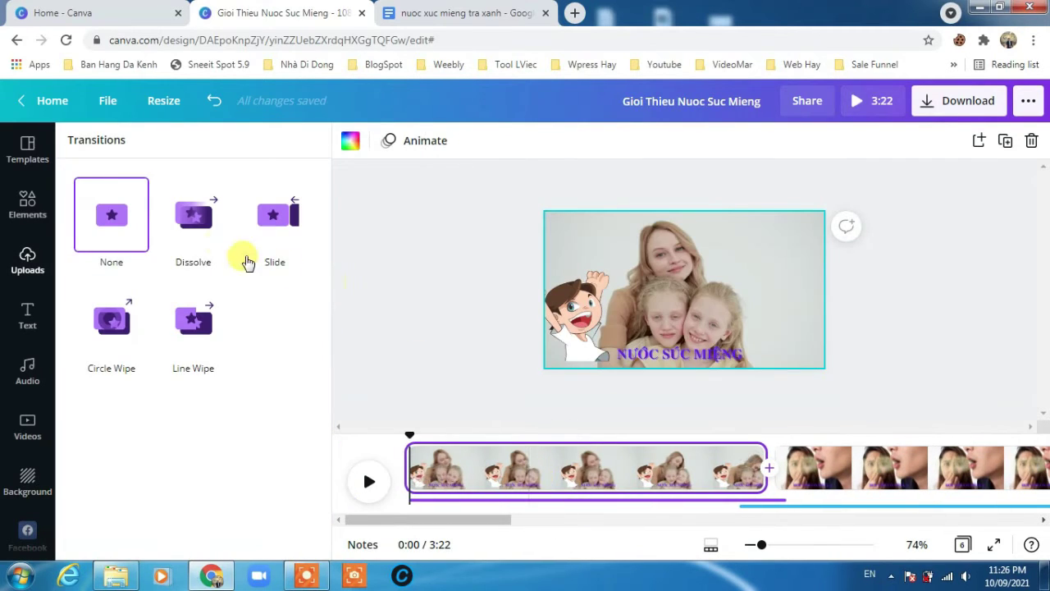
pyautogui.click(201, 224)
pyautogui.click(271, 219)
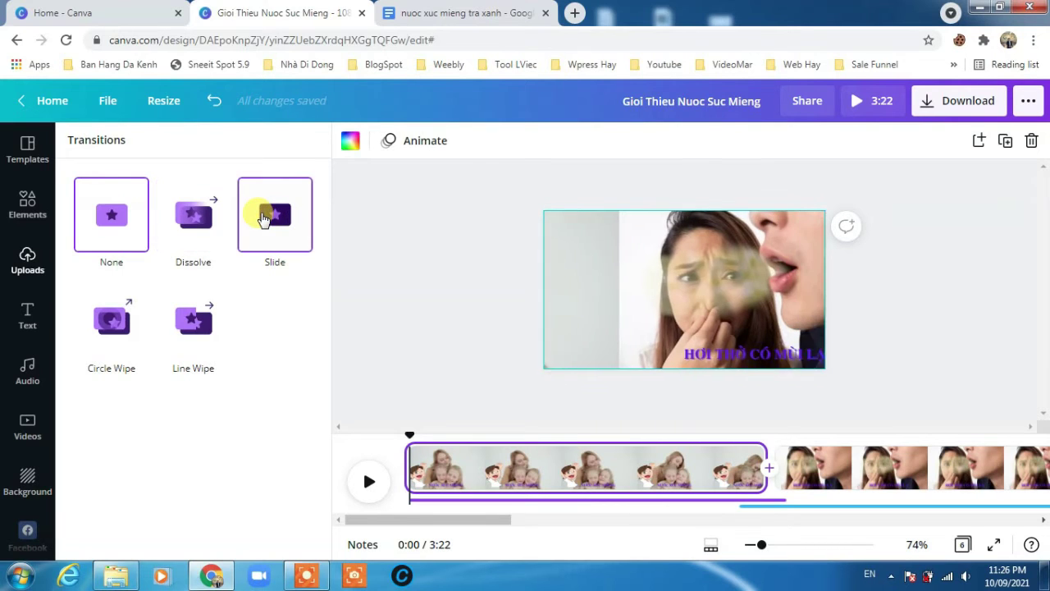
pyautogui.click(272, 218)
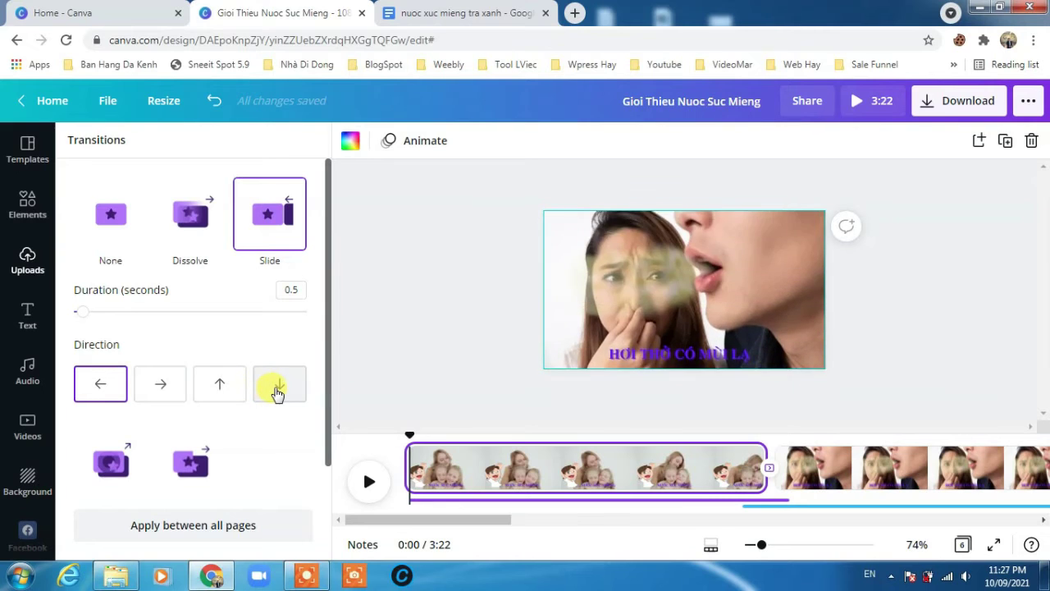
pyautogui.click(222, 390)
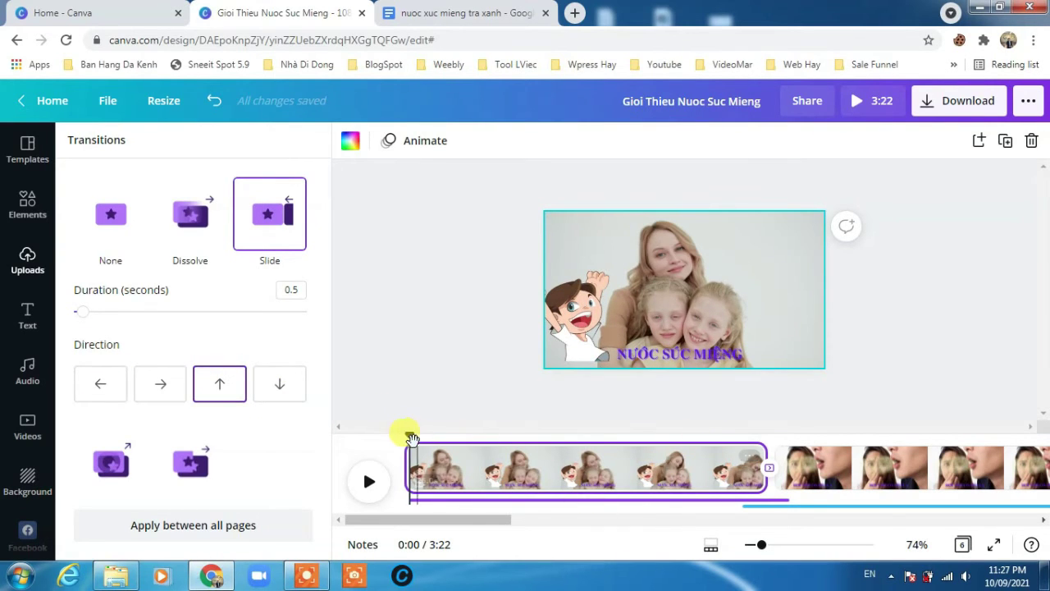
# Step: Play back from 0:23 on the first page to check the Slide transition into the second page
pyautogui.moveTo(408, 435); pyautogui.dragTo(734, 427)
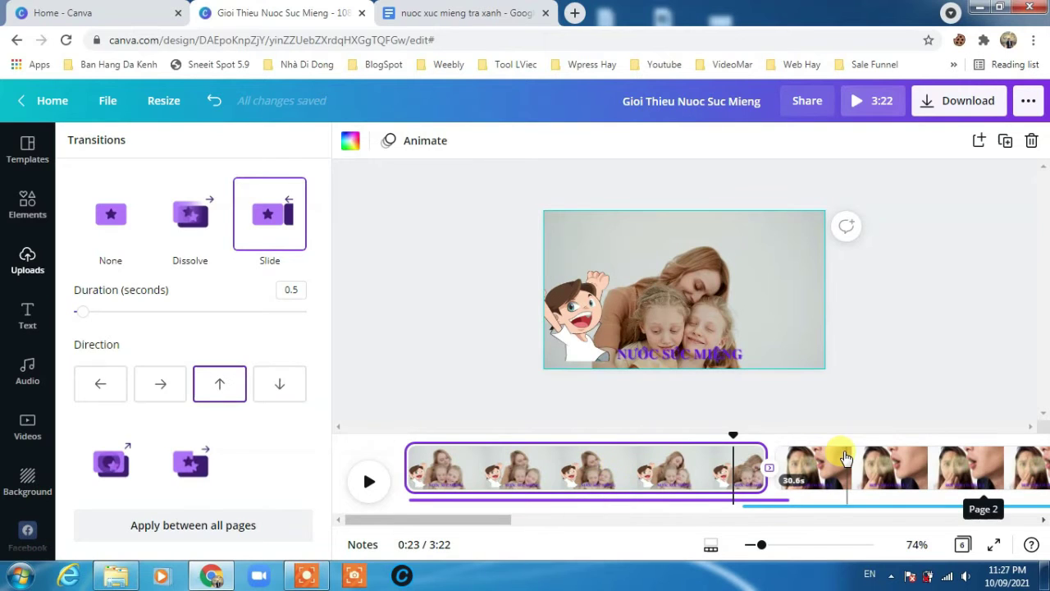
pyautogui.click(371, 480)
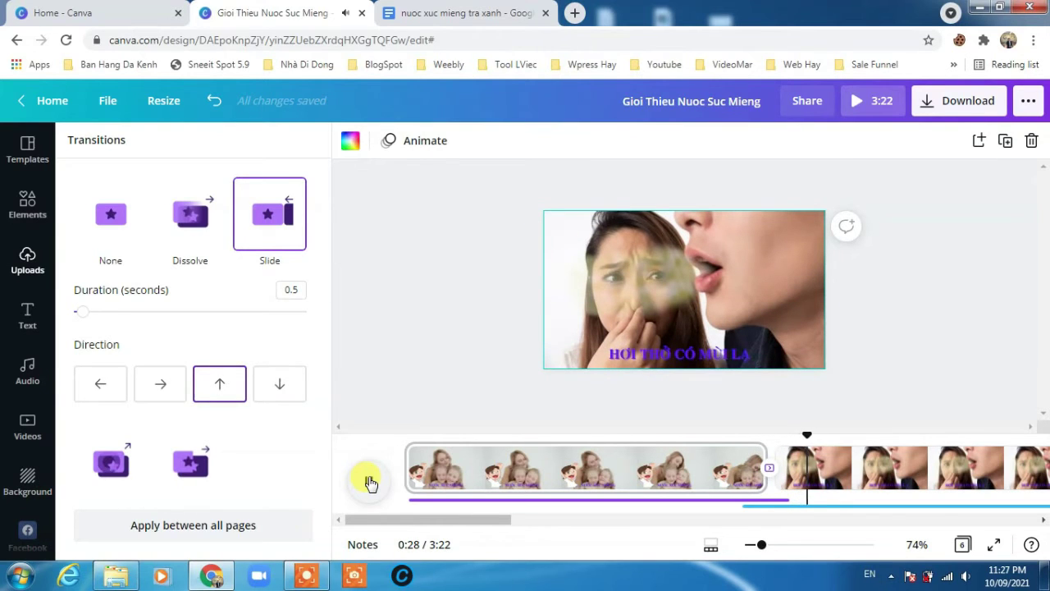
pyautogui.click(371, 482)
# Step: Consult the script's "Sâu răng" section, then place the uploaded decayed-tooth image on the blank third page and enlarge it to cover the page
pyautogui.moveTo(469, 520); pyautogui.dragTo(534, 528)
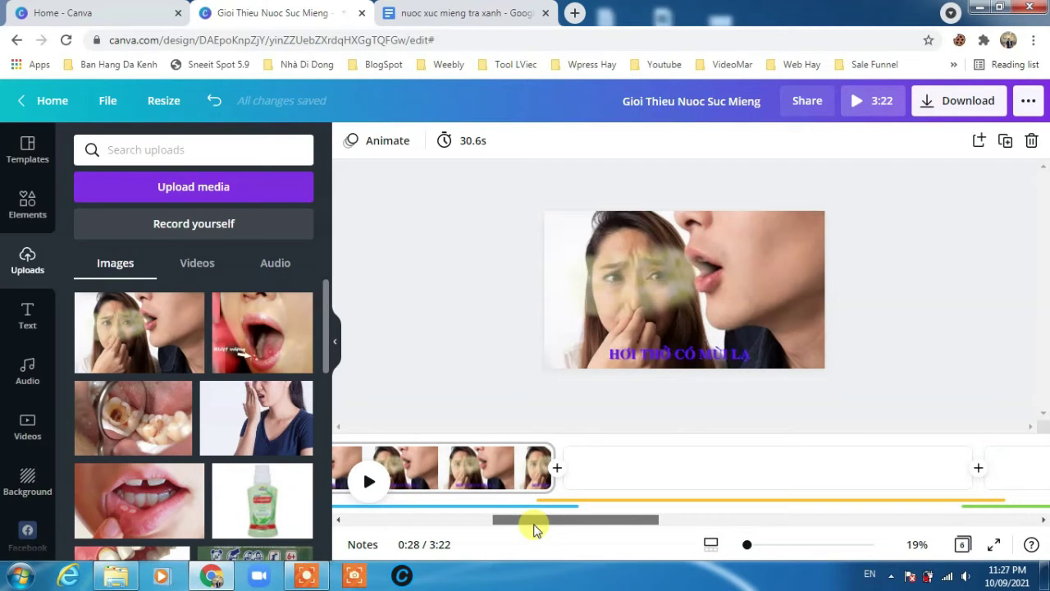
pyautogui.click(443, 18)
pyautogui.scroll(-5, 345, 369)
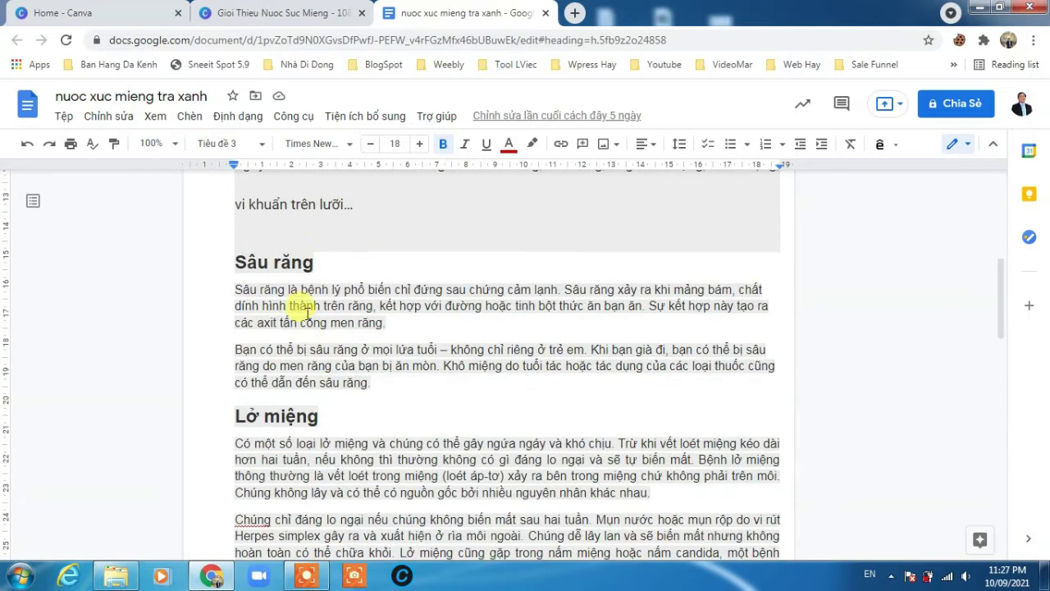
pyautogui.click(292, 12)
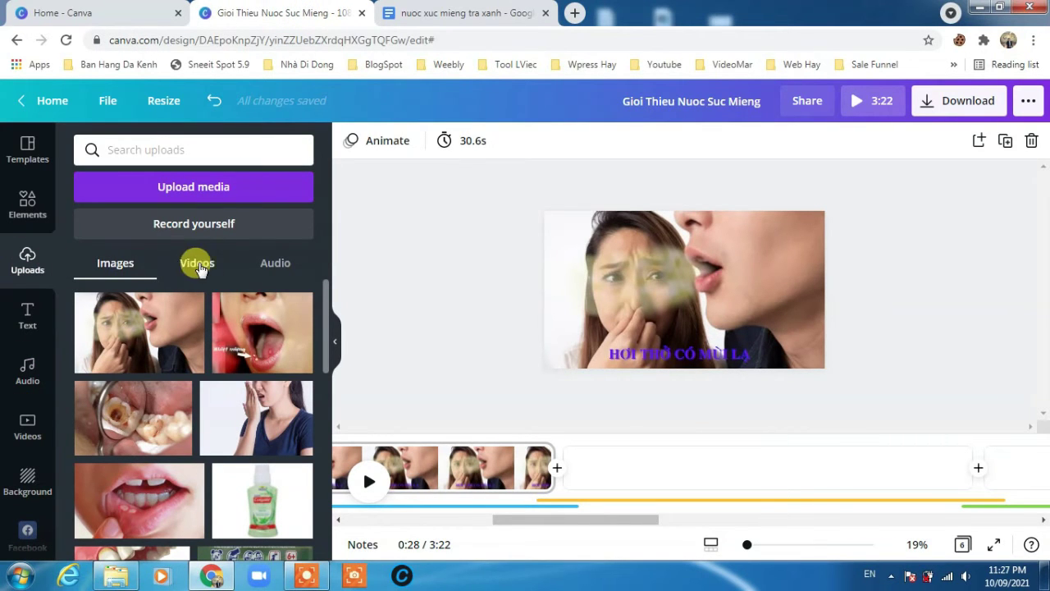
pyautogui.scroll(-1, 207, 442)
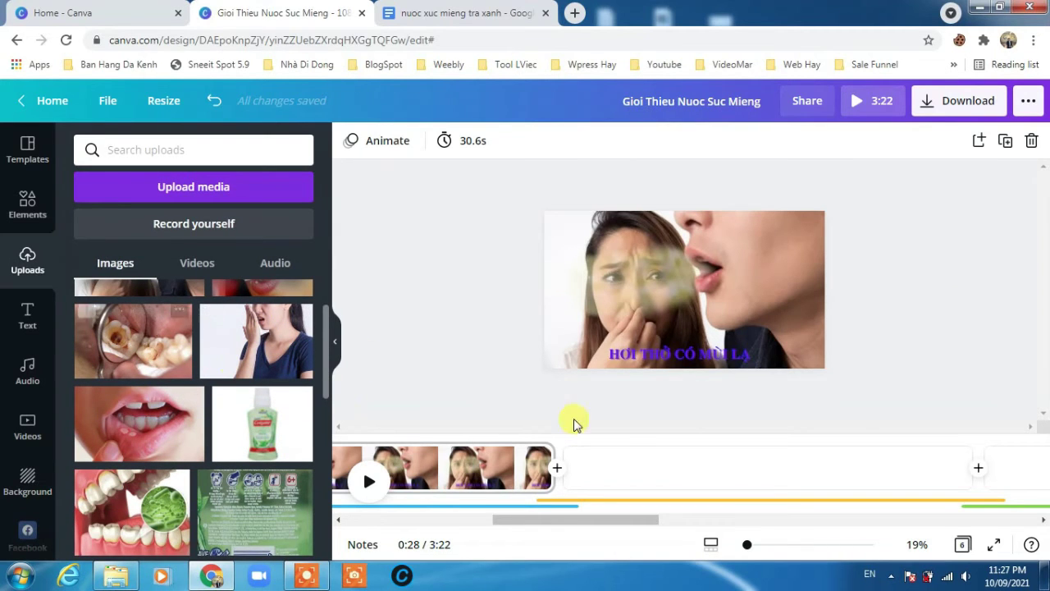
pyautogui.click(639, 457)
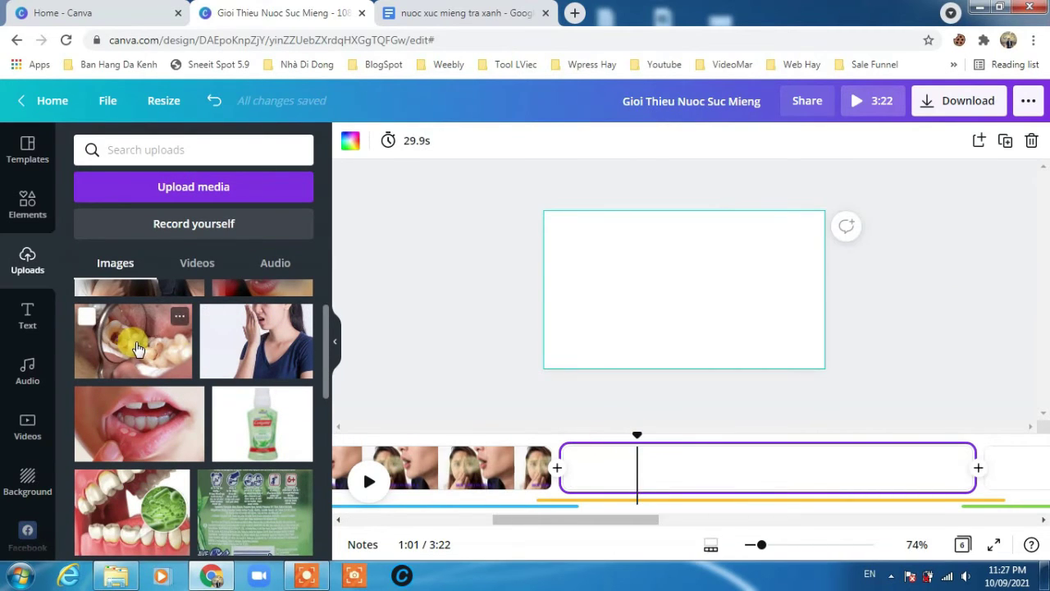
pyautogui.moveTo(136, 341); pyautogui.dragTo(603, 268)
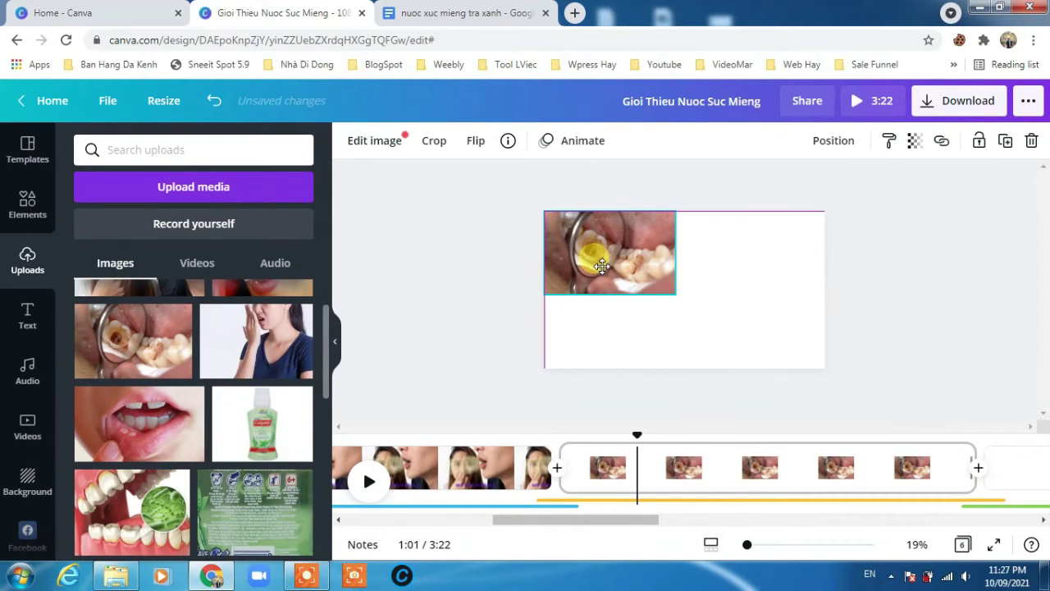
pyautogui.moveTo(680, 296); pyautogui.dragTo(839, 383)
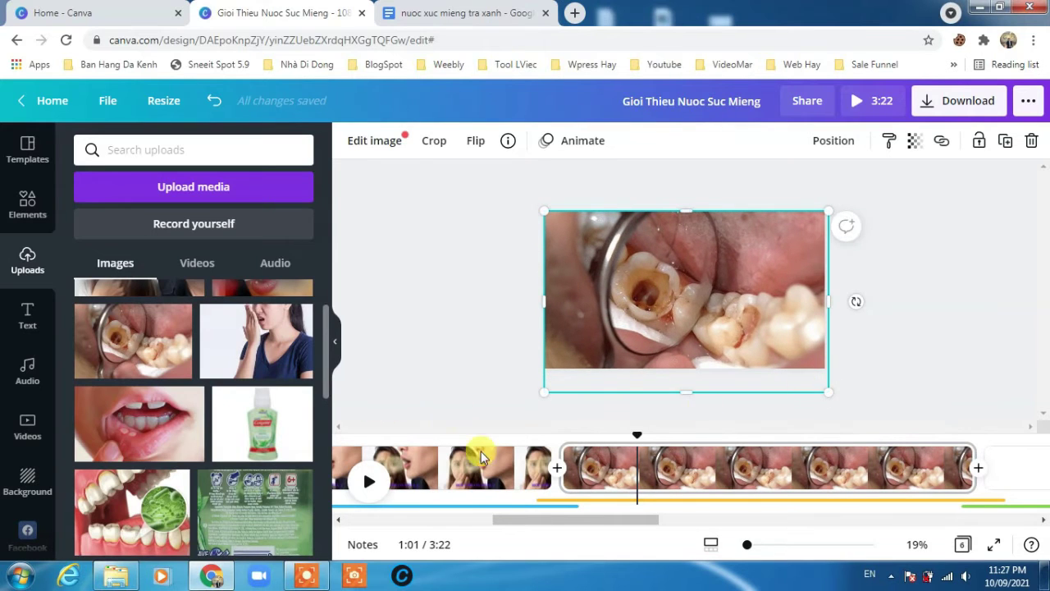
# Step: Copy the title from the second page onto the third page and change its text to "SÂU RĂNG"
pyautogui.click(431, 468)
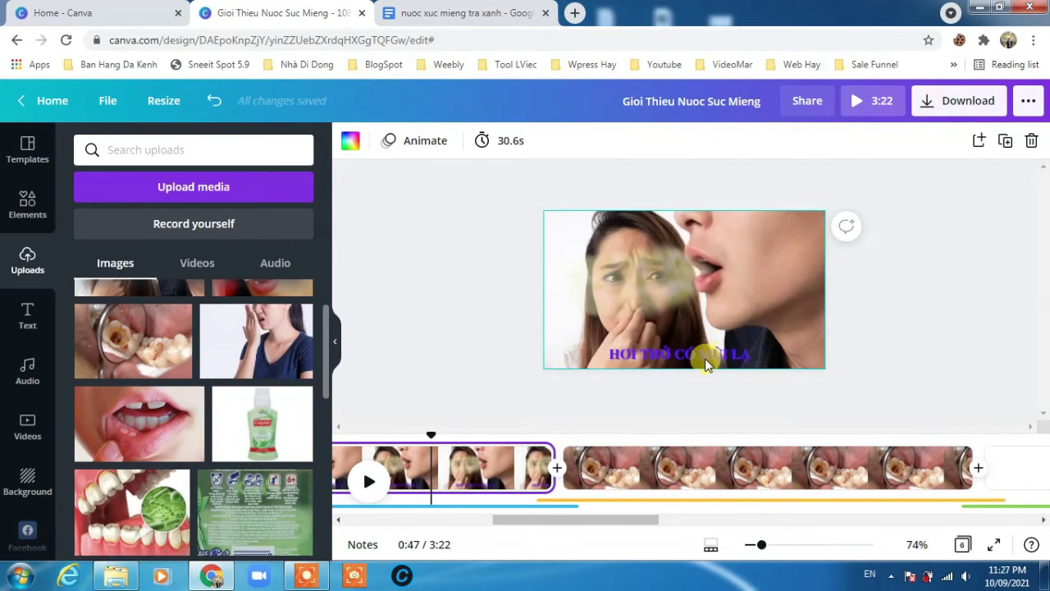
pyautogui.click(707, 364)
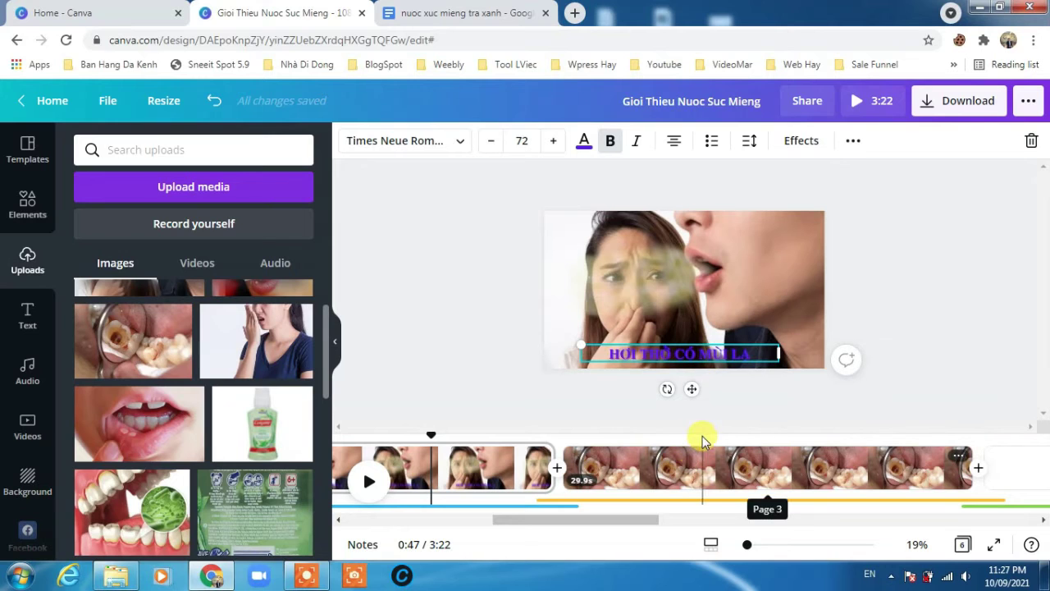
pyautogui.click(716, 475)
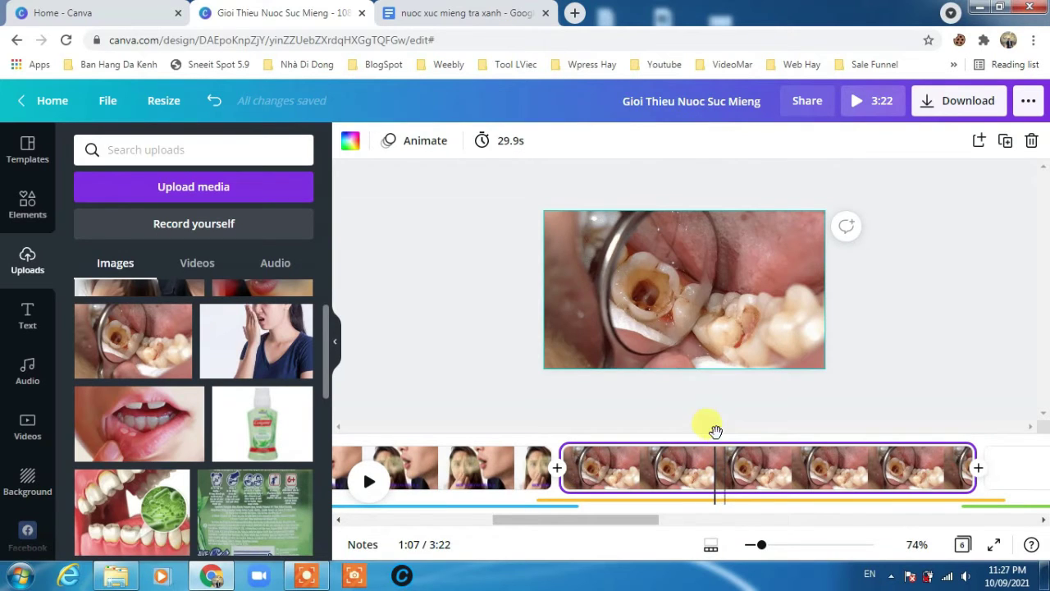
pyautogui.click(673, 345)
pyautogui.hotkey('ctrl', 'v')
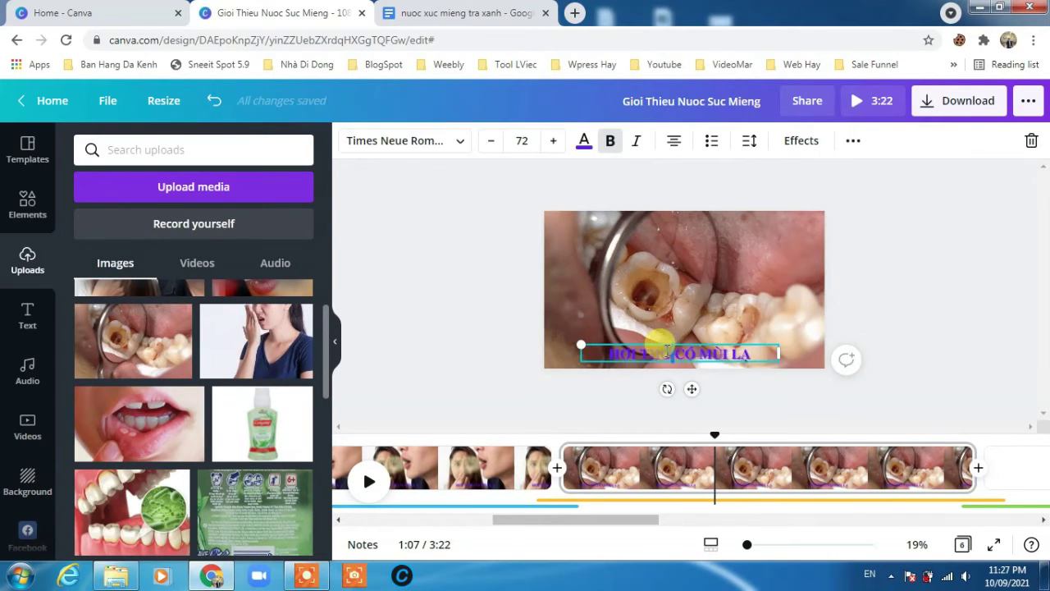
pyautogui.doubleClick(666, 351)
pyautogui.write('s')
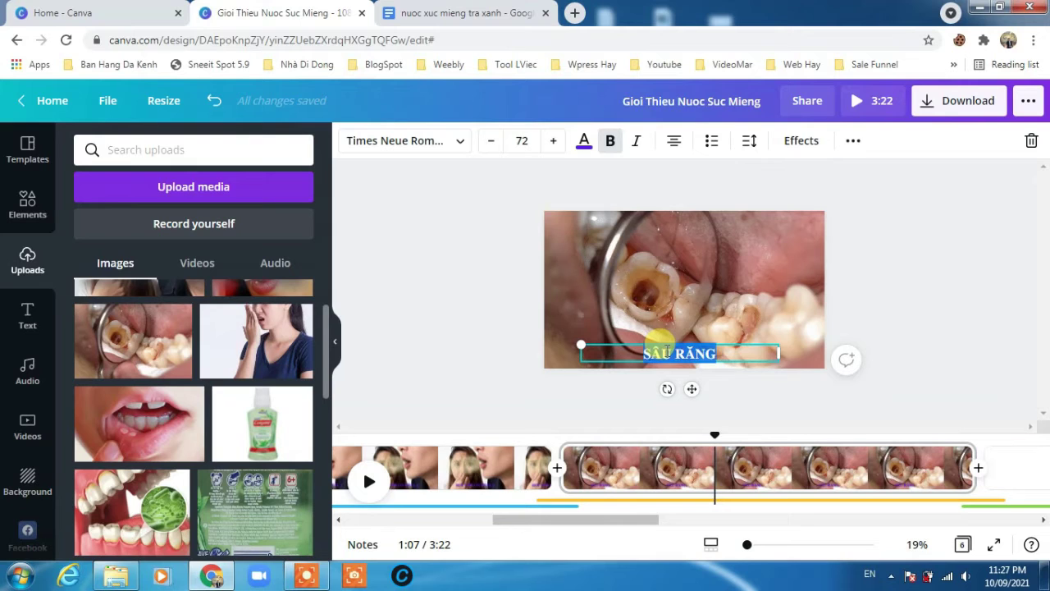
# Step: Change the text color of the "SÂU RĂNG" title on the third page to red
pyautogui.click(585, 145)
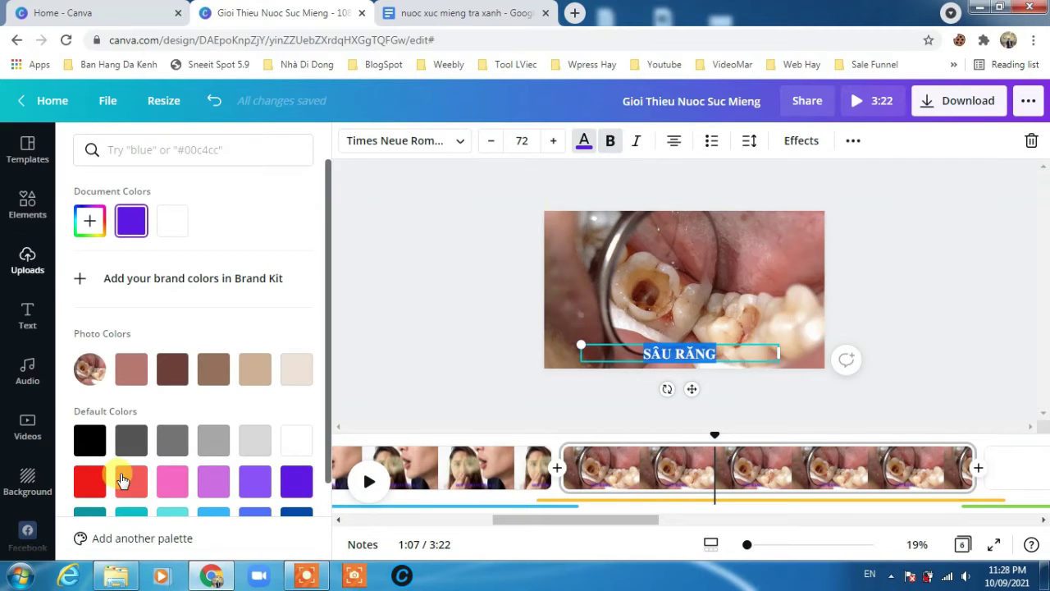
pyautogui.moveTo(115, 548)
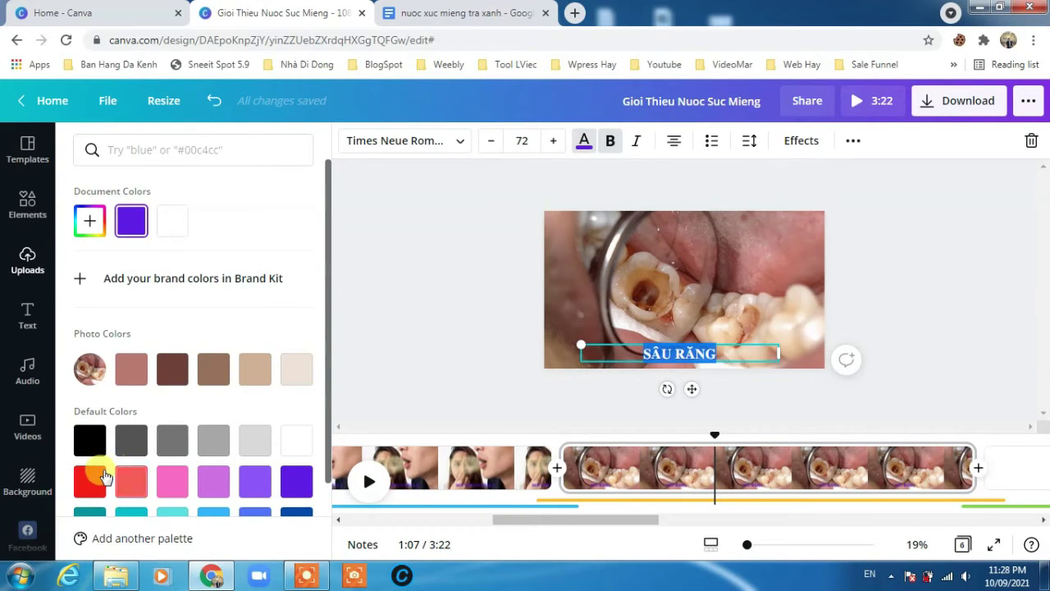
pyautogui.click(81, 484)
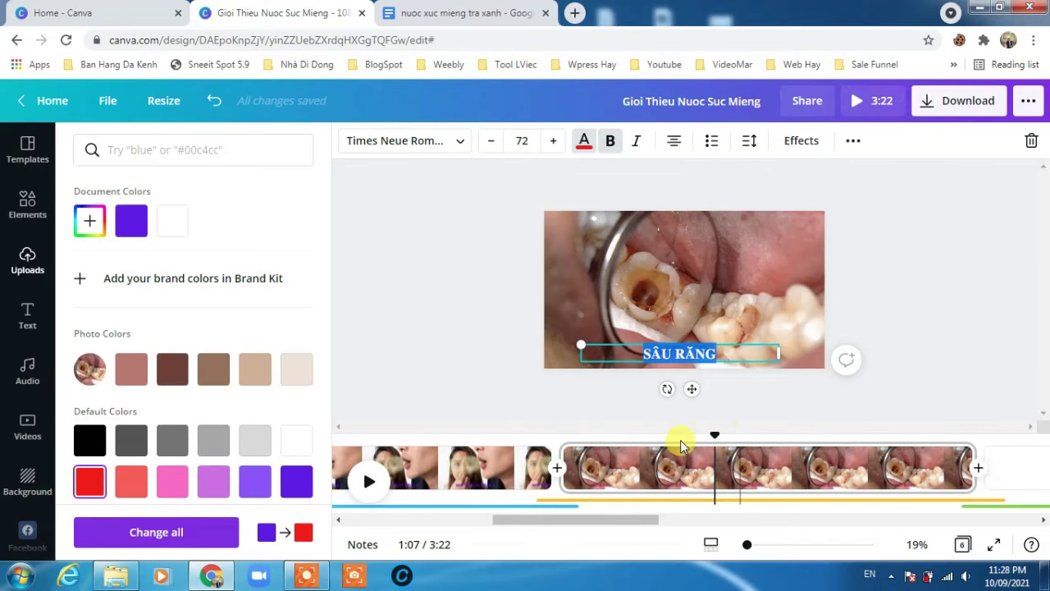
pyautogui.click(758, 464)
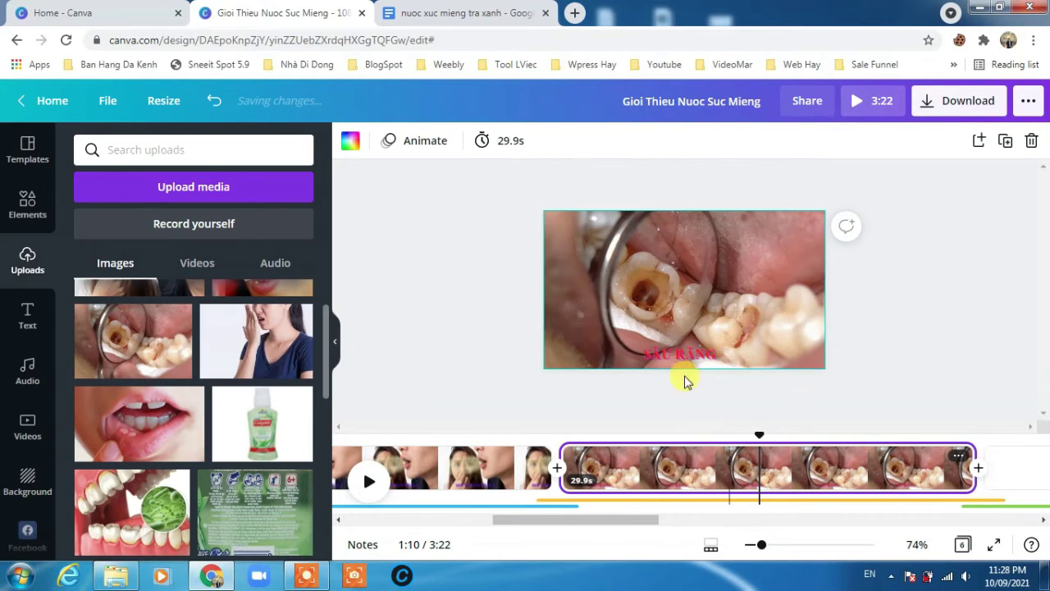
# Step: Consult the script's "Lở miệng" section, then place the uploaded lip-ulcer image on the blank fourth page and enlarge it to cover the page
pyautogui.moveTo(621, 519); pyautogui.dragTo(643, 522)
pyautogui.click(530, 501)
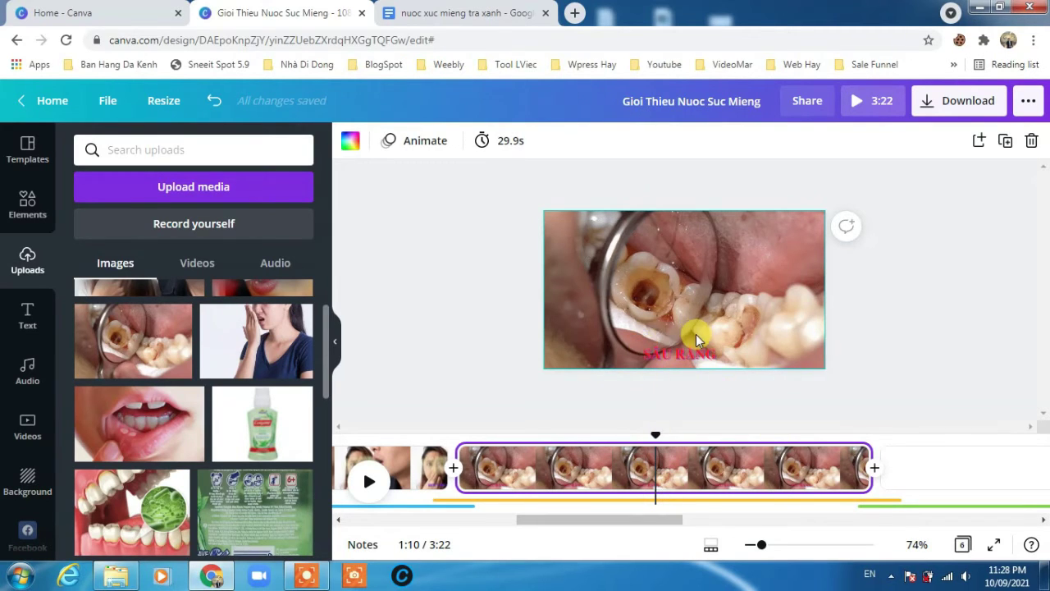
pyautogui.click(465, 12)
pyautogui.scroll(-3, 357, 374)
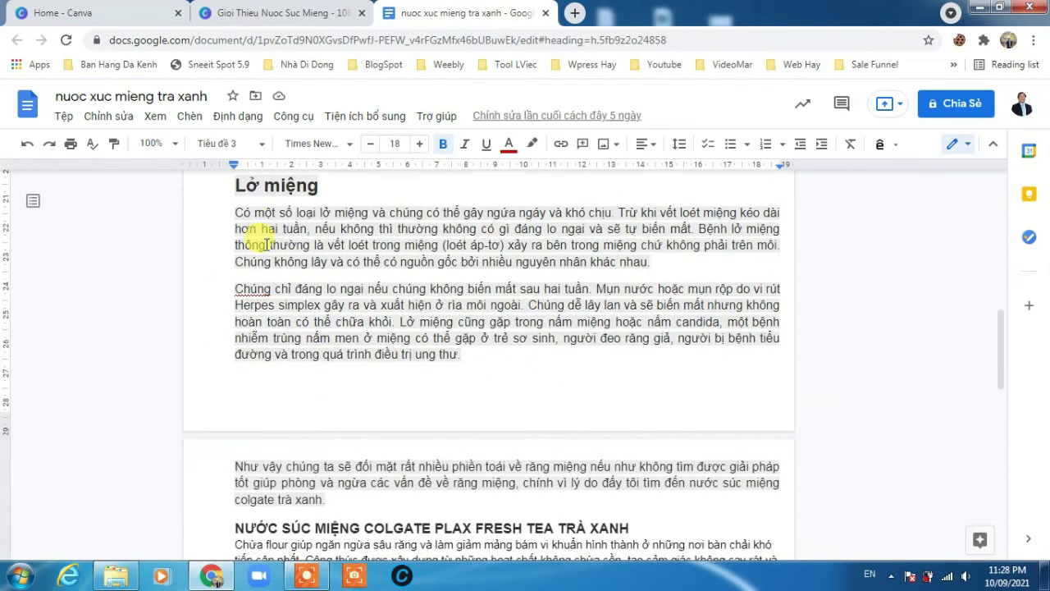
pyautogui.click(300, 8)
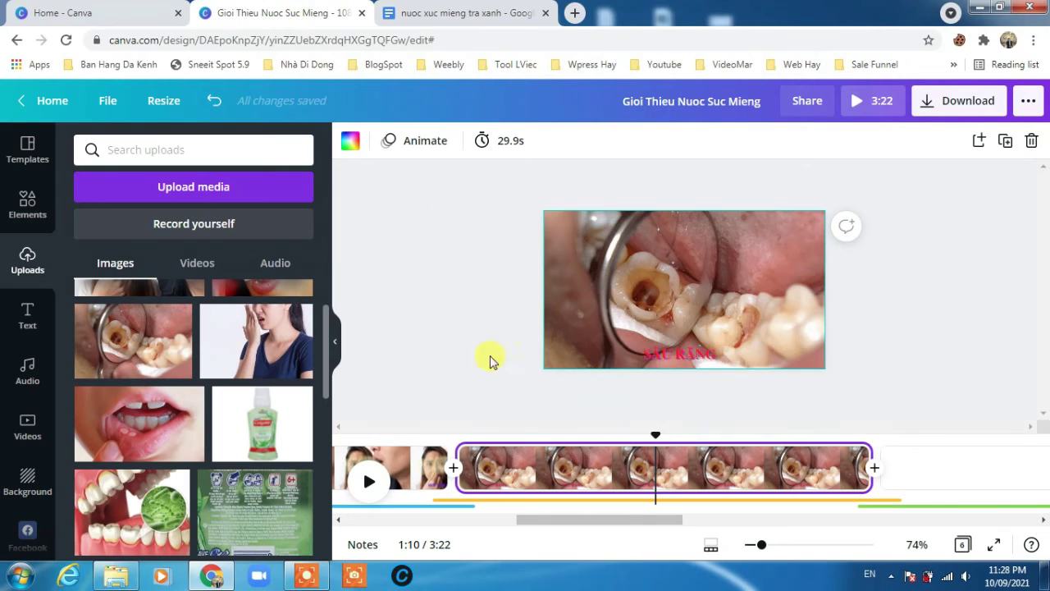
pyautogui.moveTo(598, 528); pyautogui.dragTo(665, 521)
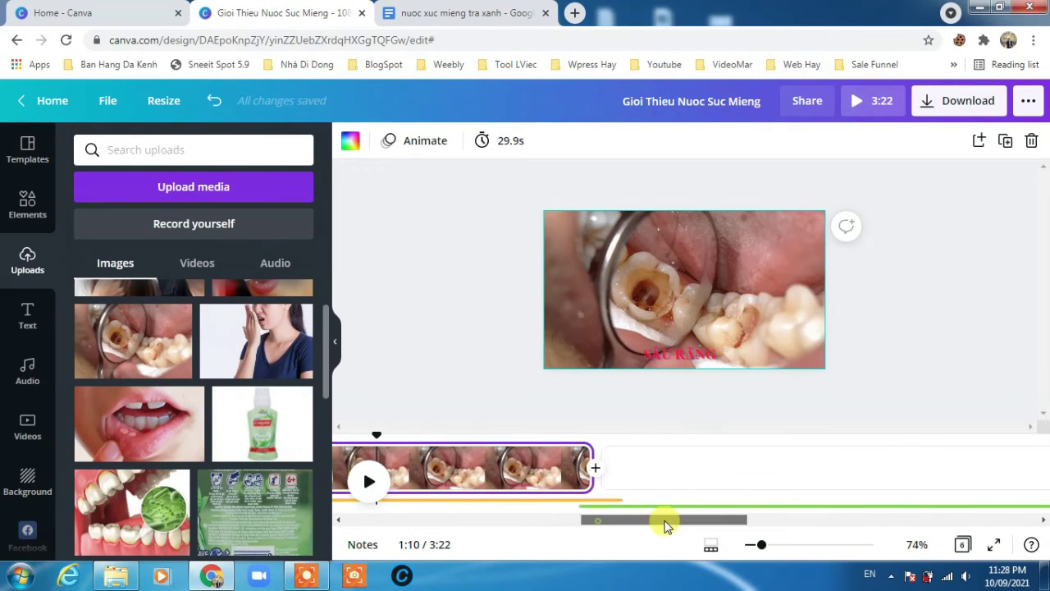
pyautogui.click(685, 472)
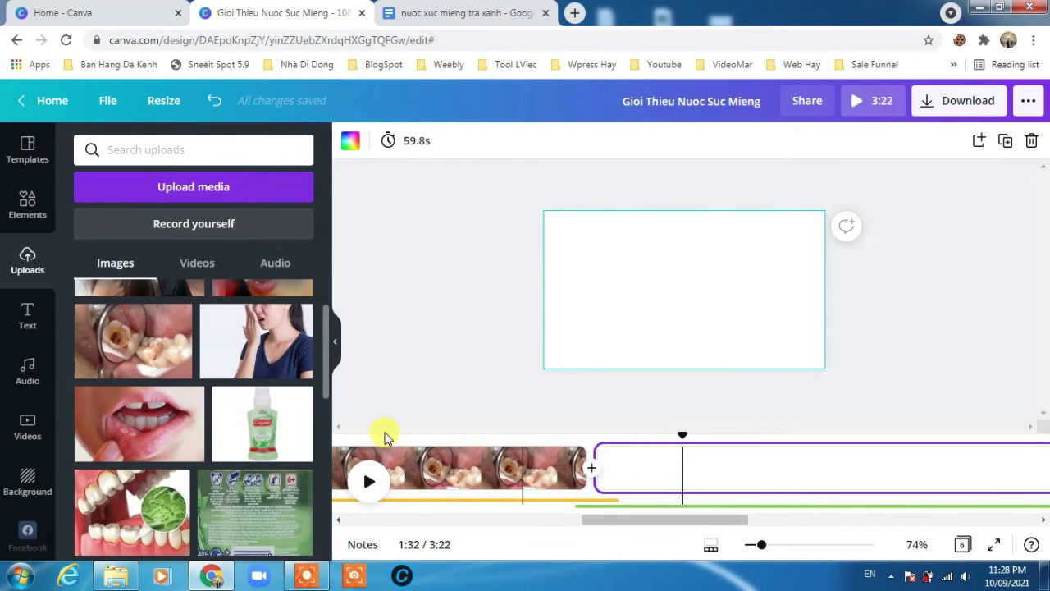
pyautogui.moveTo(157, 434); pyautogui.dragTo(616, 244)
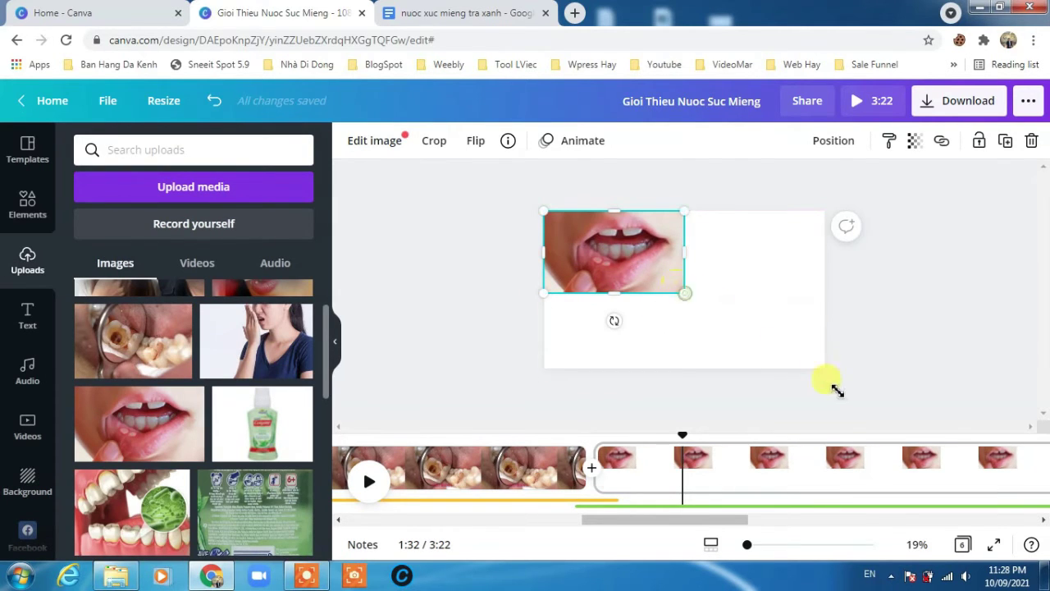
pyautogui.moveTo(835, 391); pyautogui.dragTo(825, 379)
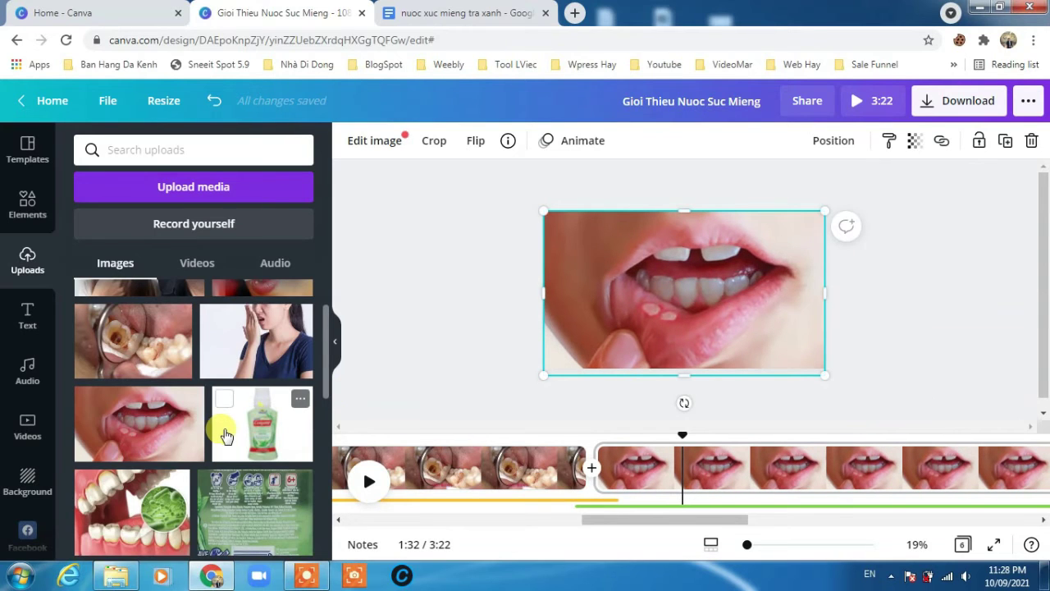
pyautogui.scroll(2, 225, 429)
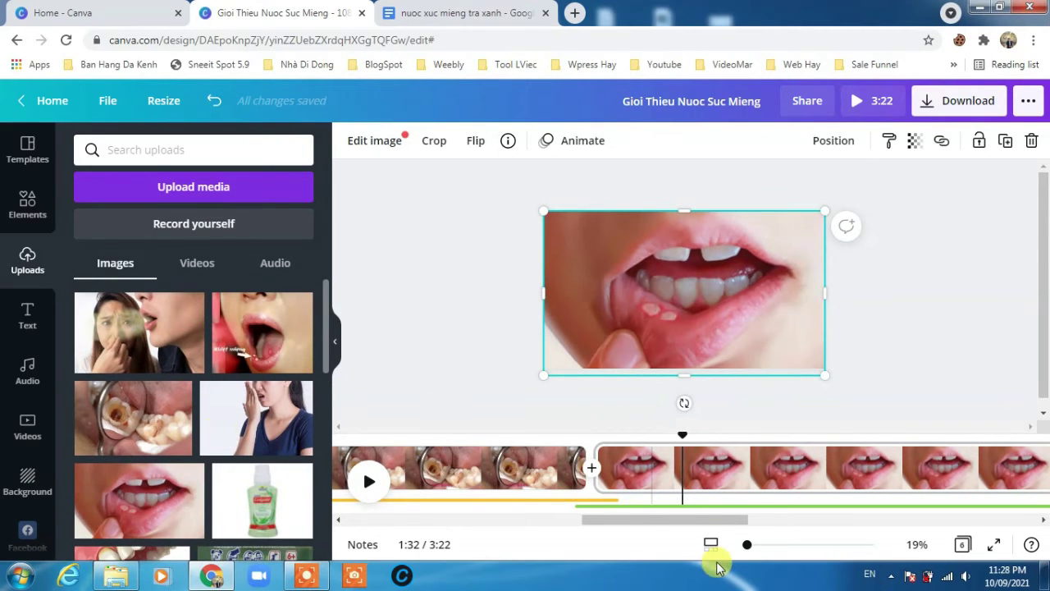
# Step: Shorten the fourth page with the lip-ulcer image to 35.5 seconds
pyautogui.moveTo(697, 528); pyautogui.dragTo(837, 529)
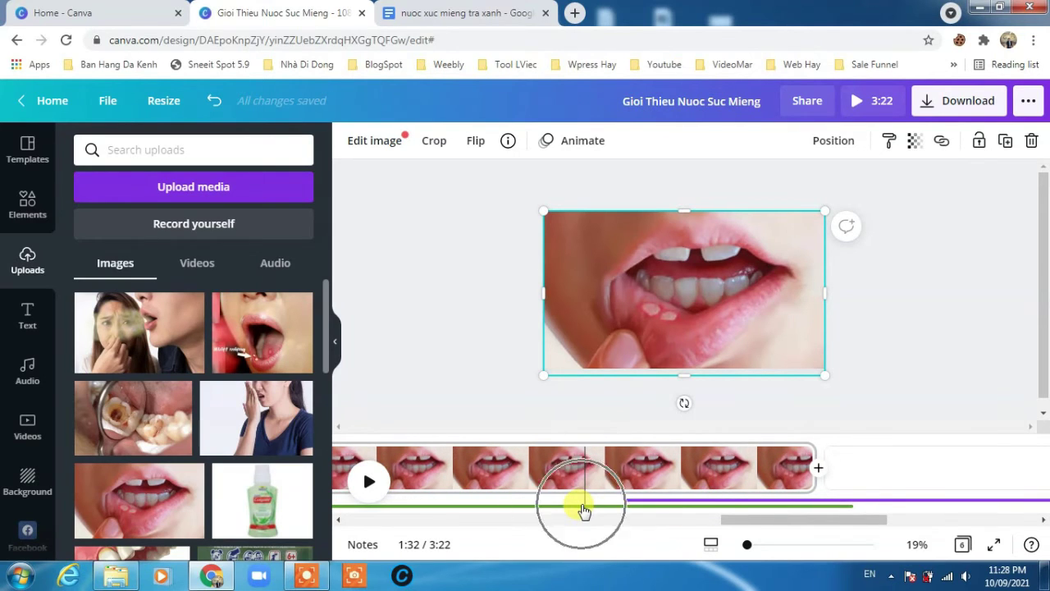
pyautogui.moveTo(812, 456); pyautogui.dragTo(481, 451)
pyautogui.moveTo(816, 530); pyautogui.dragTo(727, 520)
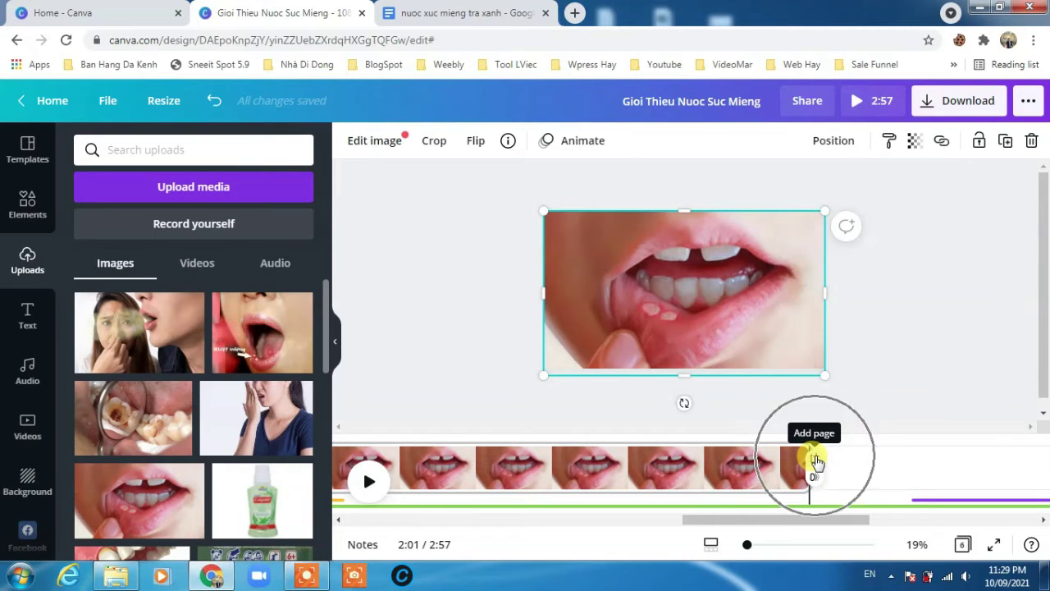
# Step: Add a blank page after the fourth page and extend its duration to 26.6 seconds to match the end of the green narration clip
pyautogui.click(817, 462)
pyautogui.moveTo(804, 522); pyautogui.dragTo(869, 521)
pyautogui.moveTo(635, 461)
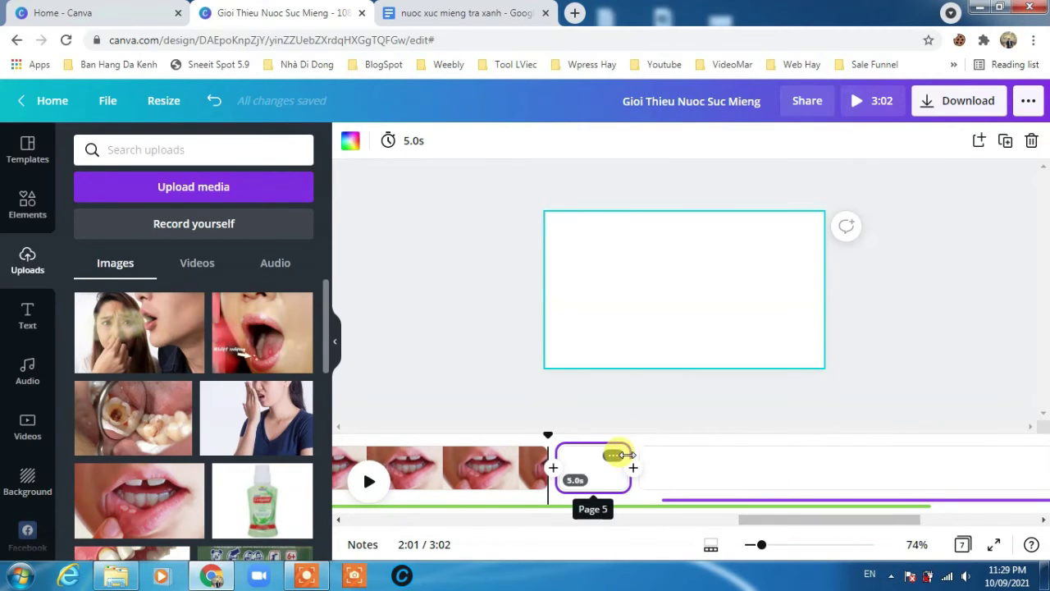
pyautogui.moveTo(630, 461); pyautogui.dragTo(926, 476)
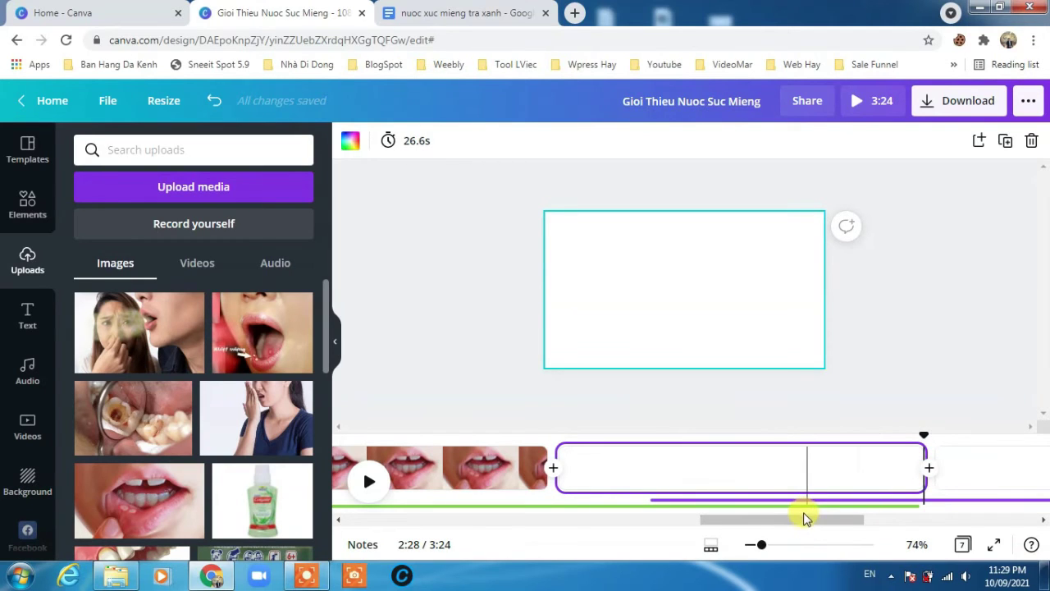
pyautogui.moveTo(805, 517); pyautogui.dragTo(846, 527)
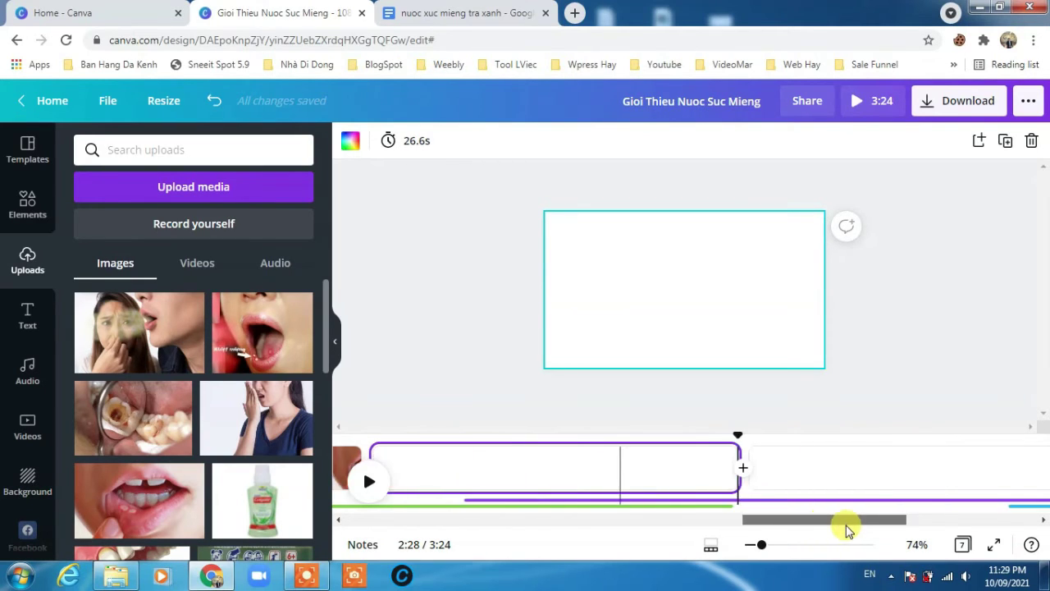
# Step: Shift the 49.3-second narration clip to start near the fifth page's end and the 10.3-second clip to start near the sixth page's end
pyautogui.click(763, 506)
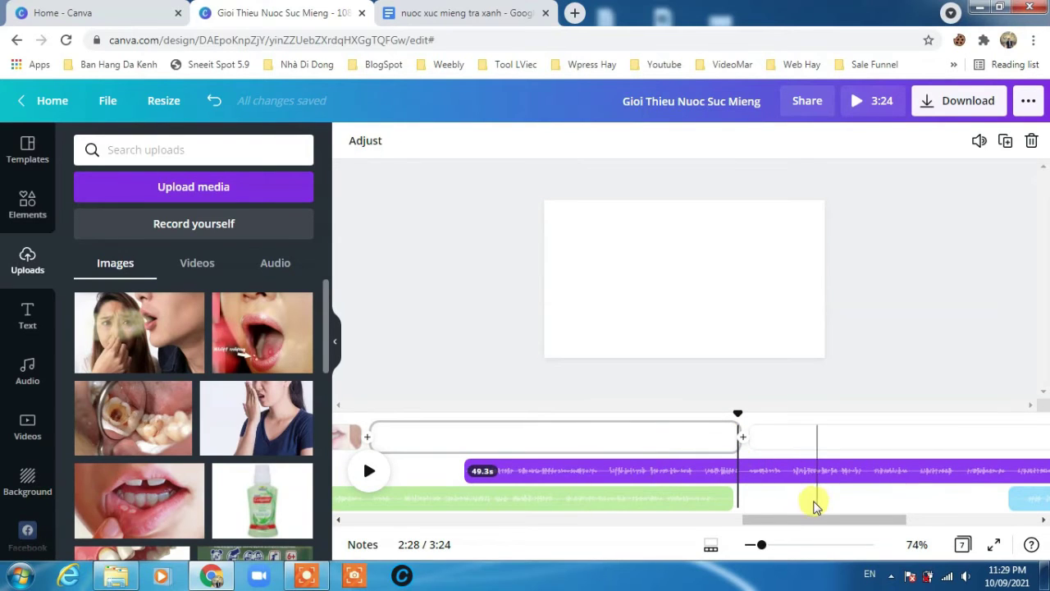
pyautogui.moveTo(801, 520); pyautogui.dragTo(748, 512)
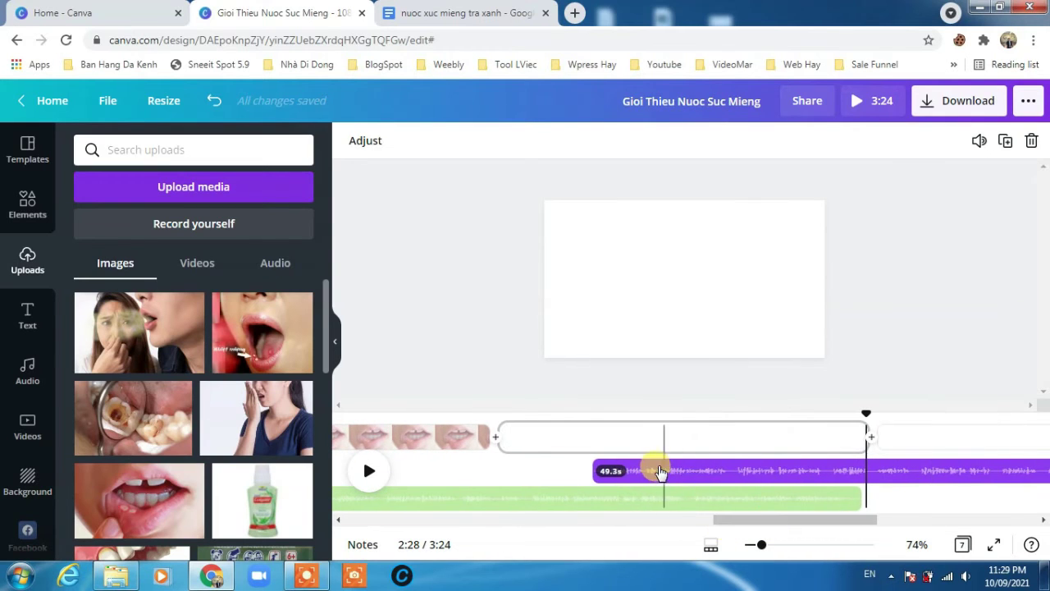
pyautogui.moveTo(661, 470); pyautogui.dragTo(899, 486)
pyautogui.moveTo(848, 520); pyautogui.dragTo(944, 501)
pyautogui.click(668, 498)
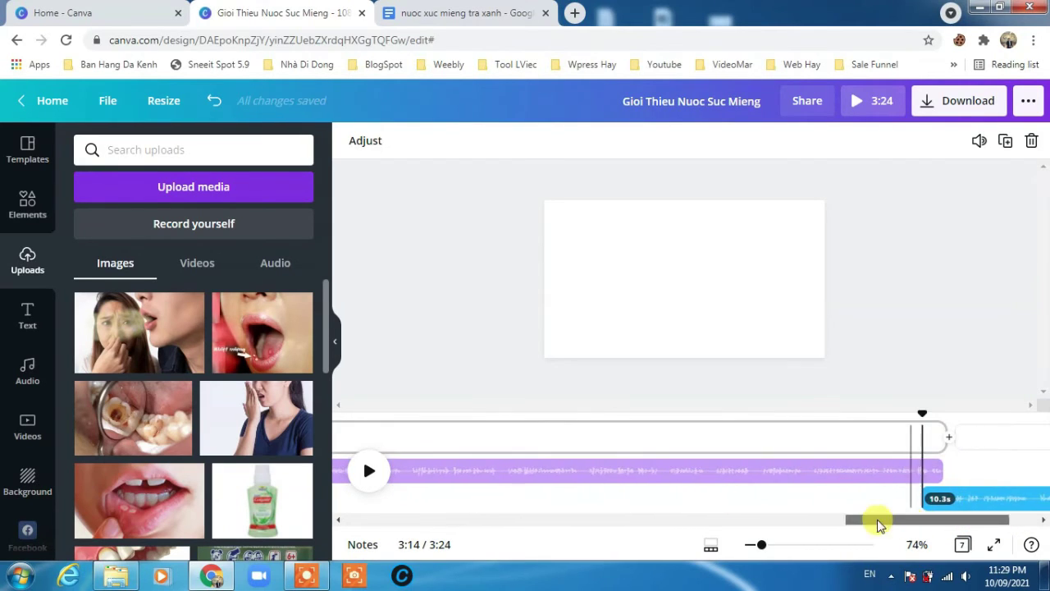
pyautogui.moveTo(880, 525); pyautogui.dragTo(763, 520)
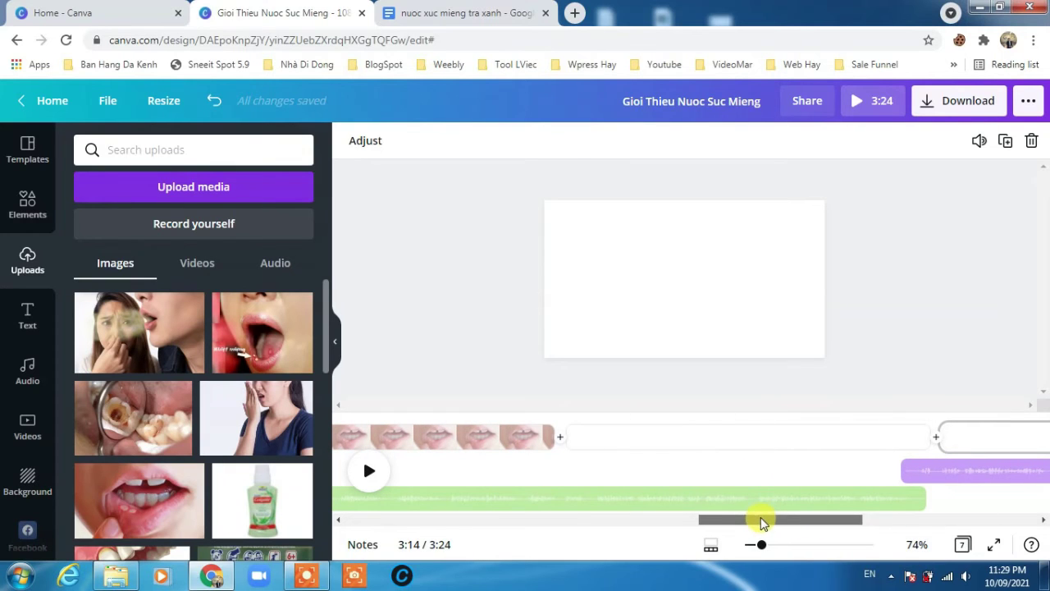
# Step: Place the uploaded "Nhiệt miệng" image on the blank fifth page, then enlarge and reposition it to fill the page
pyautogui.click(677, 439)
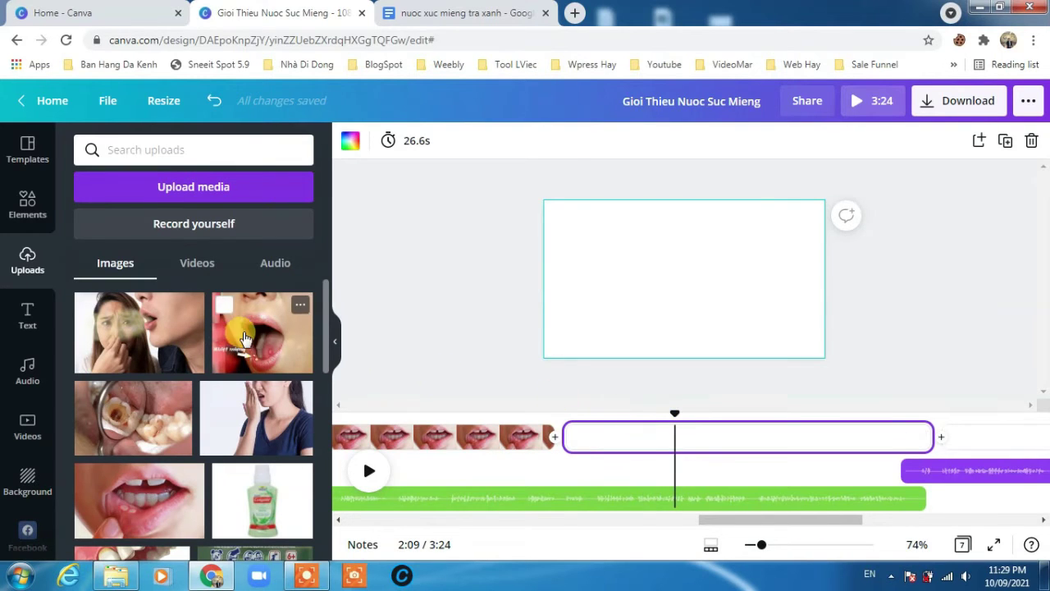
pyautogui.moveTo(240, 333); pyautogui.dragTo(653, 288)
pyautogui.moveTo(555, 362); pyautogui.dragTo(522, 387)
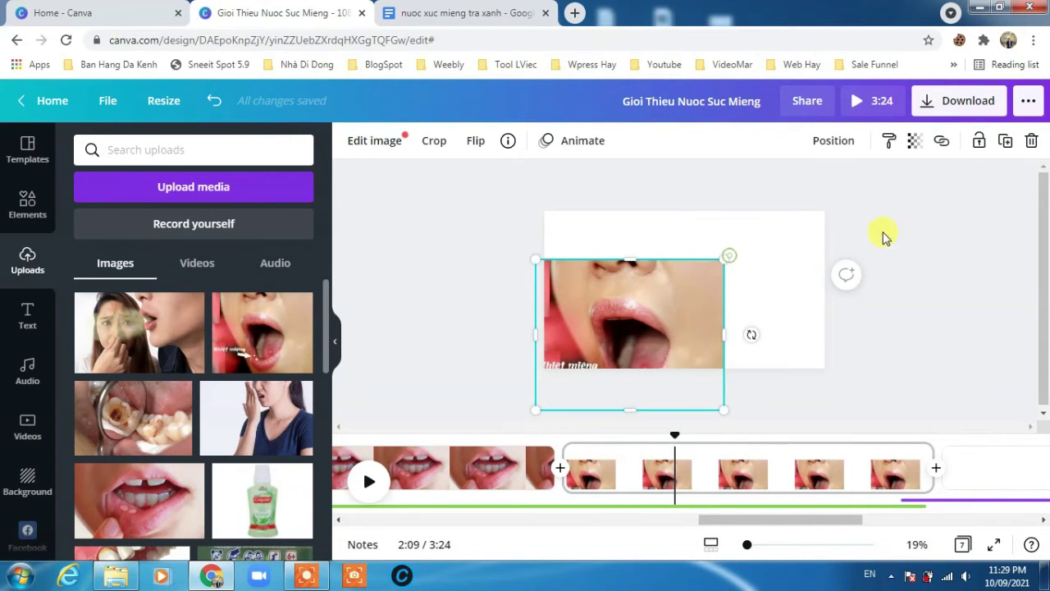
pyautogui.moveTo(724, 259); pyautogui.dragTo(886, 211)
pyautogui.moveTo(696, 312); pyautogui.dragTo(712, 284)
# Step: Apply a Circle Wipe transition between the fourth and fifth pages
pyautogui.moveTo(727, 518)
pyautogui.mouseDown()
pyautogui.moveTo(748, 531)
pyautogui.moveTo(711, 517)
pyautogui.mouseUp()
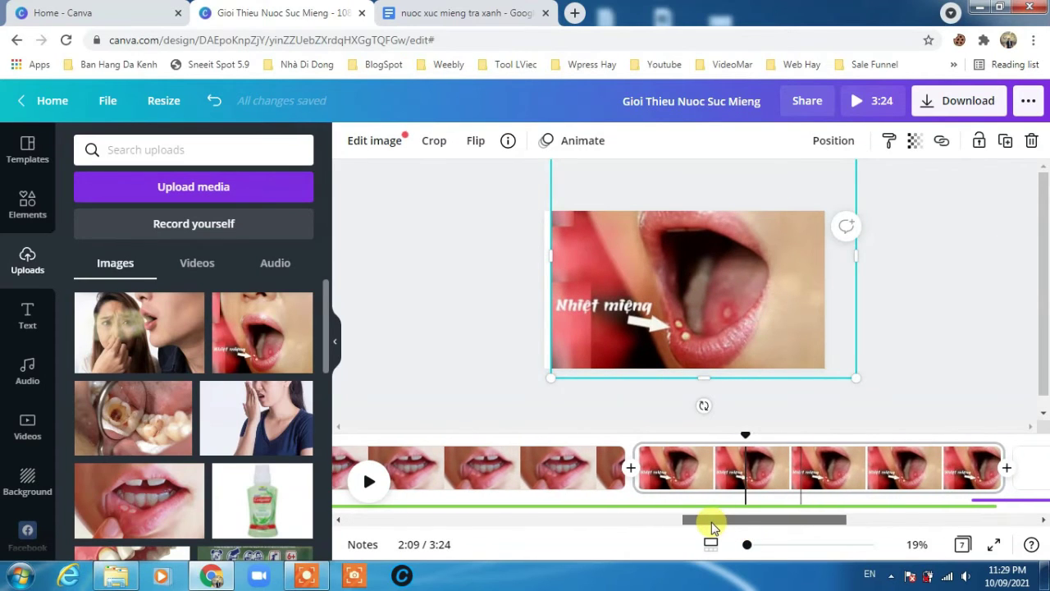
pyautogui.click(631, 480)
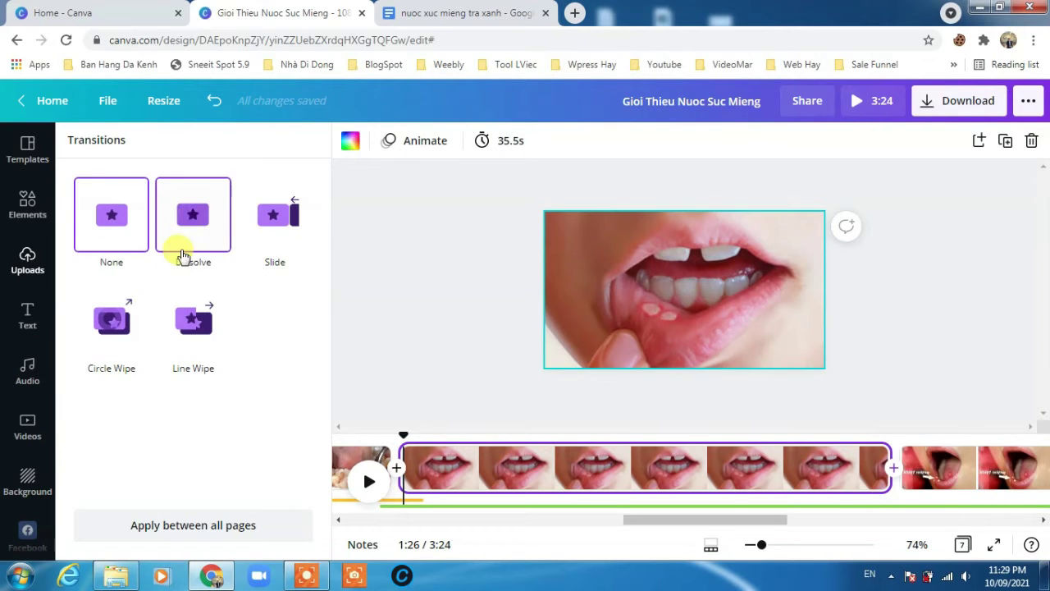
pyautogui.click(107, 335)
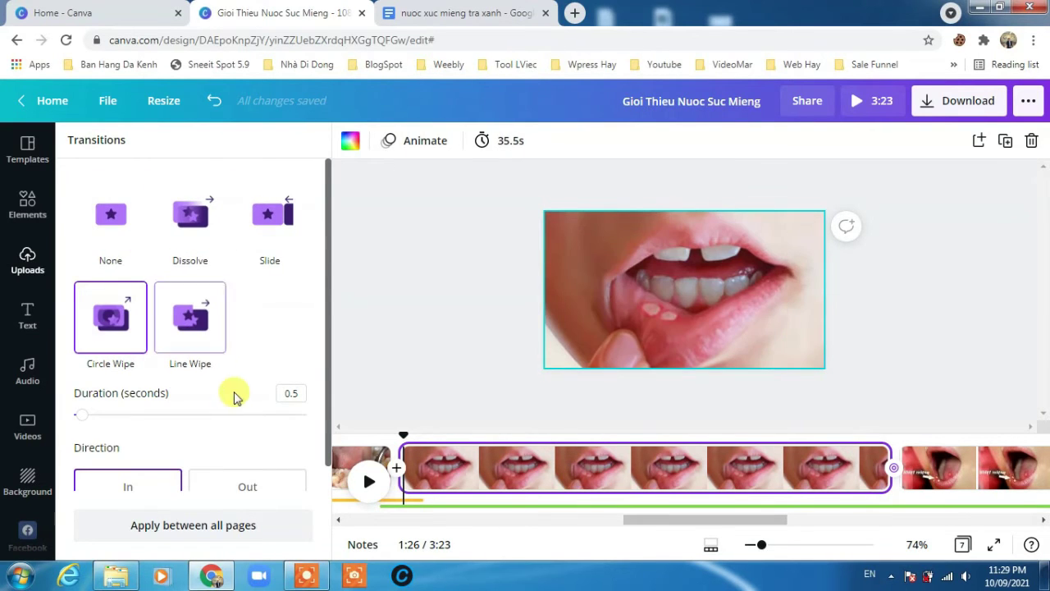
pyautogui.scroll(-1, 250, 431)
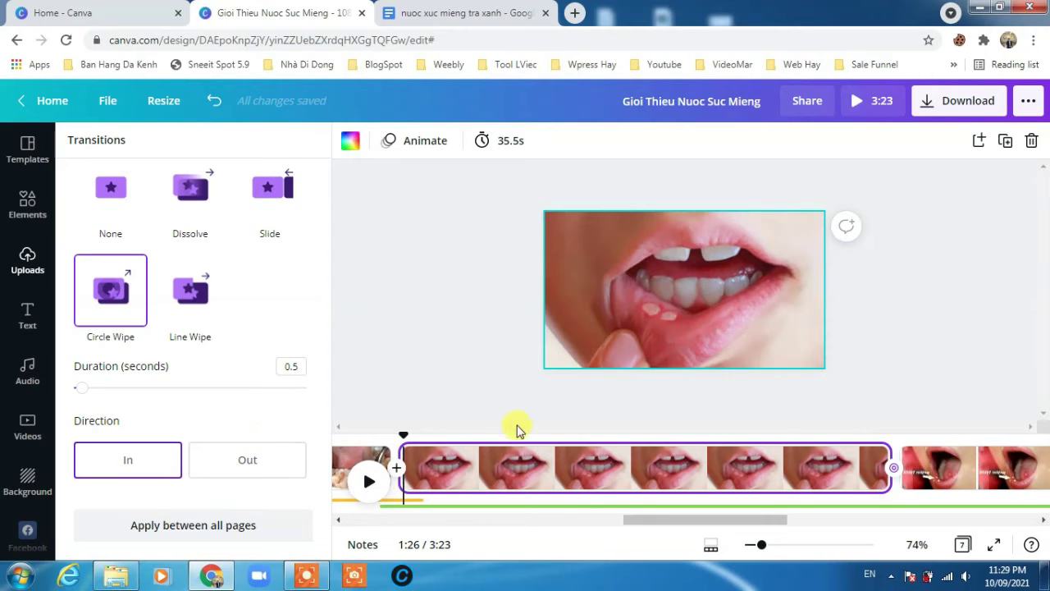
# Step: Play back the end of the third page to check the change into the fourth page
pyautogui.moveTo(642, 523); pyautogui.dragTo(576, 524)
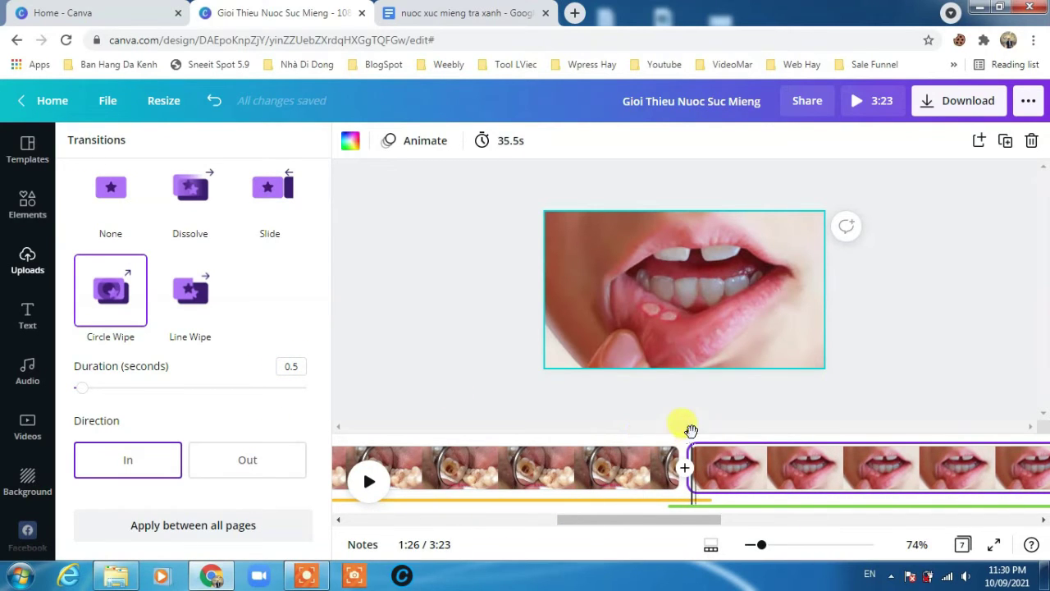
pyautogui.moveTo(687, 428); pyautogui.dragTo(624, 425)
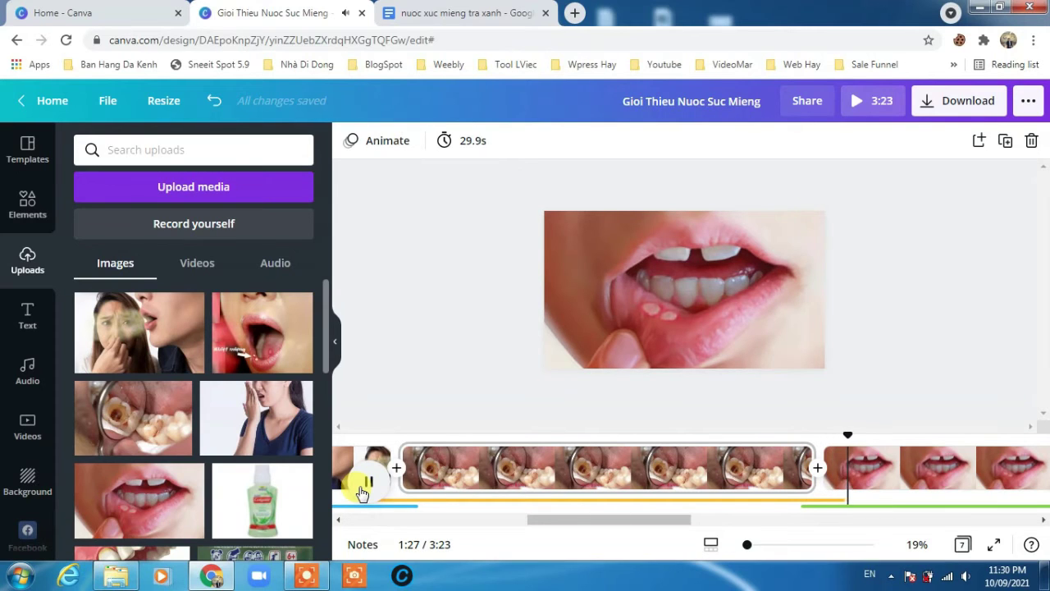
pyautogui.click(363, 490)
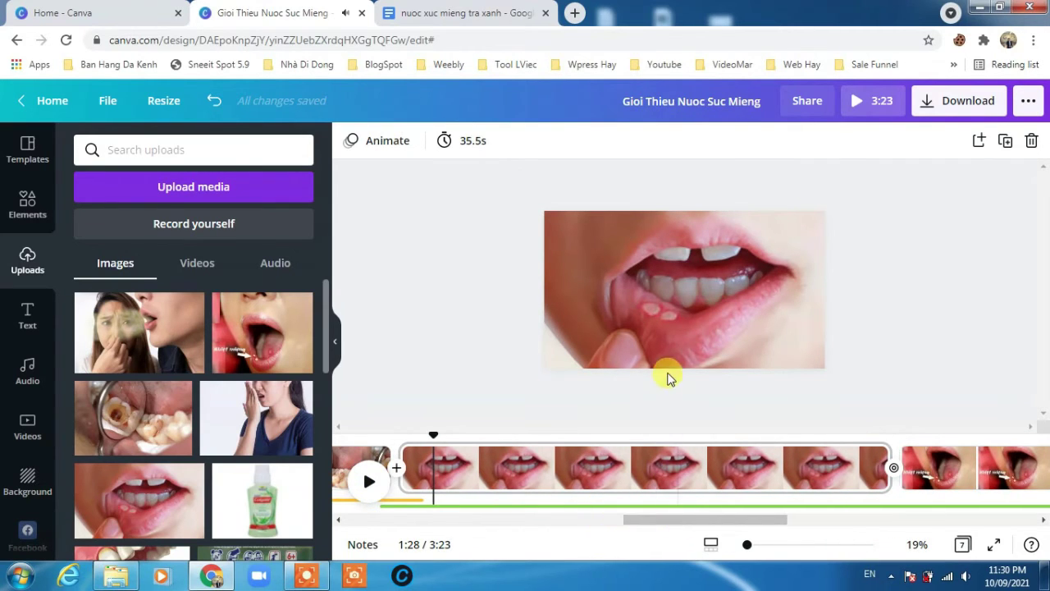
# Step: Check the last narration clip against the blank sixth page, then browse the "happy smile" graphics and photos for a suitable image
pyautogui.moveTo(692, 520); pyautogui.dragTo(886, 534)
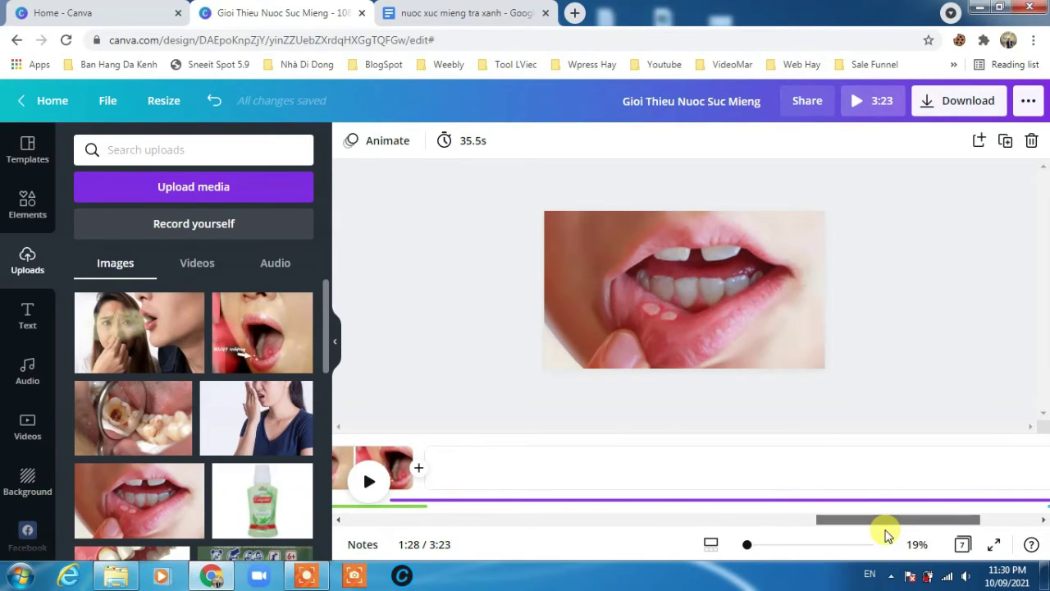
pyautogui.moveTo(886, 535); pyautogui.dragTo(976, 511)
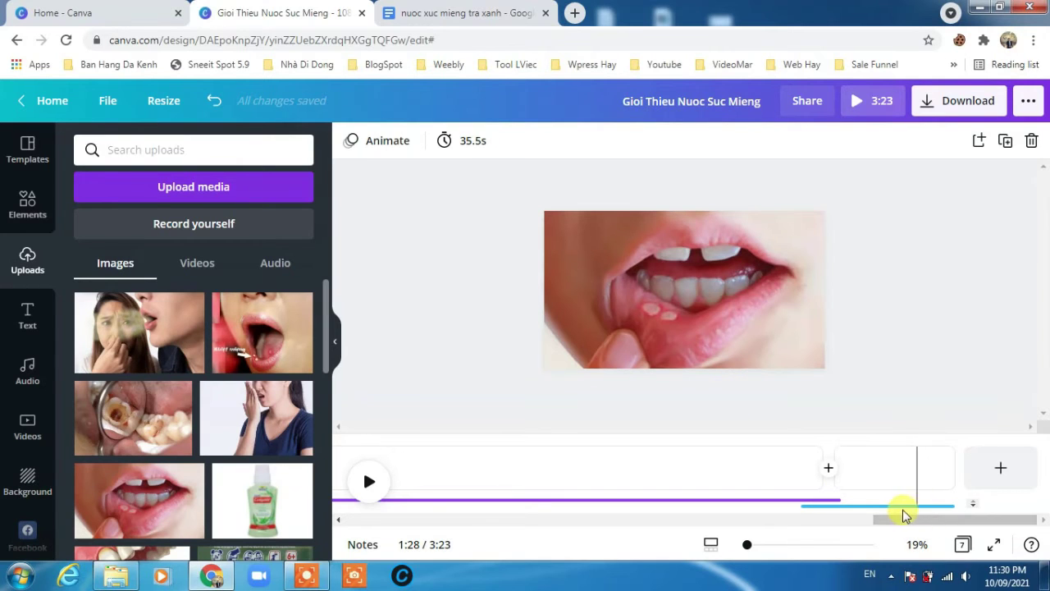
pyautogui.click(873, 504)
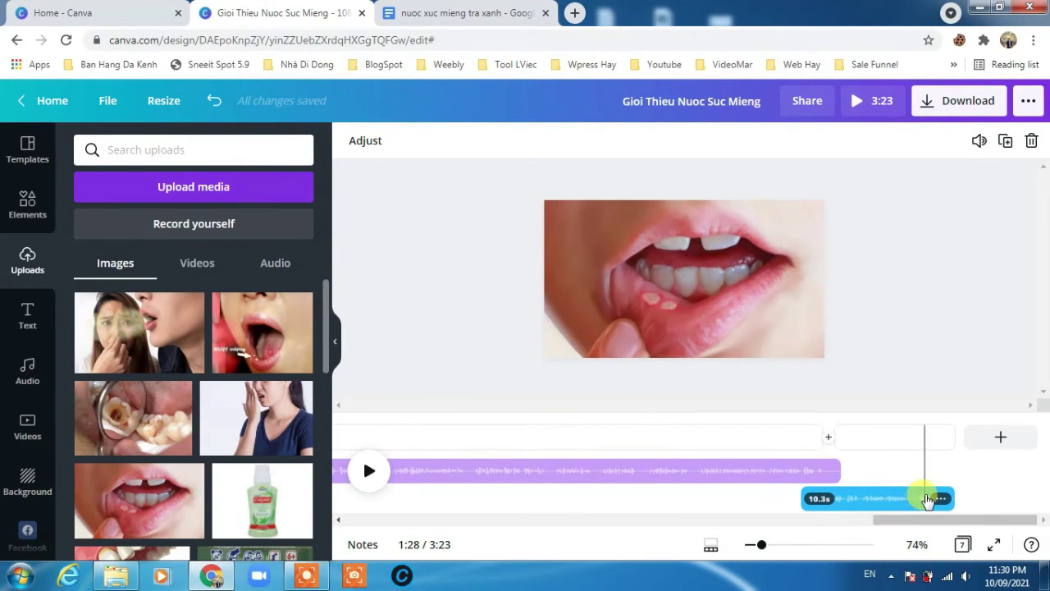
pyautogui.click(867, 497)
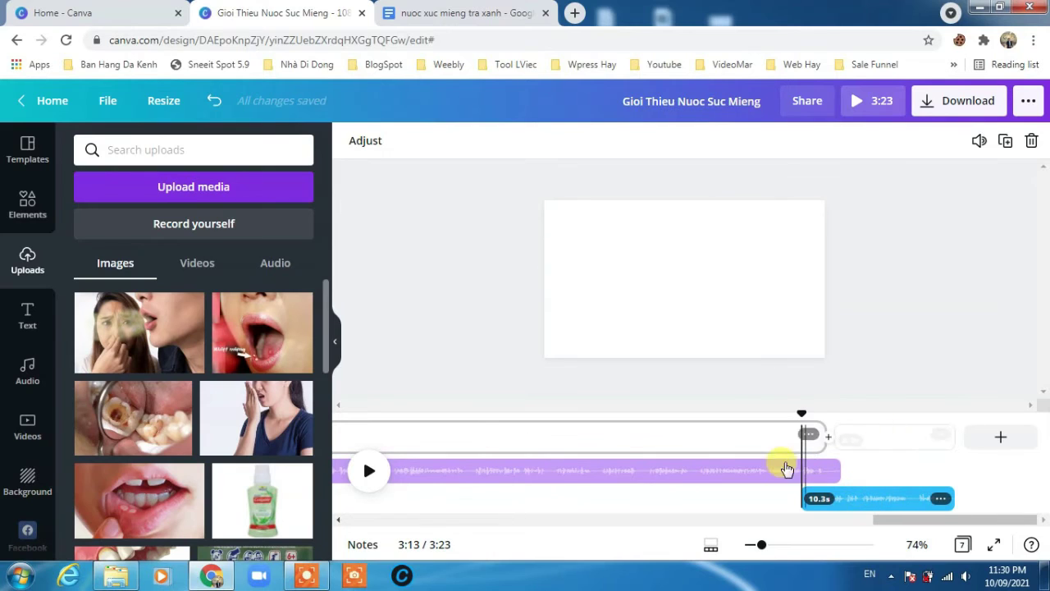
pyautogui.click(639, 261)
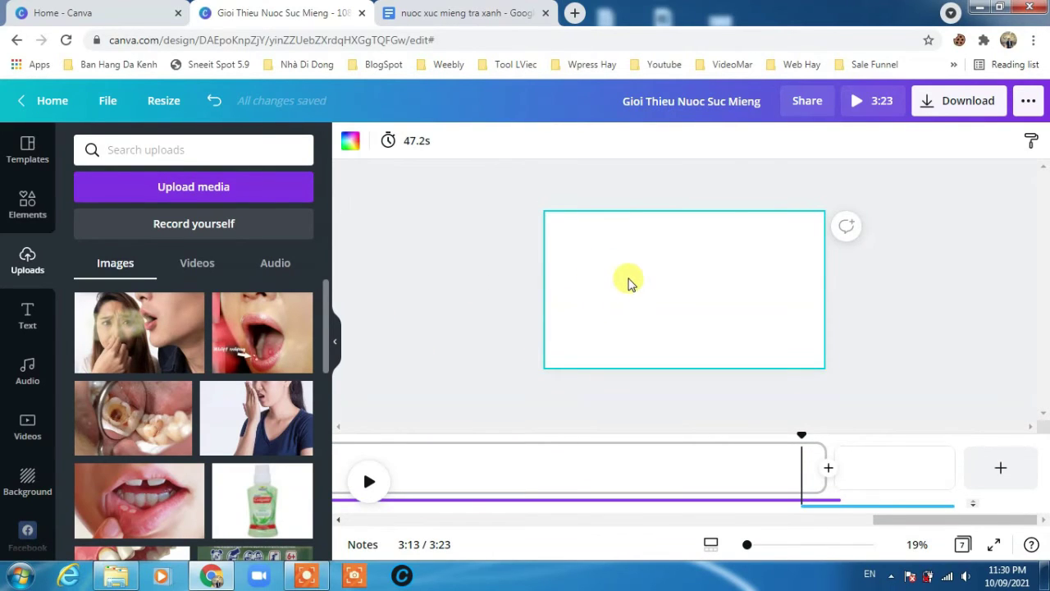
pyautogui.click(28, 312)
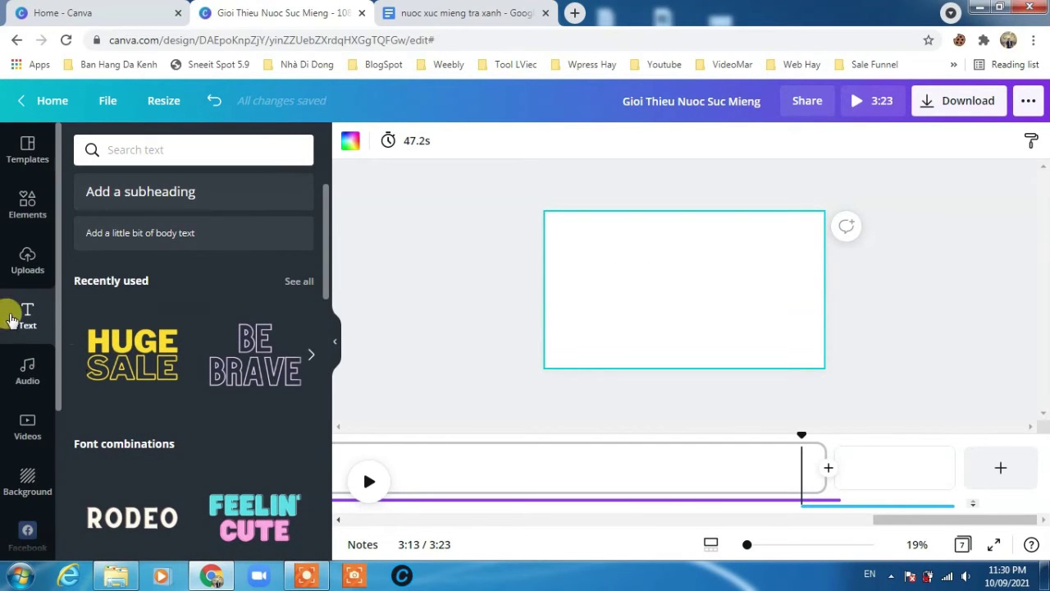
pyautogui.click(27, 203)
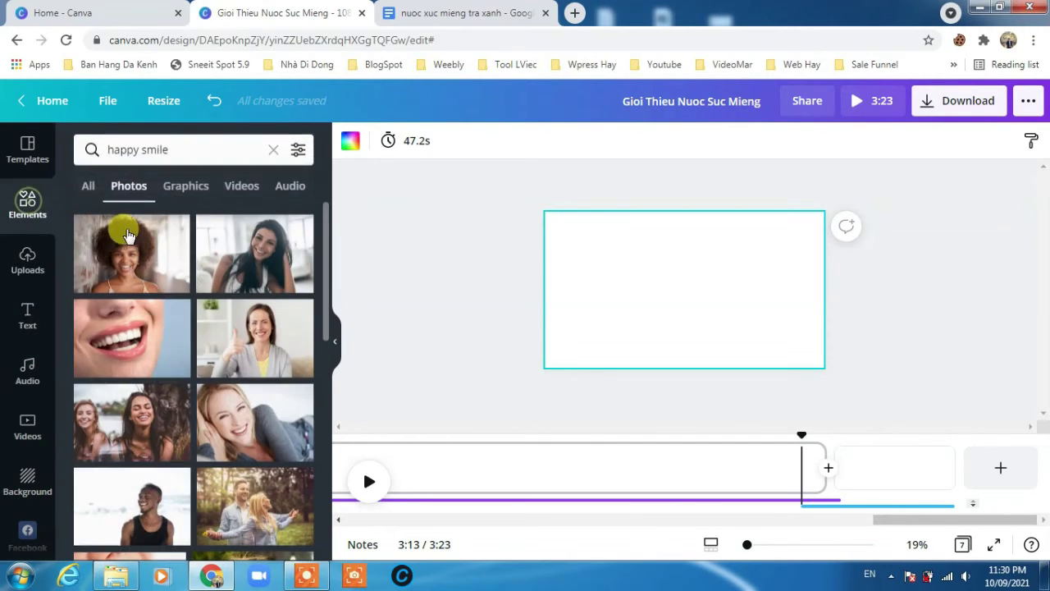
pyautogui.click(172, 184)
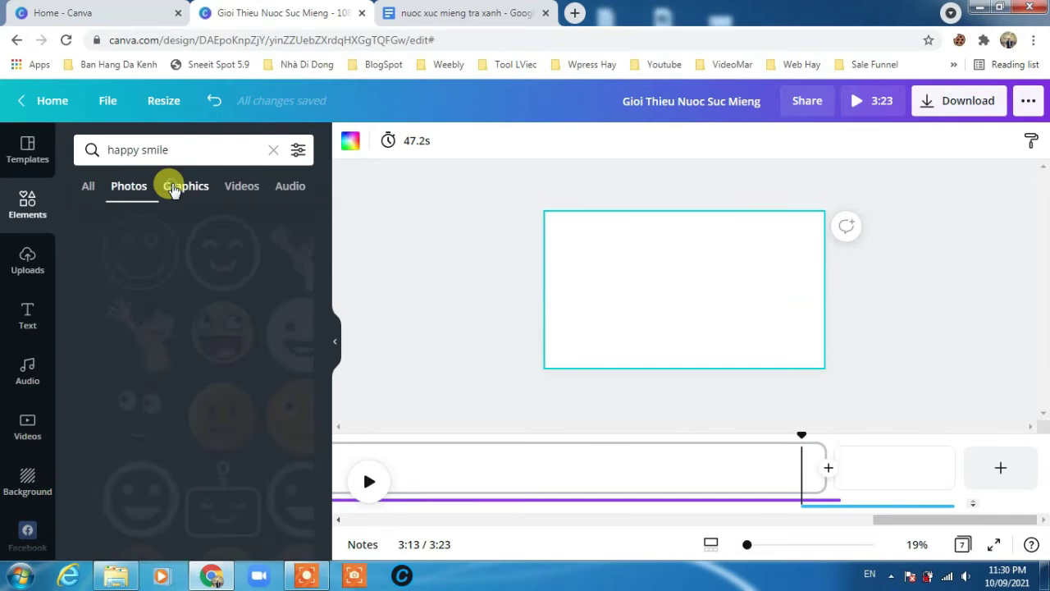
pyautogui.click(129, 188)
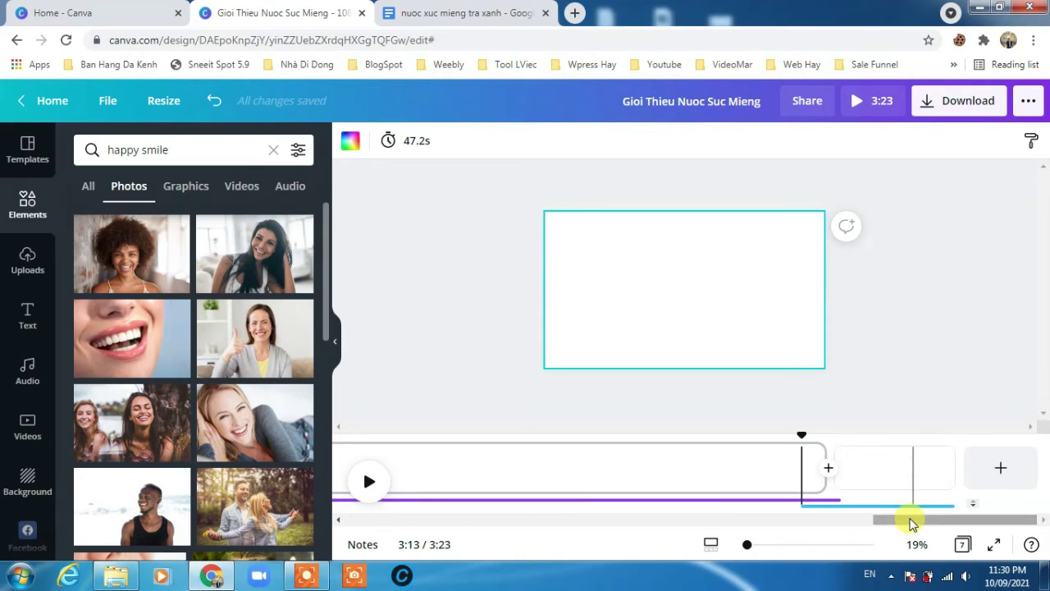
# Step: Browse more "happy smile" photos for the sixth page, comparing them with the images on the earlier timeline pages
pyautogui.moveTo(909, 520); pyautogui.dragTo(509, 534)
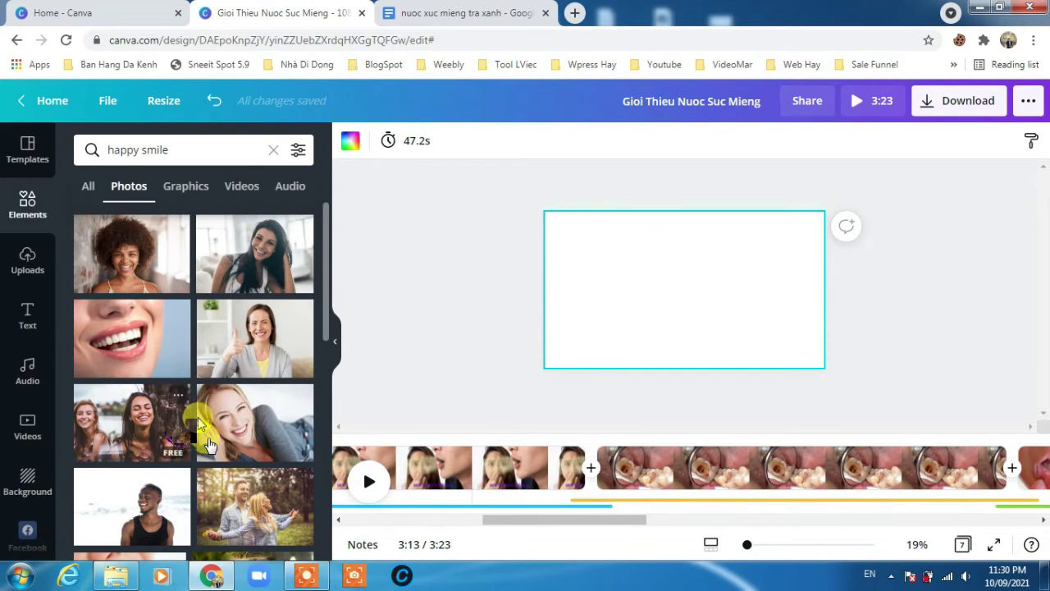
pyautogui.scroll(-3, 257, 395)
pyautogui.scroll(-1, 256, 395)
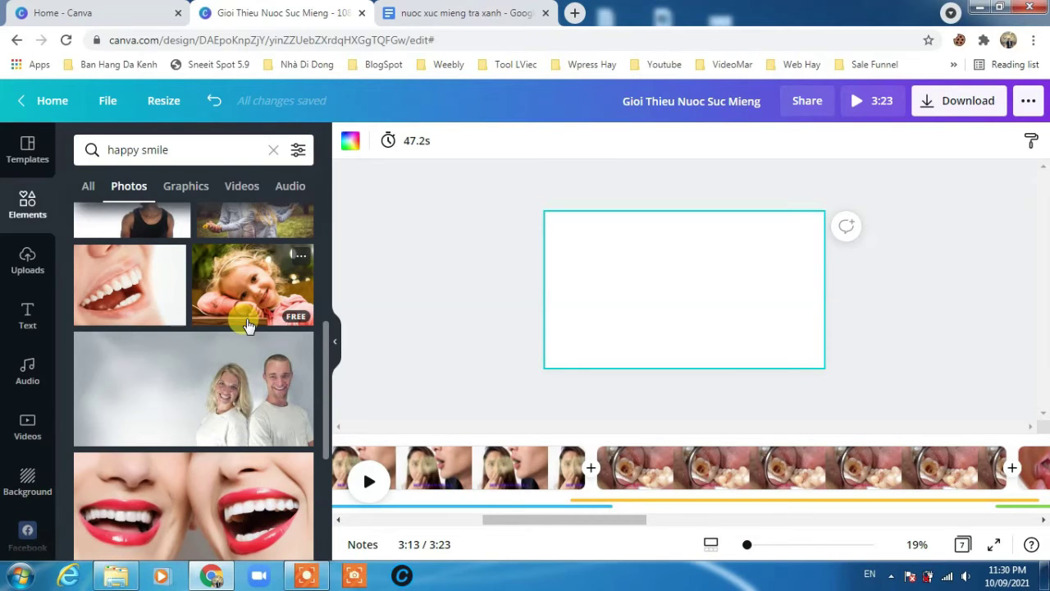
pyautogui.moveTo(571, 518); pyautogui.dragTo(927, 525)
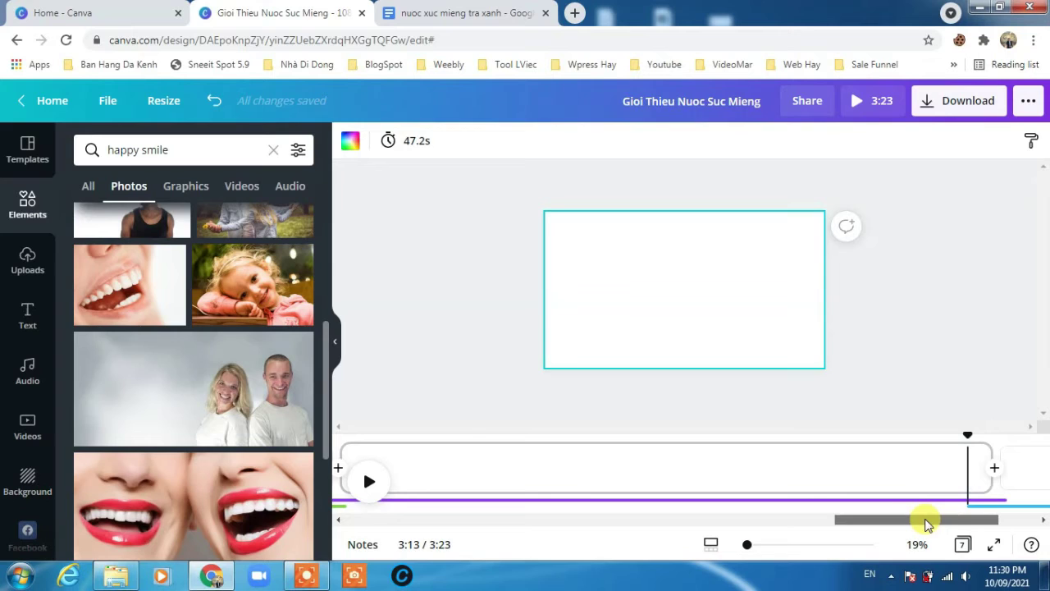
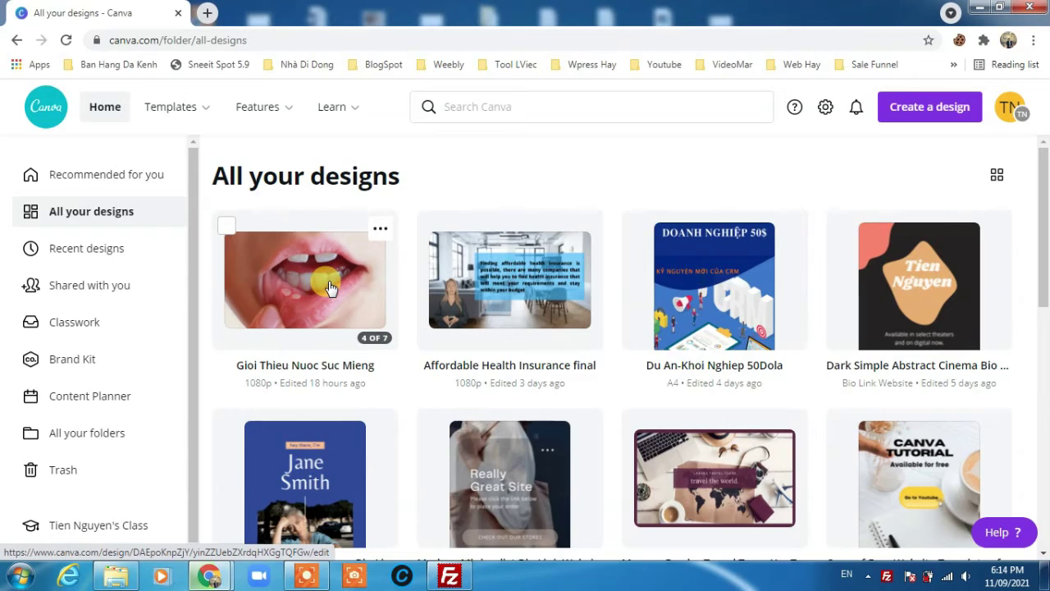
# Step: Open the "Gioi Thieu Nuoc Suc Mieng" design and download all seven pages as an MP4 Video
pyautogui.click(329, 286)
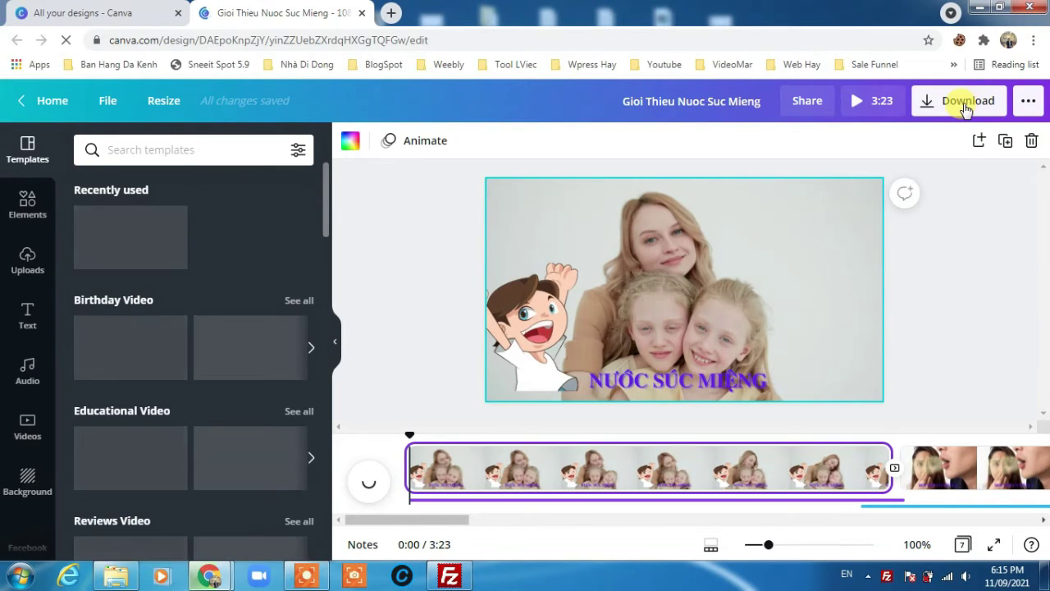
pyautogui.click(965, 109)
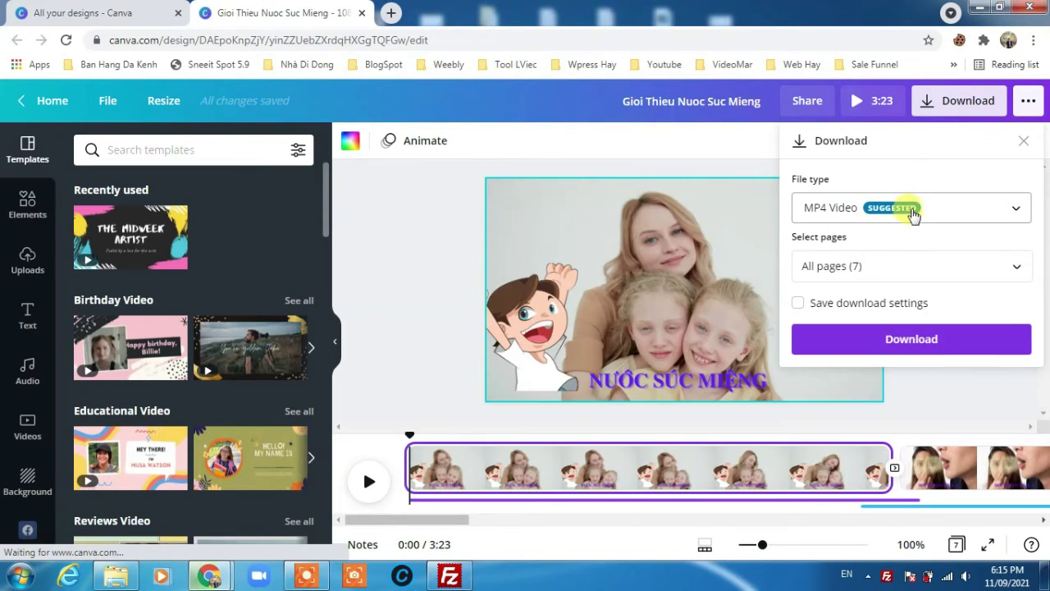
pyautogui.click(913, 213)
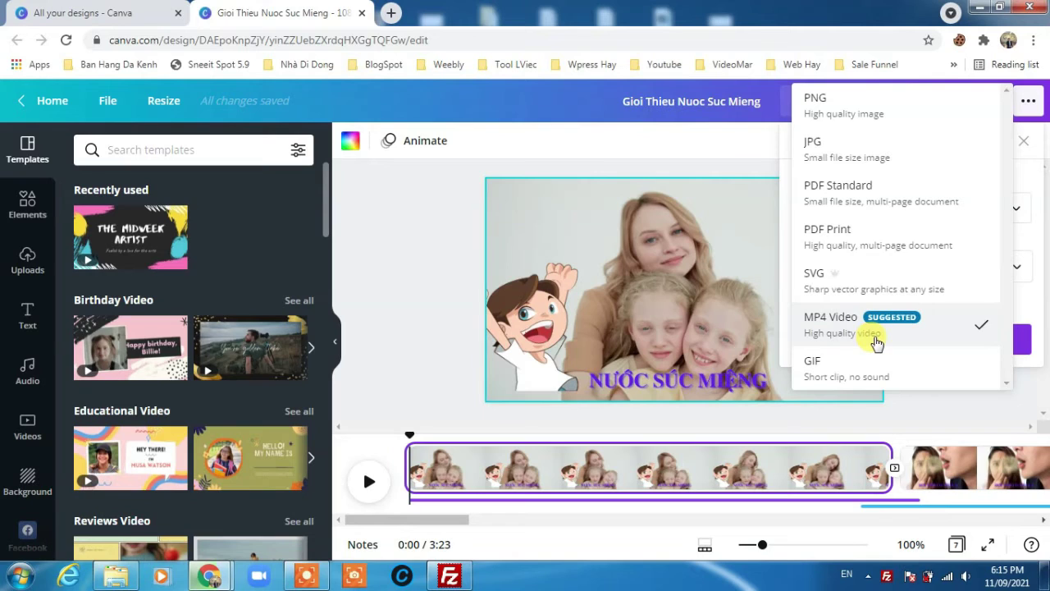
pyautogui.click(726, 141)
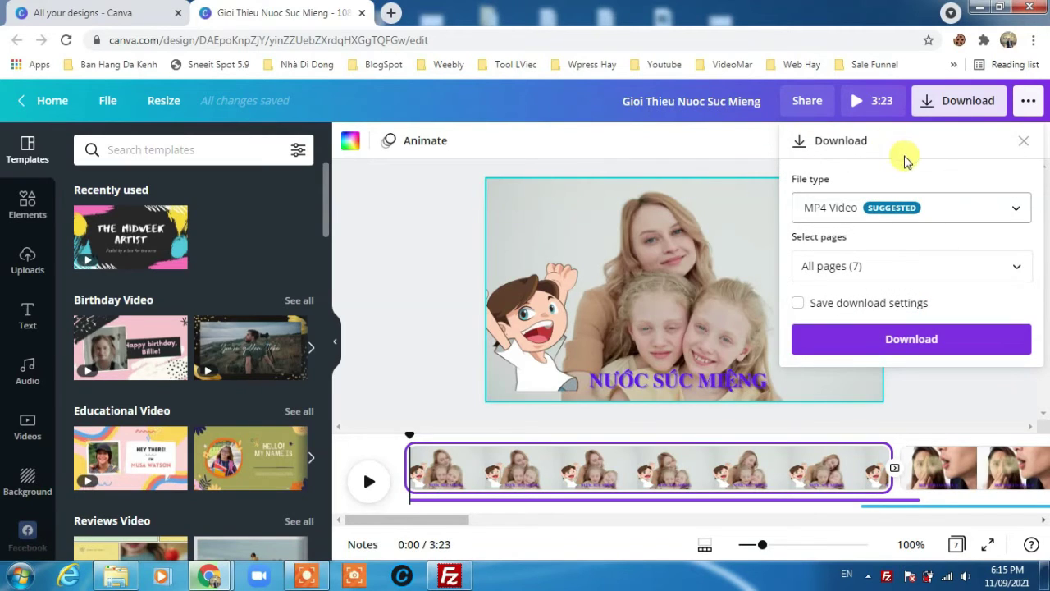
pyautogui.click(898, 265)
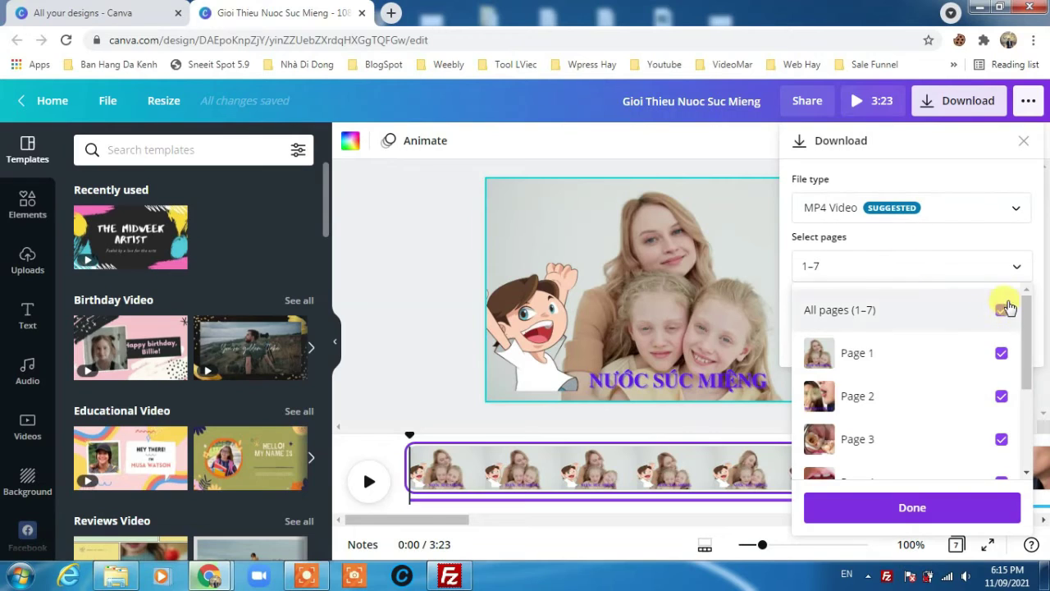
pyautogui.click(939, 512)
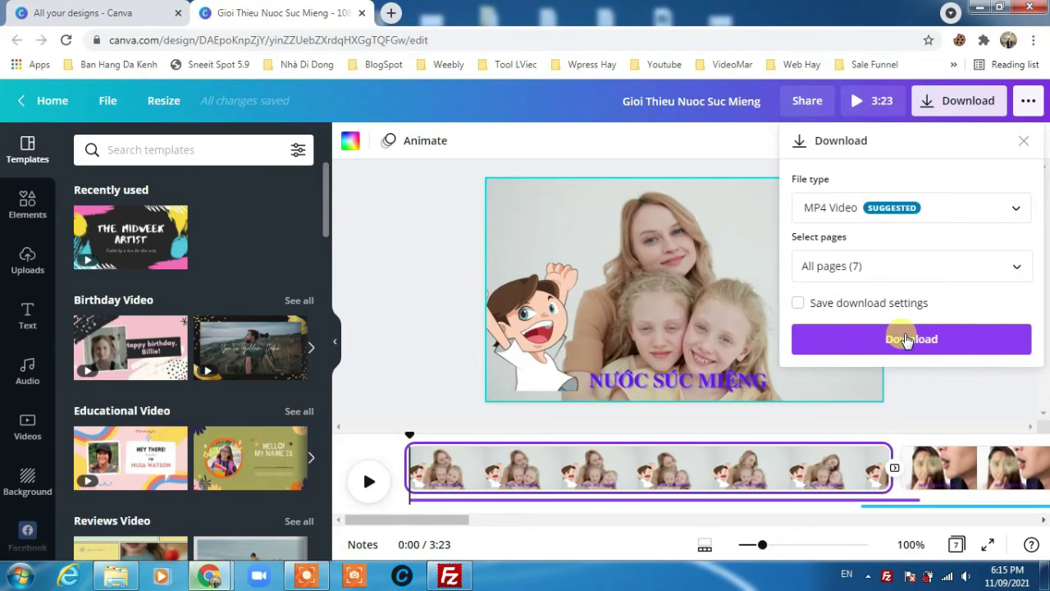
pyautogui.click(894, 217)
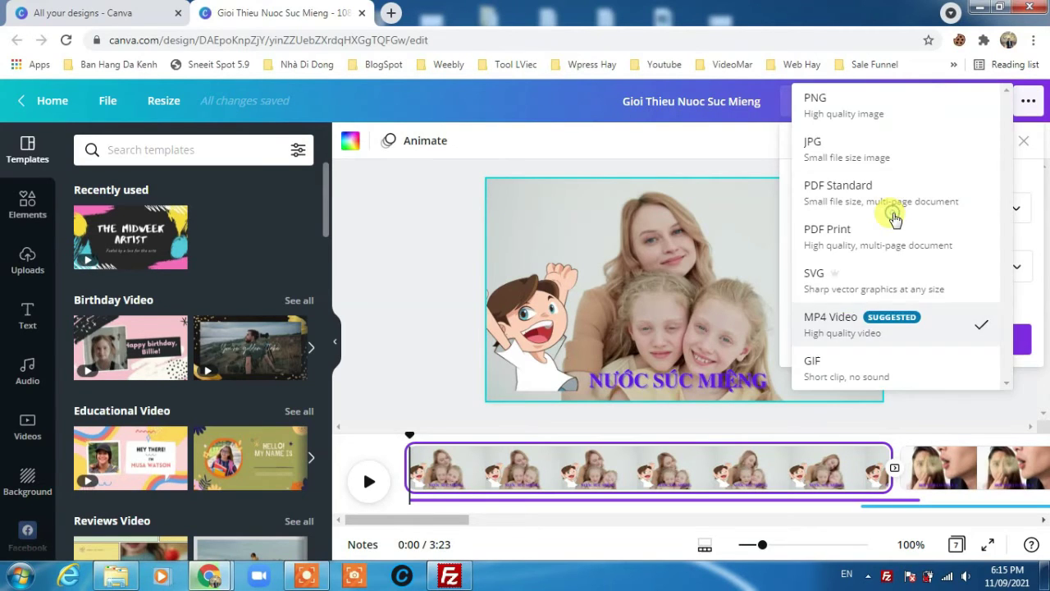
pyautogui.click(873, 325)
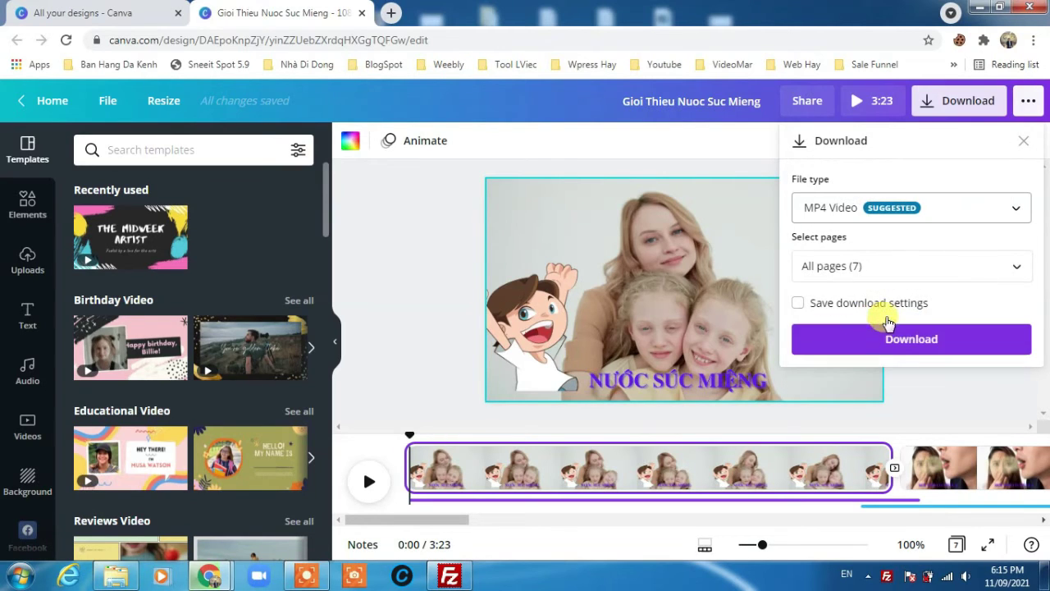
pyautogui.click(910, 340)
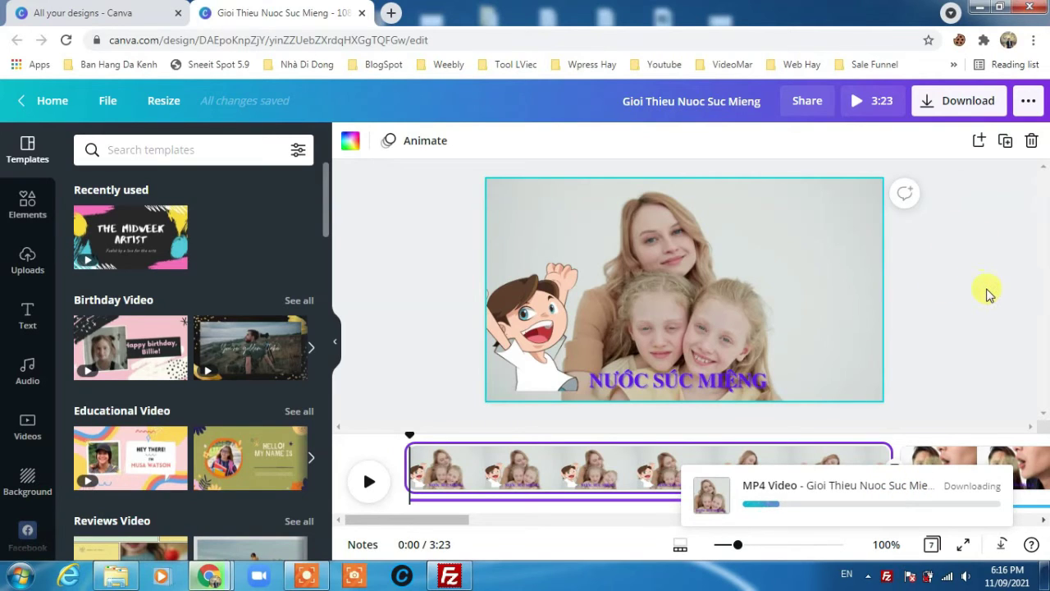
pyautogui.click(699, 93)
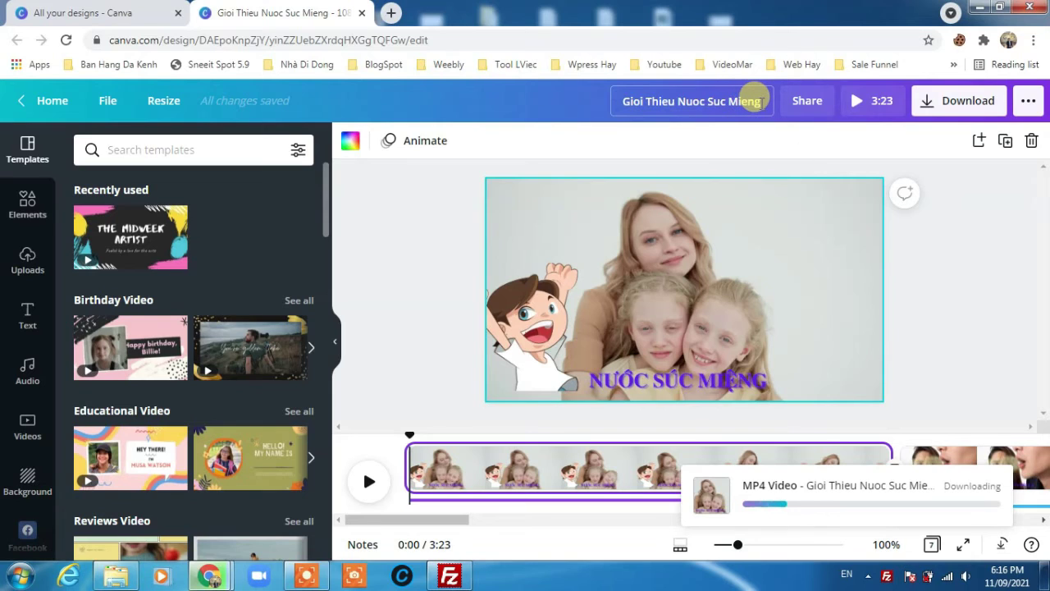
pyautogui.click(756, 101)
pyautogui.click(756, 101)
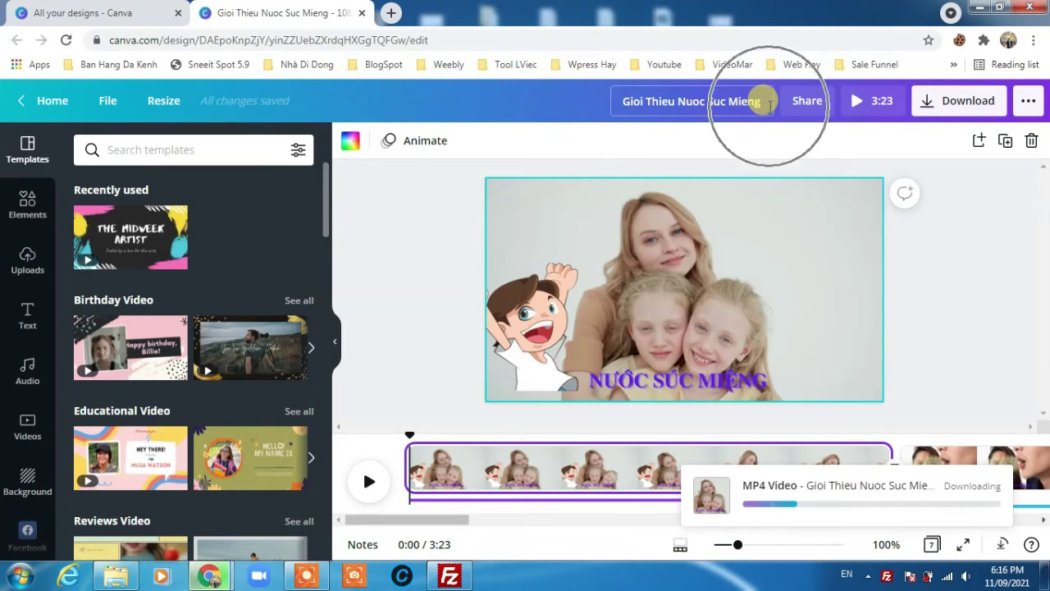
pyautogui.moveTo(911, 492)
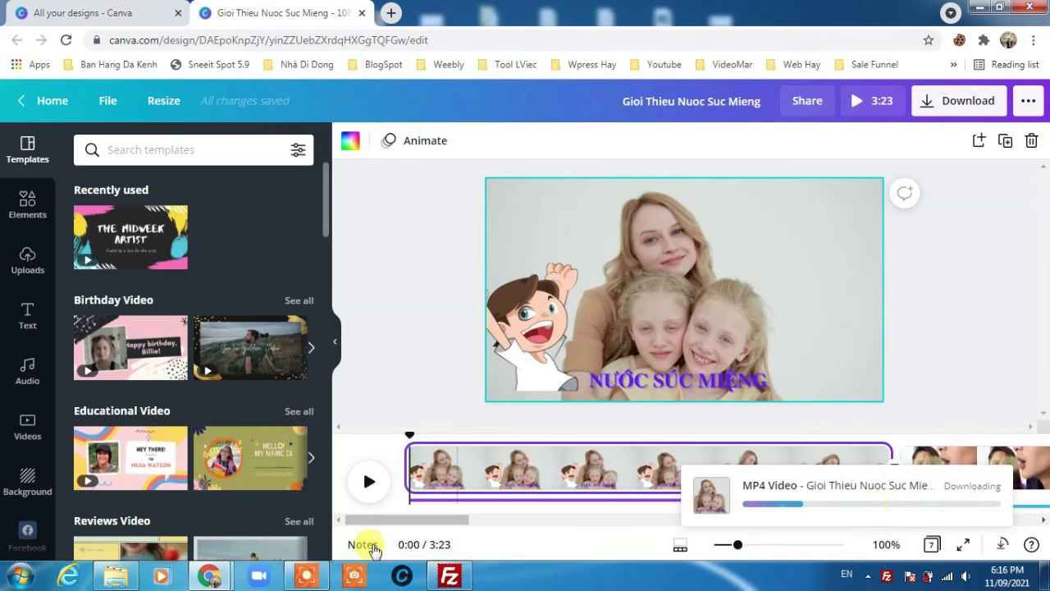
pyautogui.click(306, 575)
pyautogui.click(546, 552)
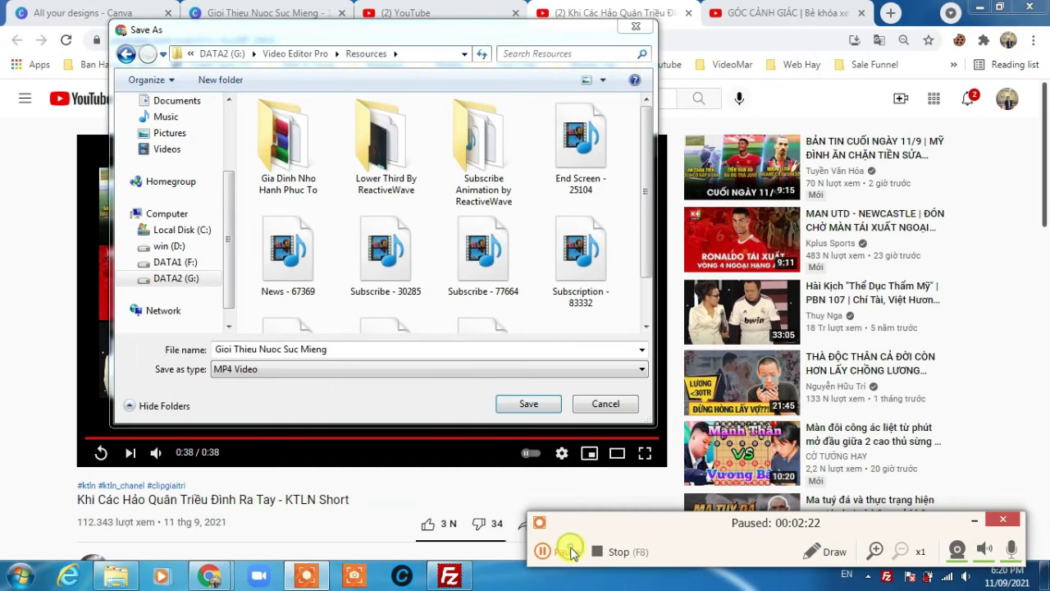
pyautogui.click(546, 552)
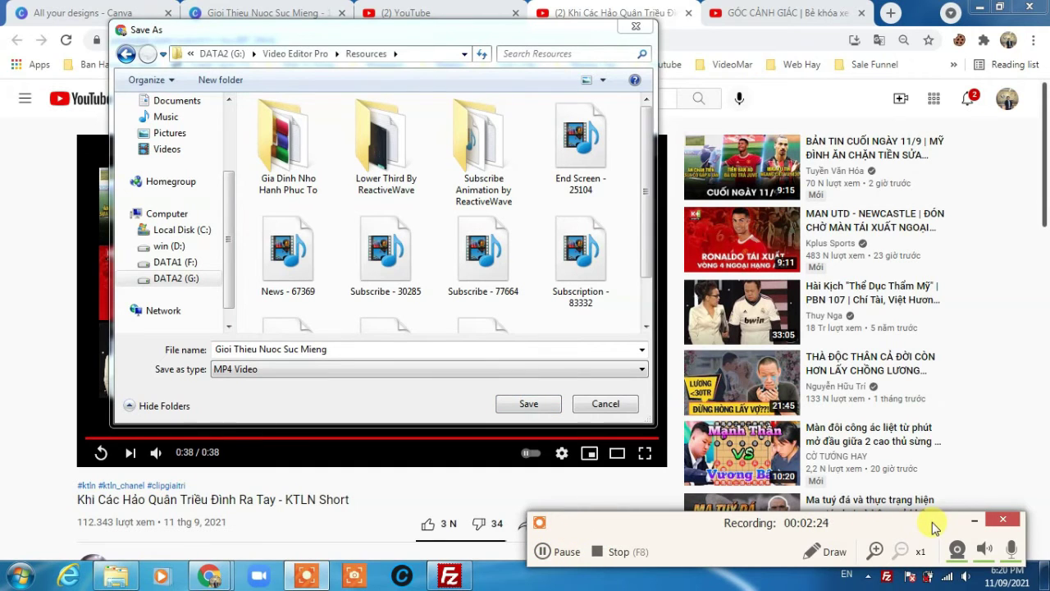
pyautogui.click(973, 521)
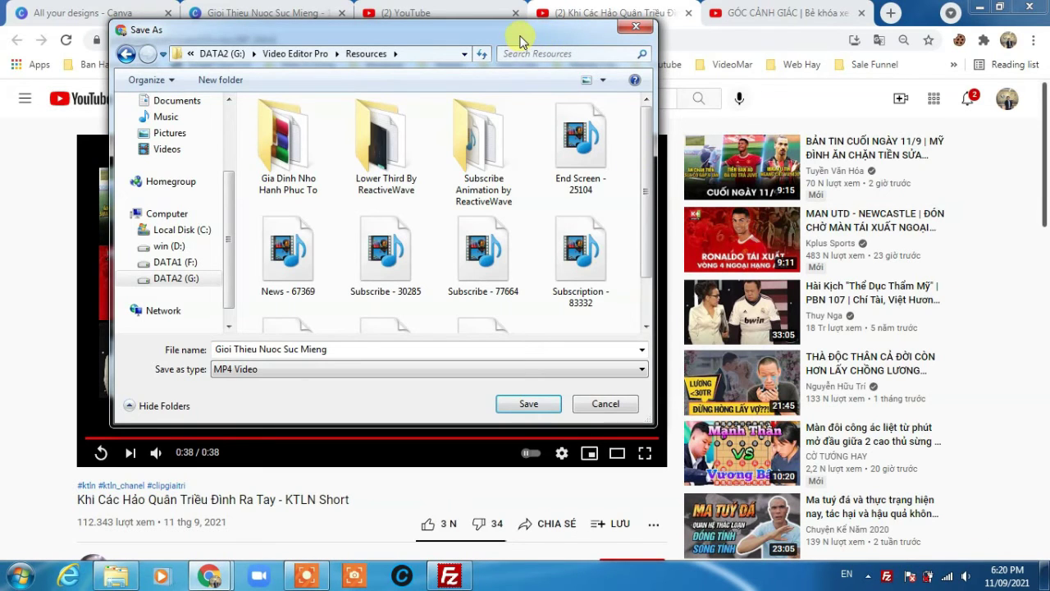
# Step: Save the exported MP4 in the Resources folder as "Gioi Thieu Nuoc Suc Mieng Colegate FreshTea Tra Xanh"
pyautogui.moveTo(519, 41)
pyautogui.mouseDown()
pyautogui.moveTo(526, 46)
pyautogui.moveTo(500, 52)
pyautogui.moveTo(521, 53)
pyautogui.mouseUp()
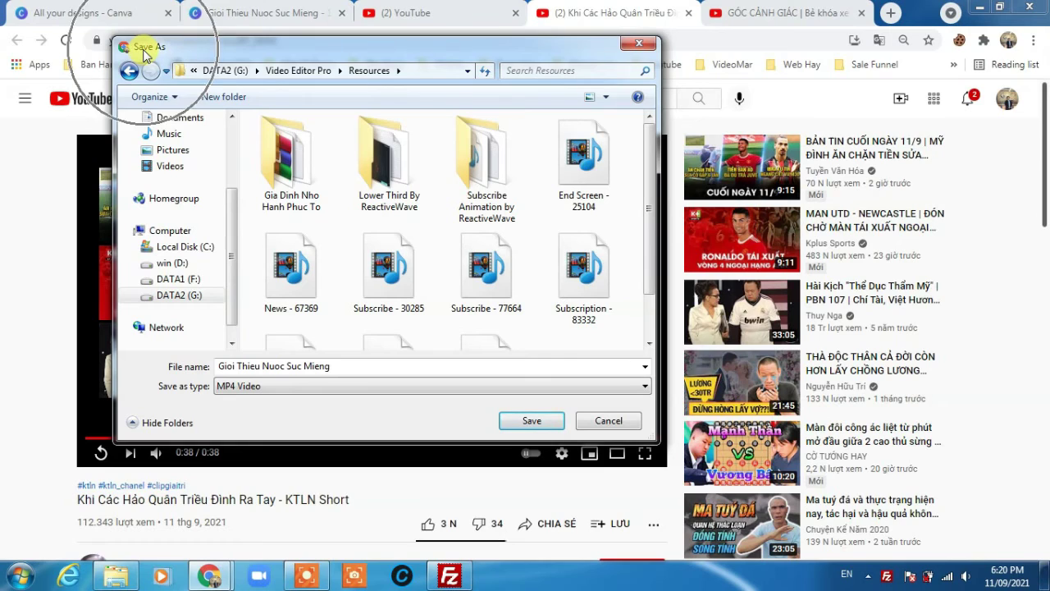
pyautogui.tripleClick(345, 367)
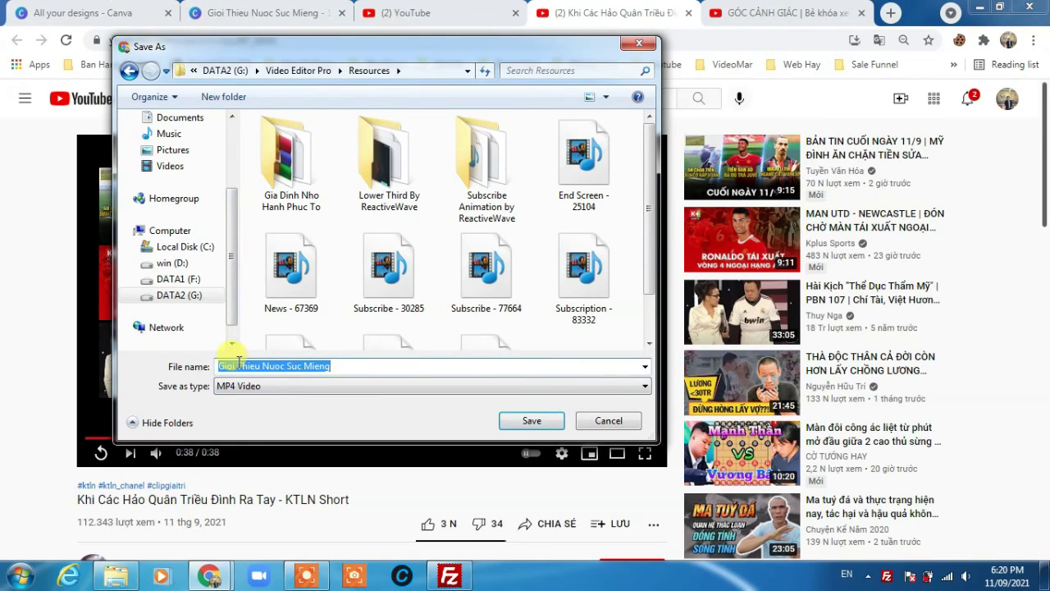
pyautogui.click(397, 365)
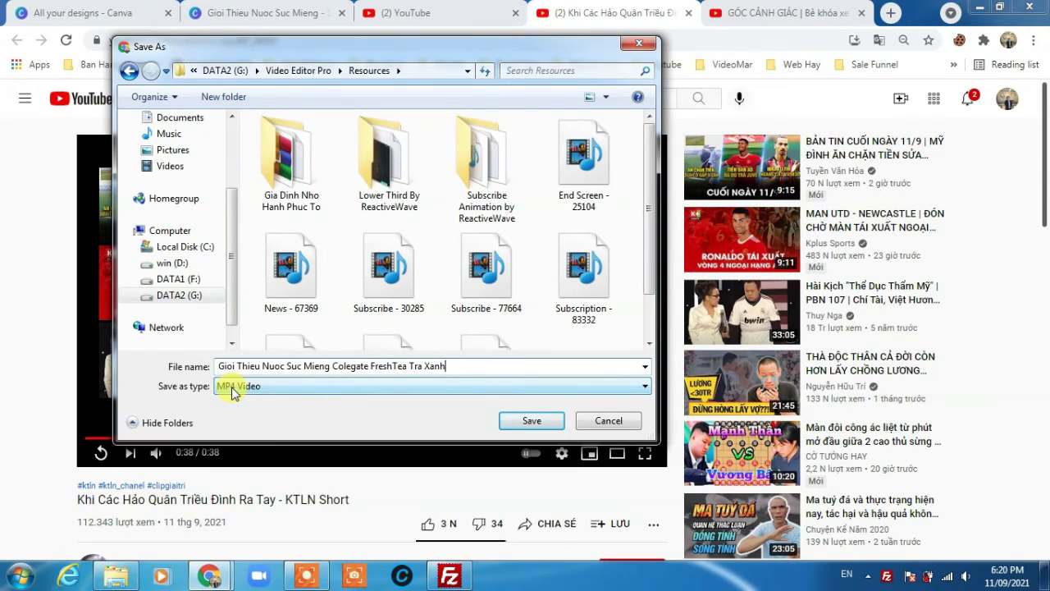
pyautogui.click(455, 273)
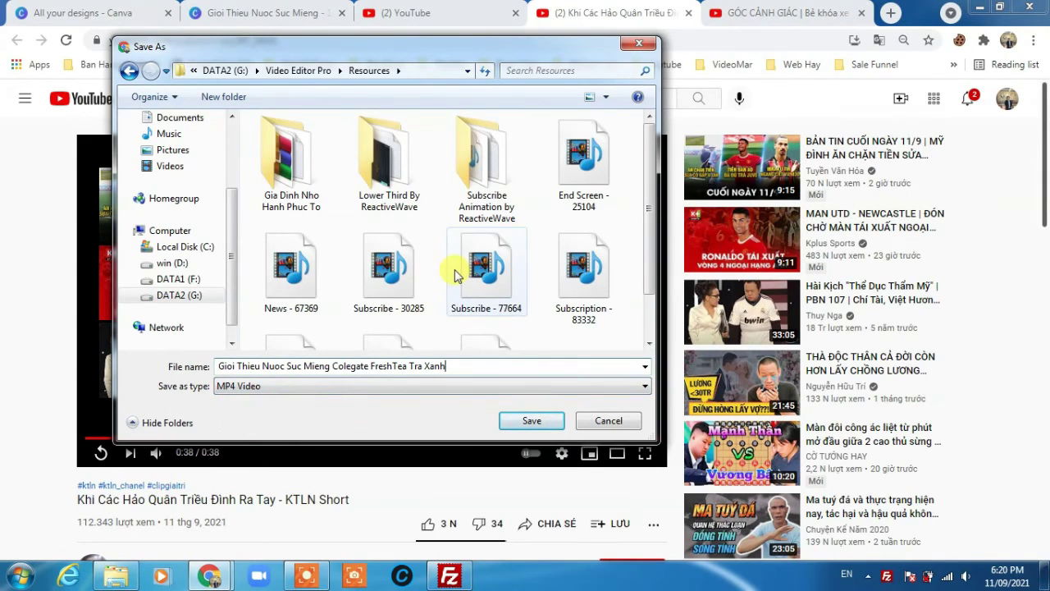
pyautogui.click(533, 421)
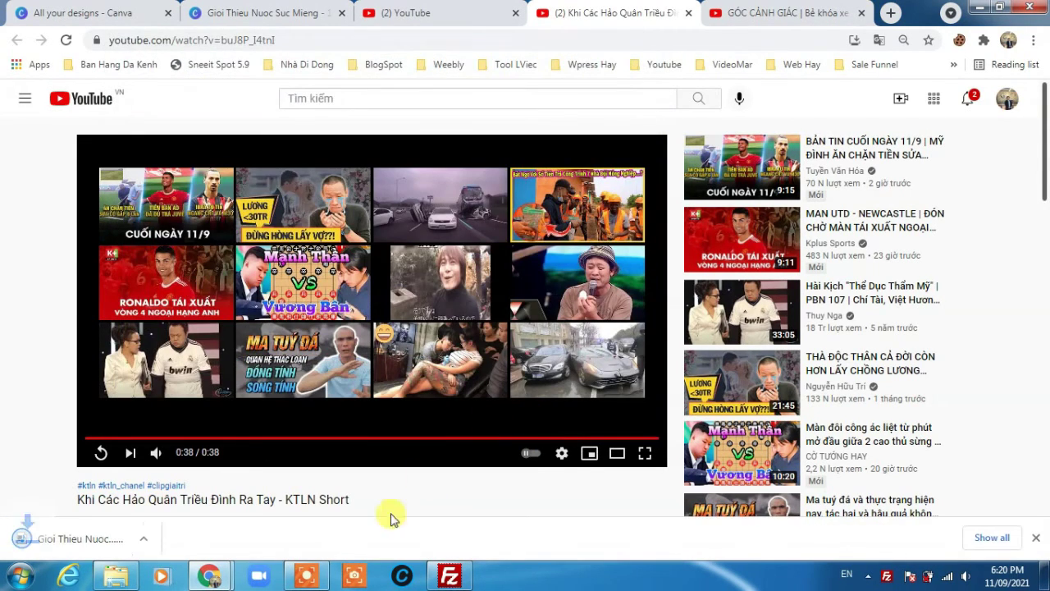
pyautogui.moveTo(218, 576)
pyautogui.click(140, 499)
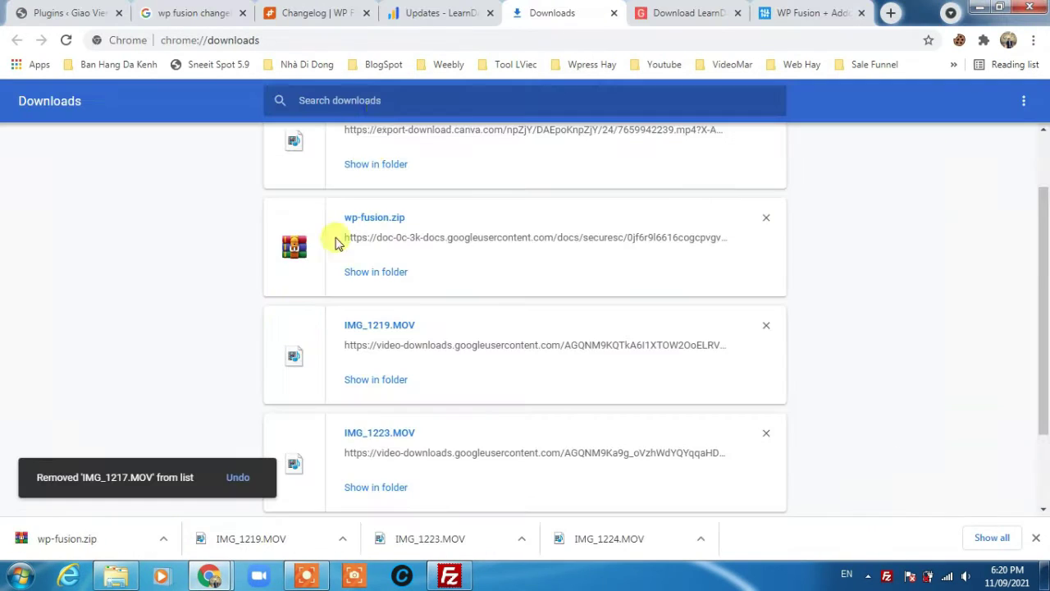
pyautogui.scroll(2, 531, 271)
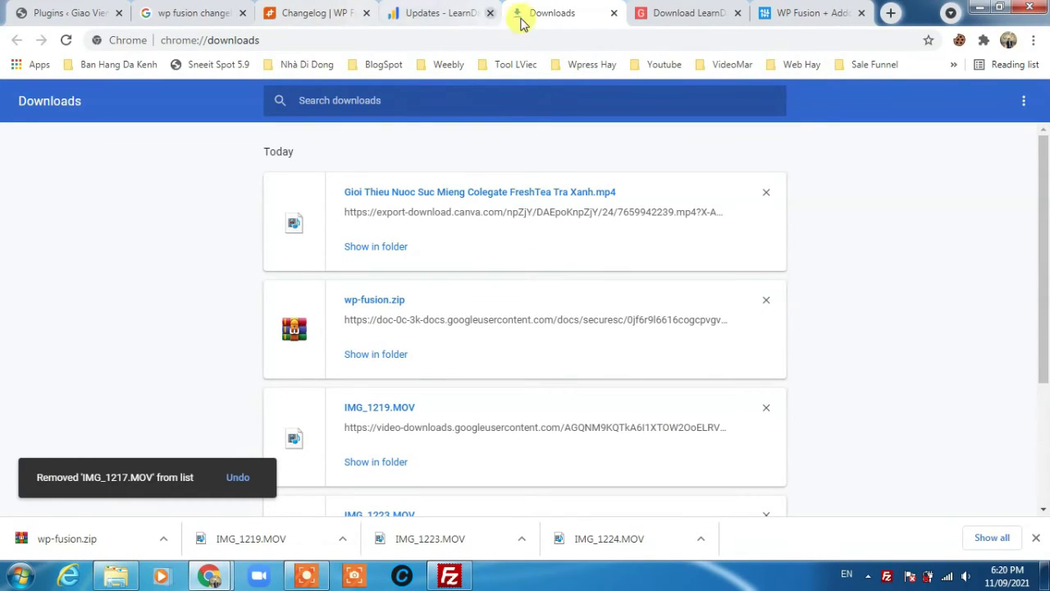
pyautogui.moveTo(210, 577)
pyautogui.click(303, 497)
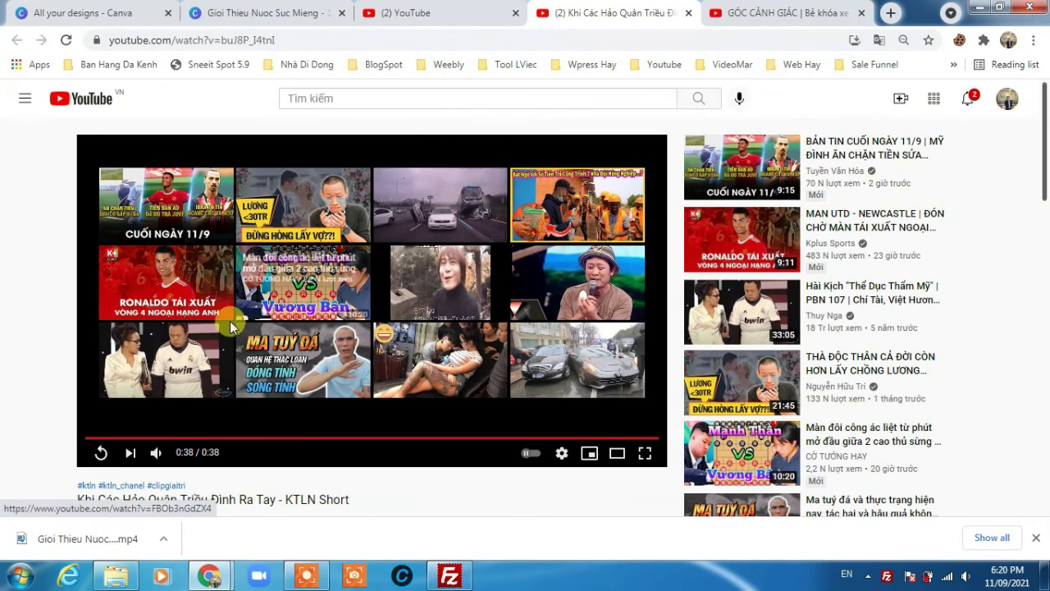
# Step: Open the browser's downloads list from the design's window, show the exported video in its folder and widen the folder window
pyautogui.click(242, 12)
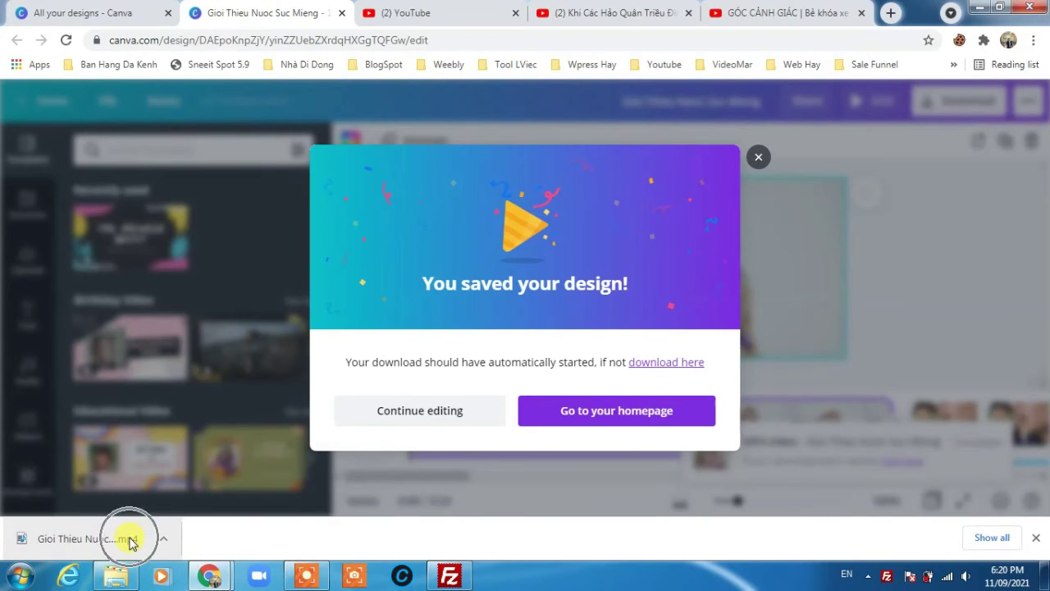
pyautogui.click(1034, 41)
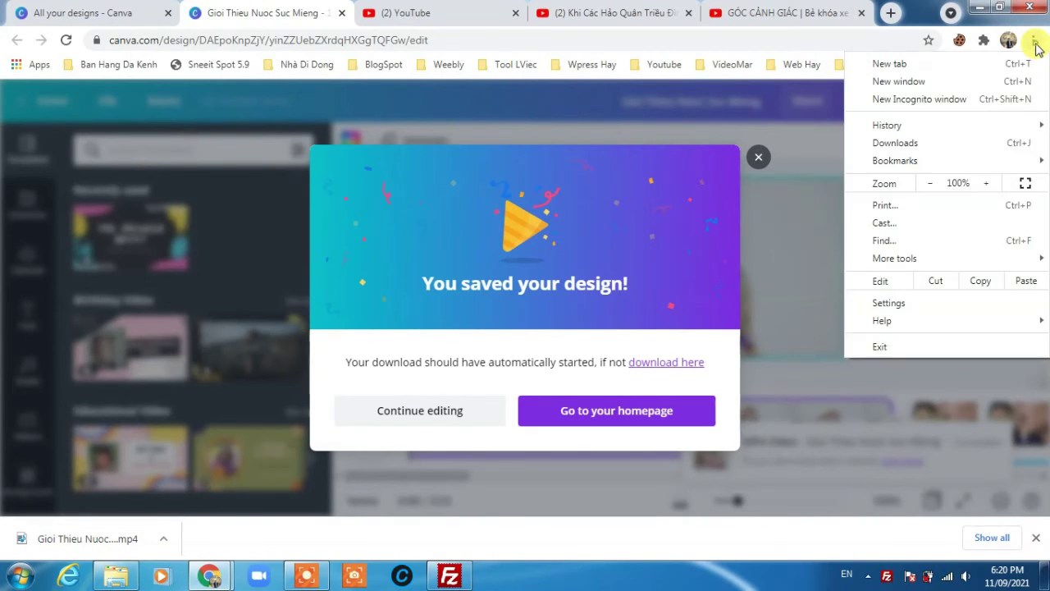
pyautogui.click(898, 143)
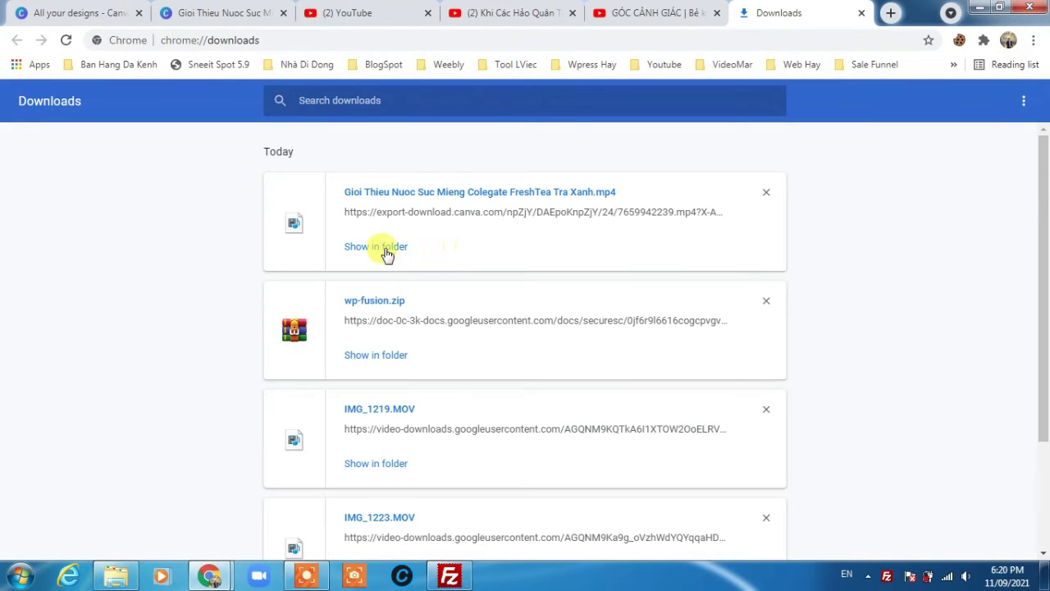
pyautogui.click(386, 249)
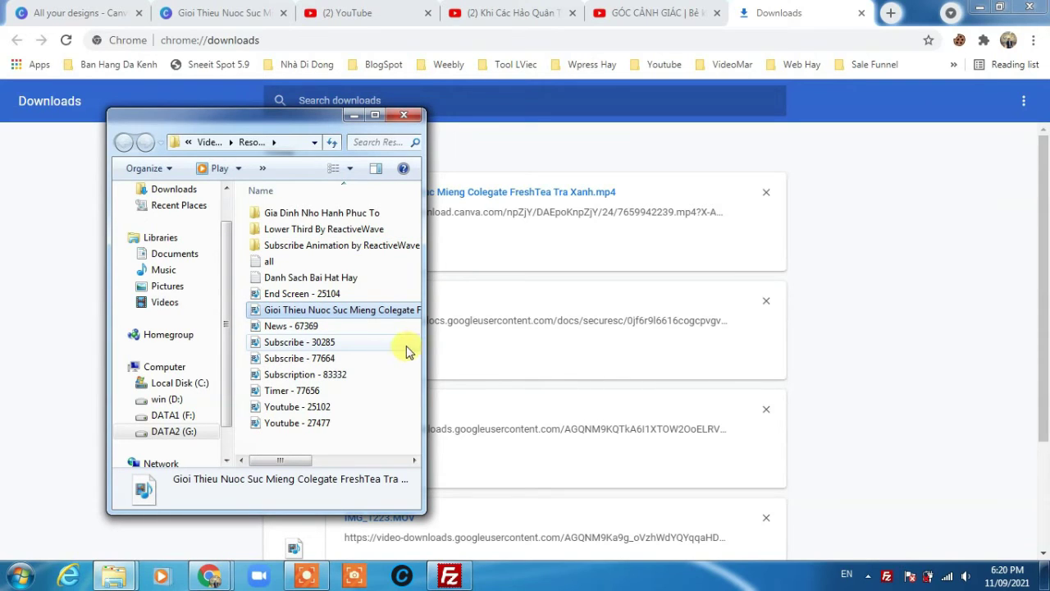
pyautogui.moveTo(425, 350); pyautogui.dragTo(879, 352)
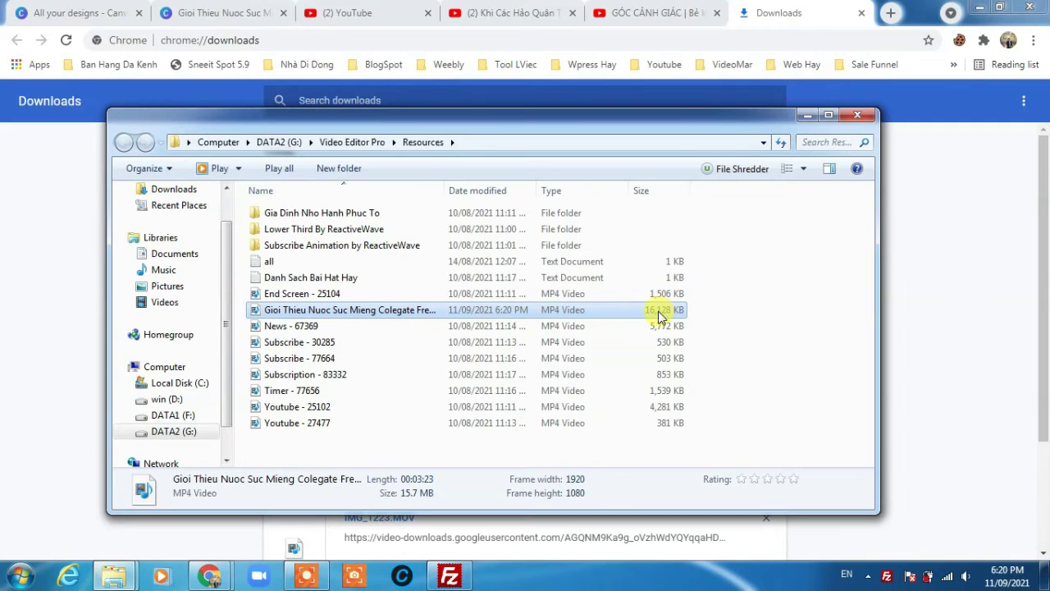
# Step: Open the exported video's properties and examine the frame width and height in its details
pyautogui.rightClick(370, 312)
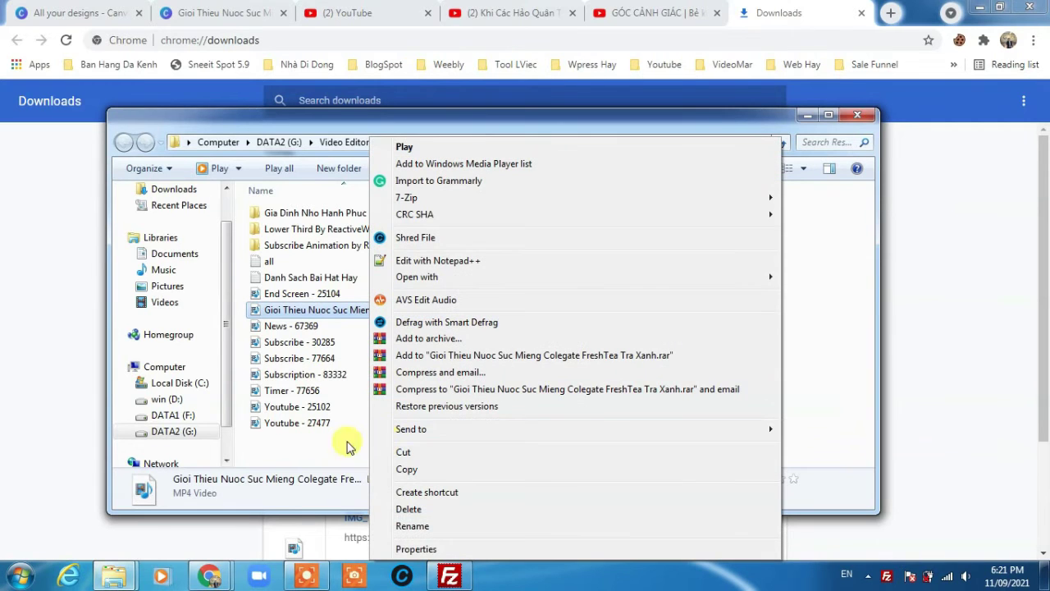
pyautogui.click(420, 549)
pyautogui.click(475, 201)
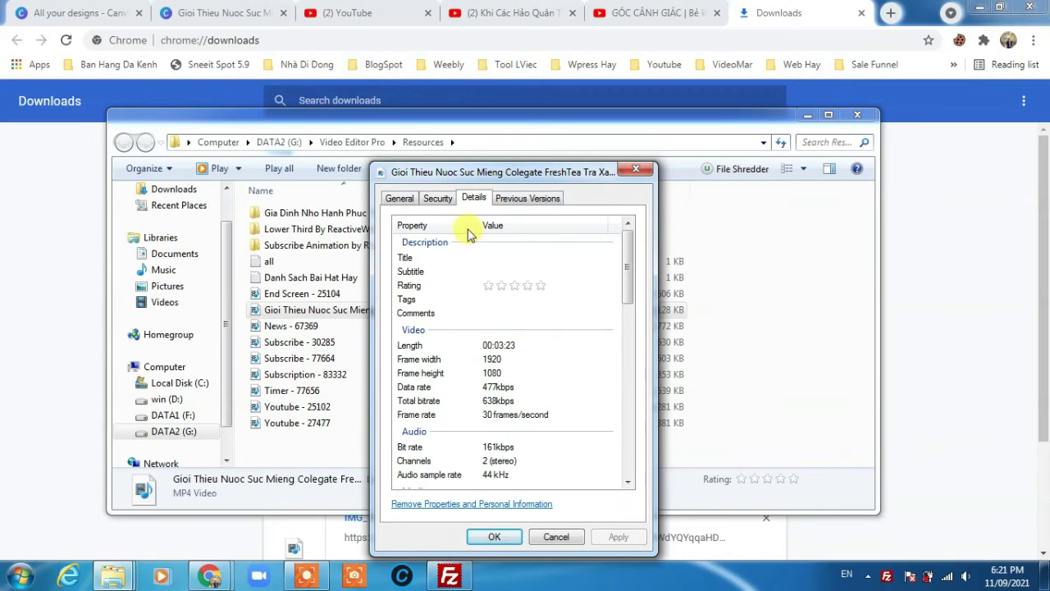
pyautogui.click(492, 360)
pyautogui.click(495, 373)
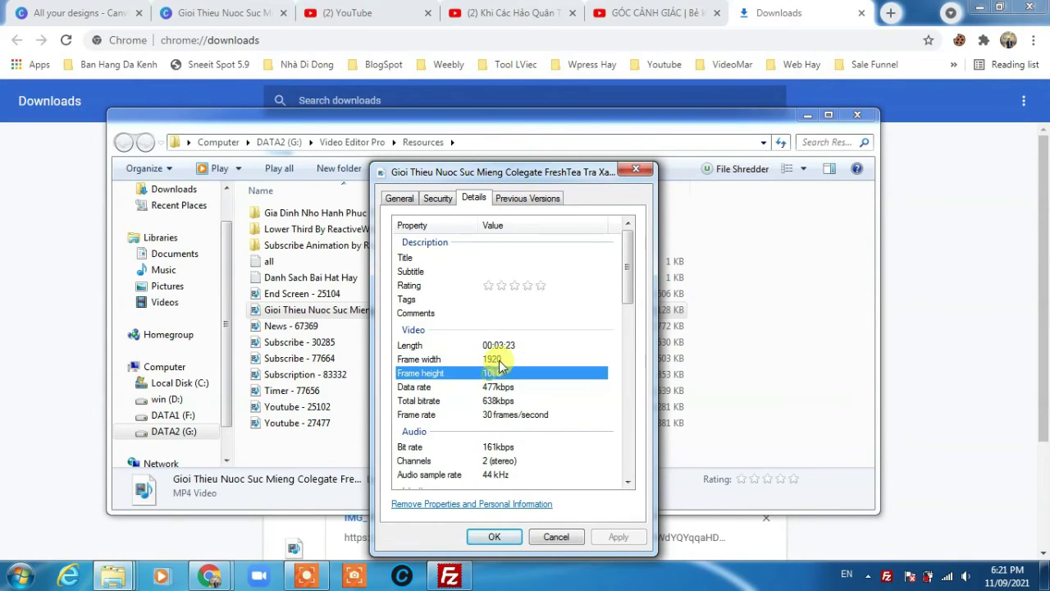
# Step: Examine the exported video's frame width, frame height and frame rate in its details, and close the properties
pyautogui.click(493, 359)
pyautogui.click(495, 374)
pyautogui.click(493, 359)
pyautogui.click(495, 373)
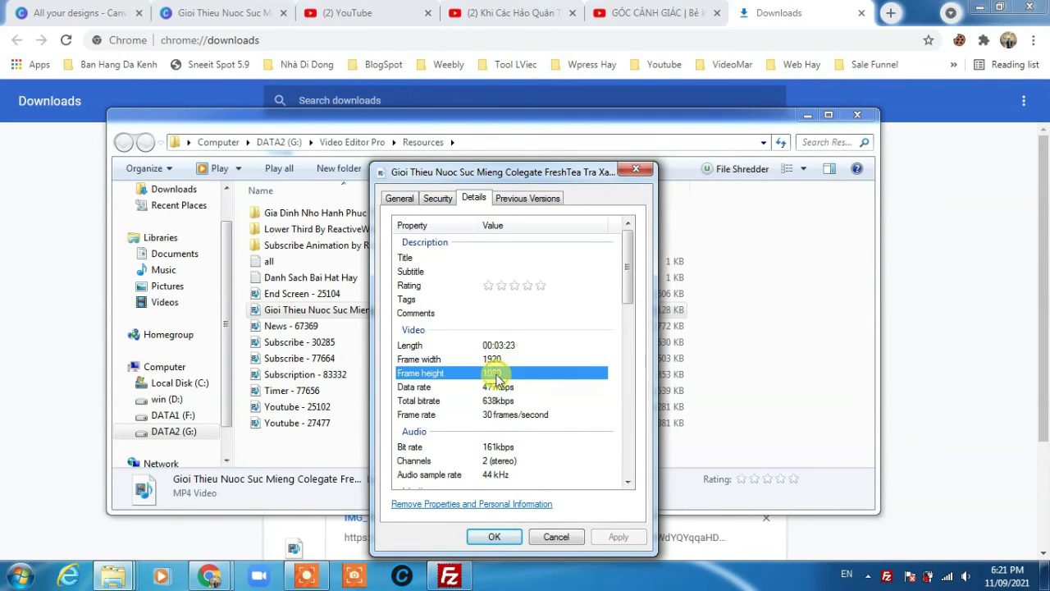
pyautogui.click(492, 414)
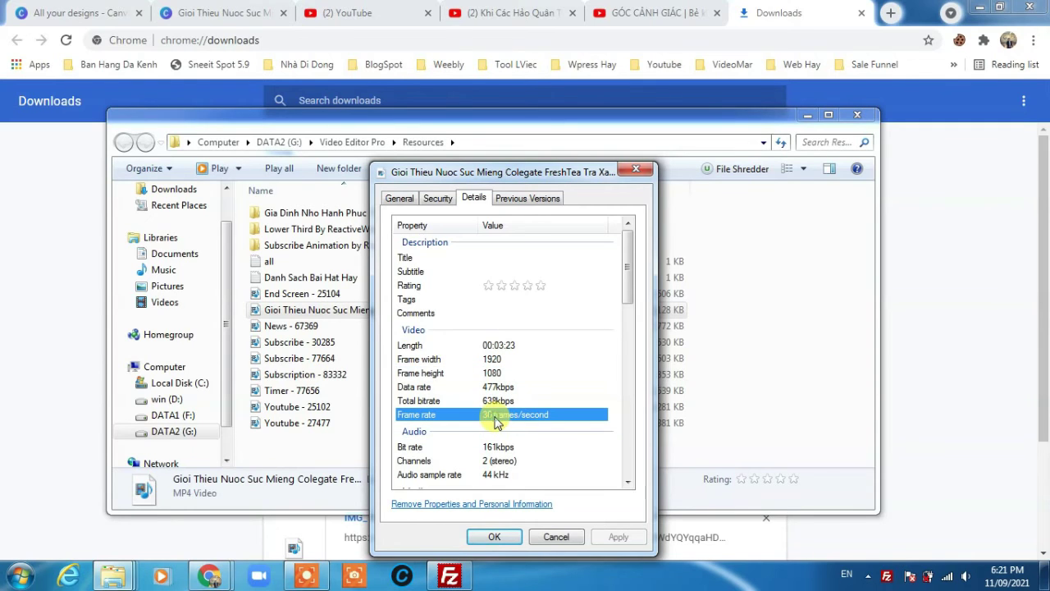
pyautogui.click(399, 198)
pyautogui.click(494, 536)
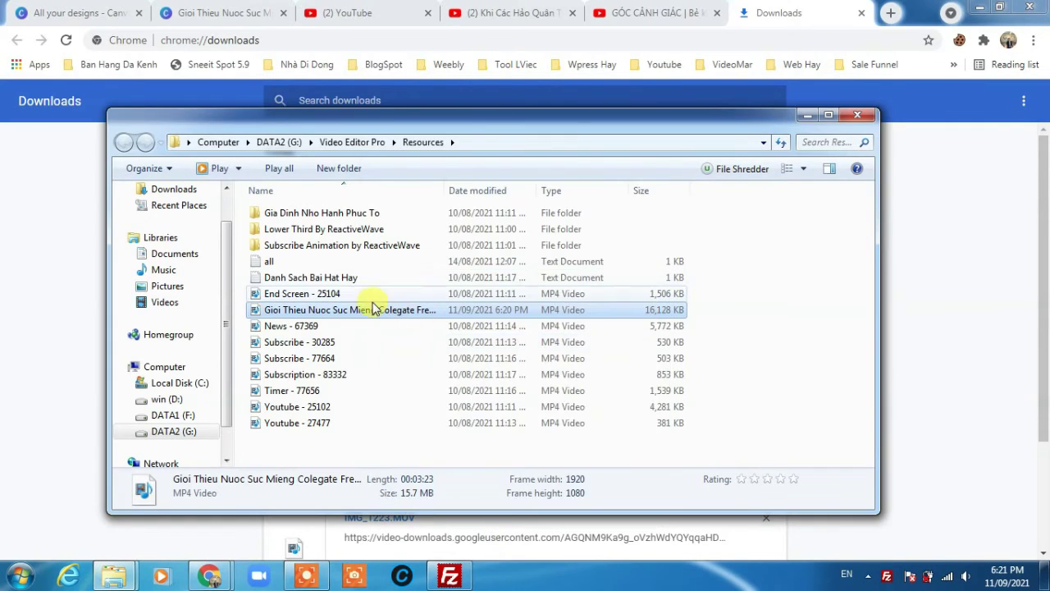
# Step: Play the beginning of the exported mouthwash video from the Resources folder and close the player
pyautogui.doubleClick(369, 312)
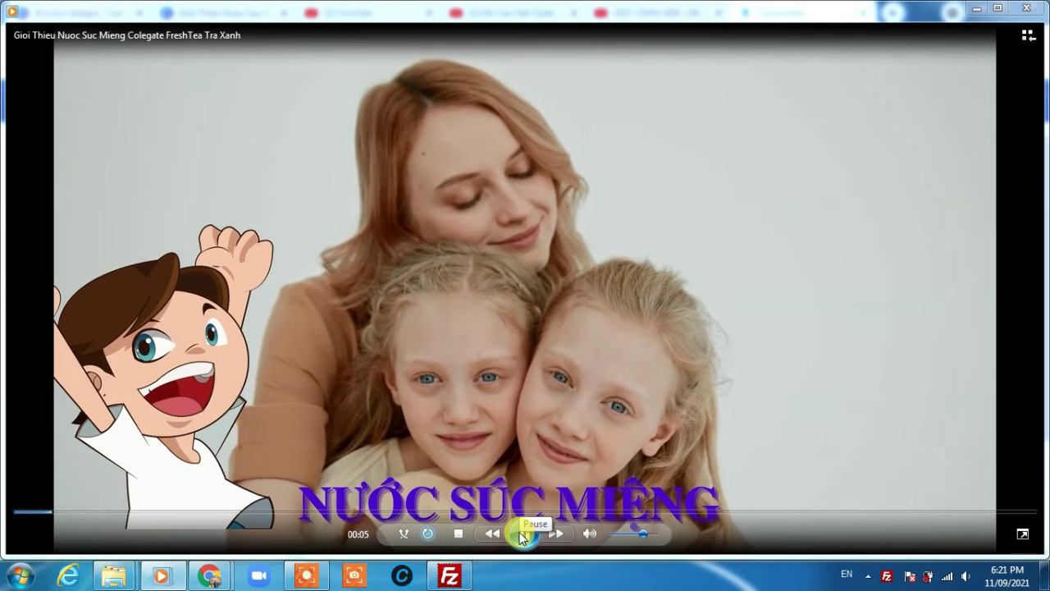
pyautogui.click(1026, 7)
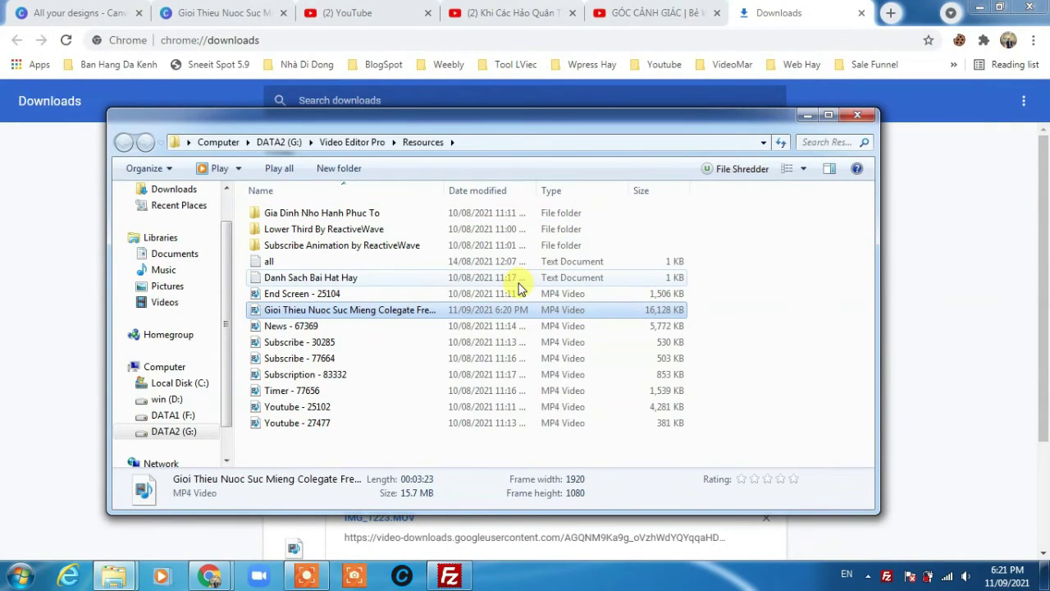
# Step: Dismiss the feedback form in the "Gioi Thieu Nuoc Suc Mieng" design, close the design and return to the list of all designs
pyautogui.click(209, 13)
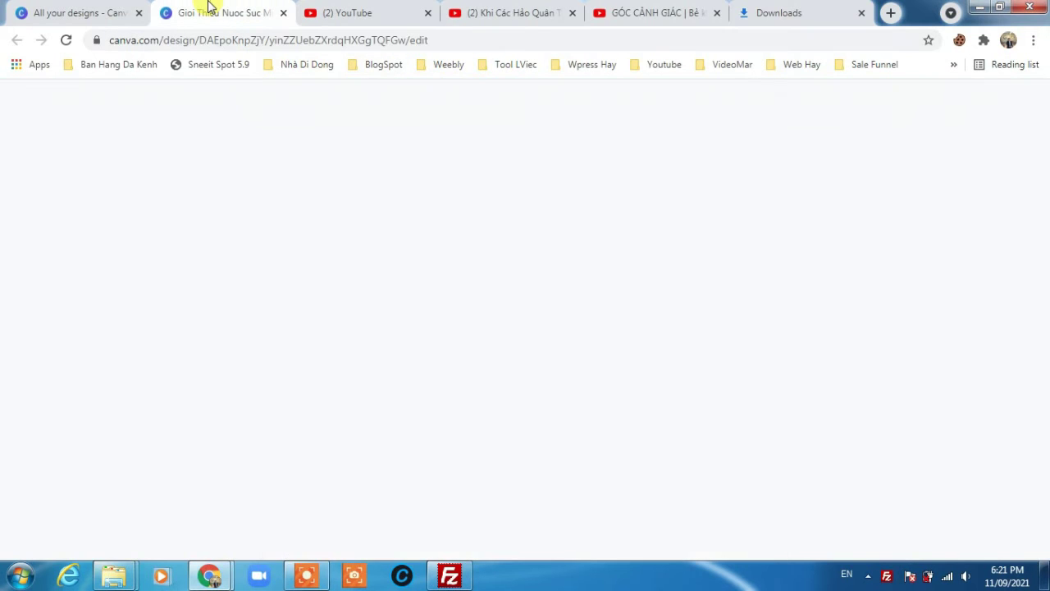
pyautogui.click(759, 183)
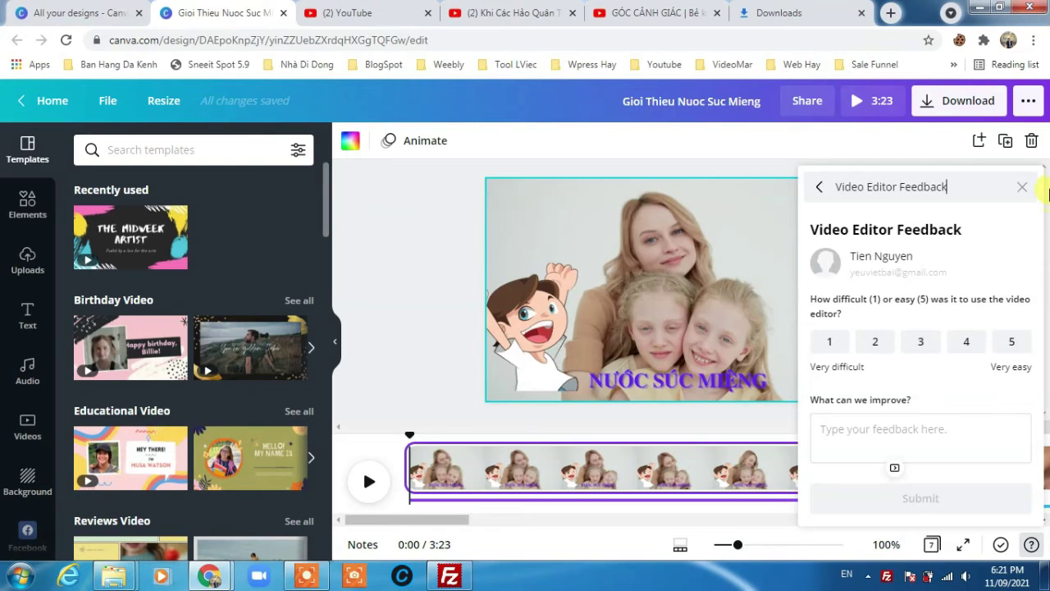
pyautogui.click(1023, 186)
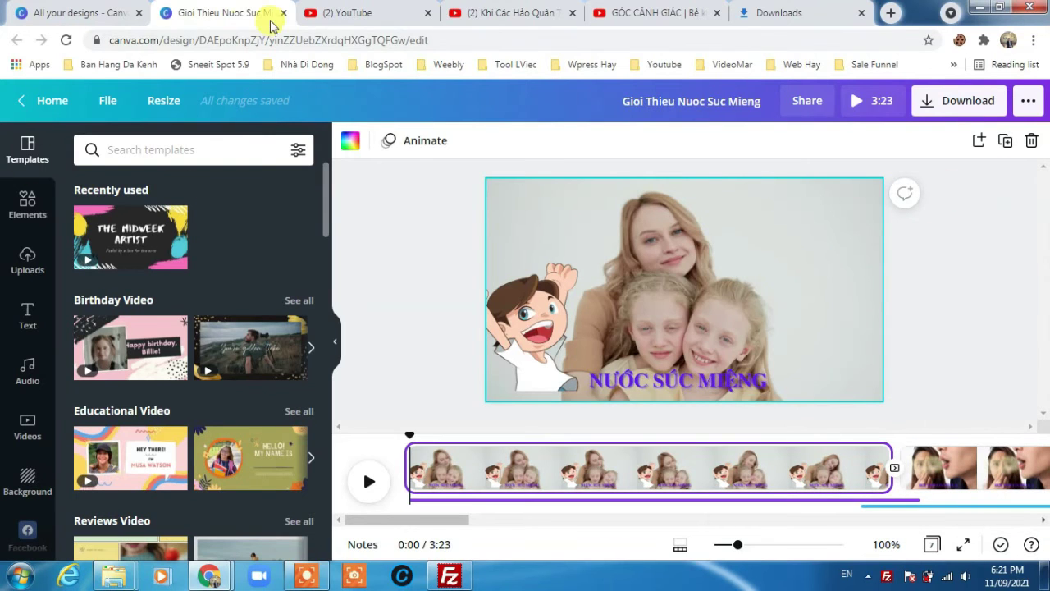
pyautogui.click(283, 12)
pyautogui.click(70, 12)
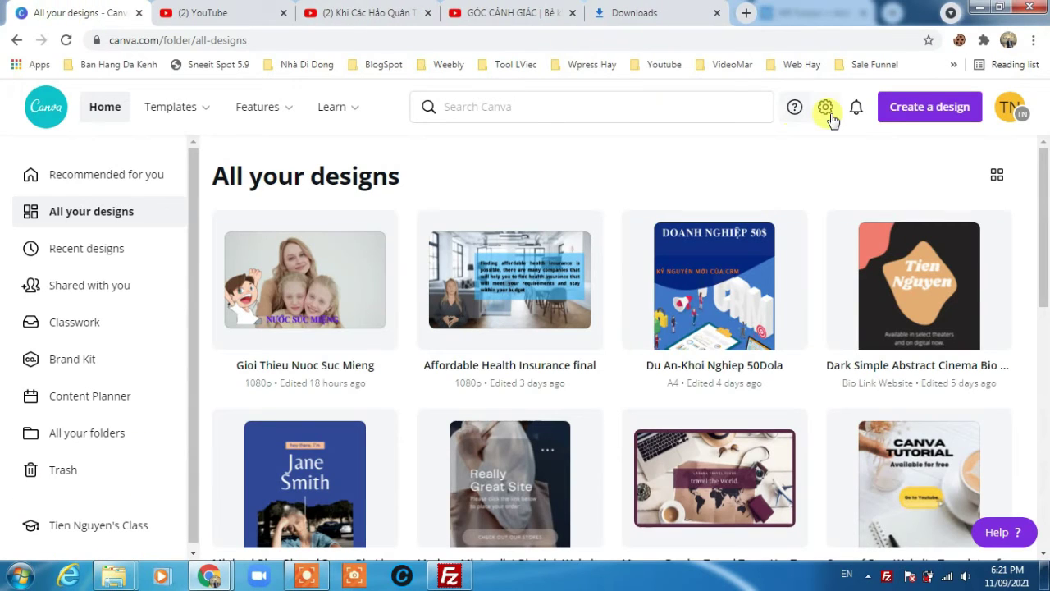
# Step: Search the design types for "youtube" and create a new YouTube Thumbnail design of 1280 × 720 px
pyautogui.click(929, 108)
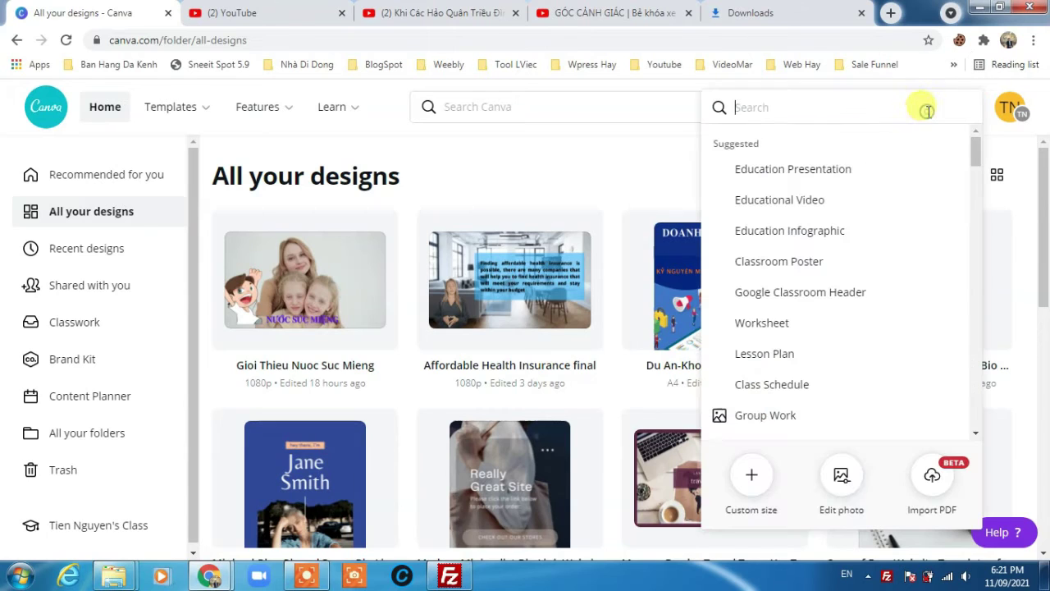
pyautogui.write('yout')
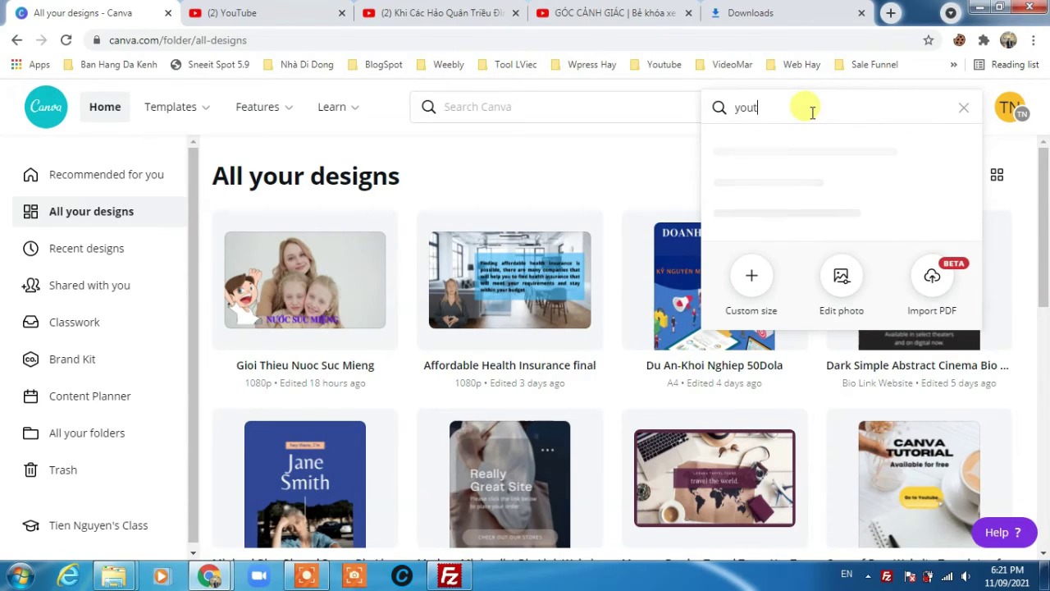
pyautogui.write('ube')
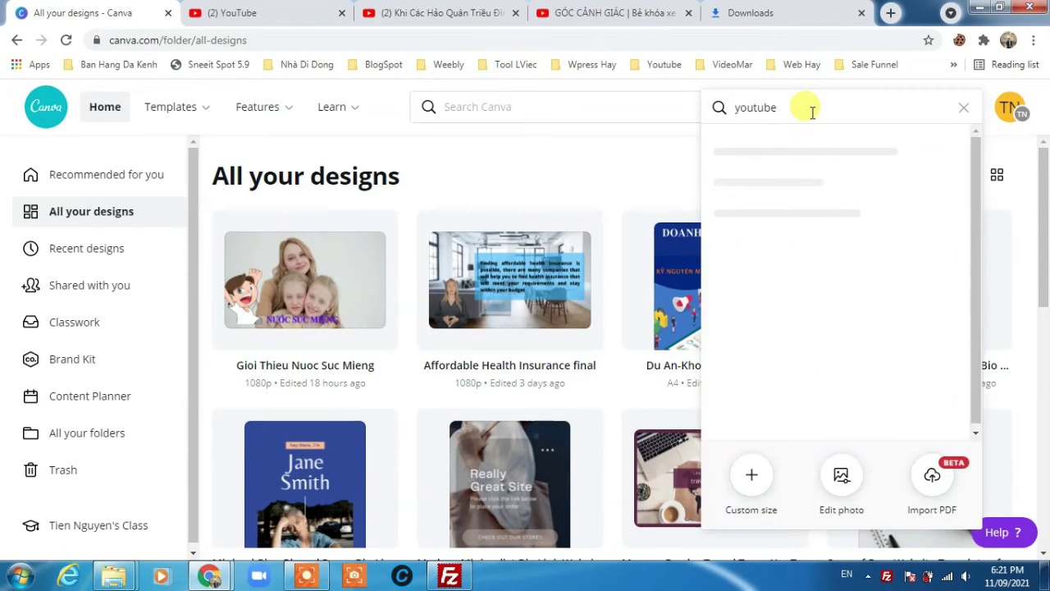
pyautogui.click(783, 244)
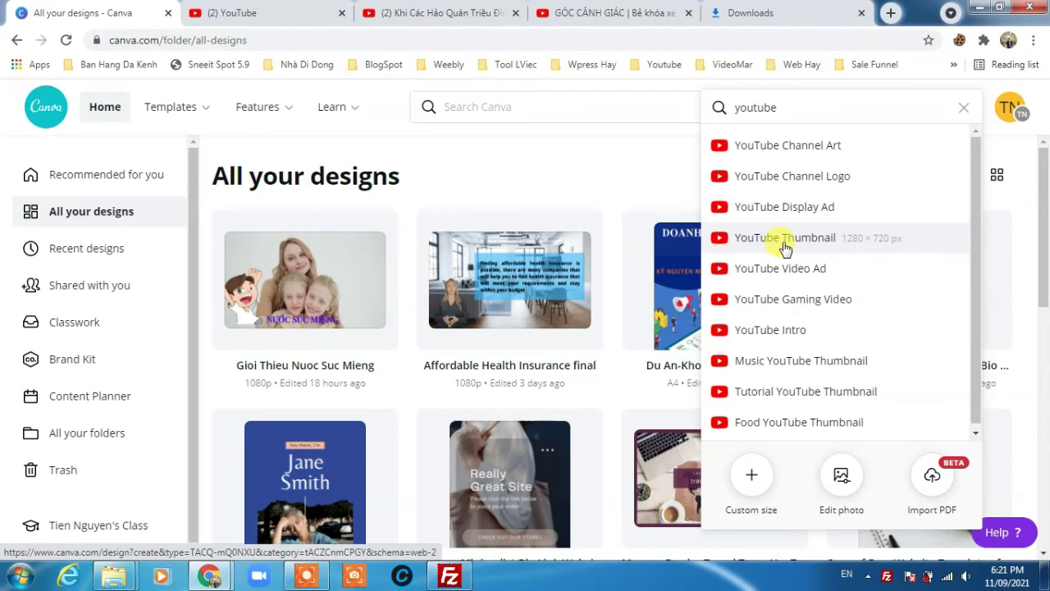
pyautogui.click(785, 247)
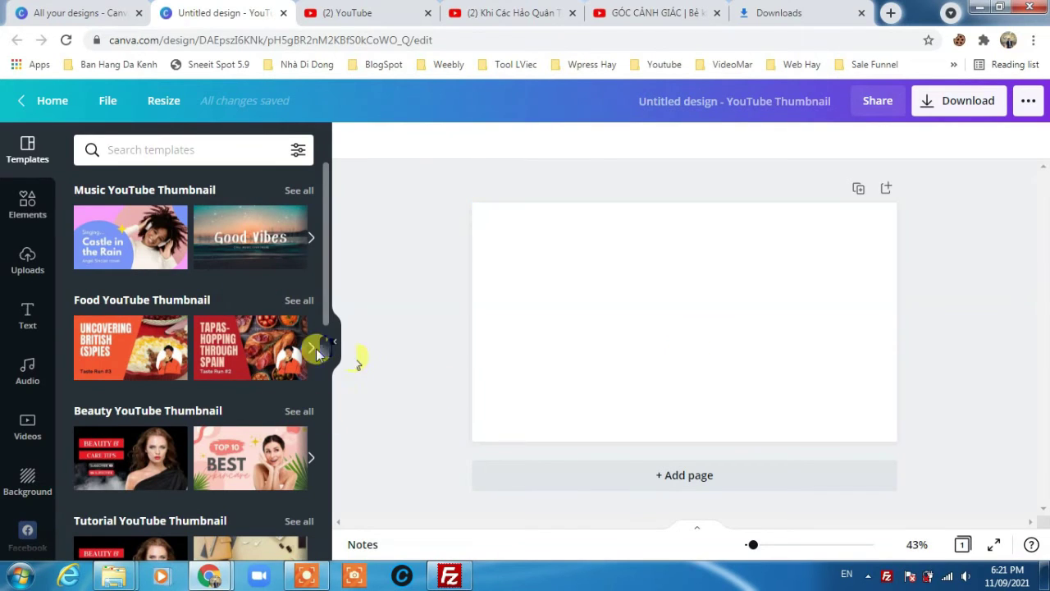
# Step: Look through the YouTube thumbnail templates, from the themed groups down into all results, for possible layouts
pyautogui.scroll(-2, 295, 394)
pyautogui.scroll(-2, 299, 447)
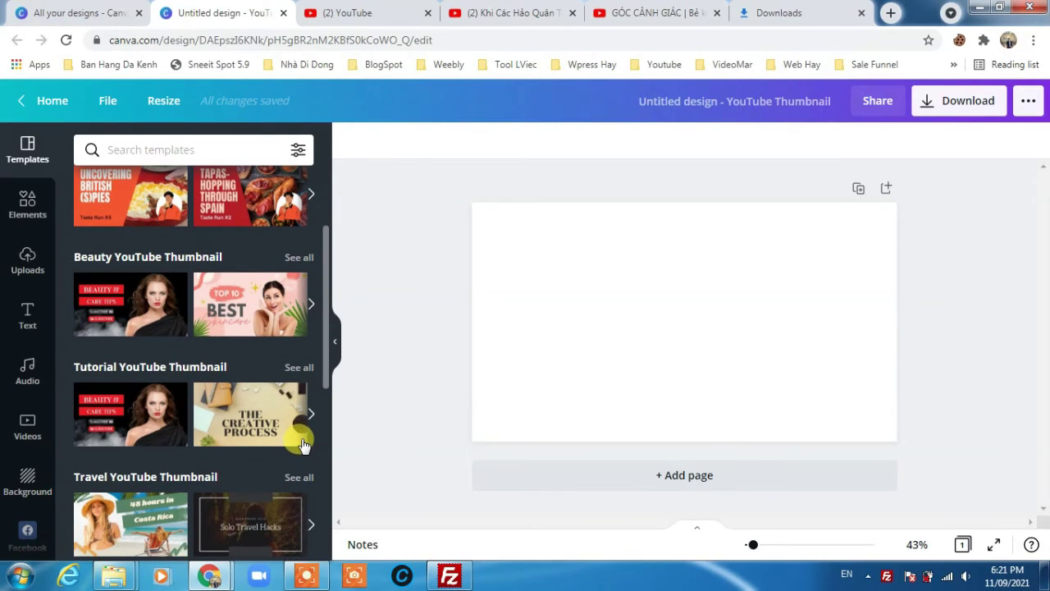
pyautogui.scroll(-4, 246, 465)
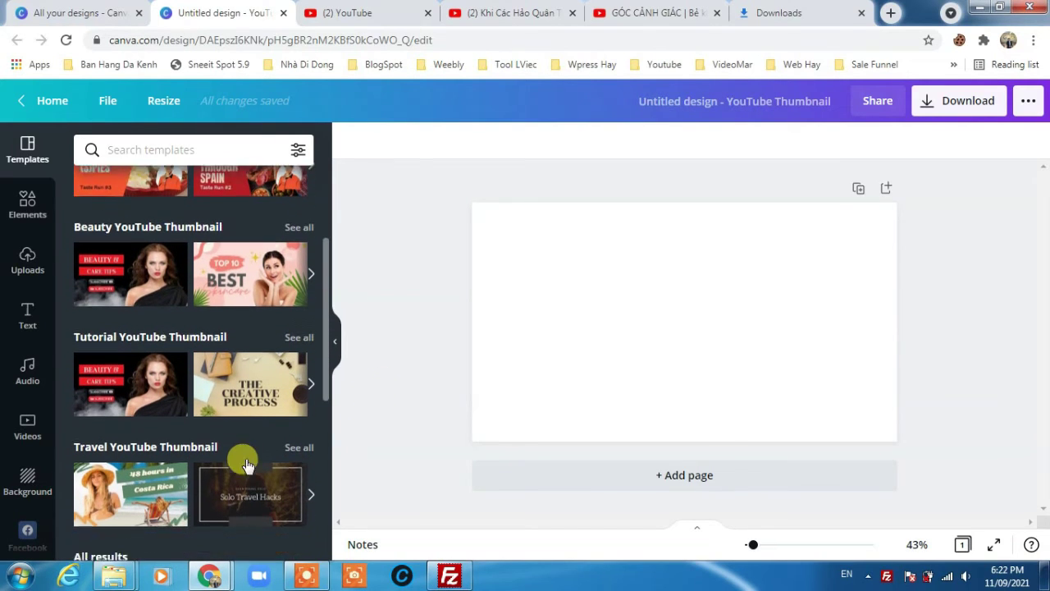
pyautogui.scroll(2, 242, 457)
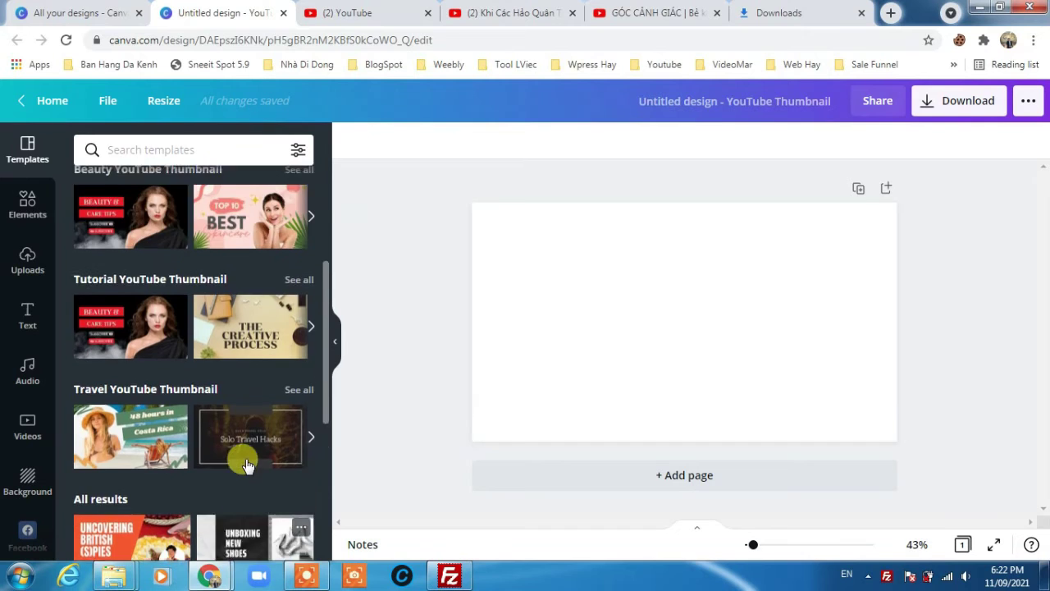
pyautogui.scroll(-6, 238, 454)
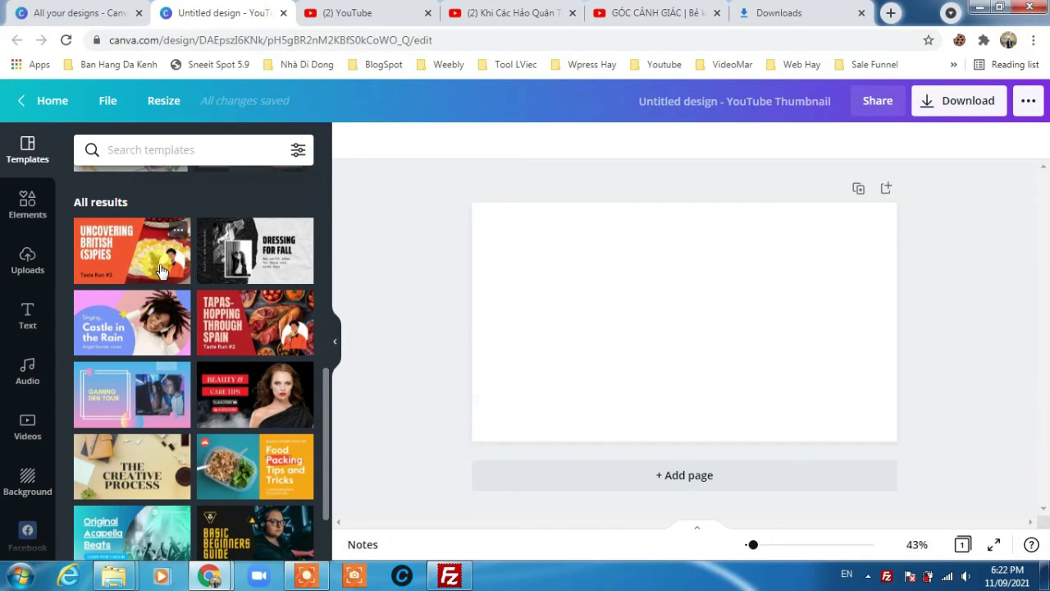
pyautogui.click(162, 263)
pyautogui.click(93, 248)
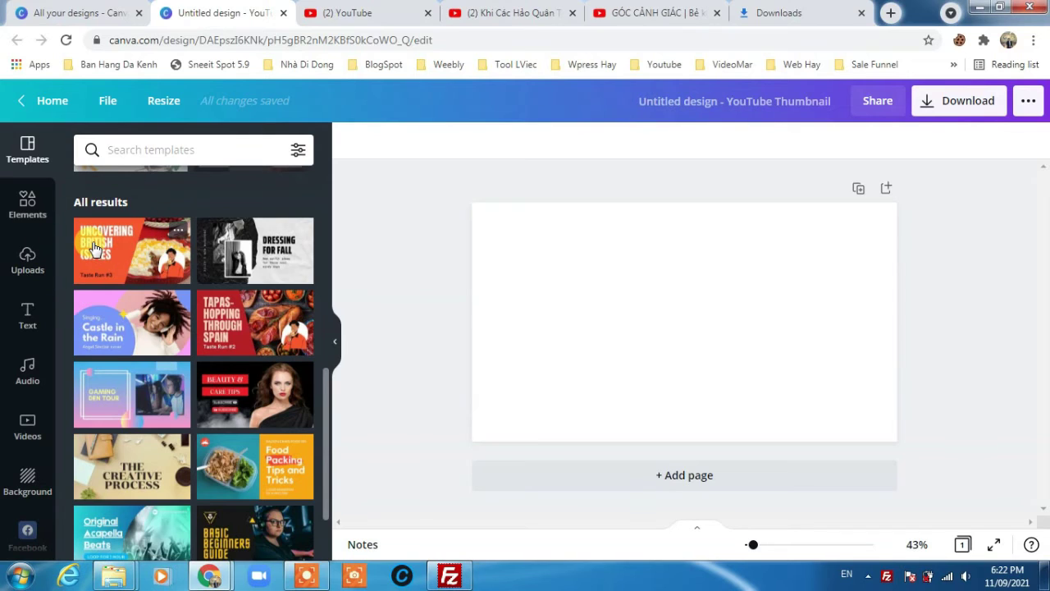
pyautogui.click(135, 240)
pyautogui.scroll(-2, 304, 417)
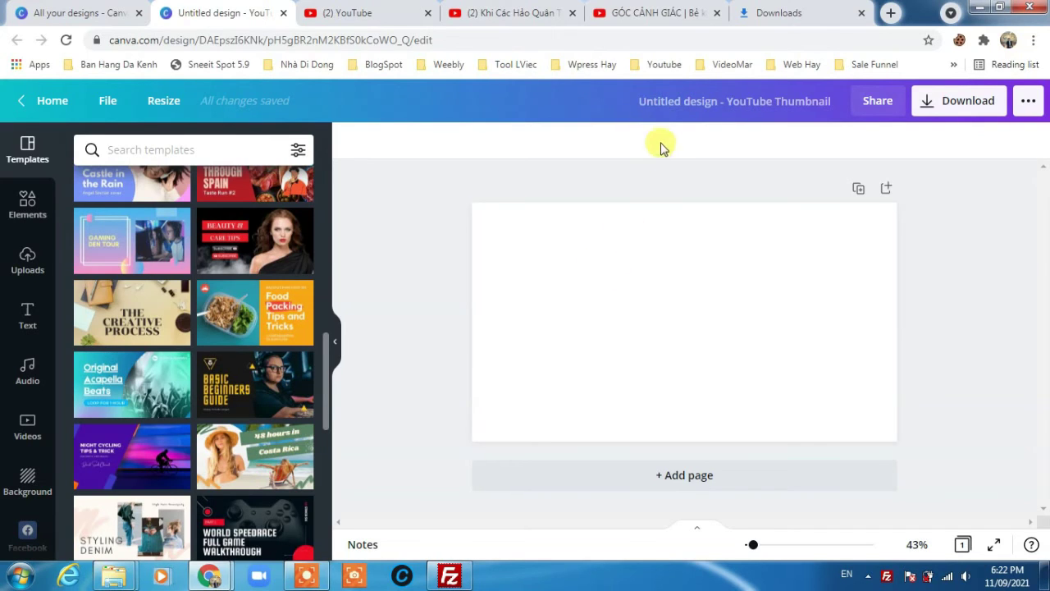
# Step: Title the new thumbnail design "Nuoc SUc Mieng YT thumn"
pyautogui.click(714, 103)
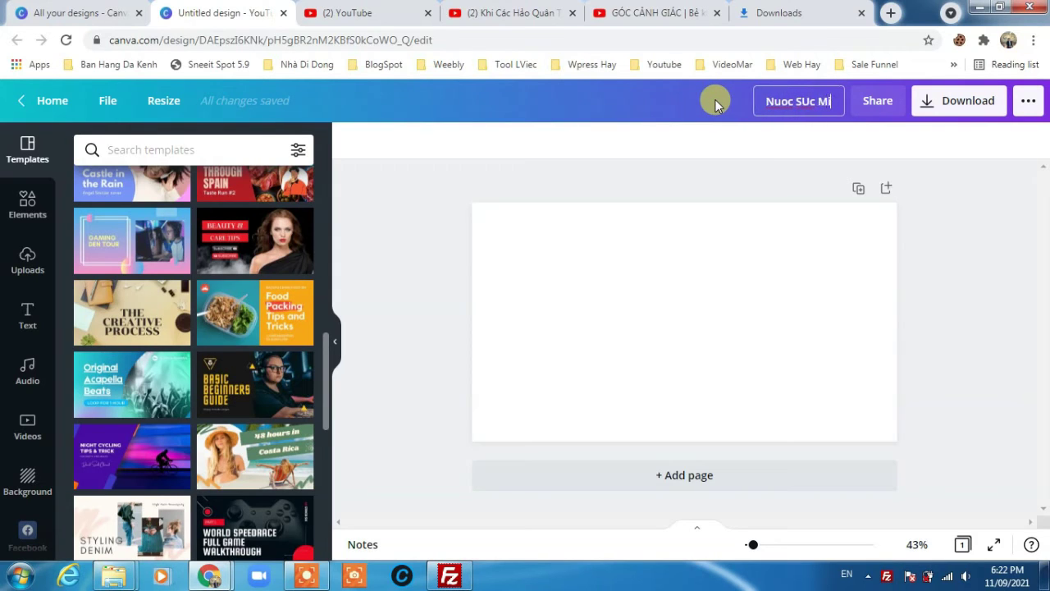
pyautogui.write('Nuoc SUc Mieng ')
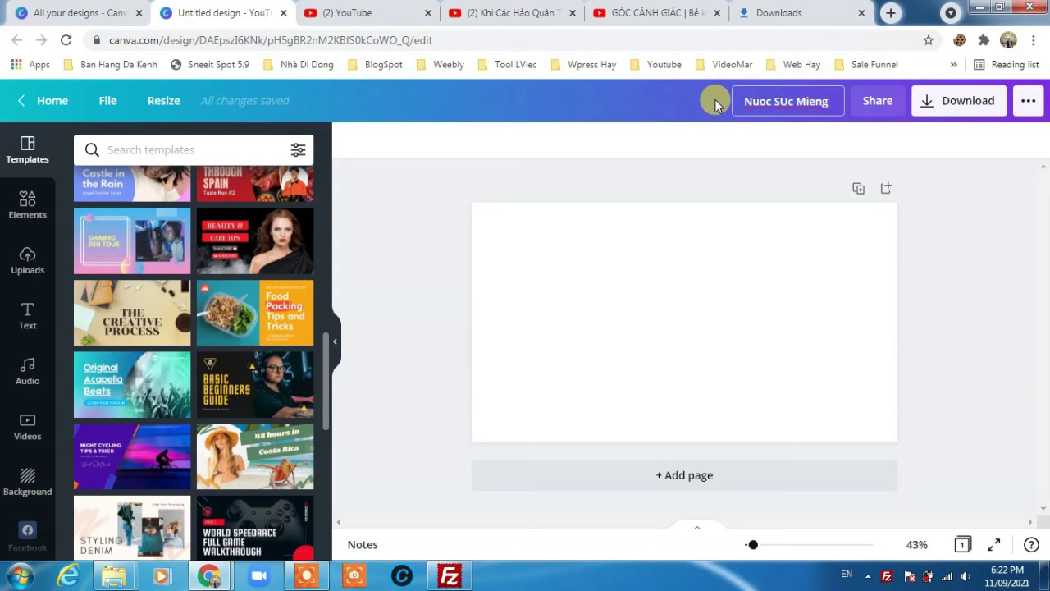
pyautogui.write('YT thumn')
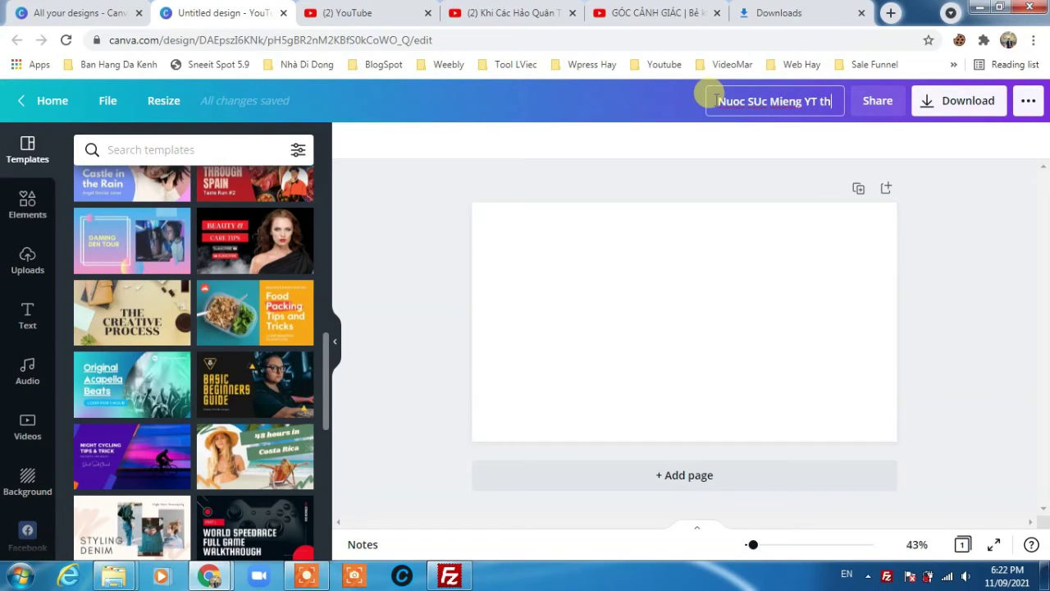